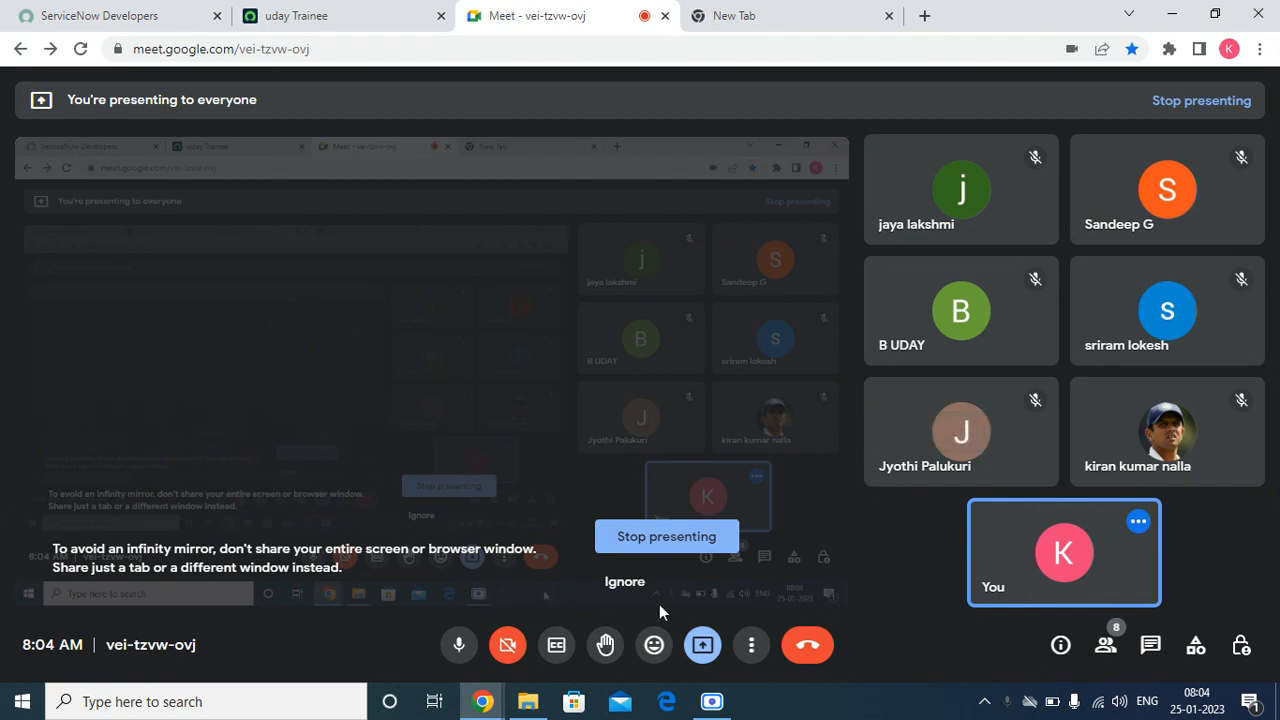
# Step: Dismiss the screen-sharing warning in Google Meet, switch to the ServiceNow instance and filter the full application navigator for "roles"
pyautogui.click(628, 582)
pyautogui.click(295, 17)
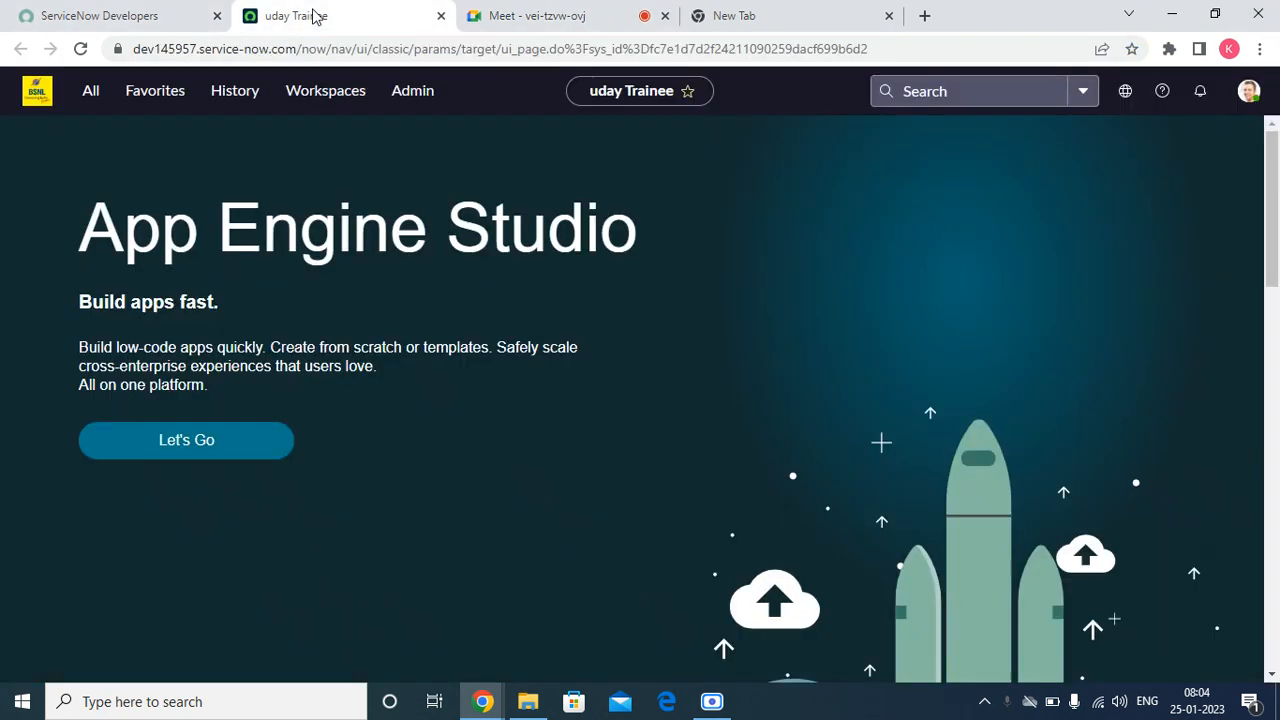
pyautogui.click(104, 92)
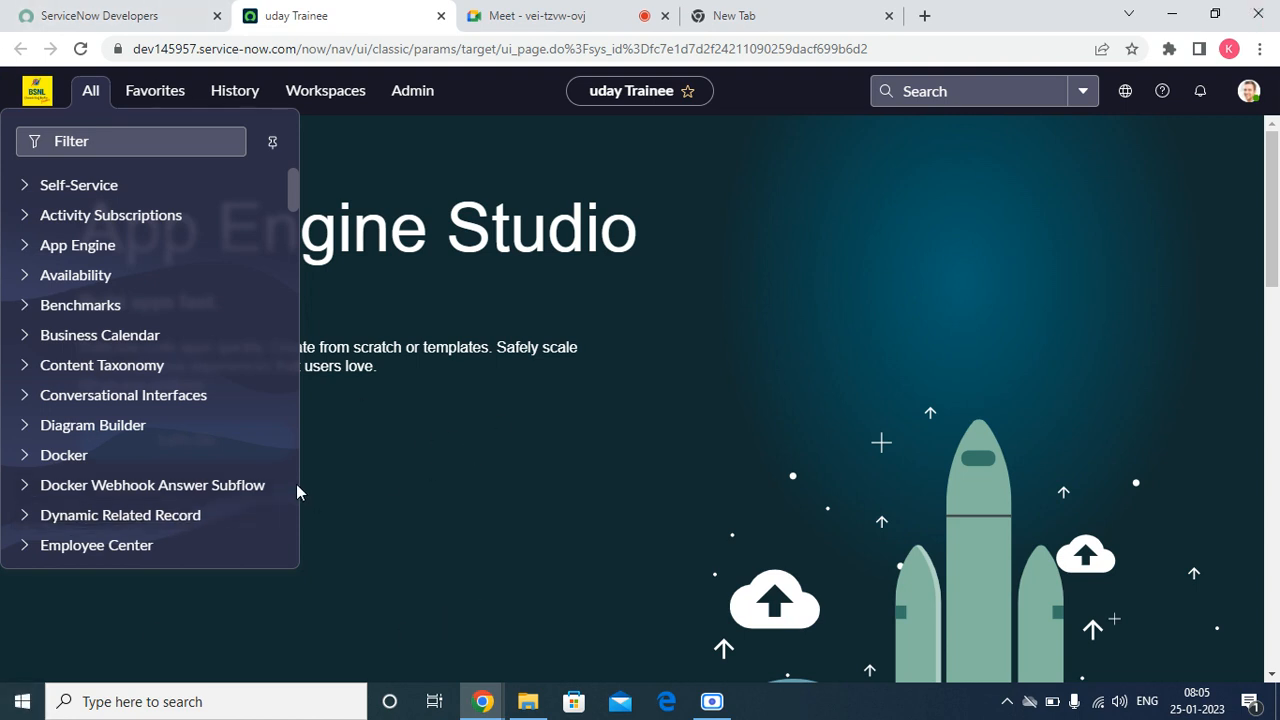
pyautogui.click(146, 94)
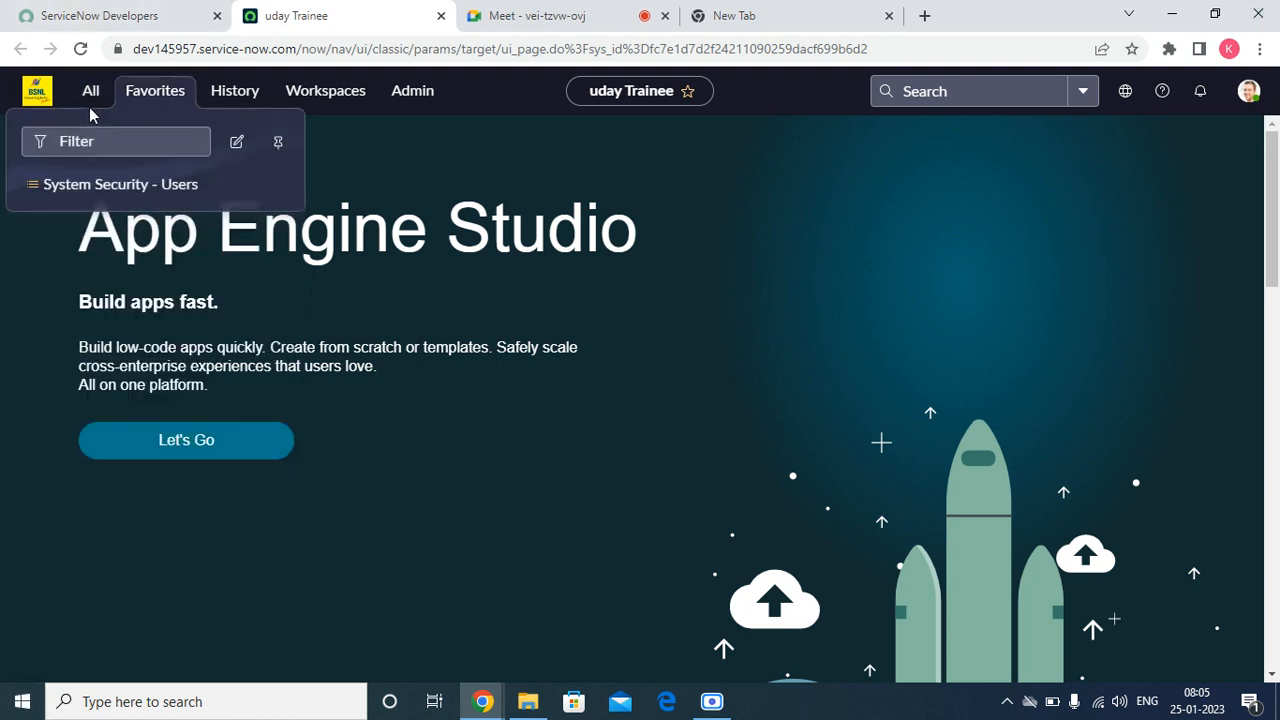
pyautogui.moveTo(89, 112); pyautogui.dragTo(87, 109)
pyautogui.press('Escape')
pyautogui.click(90, 92)
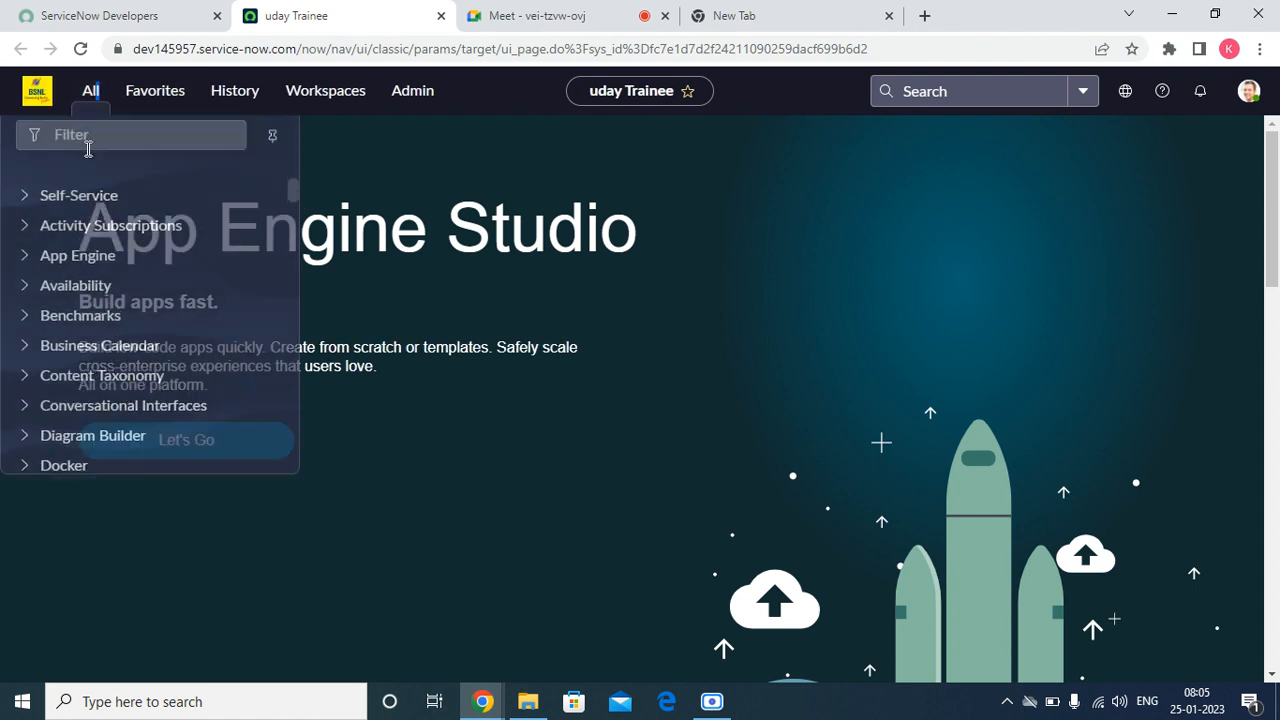
pyautogui.write('roles')
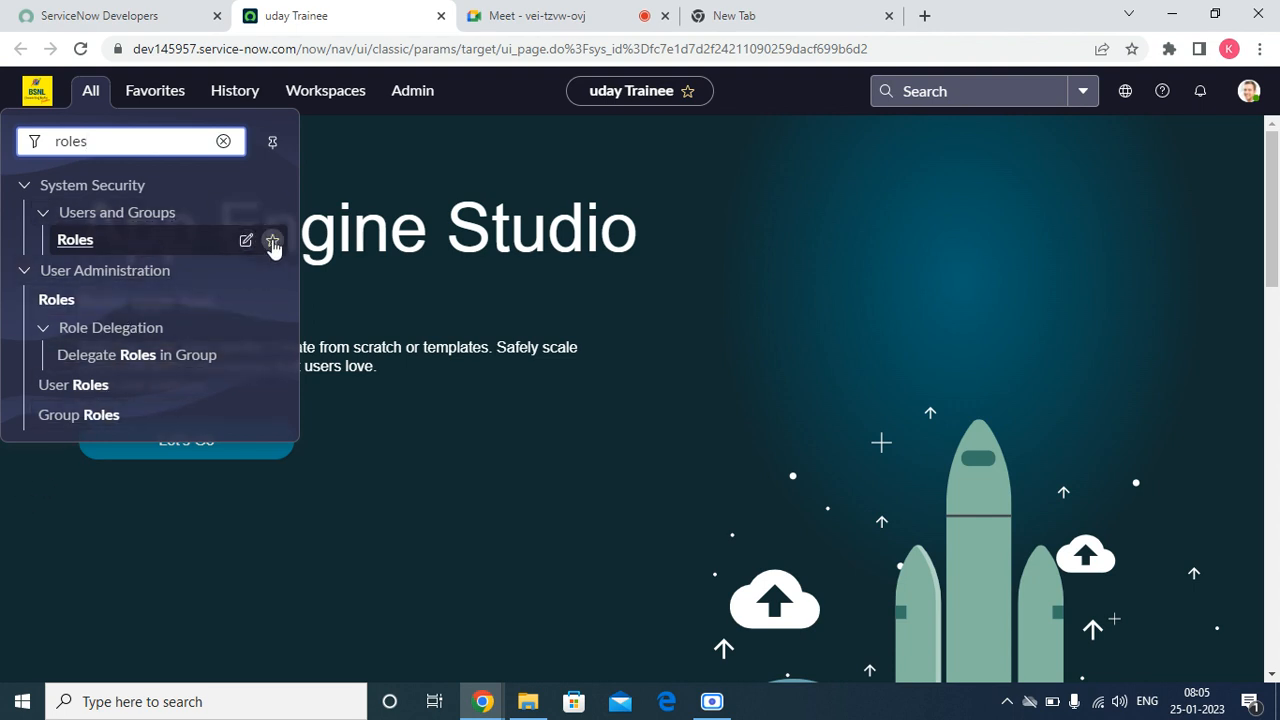
# Step: Add the Roles module under System Security, Users and Groups to the favorites and open its list of roles
pyautogui.click(276, 245)
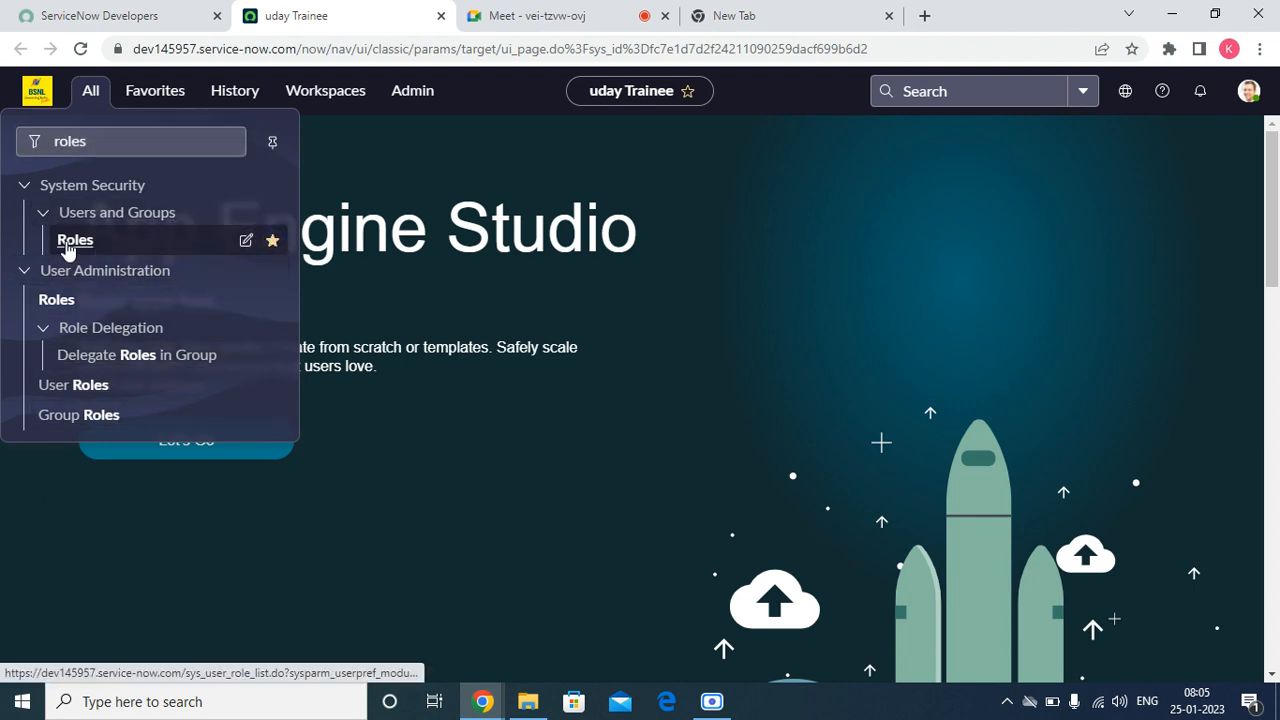
pyautogui.click(71, 242)
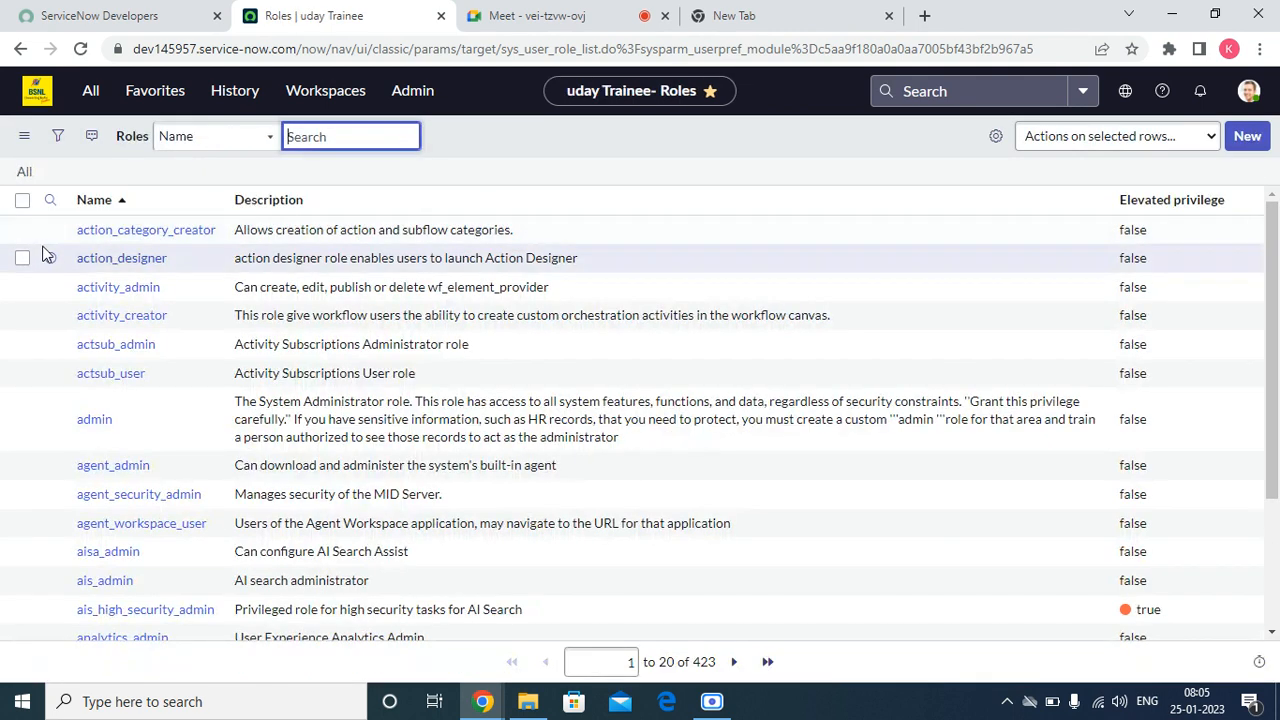
pyautogui.scroll(-3, 831, 557)
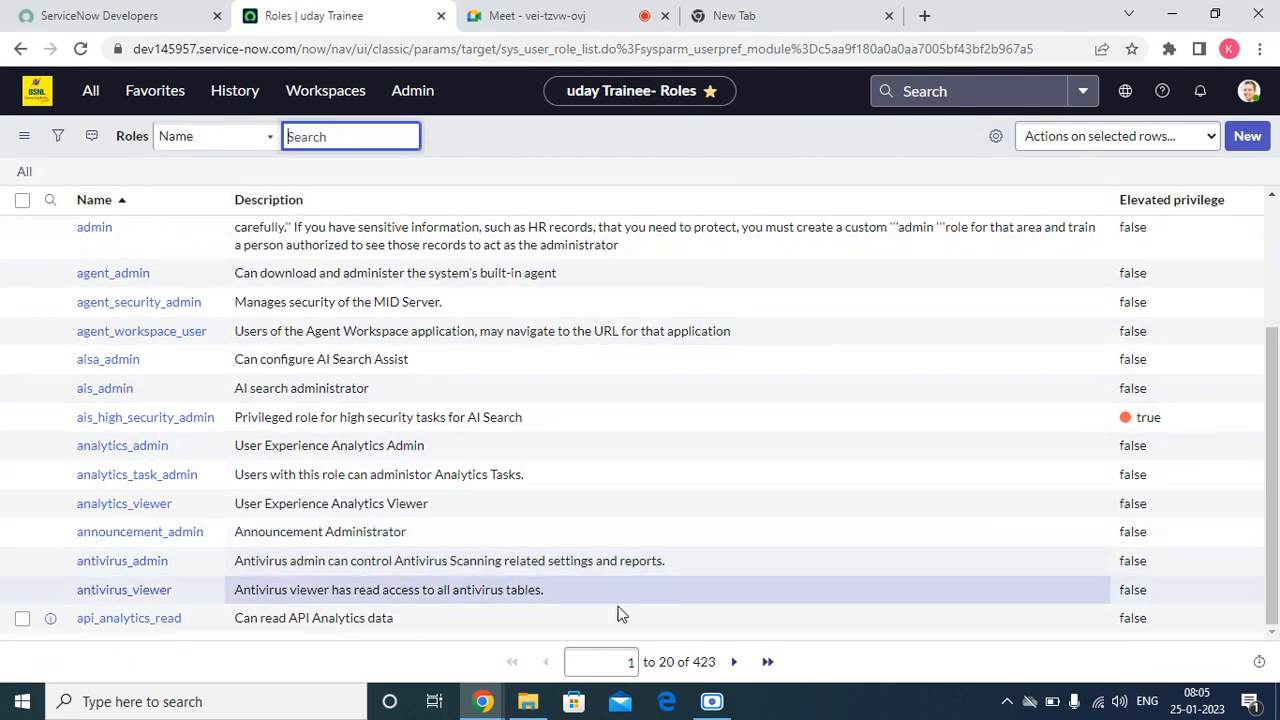
pyautogui.scroll(3, 627, 554)
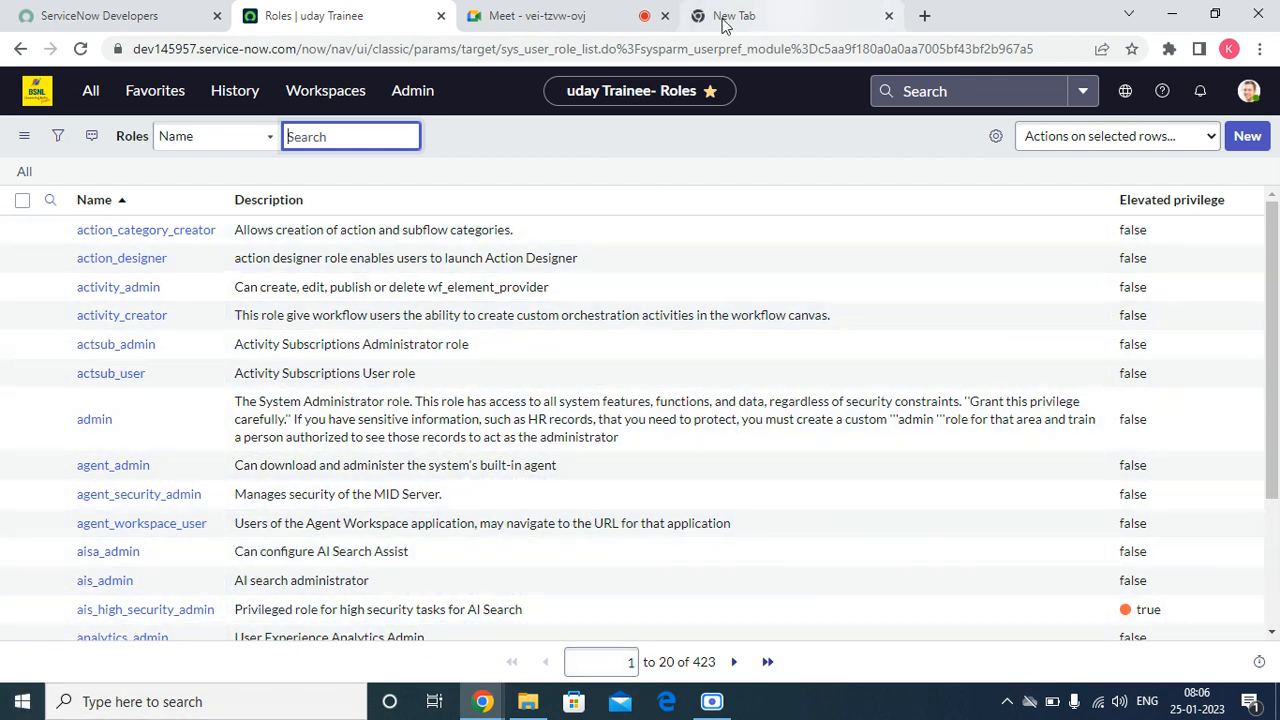
# Step: Close the empty browser tab, dismiss the raised-hand notification in Google Meet and return to the ServiceNow roles list
pyautogui.click(890, 16)
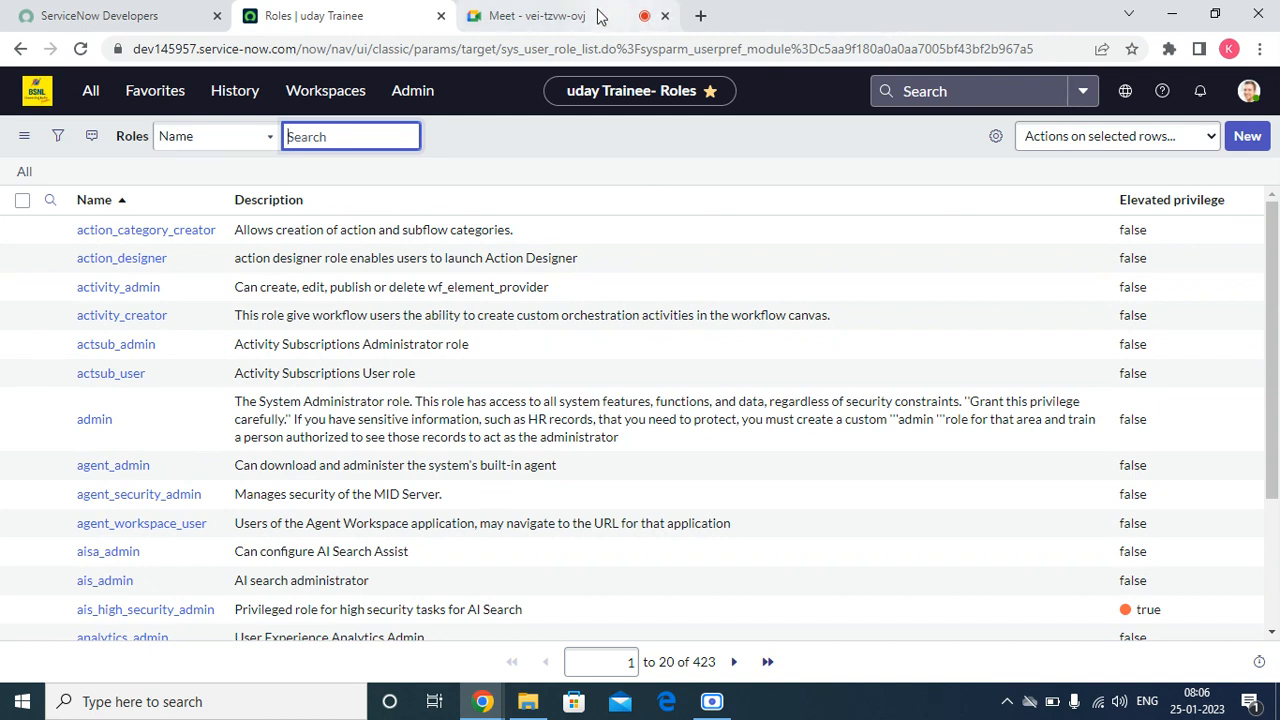
pyautogui.click(520, 15)
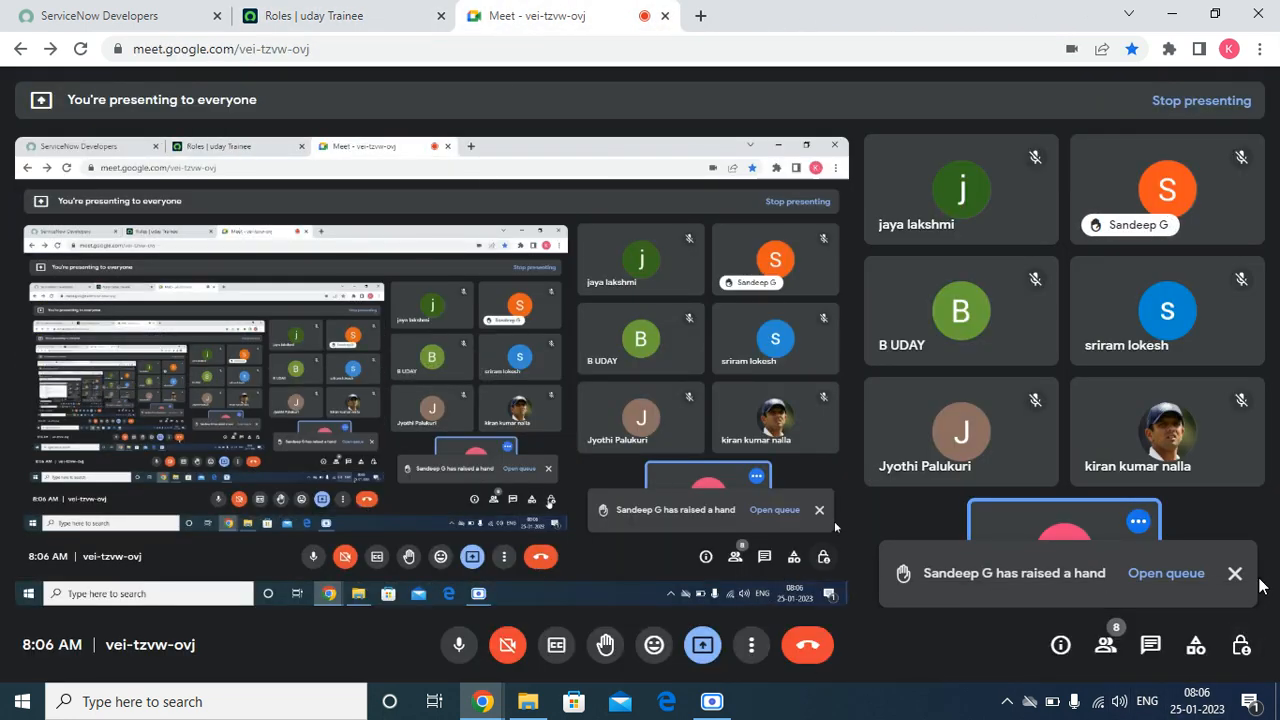
pyautogui.click(1235, 577)
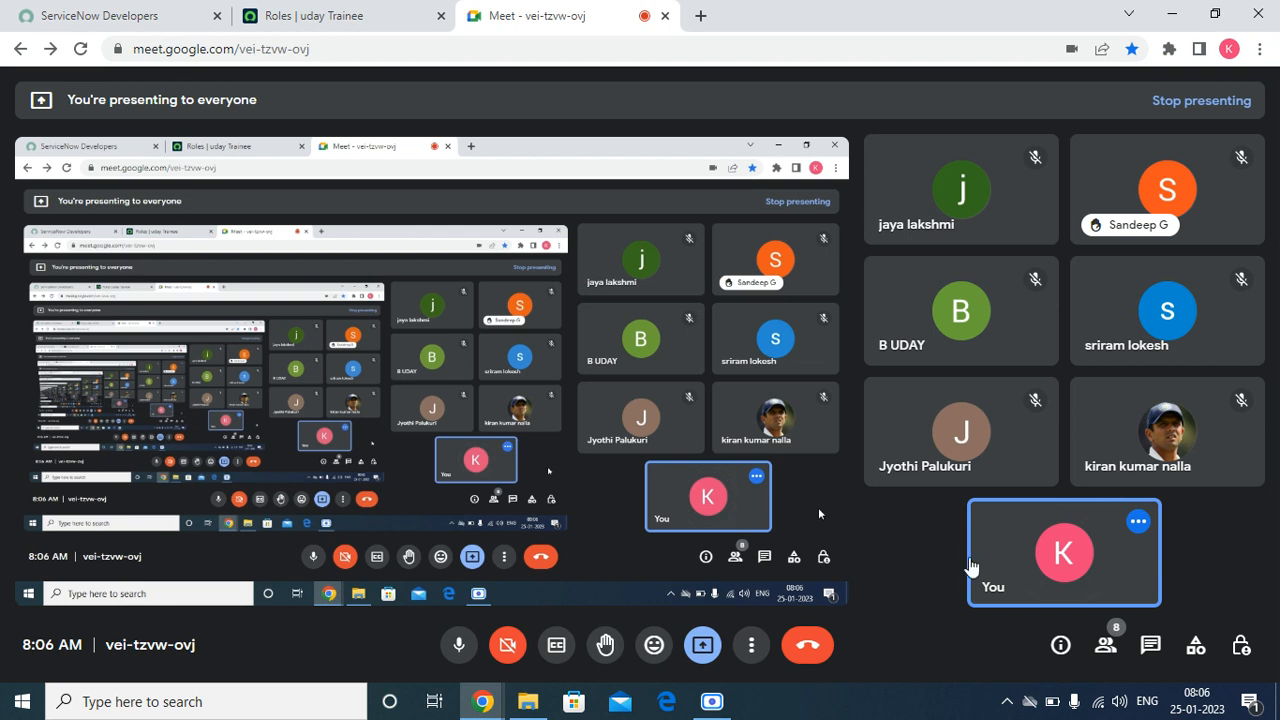
pyautogui.click(392, 19)
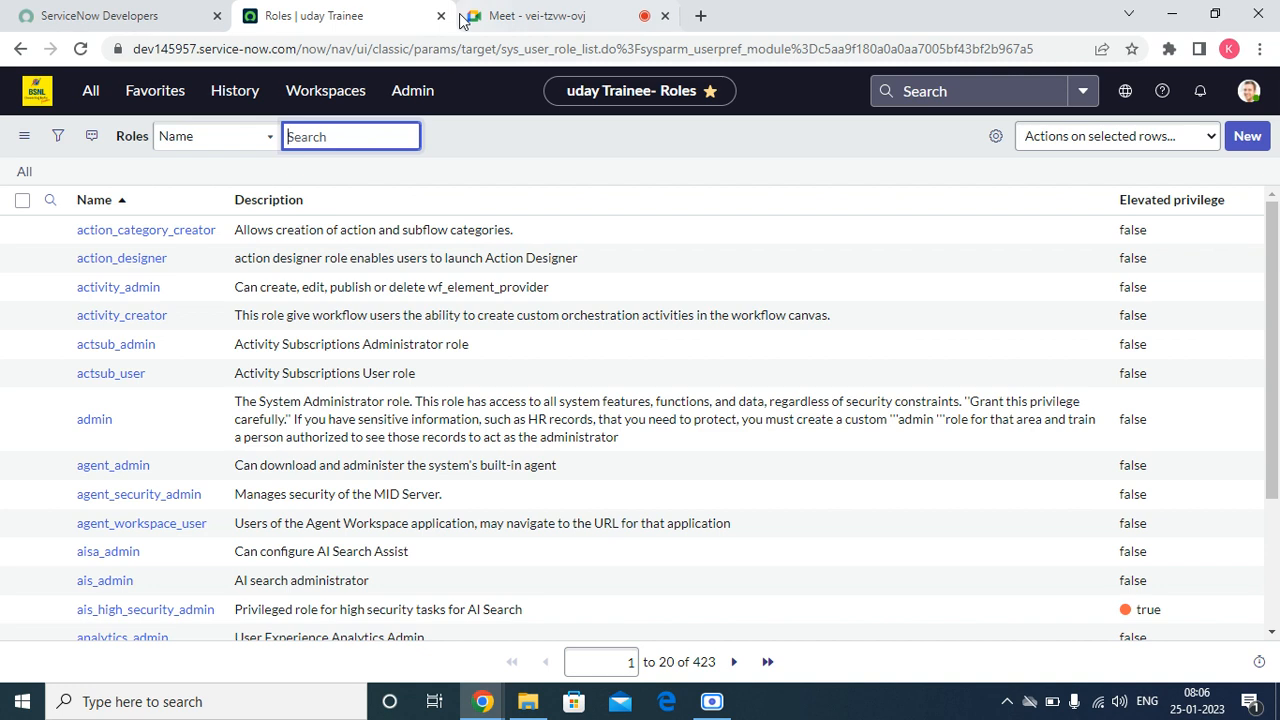
pyautogui.click(547, 15)
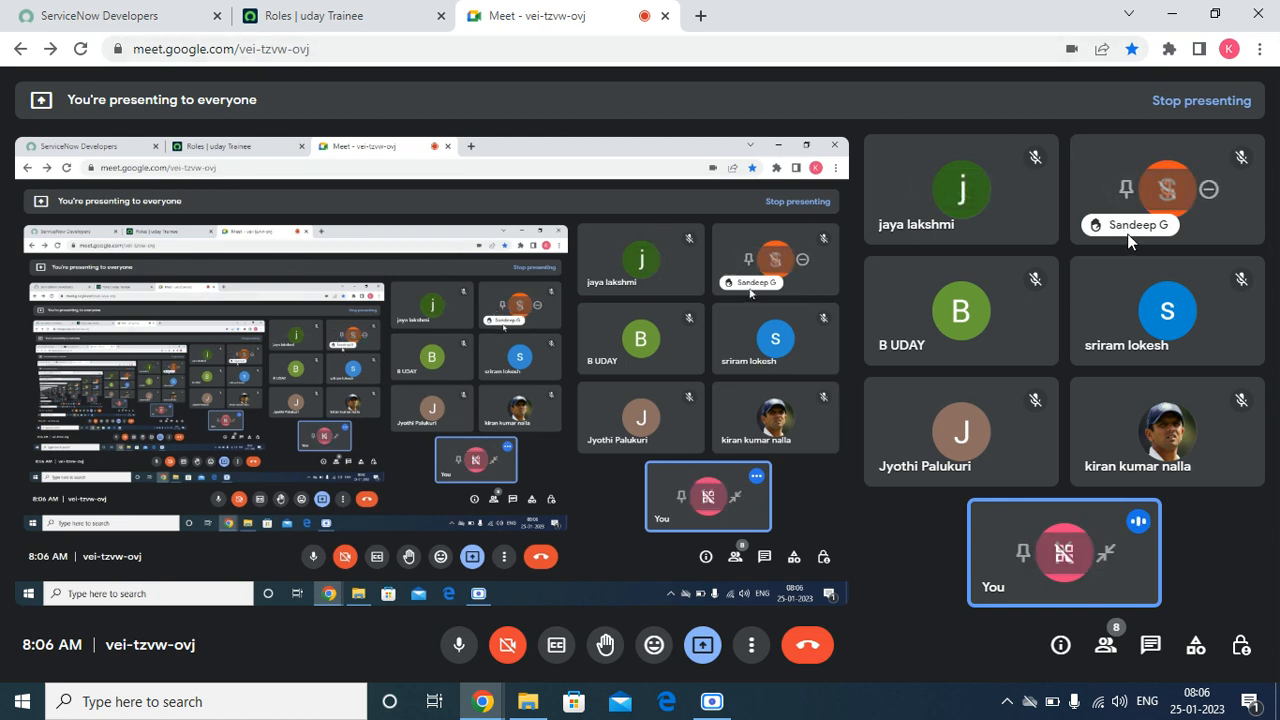
pyautogui.click(331, 18)
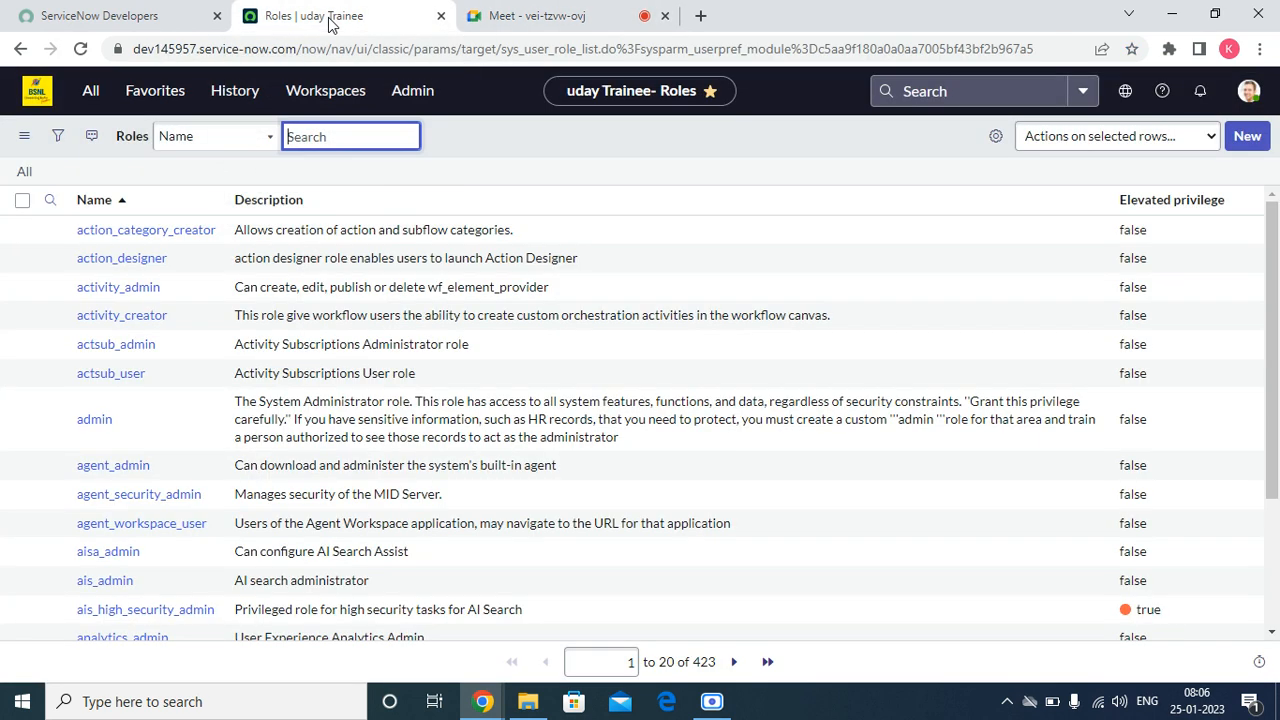
pyautogui.click(490, 25)
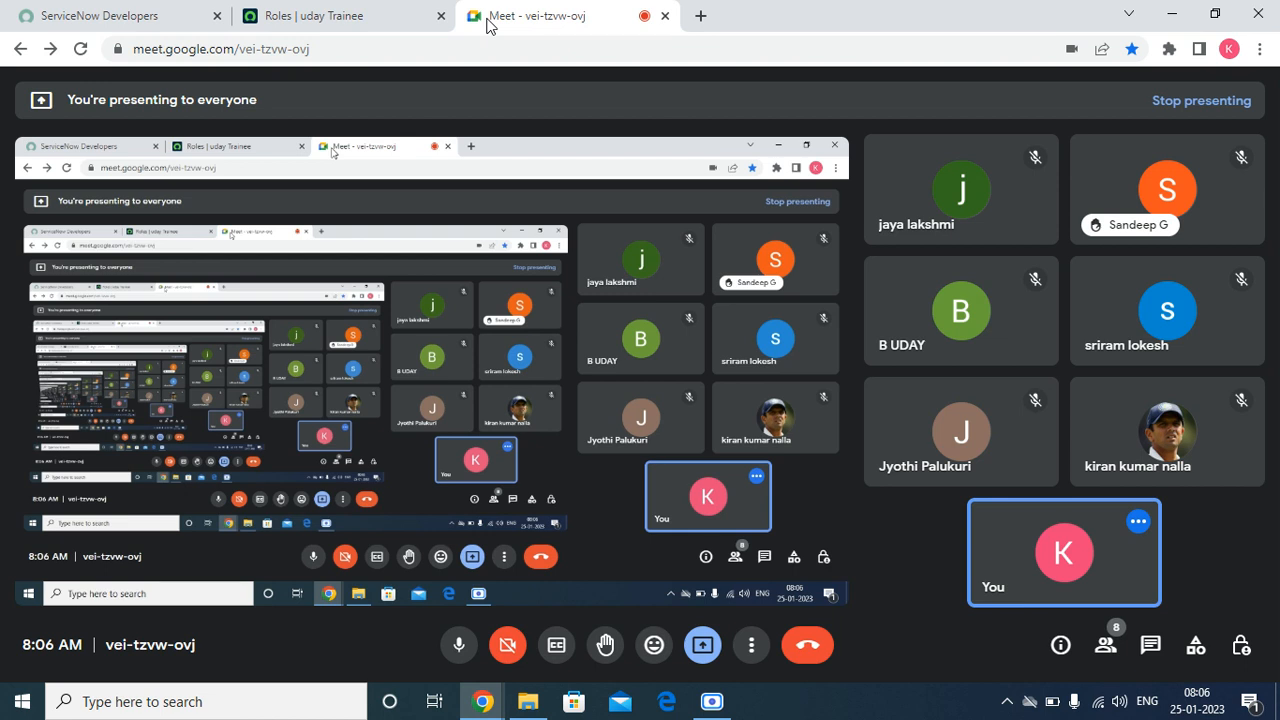
pyautogui.click(358, 18)
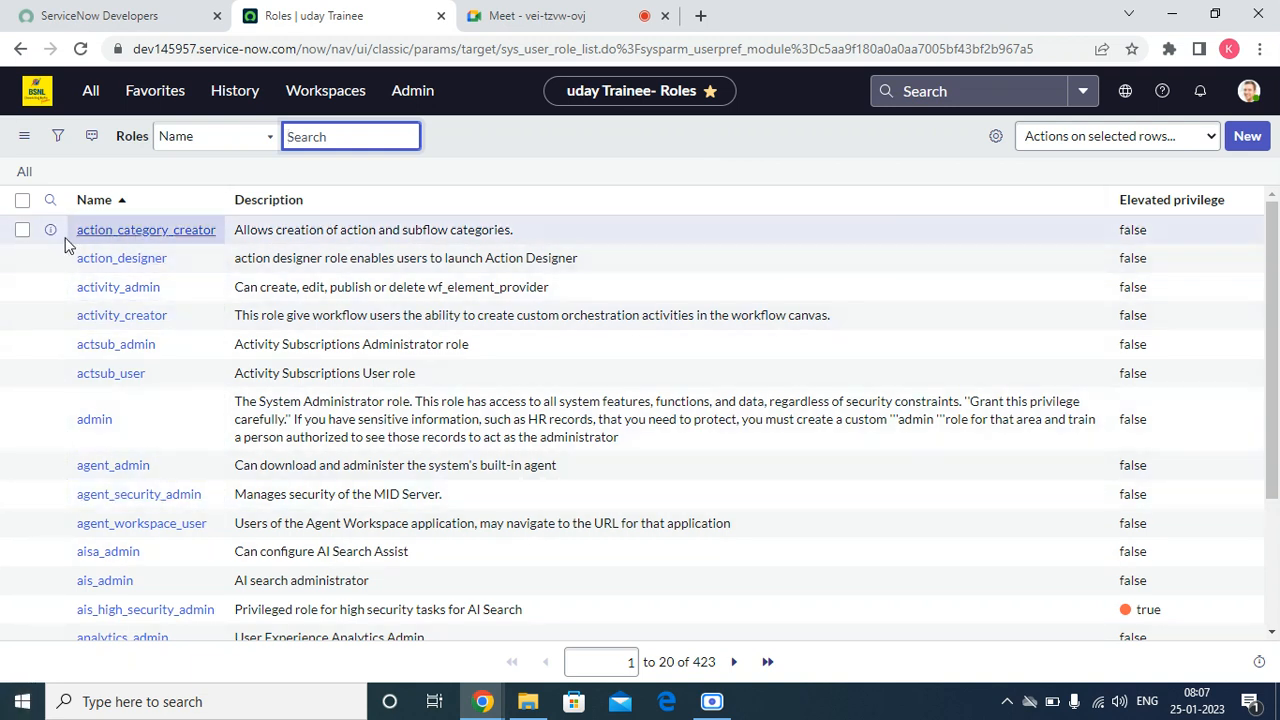
# Step: Open the action_category_creator and action_designer role records in separate new browser tabs
pyautogui.rightClick(50, 229)
pyautogui.click(80, 240)
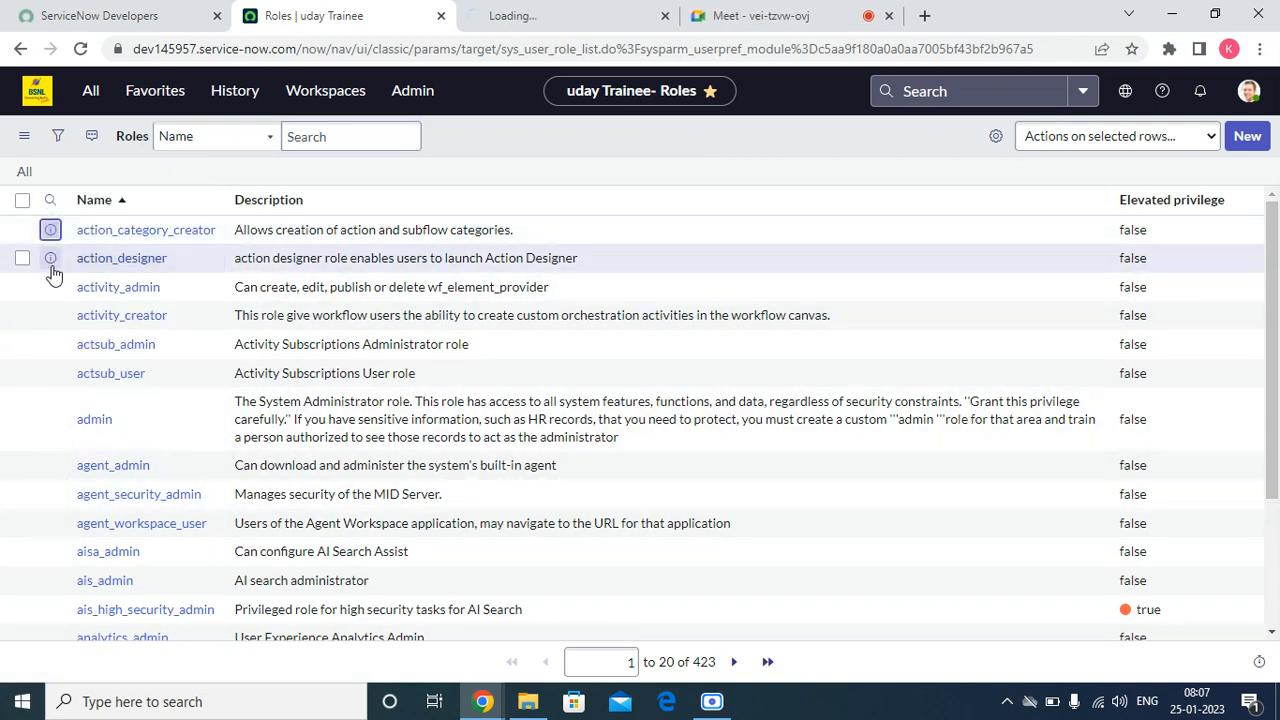
pyautogui.rightClick(50, 258)
pyautogui.click(80, 277)
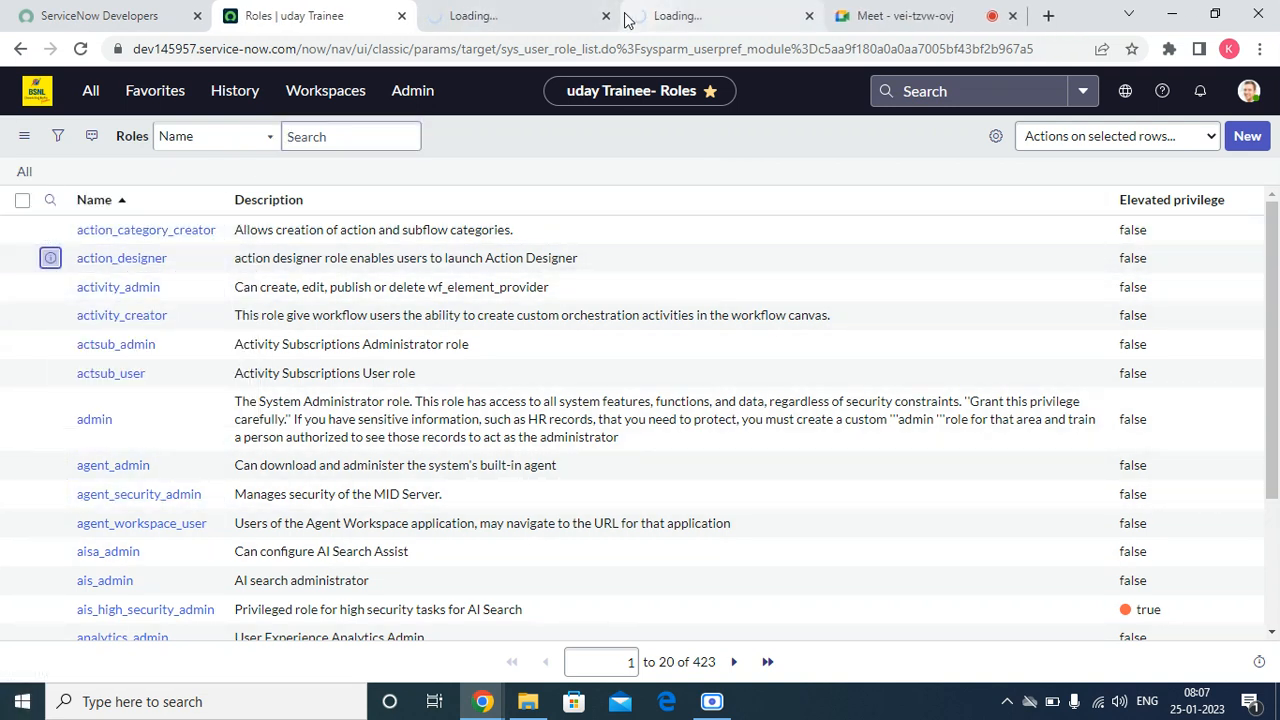
# Step: Review the name and description of the action_category_creator role record, and close that record
pyautogui.click(543, 12)
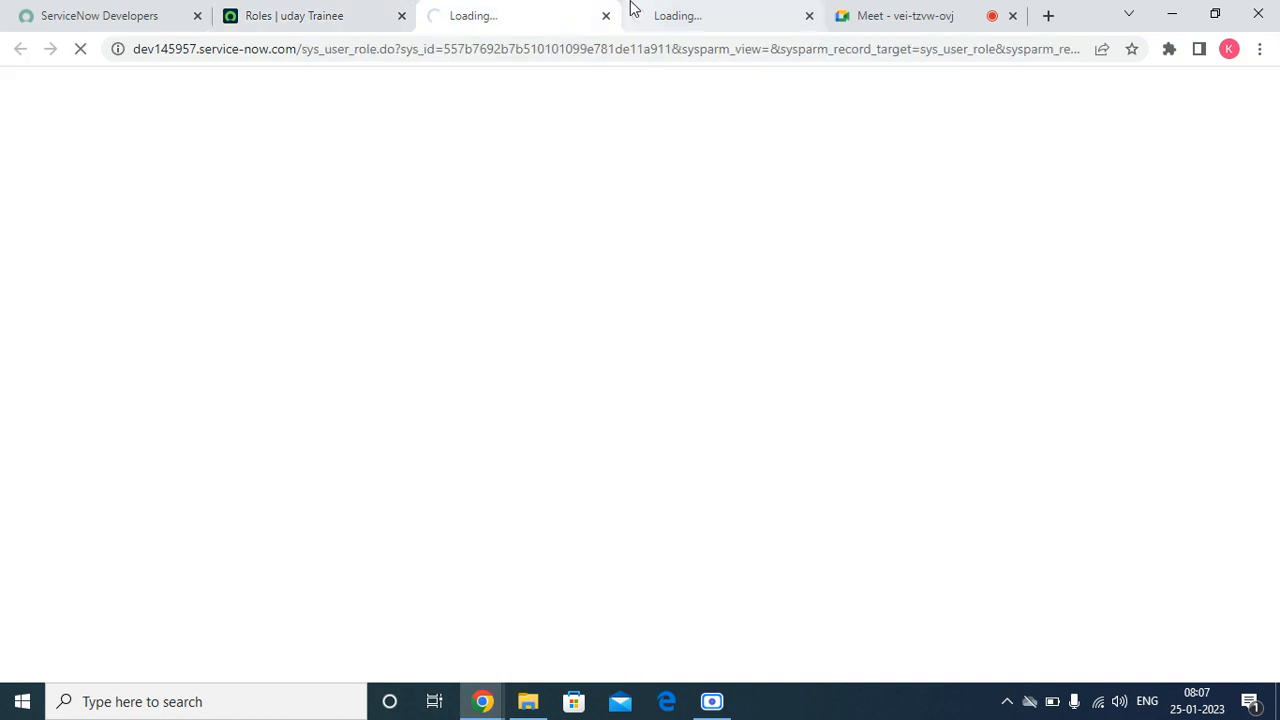
pyautogui.click(906, 16)
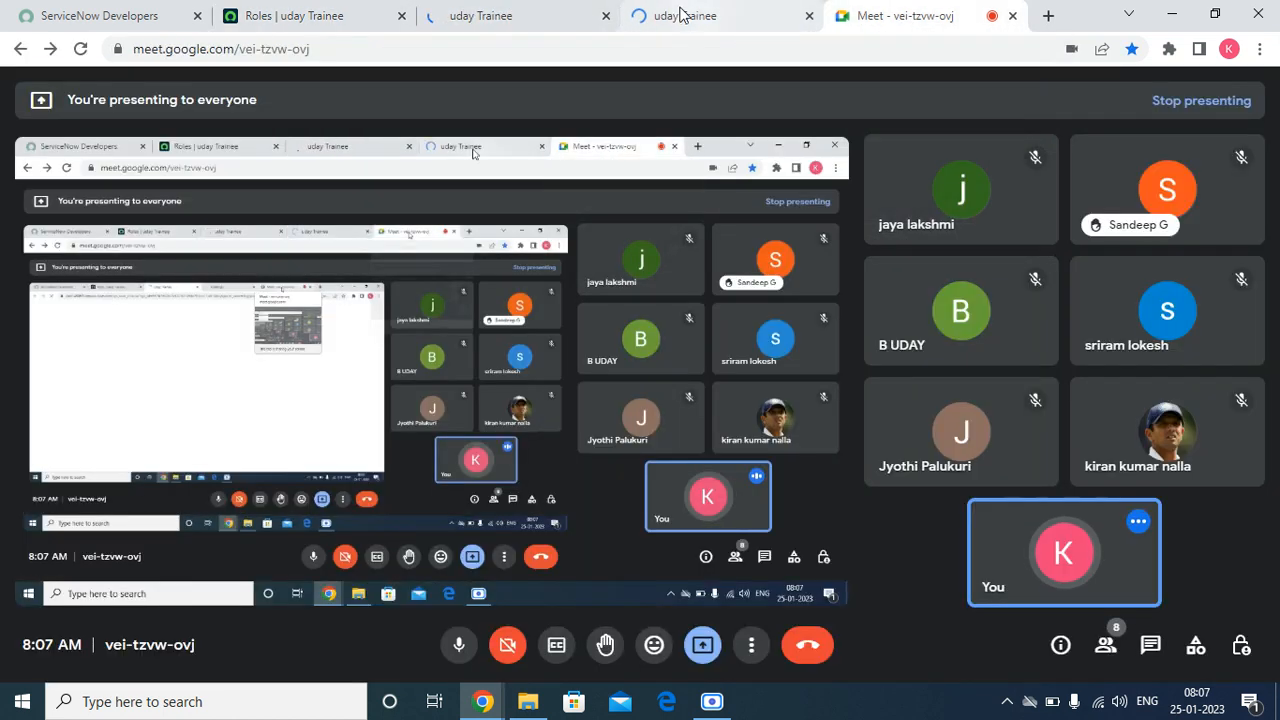
pyautogui.click(680, 14)
pyautogui.click(530, 20)
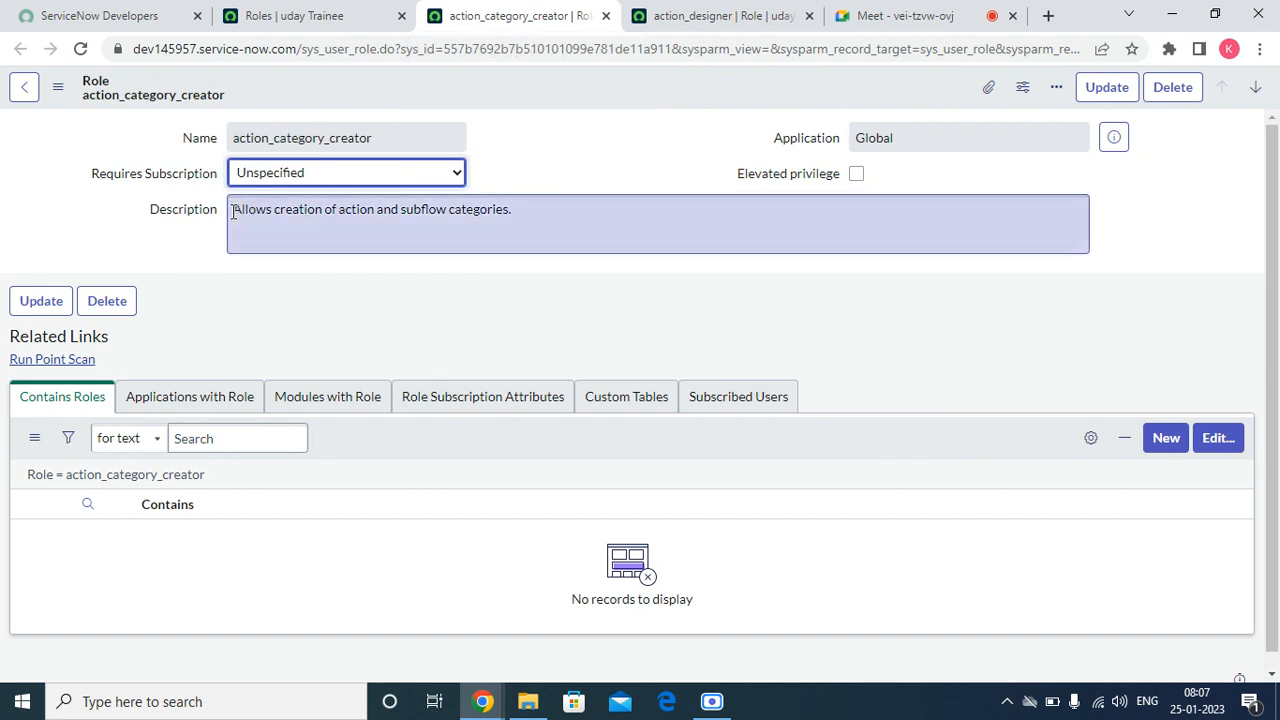
pyautogui.moveTo(233, 211); pyautogui.dragTo(516, 195)
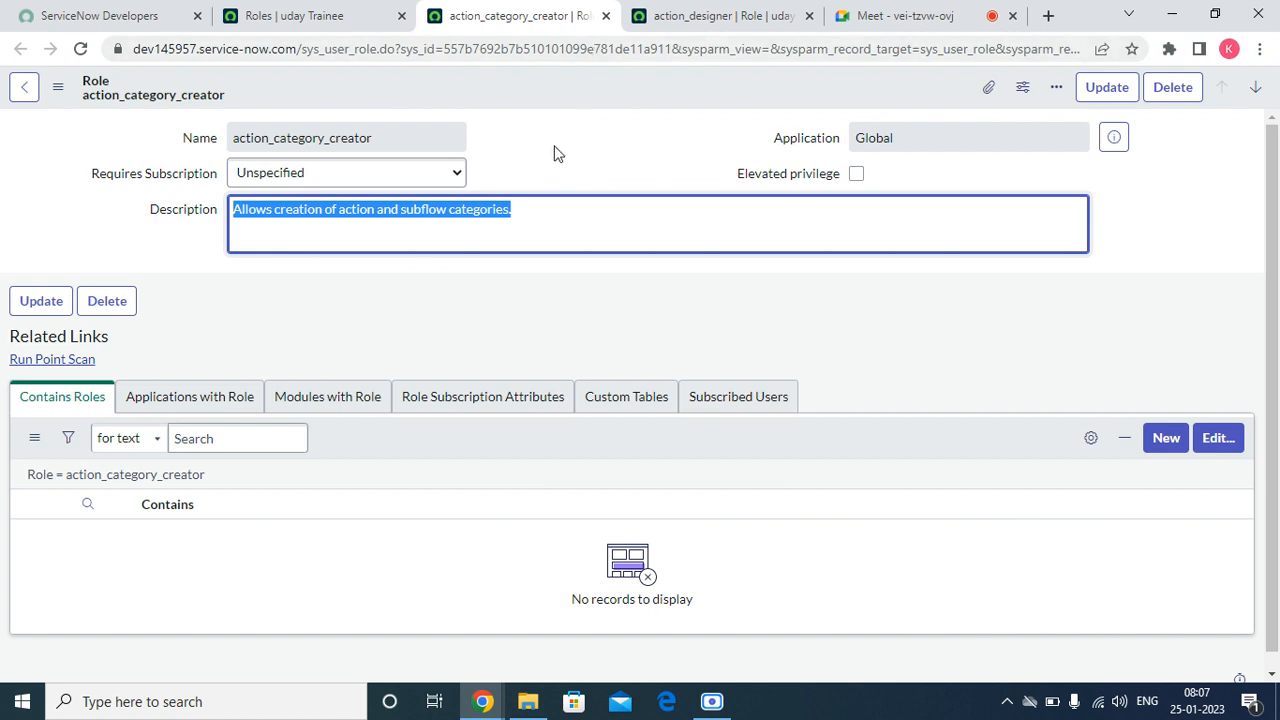
pyautogui.moveTo(387, 133); pyautogui.dragTo(215, 162)
pyautogui.moveTo(530, 209); pyautogui.dragTo(167, 262)
pyautogui.click(605, 16)
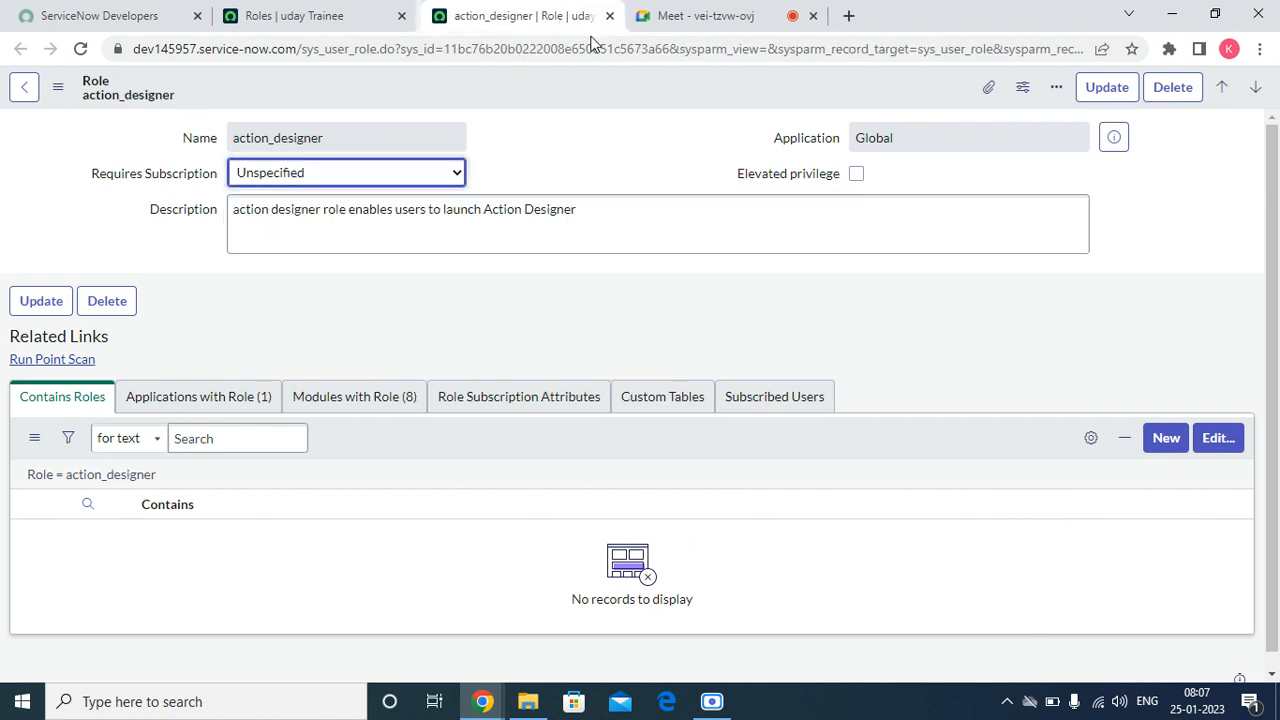
# Step: Examine the applications and modules linked to the action_designer role, close the record and return to the roles list
pyautogui.click(240, 405)
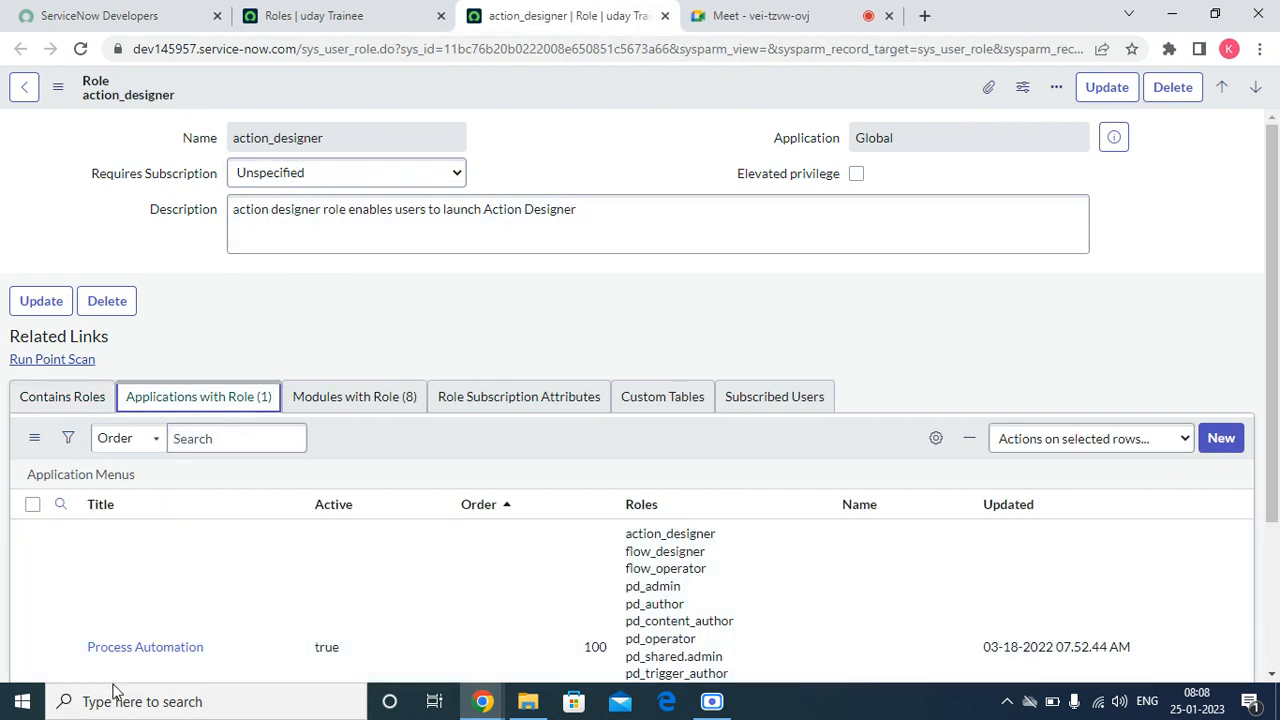
pyautogui.click(371, 396)
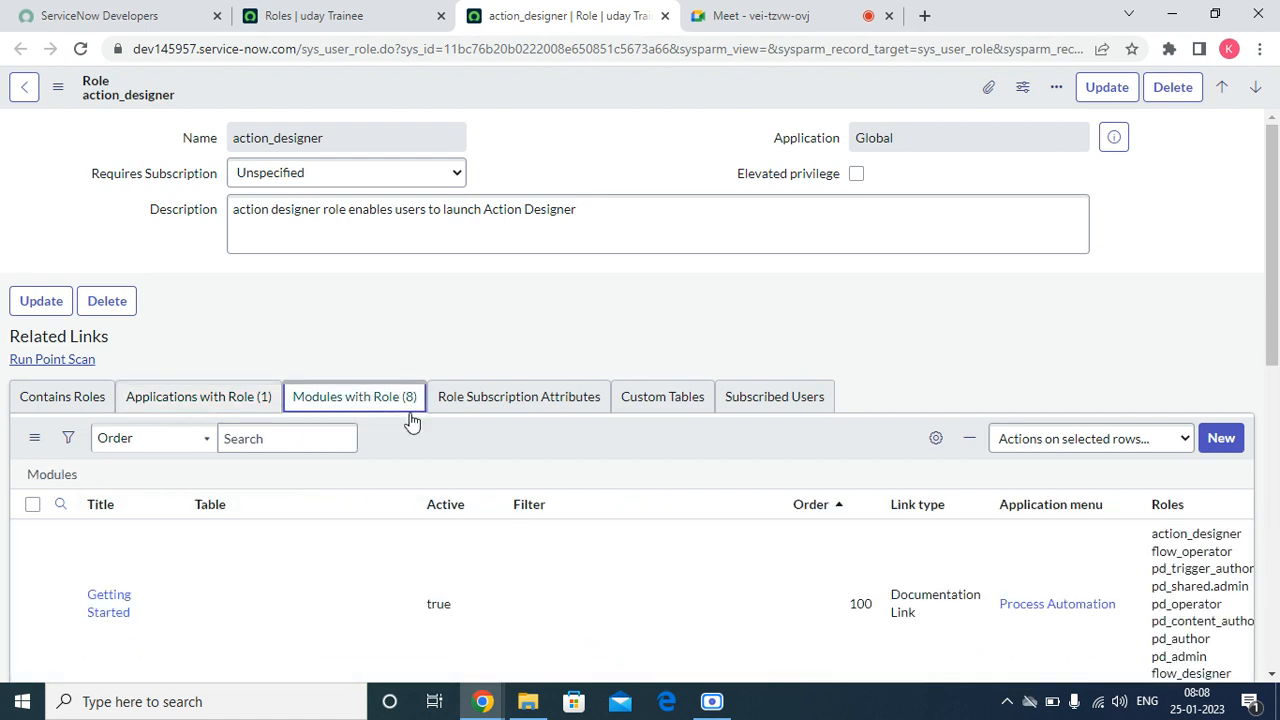
pyautogui.scroll(-10, 755, 500)
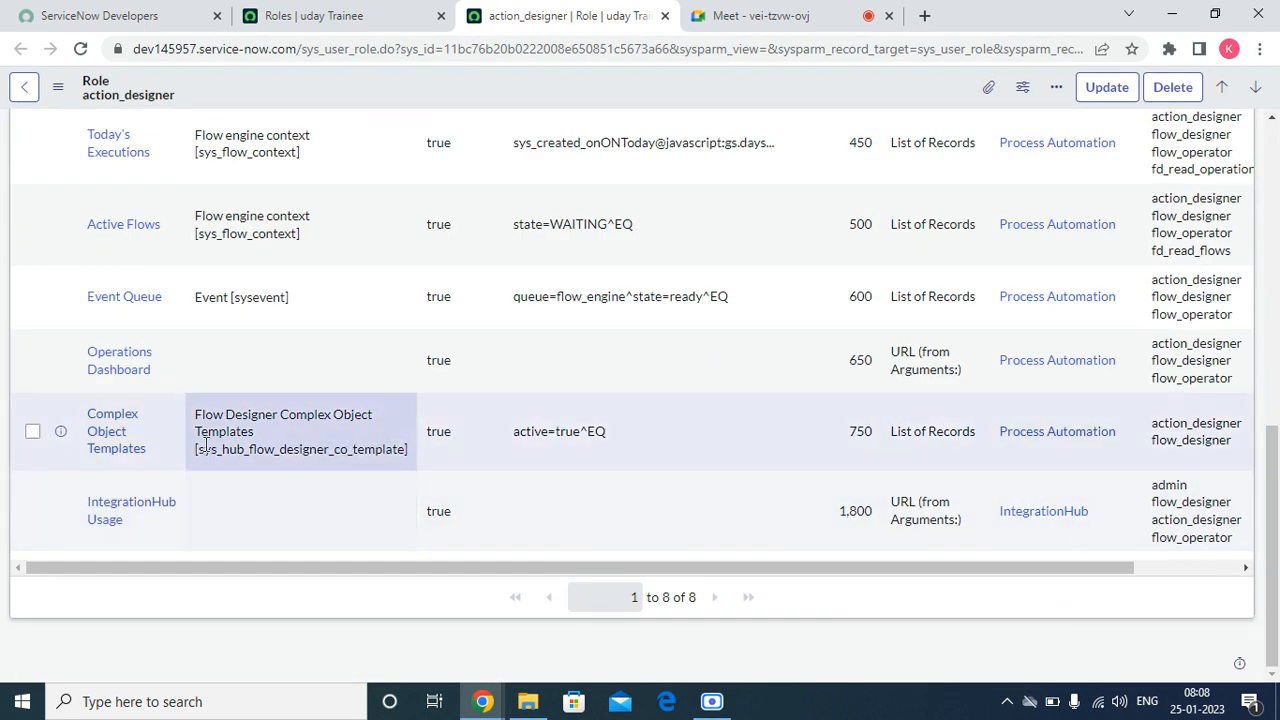
pyautogui.click(665, 16)
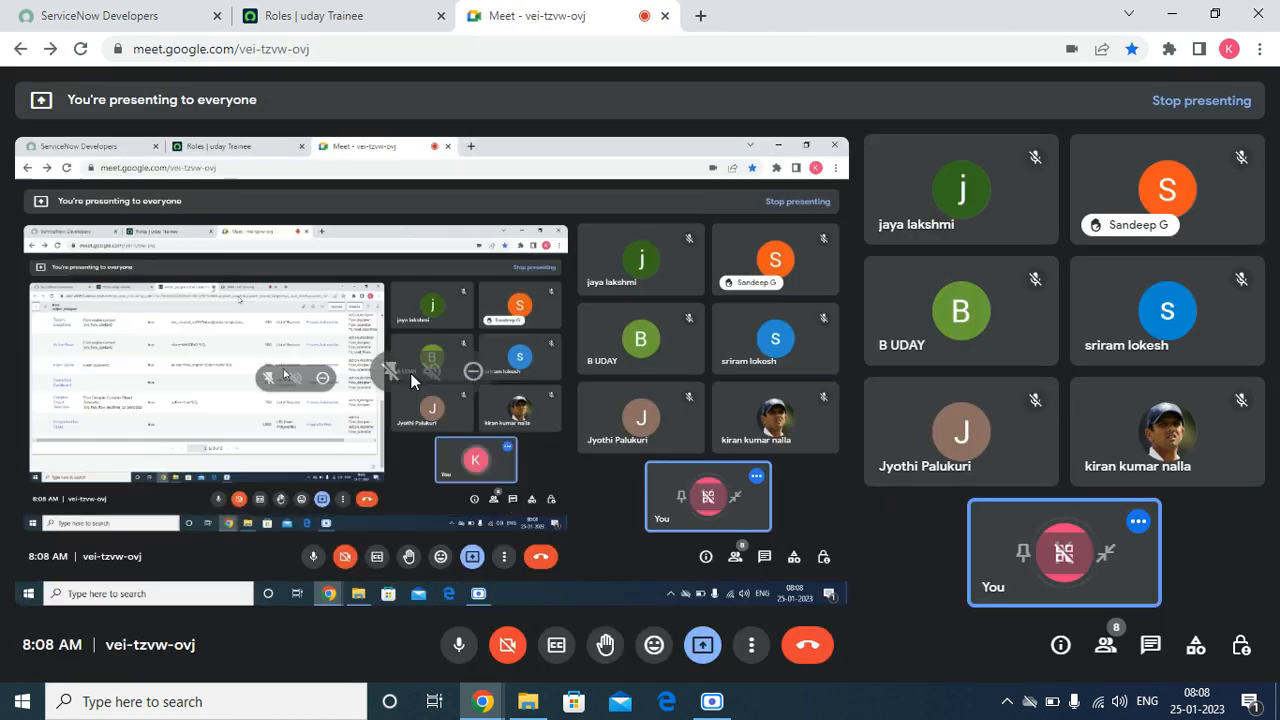
pyautogui.click(362, 12)
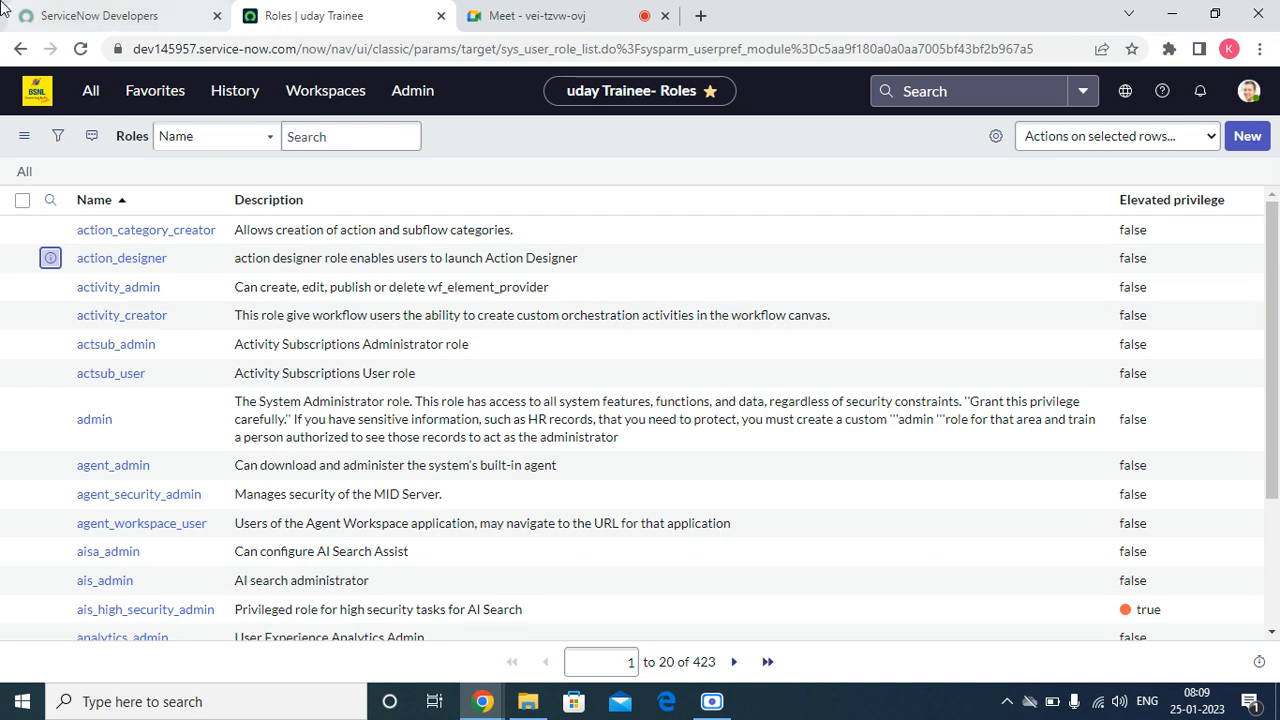
# Step: Start a new role record and name the role Software
pyautogui.click(1245, 138)
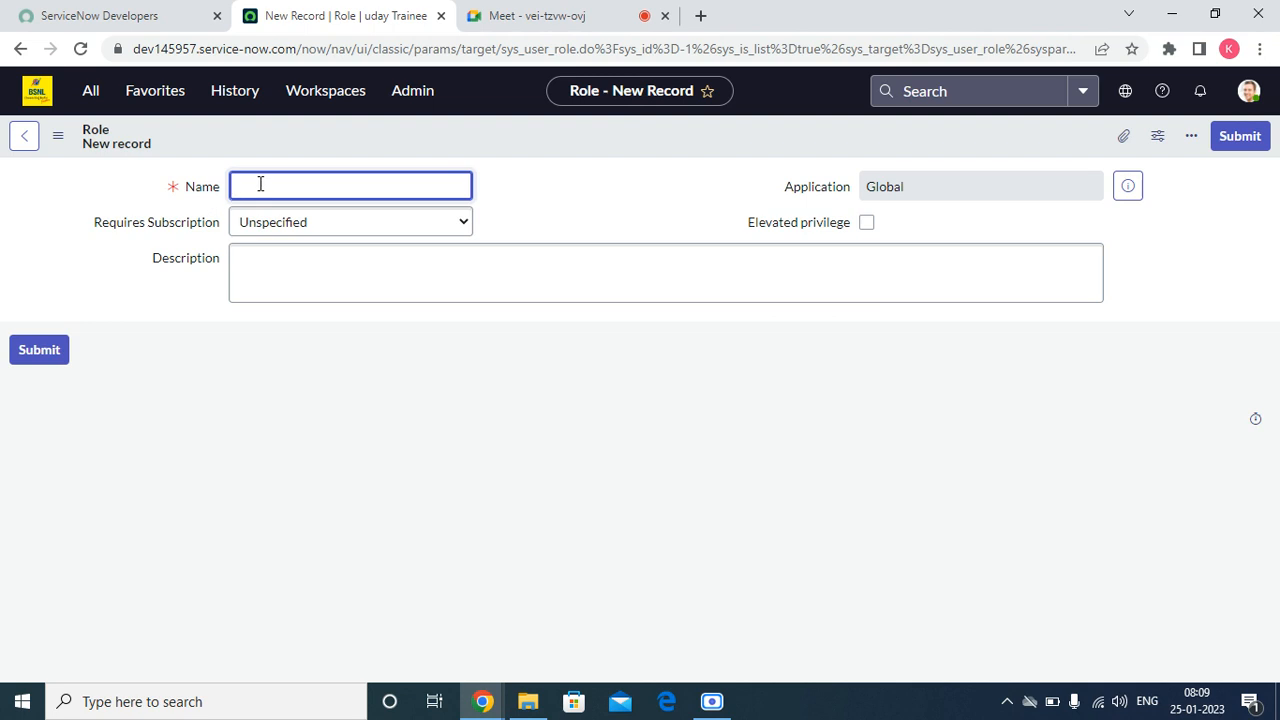
pyautogui.write('Software')
pyautogui.press('Tab')
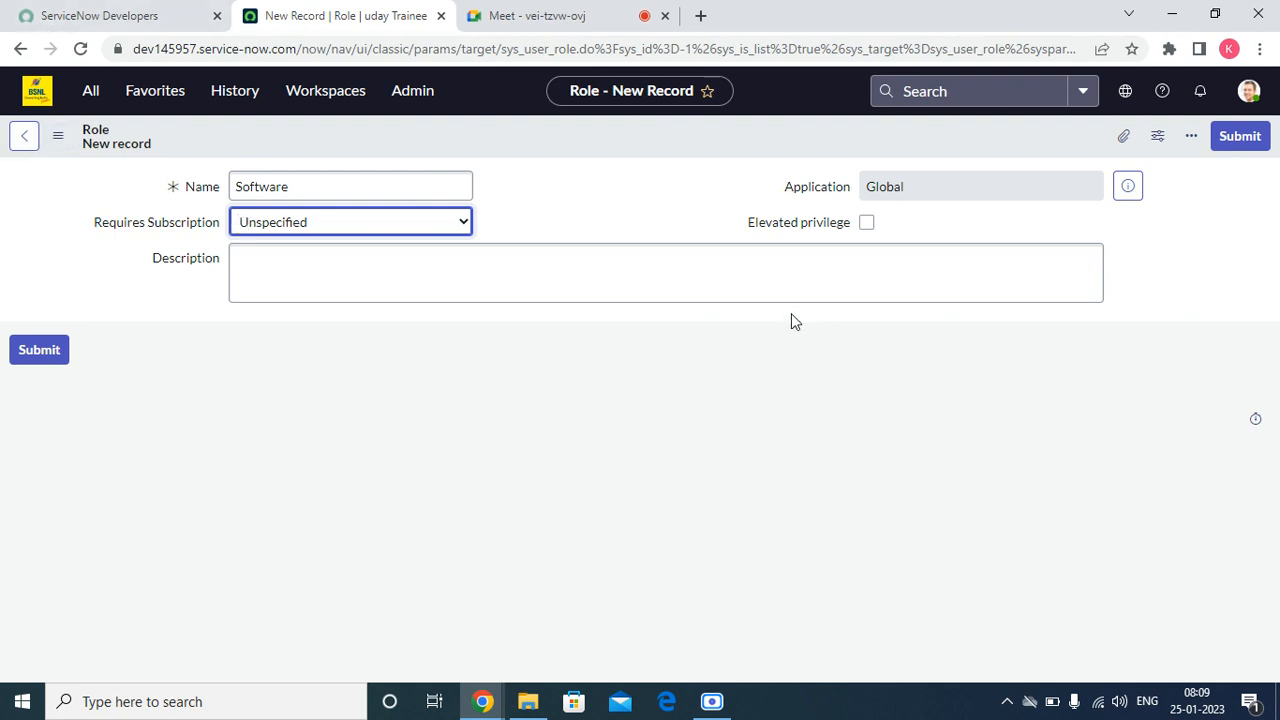
pyautogui.doubleClick(999, 186)
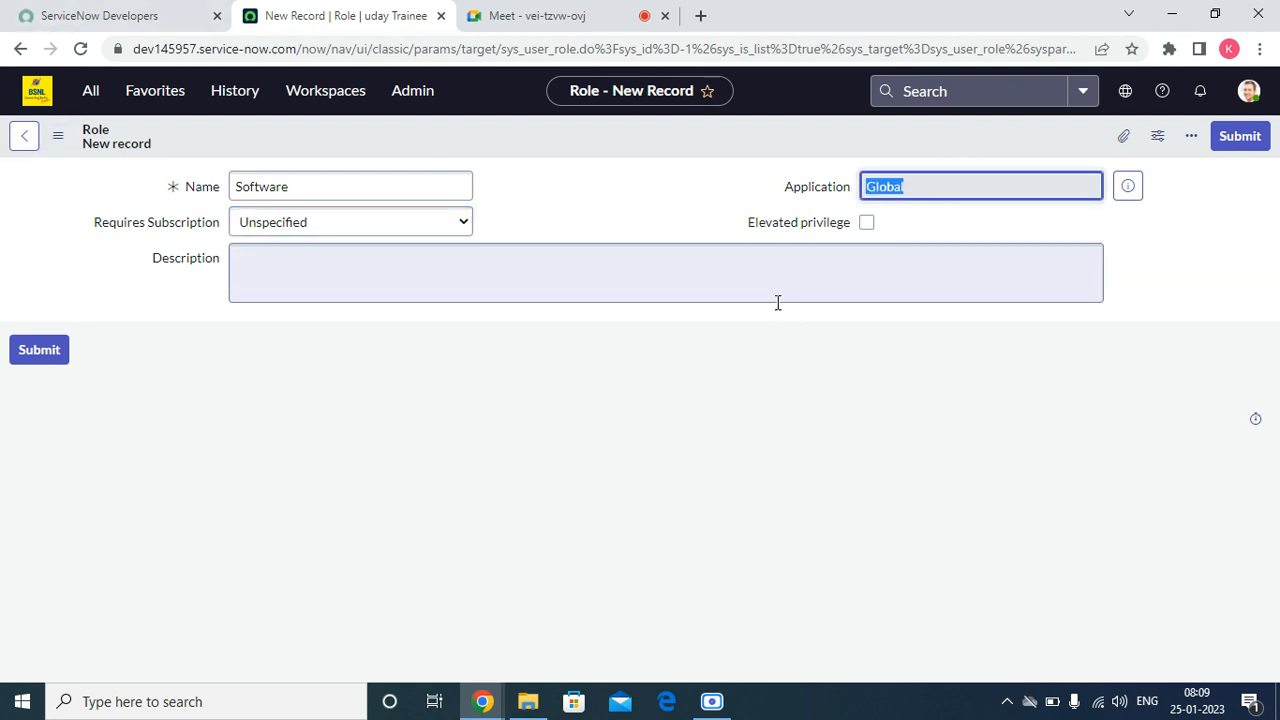
pyautogui.click(748, 234)
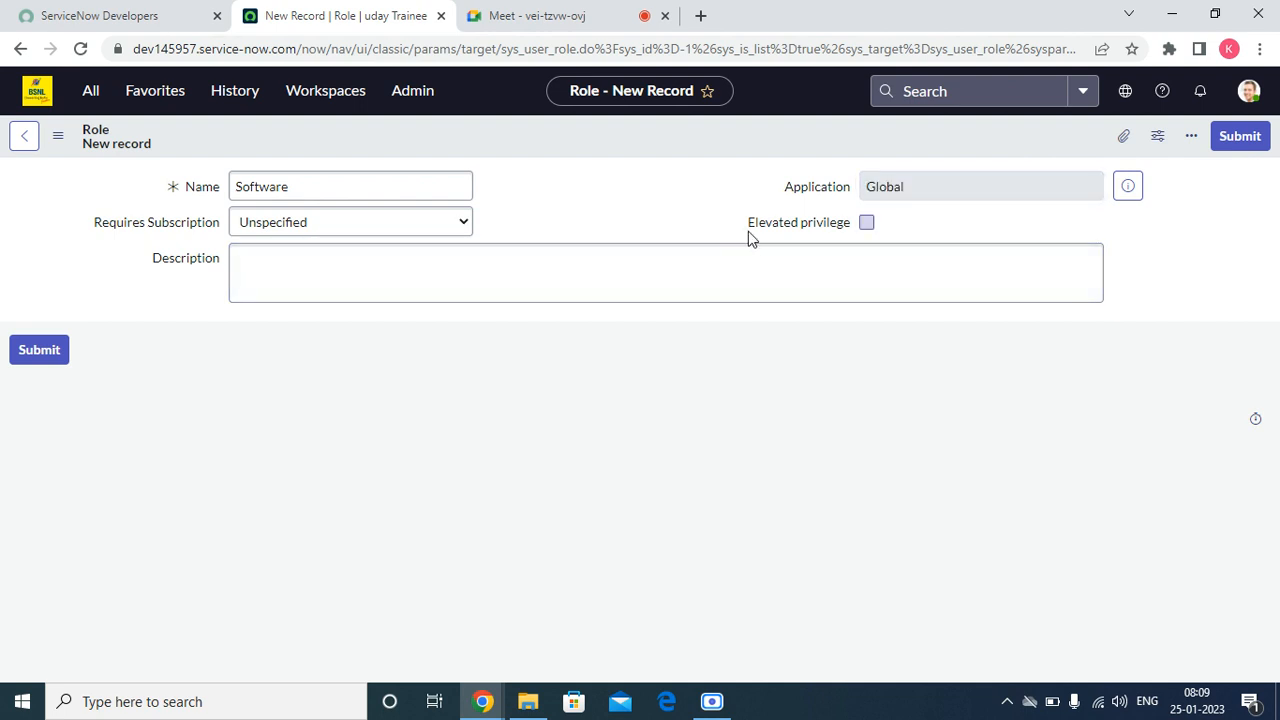
pyautogui.tripleClick(817, 216)
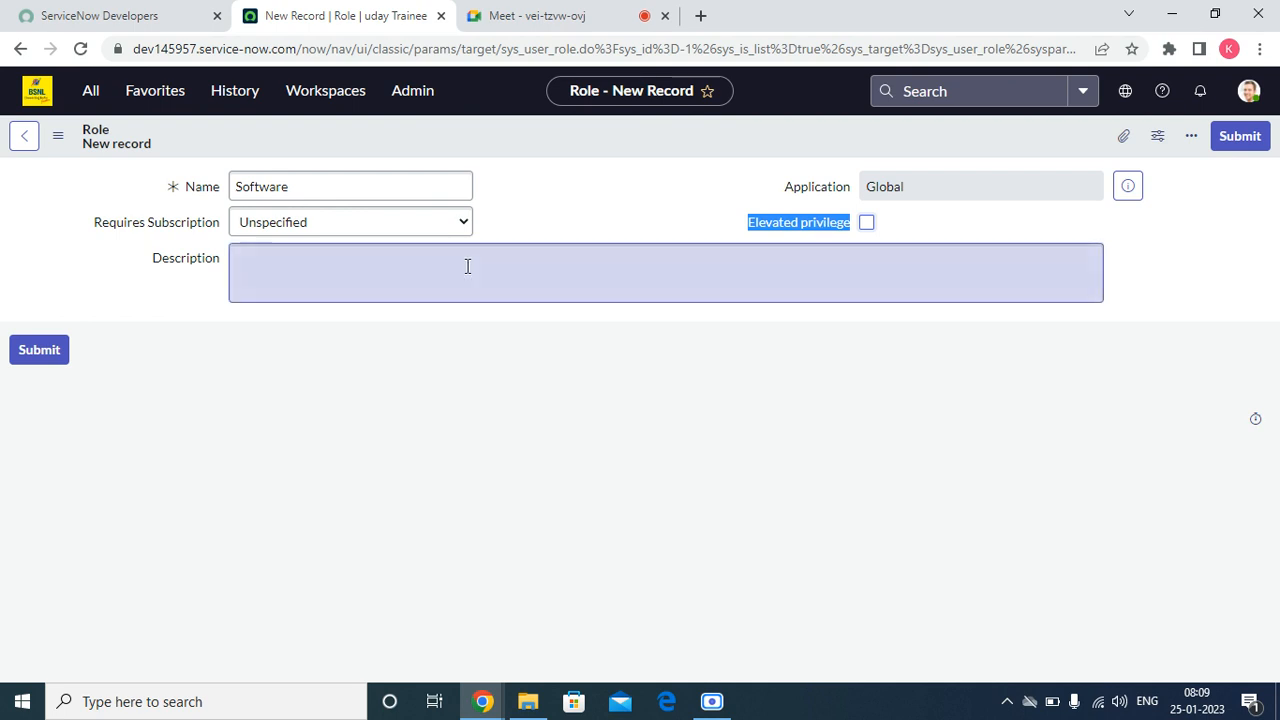
# Step: Enter the description "This role role will be granted tothe software team members." and save the new role record
pyautogui.click(349, 257)
pyautogui.write('T')
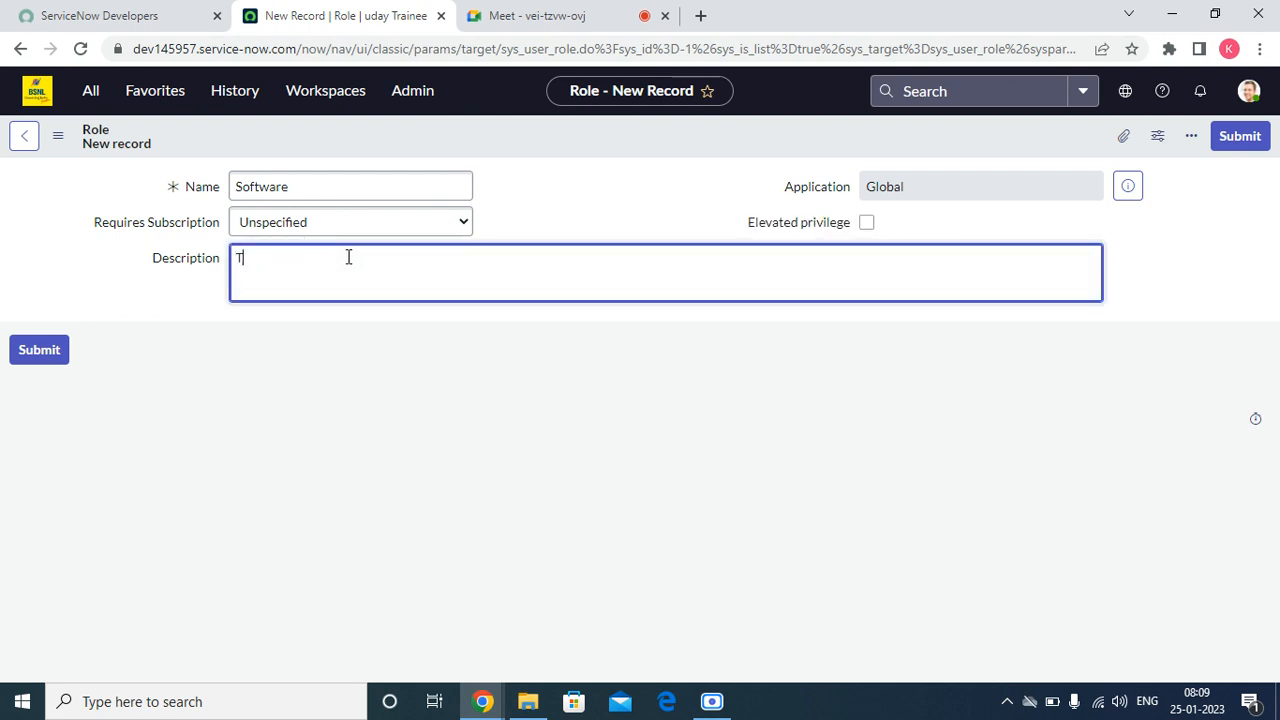
pyautogui.write('his role role will be granted tot')
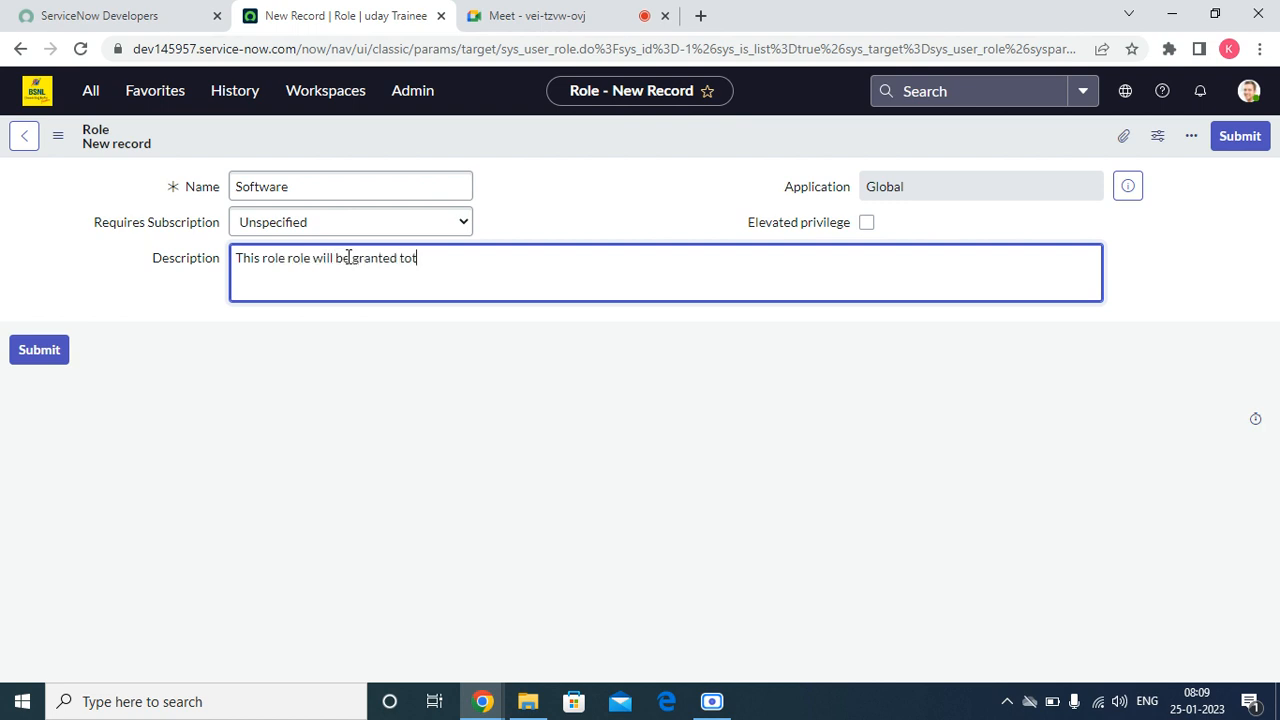
pyautogui.write('he software teamm  members.')
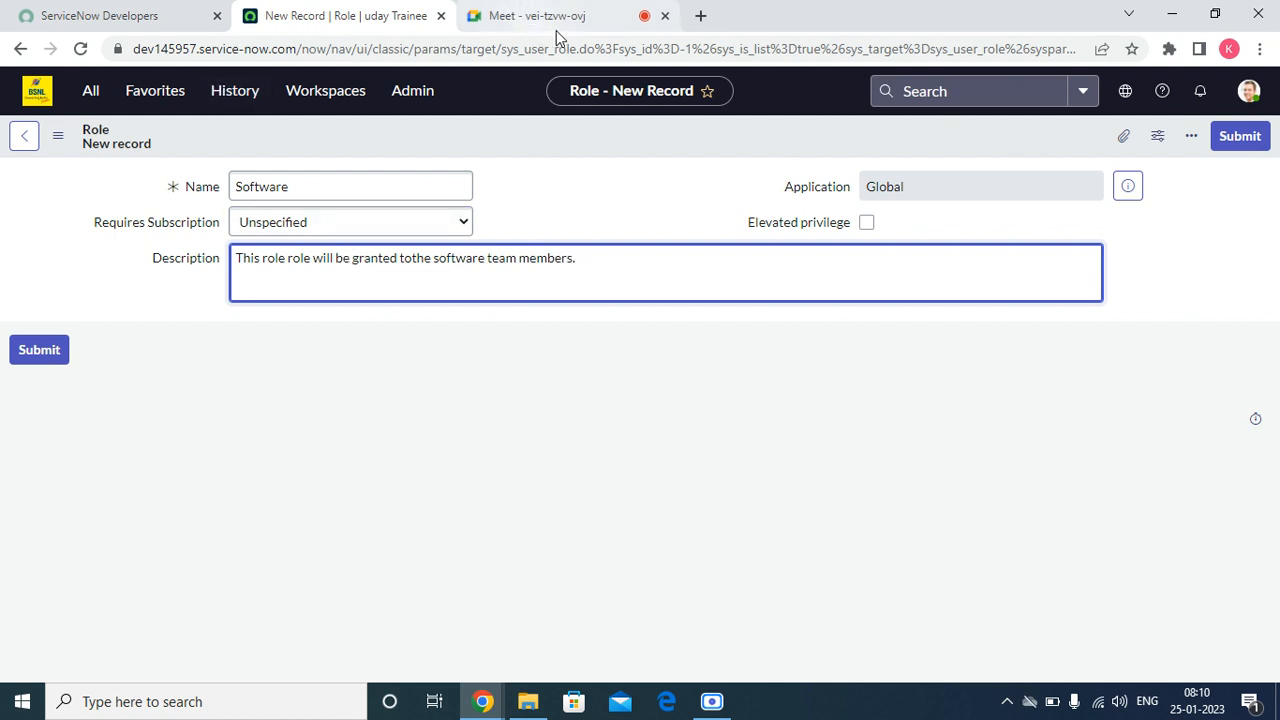
pyautogui.rightClick(593, 121)
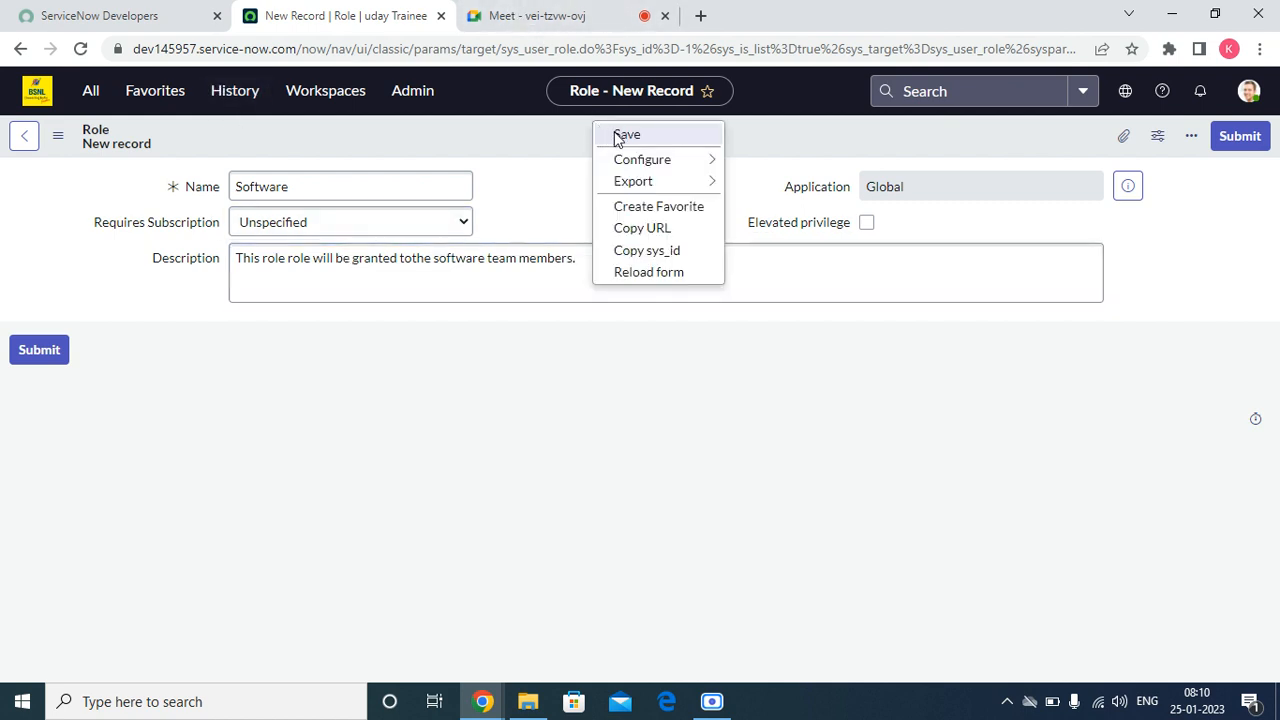
pyautogui.click(620, 135)
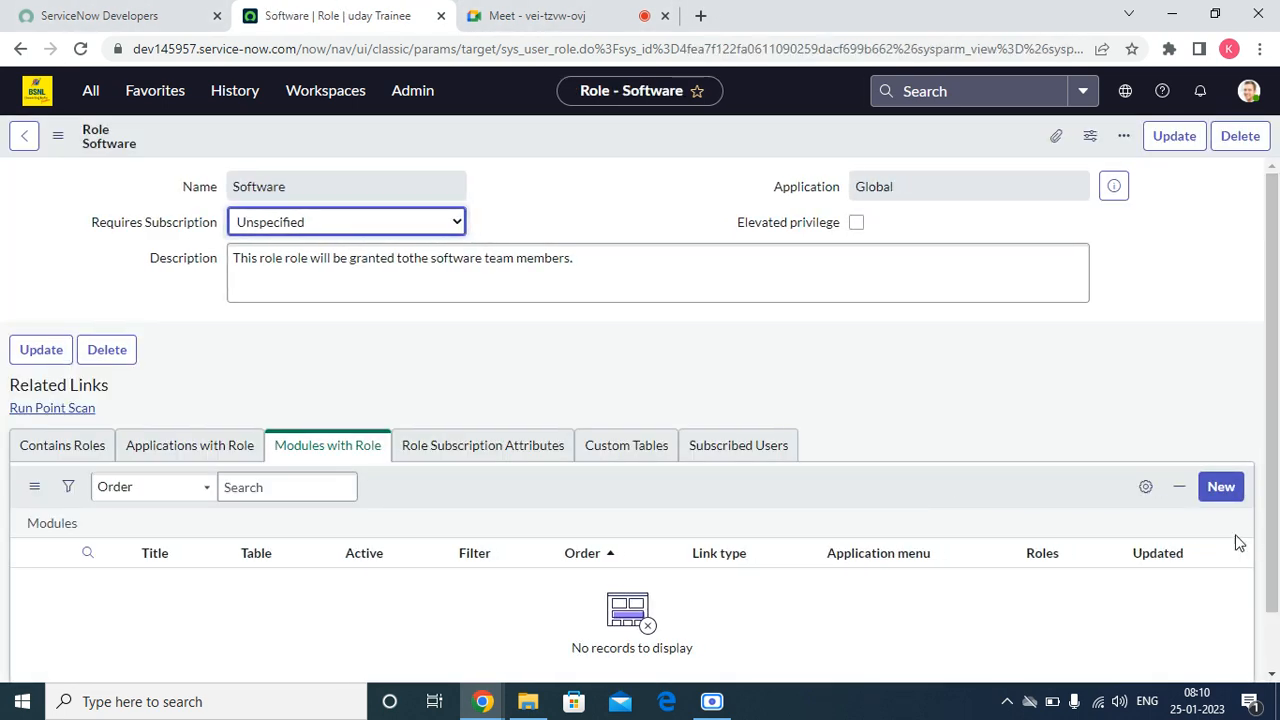
# Step: Leave the saved Software role record and open the favorited System Security - Roles list
pyautogui.click(90, 93)
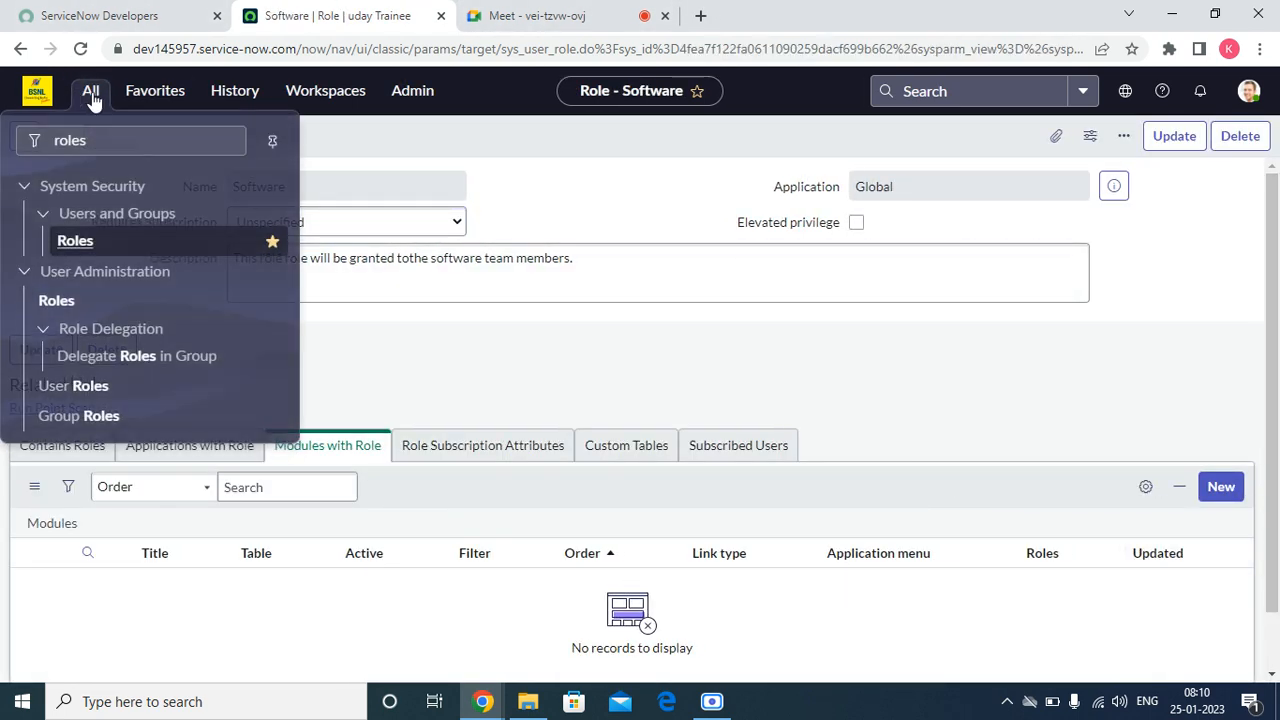
pyautogui.click(146, 96)
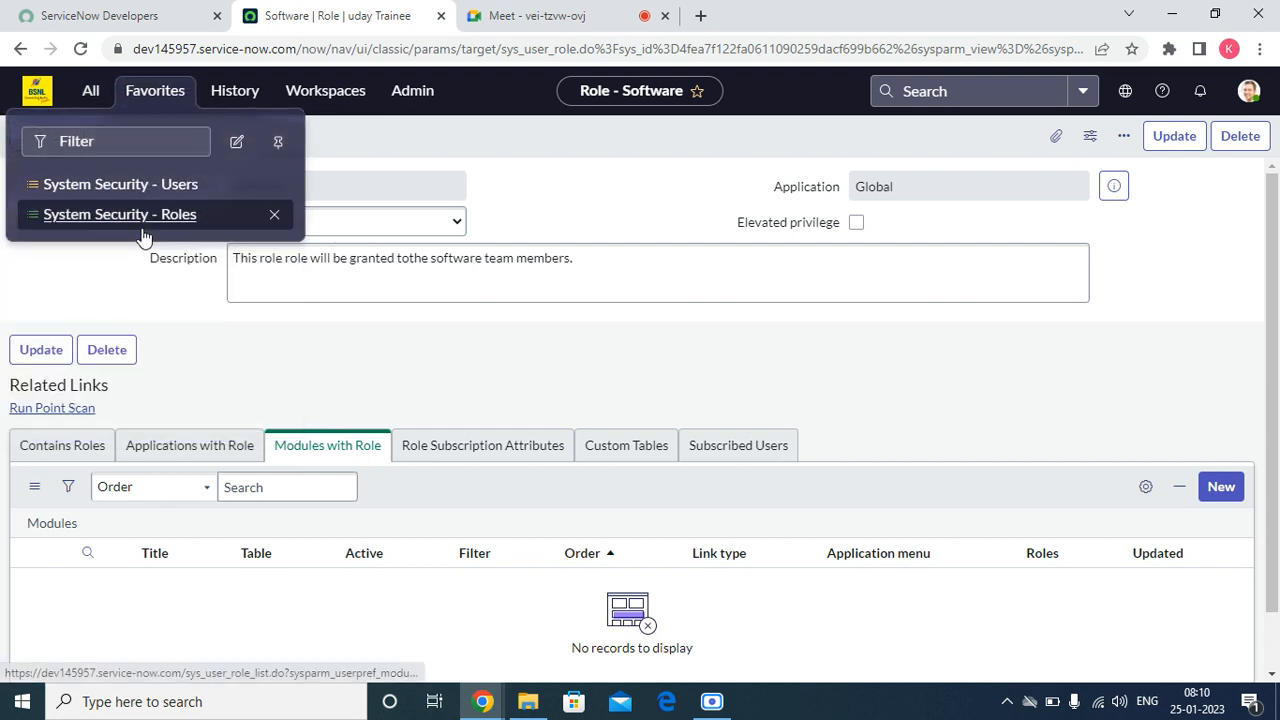
pyautogui.click(143, 232)
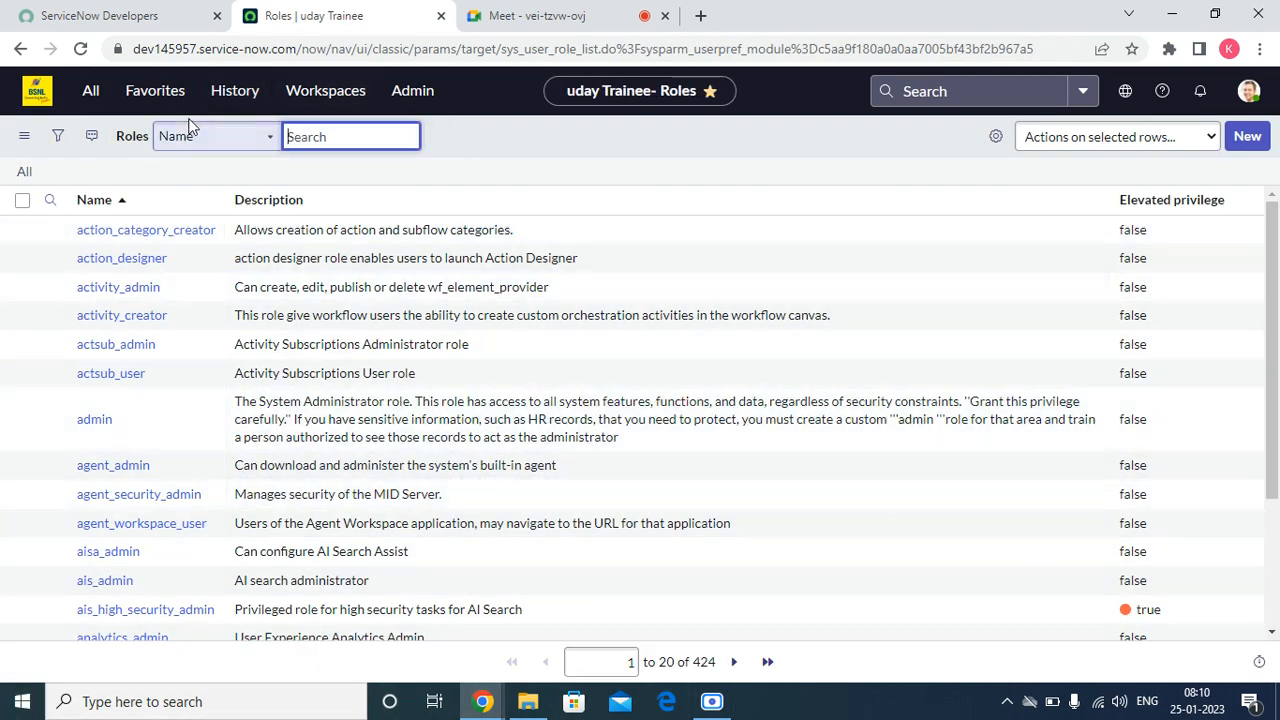
# Step: Open the favorited System Security - Users list in a new browser tab and return to the roles list
pyautogui.click(150, 94)
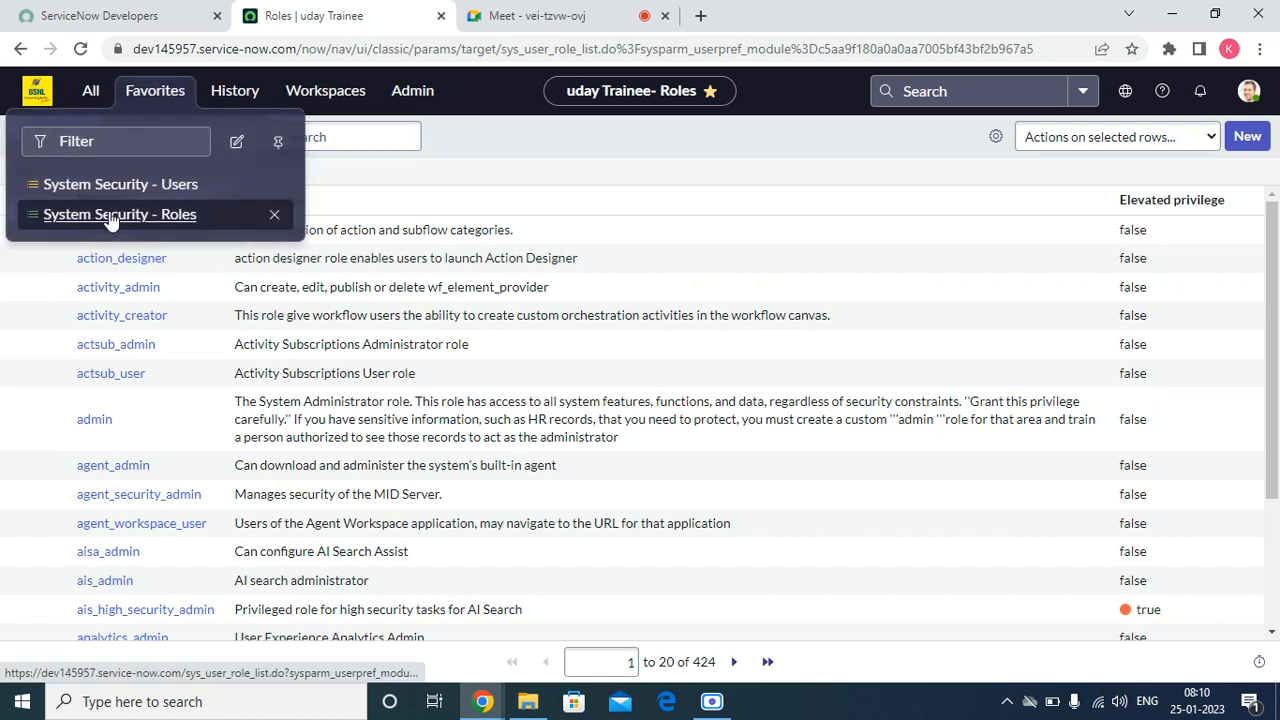
pyautogui.rightClick(118, 188)
pyautogui.click(170, 203)
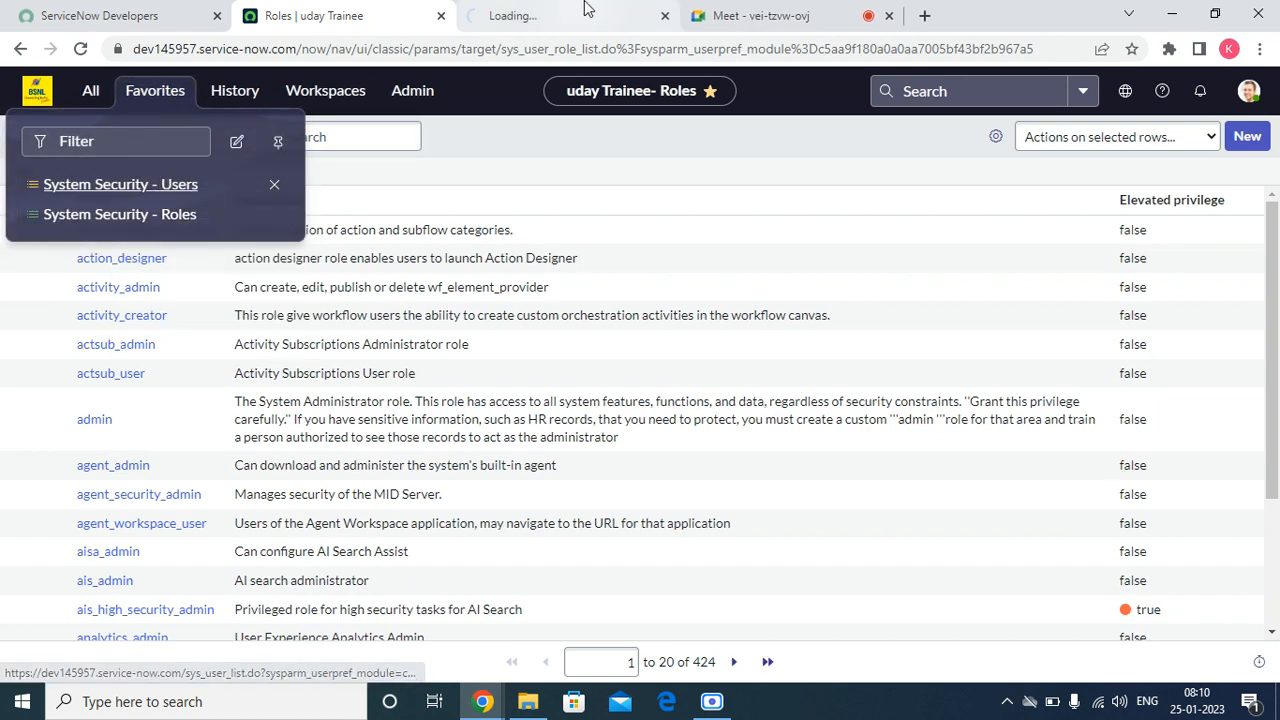
pyautogui.click(588, 10)
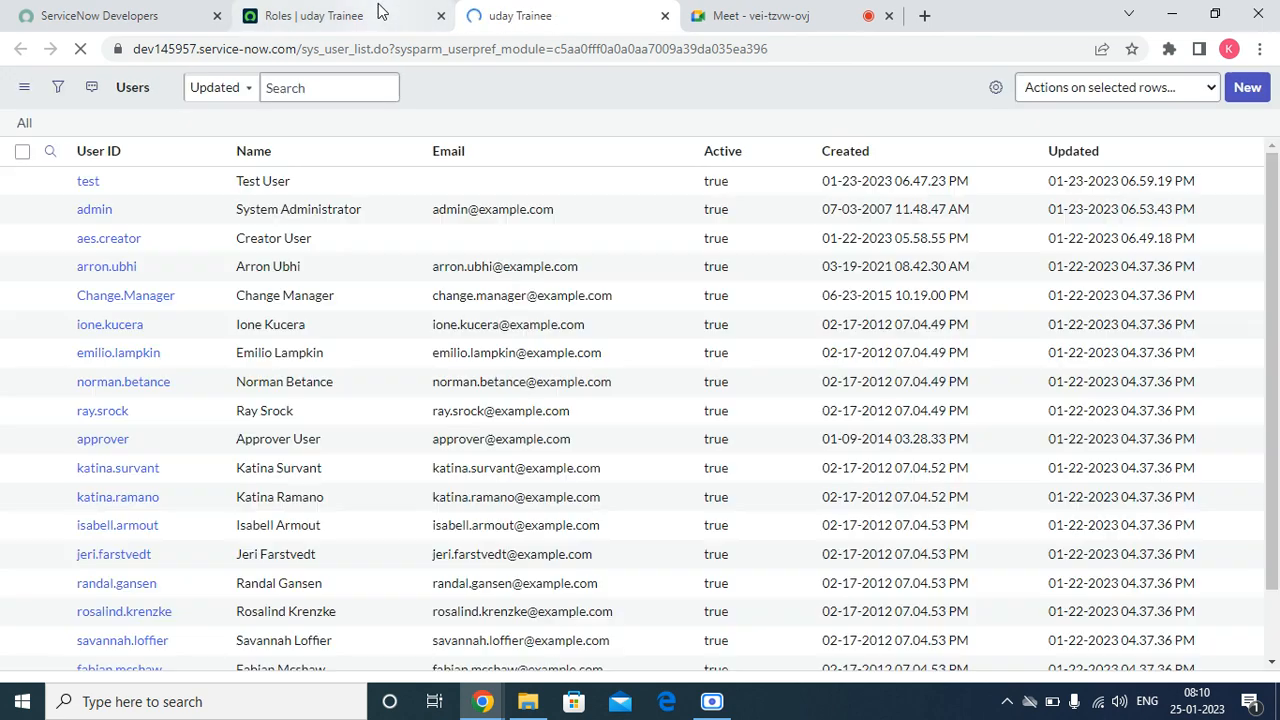
pyautogui.click(400, 15)
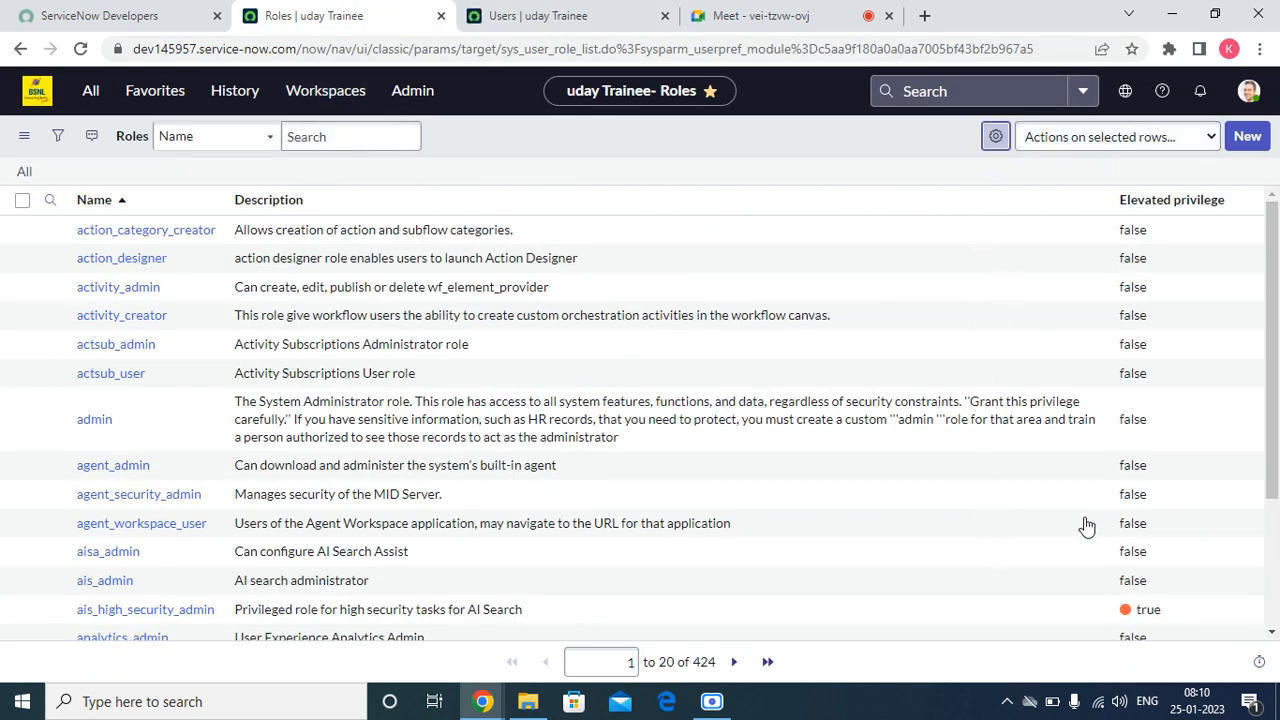
# Step: Add the Created column to the roles list and place it first, before Name
pyautogui.click(996, 136)
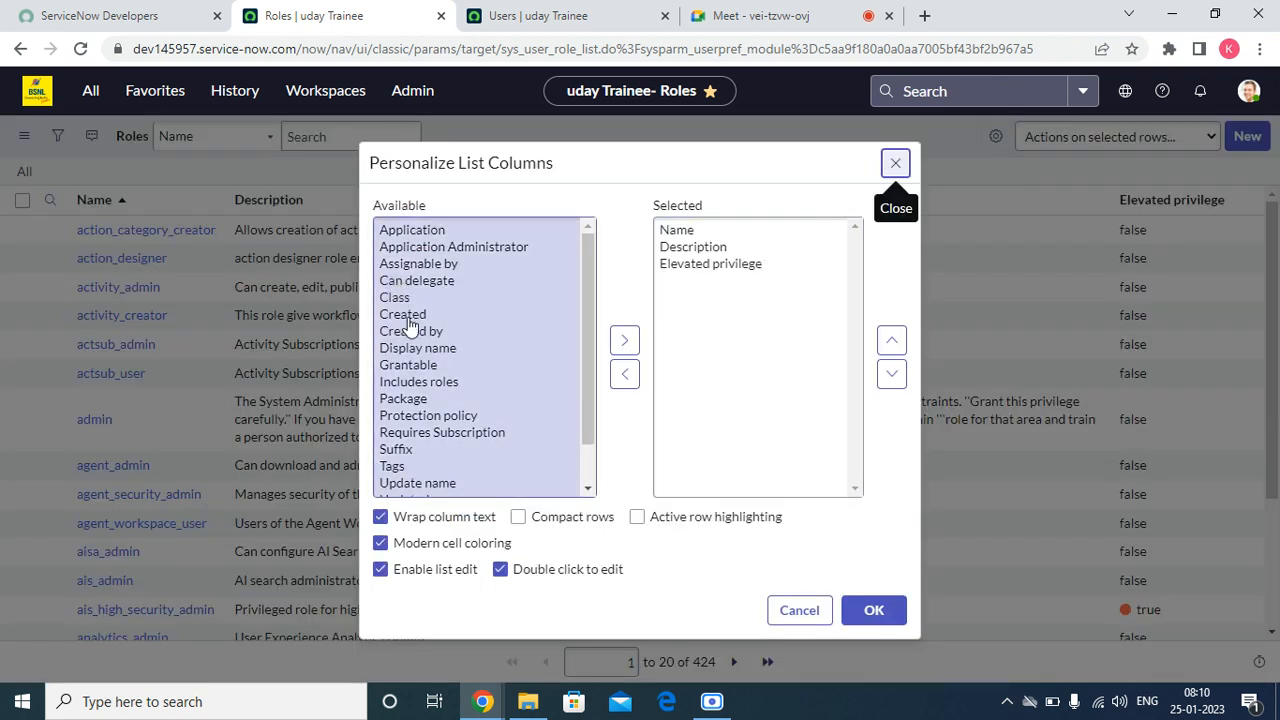
pyautogui.doubleClick(410, 316)
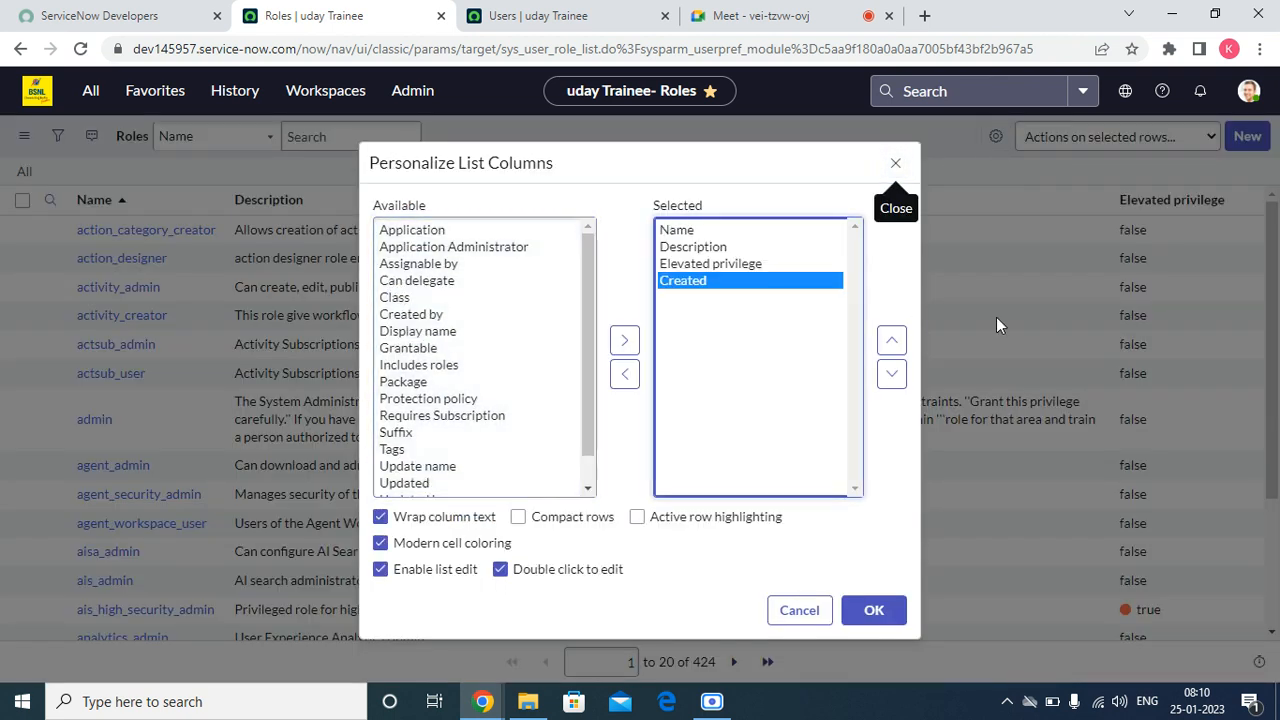
pyautogui.click(893, 341)
pyautogui.click(893, 341)
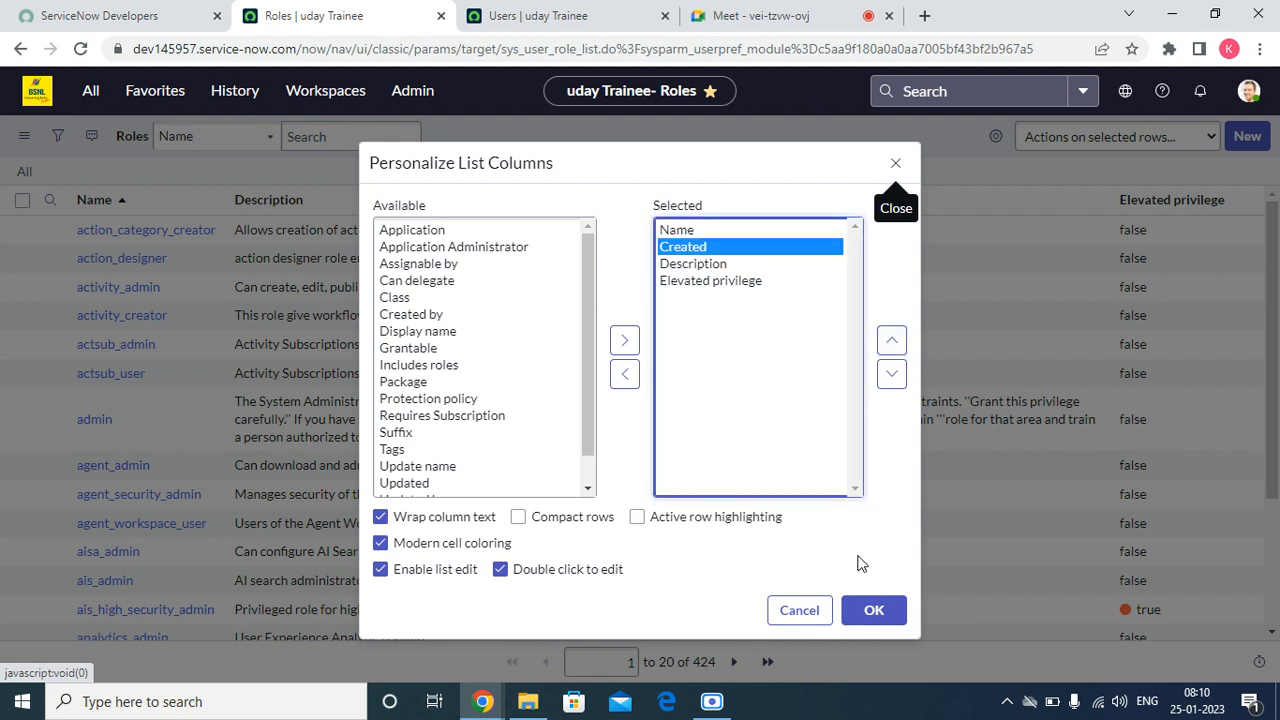
pyautogui.click(895, 341)
pyautogui.click(878, 622)
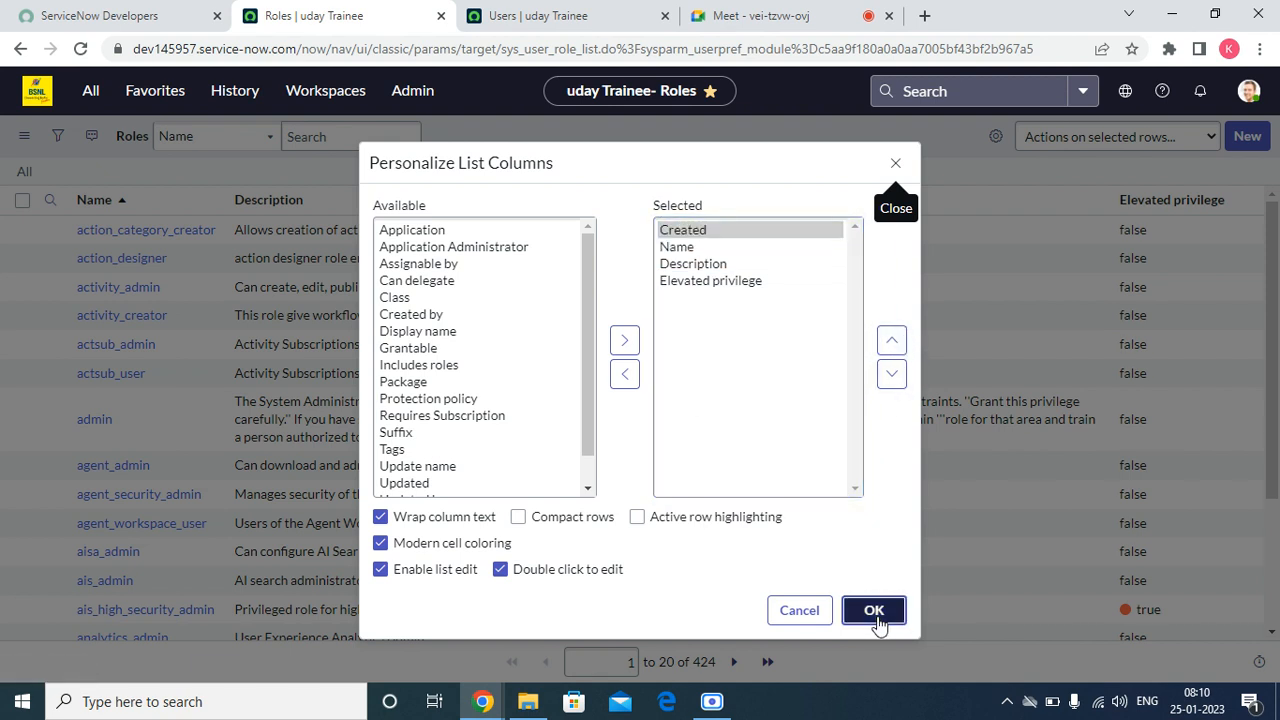
# Step: Open the user record with ID test from the users list and show its assigned roles
pyautogui.click(505, 15)
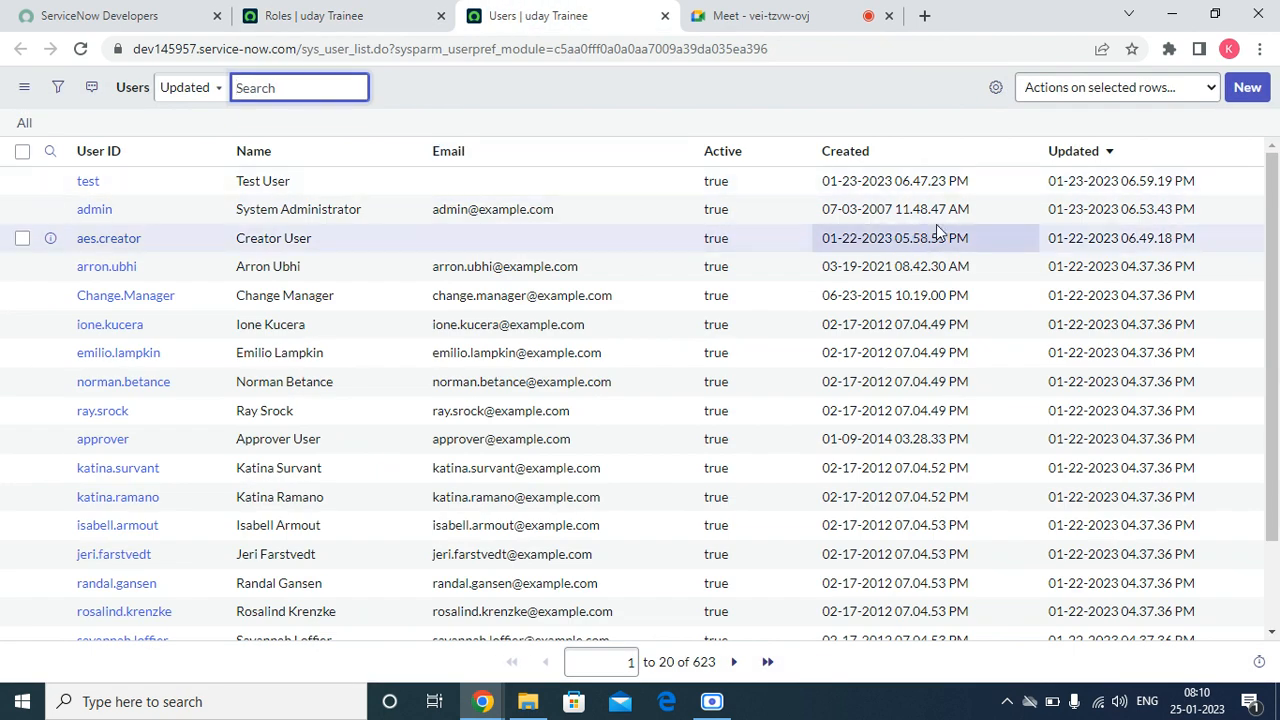
pyautogui.click(91, 184)
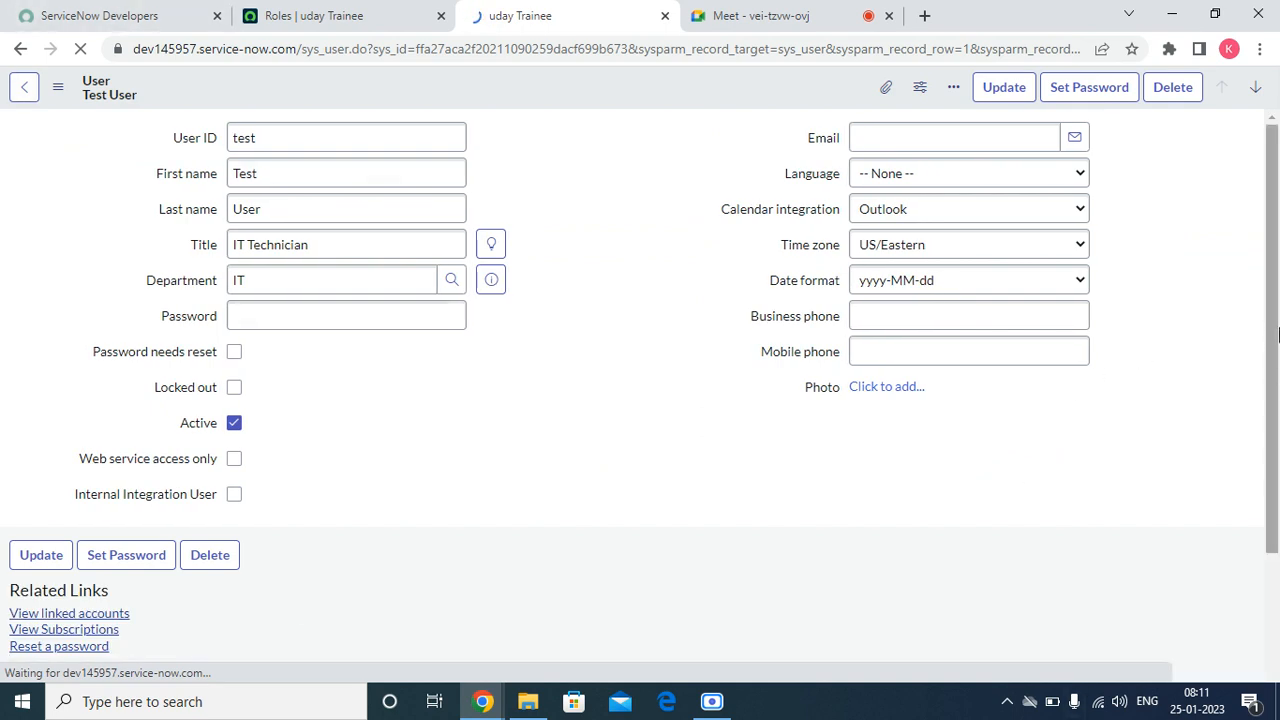
pyautogui.scroll(-3, 1278, 335)
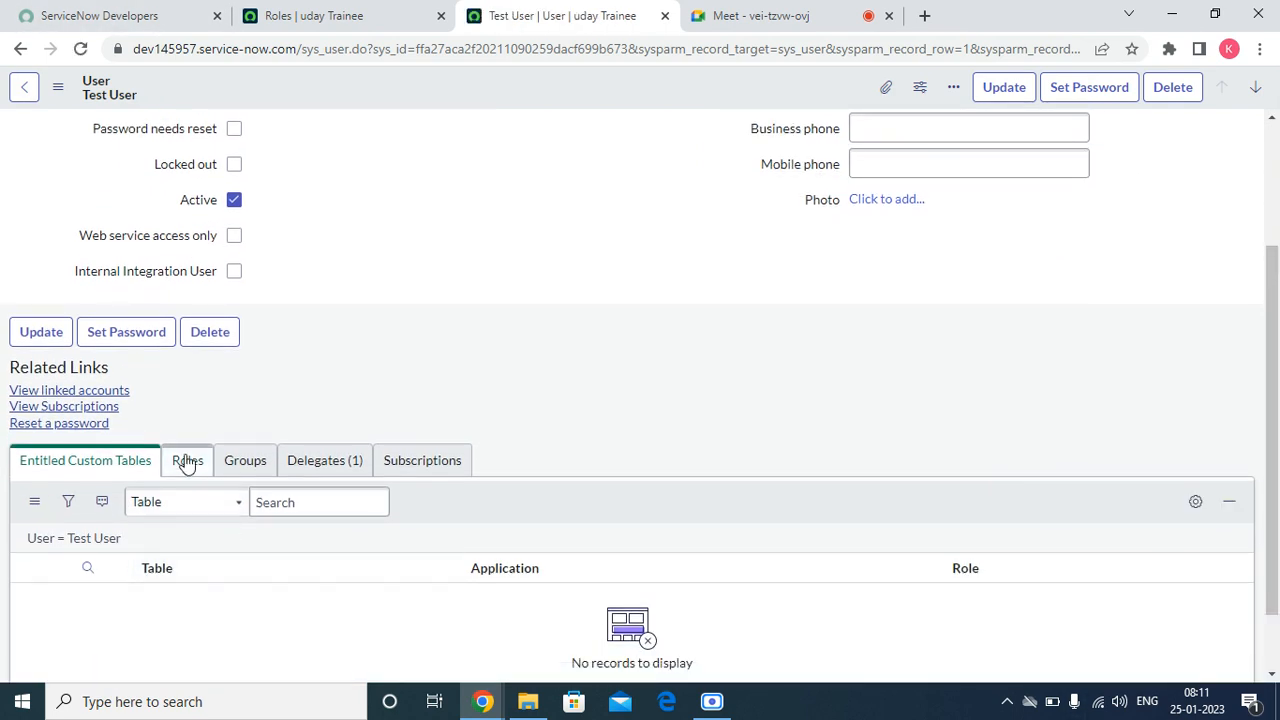
pyautogui.click(186, 462)
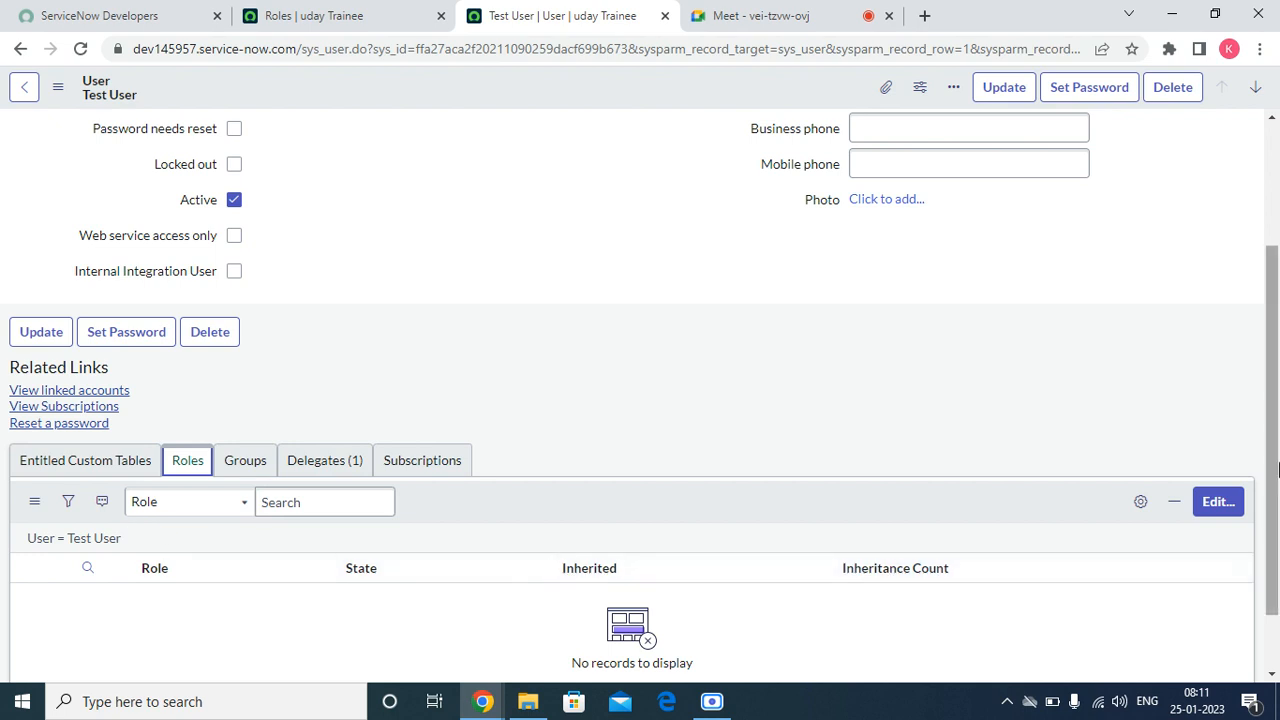
# Step: Assign the Software role to the test user, save, and check the user's roles list
pyautogui.click(1218, 503)
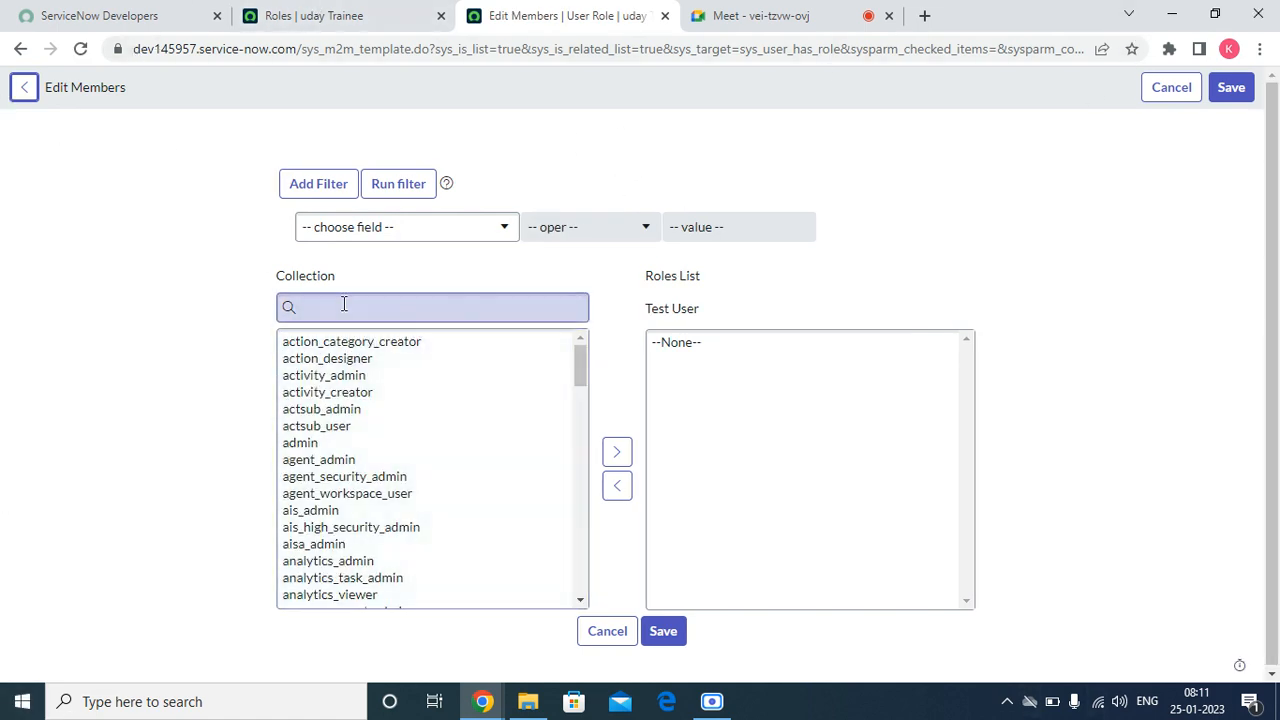
pyautogui.click(342, 305)
pyautogui.write('soft')
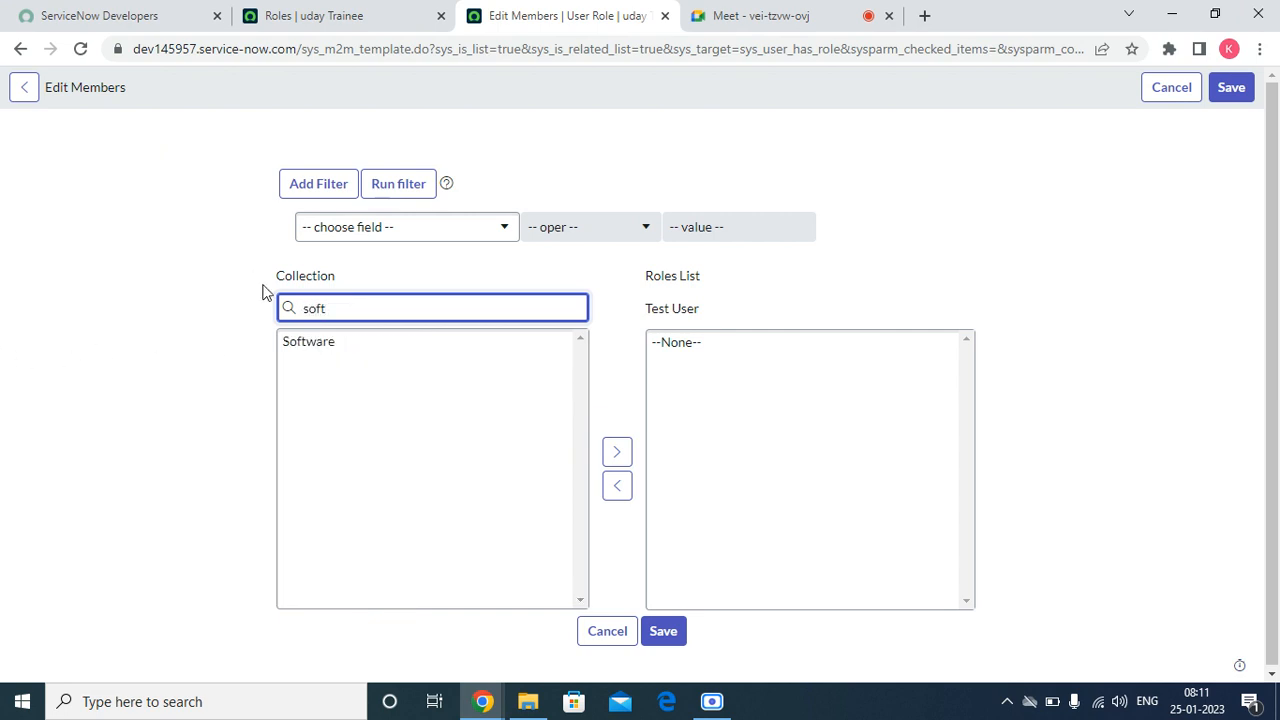
pyautogui.doubleClick(314, 342)
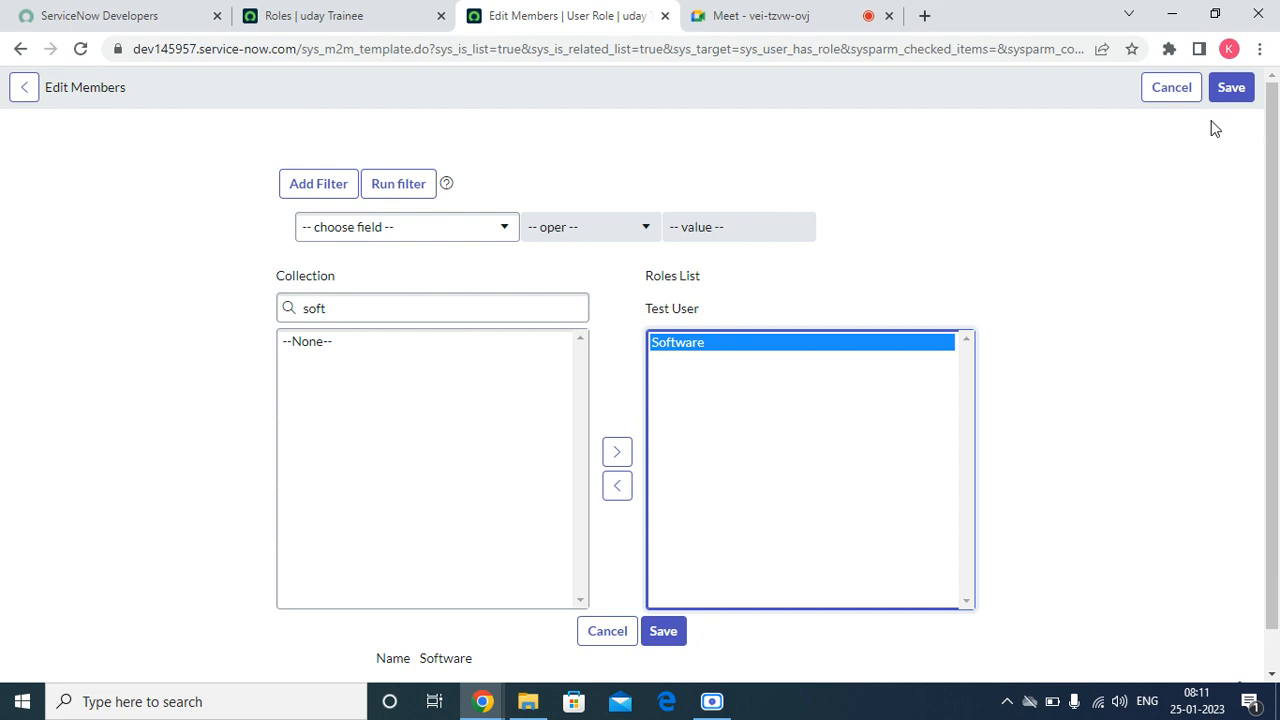
pyautogui.click(1229, 89)
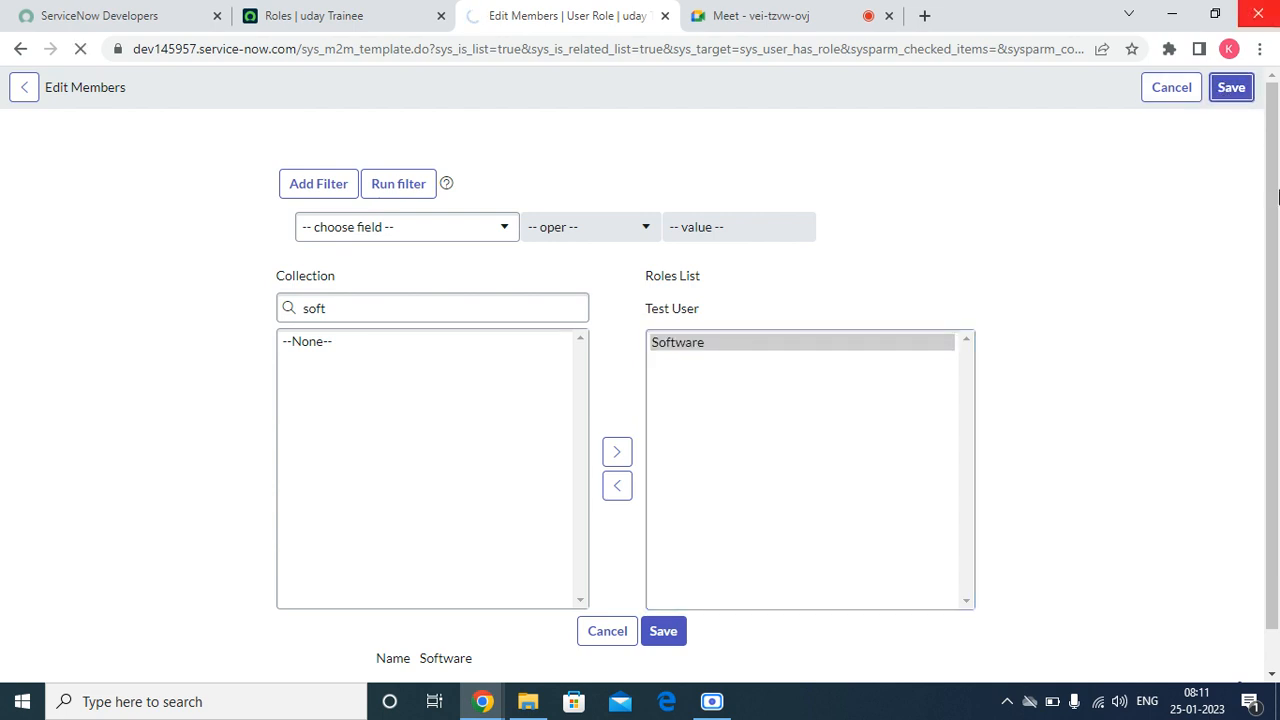
pyautogui.moveTo(1278, 708)
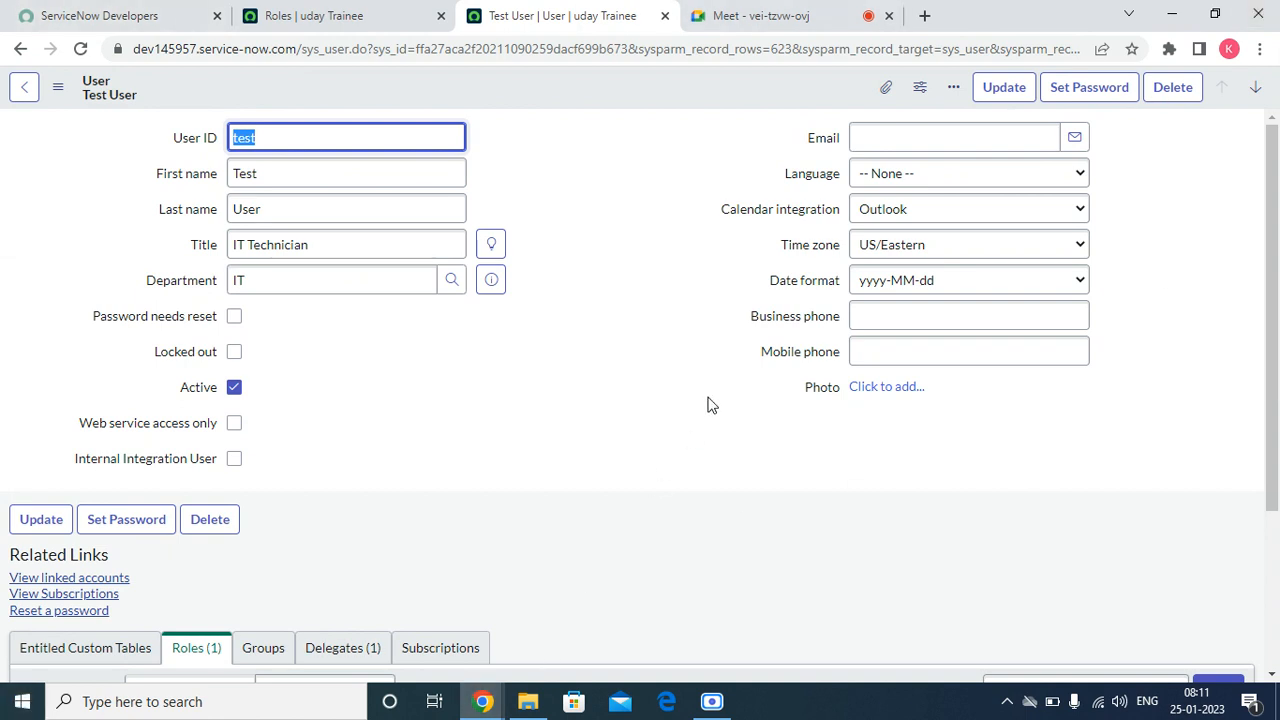
pyautogui.scroll(-3, 575, 398)
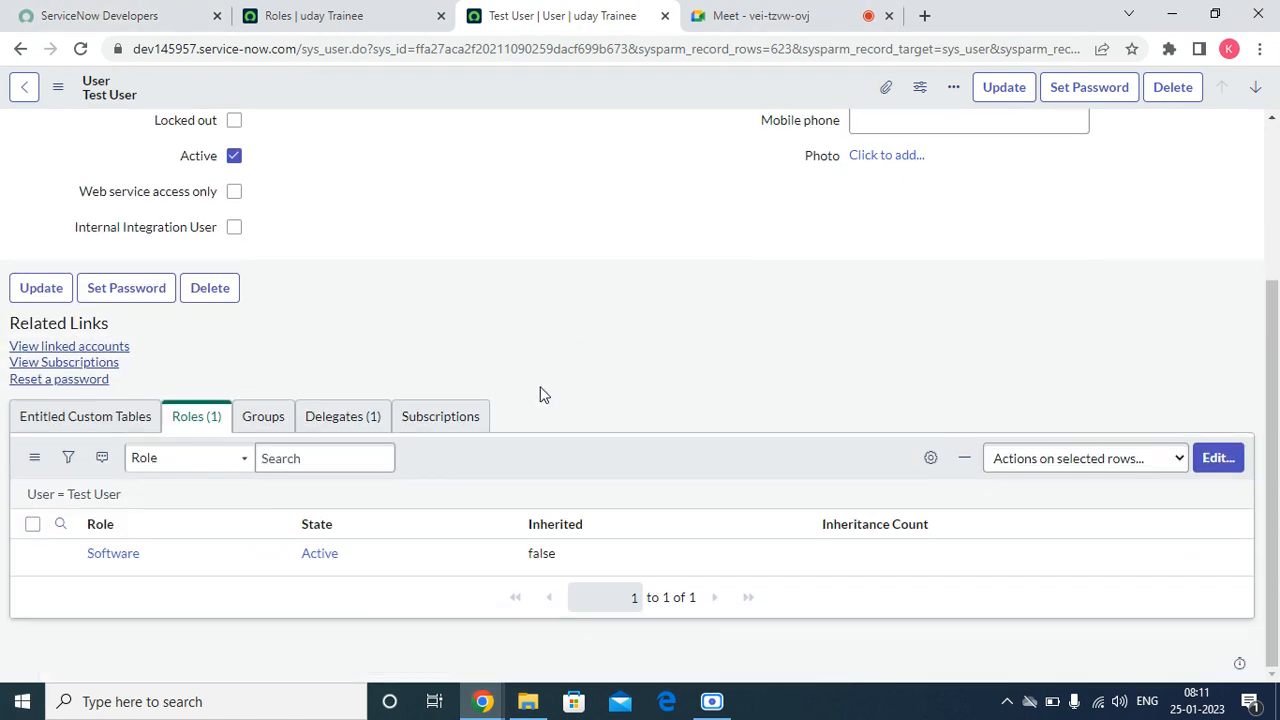
pyautogui.scroll(3, 701, 546)
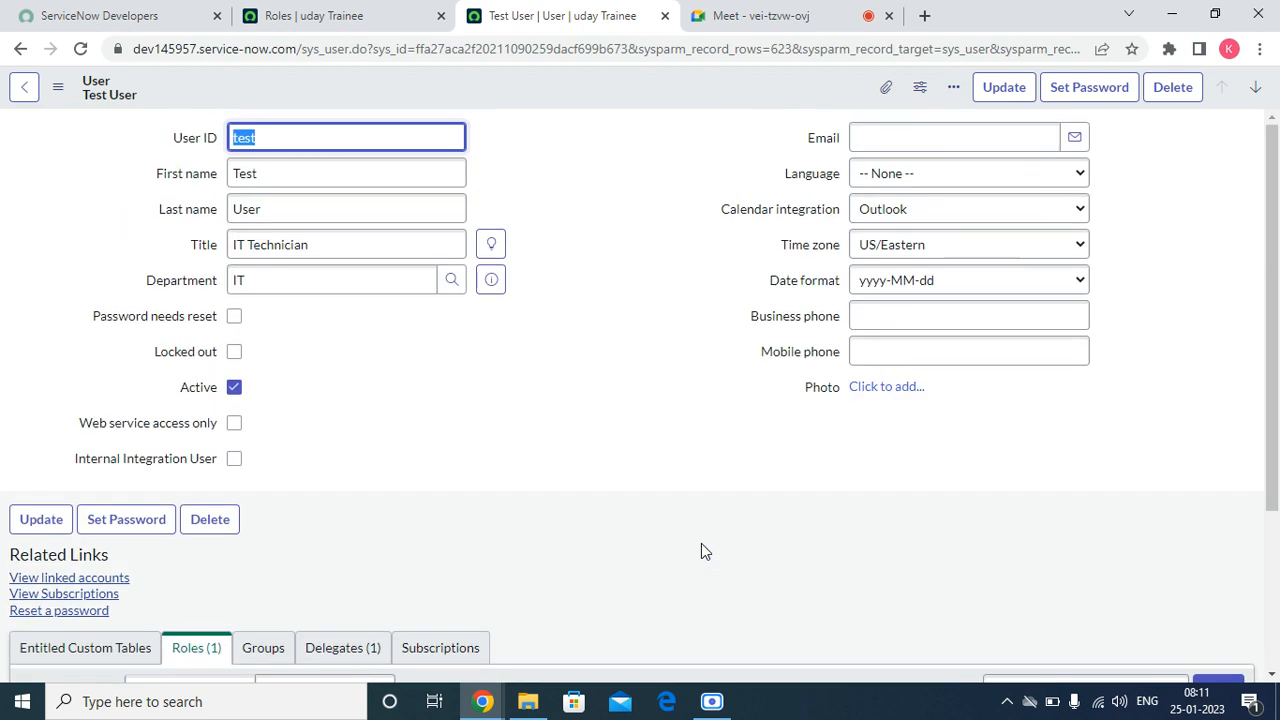
# Step: Return to the roles list and sort it by Created in descending order
pyautogui.click(288, 14)
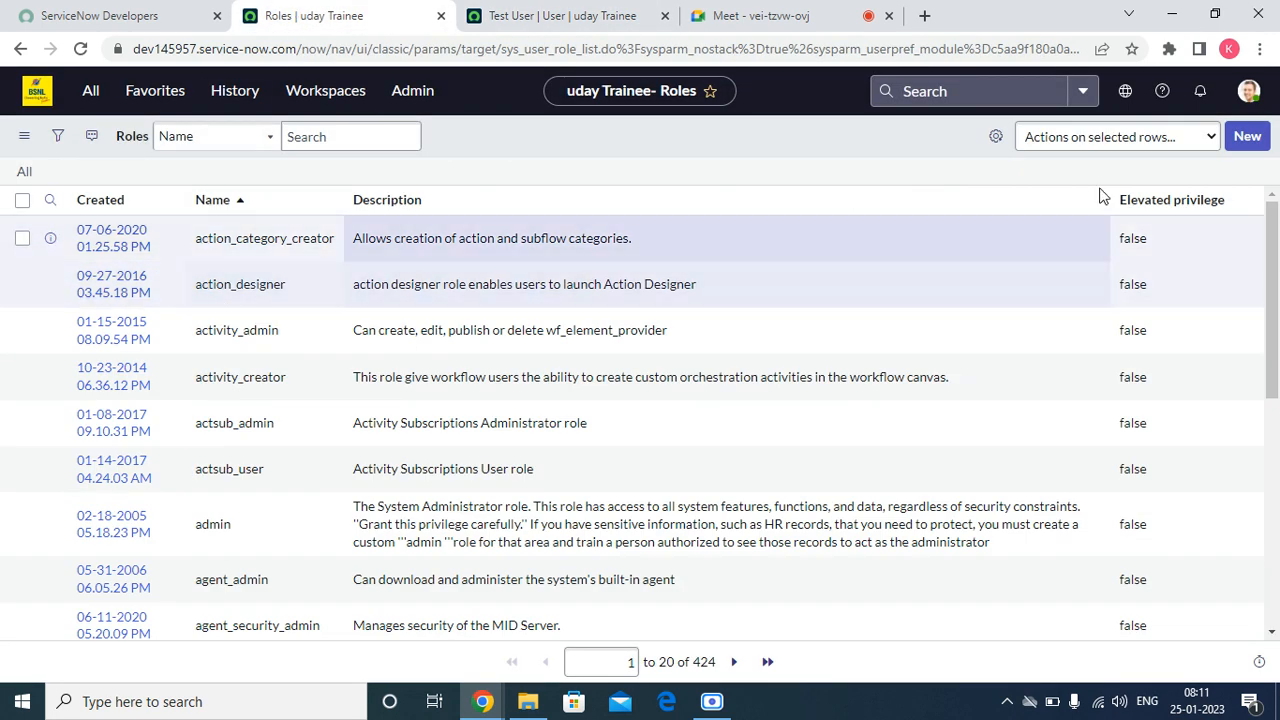
pyautogui.click(96, 201)
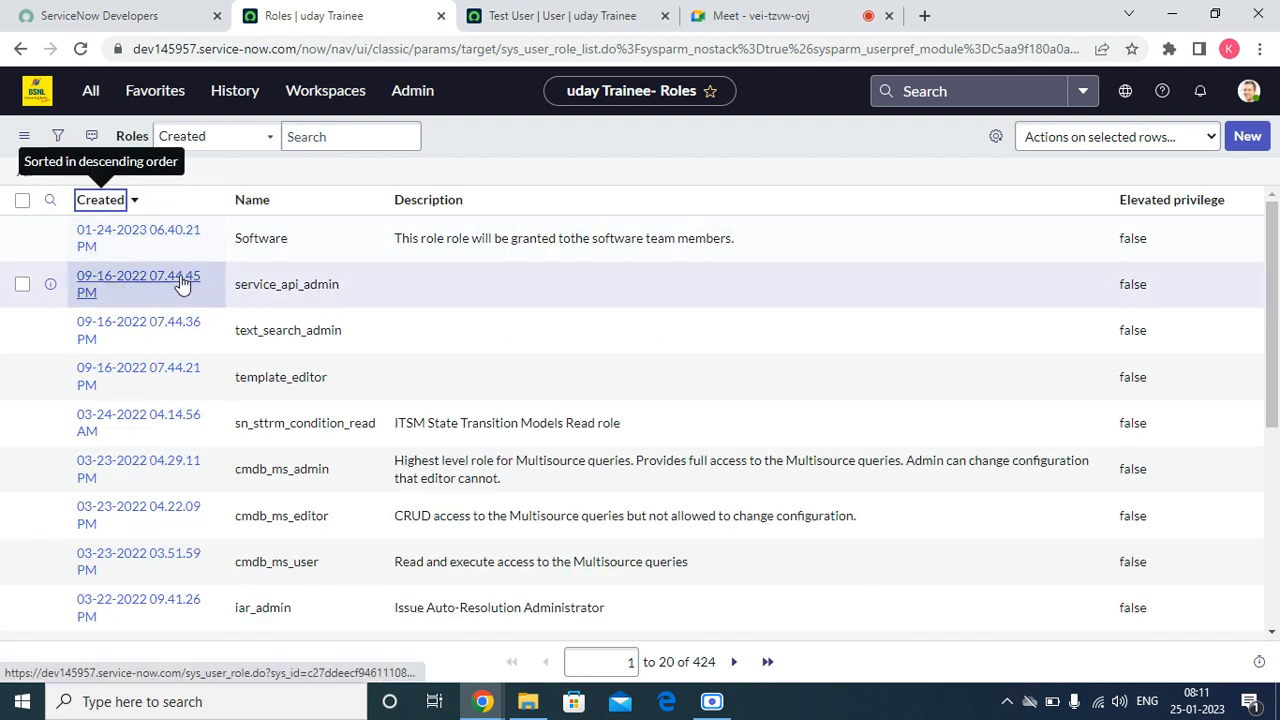
# Step: Open the Software role record in a new browser tab and show the roles it contains
pyautogui.rightClick(48, 236)
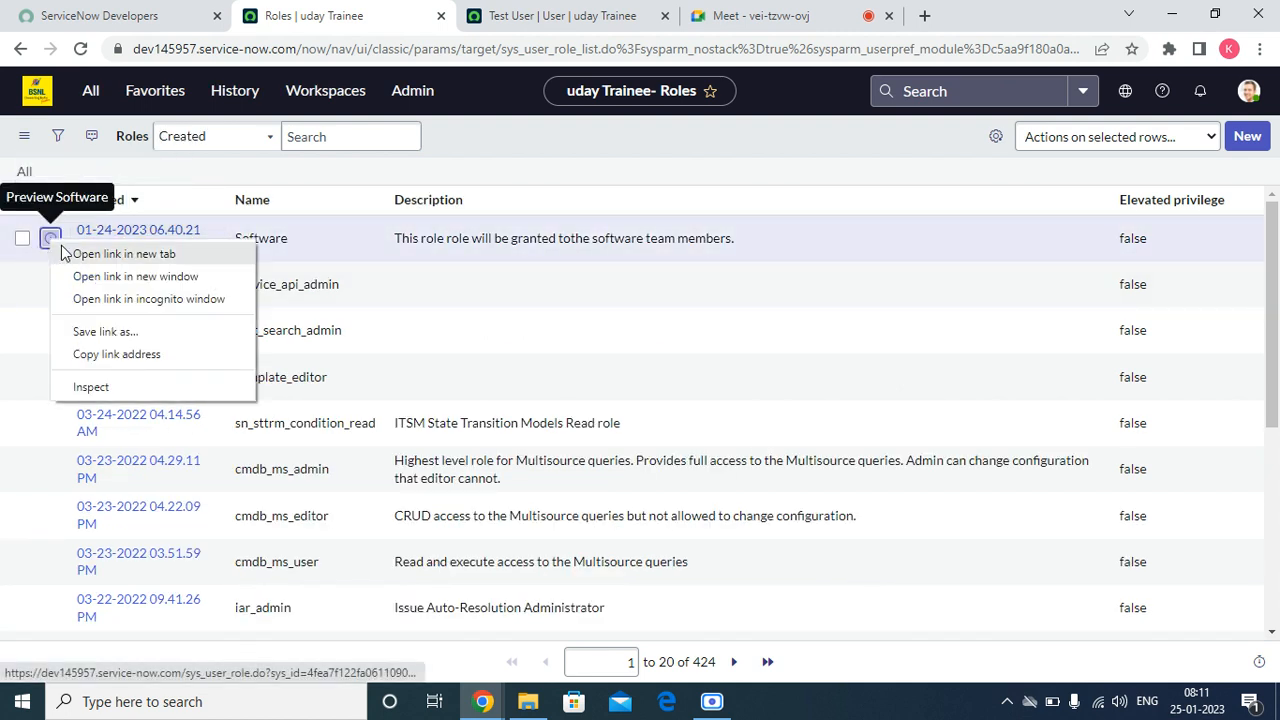
pyautogui.click(110, 251)
pyautogui.click(660, 14)
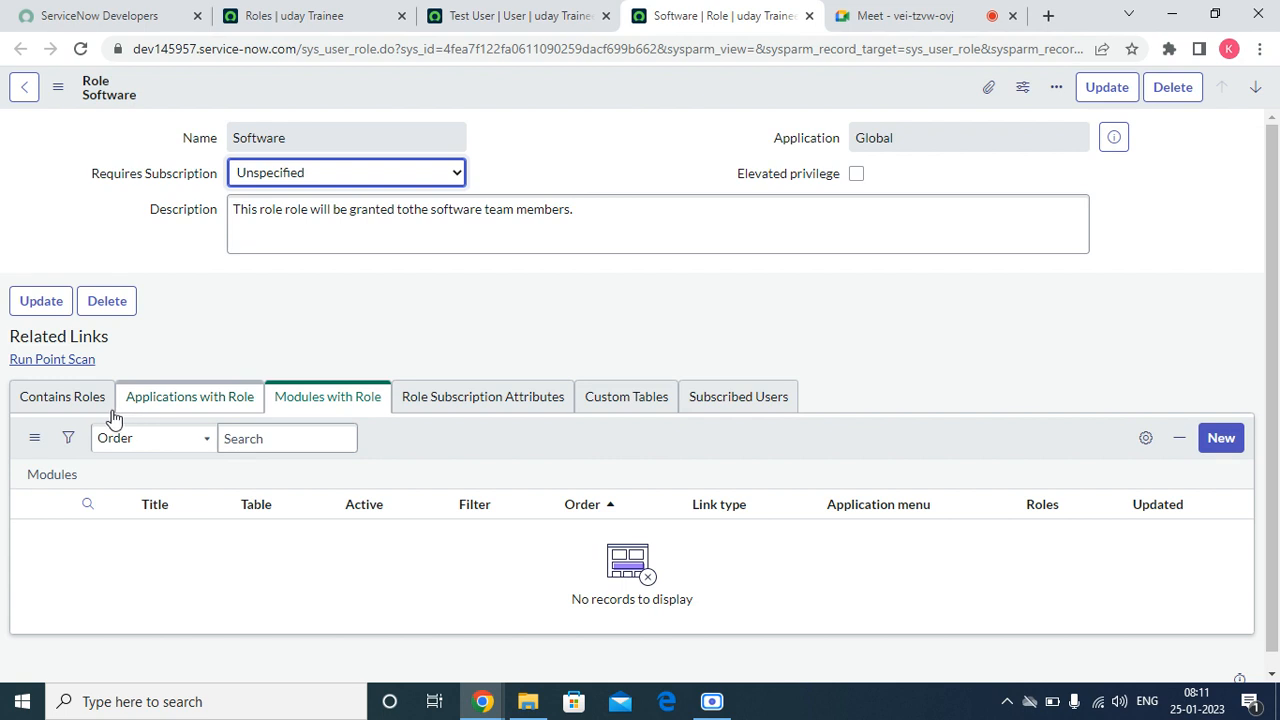
pyautogui.click(68, 408)
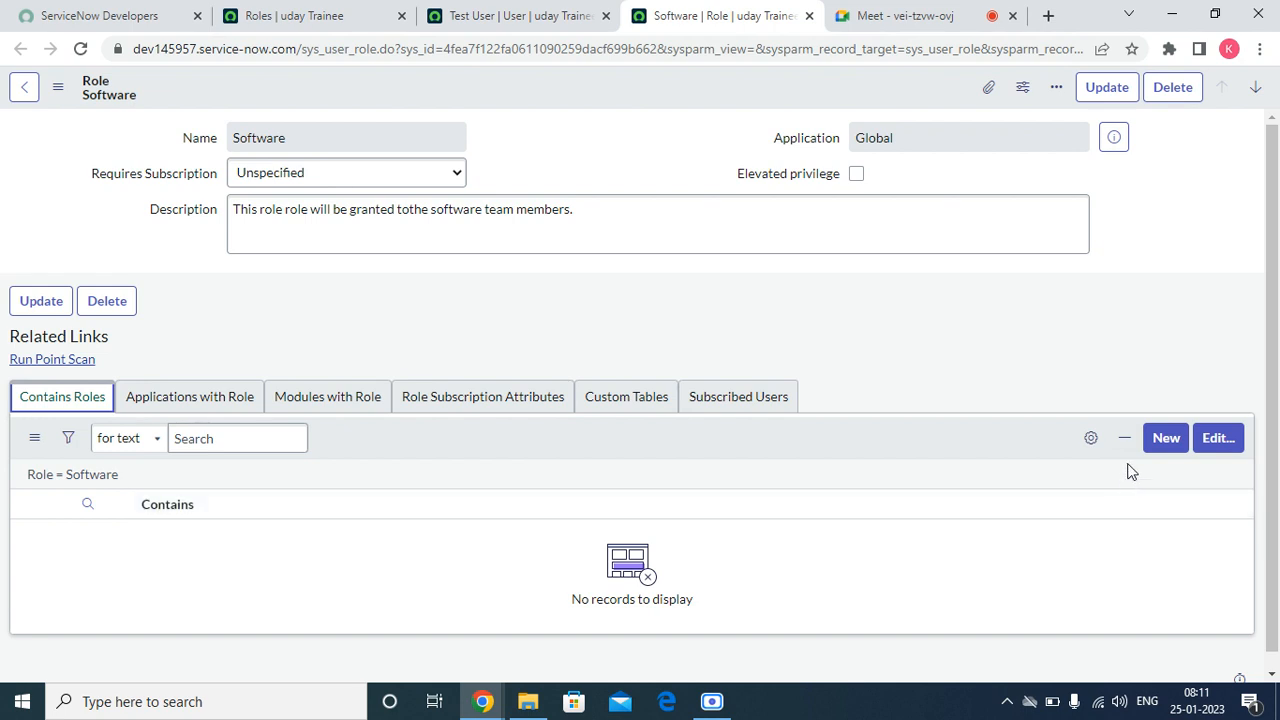
# Step: Start a new contained role from the Software role and name it Java Software
pyautogui.click(1158, 447)
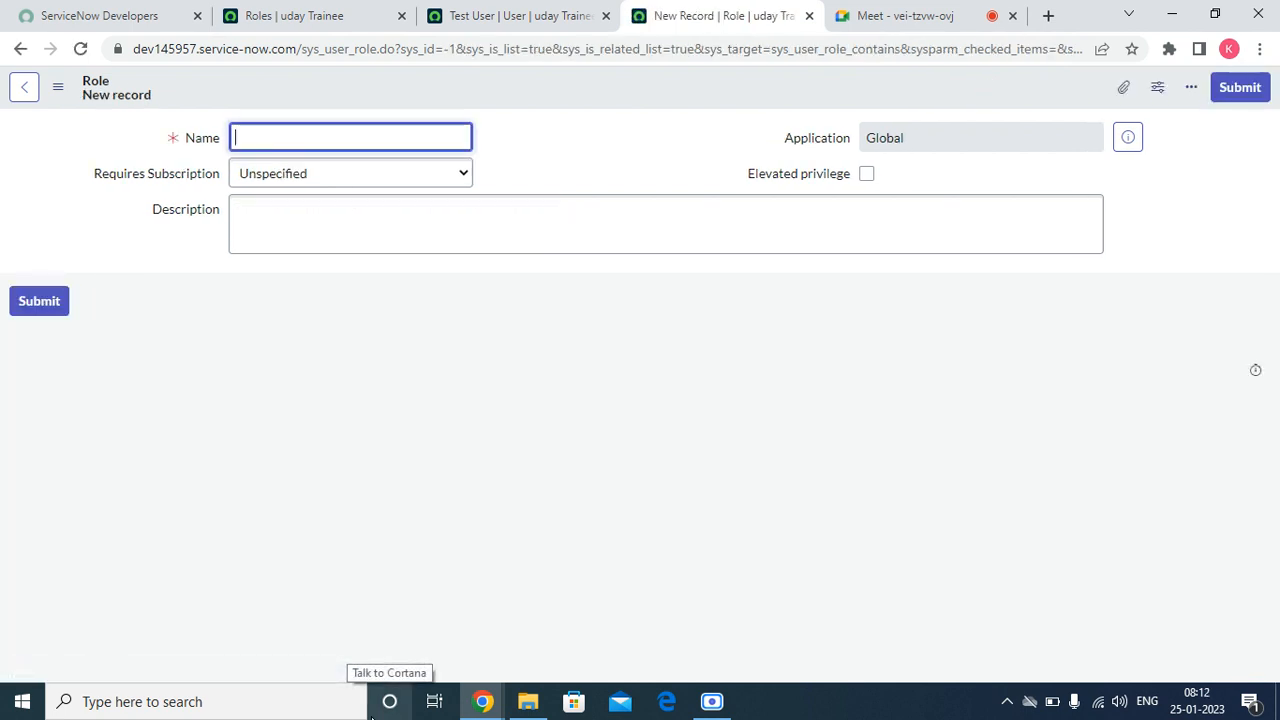
pyautogui.write('Jaa')
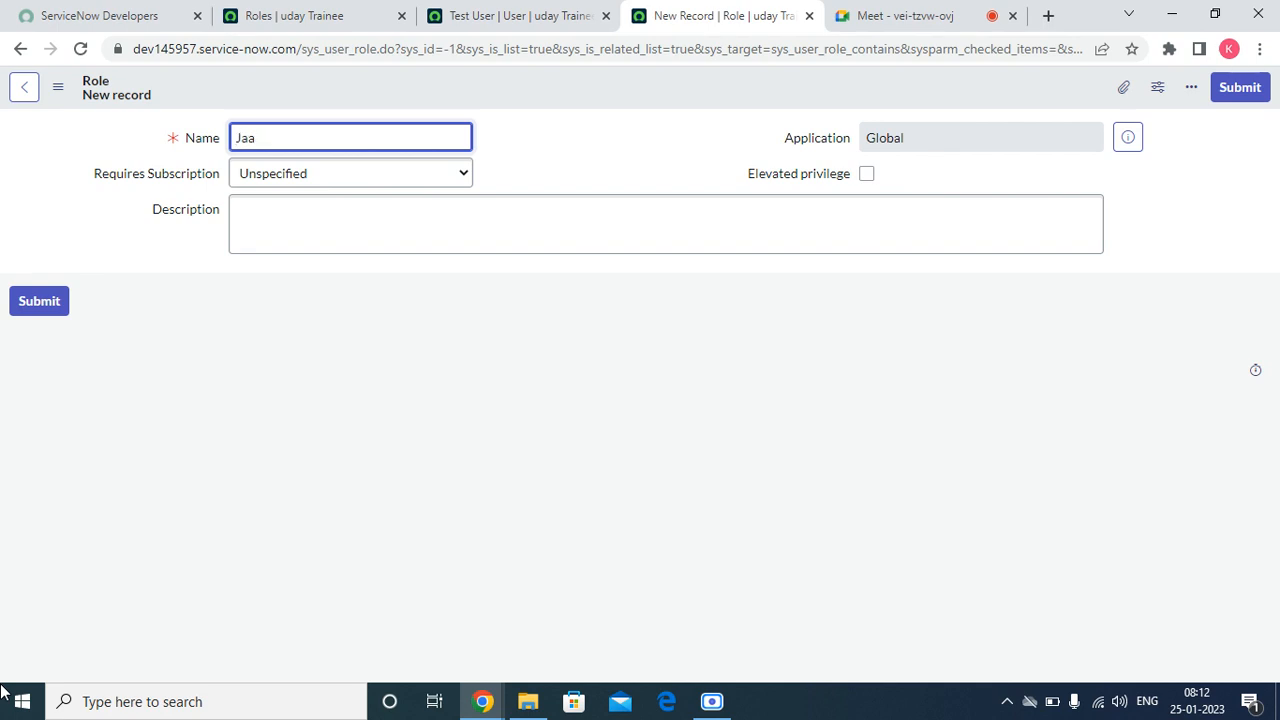
pyautogui.press('BackSpace')
pyautogui.write('e')
pyautogui.press('BackSpace')
pyautogui.write('e')
pyautogui.write('A')
pyautogui.press('BackSpace')
pyautogui.write('vva')
pyautogui.press('BackSpace')
pyautogui.press('BackSpace')
pyautogui.write('a Software')
# Step: Give the new role the description "This role will be granted the java team." and save the record
pyautogui.click(400, 207)
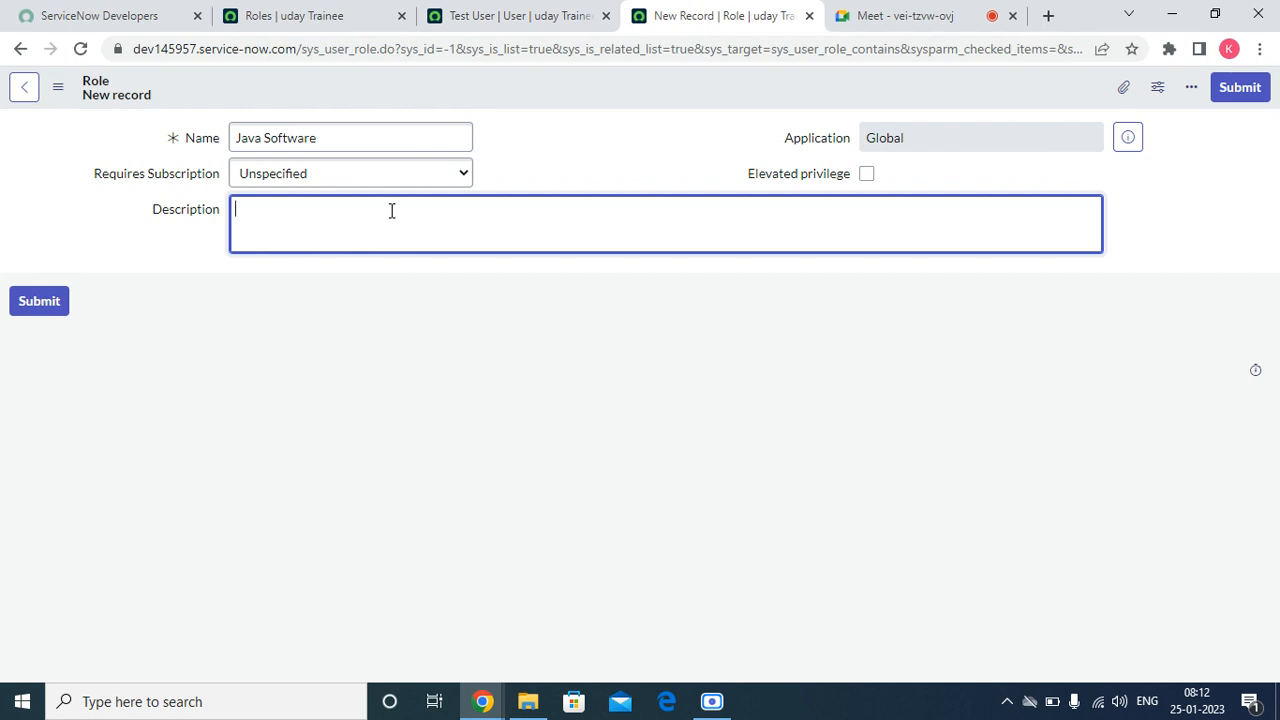
pyautogui.write('This riole will be grat')
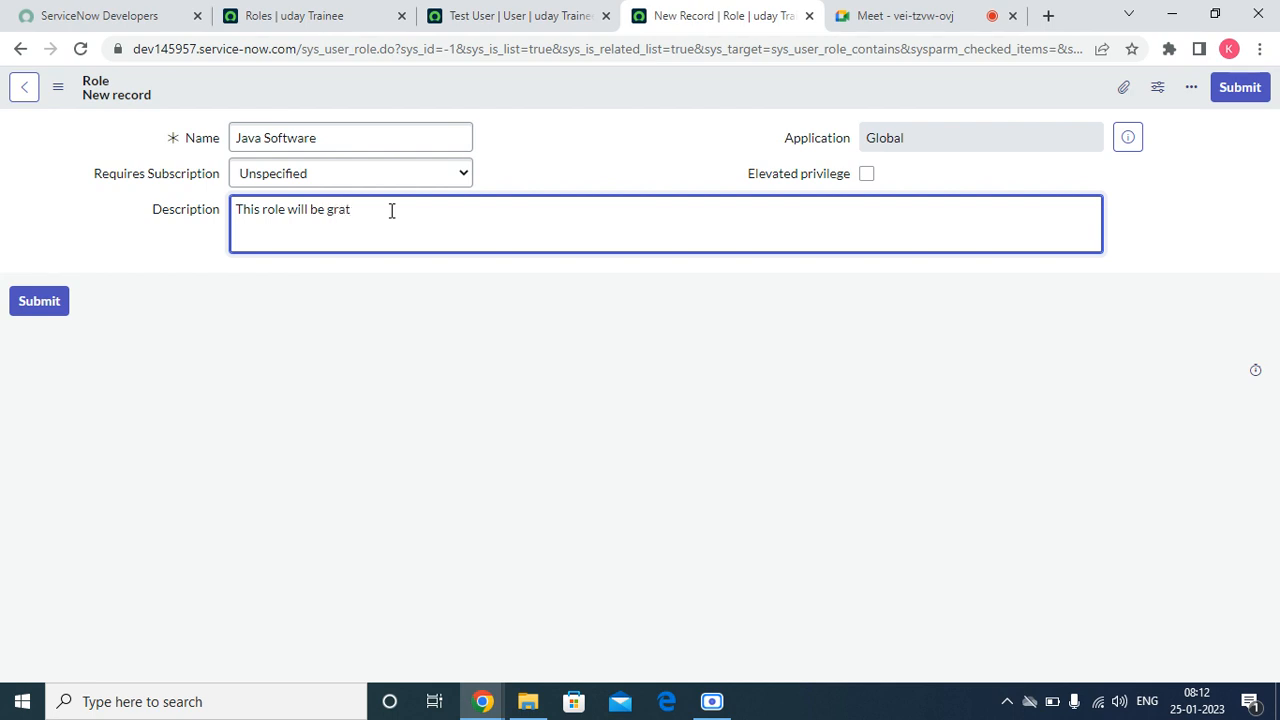
pyautogui.write('ed')
pyautogui.press('BackSpace')
pyautogui.press('BackSpace')
pyautogui.write('nted the jaa')
pyautogui.press('BackSpace')
pyautogui.write('vve t')
pyautogui.press('BackSpace')
pyautogui.press('BackSpace')
pyautogui.press('BackSpace')
pyautogui.press('BackSpace')
pyautogui.write('a team')
pyautogui.rightClick(672, 90)
pyautogui.click(700, 105)
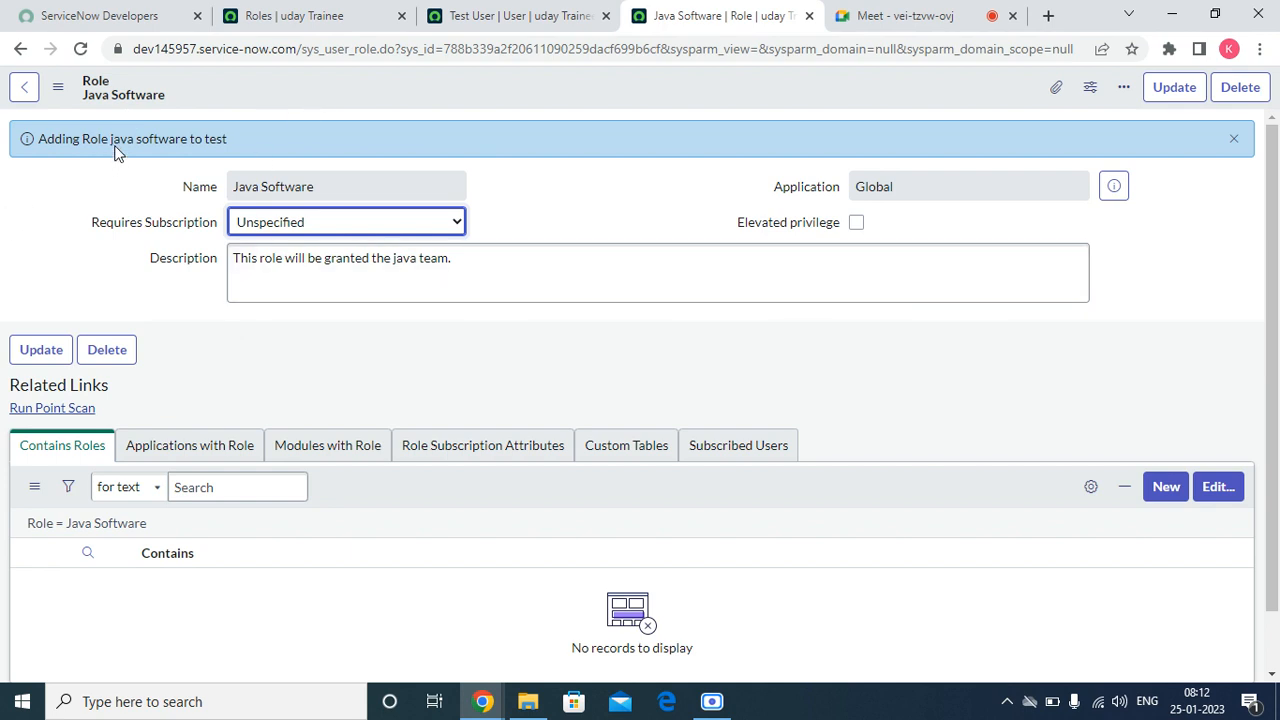
# Step: Reload the test user's record and check its roles list, including the Inherited column
pyautogui.moveTo(38, 139); pyautogui.dragTo(238, 162)
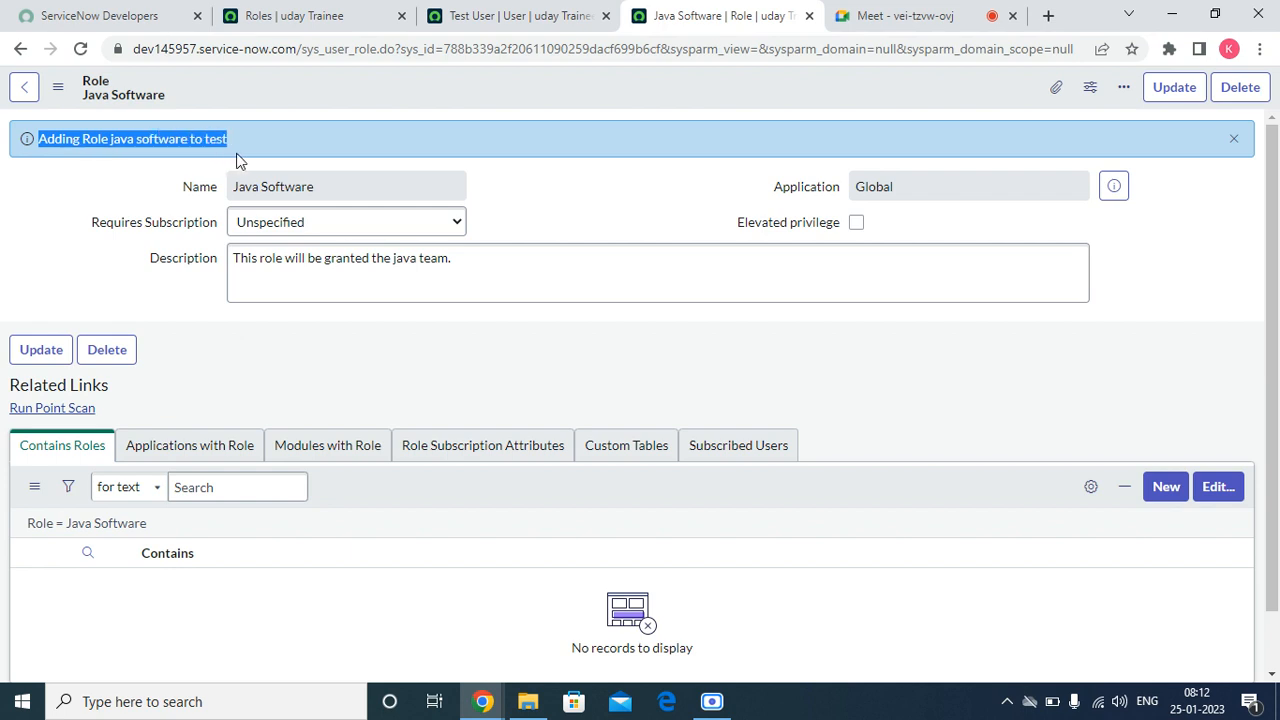
pyautogui.click(483, 18)
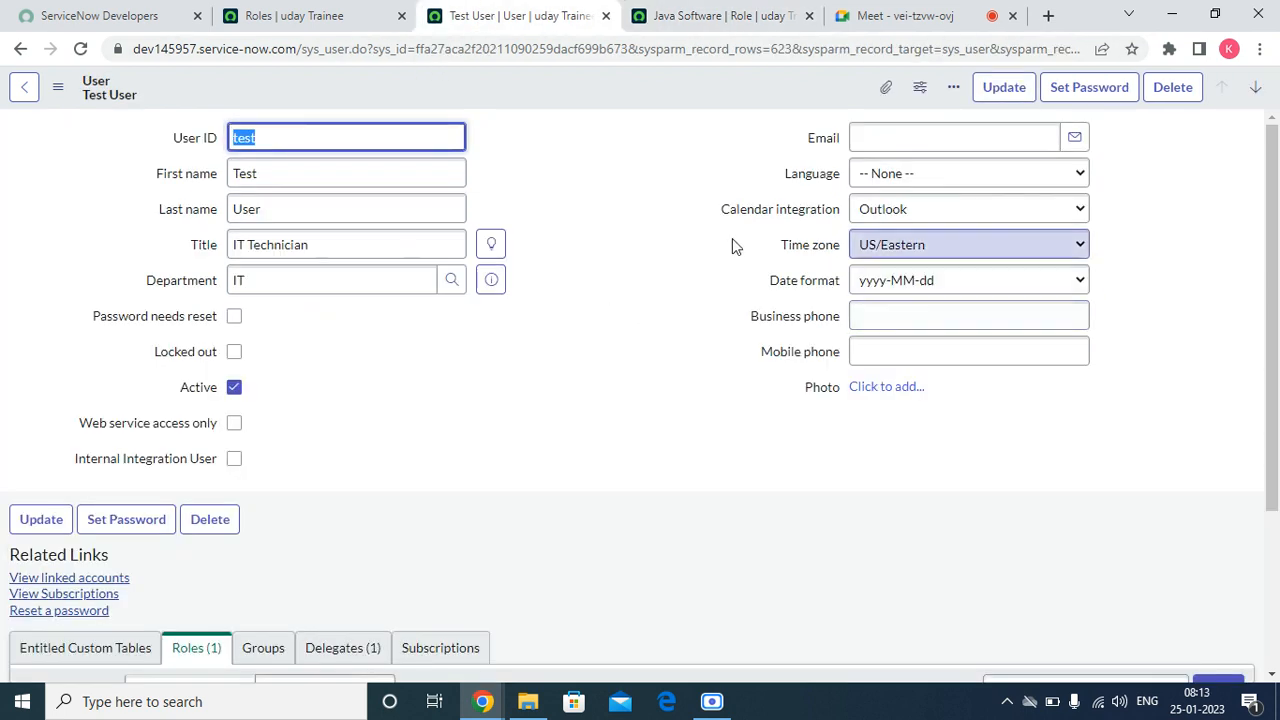
pyautogui.rightClick(600, 86)
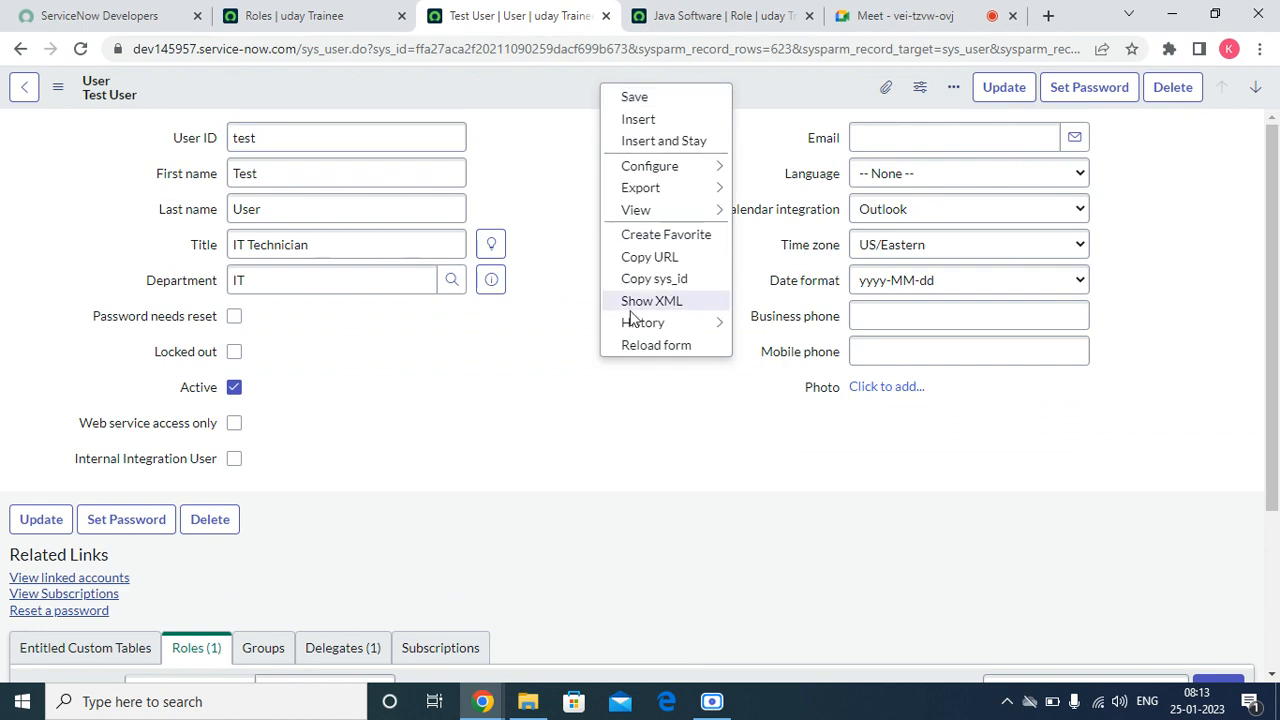
pyautogui.click(640, 350)
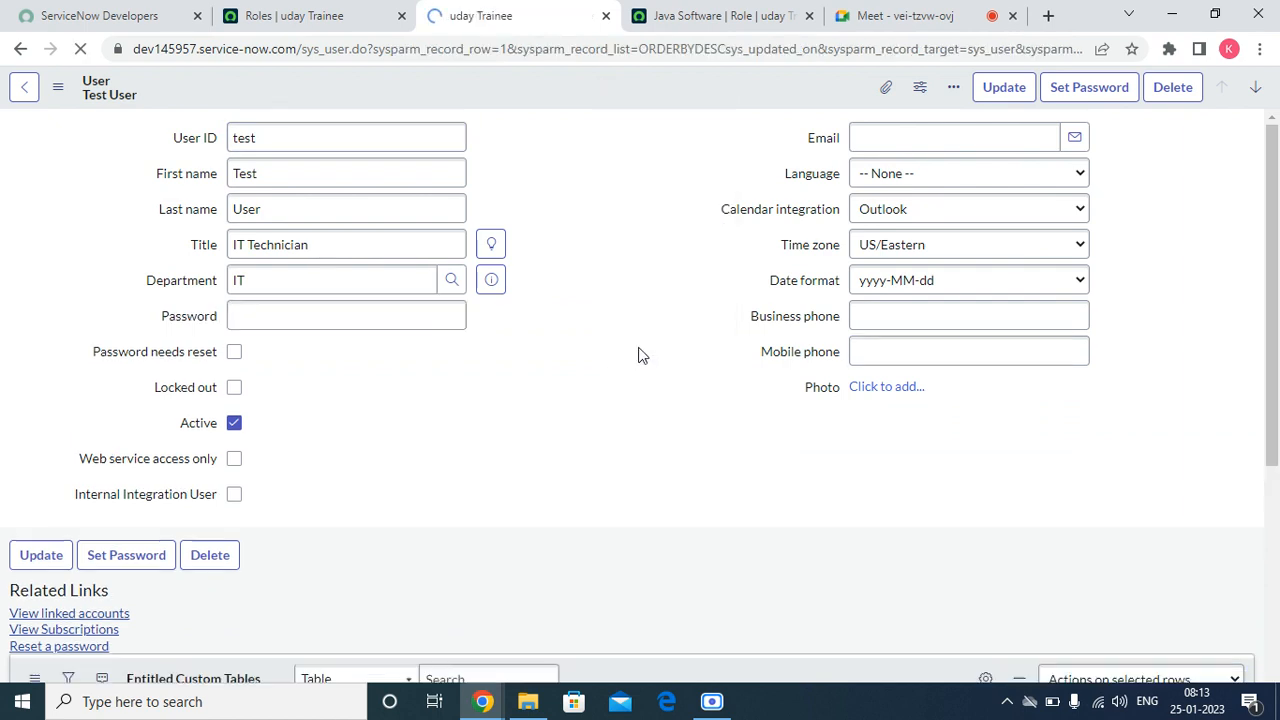
pyautogui.scroll(-2, 581, 408)
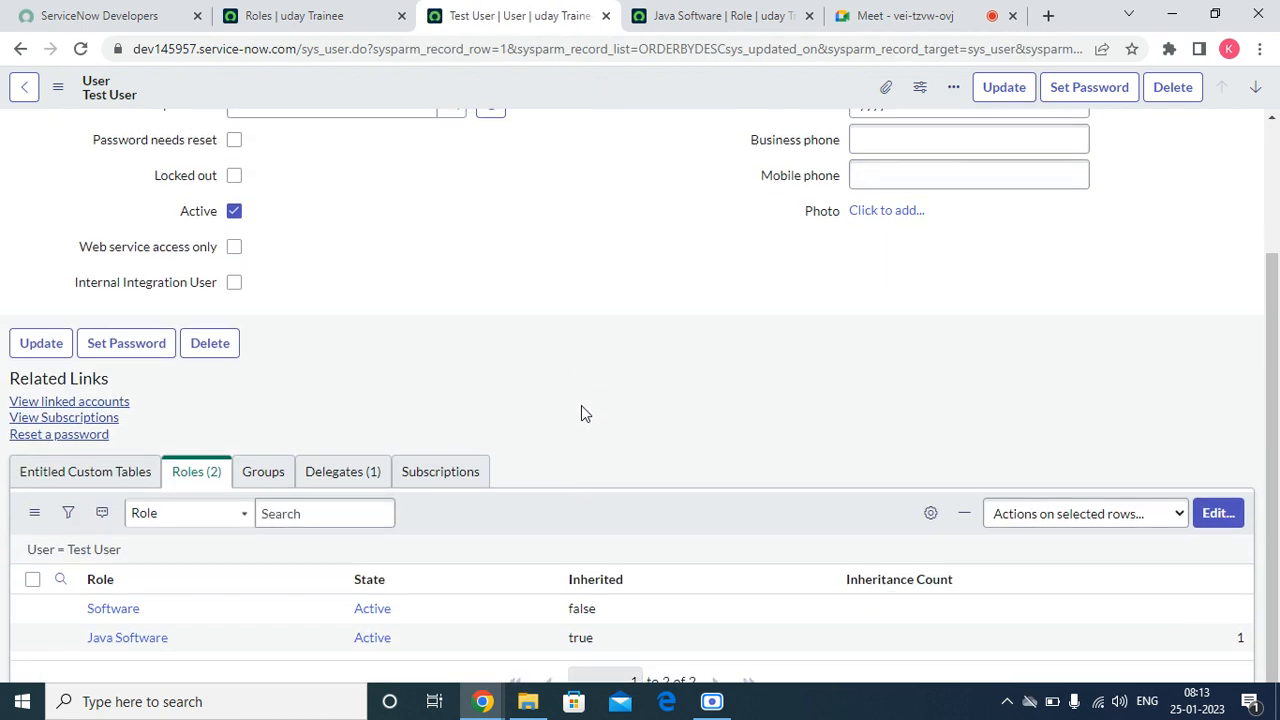
pyautogui.scroll(-1, 580, 410)
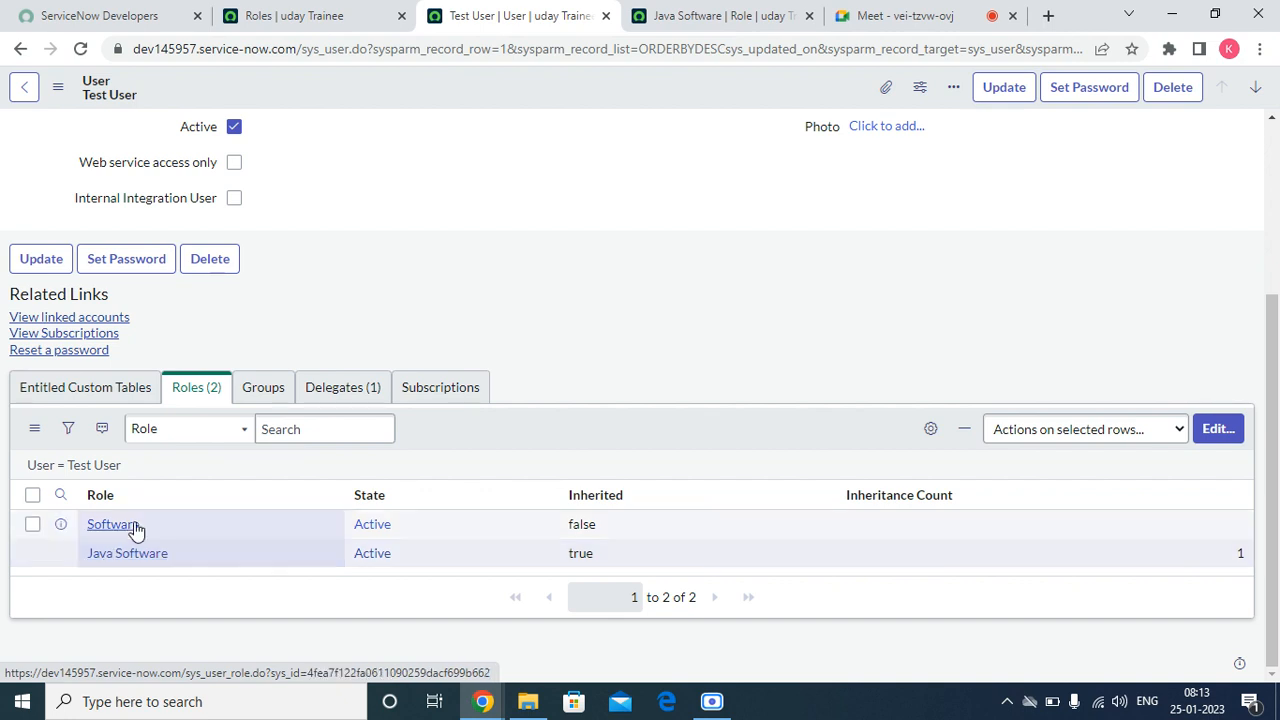
pyautogui.moveTo(624, 495); pyautogui.dragTo(563, 505)
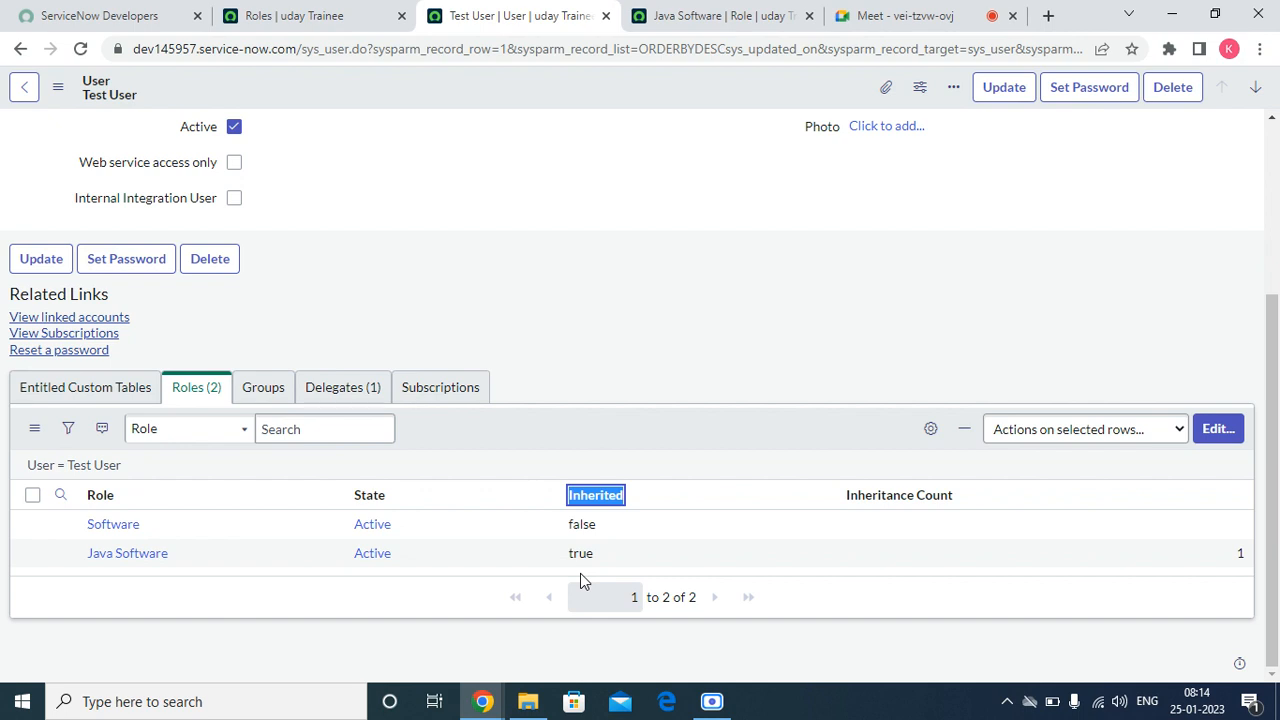
# Step: Add the Inheritance Map column to the test user's roles list
pyautogui.click(926, 430)
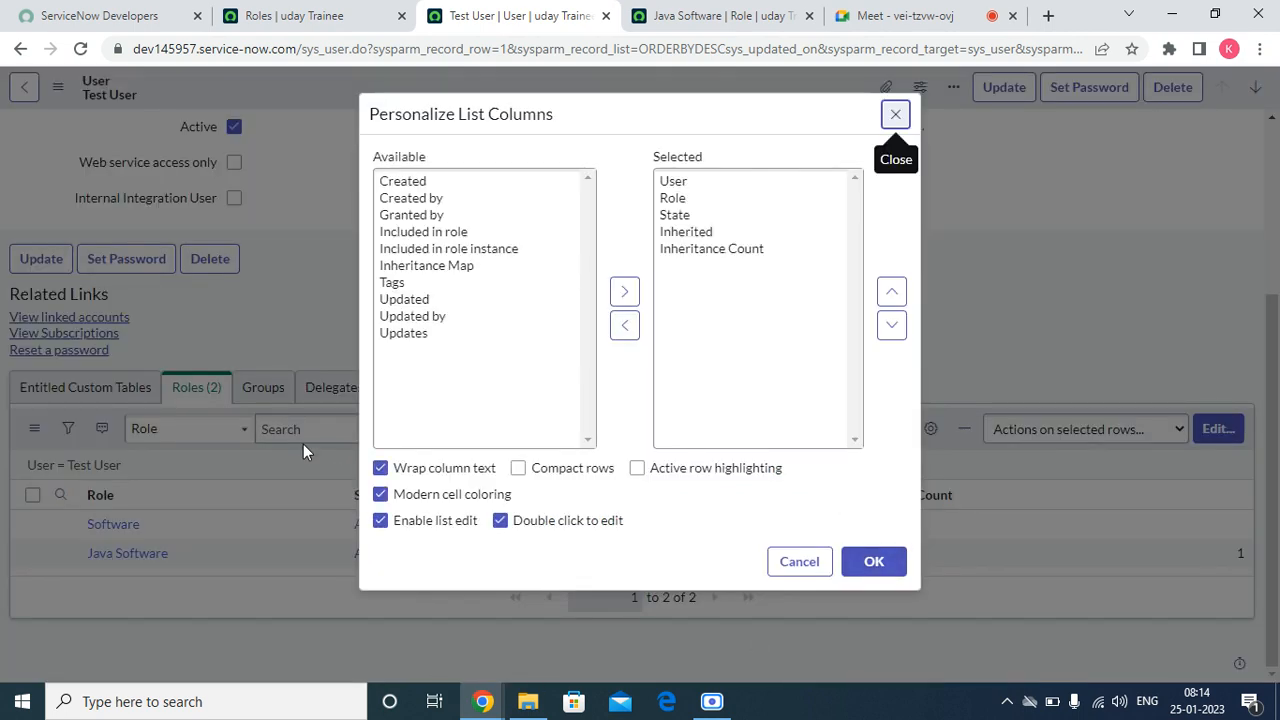
pyautogui.click(443, 265)
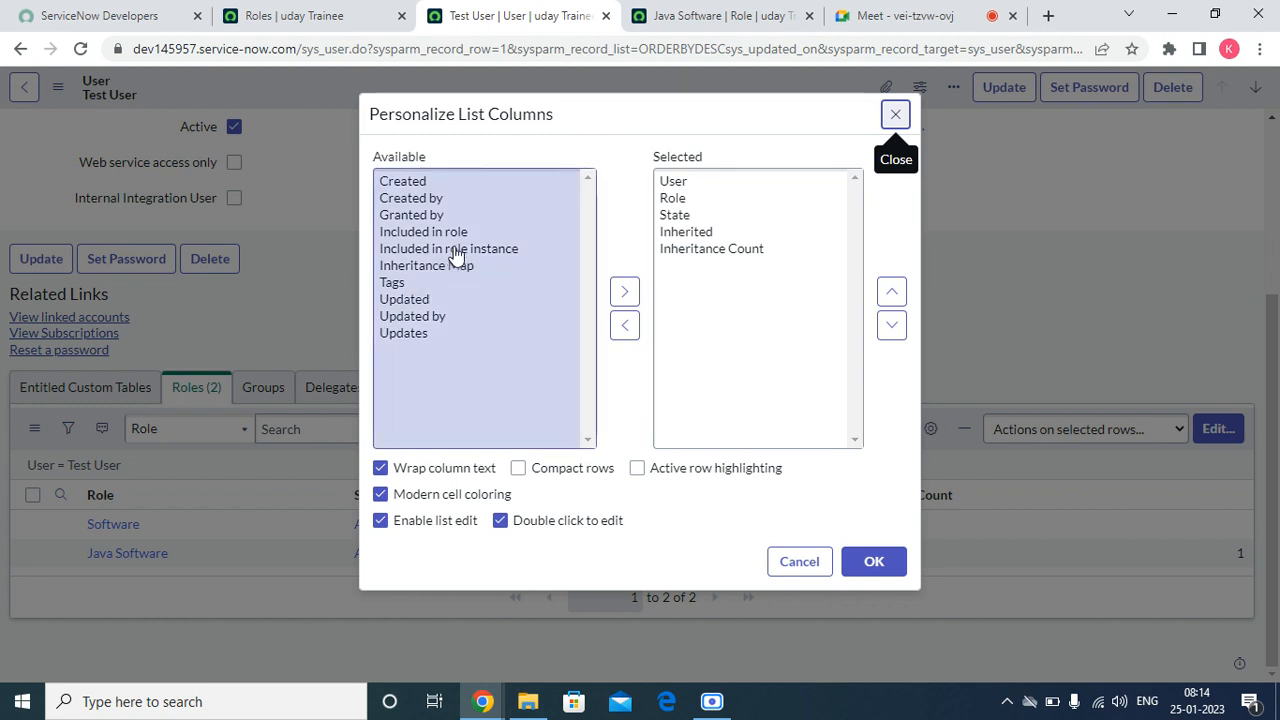
pyautogui.doubleClick(451, 266)
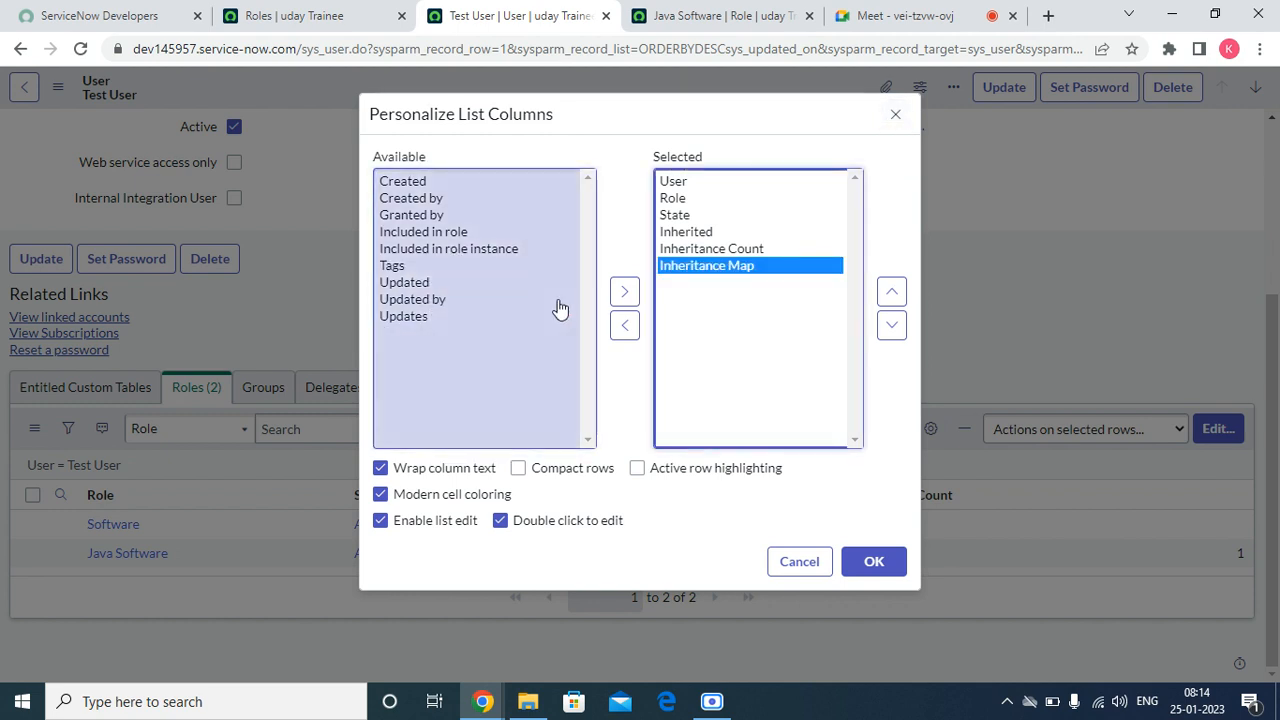
pyautogui.click(886, 560)
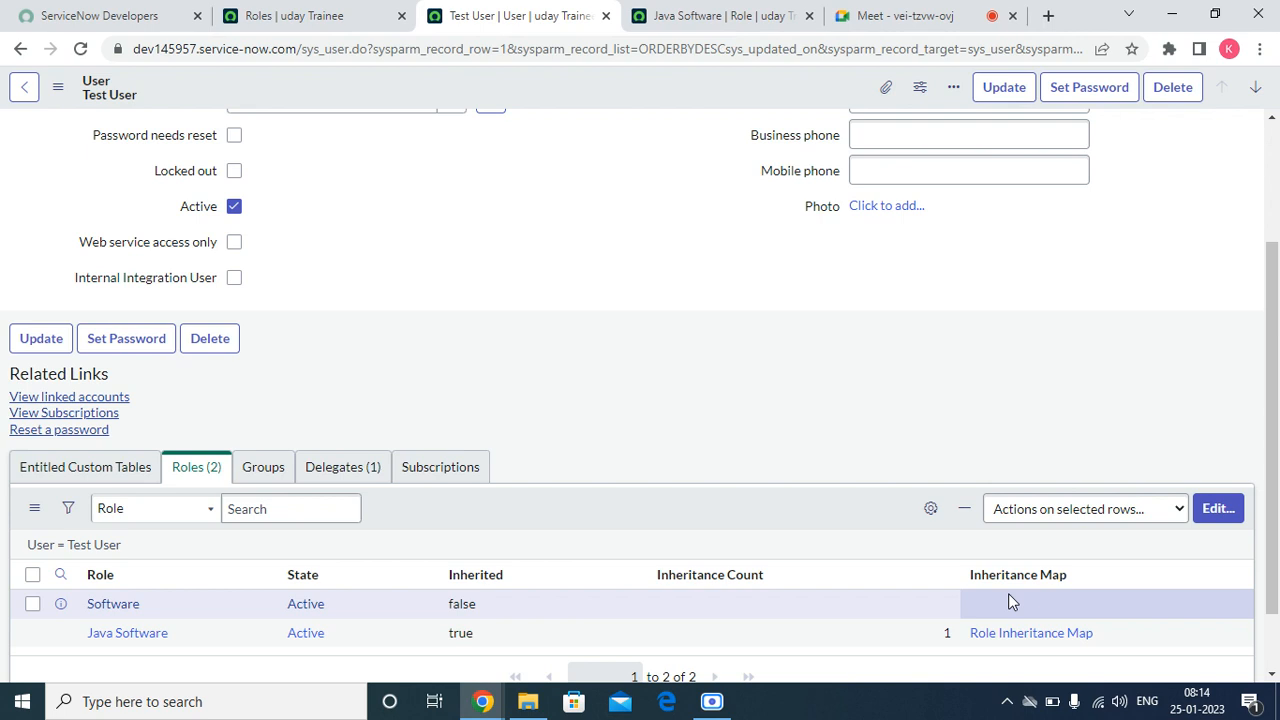
# Step: Open the Java Software role's inheritance map and rearrange the user and role boxes to examine how they connect
pyautogui.click(1000, 636)
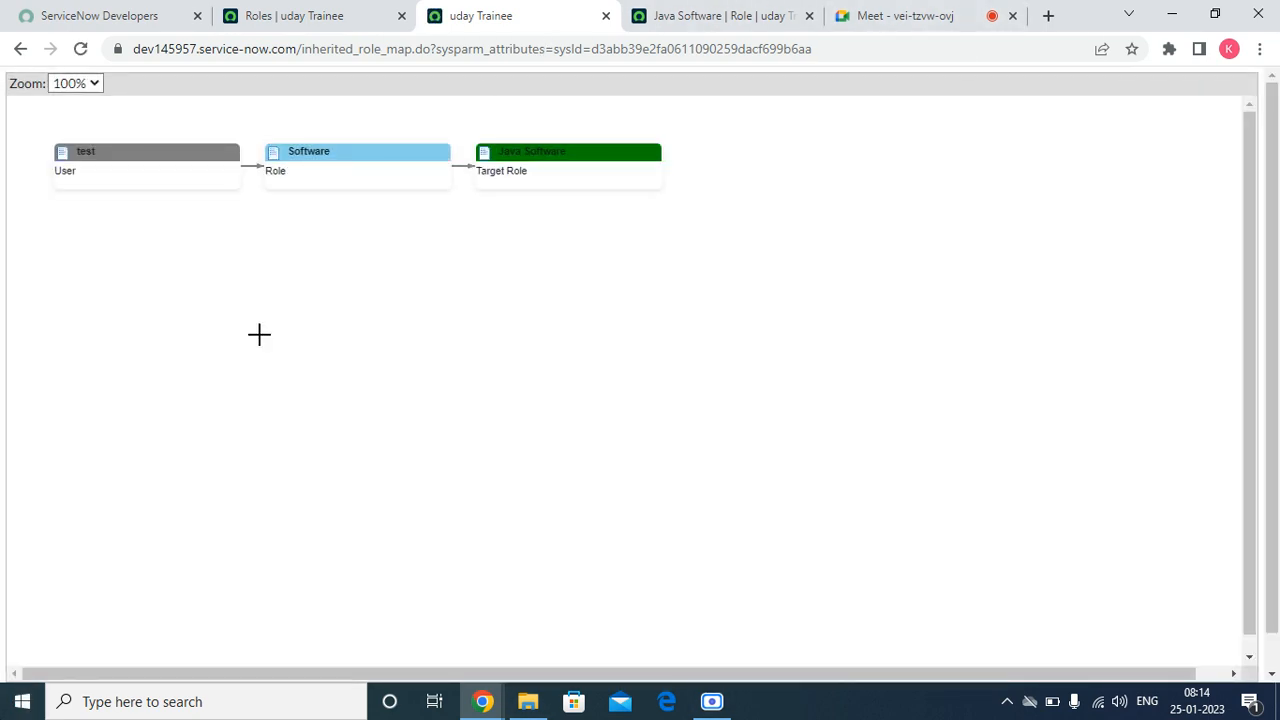
pyautogui.moveTo(120, 152); pyautogui.dragTo(112, 216)
pyautogui.moveTo(324, 174); pyautogui.dragTo(326, 317)
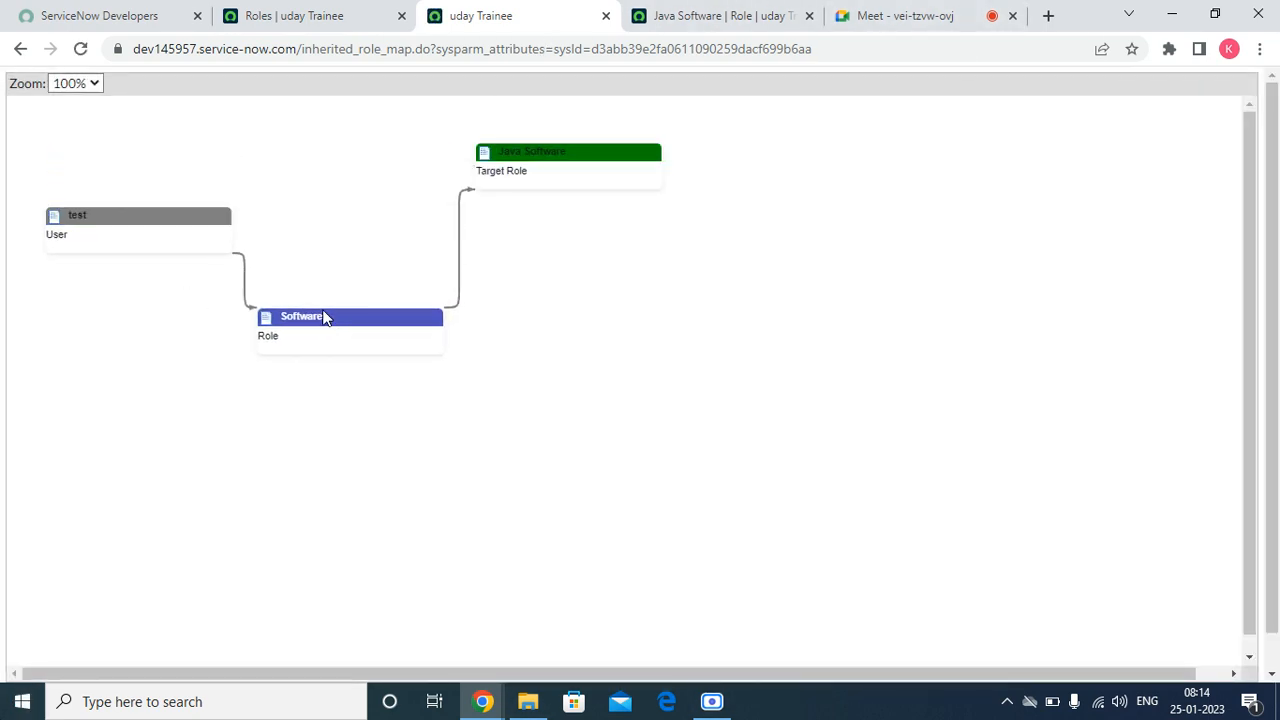
pyautogui.moveTo(598, 156); pyautogui.dragTo(636, 326)
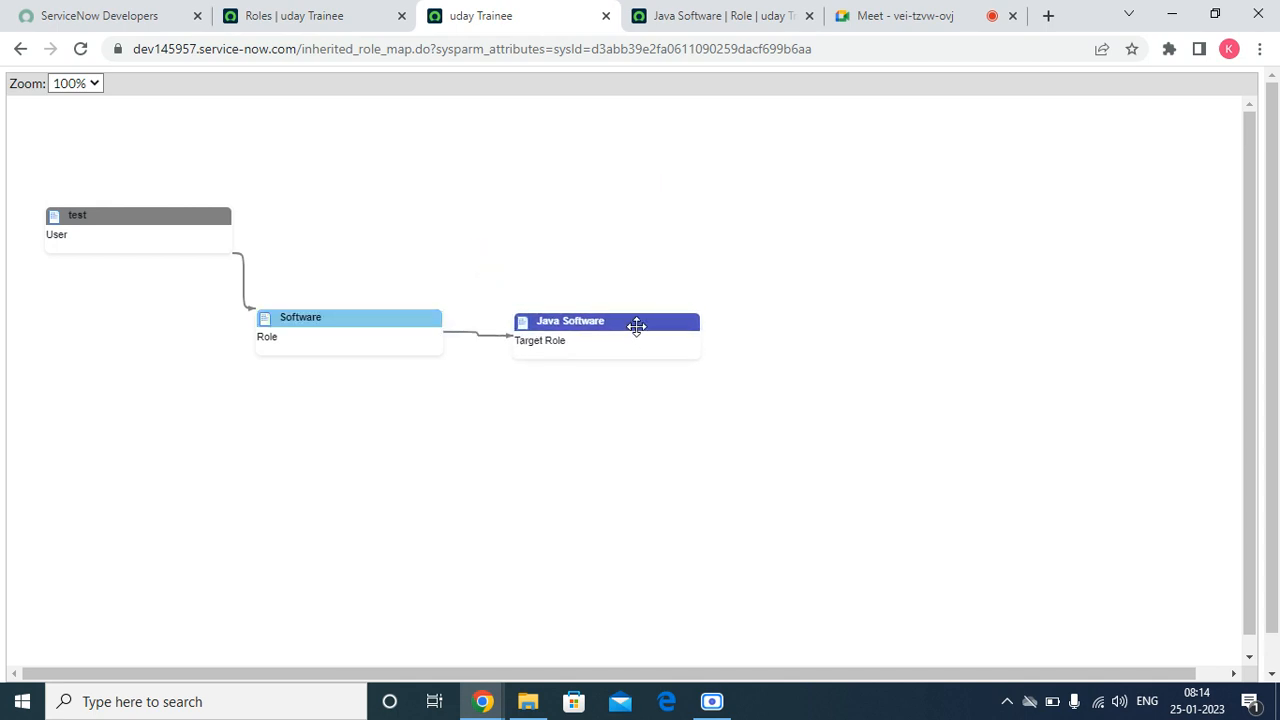
pyautogui.moveTo(626, 323); pyautogui.dragTo(680, 171)
pyautogui.moveTo(331, 331); pyautogui.dragTo(383, 214)
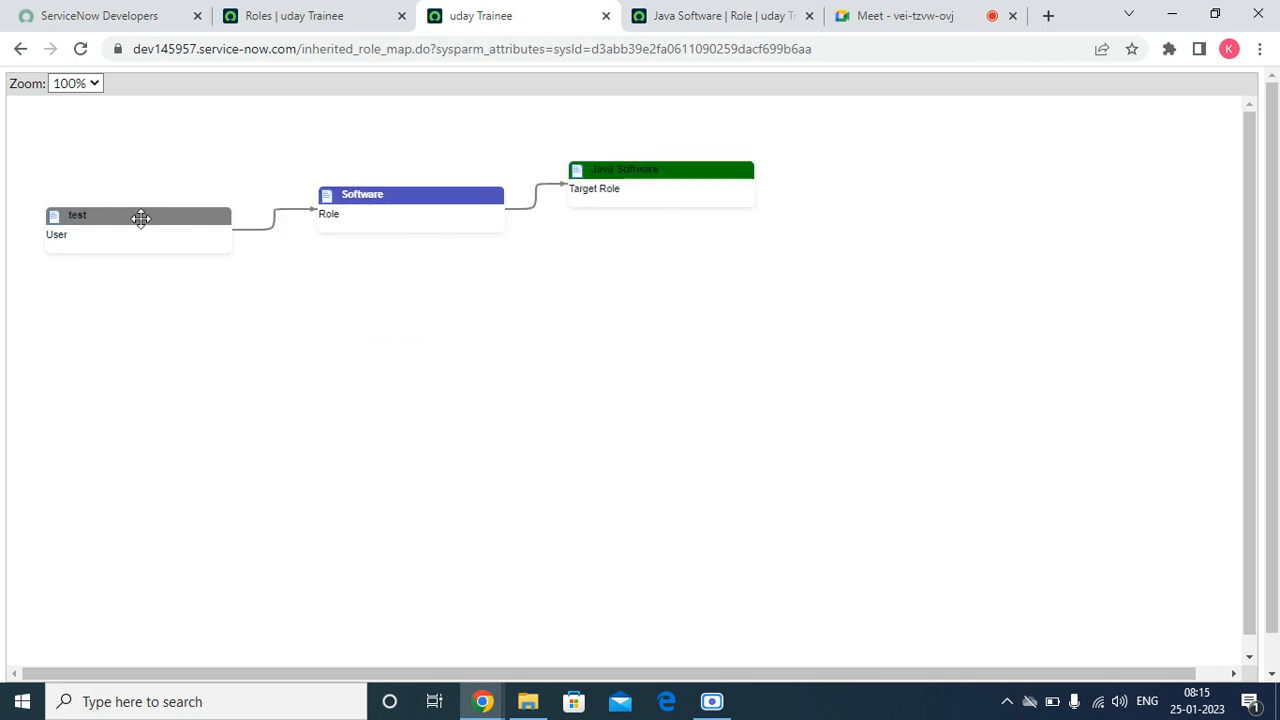
# Step: Return from the inheritance map to the test user's record and review its roles list
pyautogui.click(20, 48)
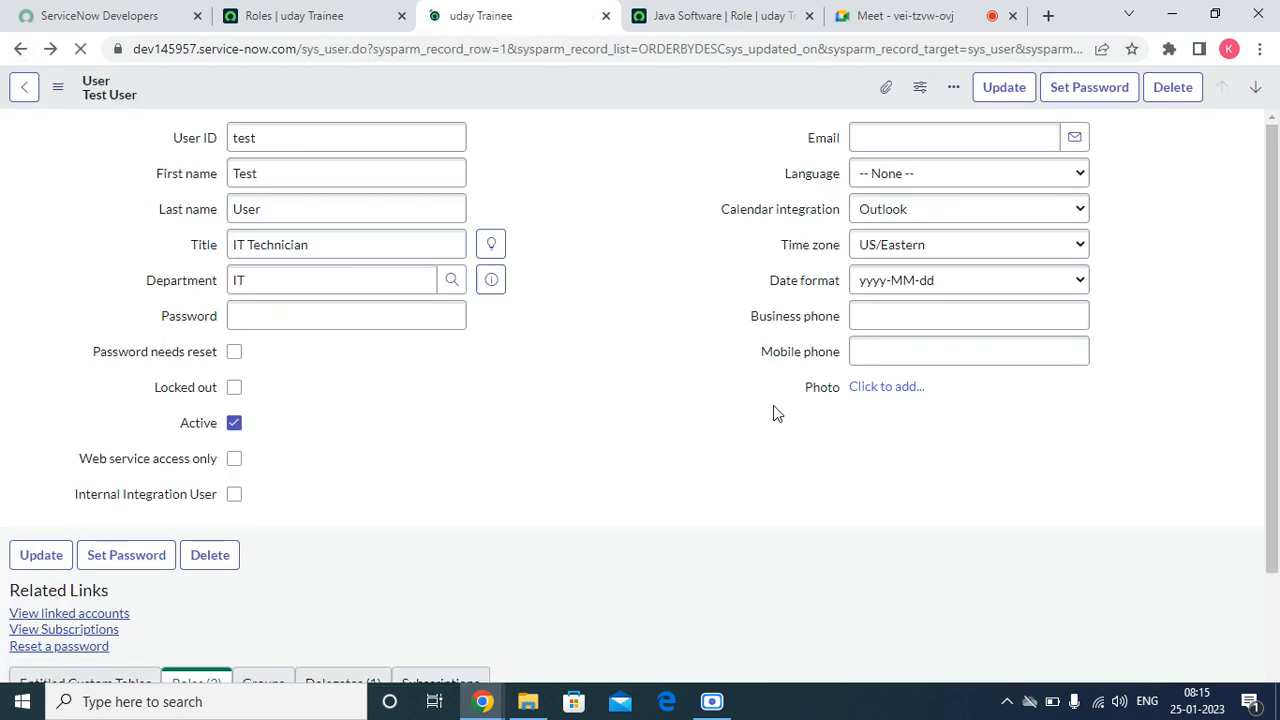
pyautogui.scroll(-3, 770, 416)
pyautogui.scroll(-1, 133, 605)
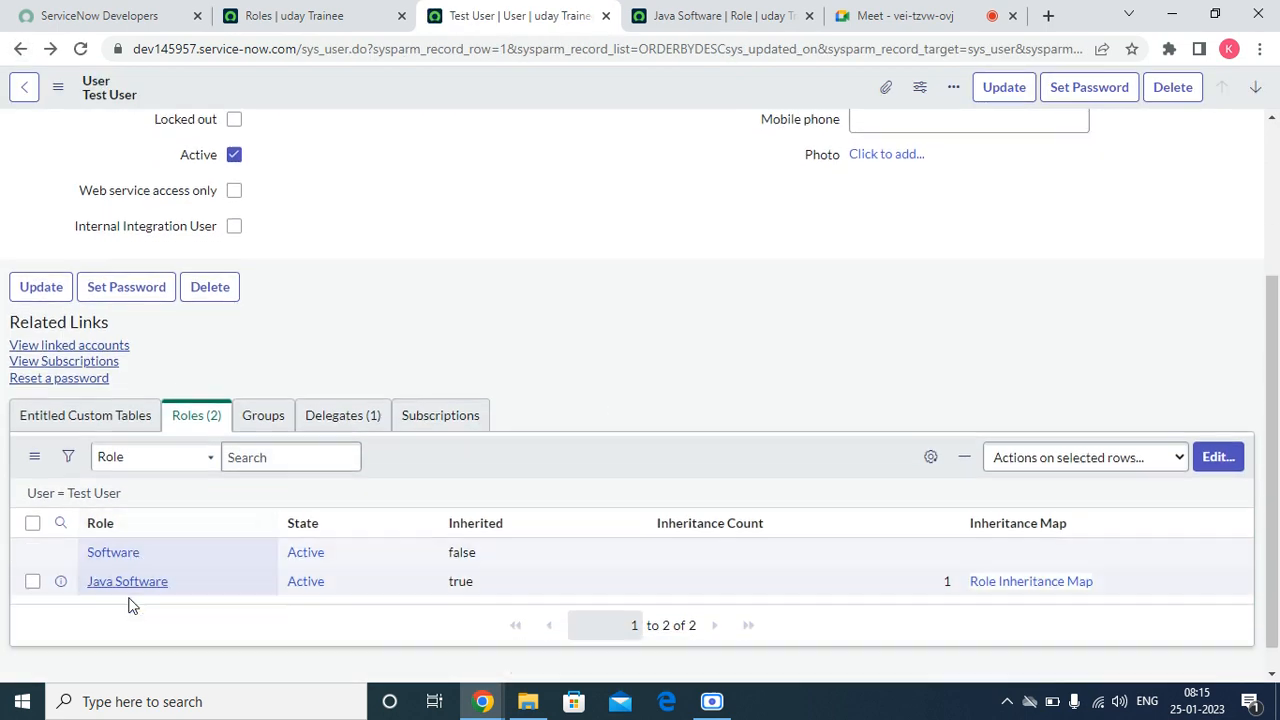
# Step: Open the Software role from the roles list in a new browser tab and view the roles it contains
pyautogui.click(330, 15)
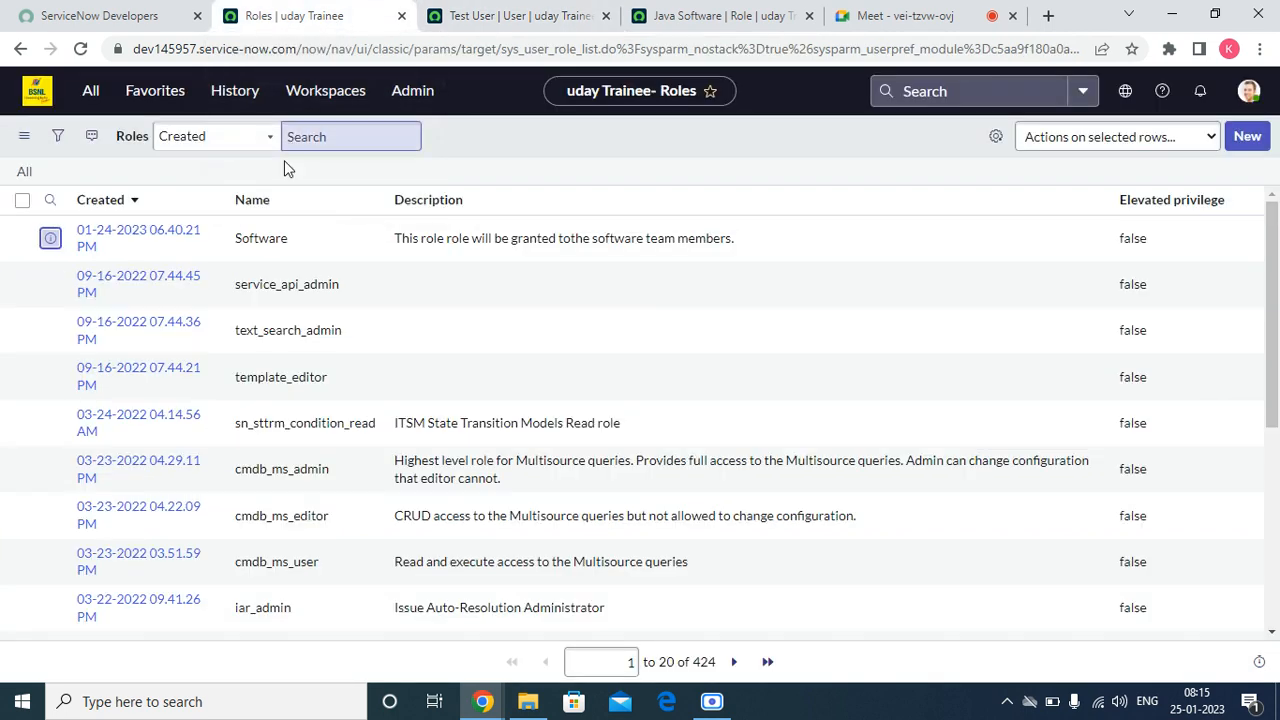
pyautogui.rightClick(74, 242)
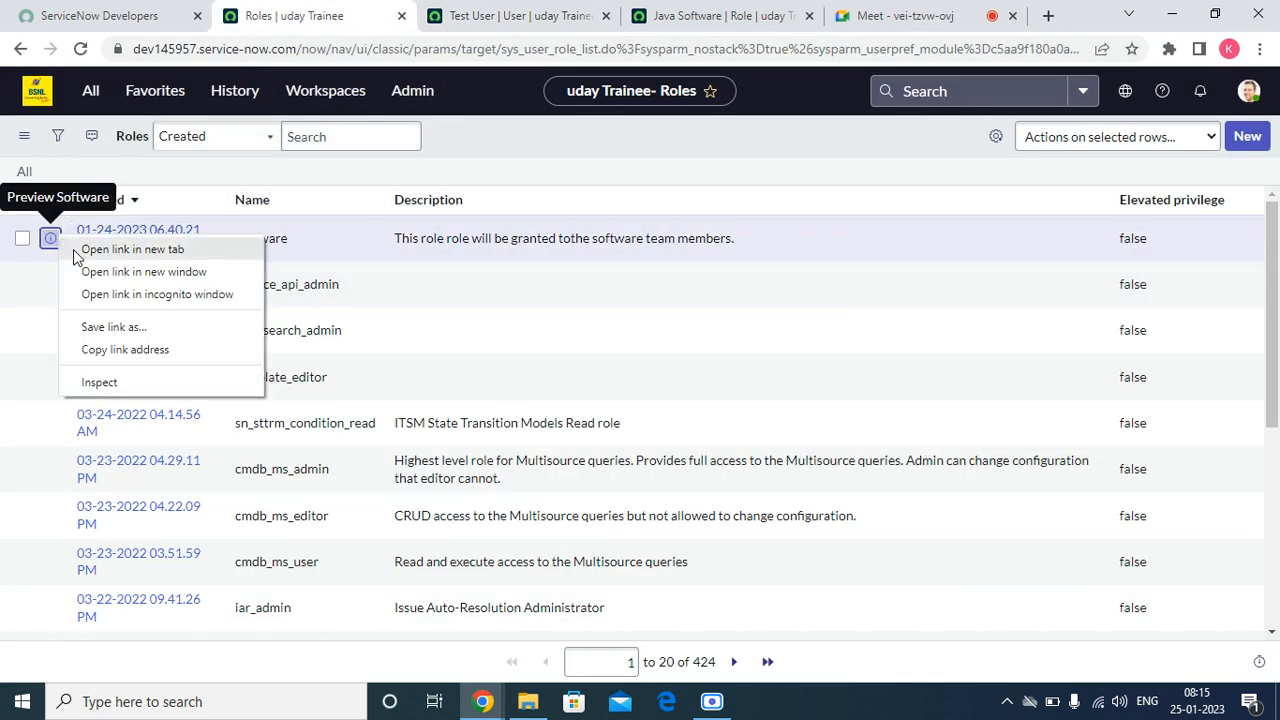
pyautogui.click(80, 250)
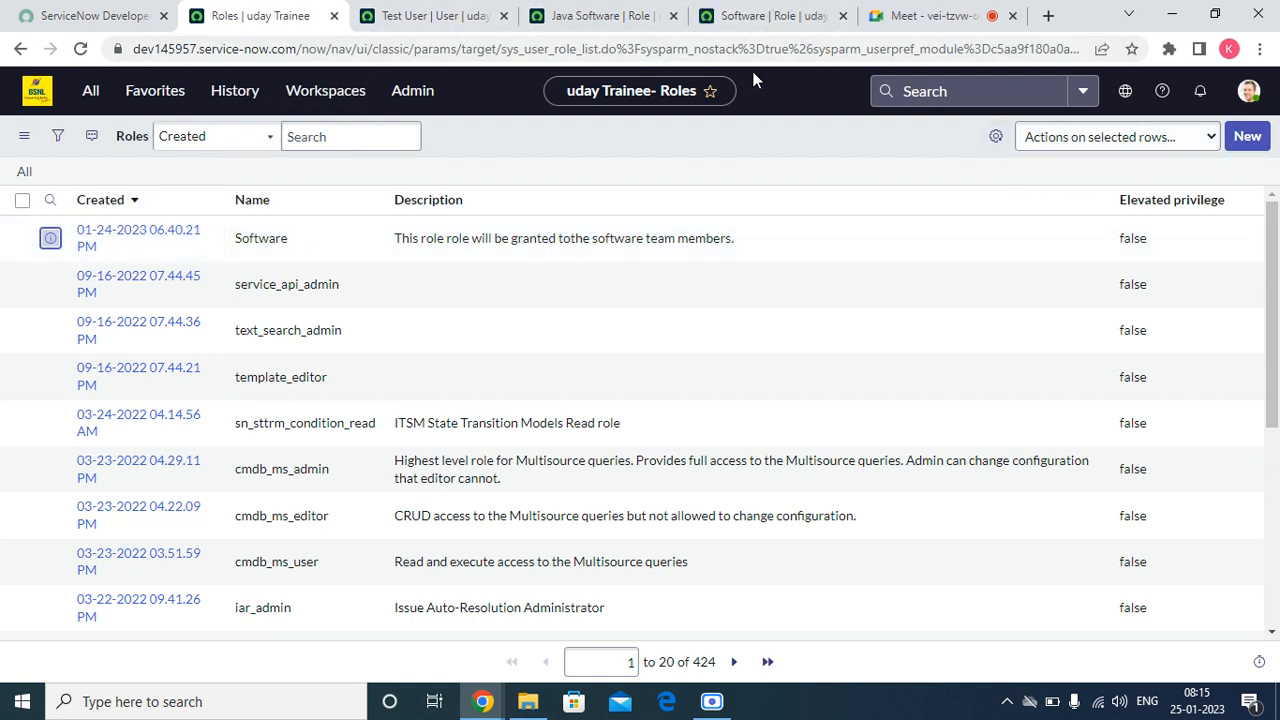
pyautogui.click(752, 30)
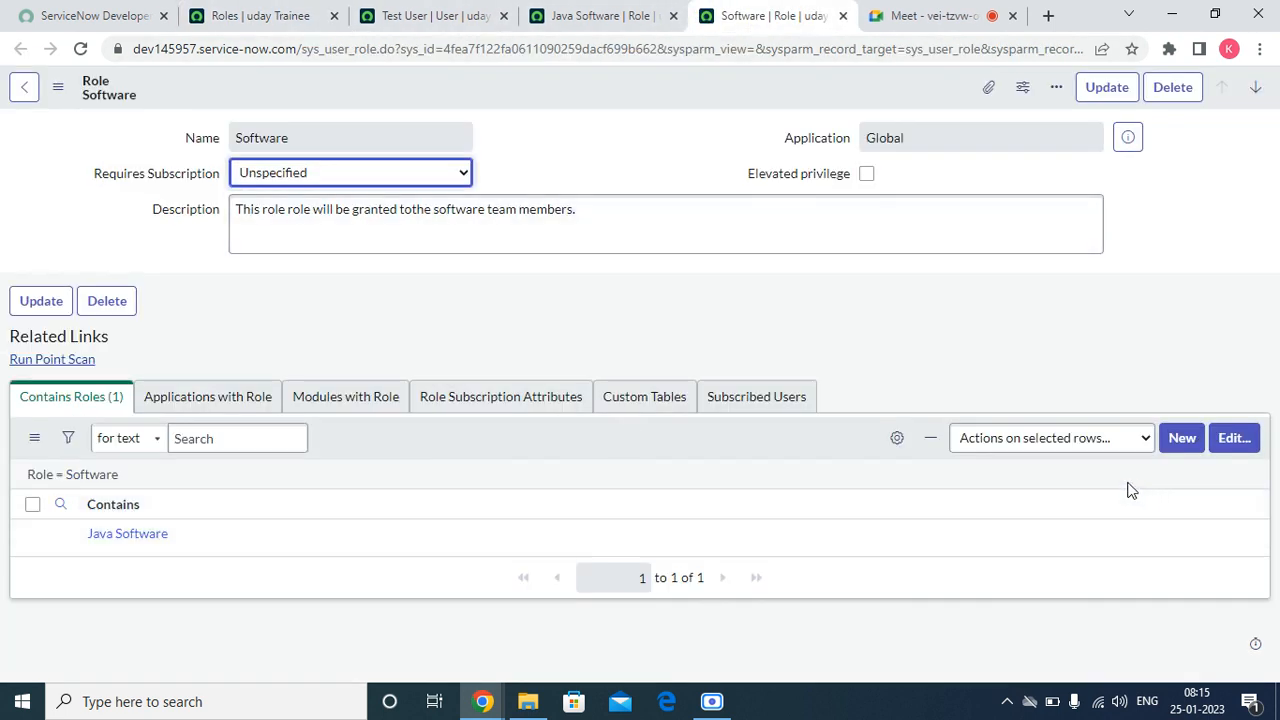
# Step: Duplicate the browser tab that shows the roles list
pyautogui.click(250, 17)
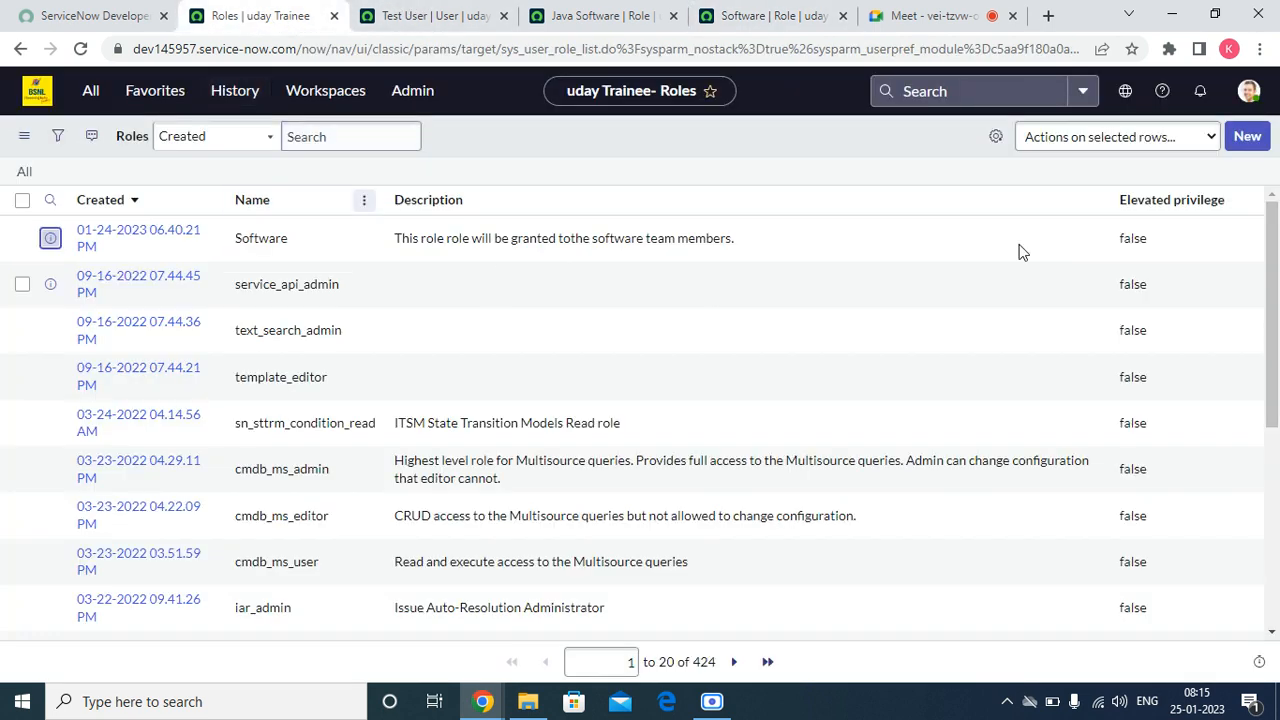
pyautogui.rightClick(266, 14)
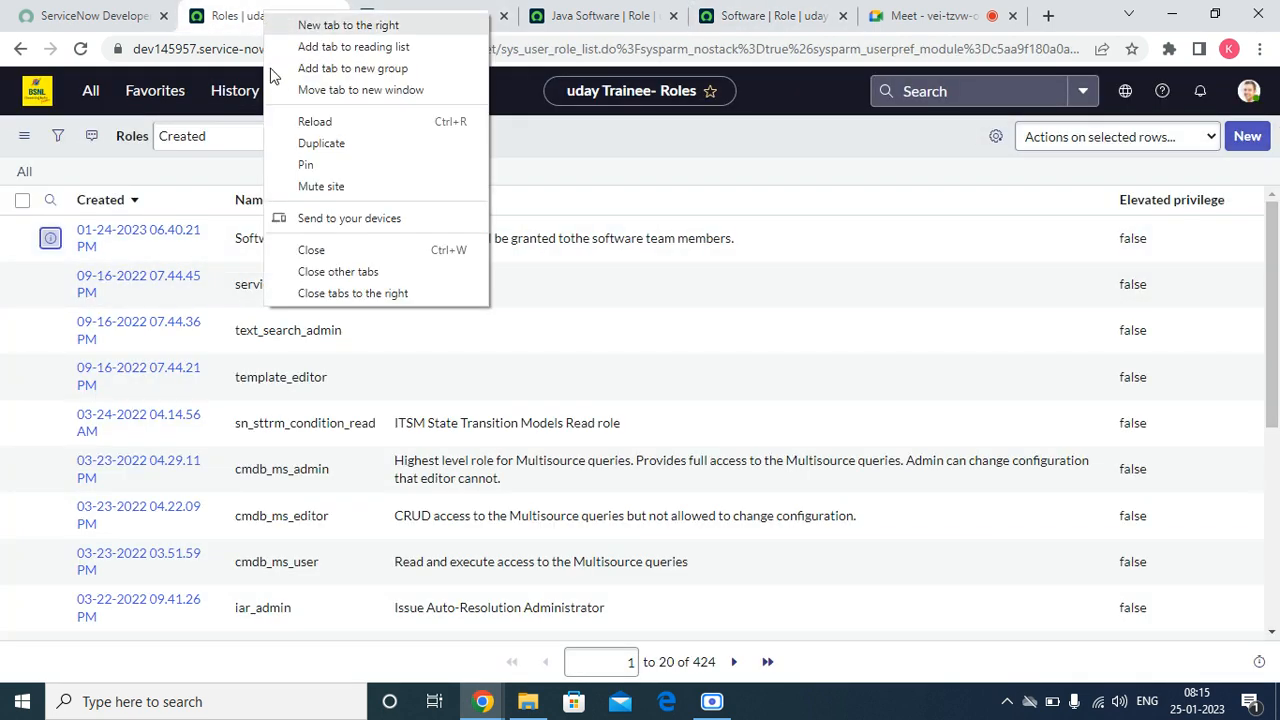
pyautogui.click(287, 149)
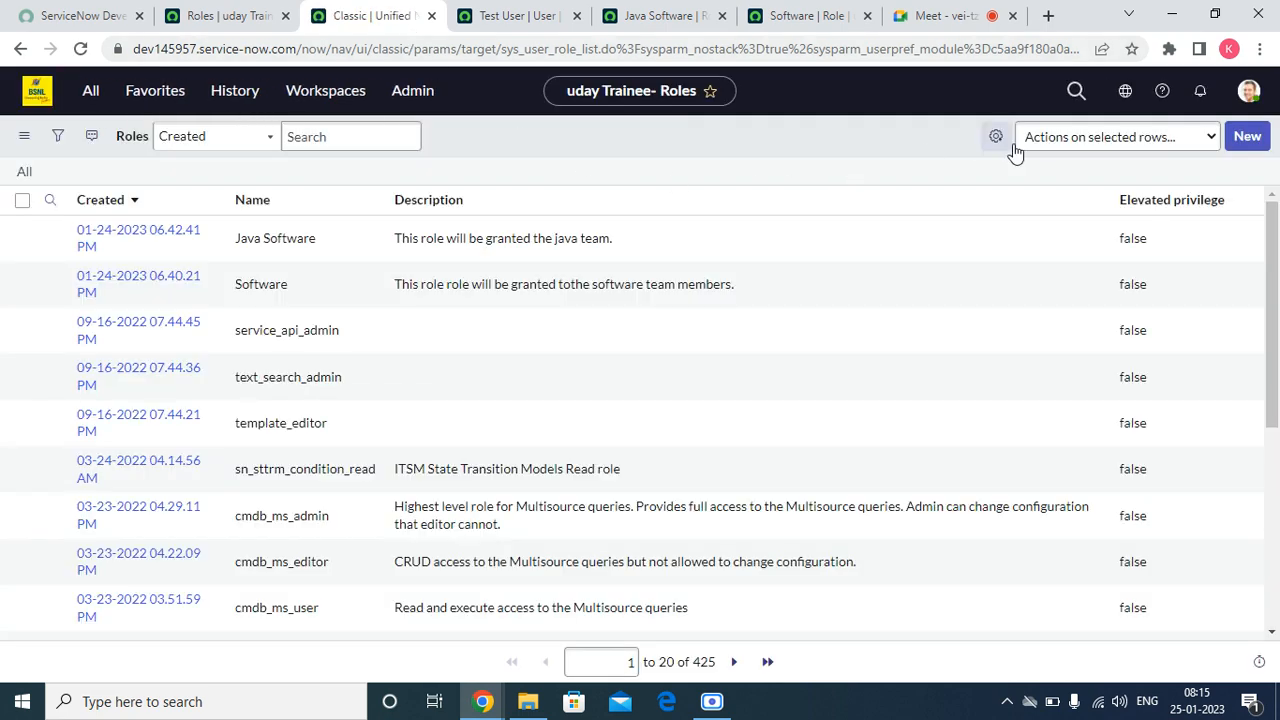
# Step: Create a new role named .Net Software from the duplicated roles list and save it
pyautogui.click(1244, 146)
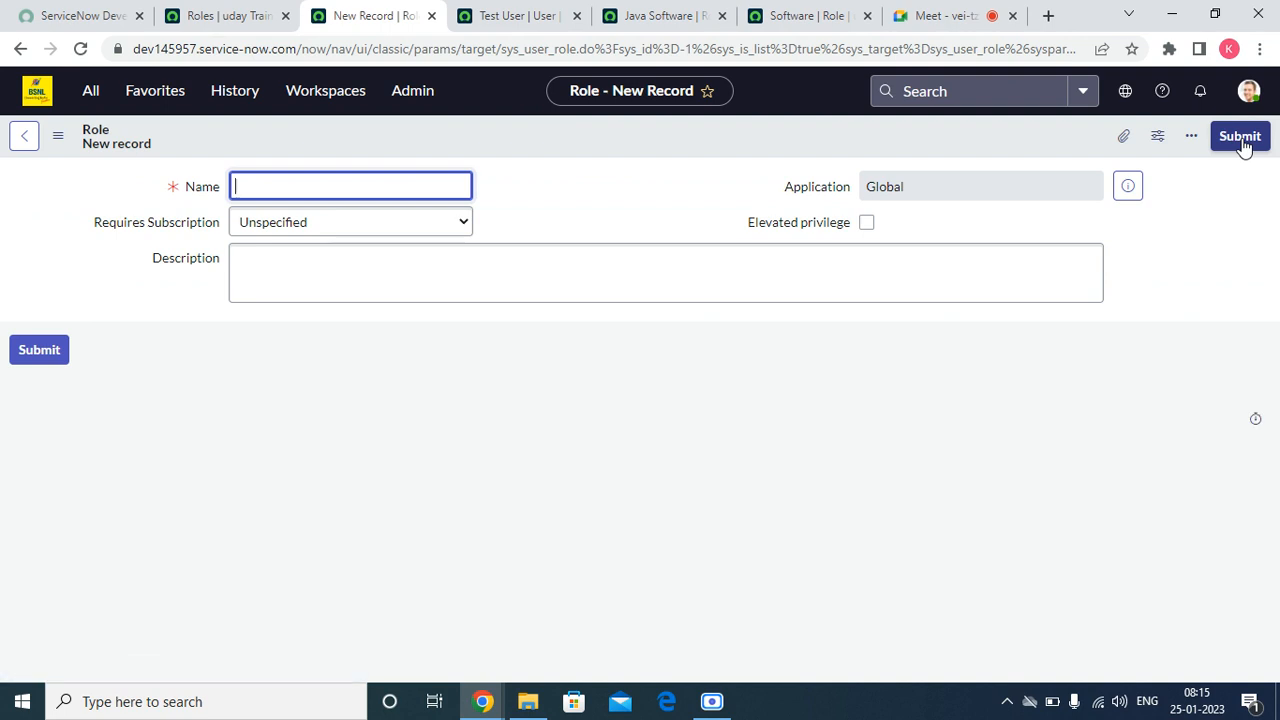
pyautogui.press('Tab')
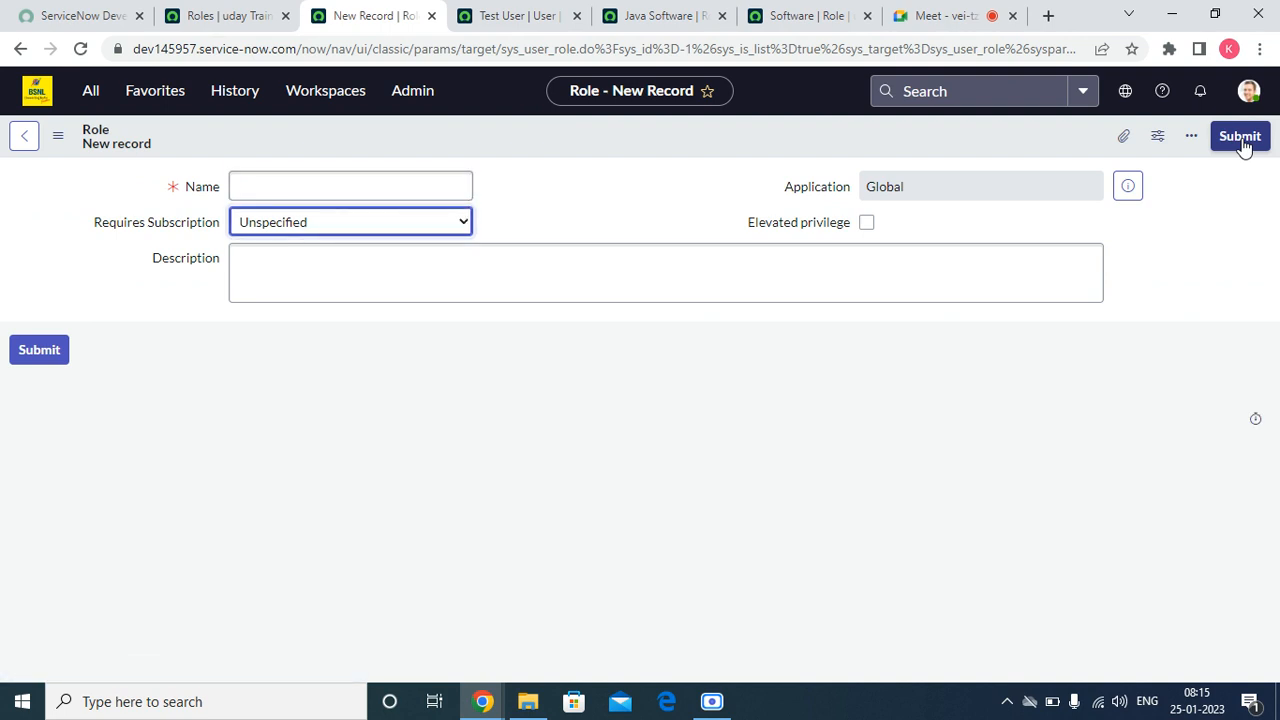
pyautogui.click(444, 187)
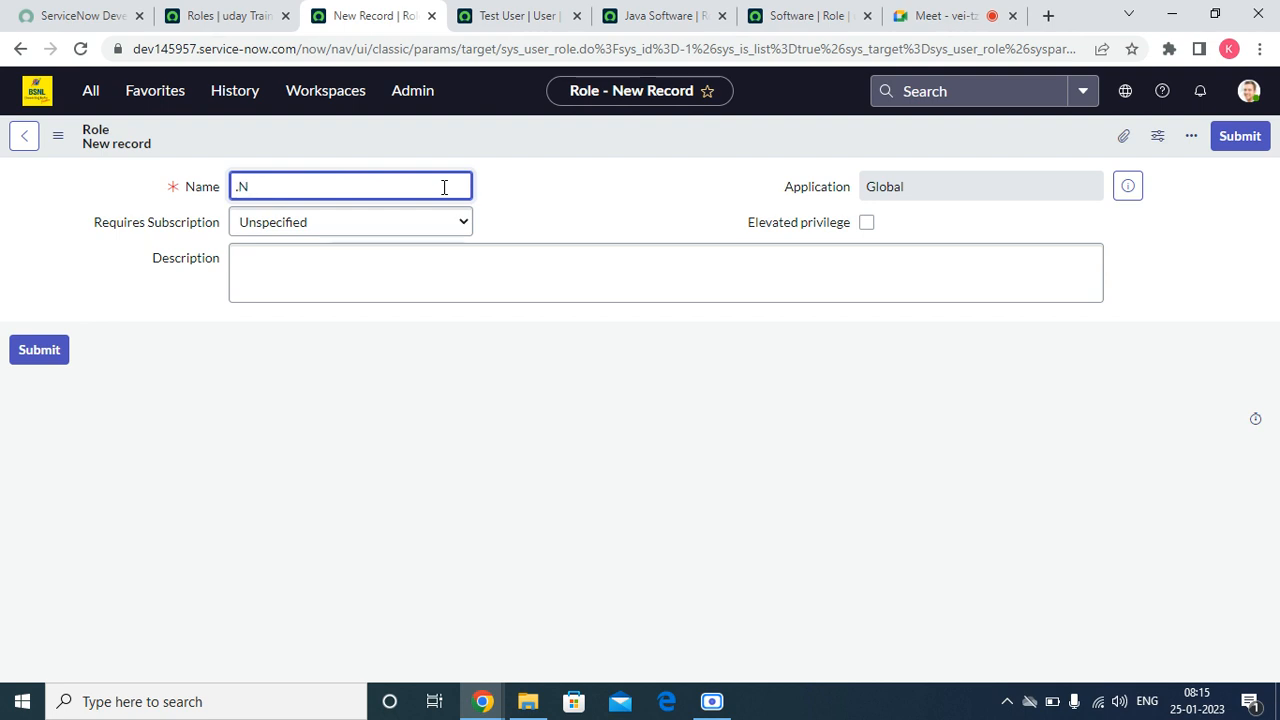
pyautogui.write('.Net Software')
pyautogui.rightClick(520, 125)
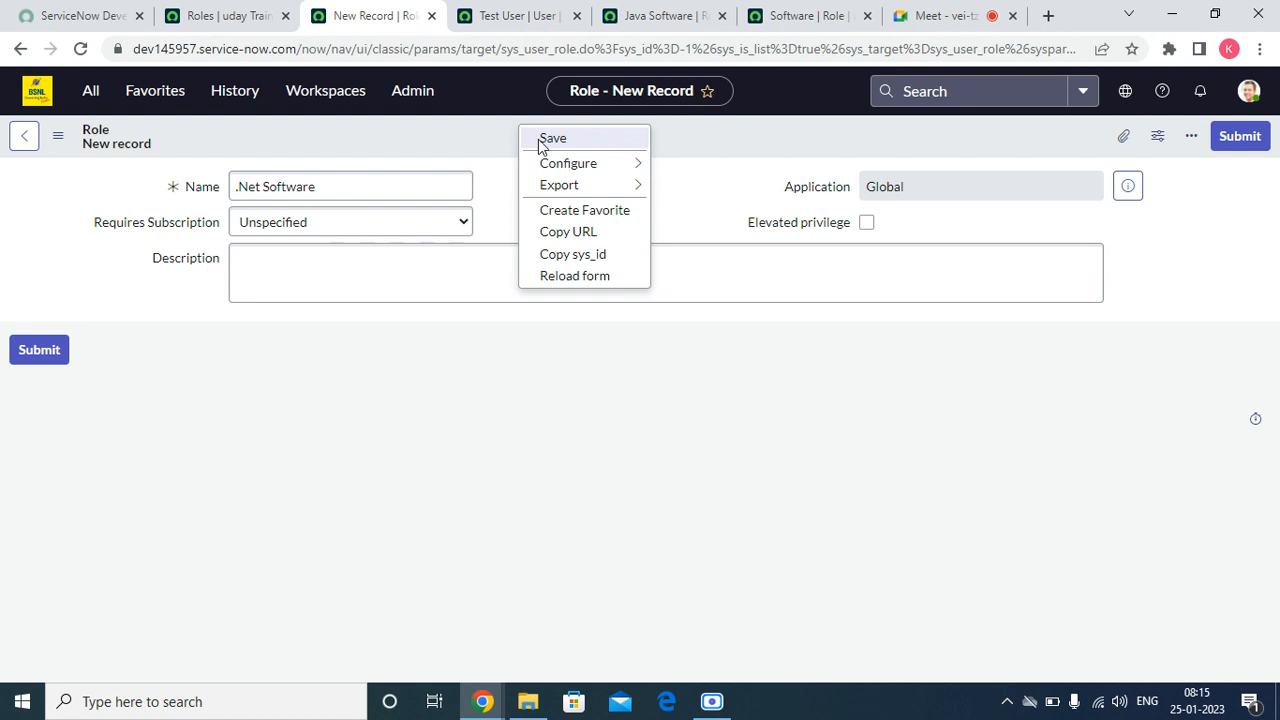
pyautogui.click(543, 137)
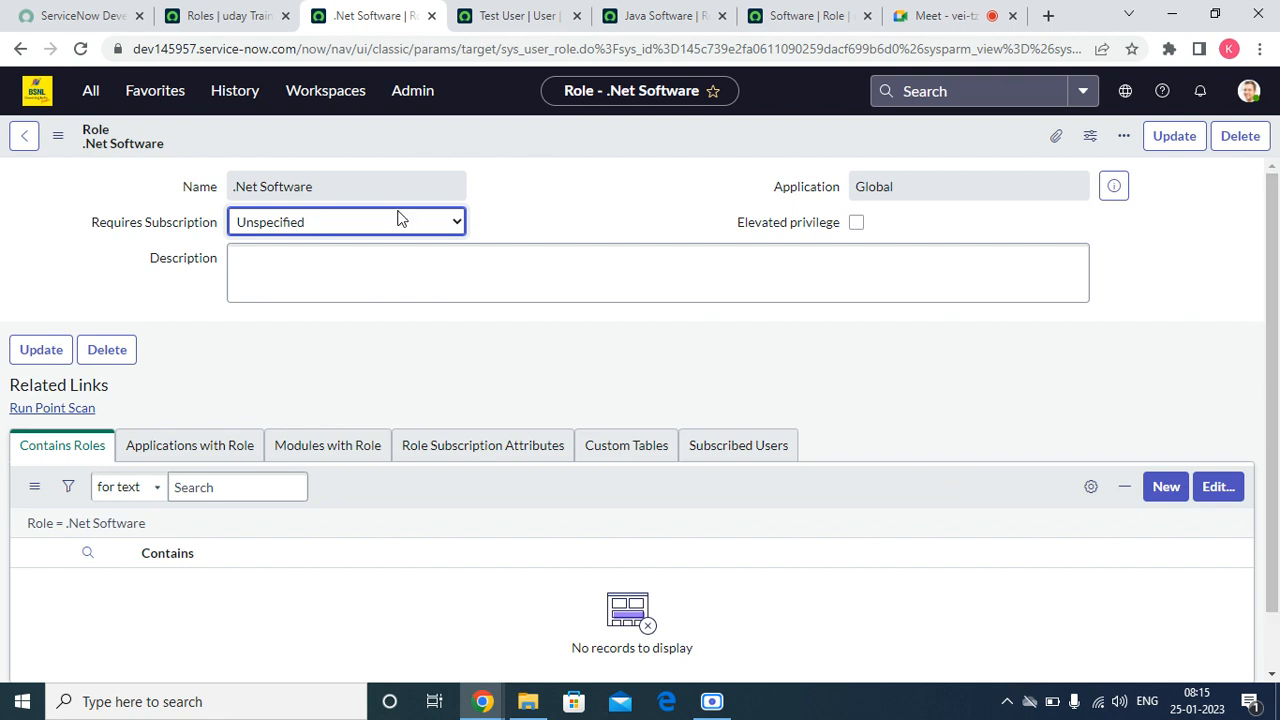
# Step: Add the .Net Software role to the roles contained in the Software role and save the membership change
pyautogui.click(800, 16)
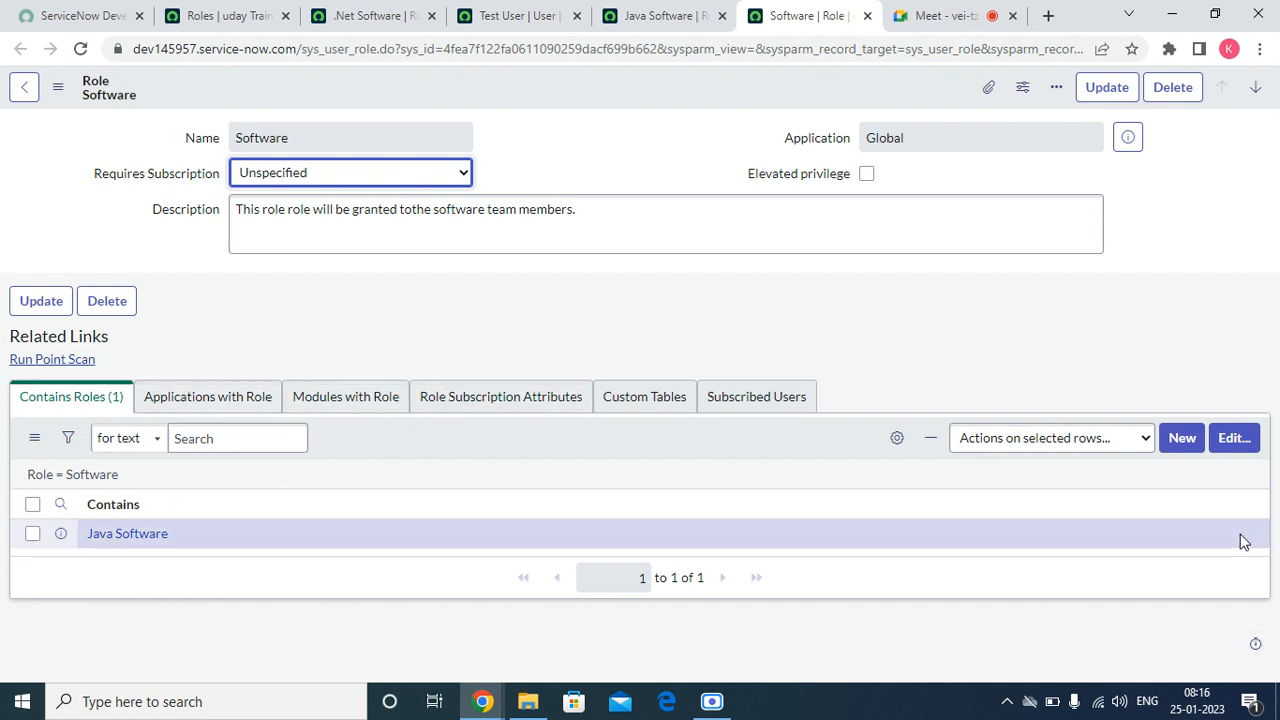
pyautogui.click(1236, 440)
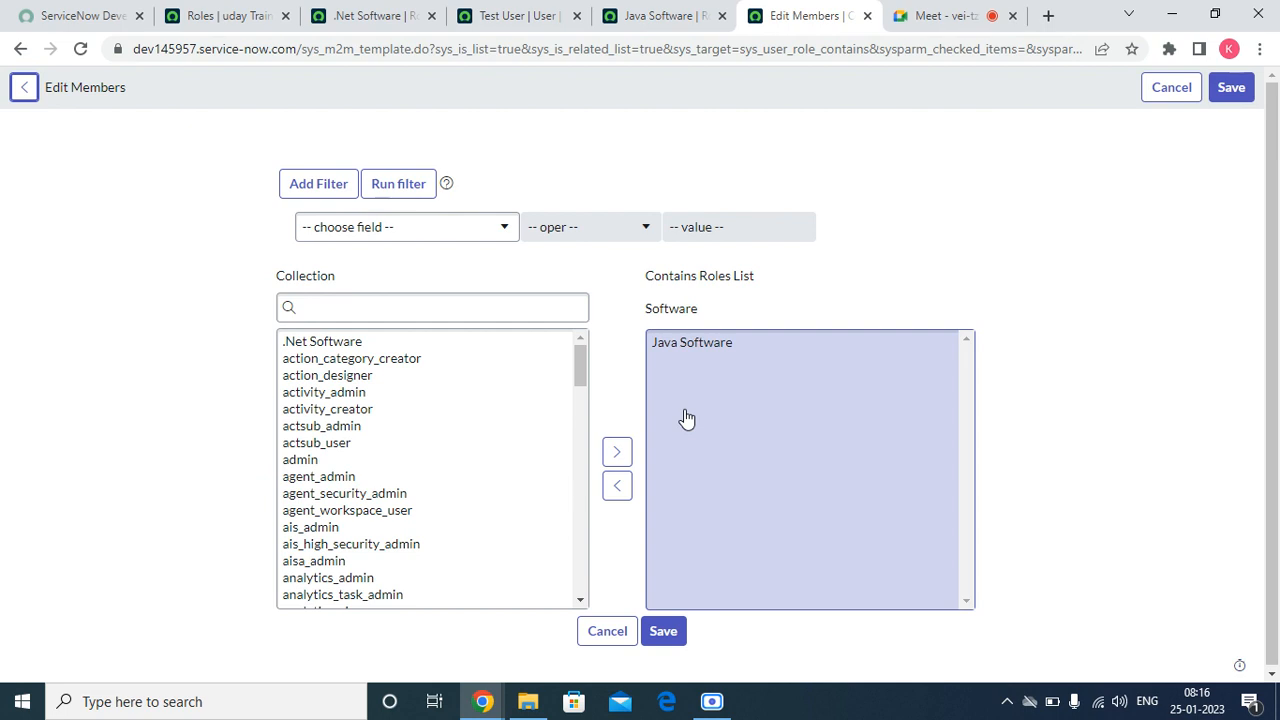
pyautogui.click(365, 346)
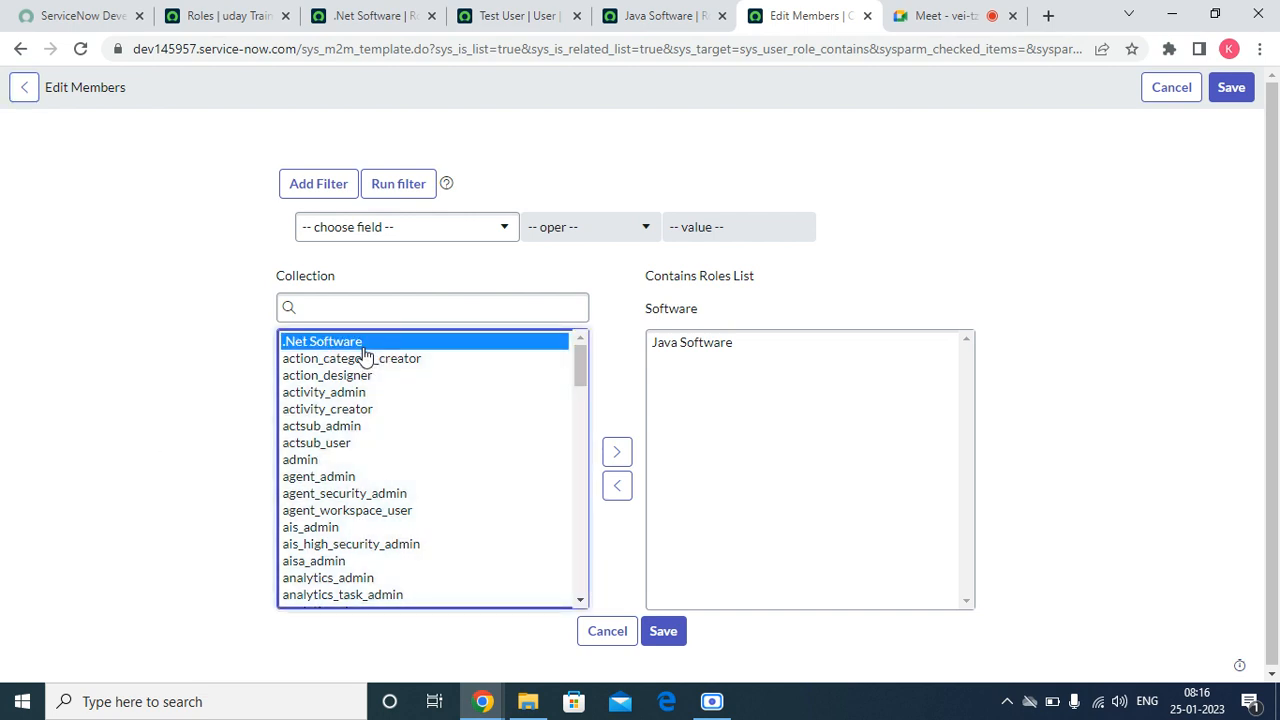
pyautogui.click(617, 452)
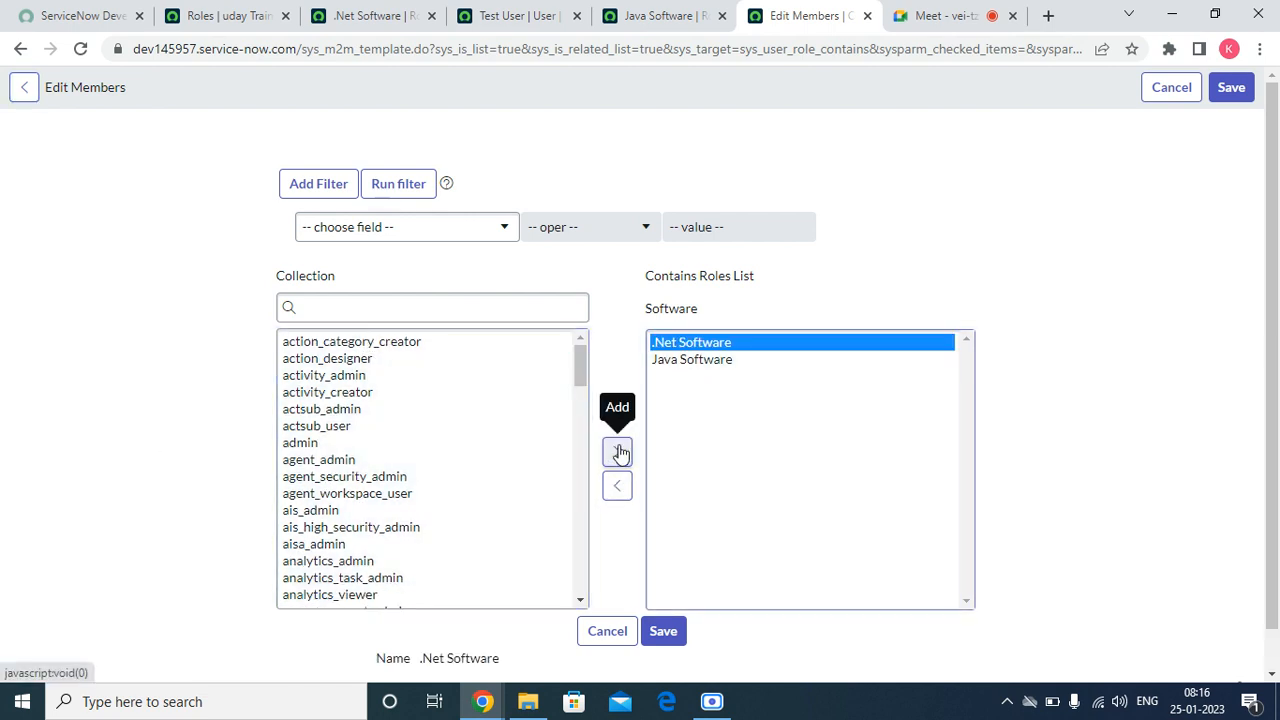
pyautogui.scroll(-1, 668, 458)
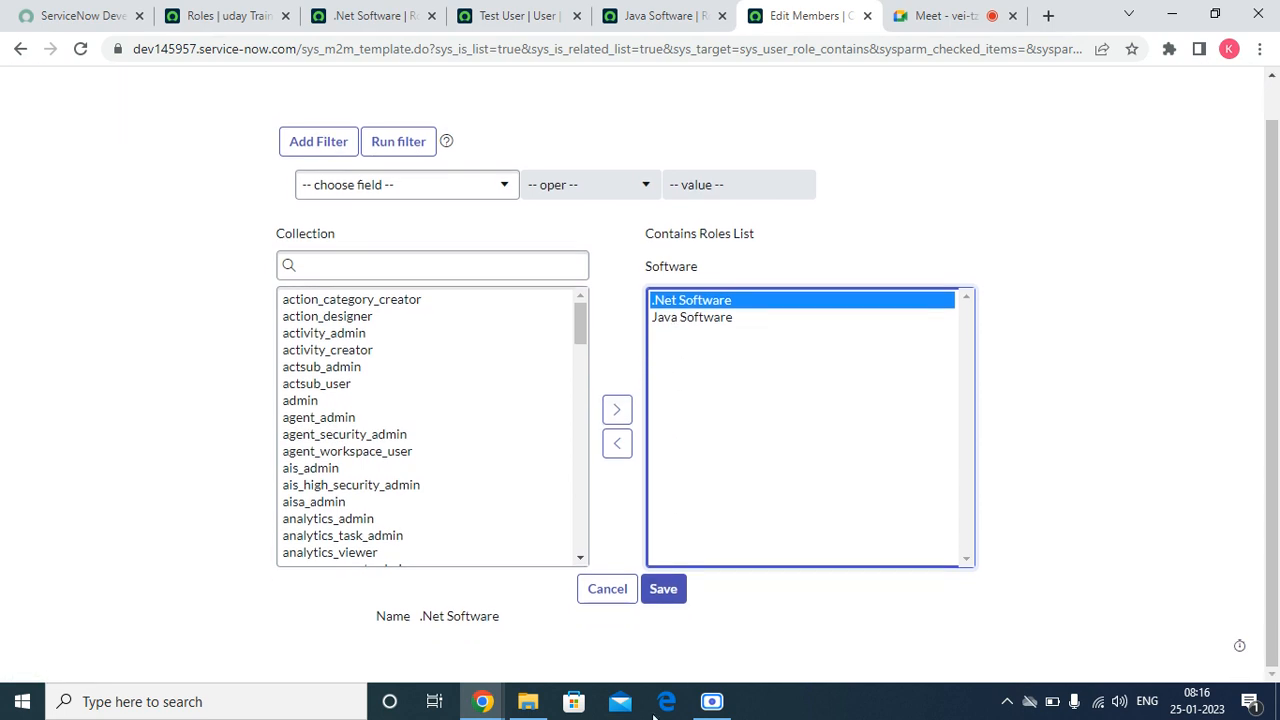
pyautogui.click(664, 591)
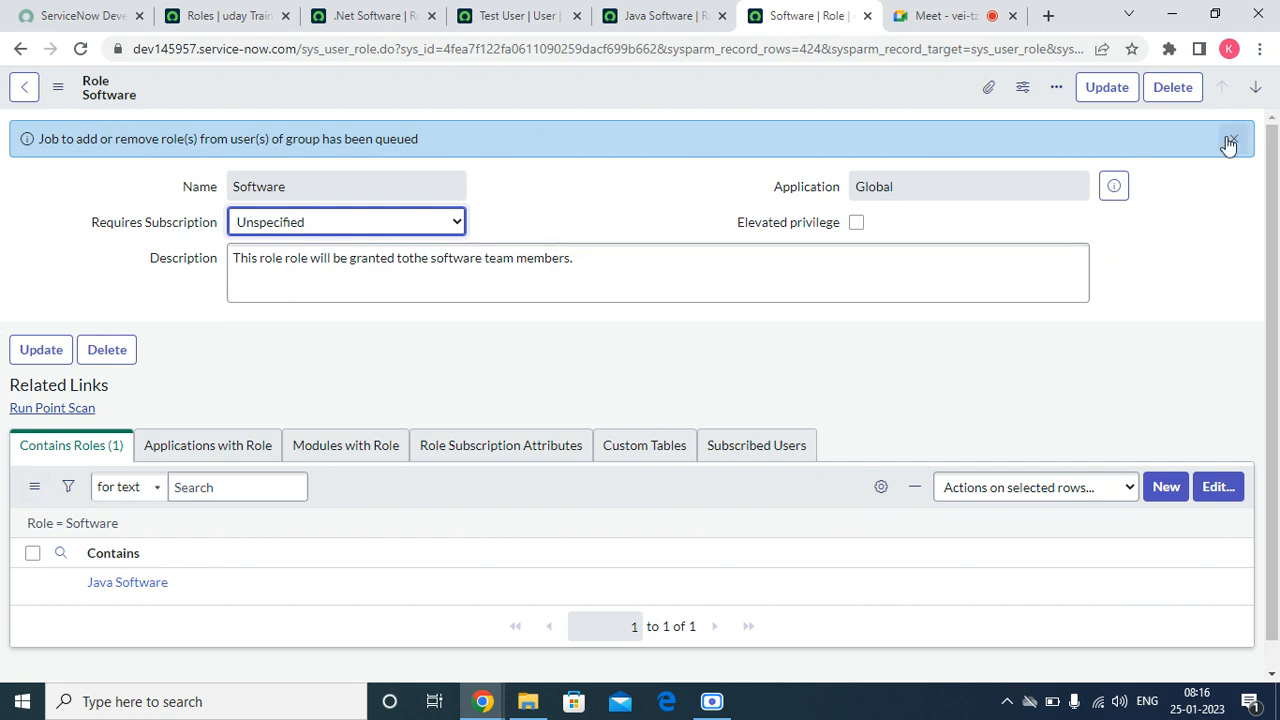
# Step: Dismiss the notification on the Software role and reload the form to refresh its contained roles
pyautogui.click(1233, 138)
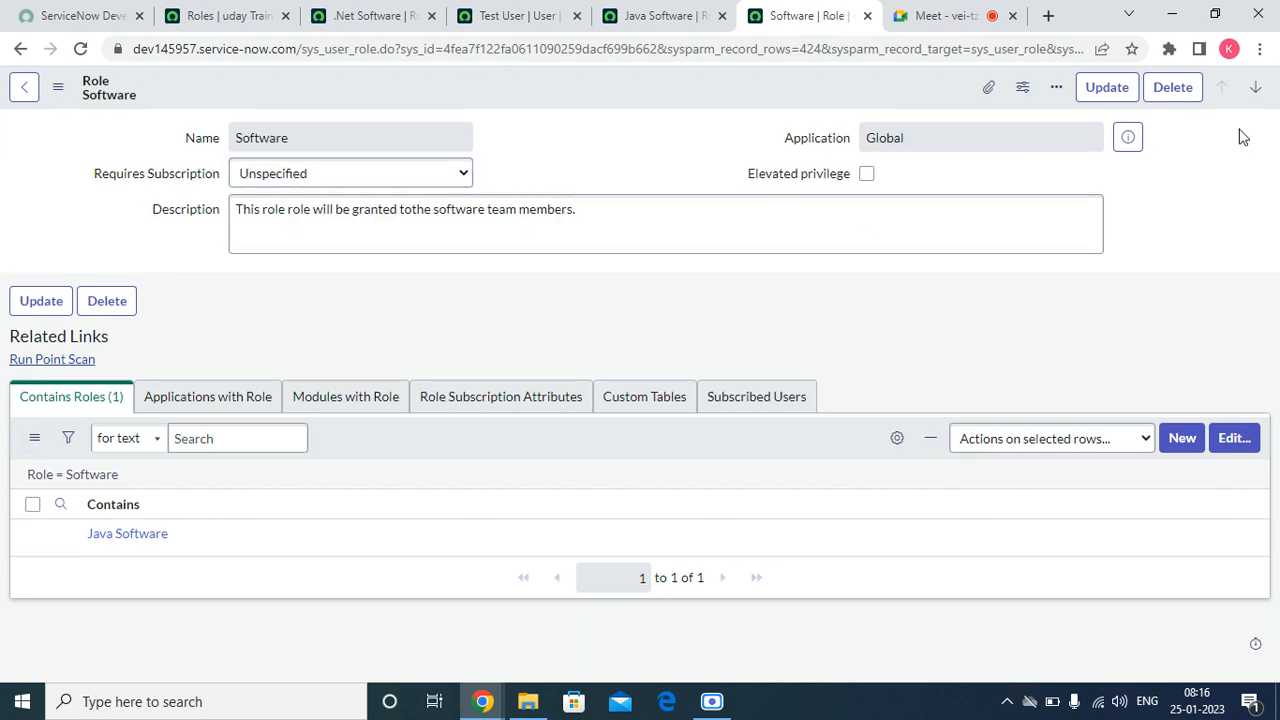
pyautogui.rightClick(568, 86)
pyautogui.click(624, 407)
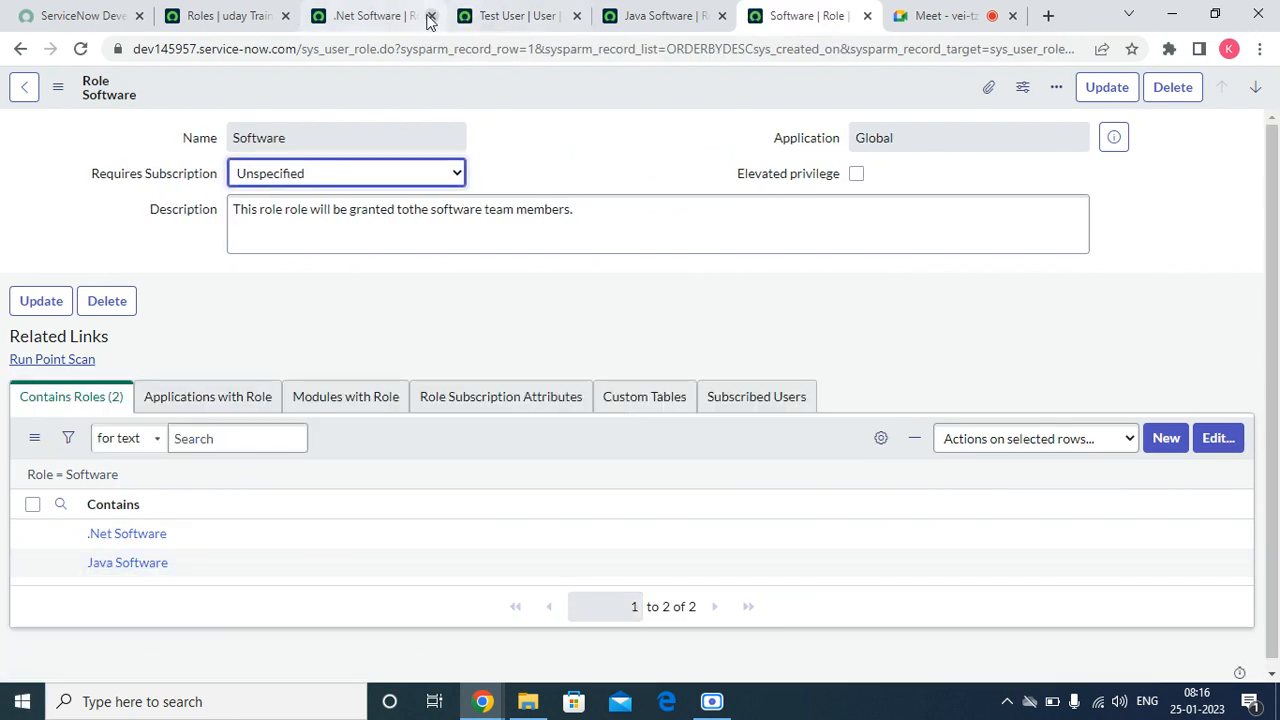
# Step: Refresh the roles list on the test user's record to check which roles are inherited from Software
pyautogui.click(507, 19)
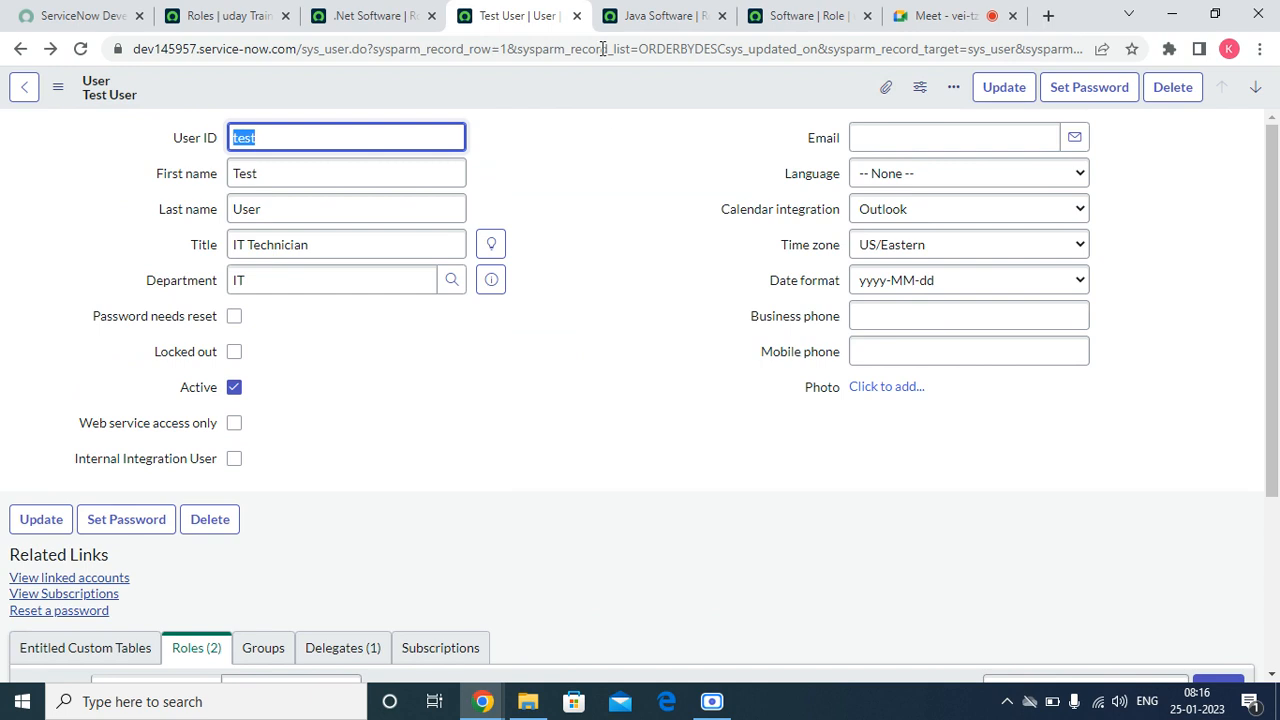
pyautogui.scroll(-5, 550, 162)
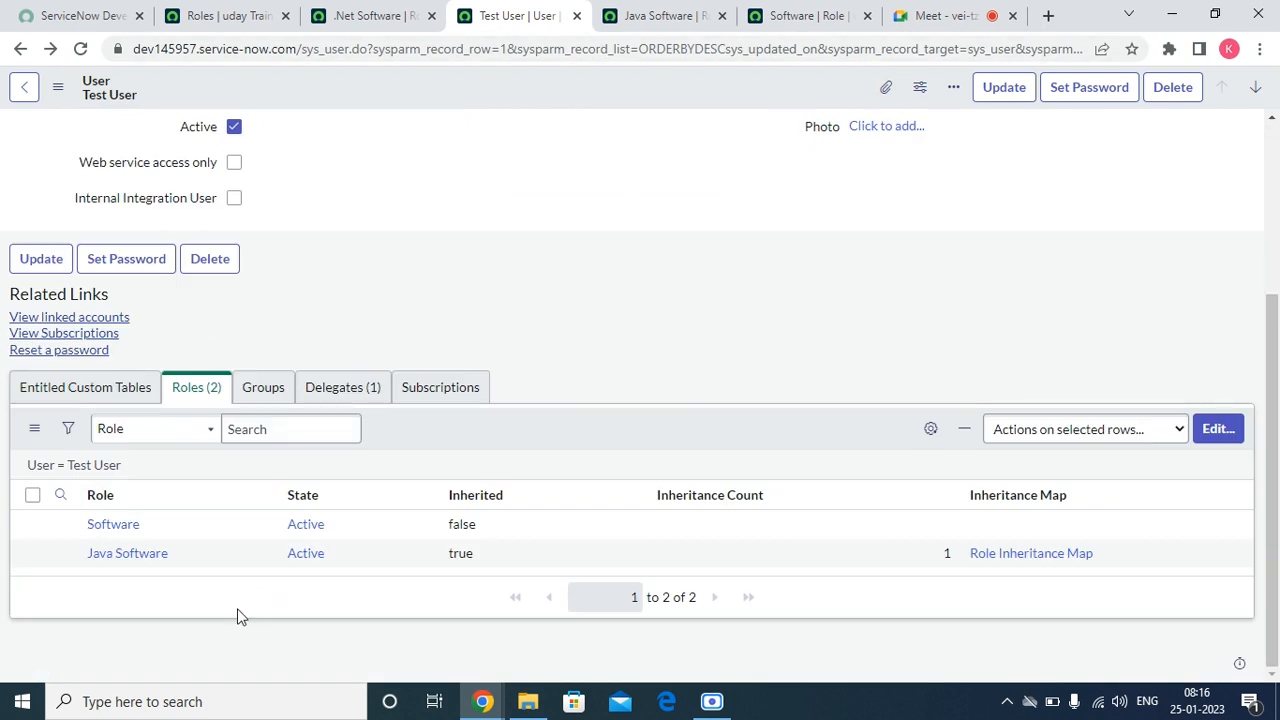
pyautogui.click(34, 429)
pyautogui.click(88, 462)
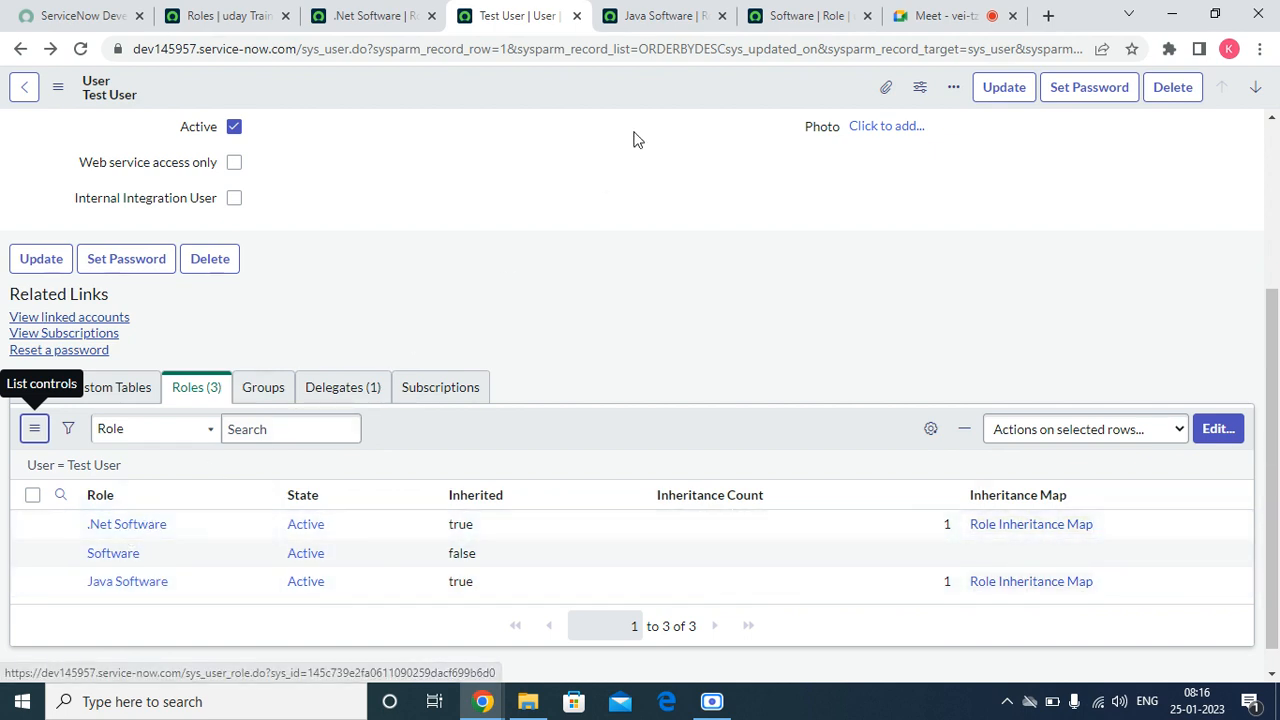
# Step: Review the Software role's contained roles, and reload the .Net Software role form
pyautogui.click(775, 16)
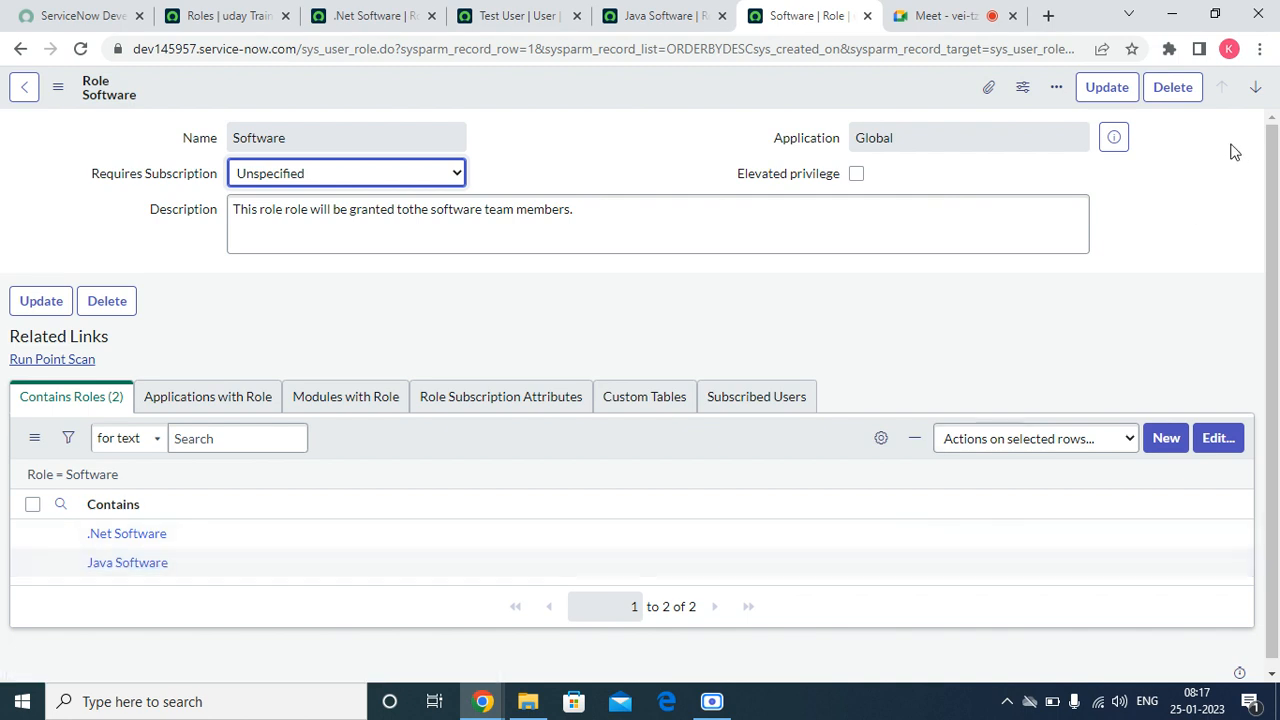
pyautogui.click(340, 20)
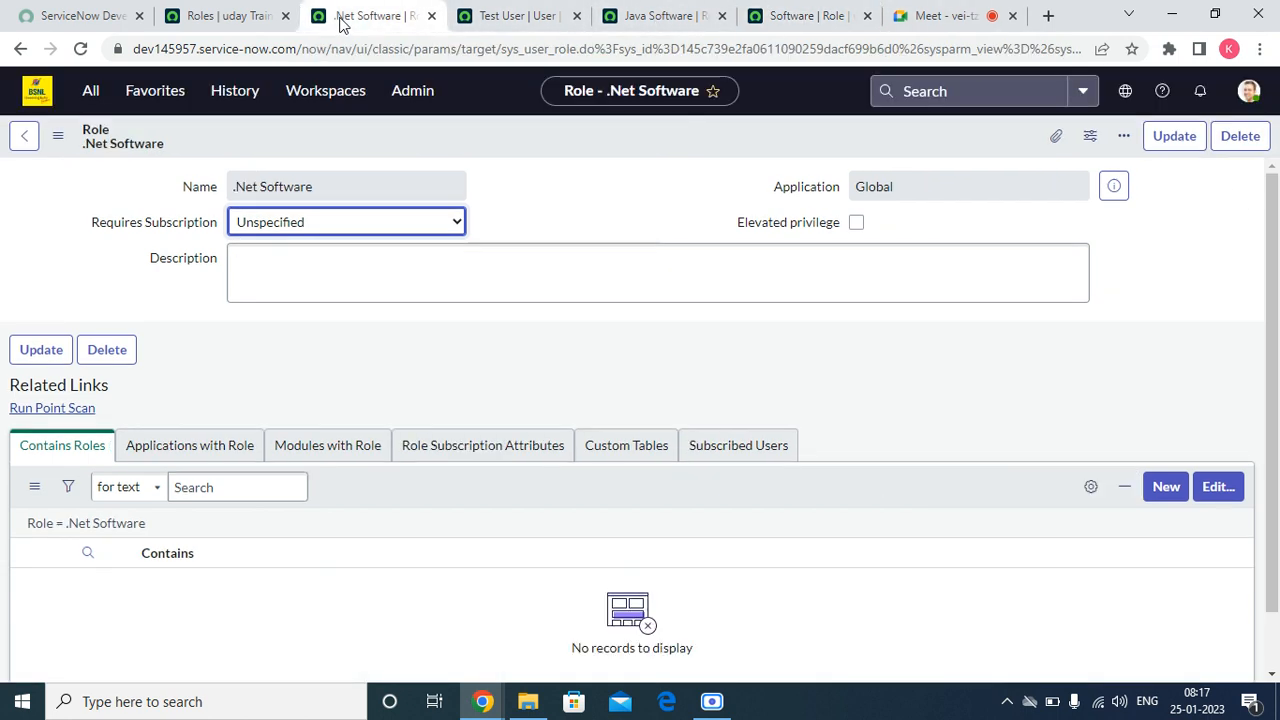
pyautogui.rightClick(614, 135)
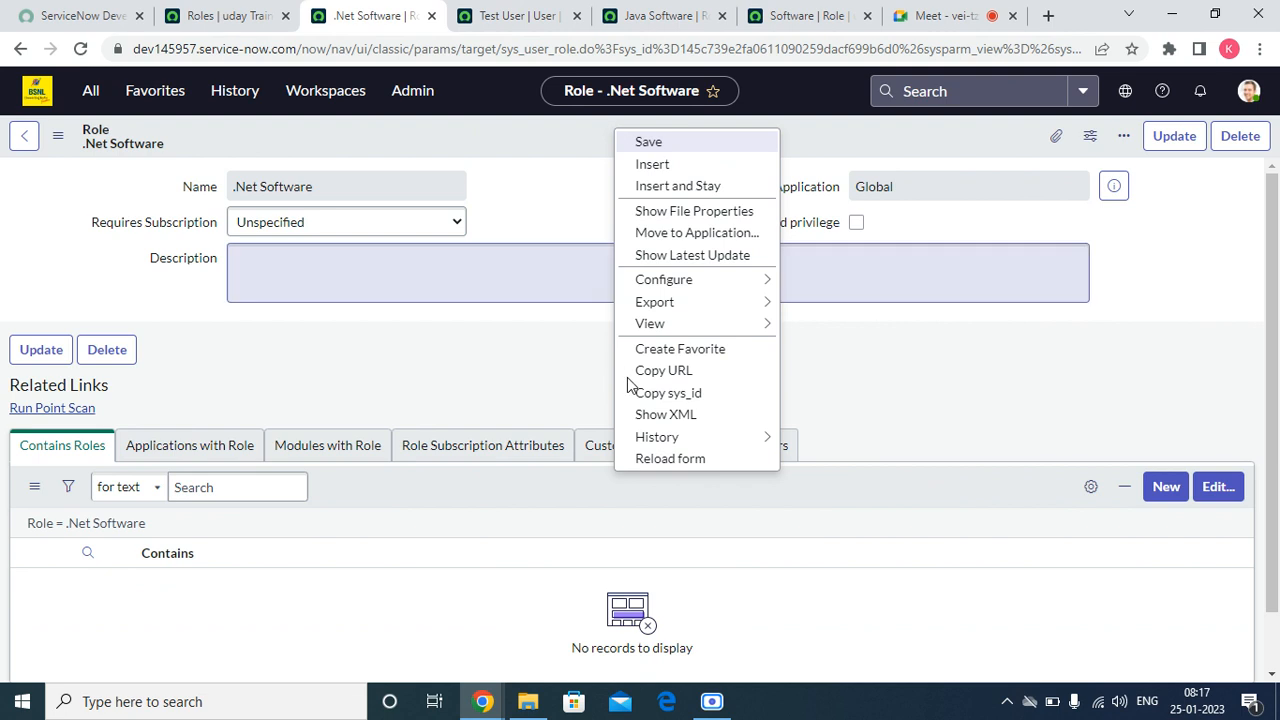
pyautogui.click(674, 457)
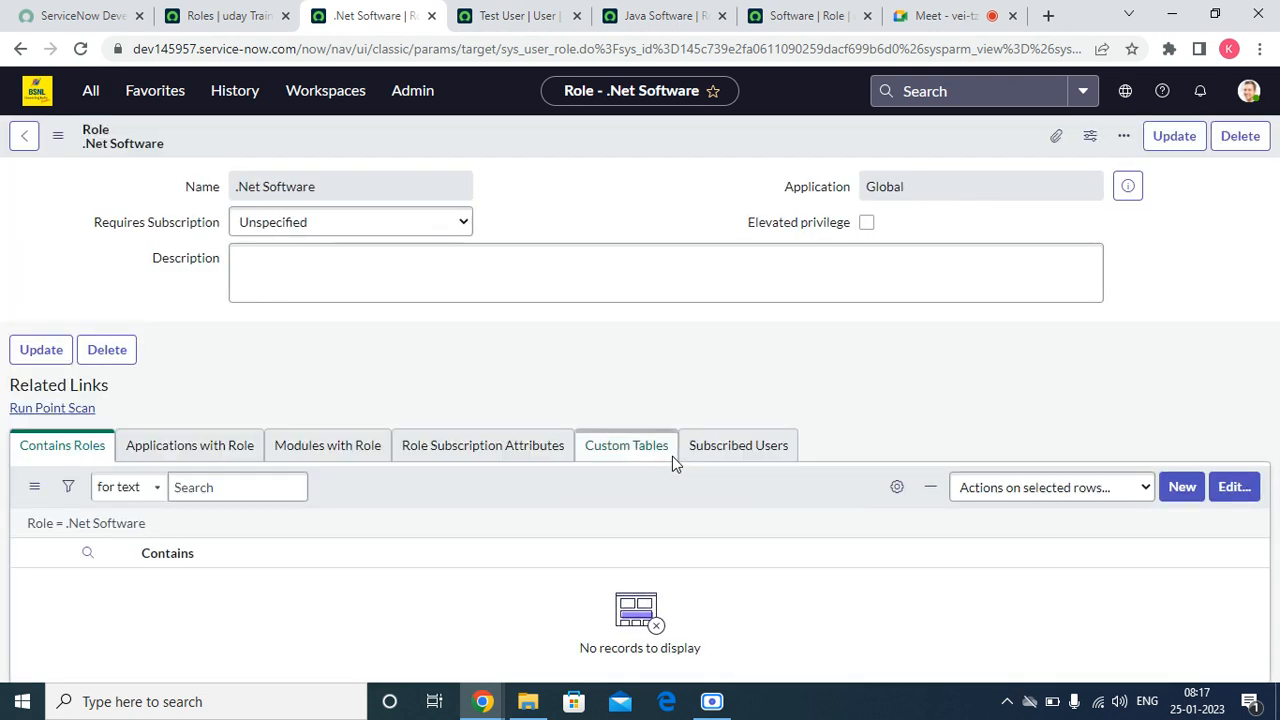
# Step: Remove the Software role from the test user's roles and save the change
pyautogui.click(509, 15)
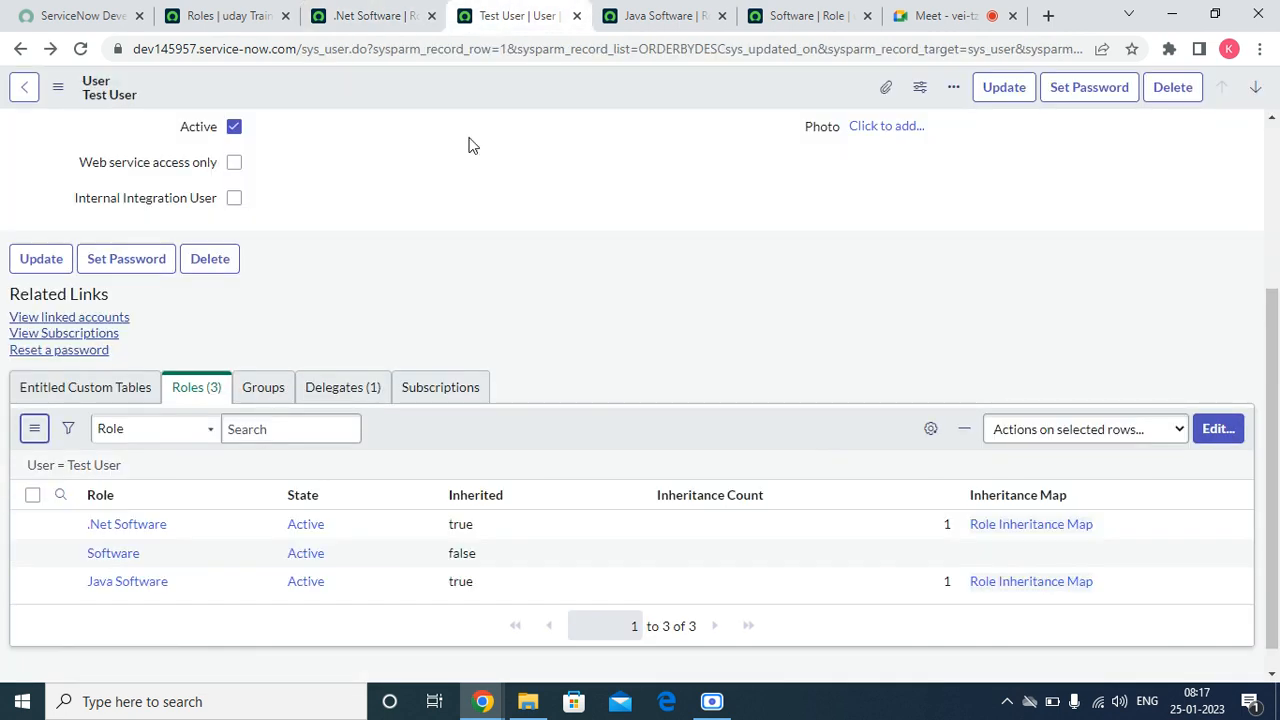
pyautogui.click(1216, 436)
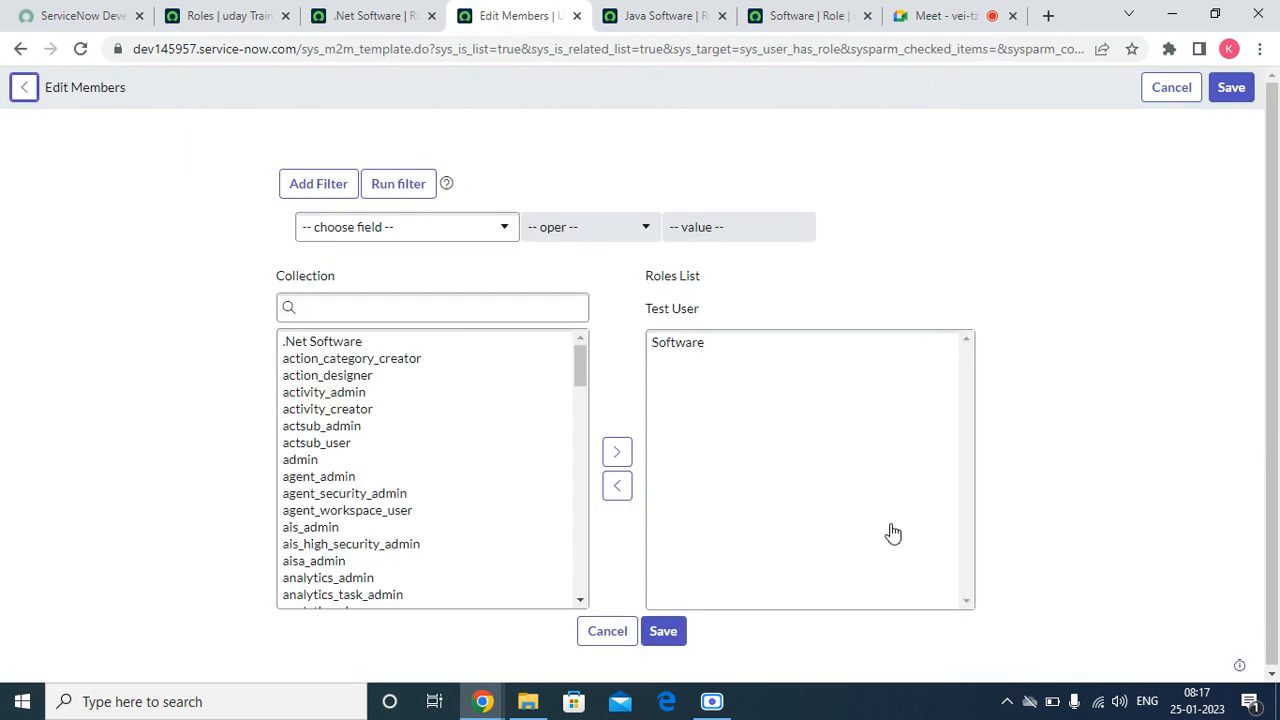
pyautogui.click(663, 344)
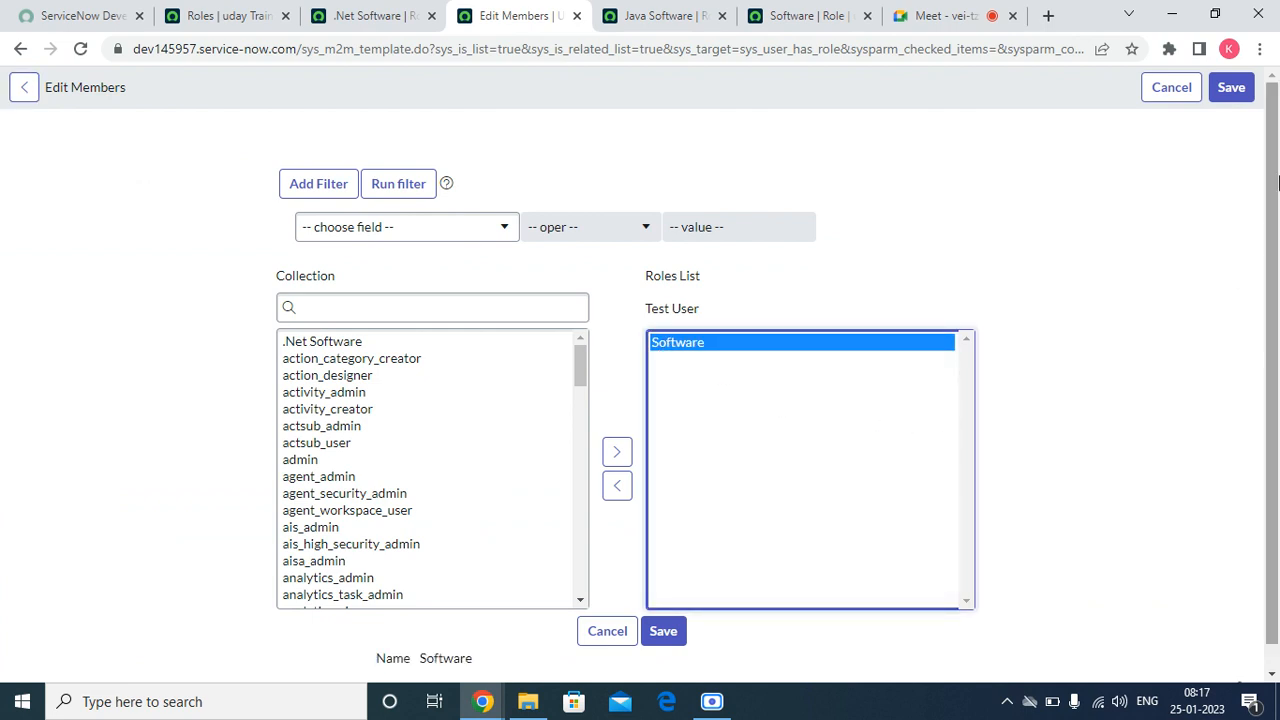
pyautogui.click(620, 490)
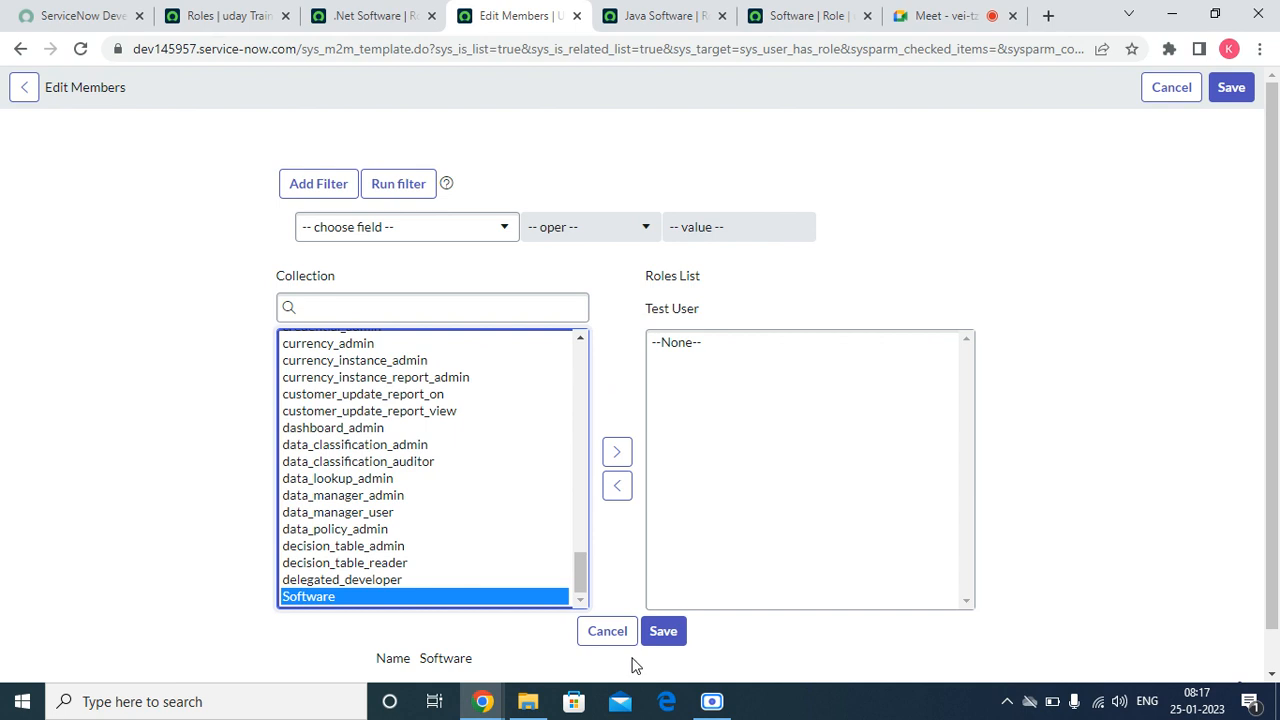
pyautogui.click(660, 637)
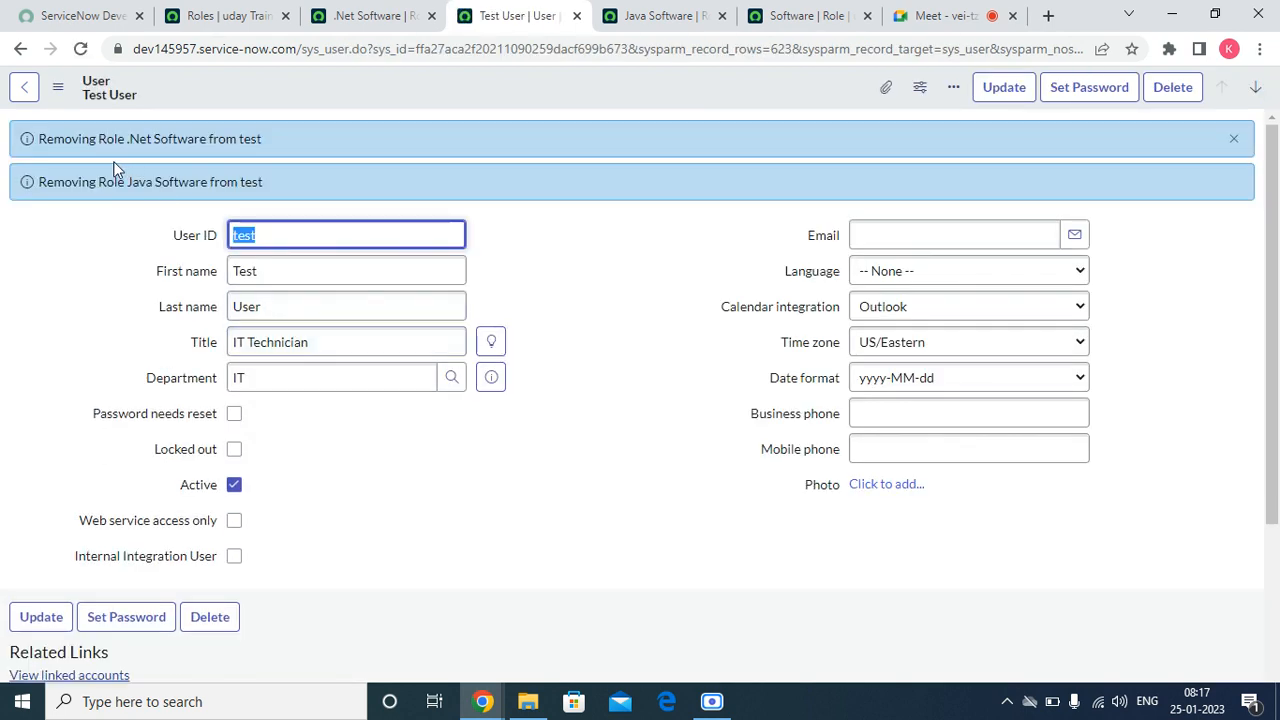
# Step: Read and dismiss the role removal notifications, and refresh the test user's roles list
pyautogui.moveTo(125, 139); pyautogui.dragTo(160, 183)
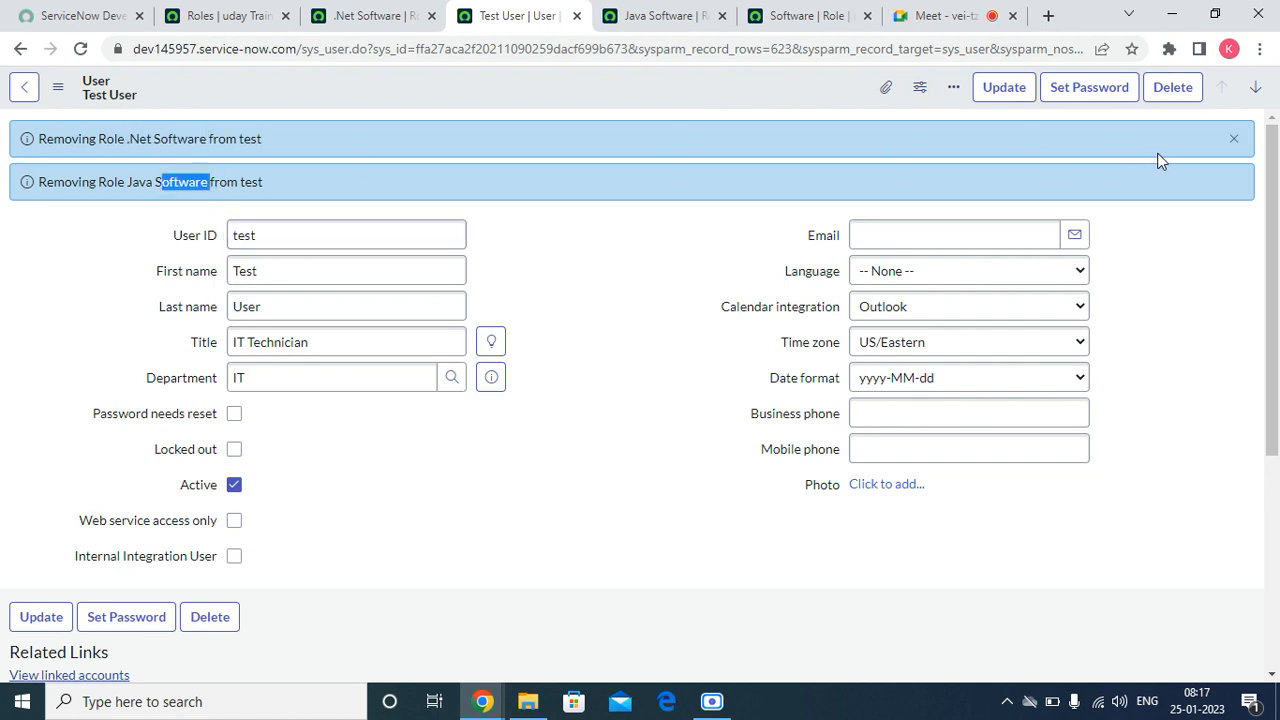
pyautogui.click(1233, 138)
pyautogui.scroll(-3, 451, 471)
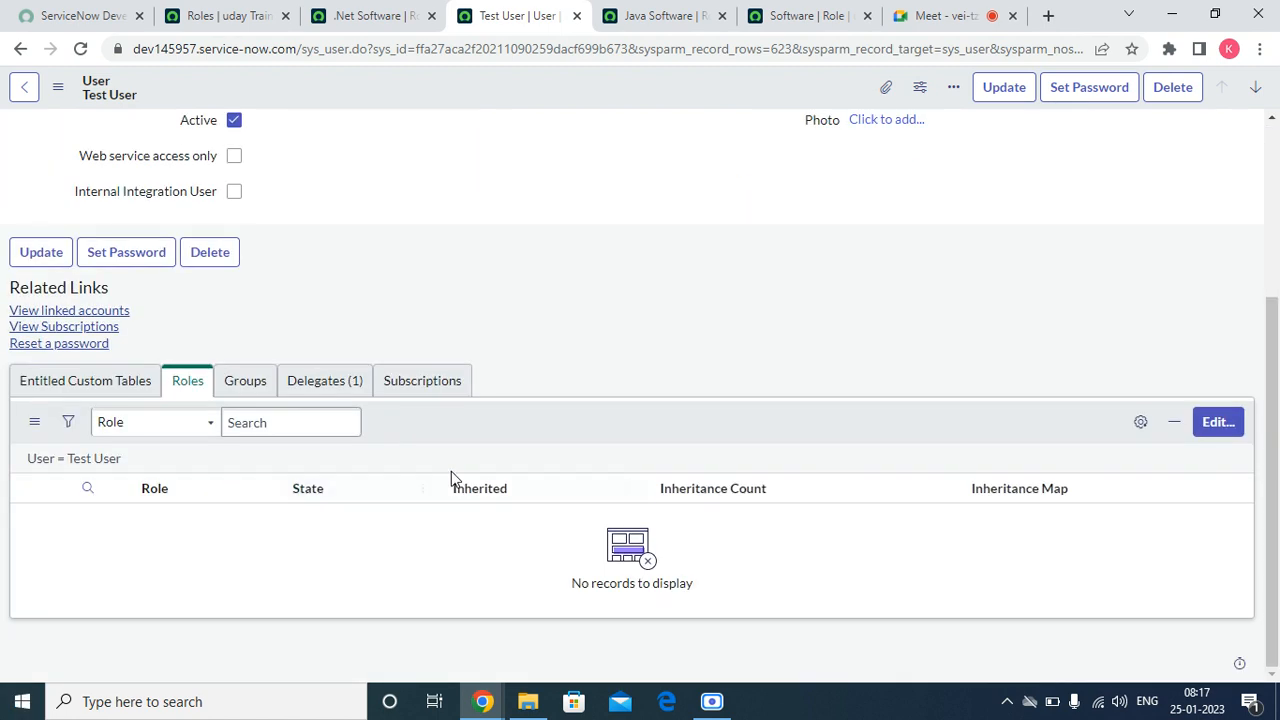
pyautogui.click(36, 422)
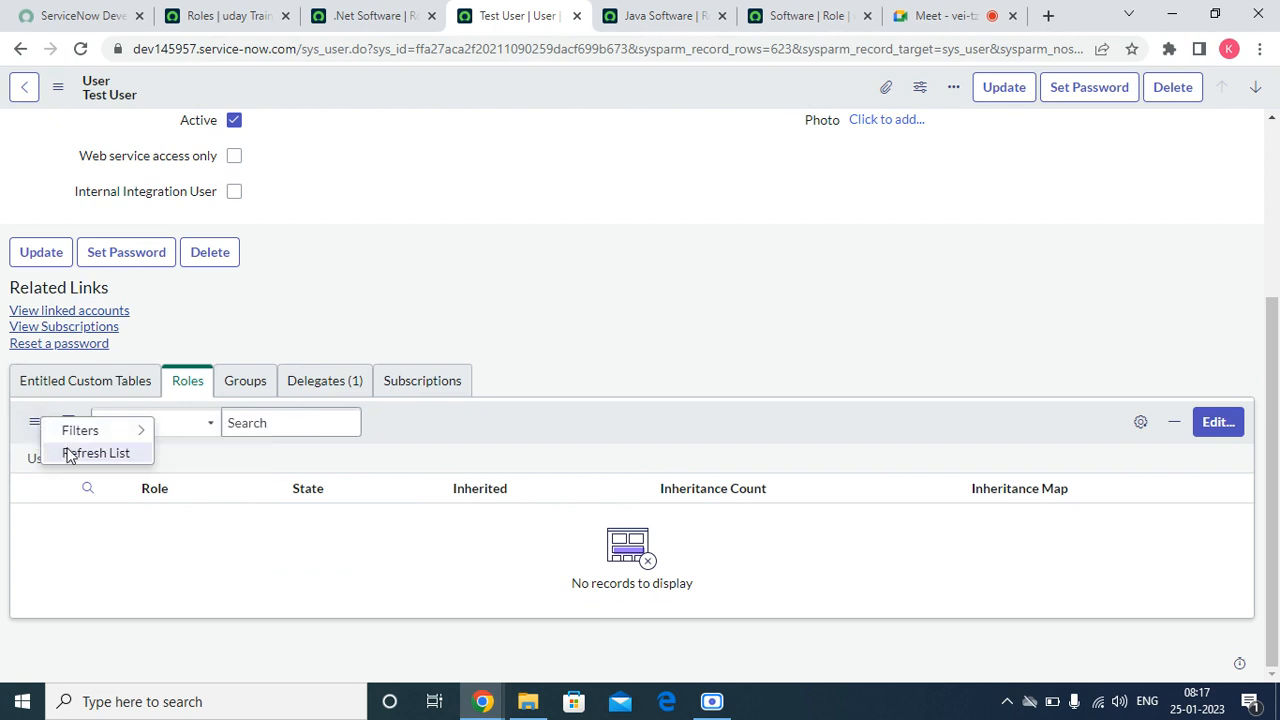
pyautogui.click(68, 455)
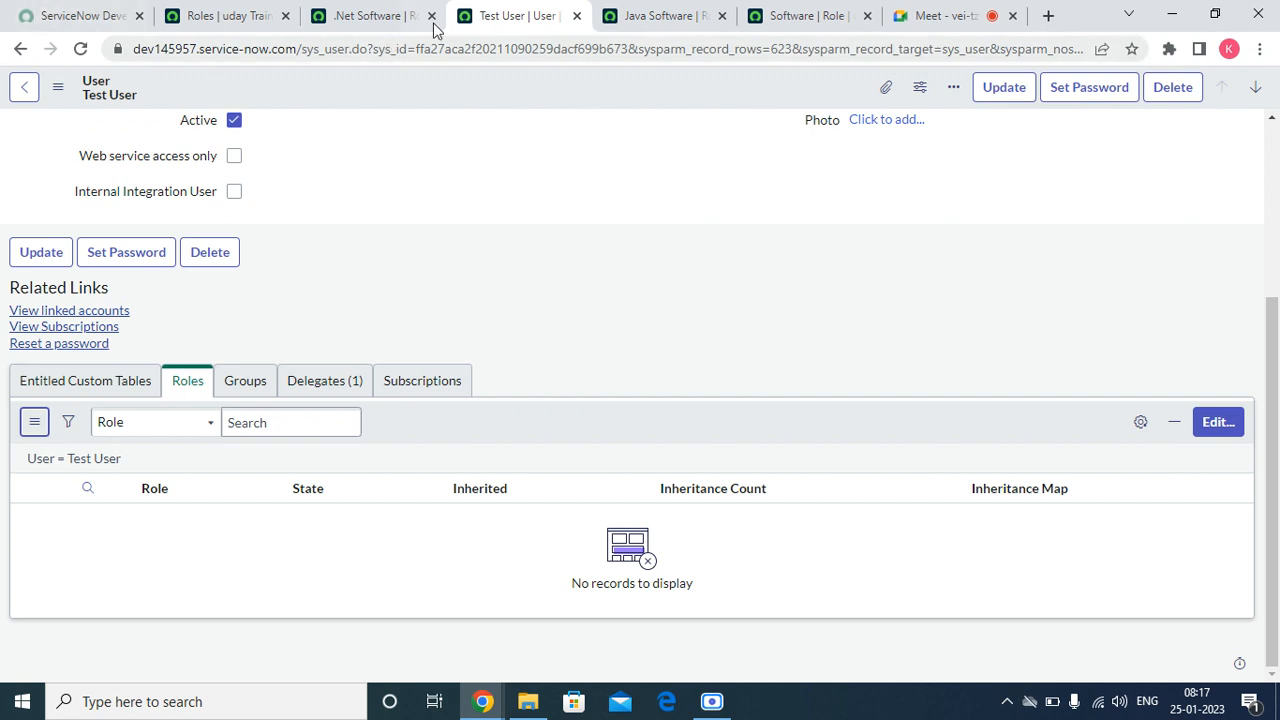
# Step: View the Java Software role's record and dismiss the old notification on it
pyautogui.click(690, 15)
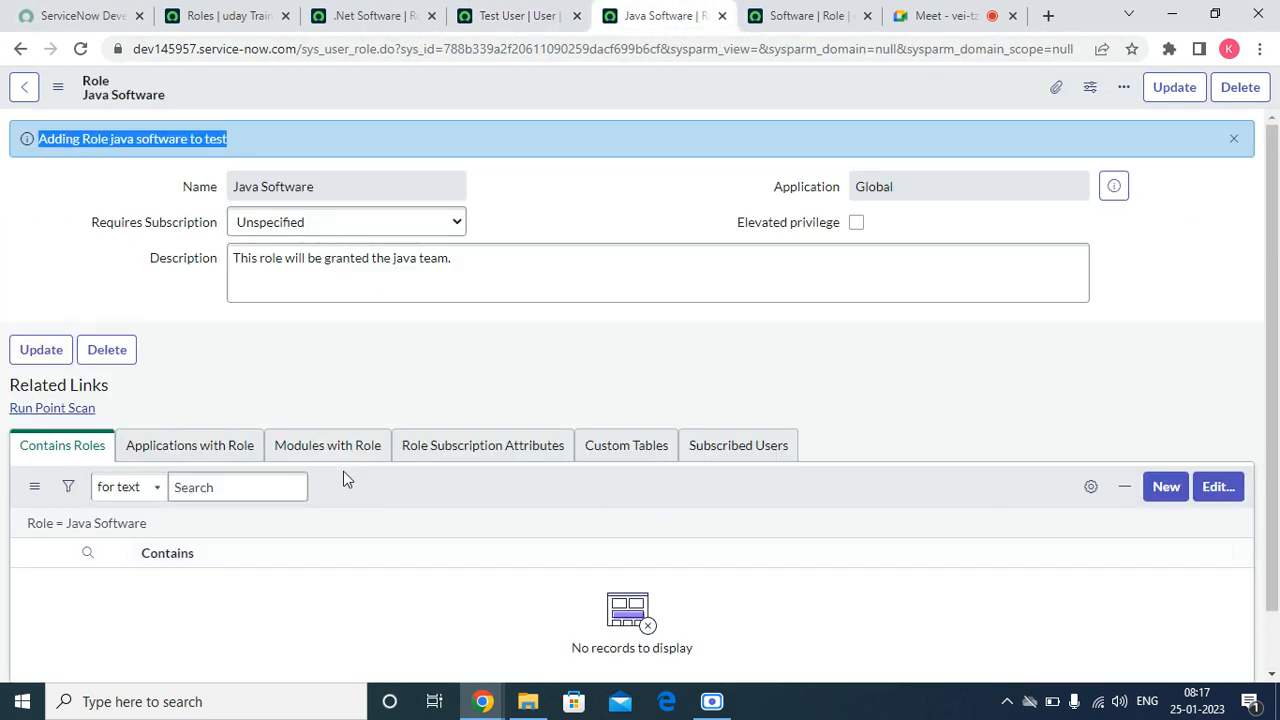
pyautogui.click(1233, 138)
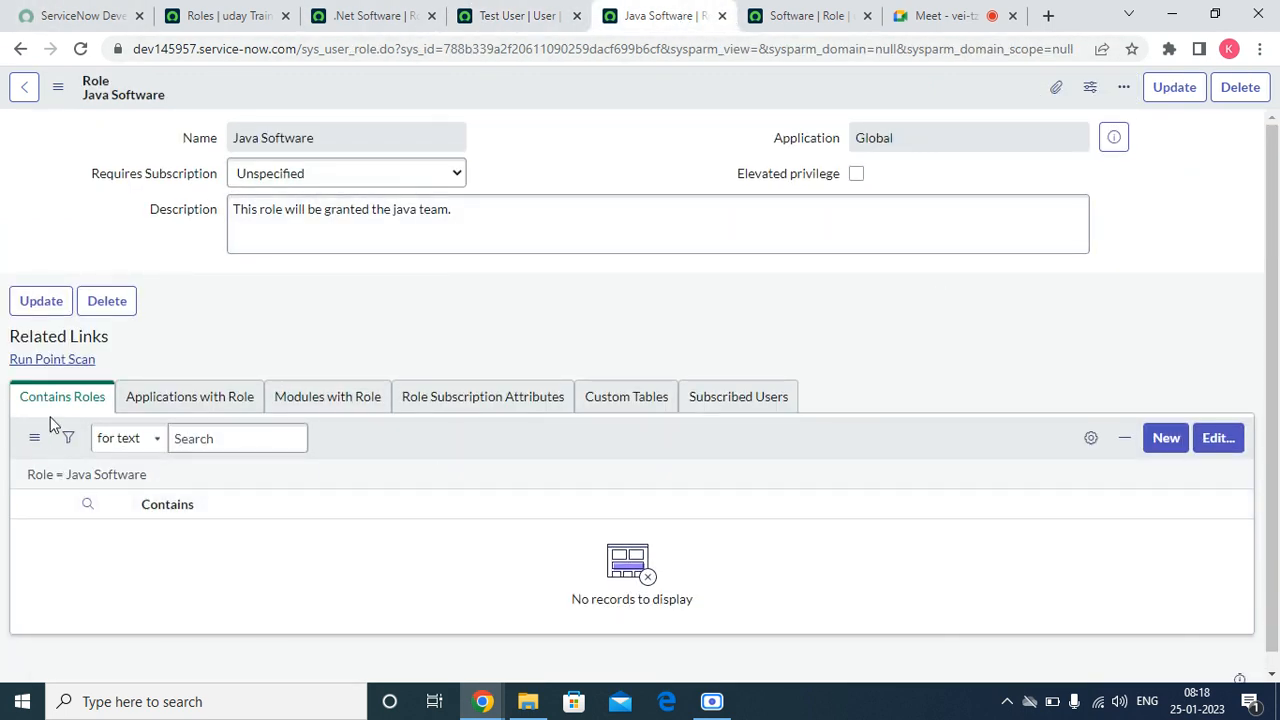
pyautogui.moveTo(323, 137); pyautogui.dragTo(229, 137)
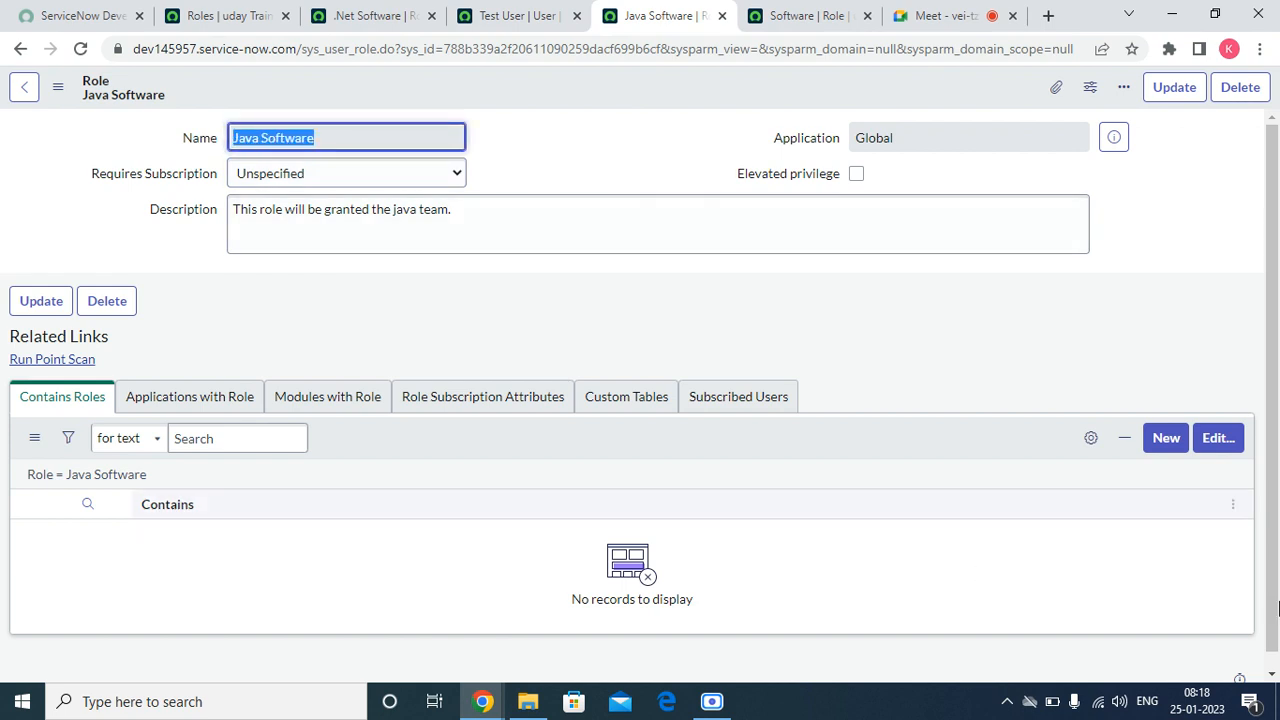
# Step: Create a new role named Core Java from the Java Software role's contained roles list and submit it
pyautogui.click(1160, 438)
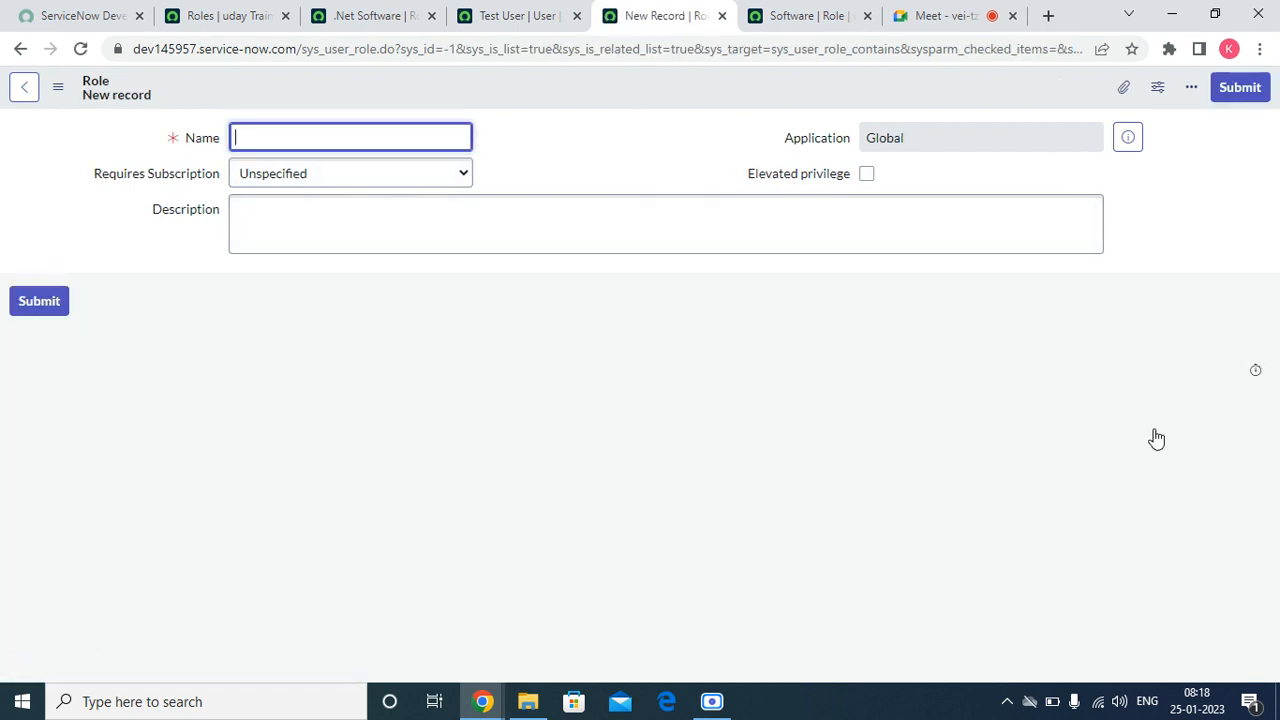
pyautogui.write('Core Java')
pyautogui.click(1238, 88)
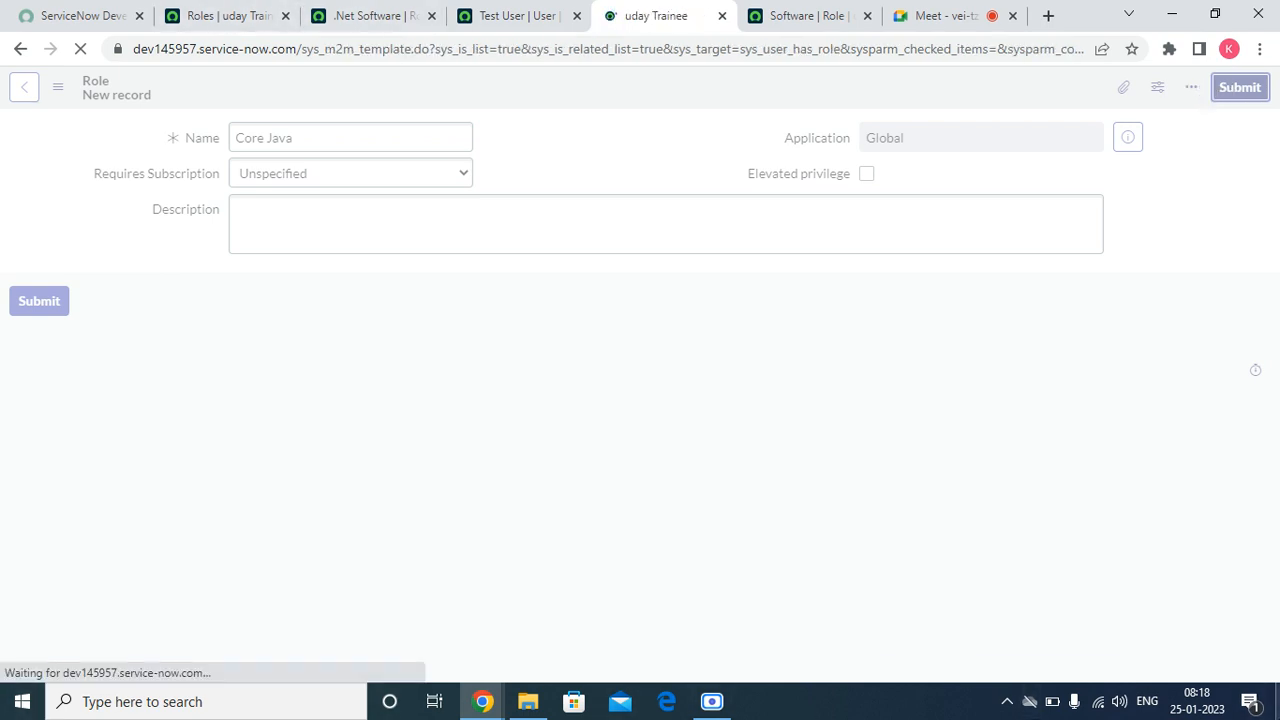
# Step: Cancel editing the test user's roles, and open Java Software from the Software role to view its contained roles
pyautogui.moveTo(1278, 703)
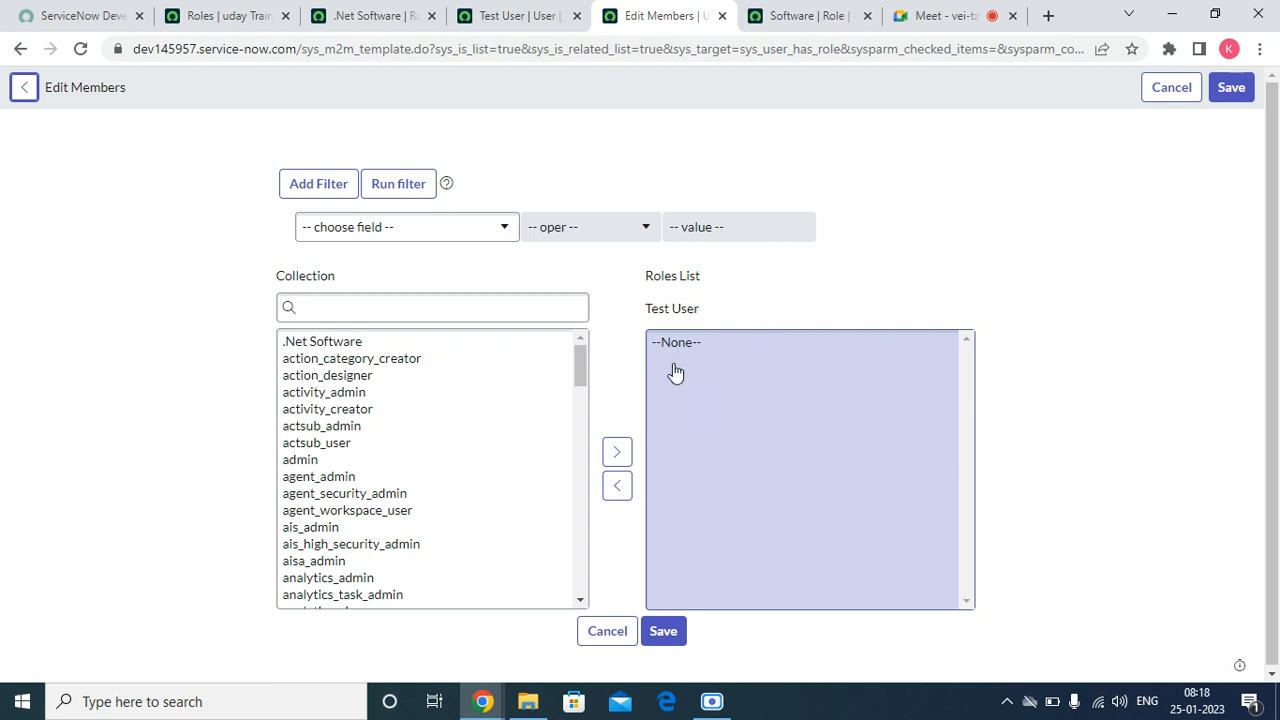
pyautogui.click(608, 631)
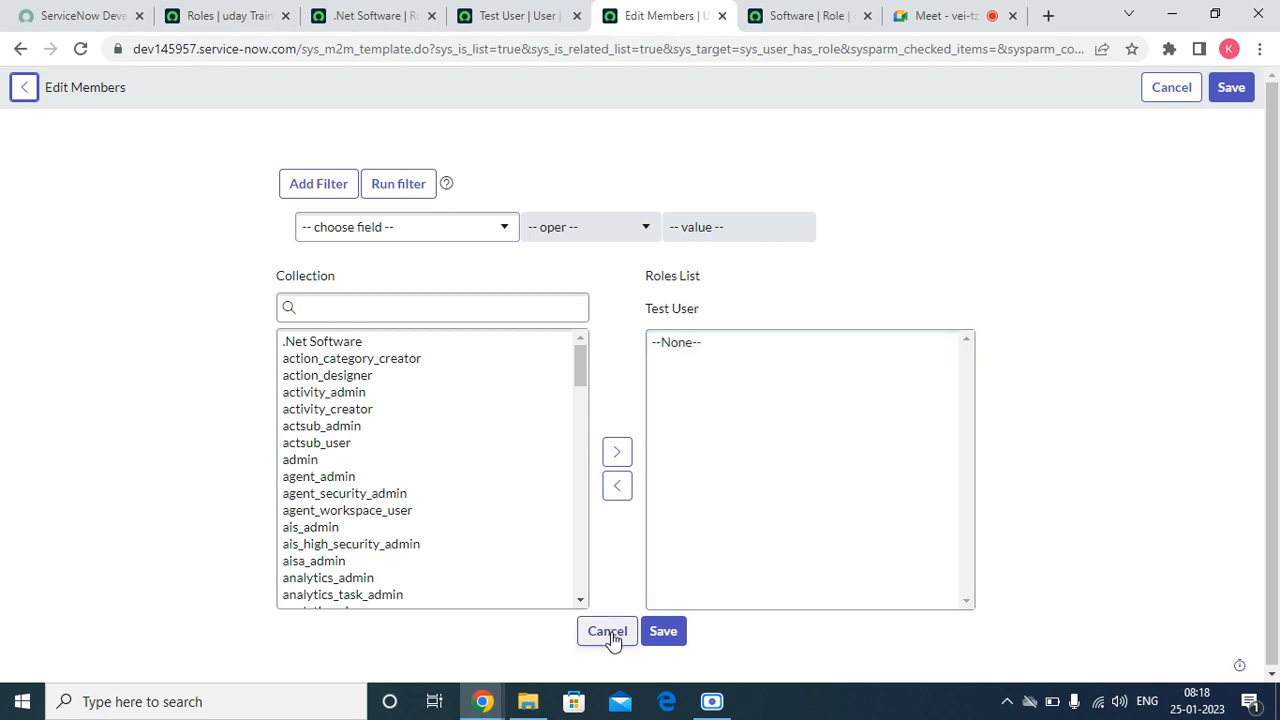
pyautogui.click(511, 25)
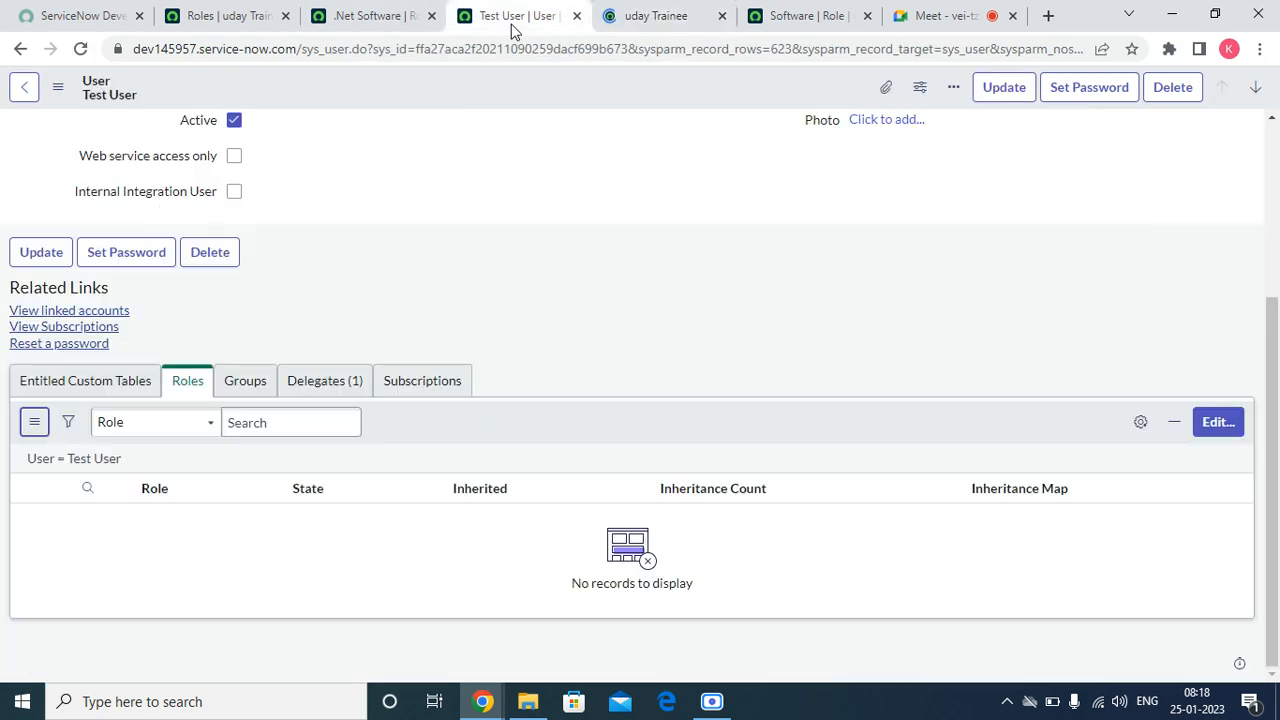
pyautogui.click(652, 16)
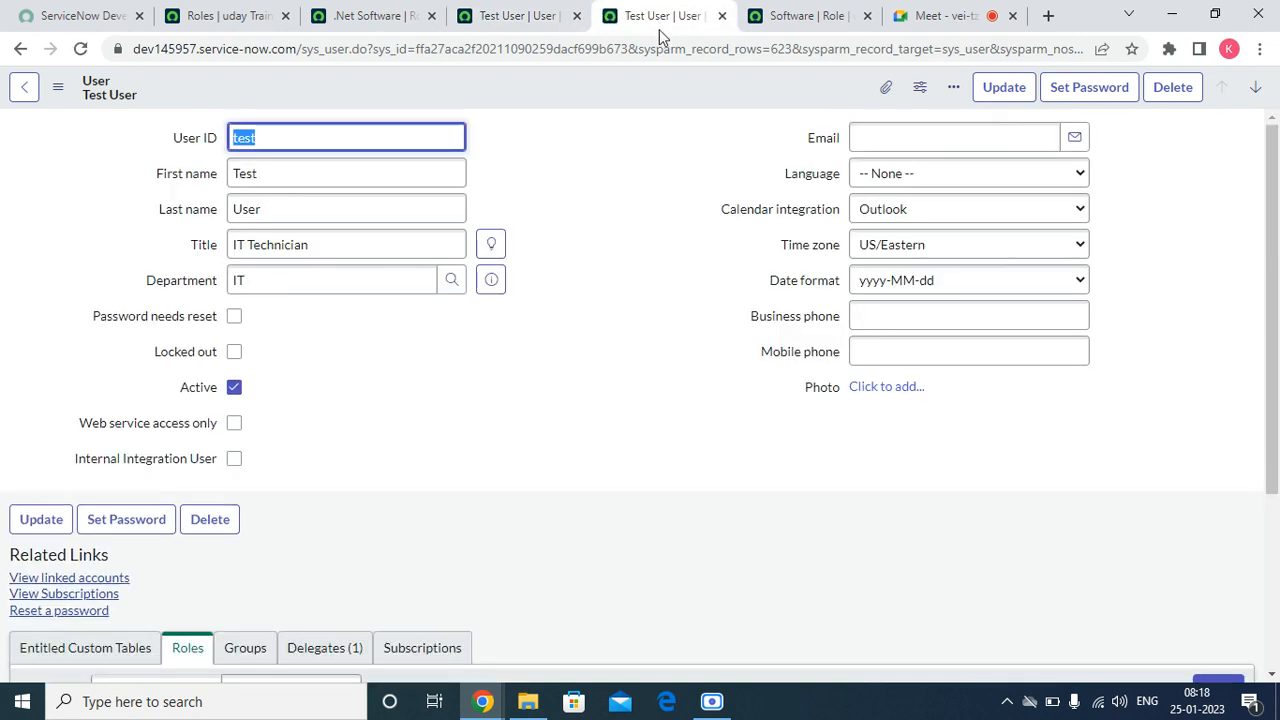
pyautogui.click(760, 16)
pyautogui.click(100, 553)
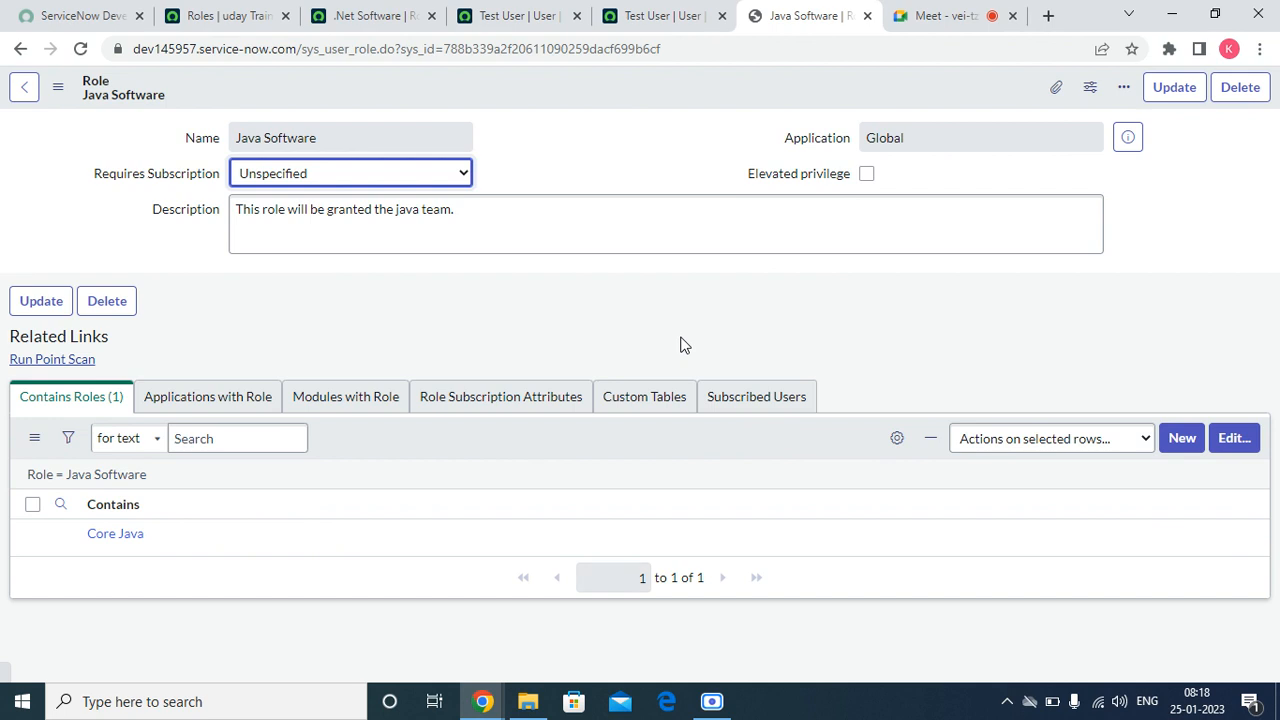
# Step: Close the duplicate test user page, then add the Core Java role to the test user's roles list and save
pyautogui.click(652, 16)
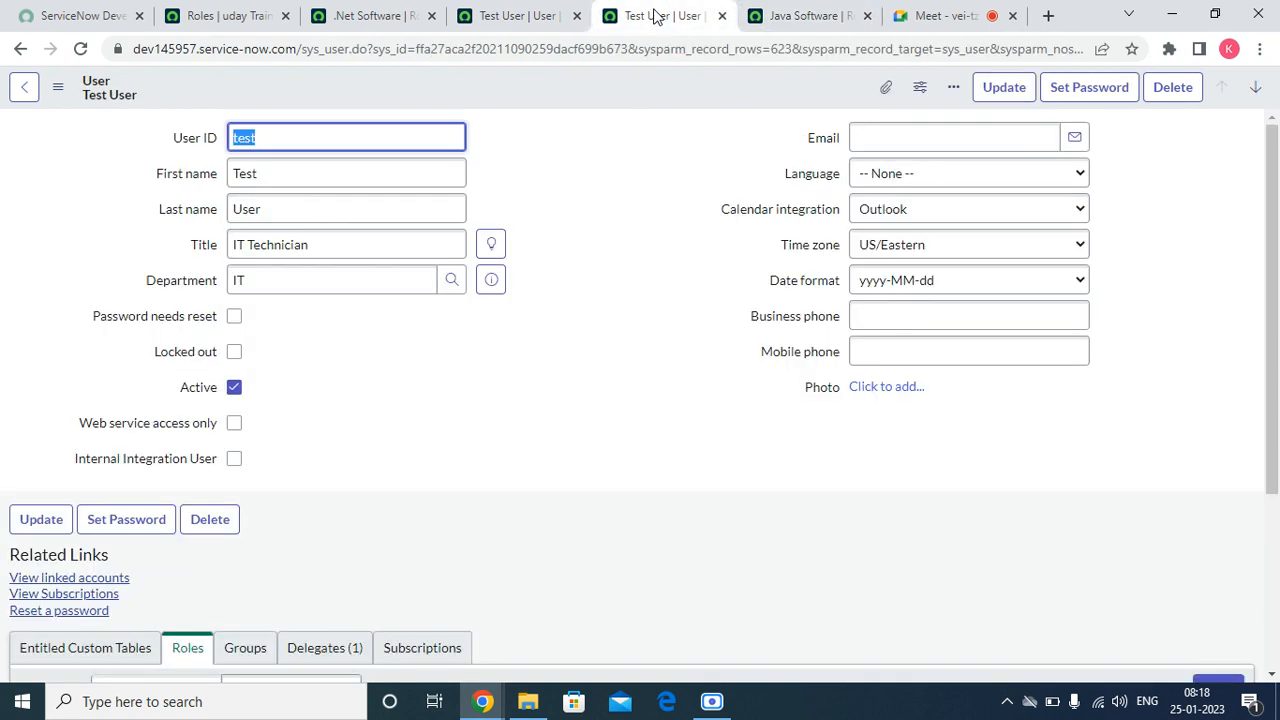
pyautogui.click(722, 16)
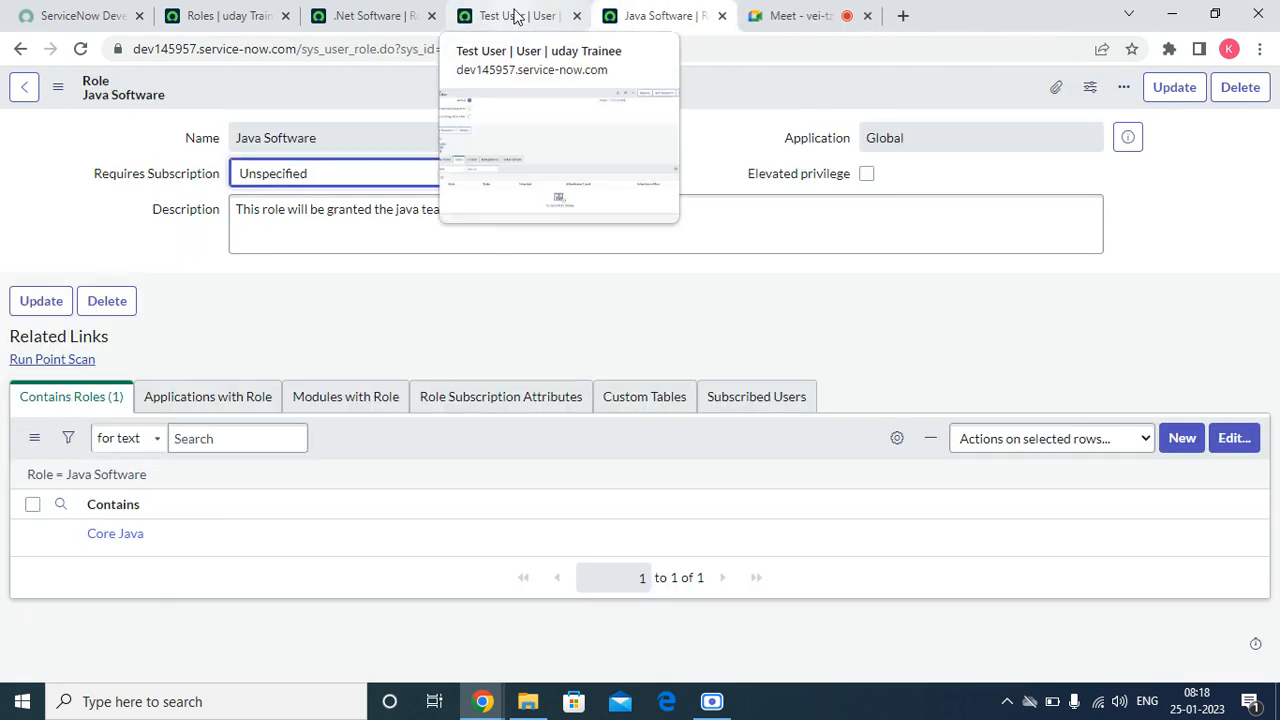
pyautogui.click(515, 16)
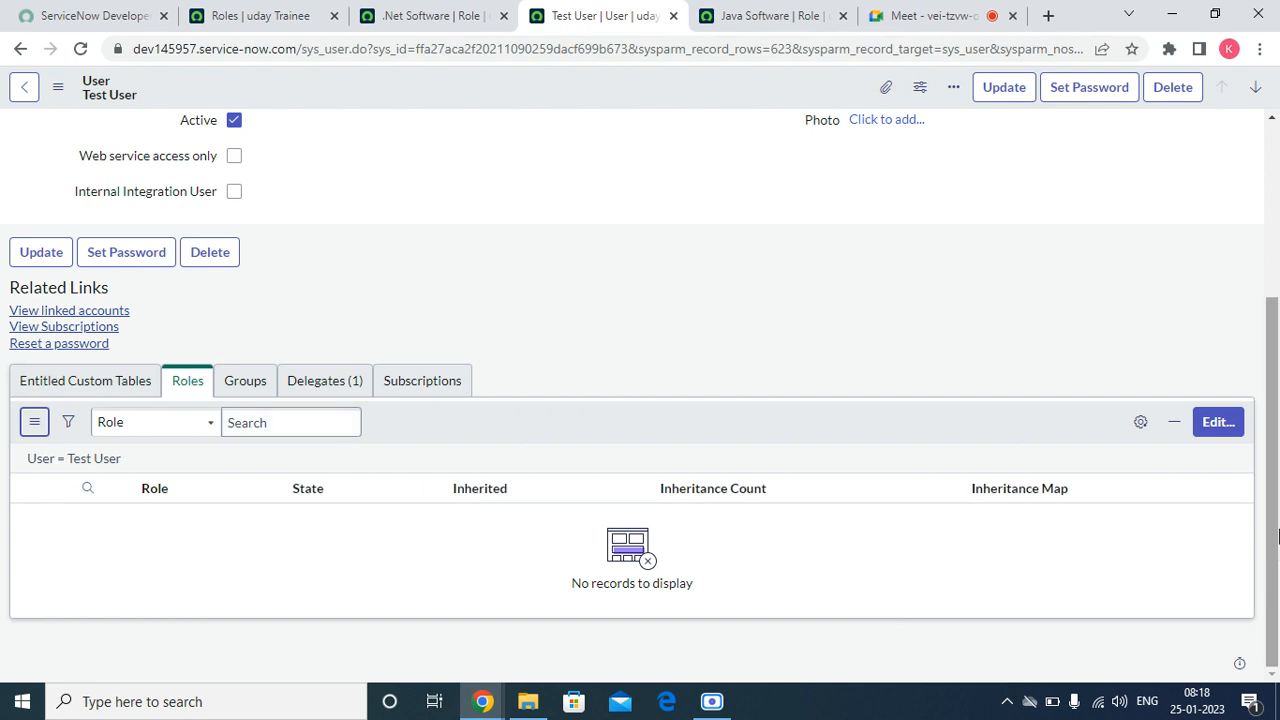
pyautogui.click(1219, 424)
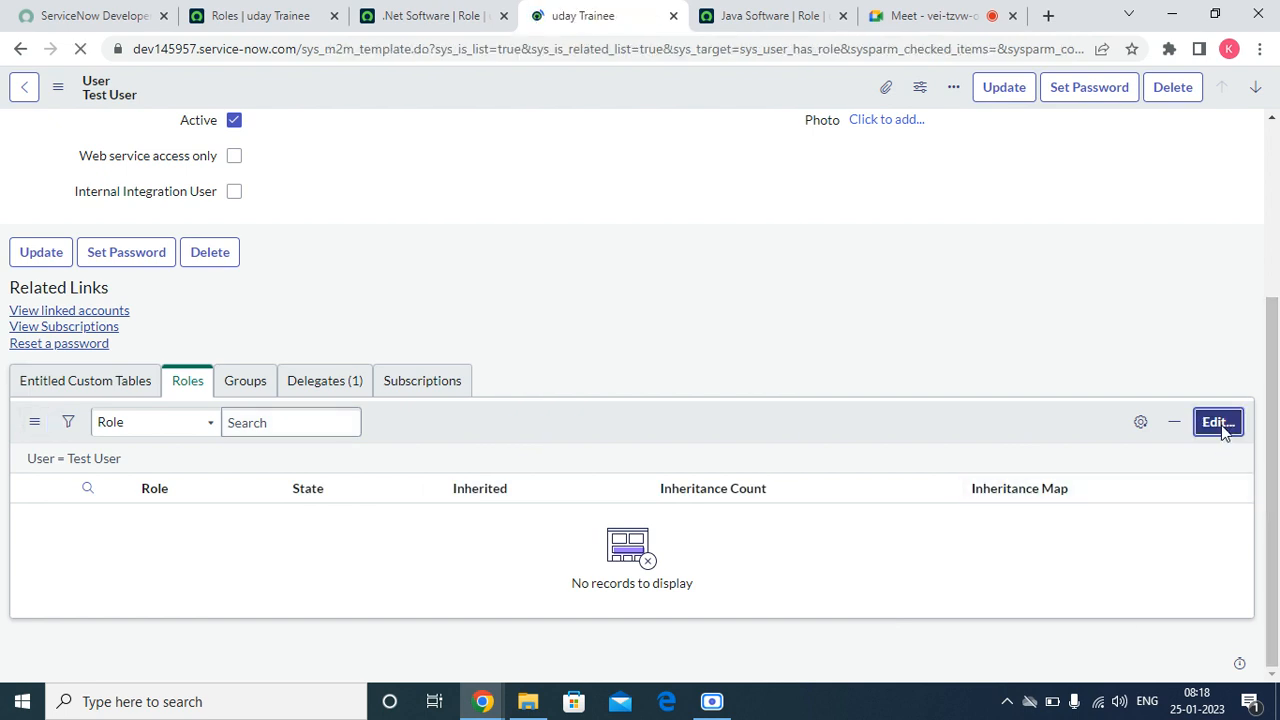
pyautogui.click(382, 308)
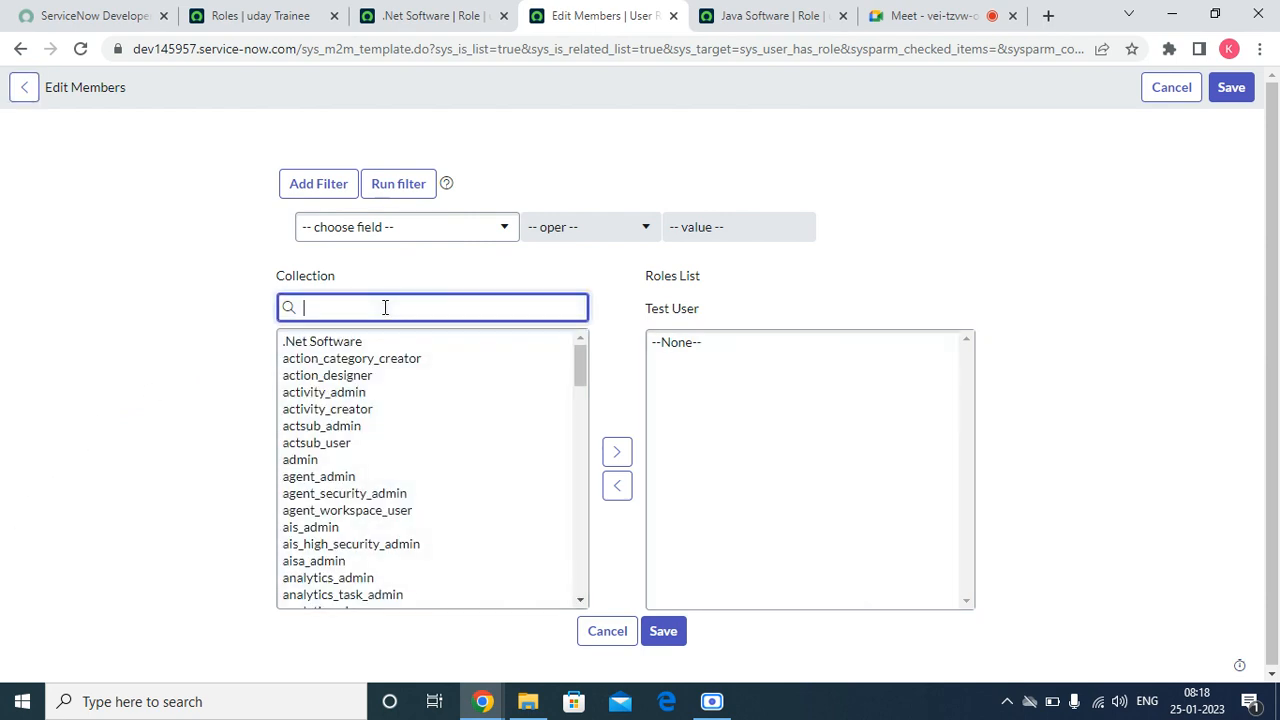
pyautogui.write('co')
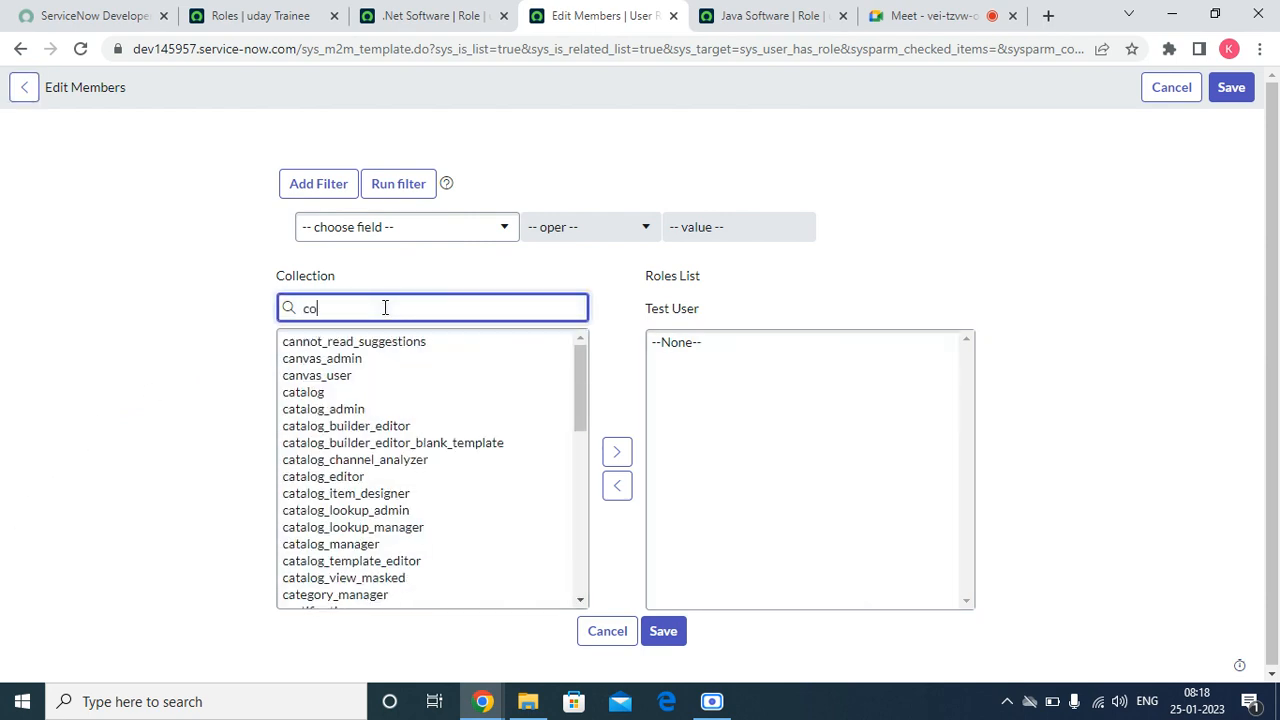
pyautogui.write('r')
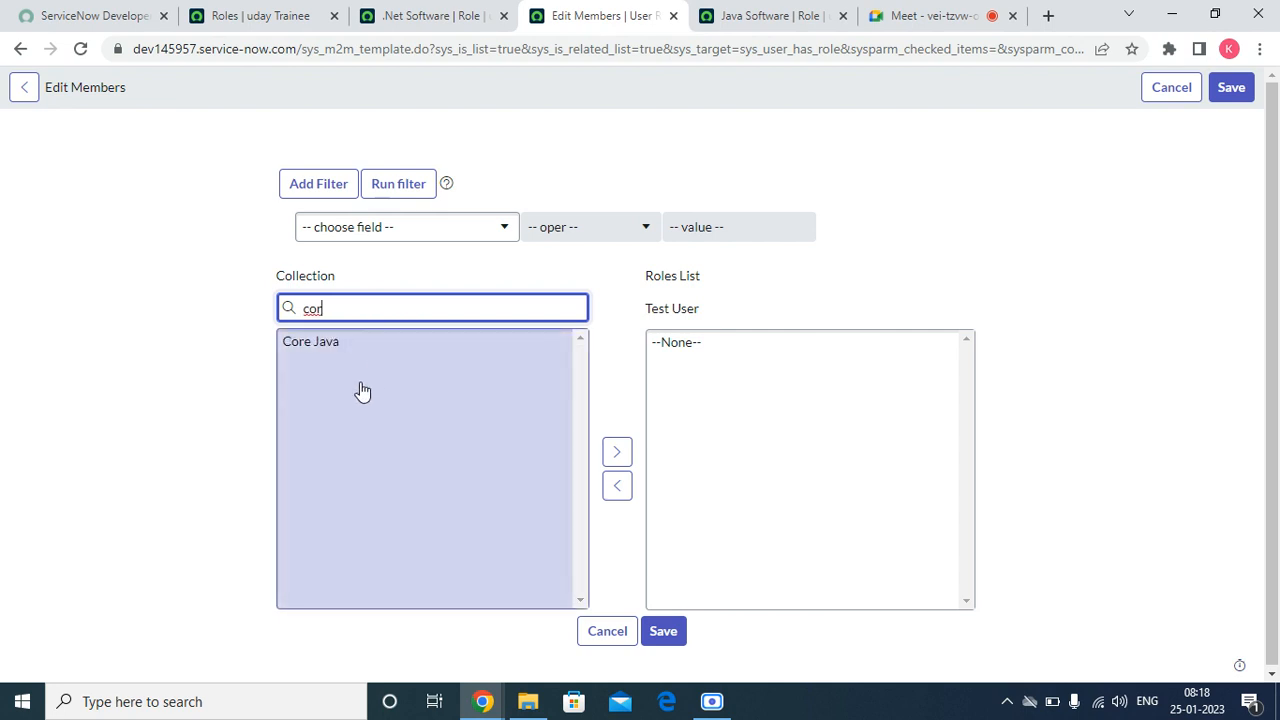
pyautogui.click(325, 345)
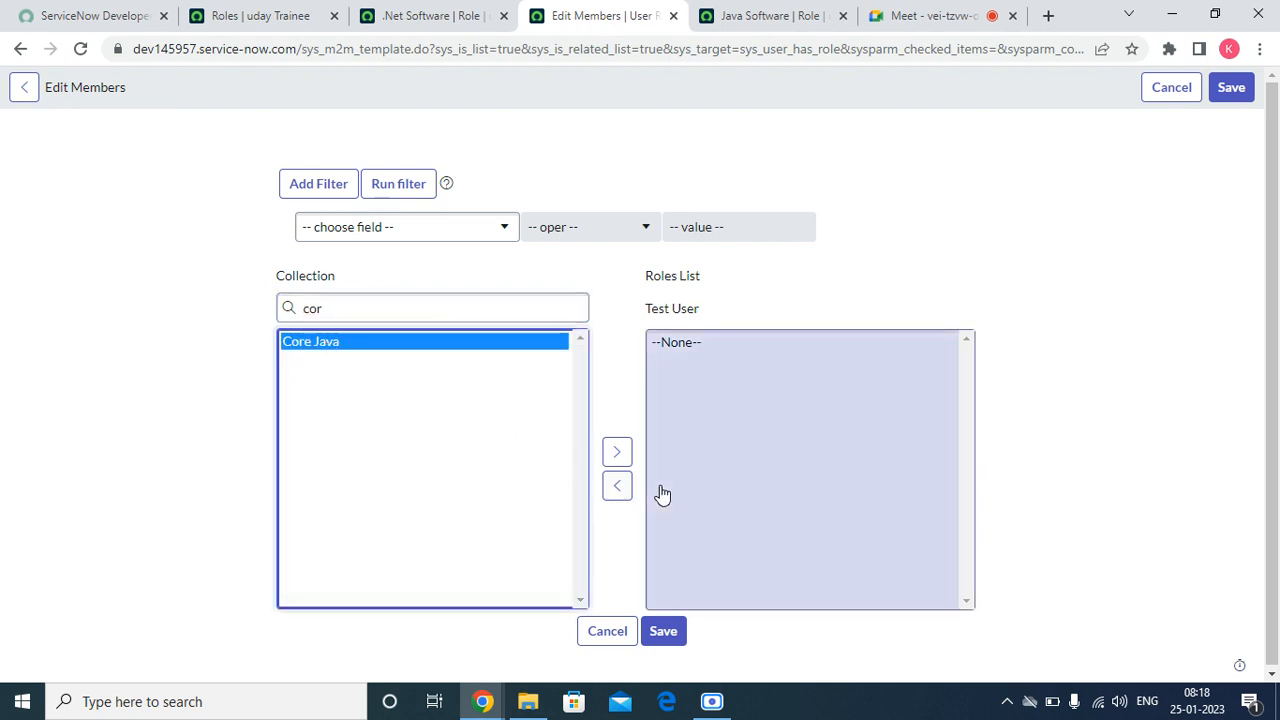
pyautogui.click(615, 456)
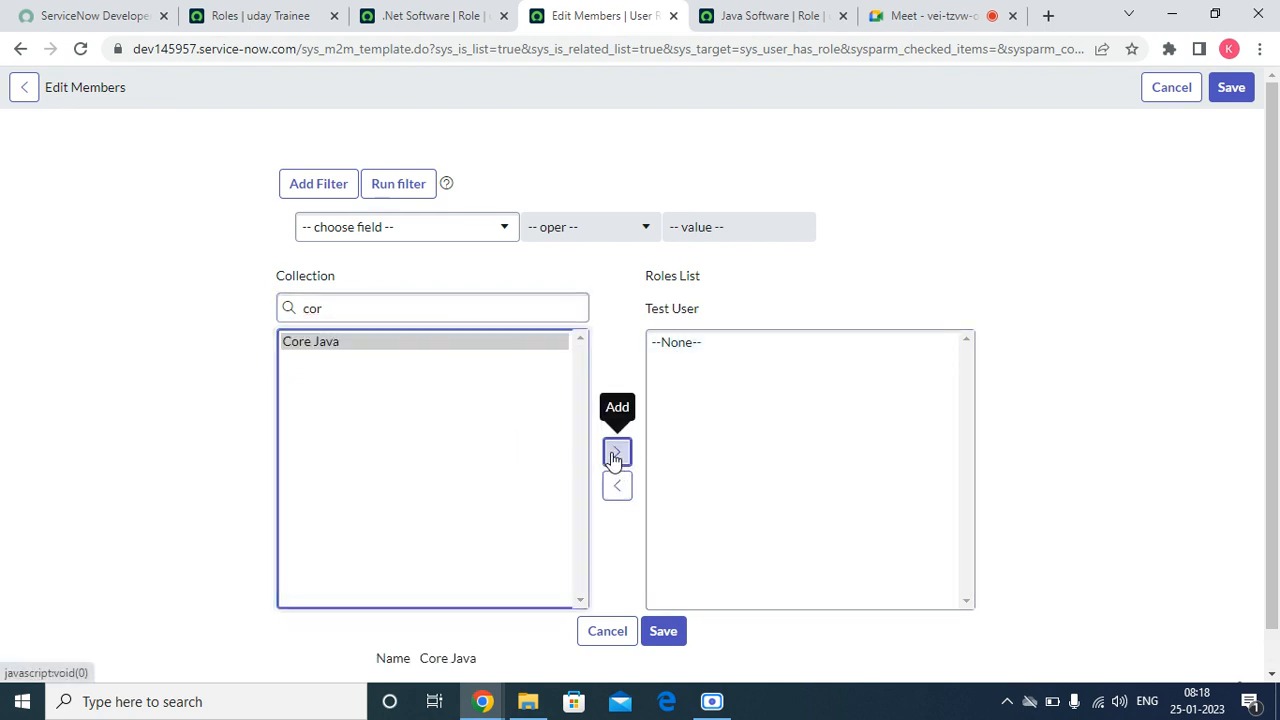
pyautogui.click(668, 632)
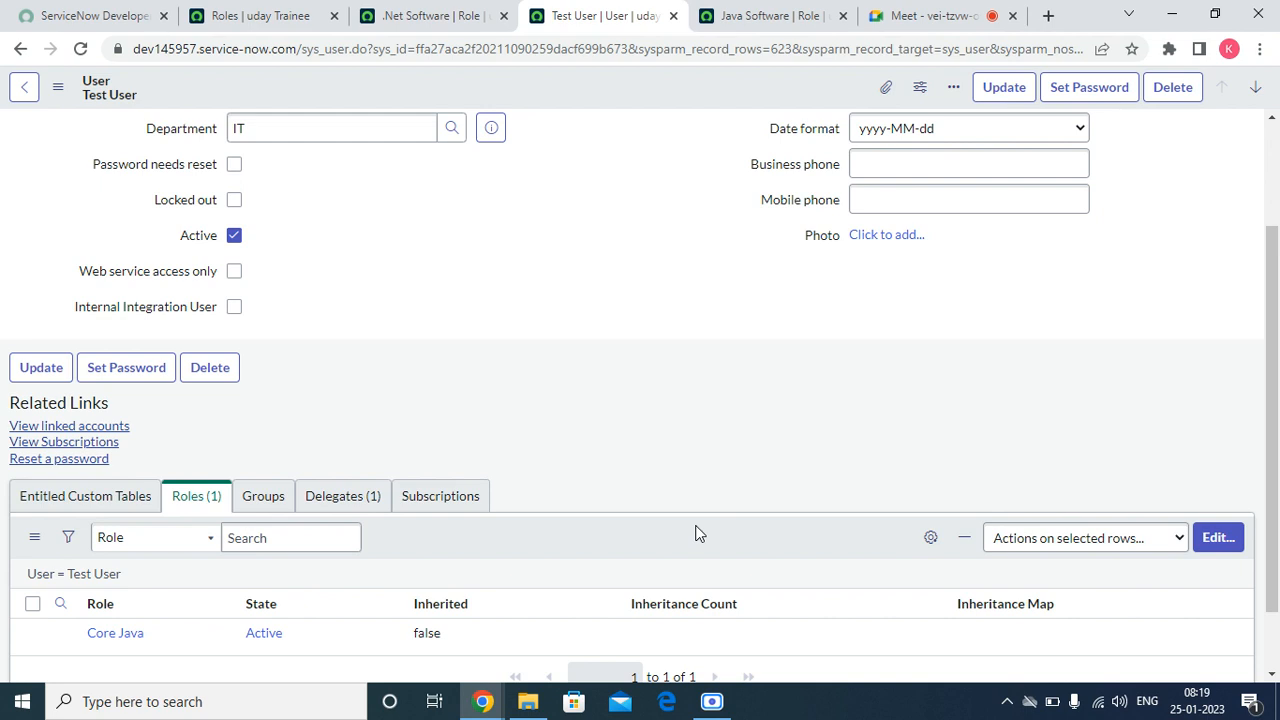
# Step: Replace the test user's Core Java role with Java Software, save, and dismiss the notification to view the roles list
pyautogui.click(1214, 539)
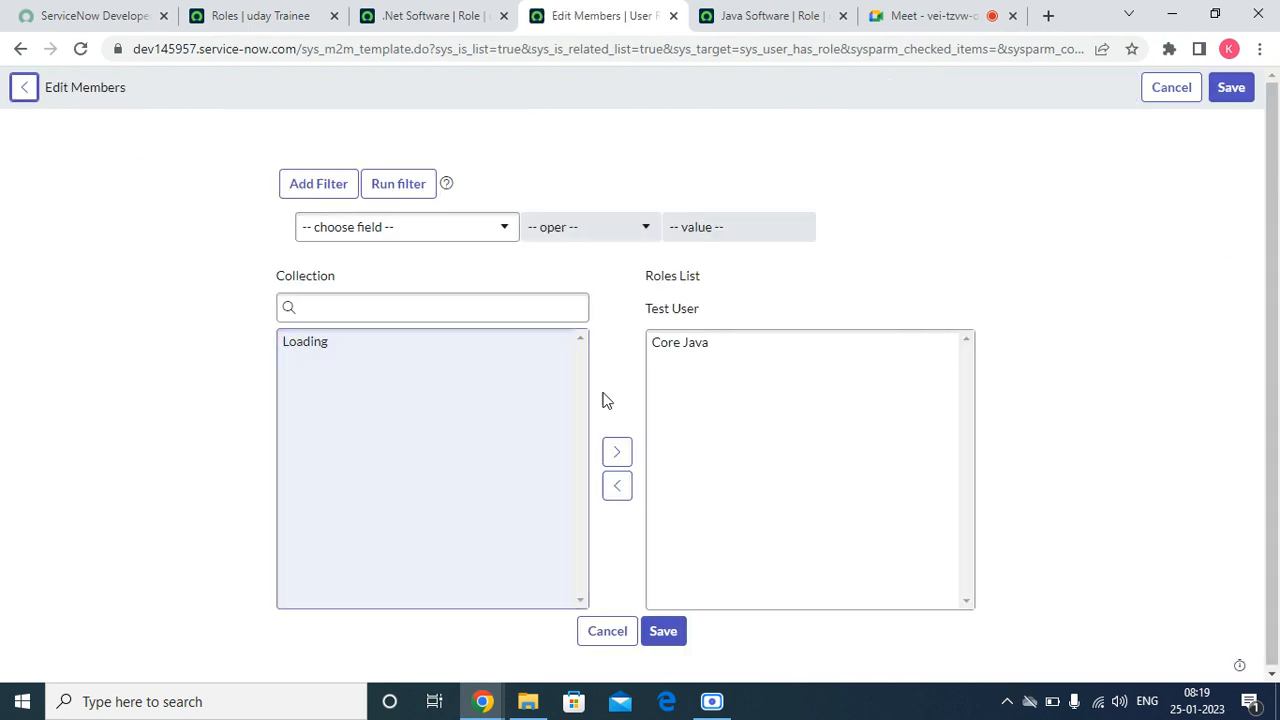
pyautogui.doubleClick(663, 352)
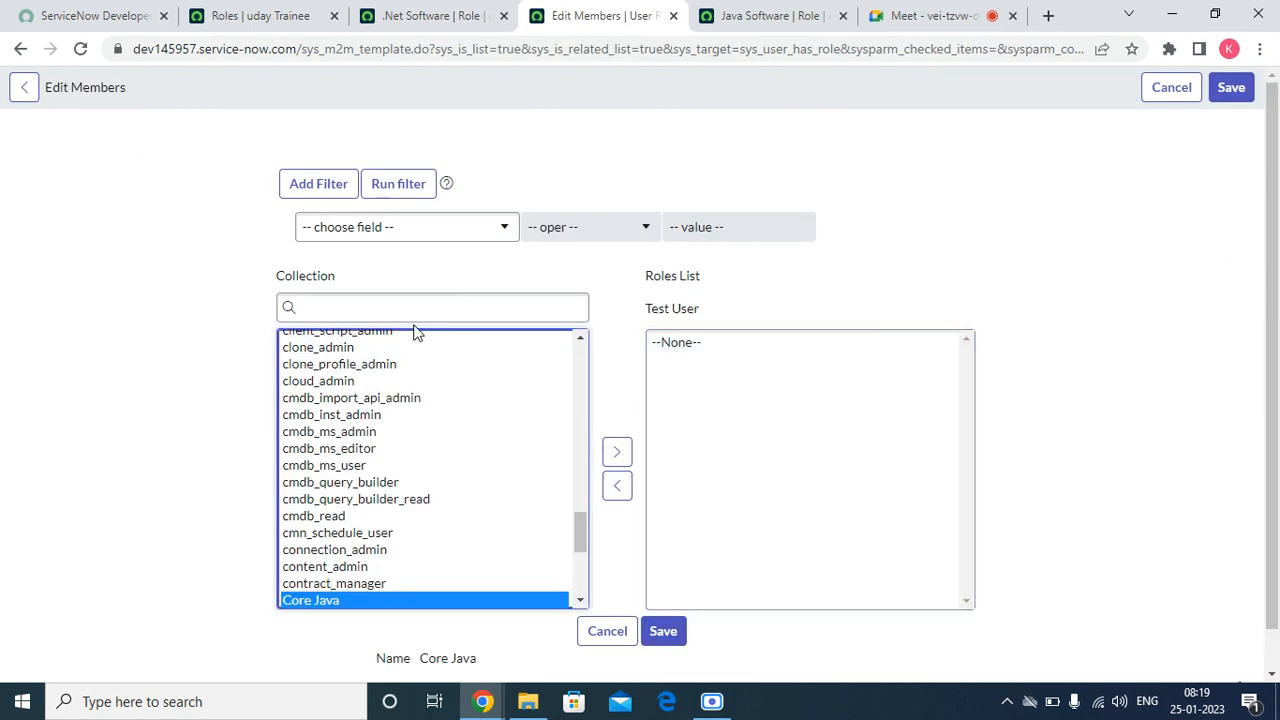
pyautogui.click(396, 302)
pyautogui.write('java')
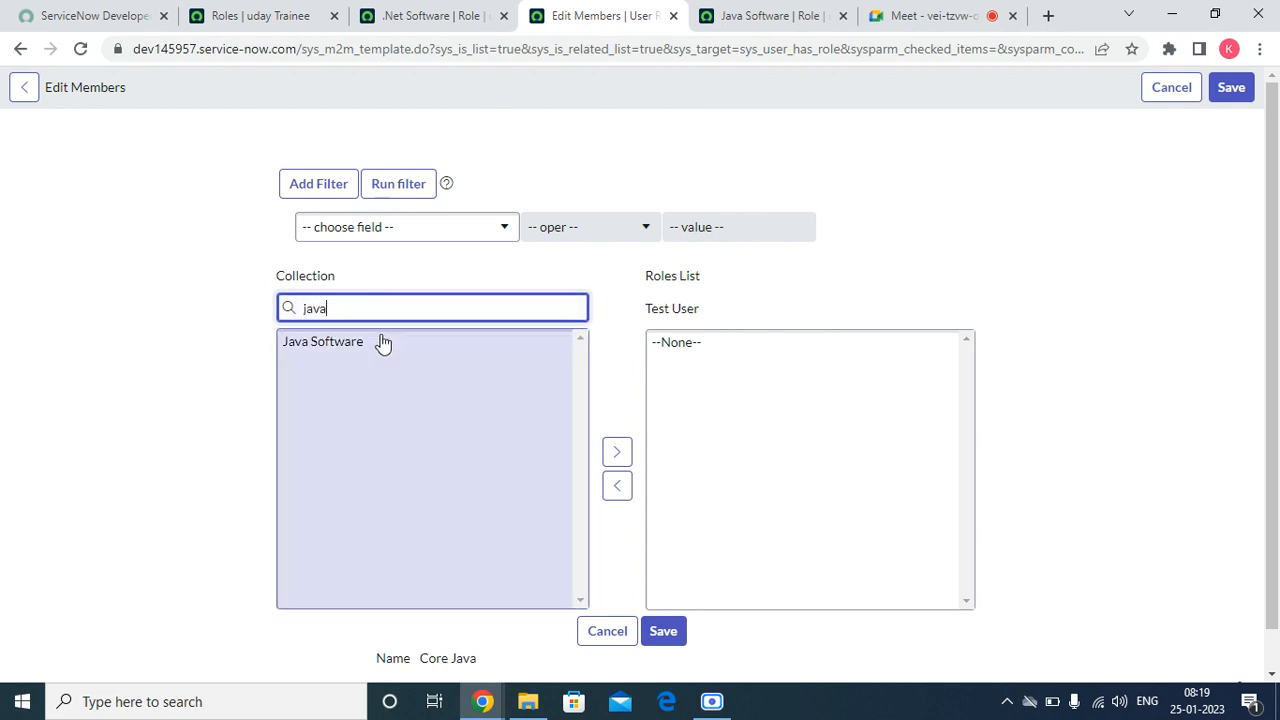
pyautogui.doubleClick(380, 341)
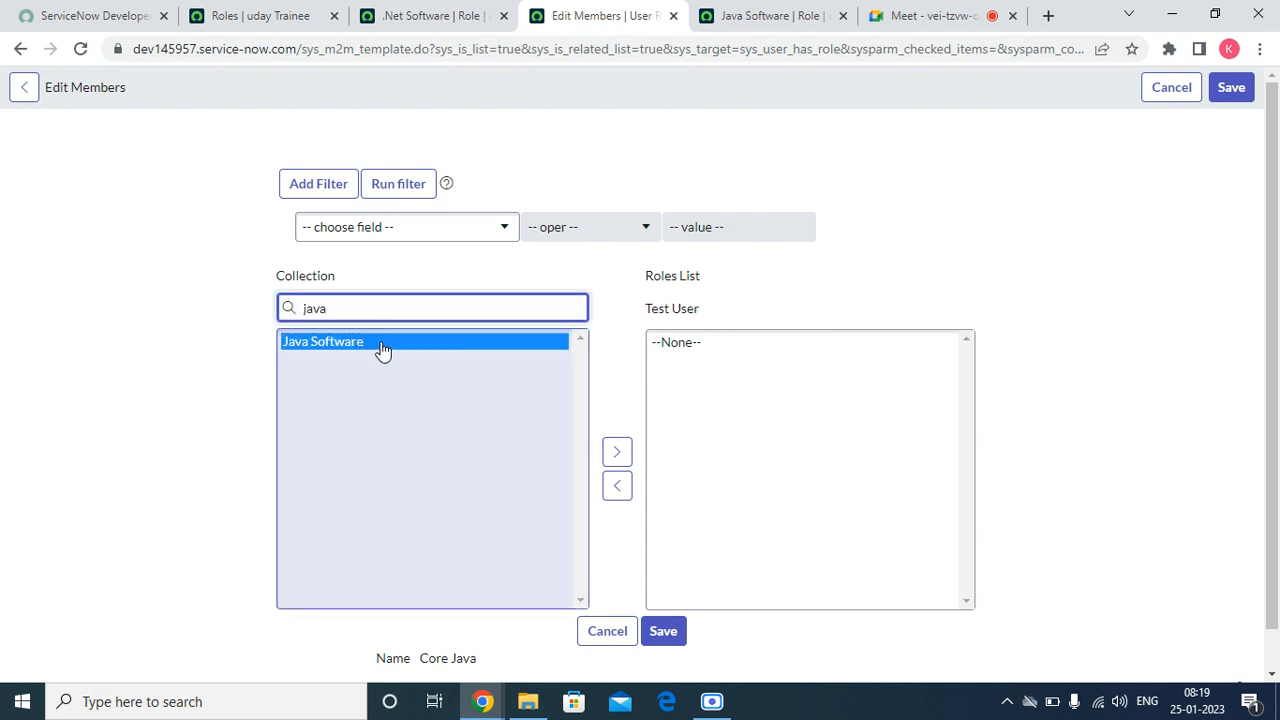
pyautogui.click(1231, 87)
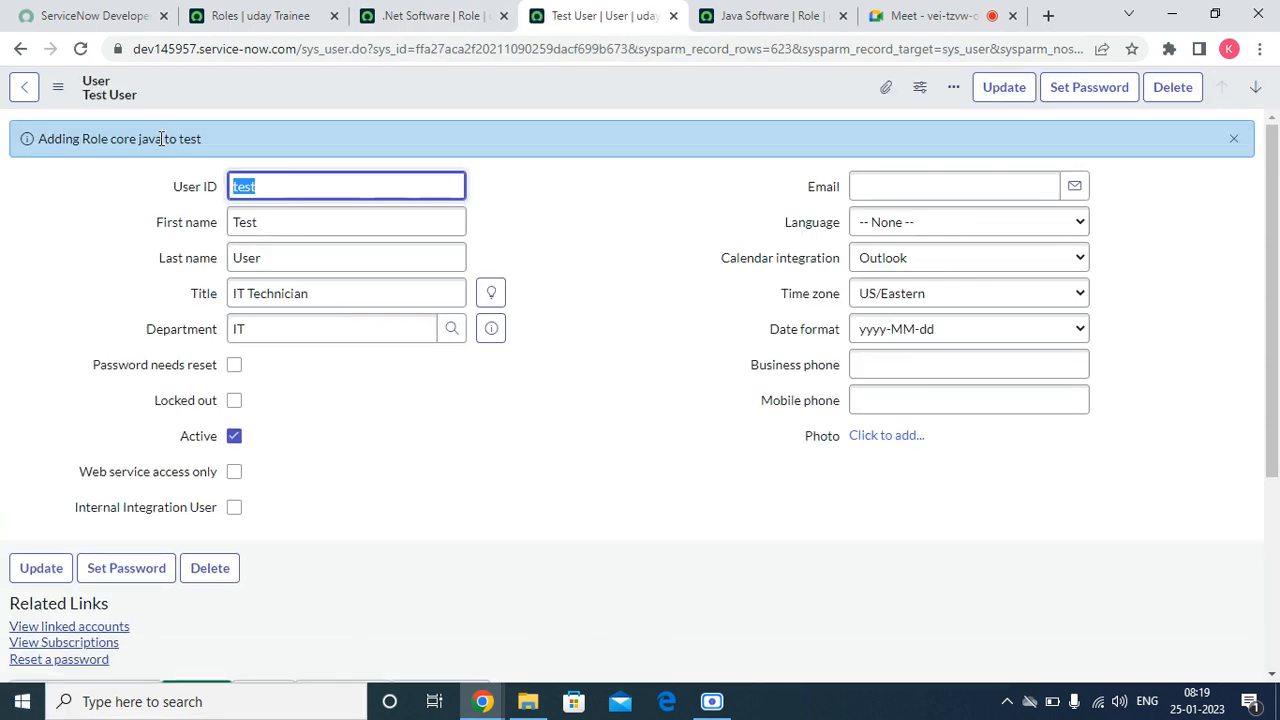
pyautogui.click(1234, 139)
pyautogui.scroll(-3, 388, 427)
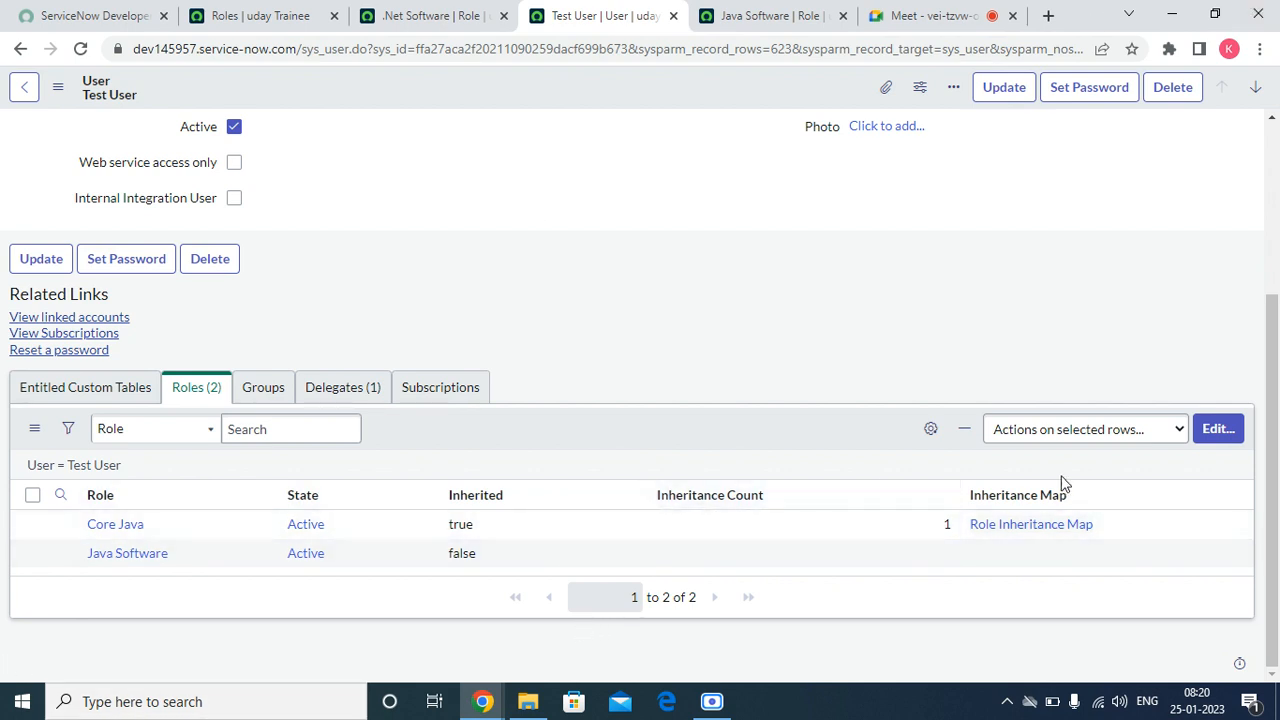
# Step: Remove the Java Software role from the test user, save, and dismiss the removal notification
pyautogui.click(1232, 432)
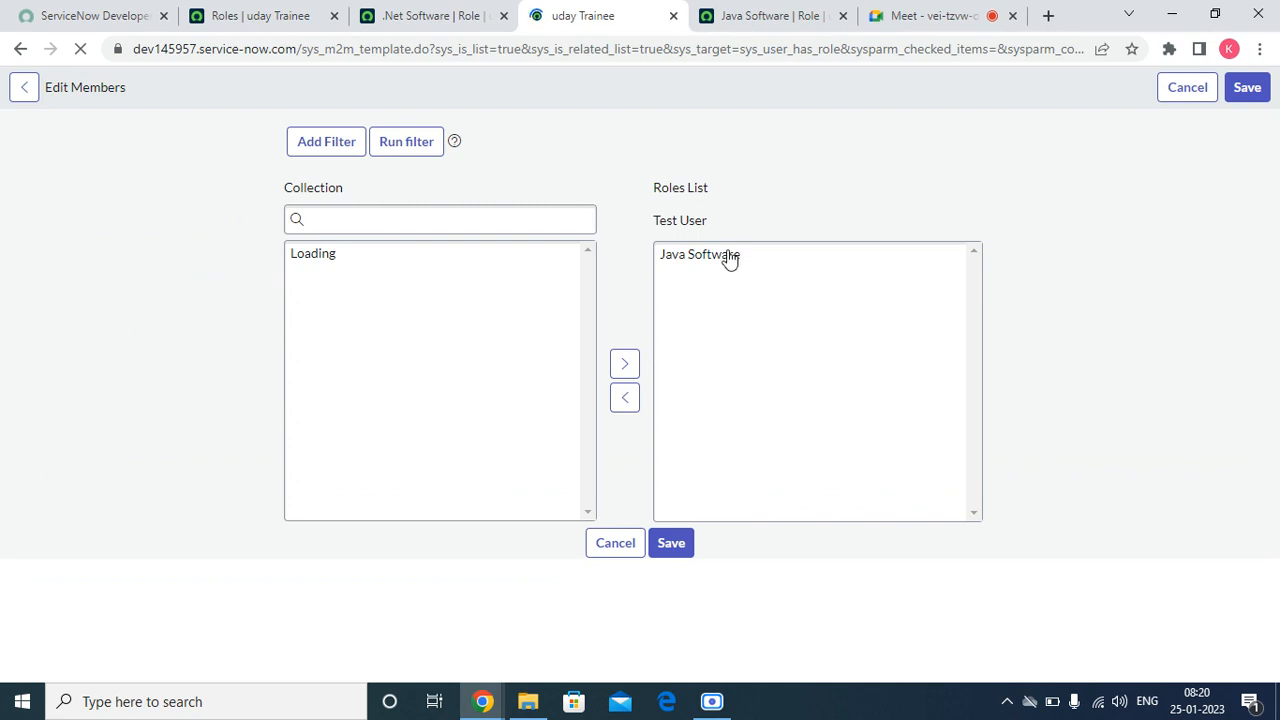
pyautogui.click(690, 340)
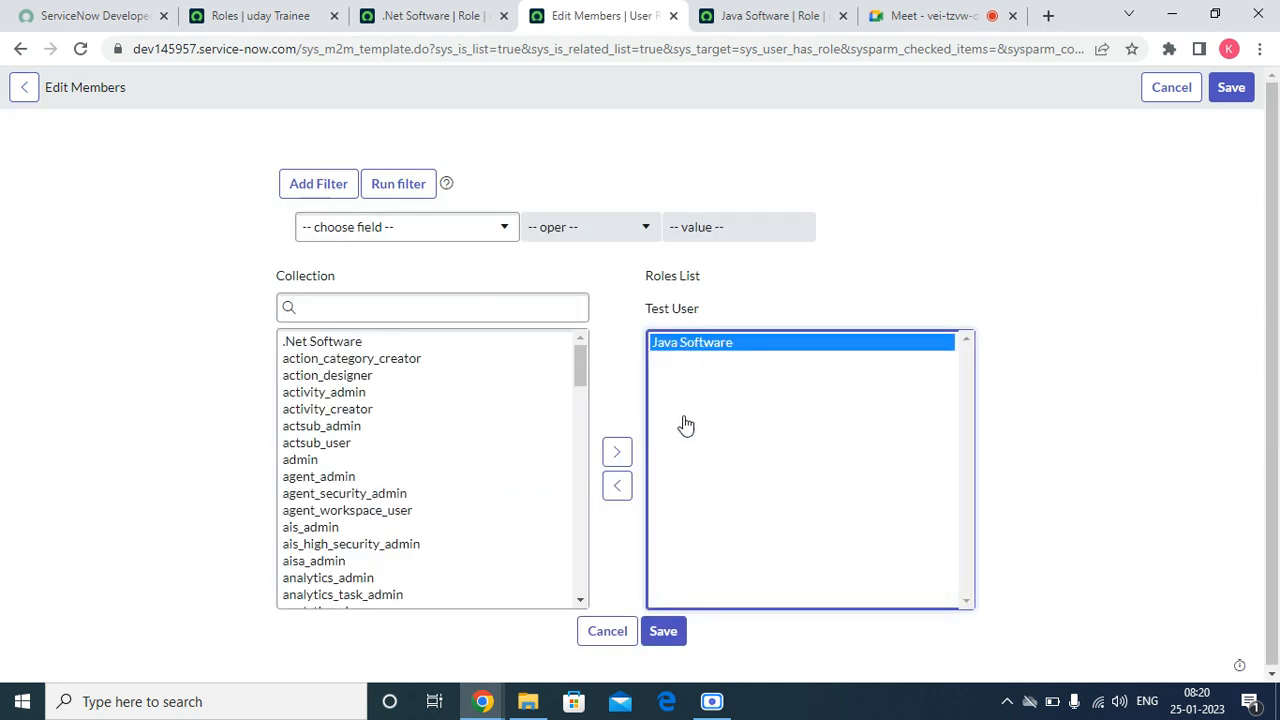
pyautogui.click(618, 487)
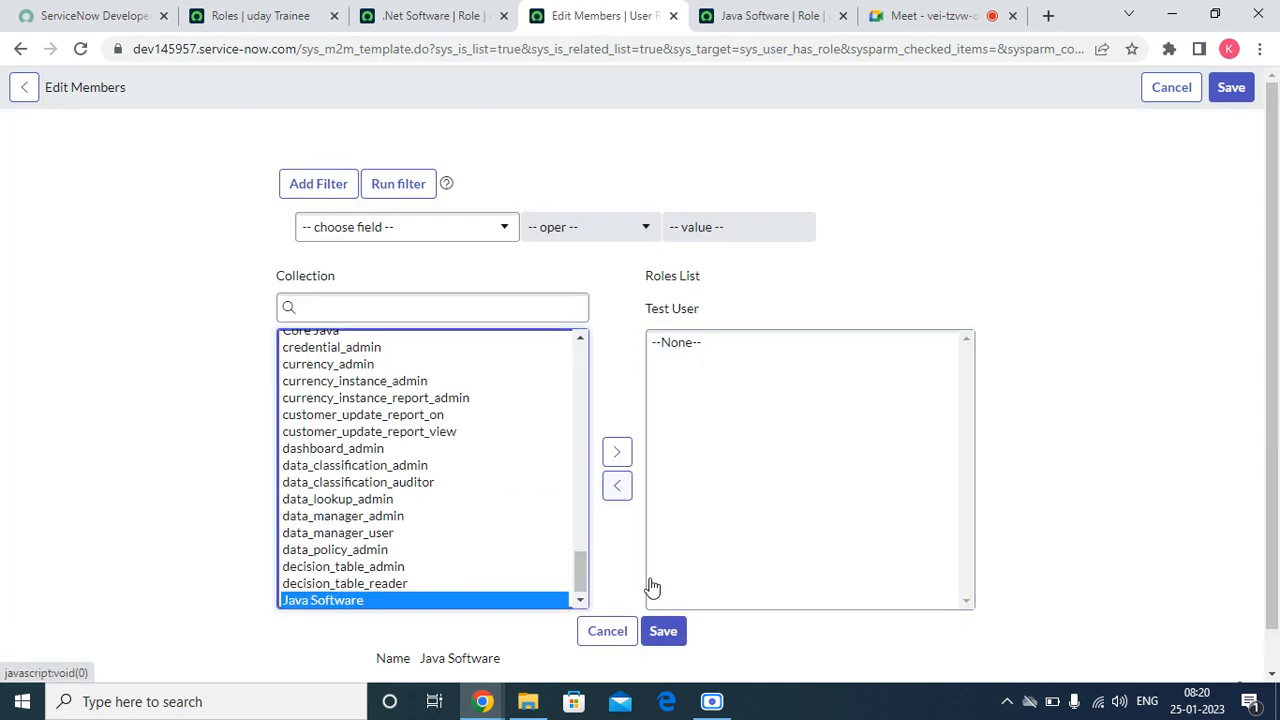
pyautogui.click(664, 640)
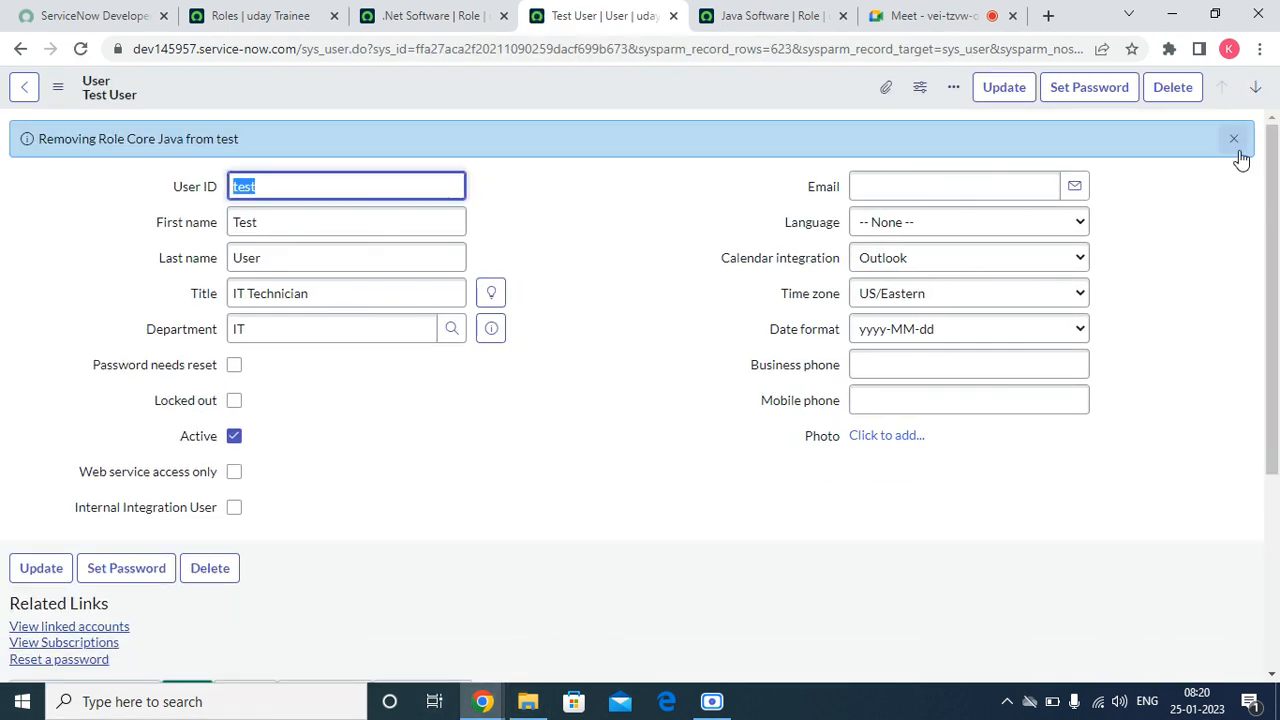
pyautogui.click(1233, 139)
# Step: Create a new role named ASP .net from the .Net Software role's contained roles list and submit it
pyautogui.click(366, 15)
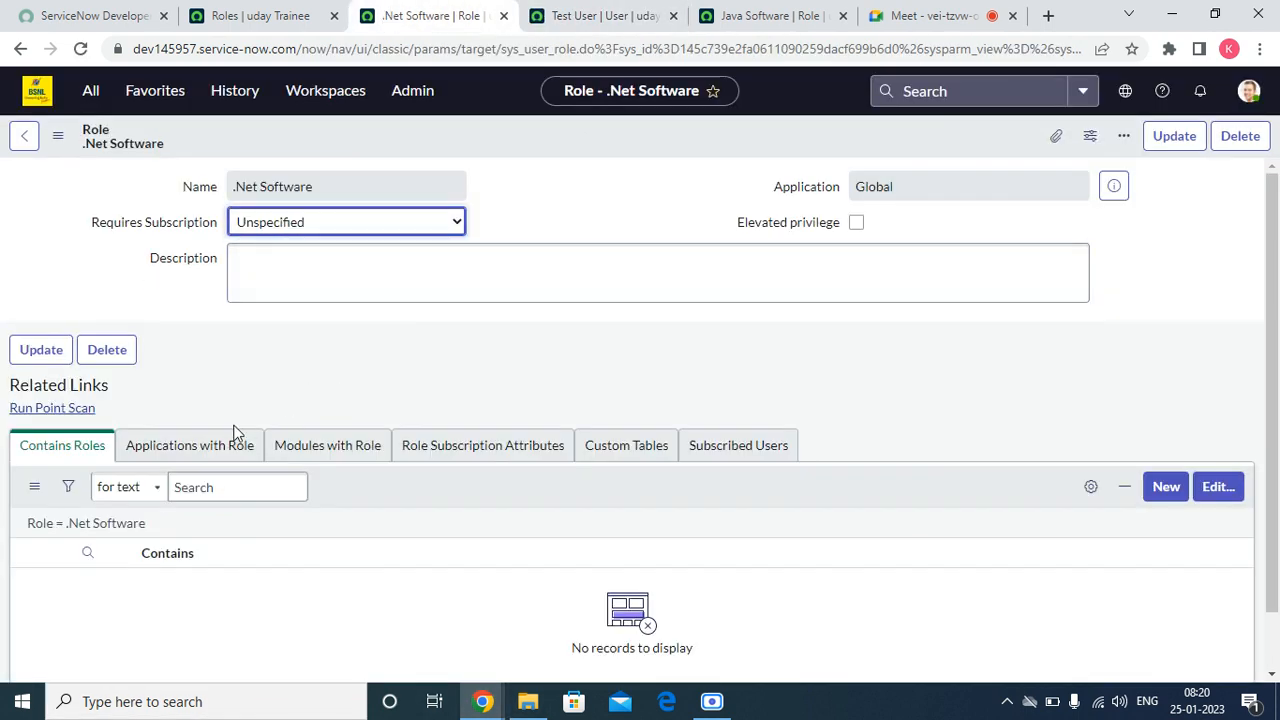
pyautogui.click(1165, 489)
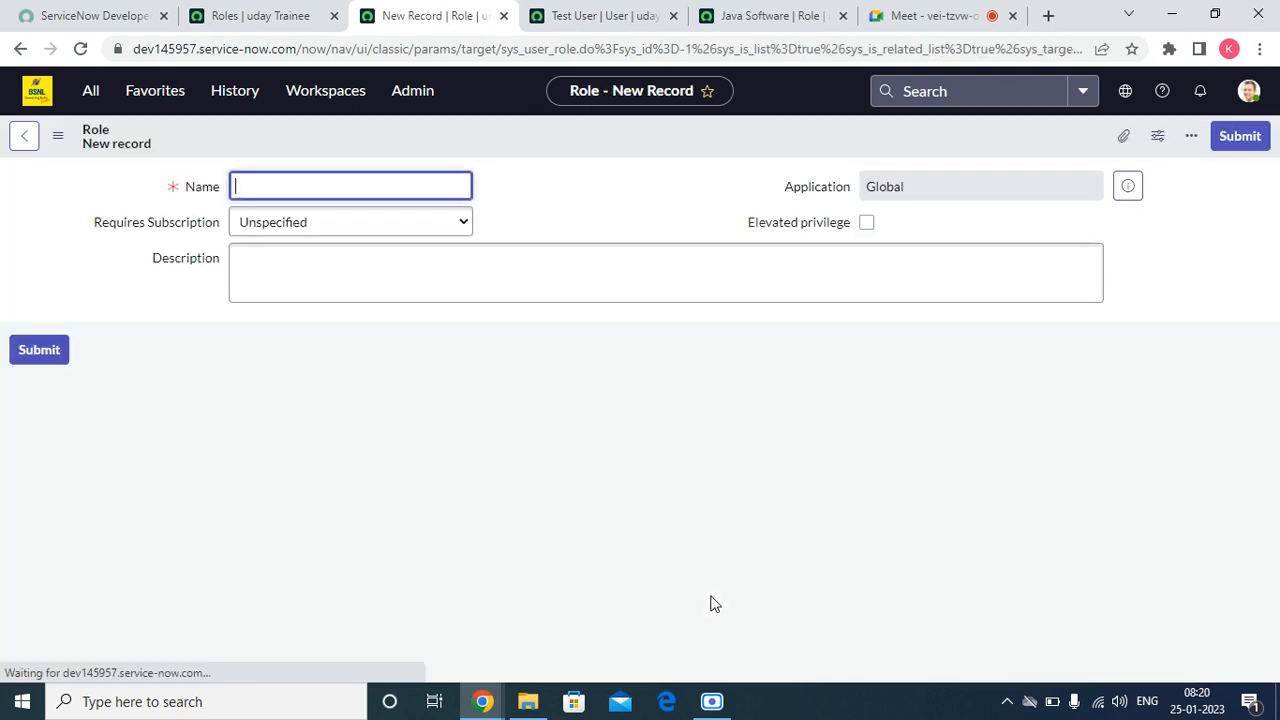
pyautogui.write('AS')
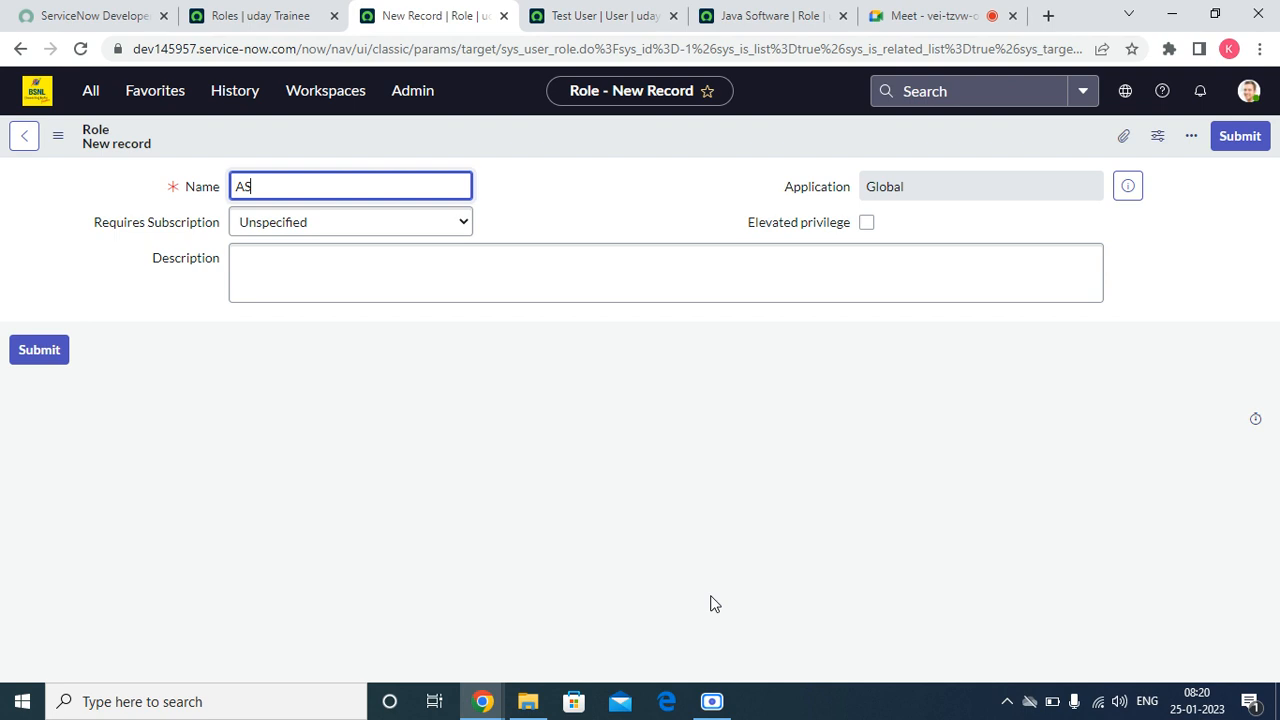
pyautogui.write('P .net')
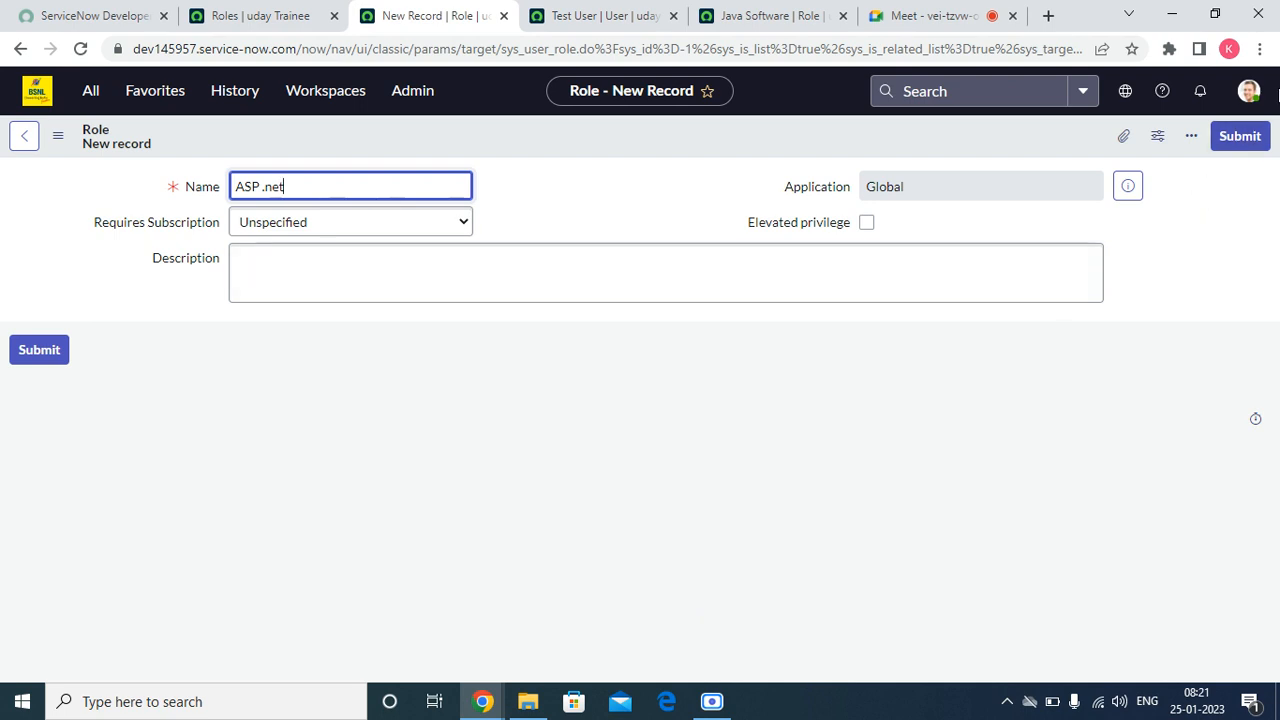
pyautogui.click(1233, 141)
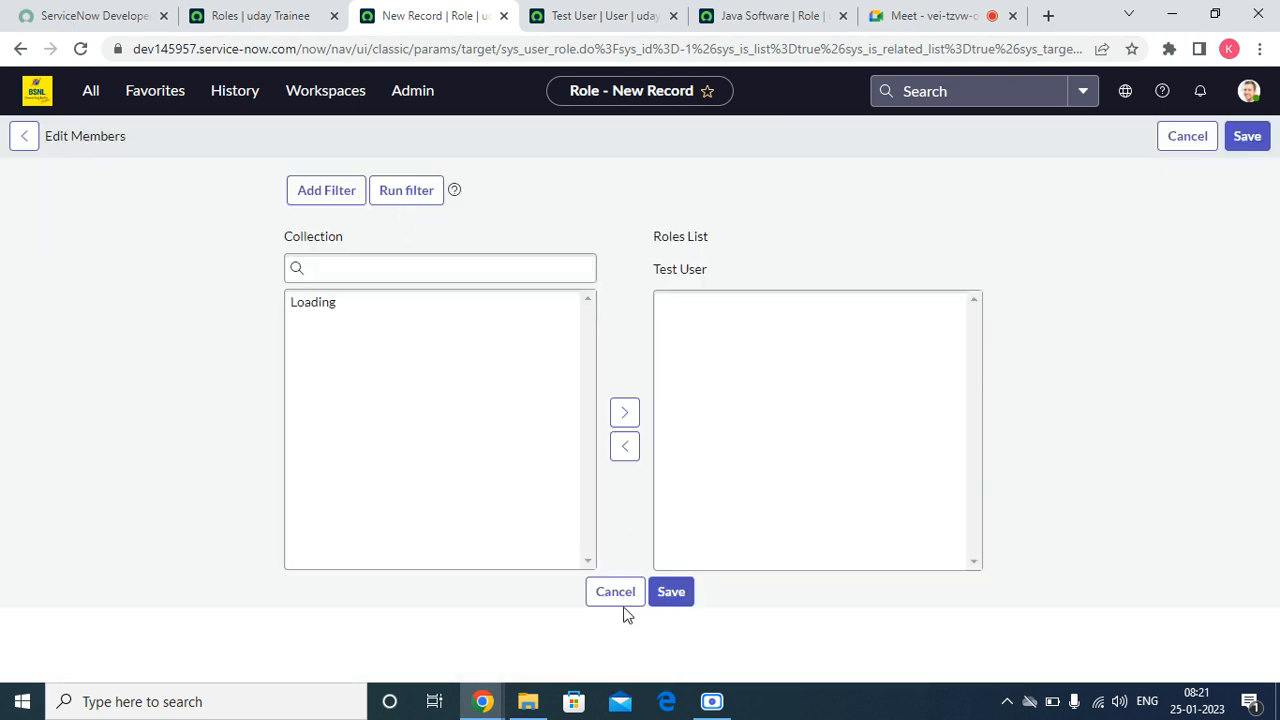
# Step: Cancel the open role editing page, then add the Software role to the test user's roles list and save
pyautogui.scroll(-1, 656, 555)
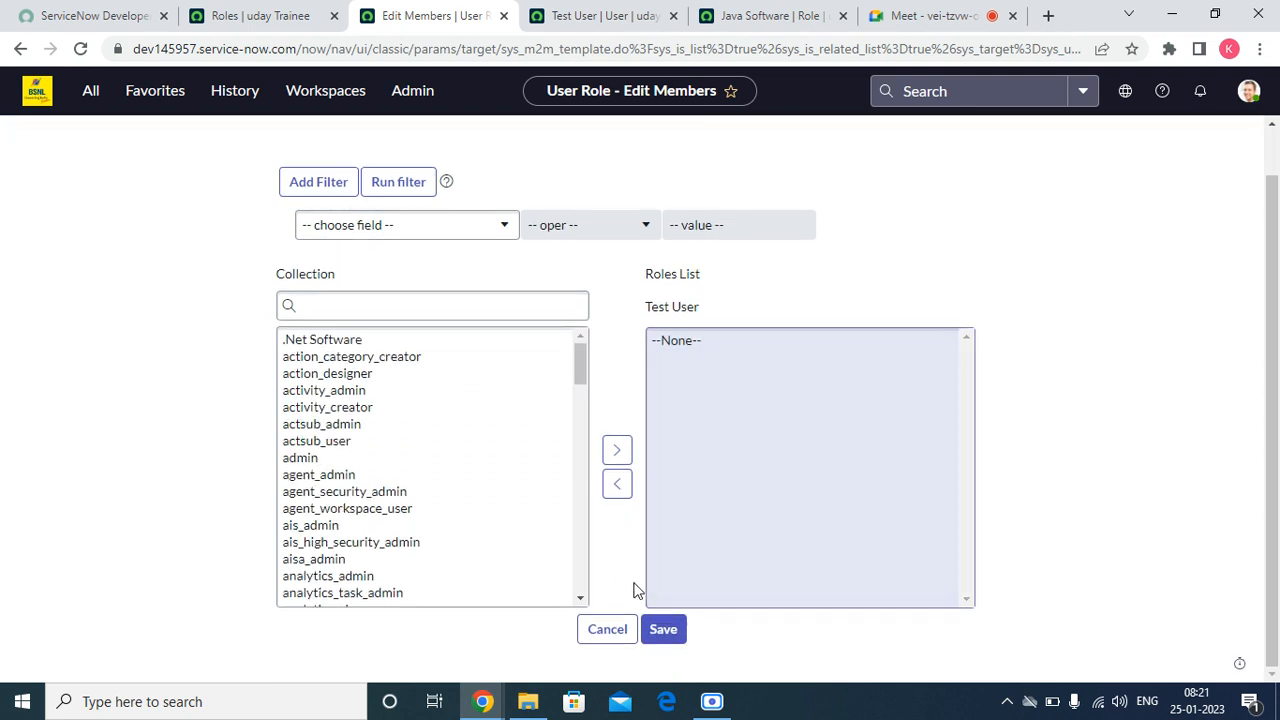
pyautogui.click(606, 630)
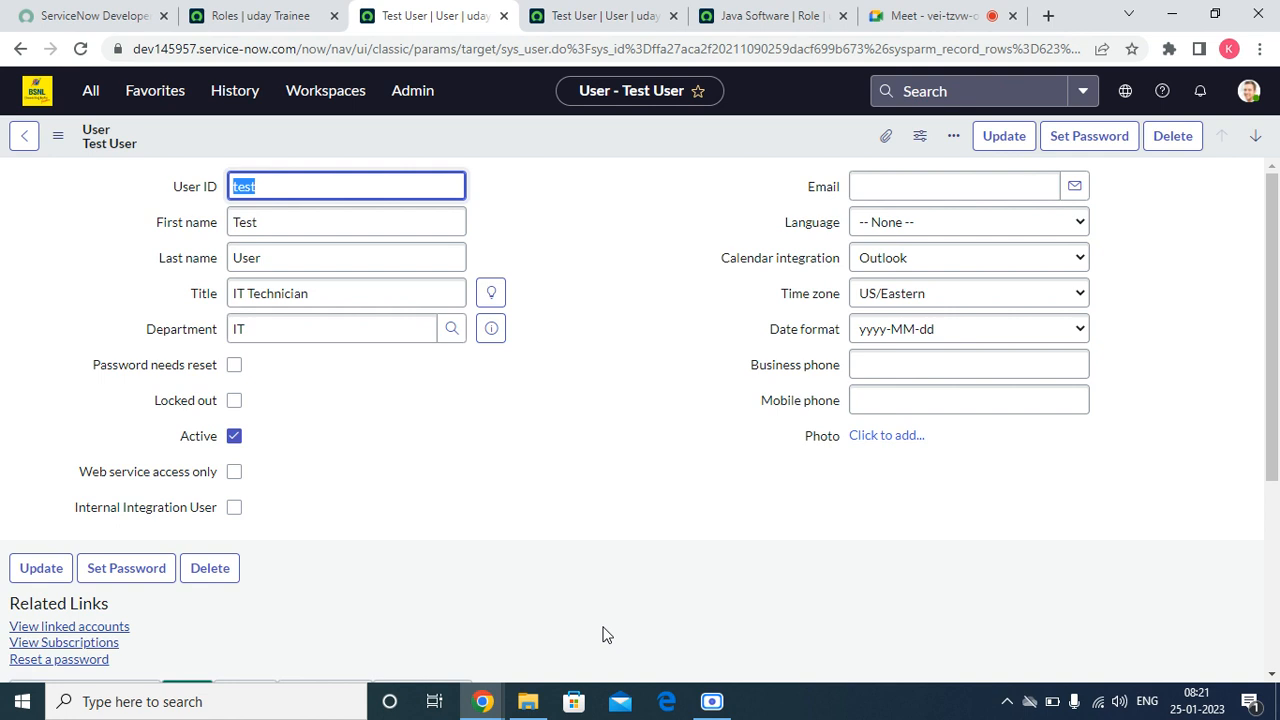
pyautogui.scroll(-3, 777, 511)
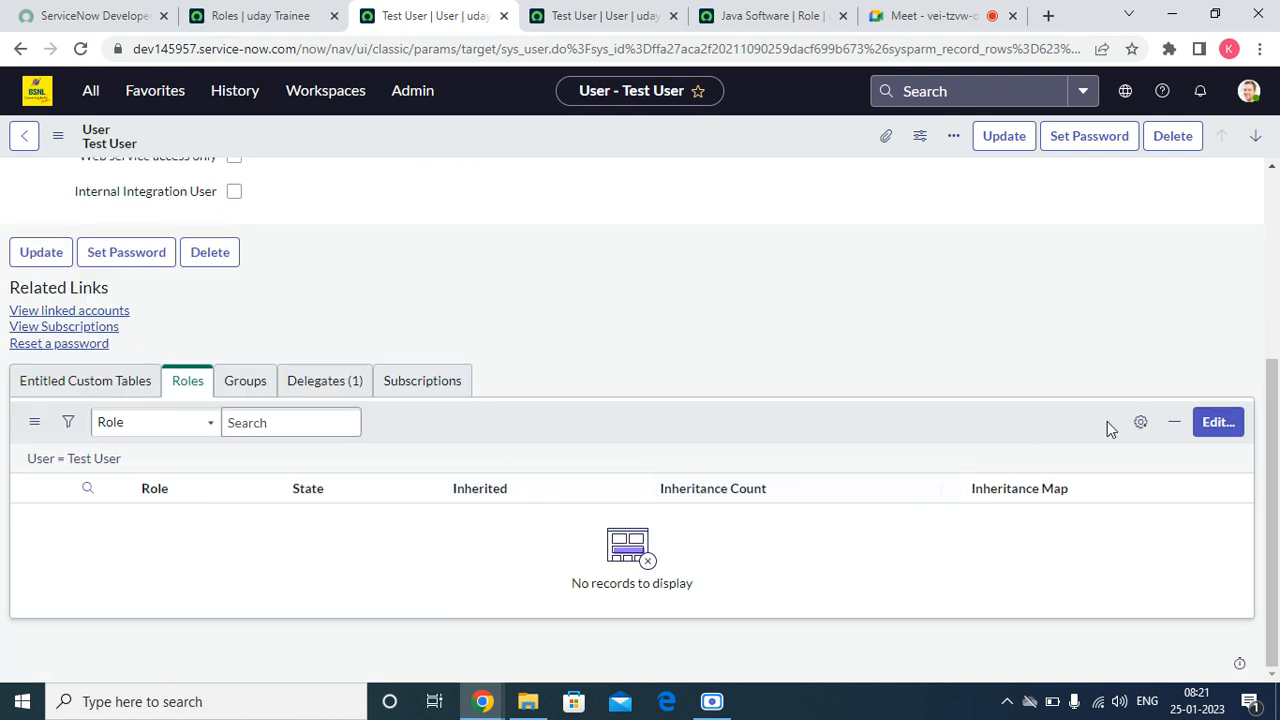
pyautogui.click(1218, 422)
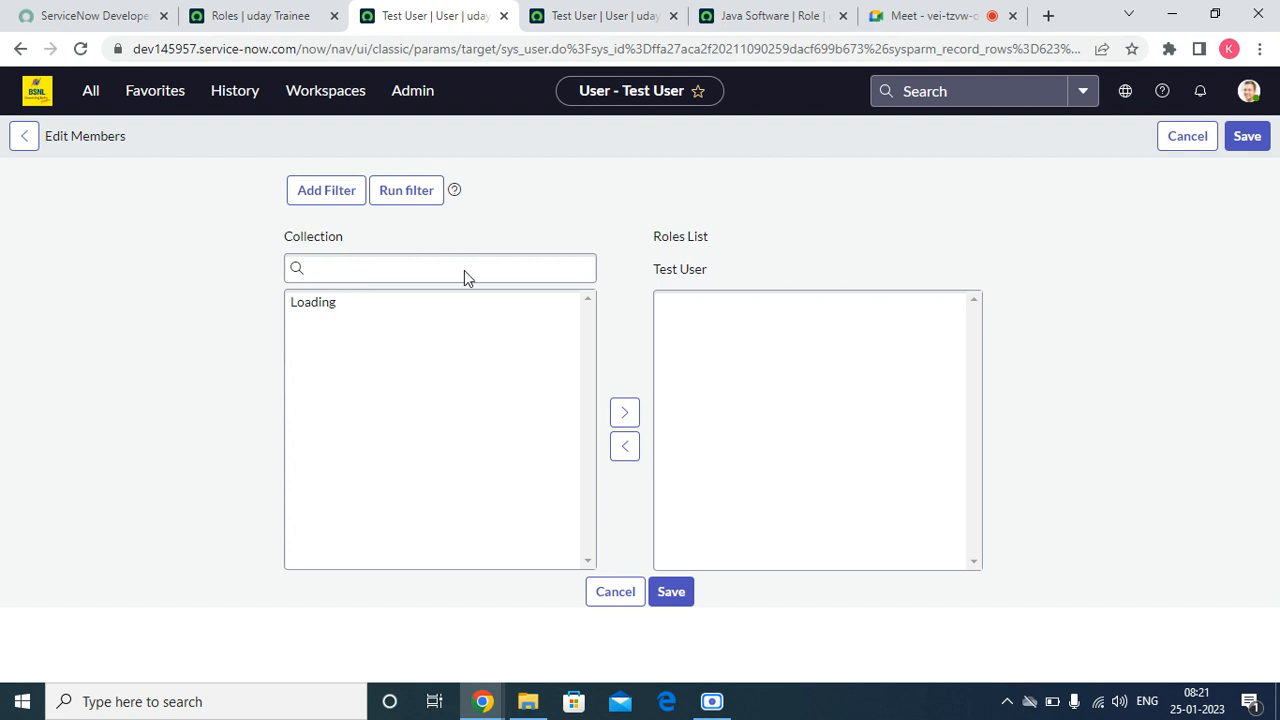
pyautogui.click(353, 365)
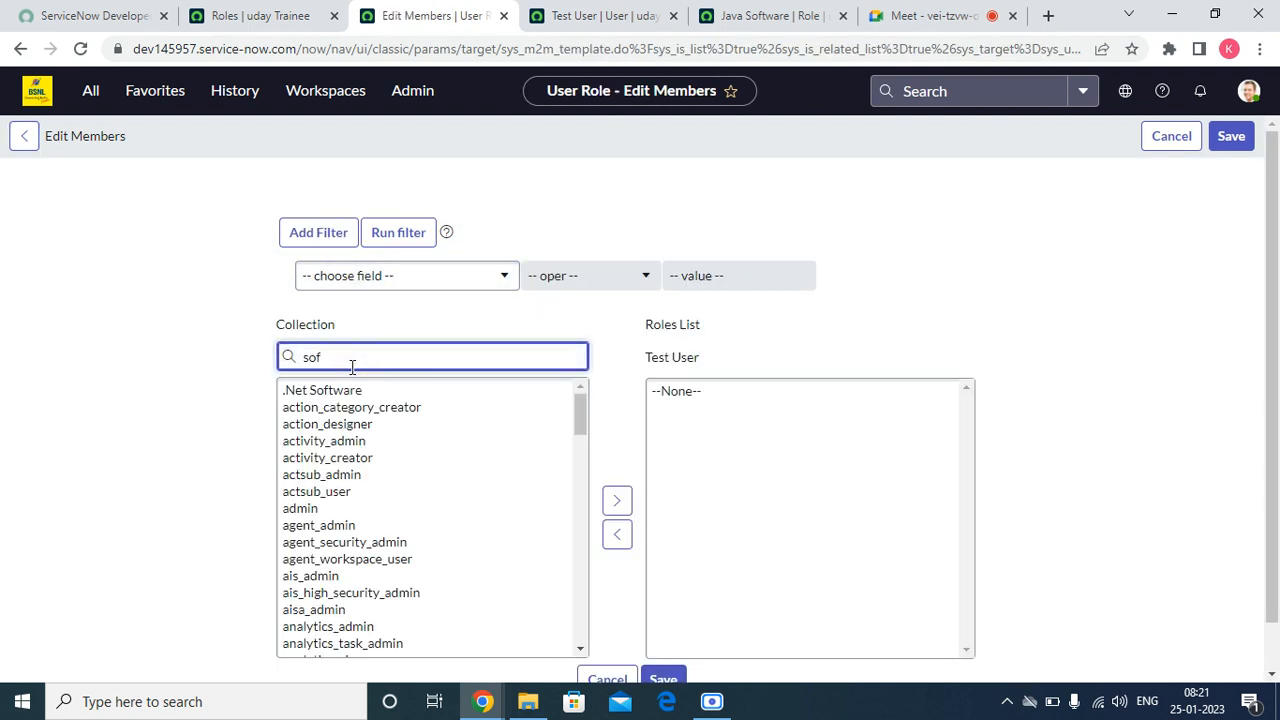
pyautogui.click(333, 405)
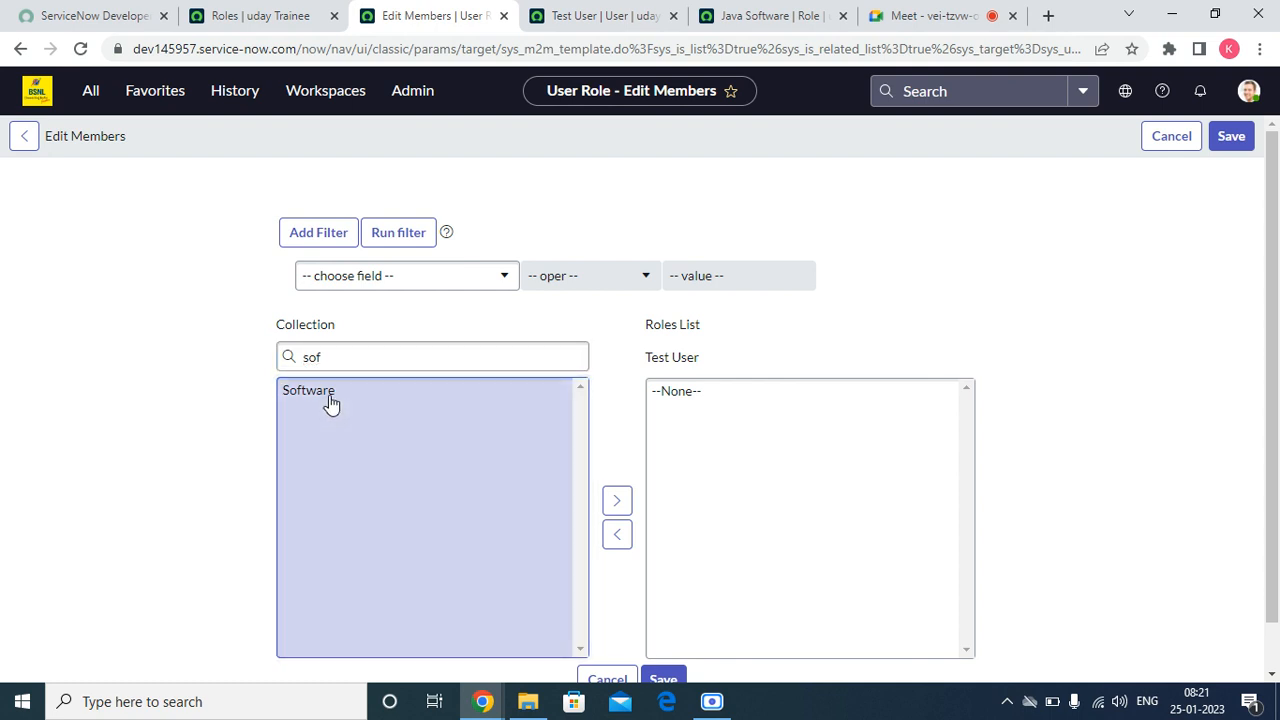
pyautogui.doubleClick(331, 400)
pyautogui.click(1229, 141)
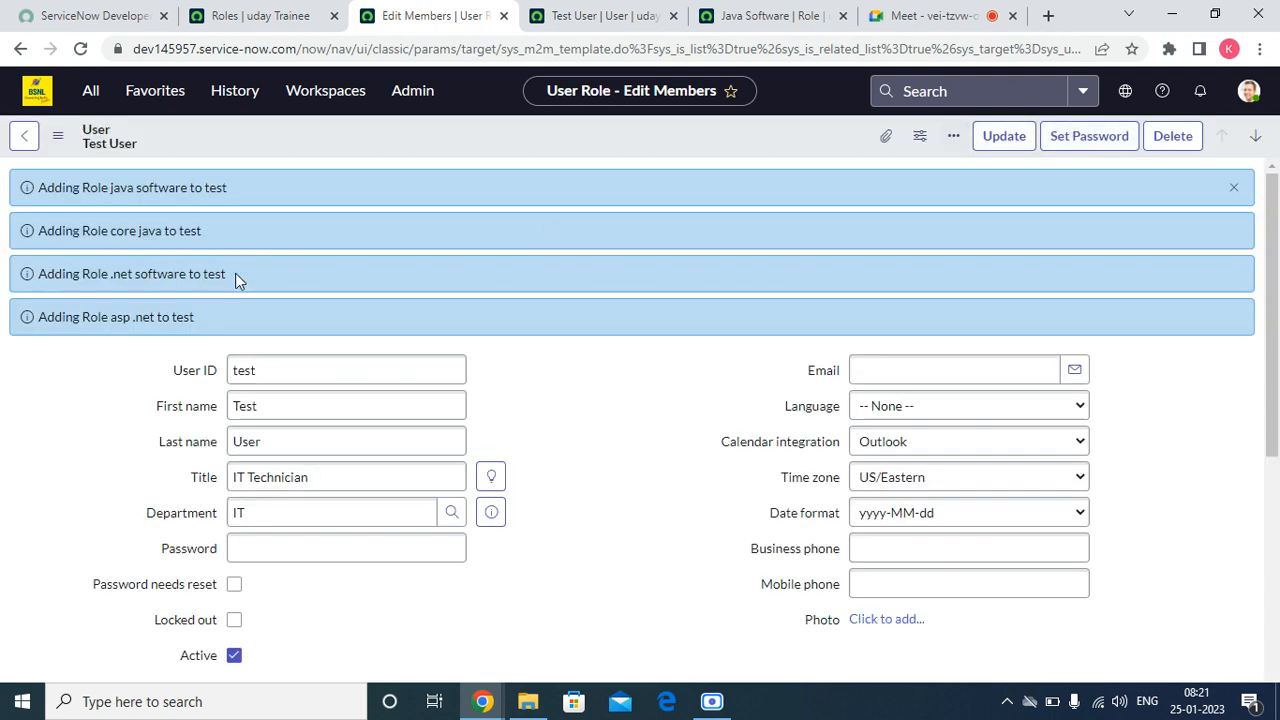
# Step: Read and dismiss the role addition notifications, then open the inheritance map for the test user's ASP .net role
pyautogui.moveTo(228, 188); pyautogui.dragTo(54, 192)
pyautogui.moveTo(204, 234); pyautogui.dragTo(163, 232)
pyautogui.moveTo(198, 317); pyautogui.dragTo(171, 312)
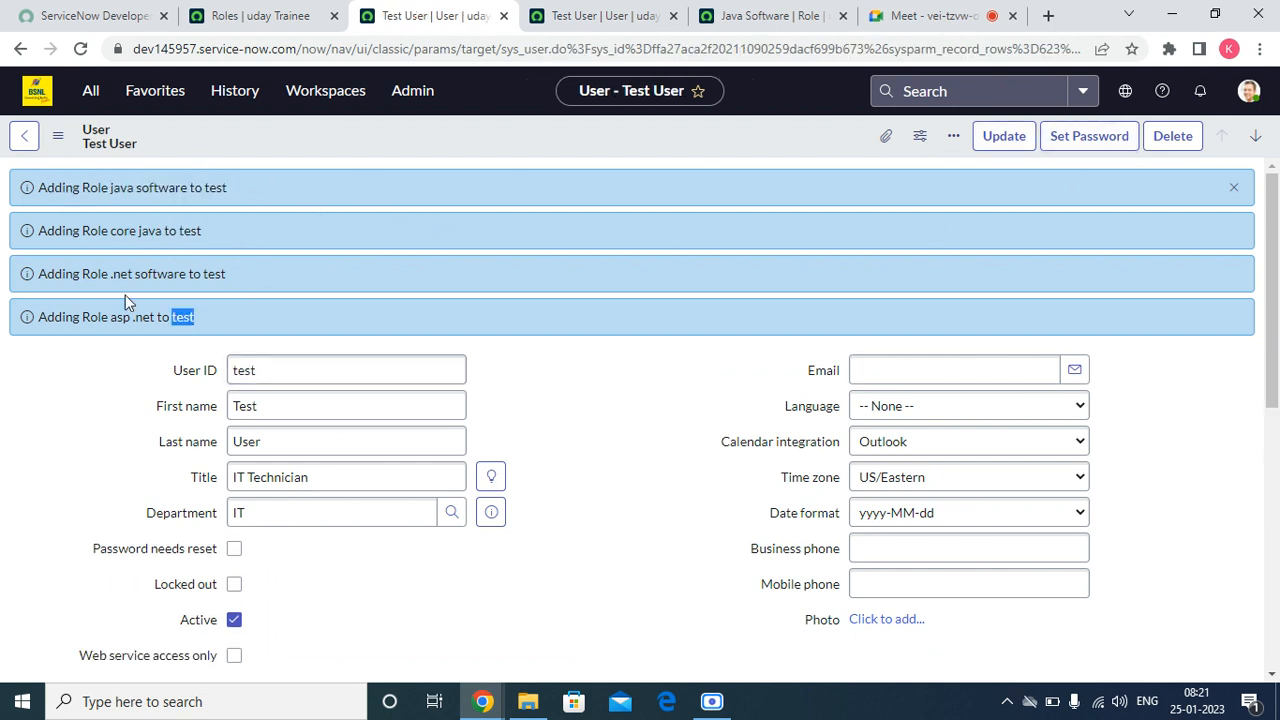
pyautogui.click(1233, 188)
pyautogui.scroll(-4, 352, 519)
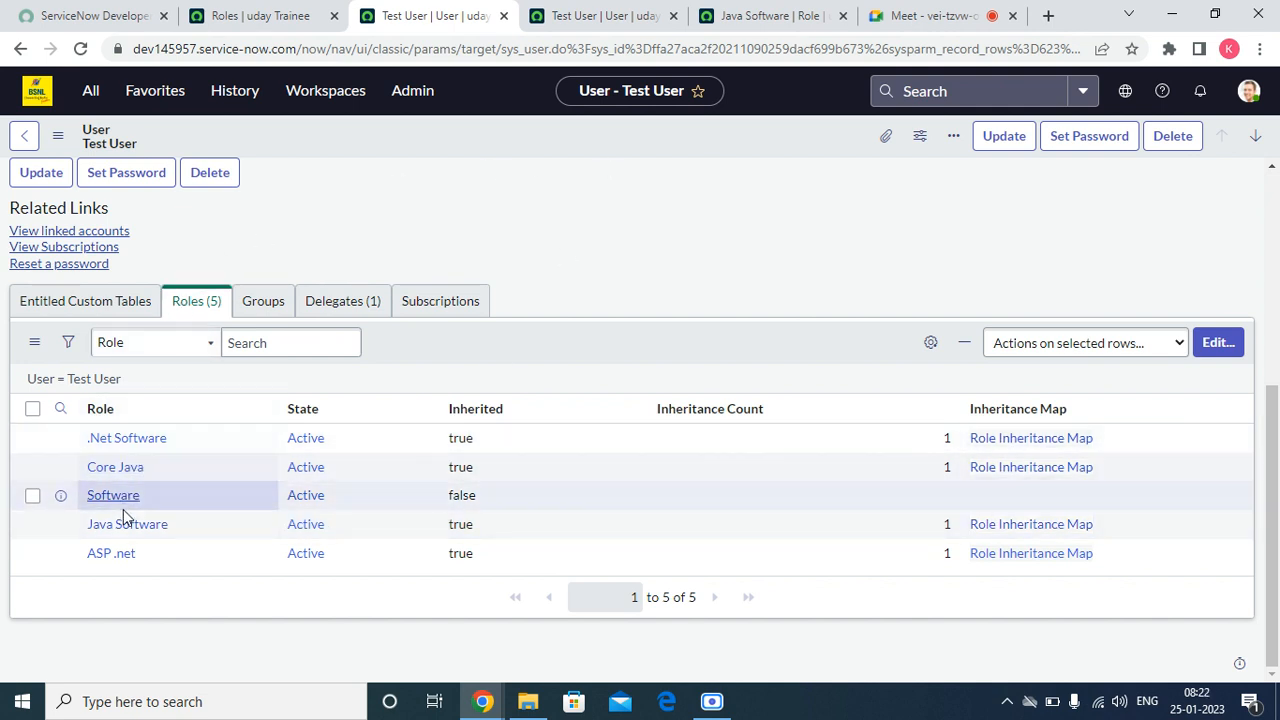
pyautogui.click(1040, 560)
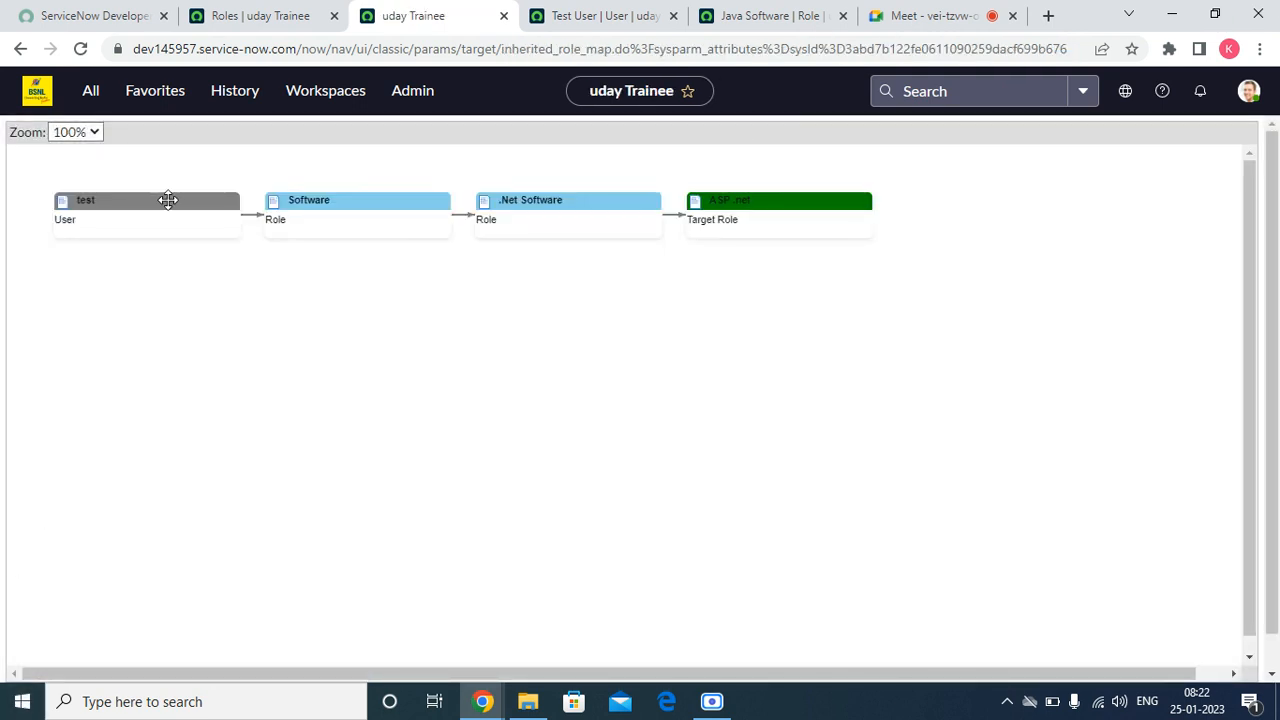
# Step: Rearrange the test user, Software, .Net Software and ASP .net nodes in the inheritance map to examine their connections
pyautogui.moveTo(168, 200); pyautogui.dragTo(149, 272)
pyautogui.moveTo(331, 219); pyautogui.dragTo(192, 414)
pyautogui.moveTo(557, 198); pyautogui.dragTo(469, 396)
pyautogui.moveTo(743, 203); pyautogui.dragTo(728, 299)
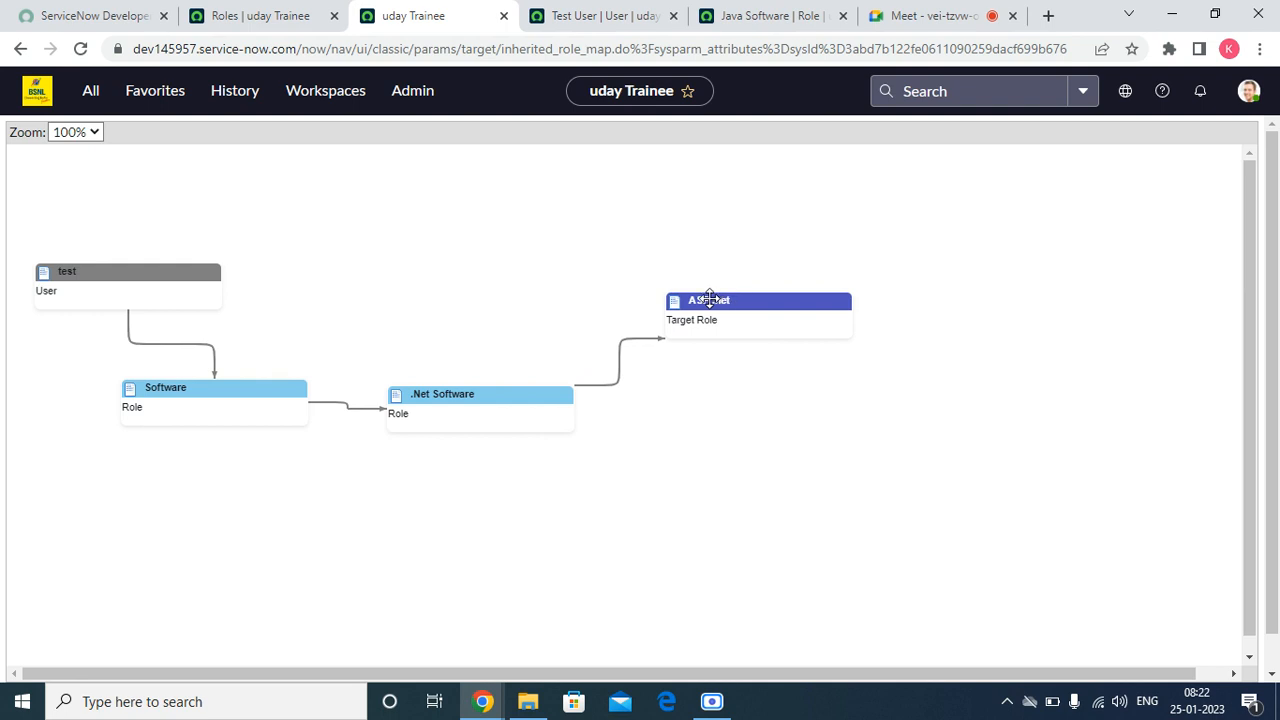
pyautogui.moveTo(723, 302)
pyautogui.mouseDown()
pyautogui.moveTo(751, 319)
pyautogui.moveTo(728, 318)
pyautogui.mouseUp()
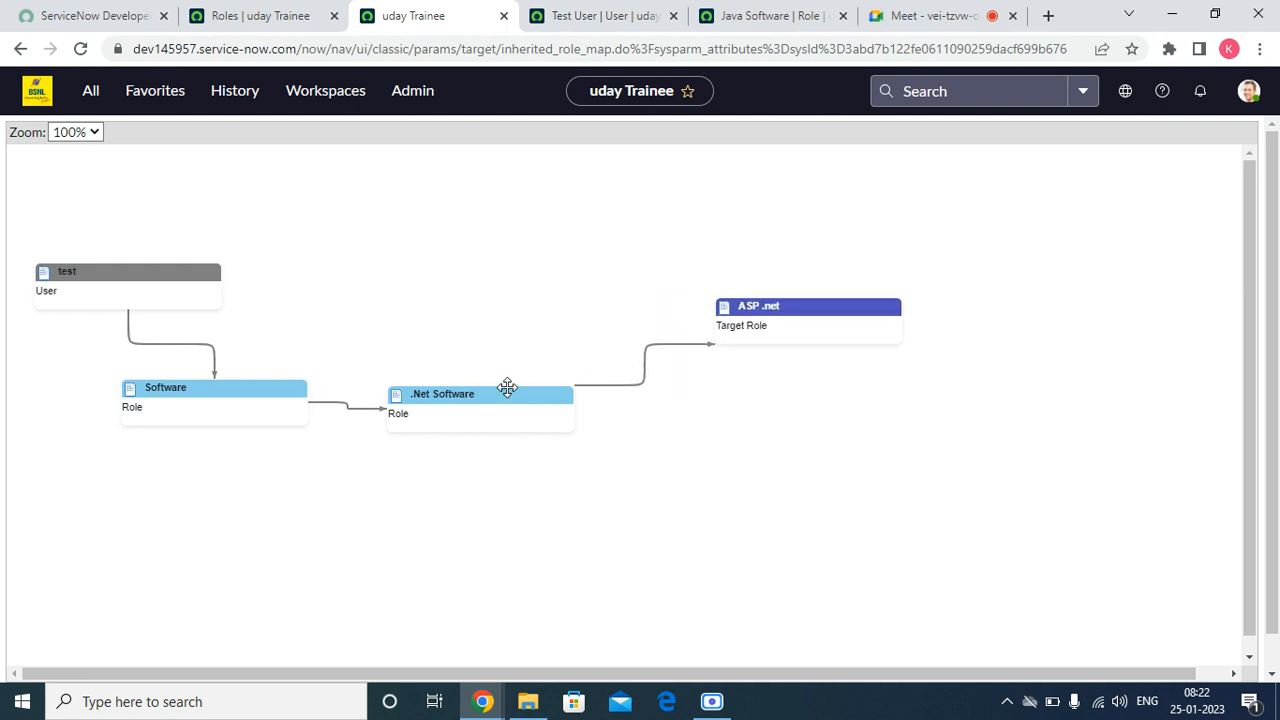
pyautogui.moveTo(514, 378); pyautogui.dragTo(540, 346)
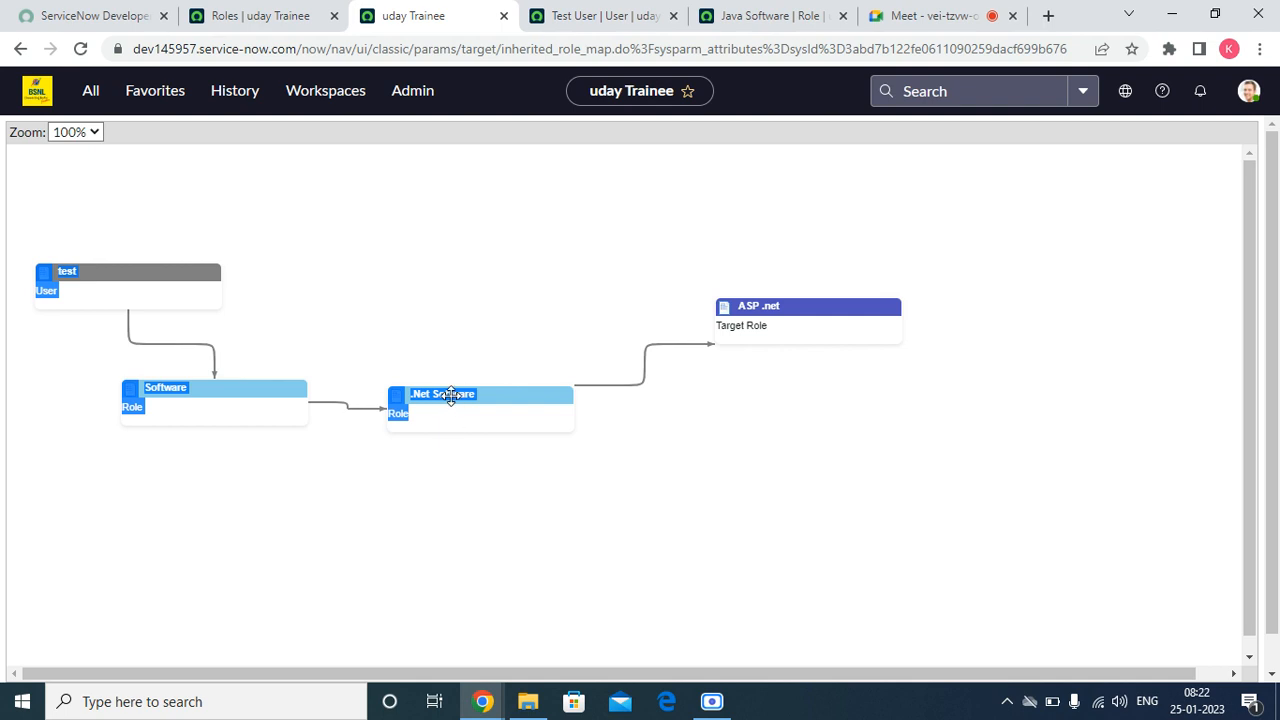
pyautogui.moveTo(449, 397); pyautogui.dragTo(510, 331)
pyautogui.moveTo(175, 413); pyautogui.dragTo(296, 292)
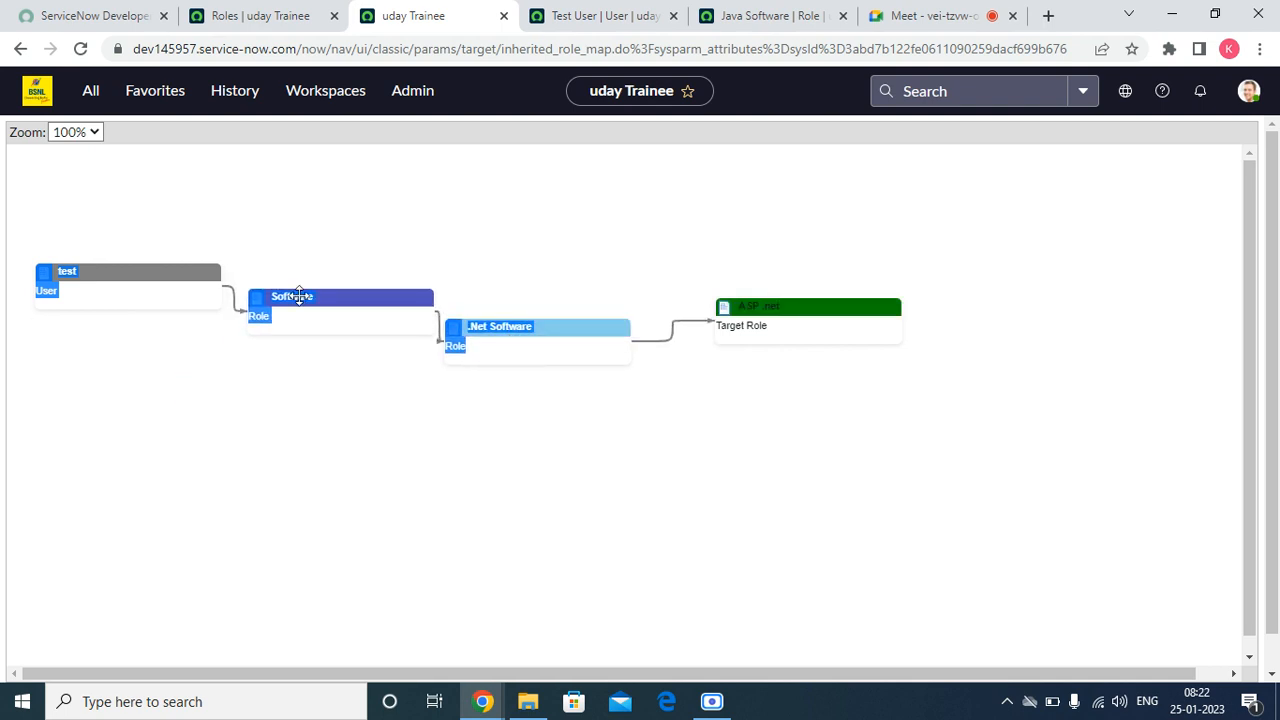
# Step: Return to the test user's record, replace the Software role with .Net Software in the roles list, and save
pyautogui.click(20, 48)
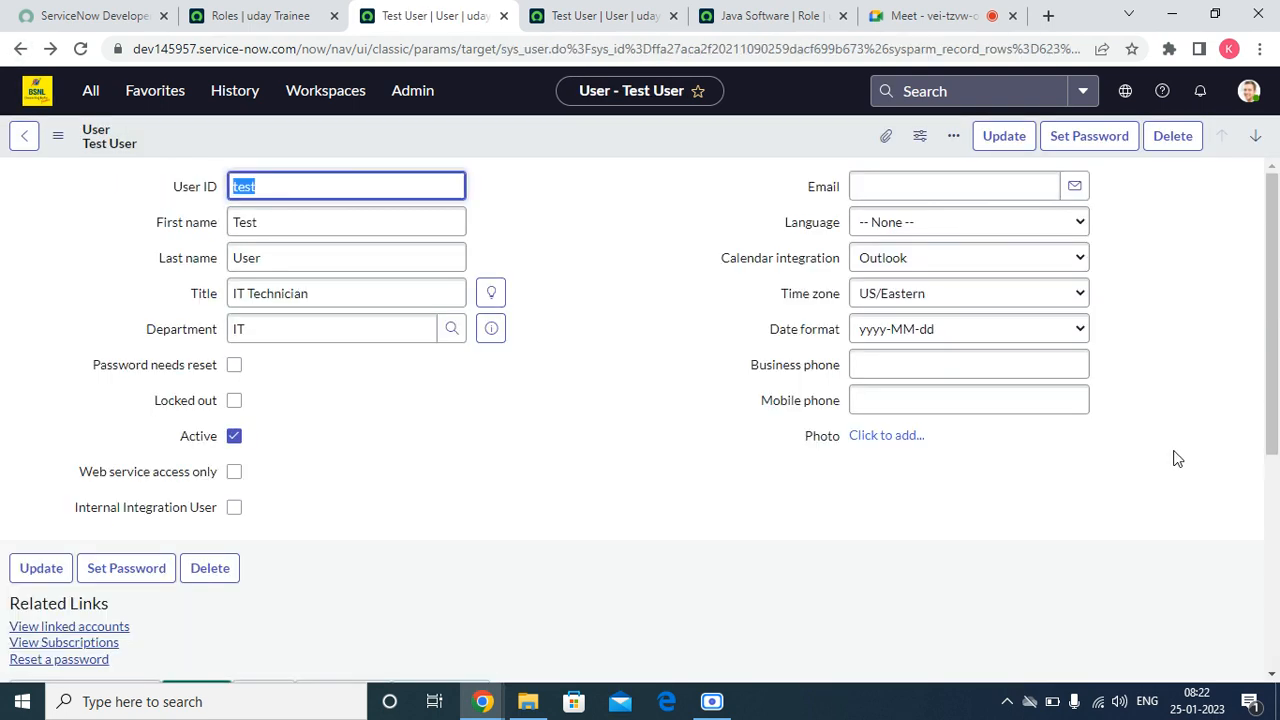
pyautogui.scroll(-4, 1218, 453)
pyautogui.click(1215, 343)
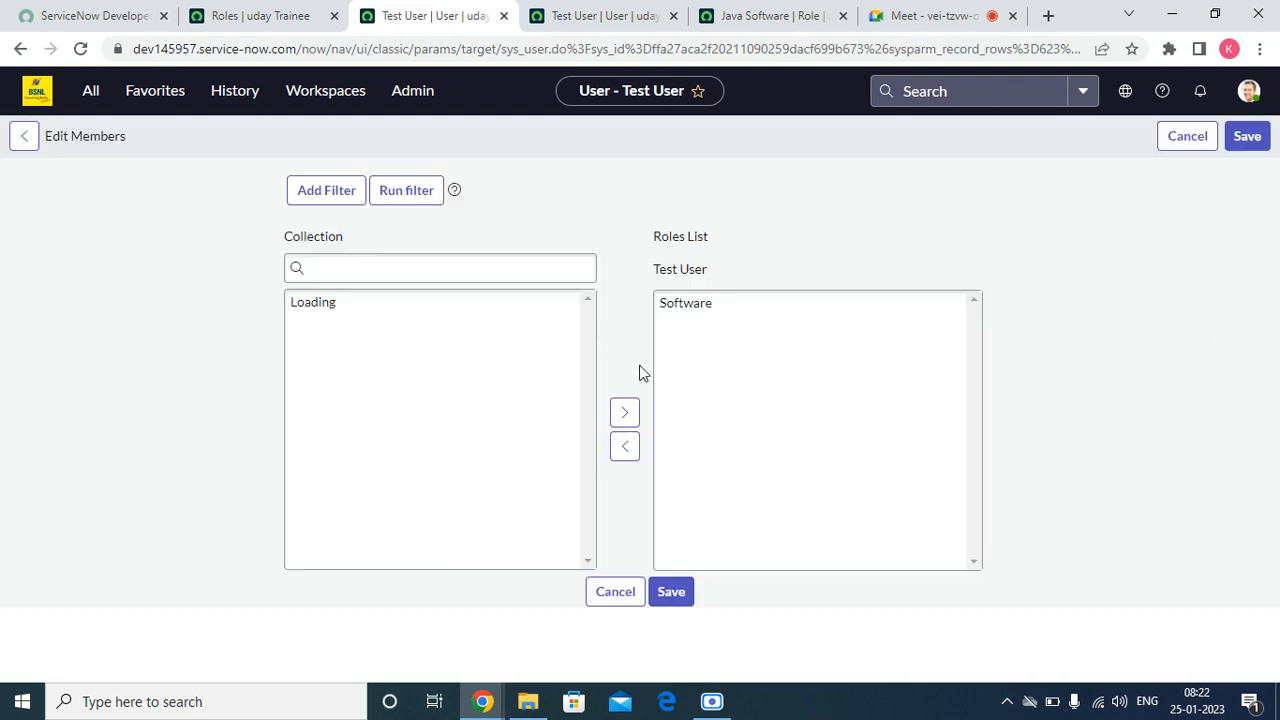
pyautogui.click(683, 393)
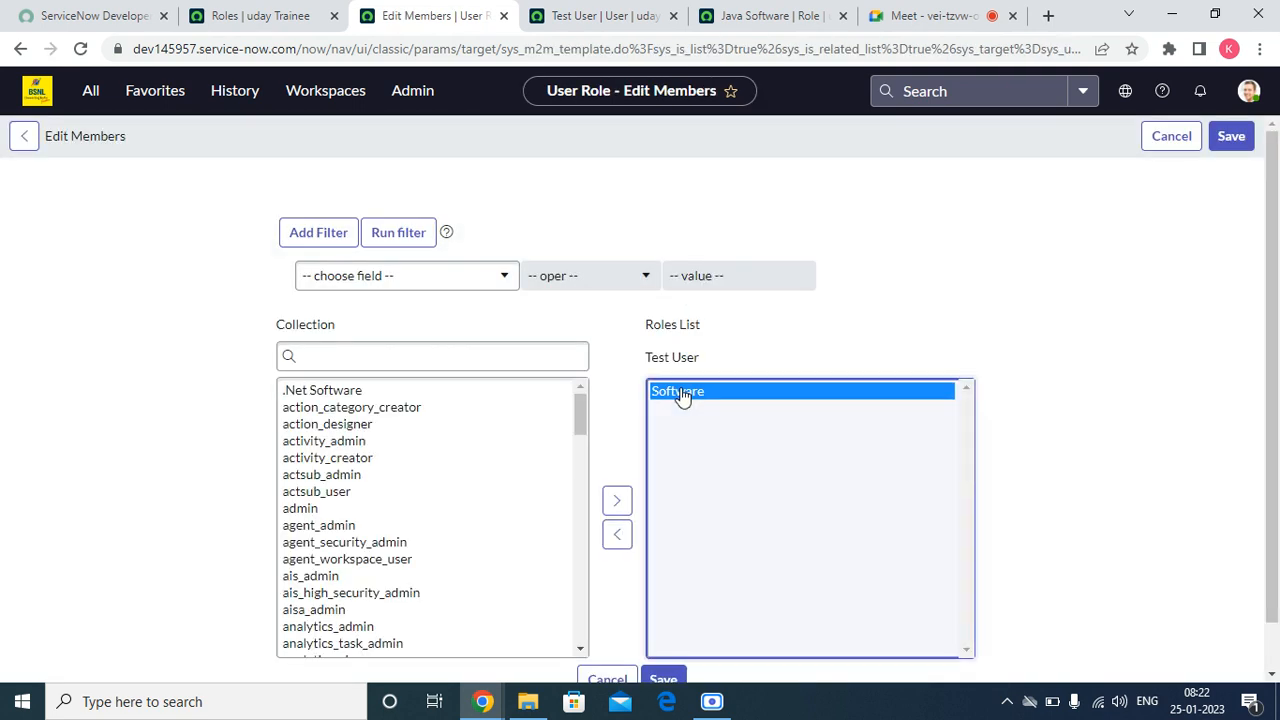
pyautogui.click(617, 534)
pyautogui.scroll(5, 446, 489)
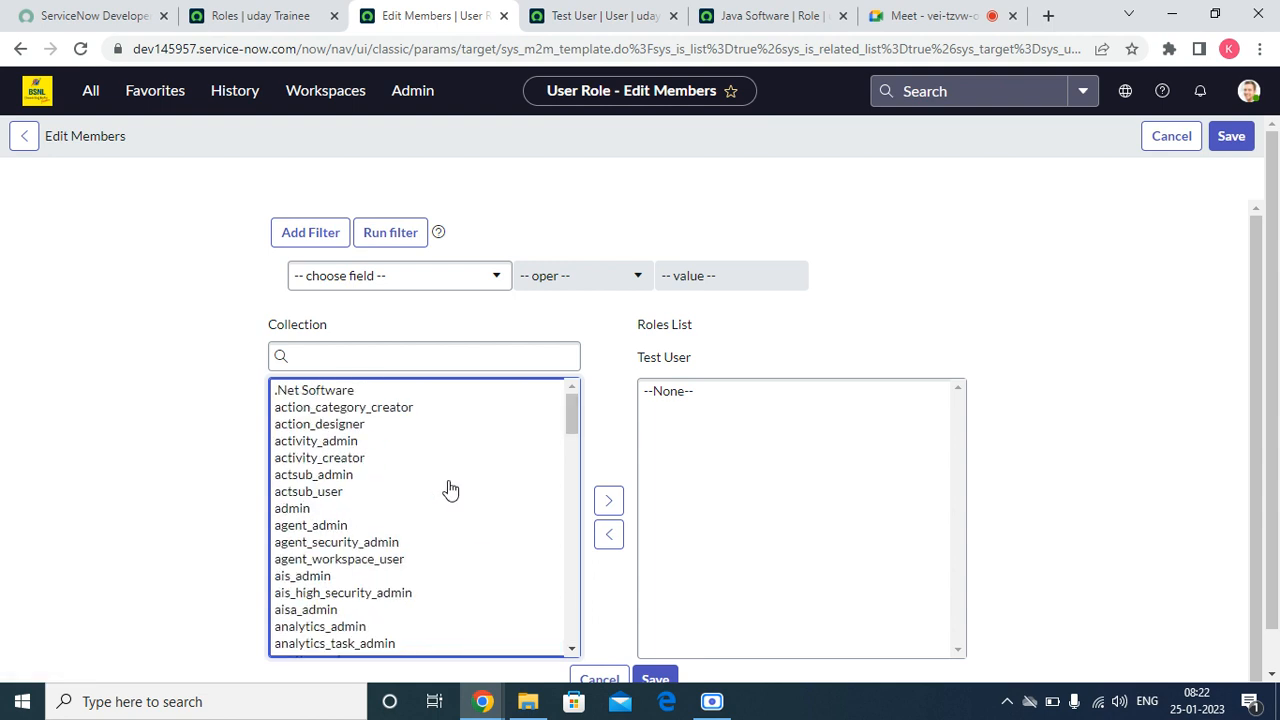
pyautogui.doubleClick(318, 393)
pyautogui.scroll(-1, 657, 546)
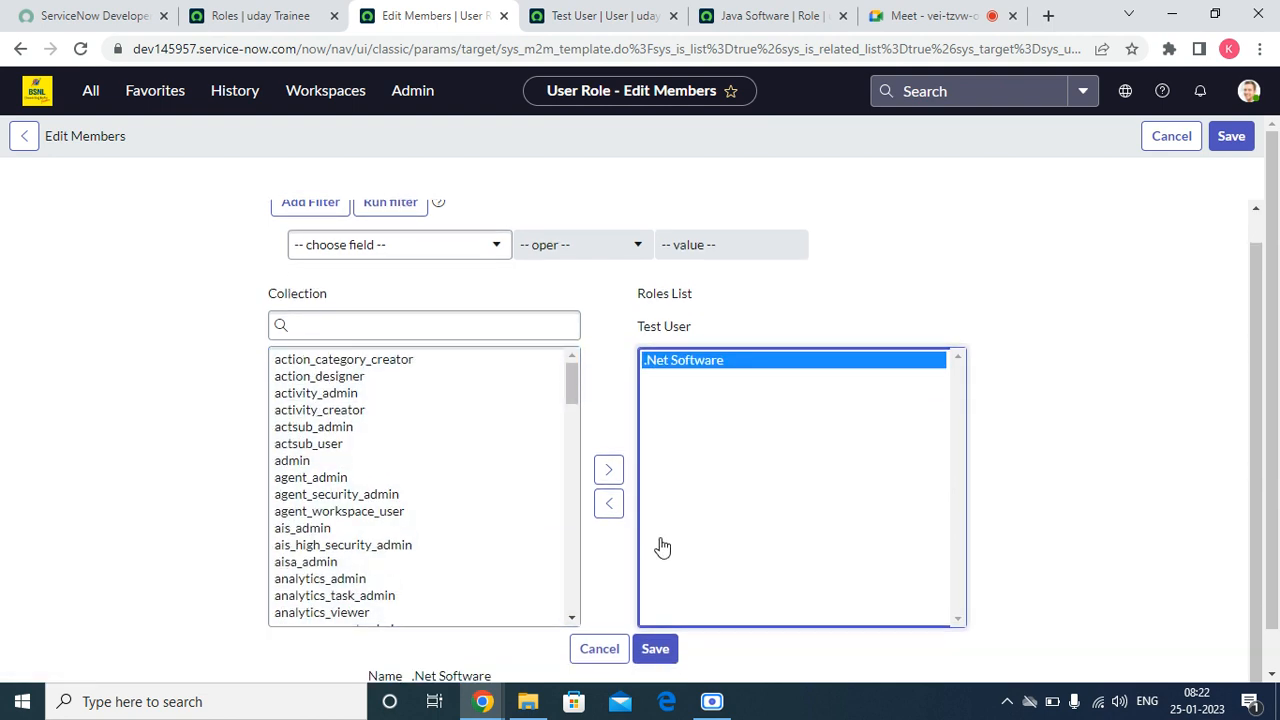
pyautogui.click(655, 650)
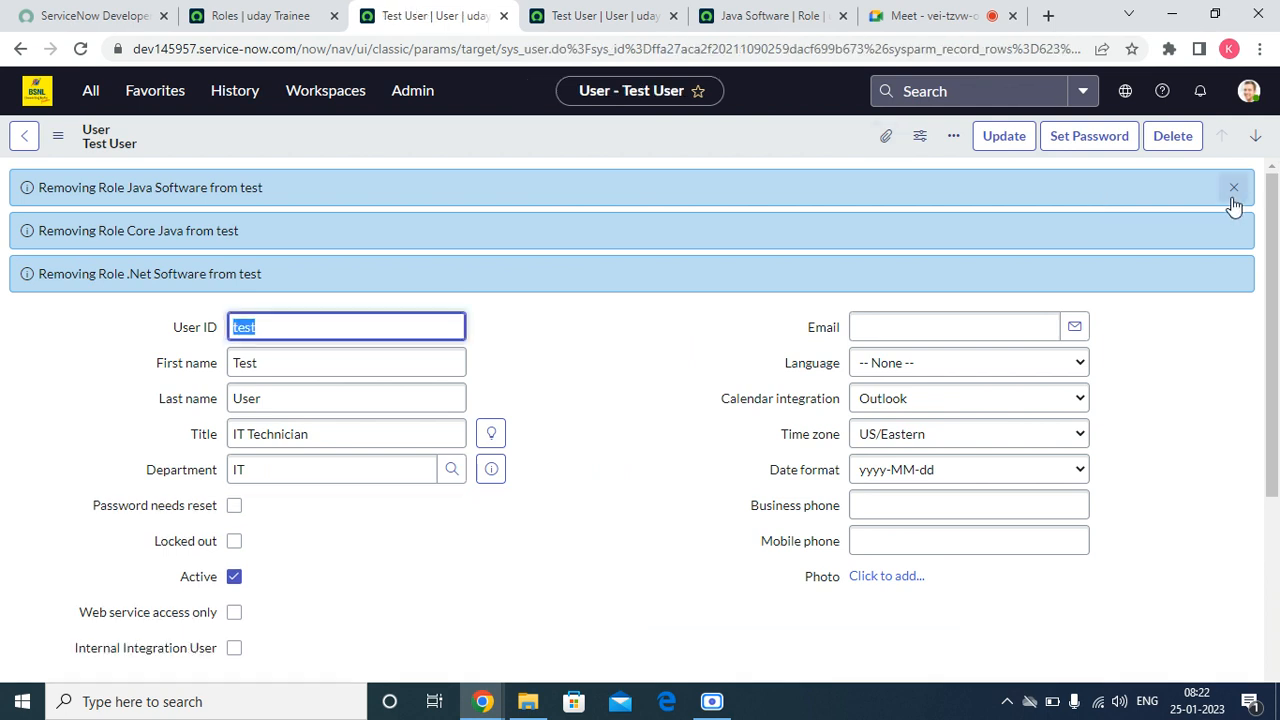
# Step: Dismiss the role removal notifications, view the inheritance map of the test user's ASP .net role, and return to the user record
pyautogui.click(1233, 190)
pyautogui.scroll(-3, 518, 405)
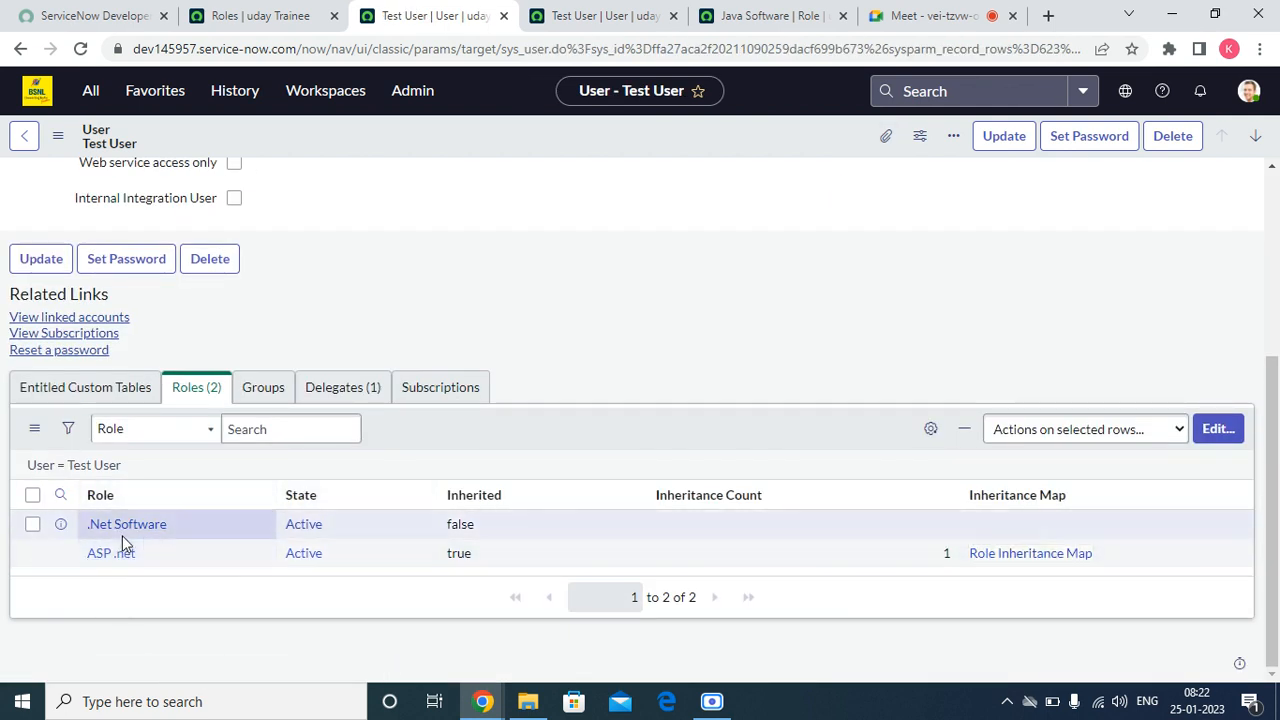
pyautogui.click(1023, 556)
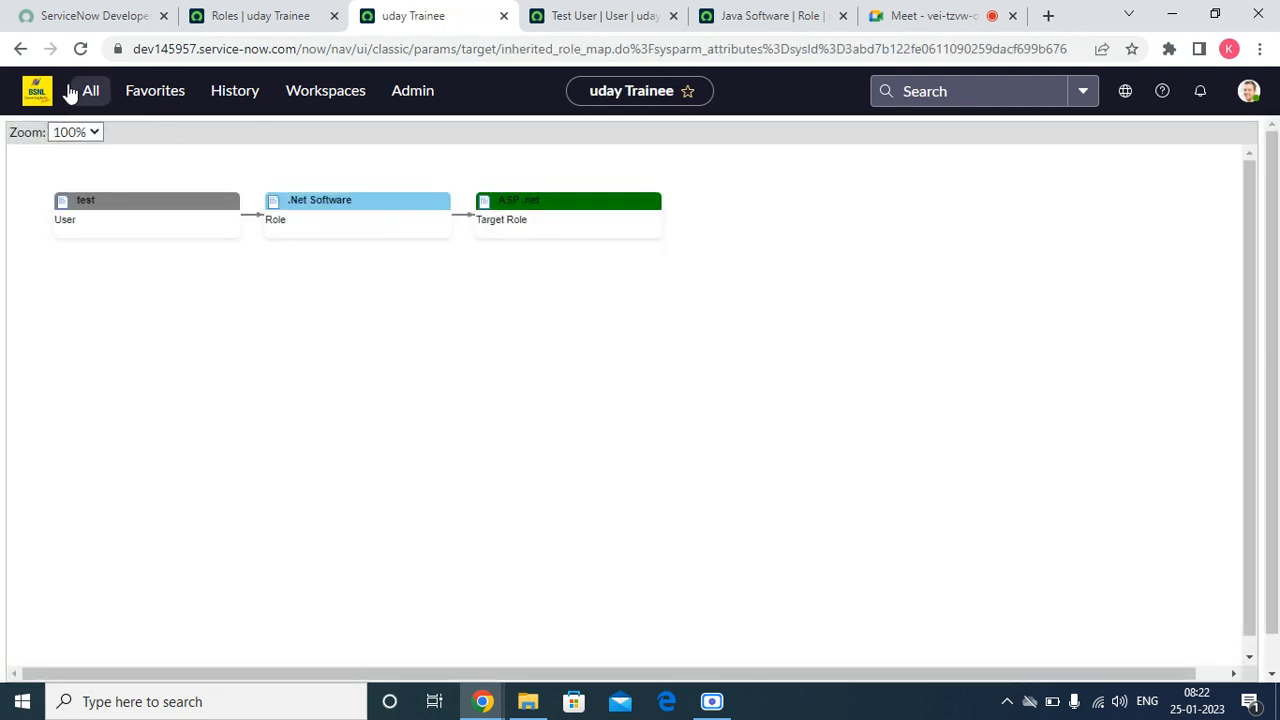
pyautogui.click(20, 48)
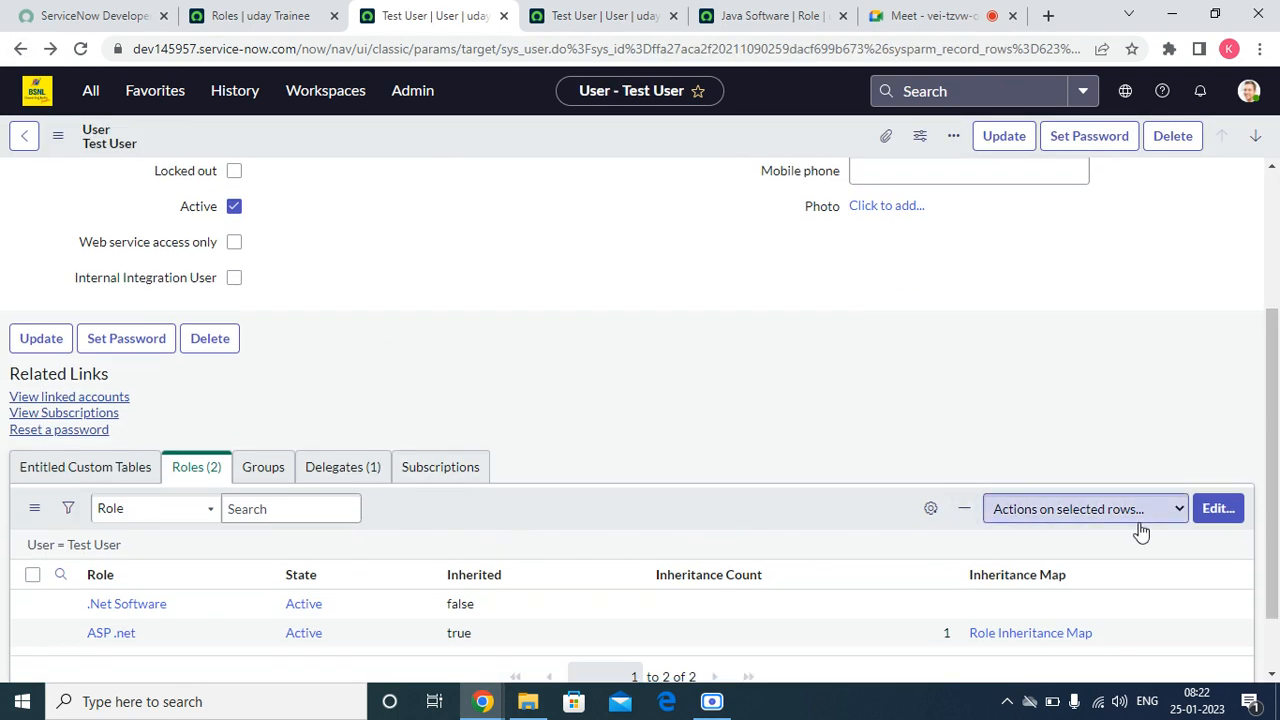
# Step: Remove the .Net Software role from the test user, save, and dismiss the removal notification
pyautogui.click(1219, 508)
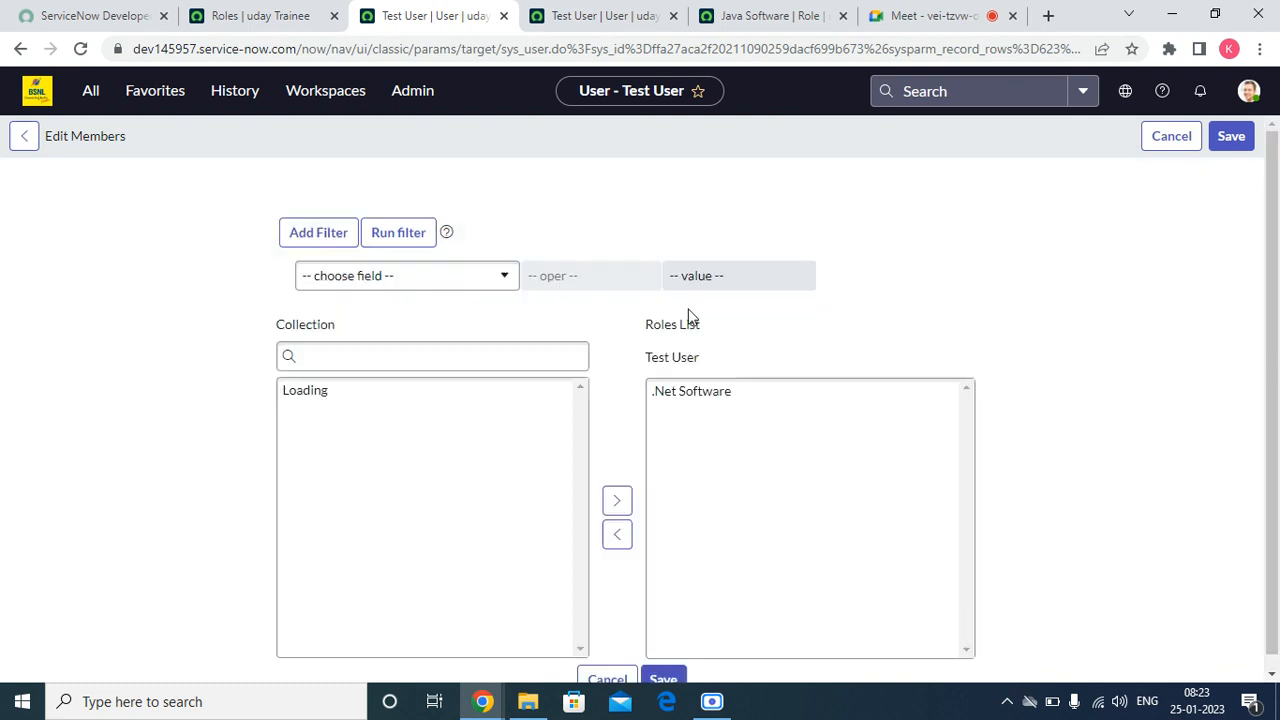
pyautogui.click(692, 396)
pyautogui.doubleClick(692, 396)
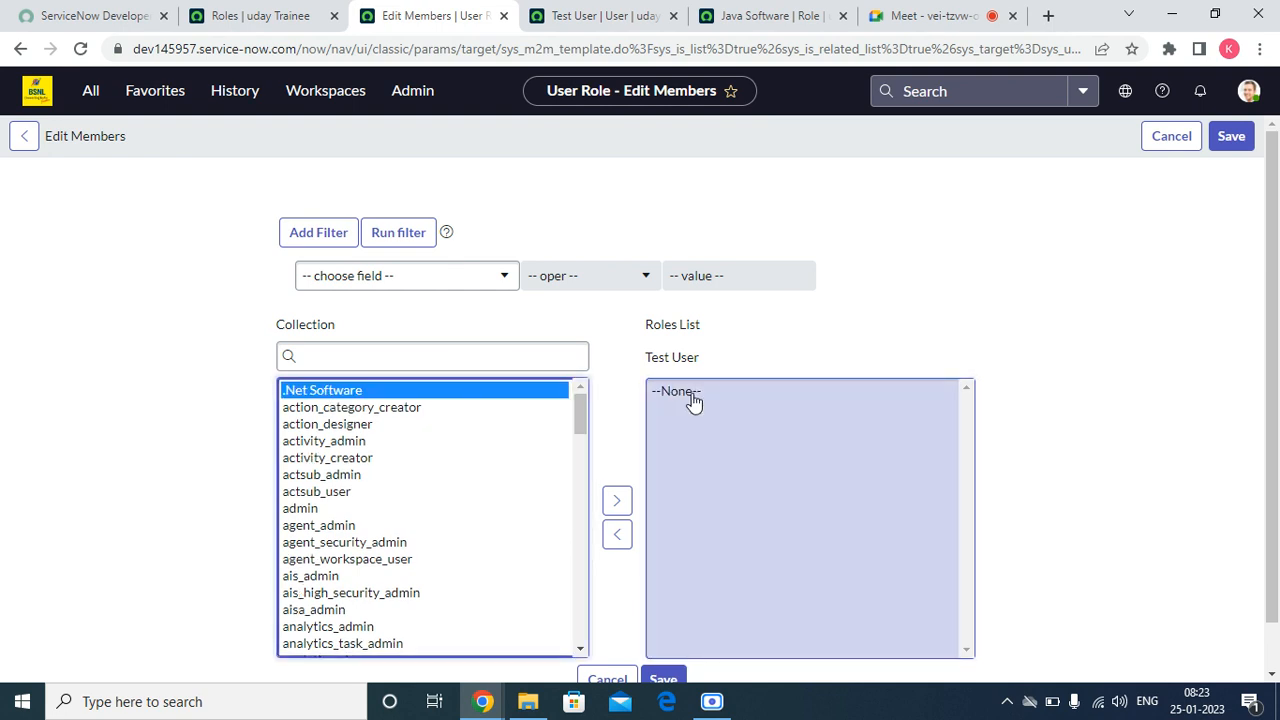
pyautogui.scroll(-1, 683, 594)
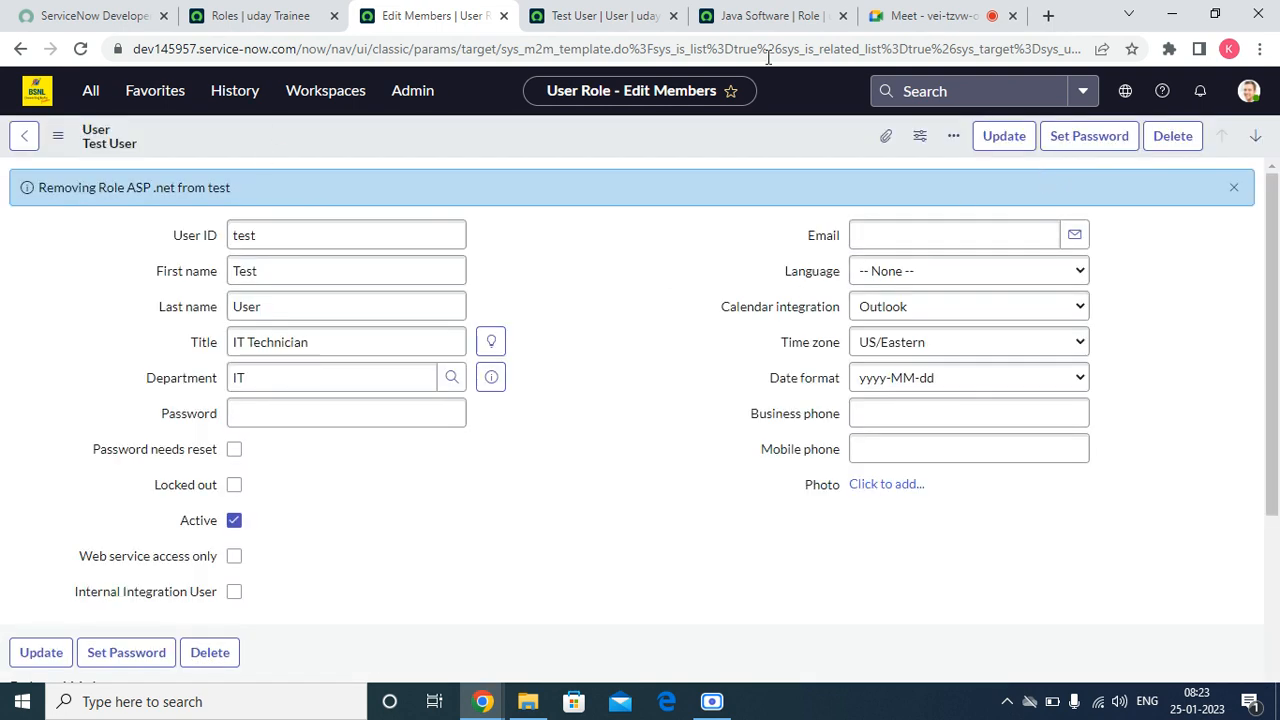
pyautogui.click(1234, 188)
# Step: Add the ASP .net role directly to the test user's roles list and save
pyautogui.scroll(-3, 314, 580)
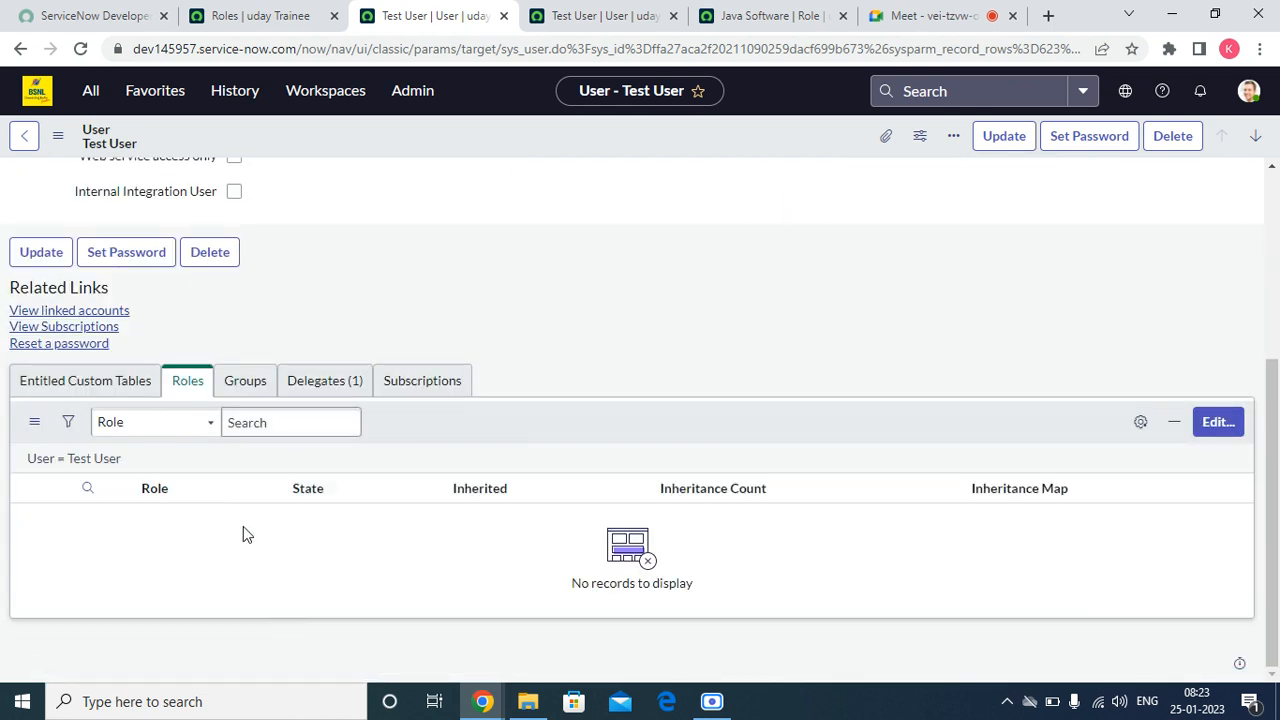
pyautogui.click(1222, 424)
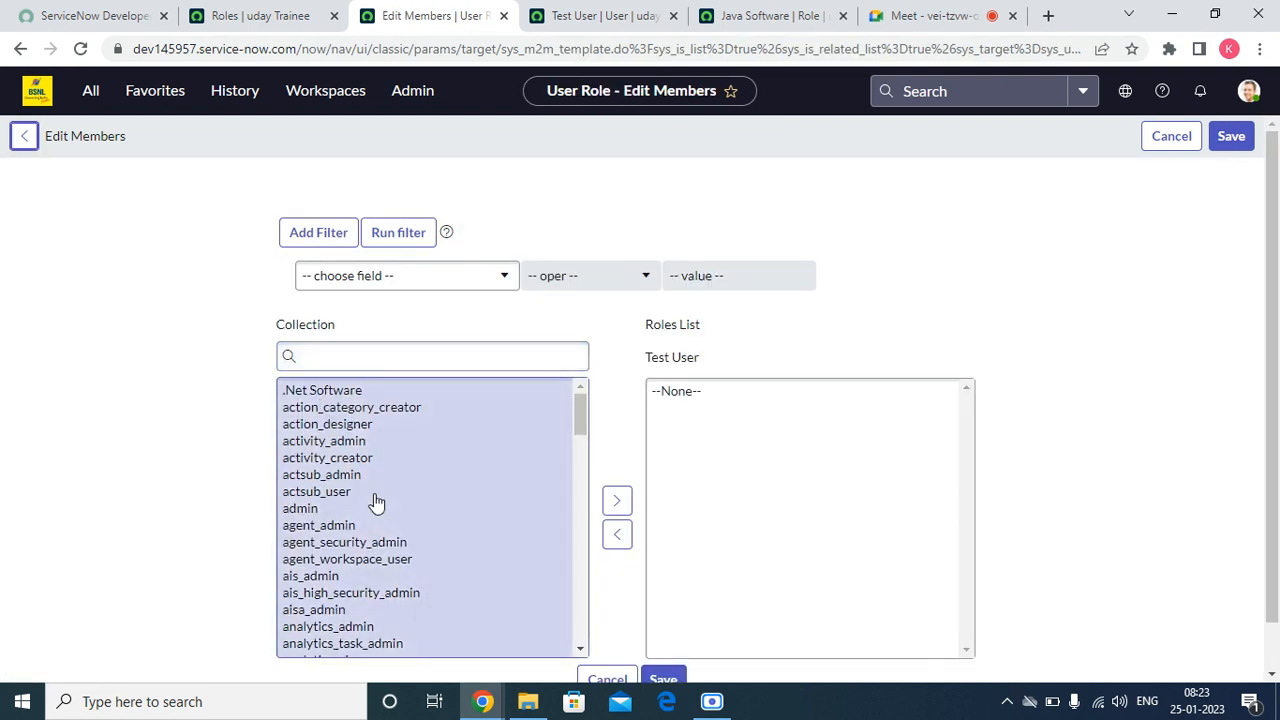
pyautogui.scroll(-14, 373, 510)
pyautogui.scroll(14, 383, 520)
pyautogui.moveTo(582, 415); pyautogui.dragTo(580, 446)
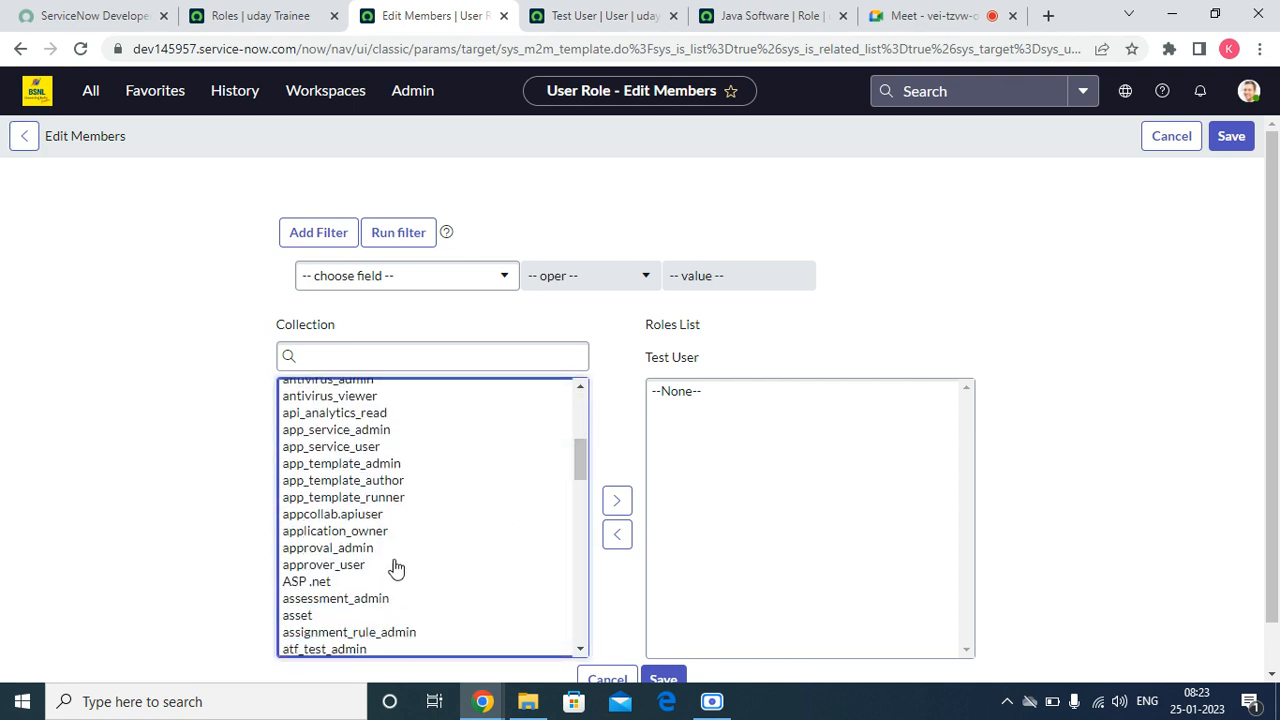
pyautogui.click(305, 581)
pyautogui.click(616, 500)
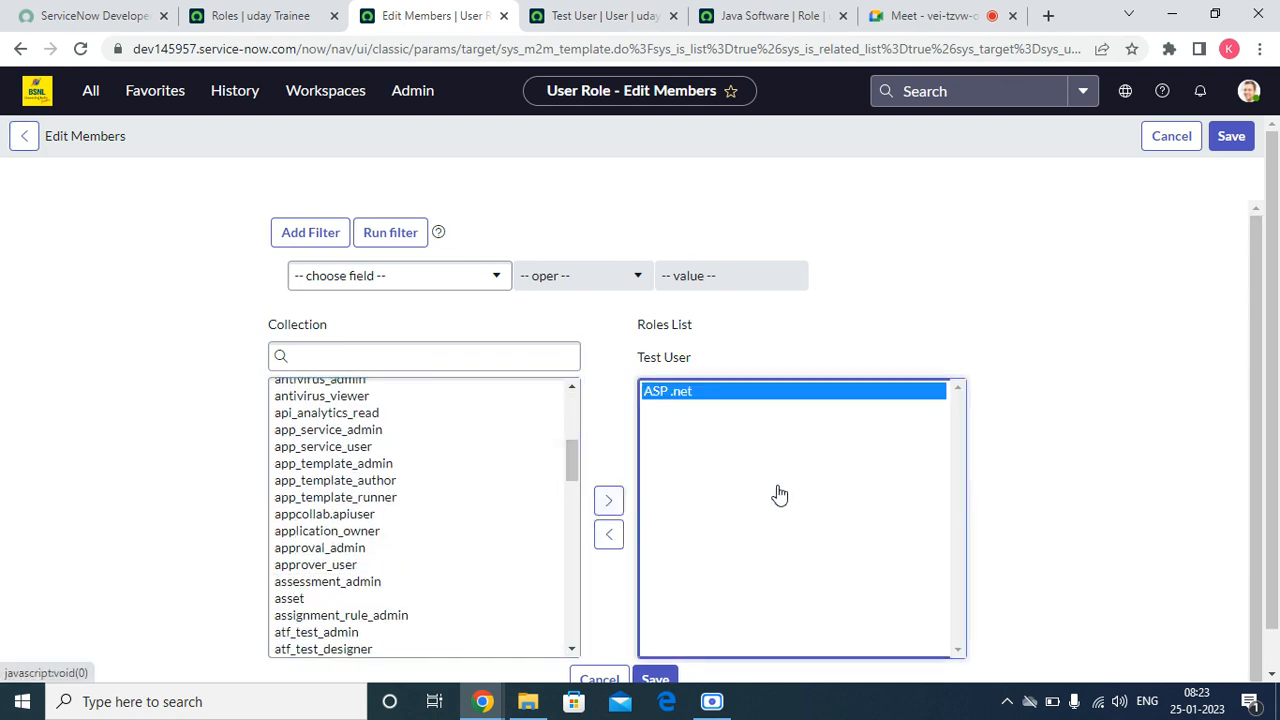
pyautogui.click(1240, 142)
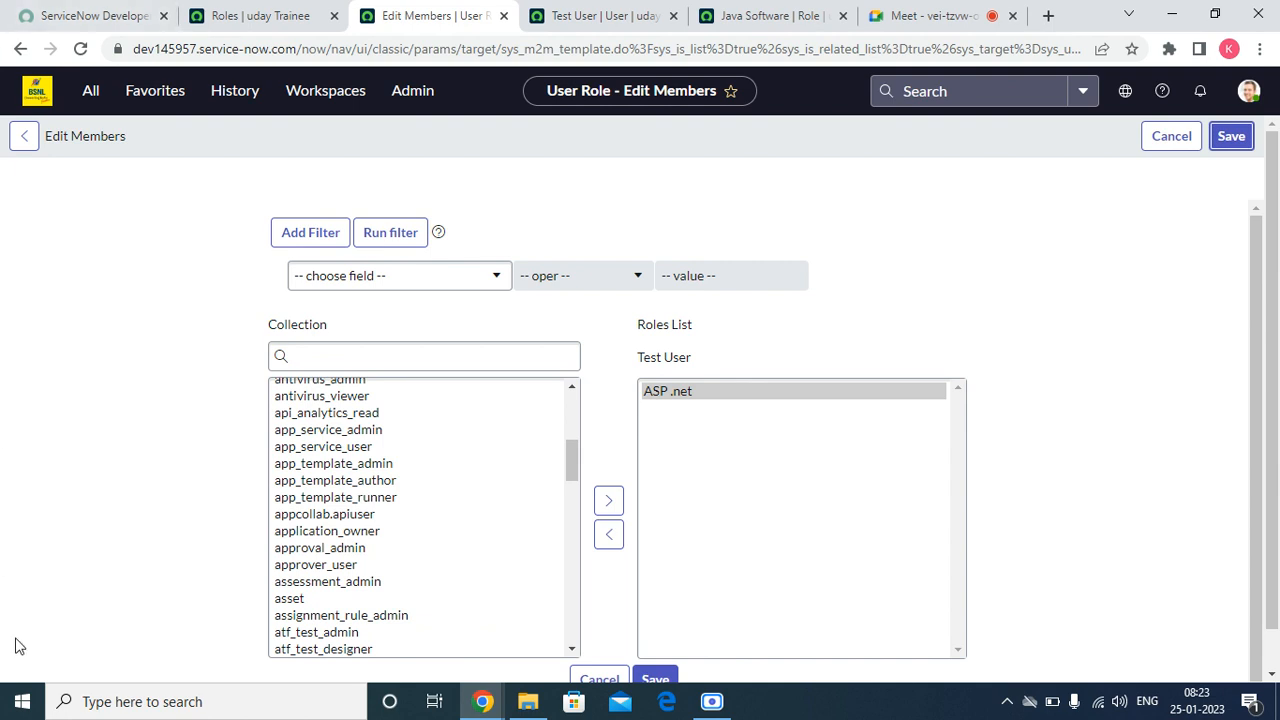
pyautogui.scroll(-3, 361, 456)
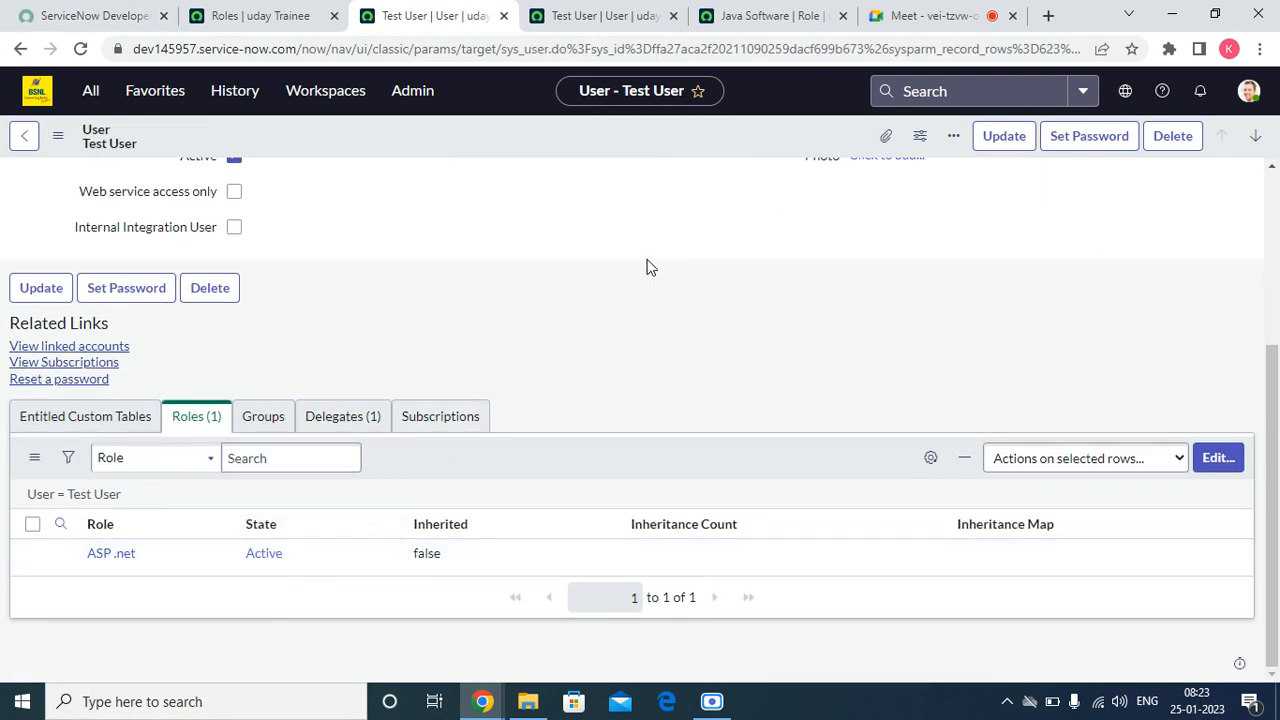
pyautogui.click(890, 16)
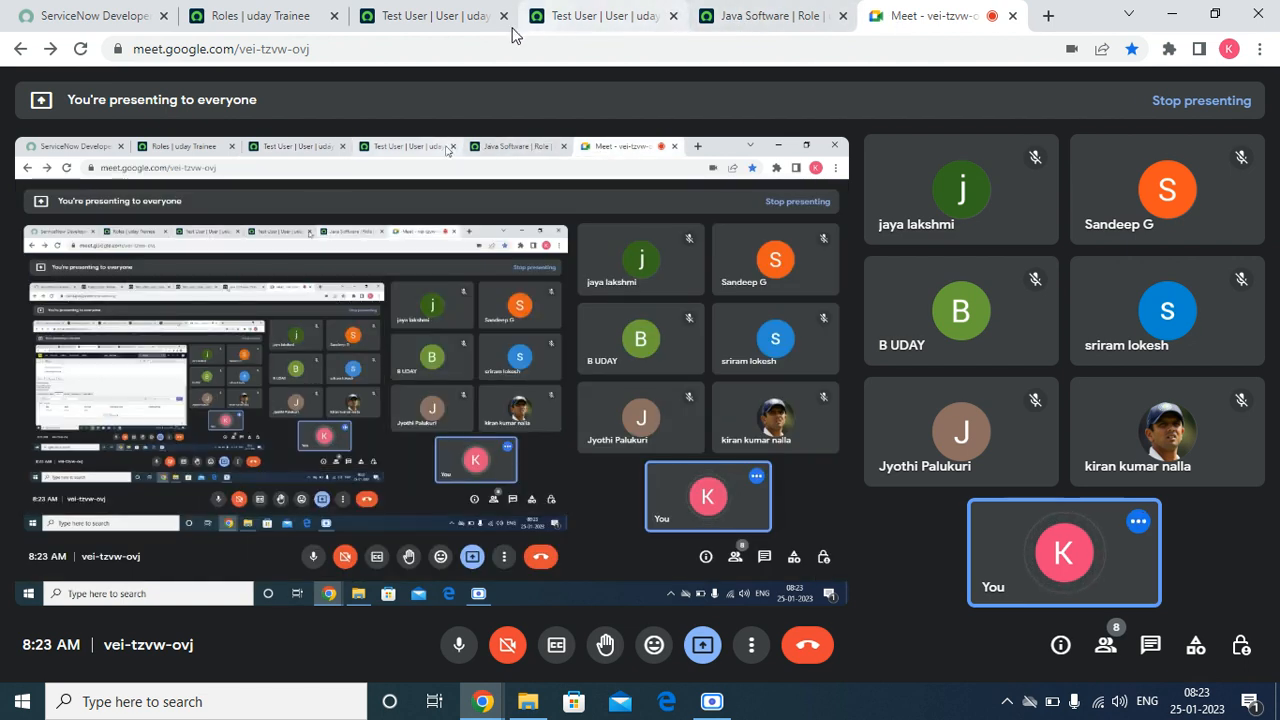
pyautogui.click(439, 20)
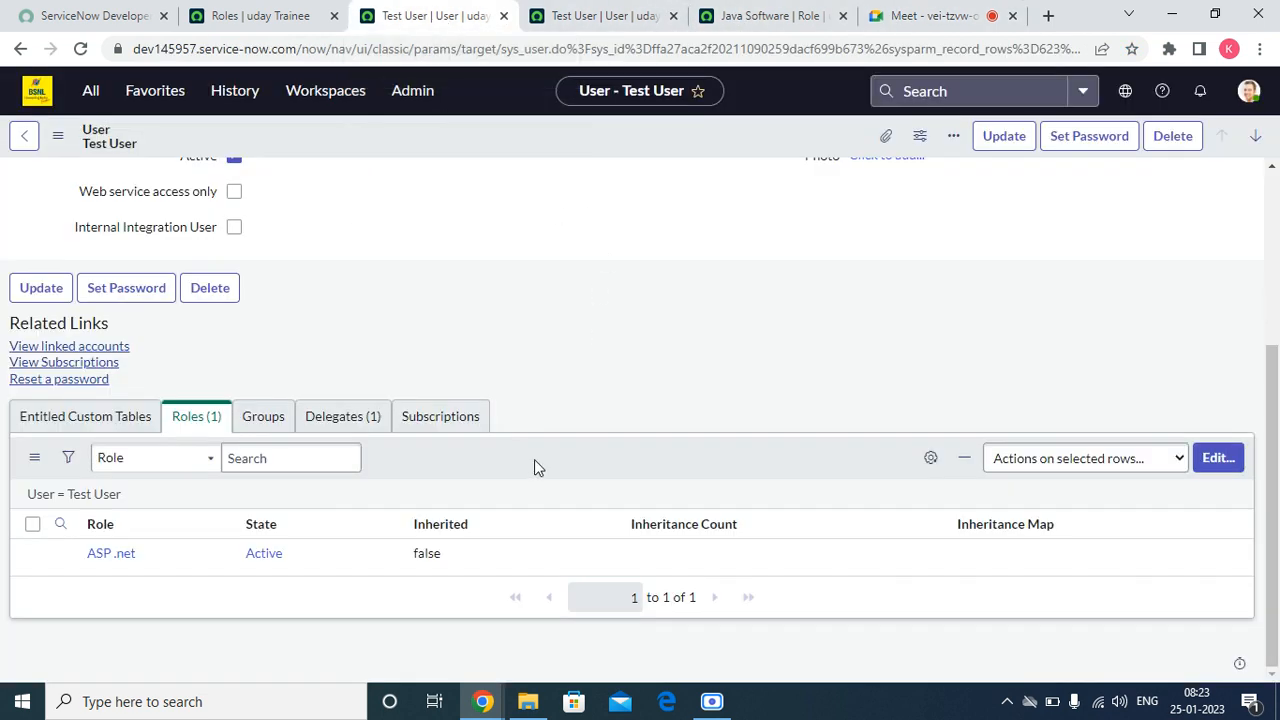
pyautogui.scroll(3, 538, 446)
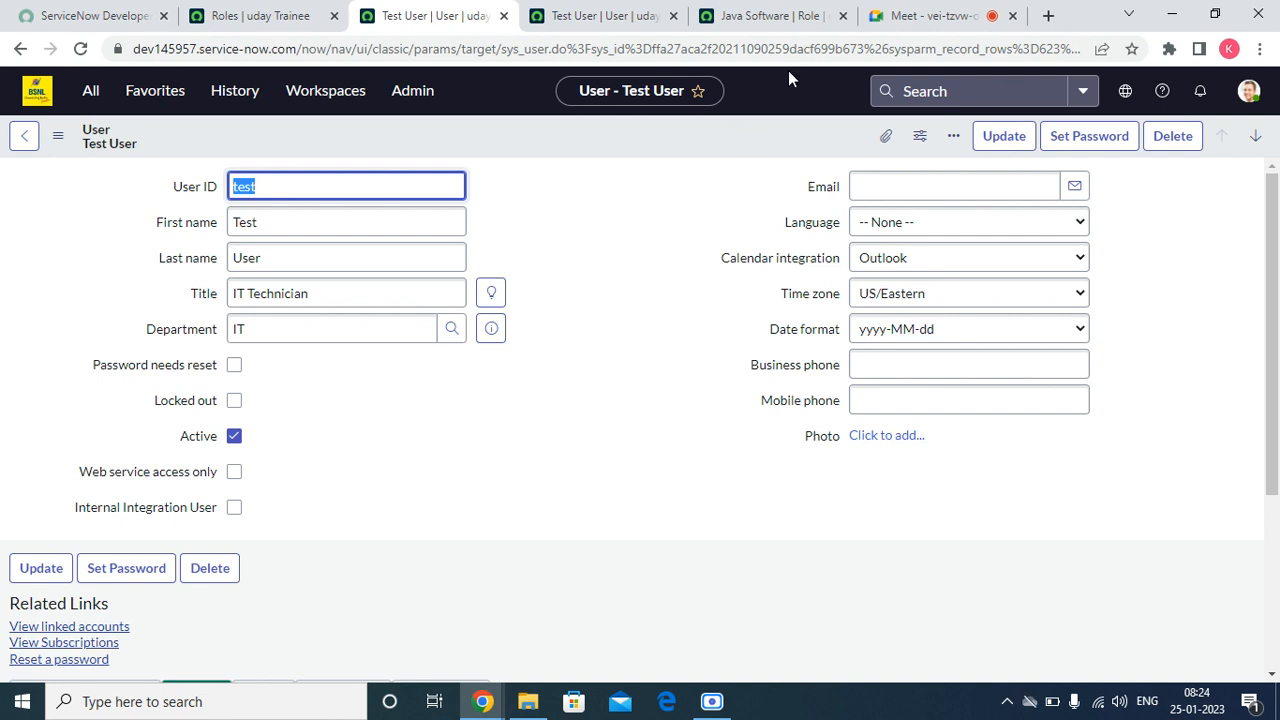
pyautogui.click(900, 16)
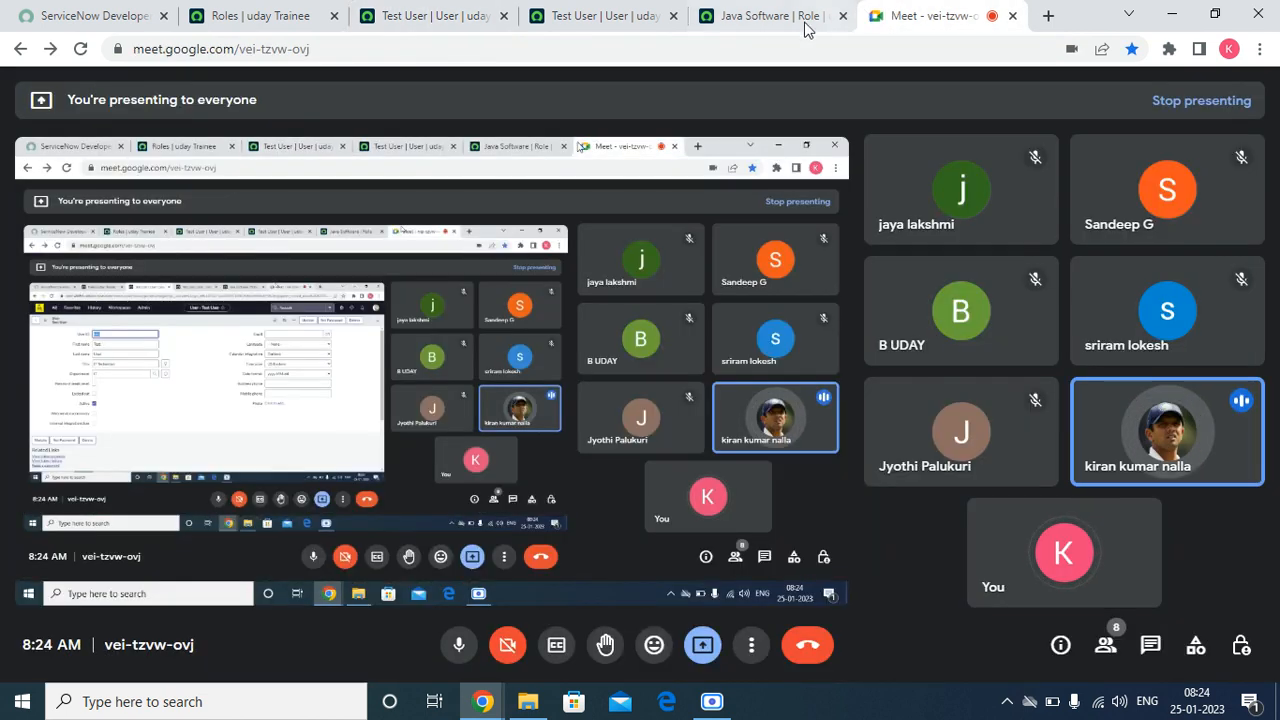
pyautogui.click(435, 22)
pyautogui.scroll(-3, 690, 370)
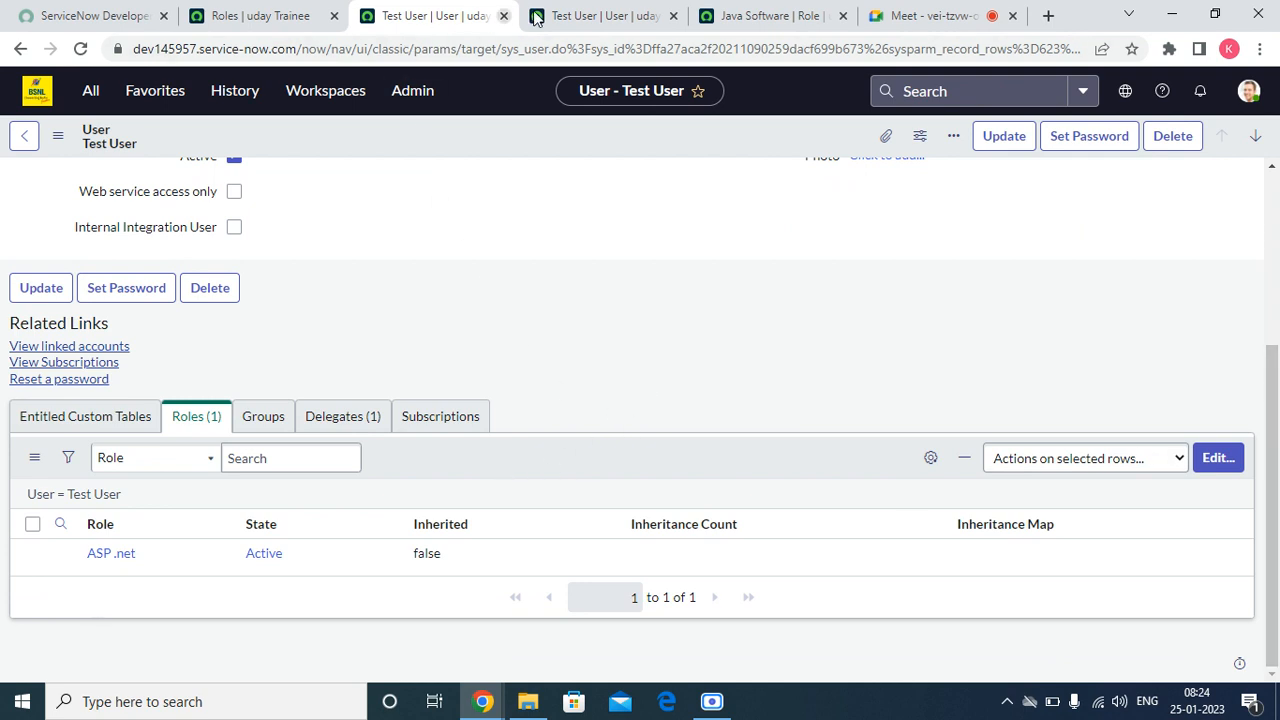
# Step: Open the Software role from the roles list in a new tab and examine its name and contained roles
pyautogui.click(780, 14)
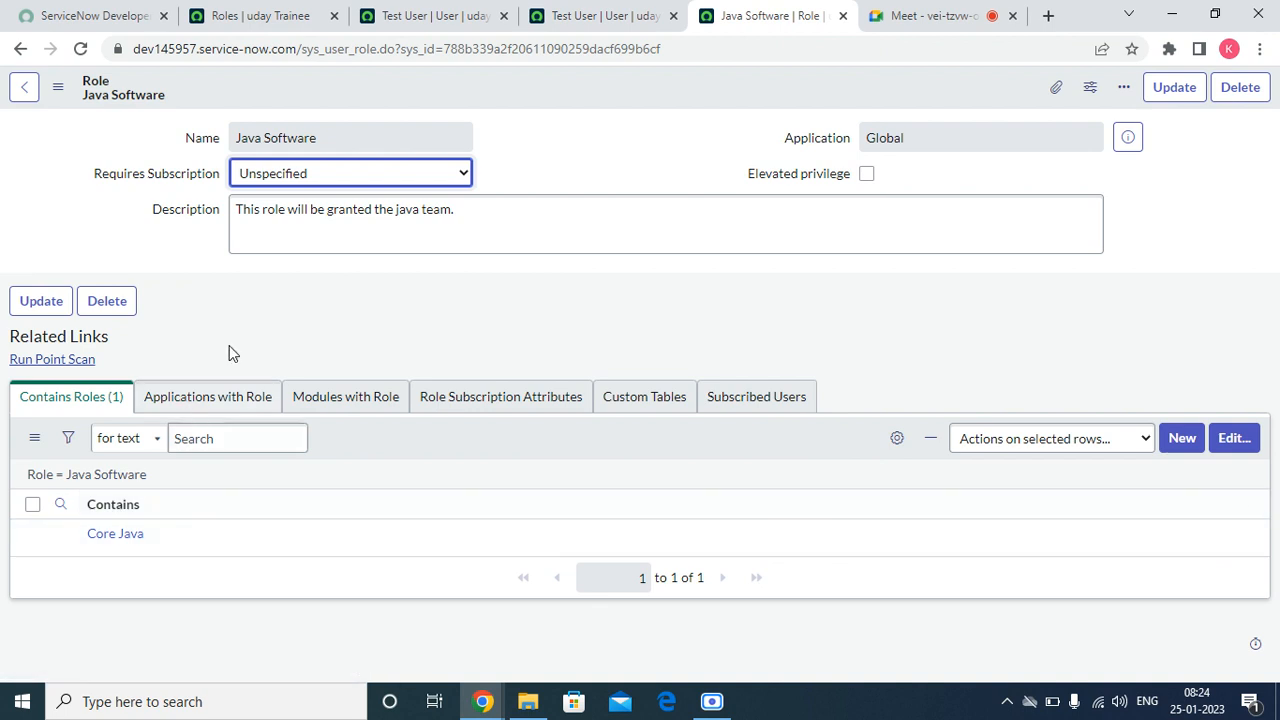
pyautogui.click(284, 15)
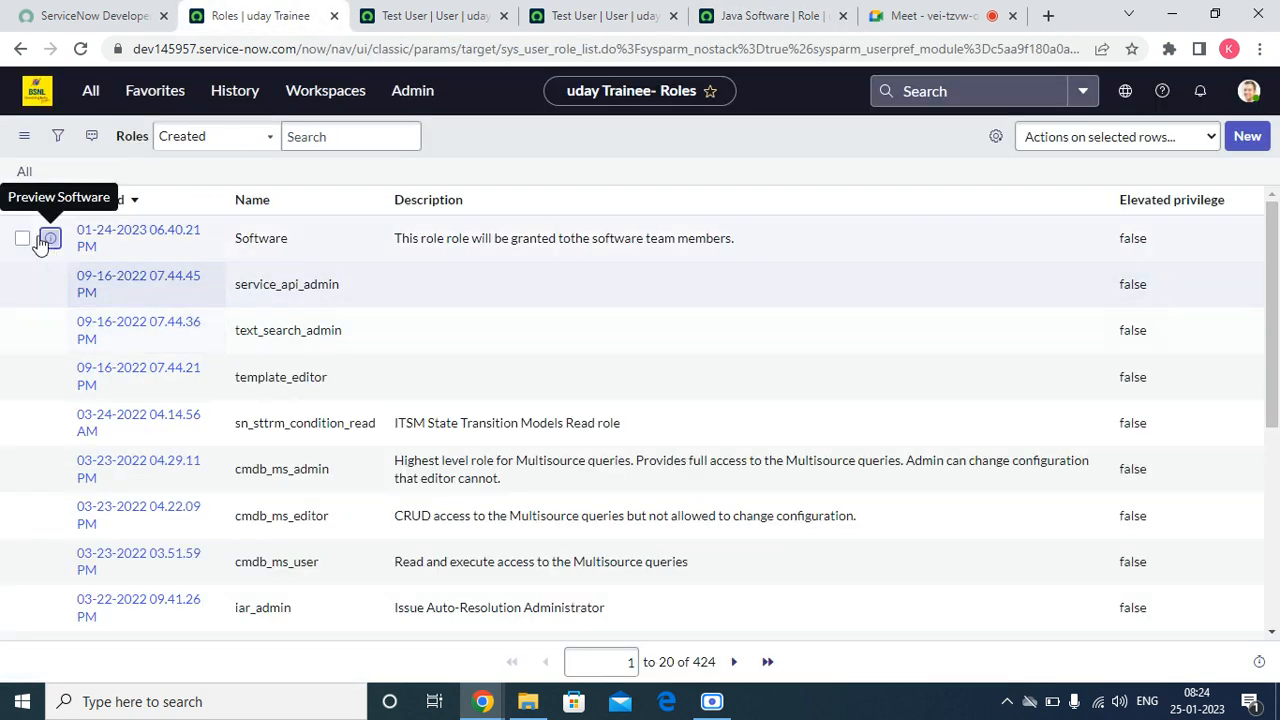
pyautogui.rightClick(51, 247)
pyautogui.click(84, 256)
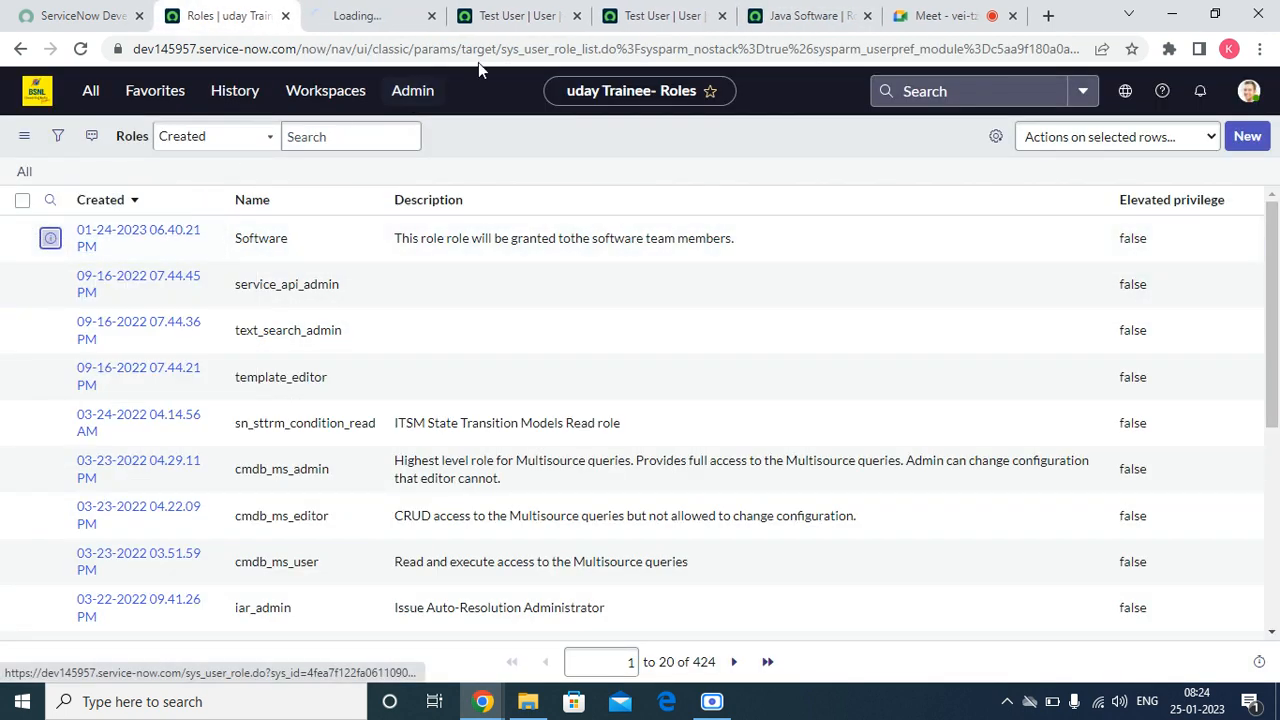
pyautogui.click(375, 22)
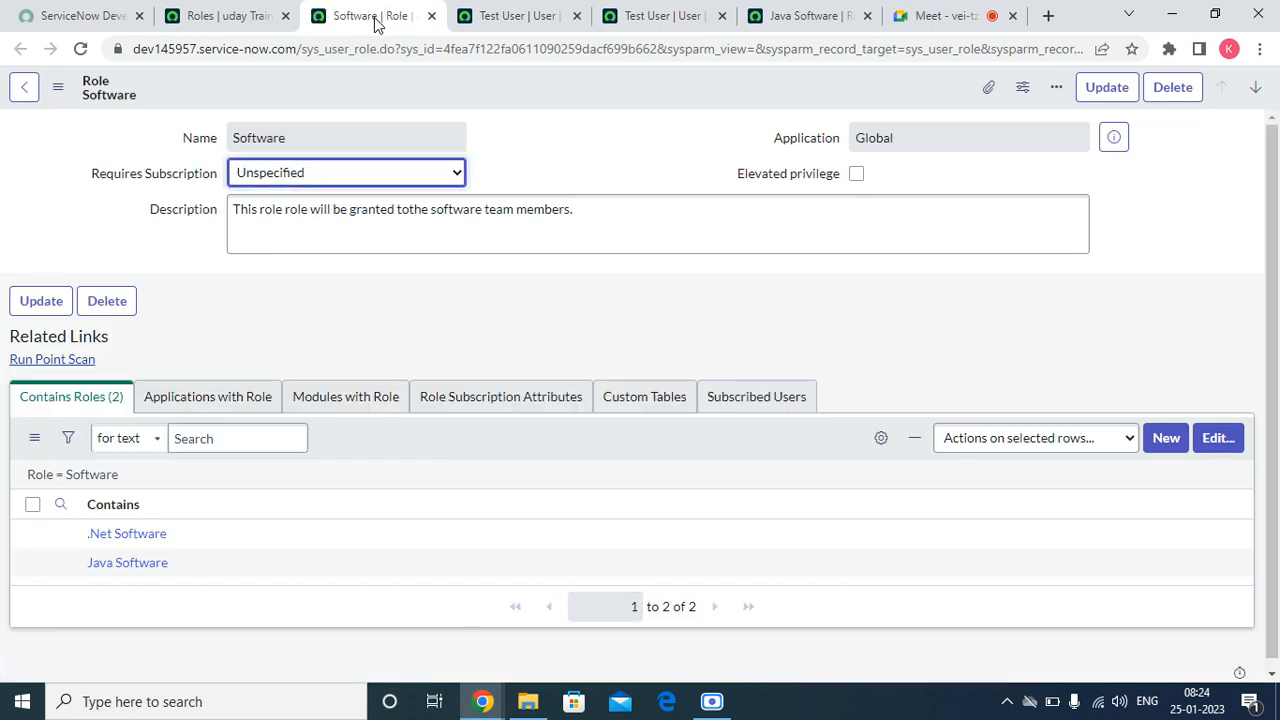
pyautogui.moveTo(354, 138); pyautogui.dragTo(214, 163)
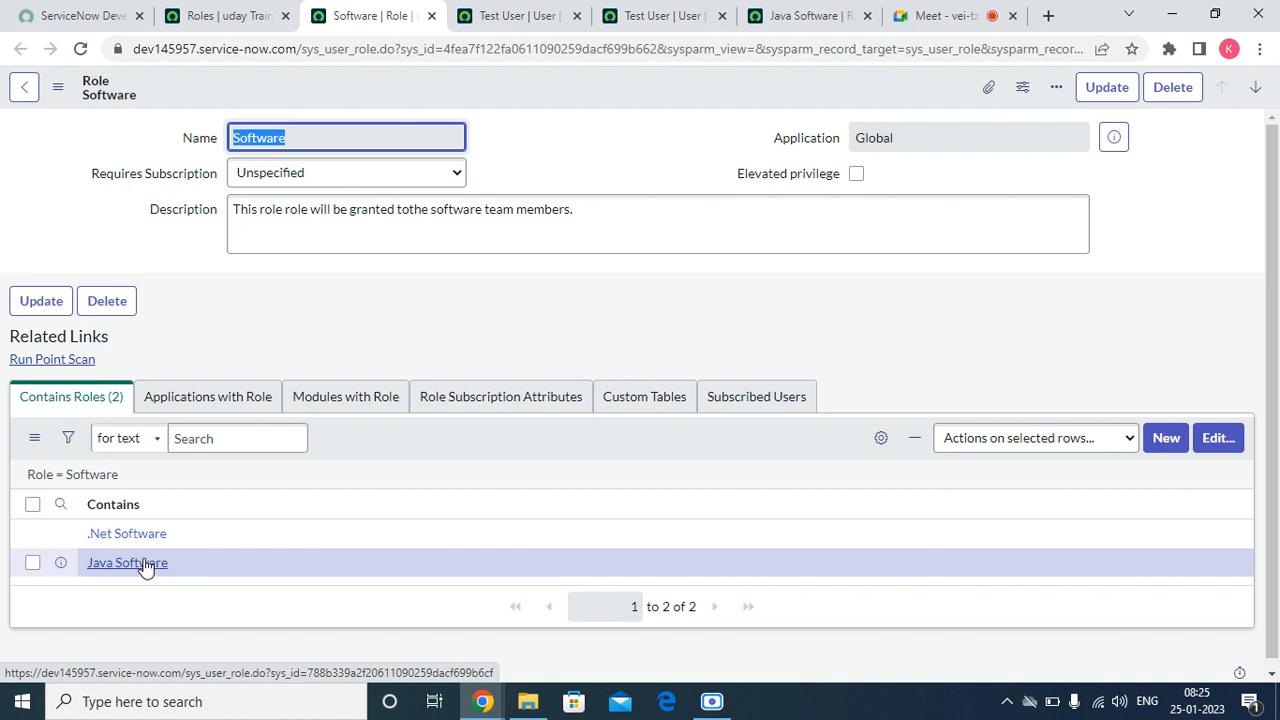
# Step: Dismiss the column personalization of the contained roles list unchanged, and close the Software role tab and one test user tab
pyautogui.click(879, 440)
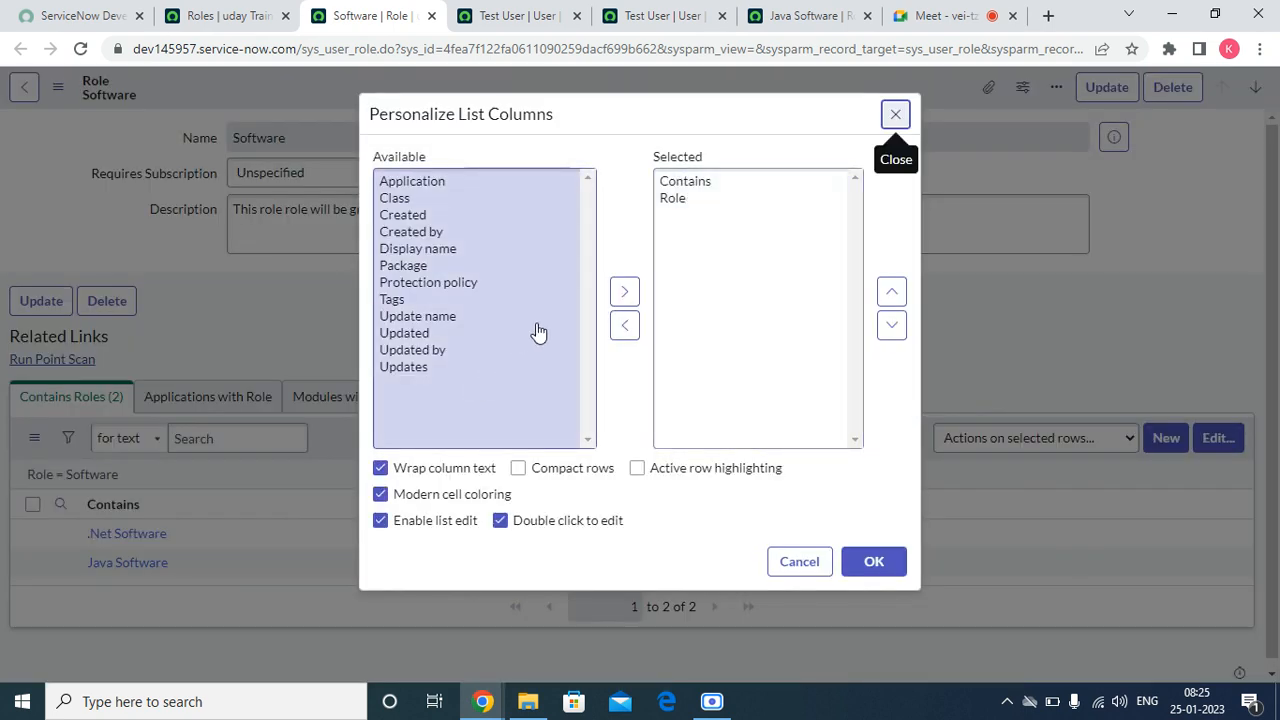
pyautogui.click(895, 114)
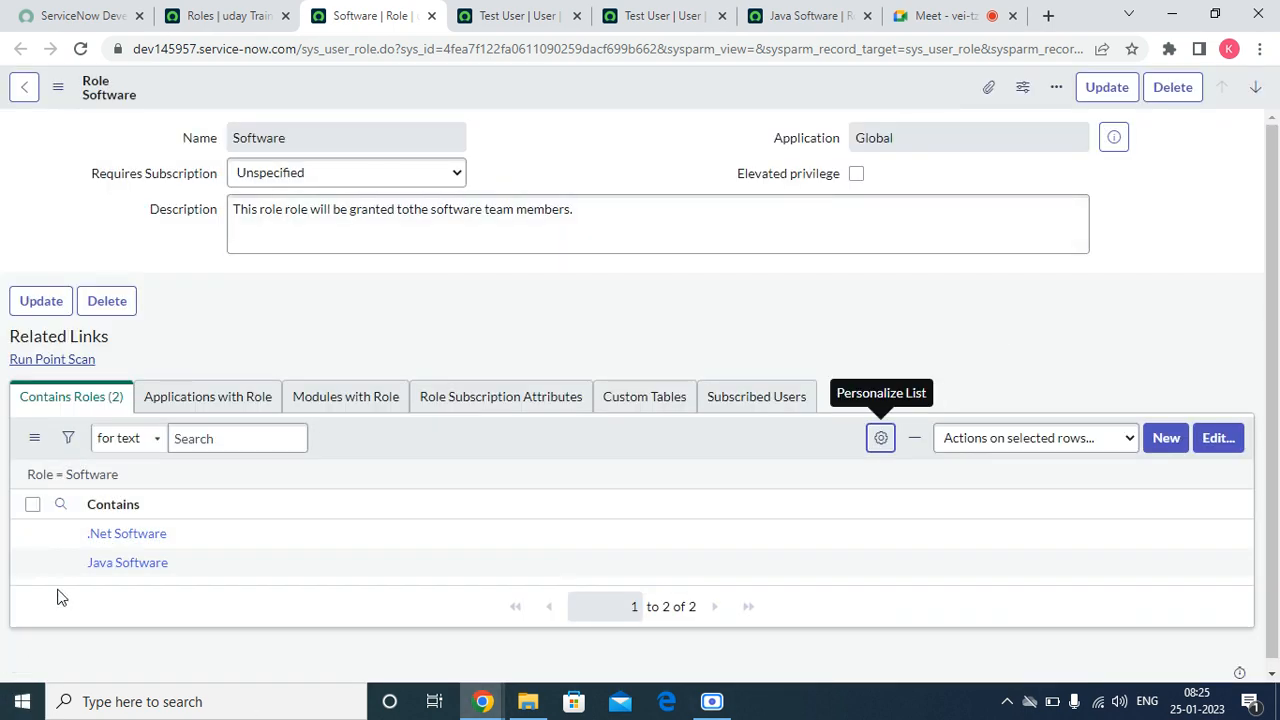
pyautogui.click(430, 17)
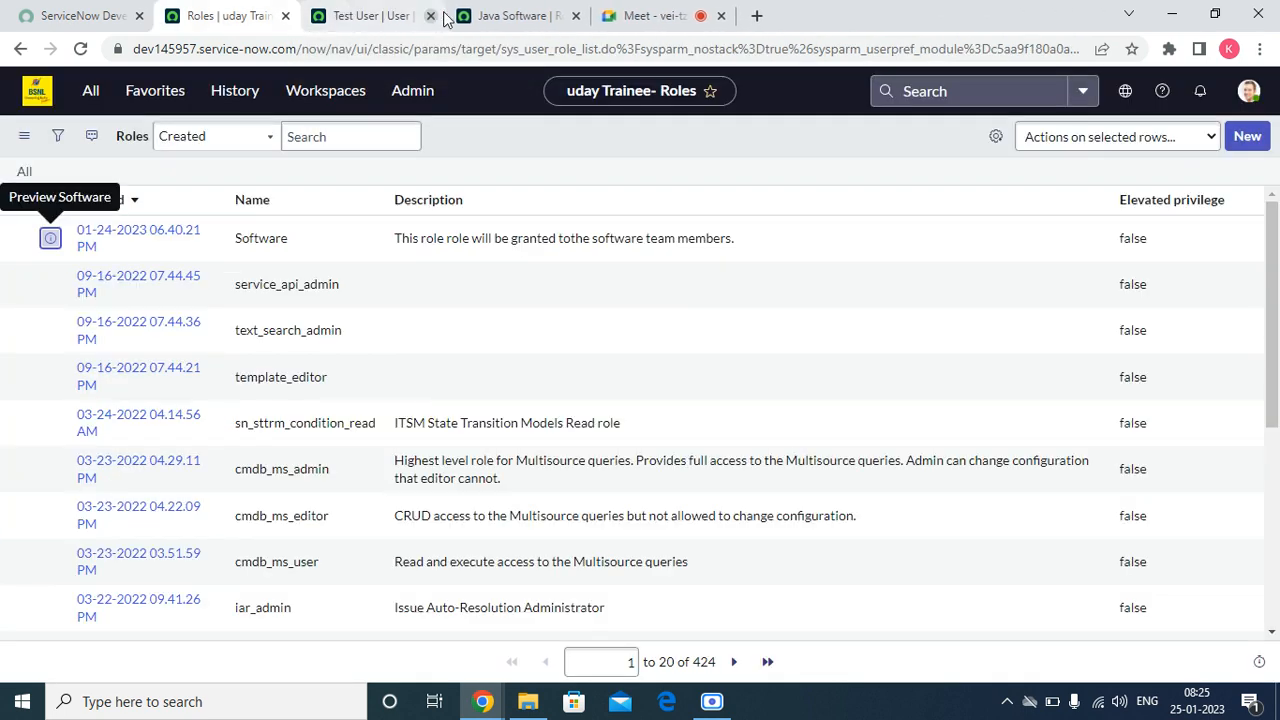
# Step: Close the Java Software role tab and return to the roles list
pyautogui.click(430, 17)
pyautogui.click(497, 10)
pyautogui.click(576, 15)
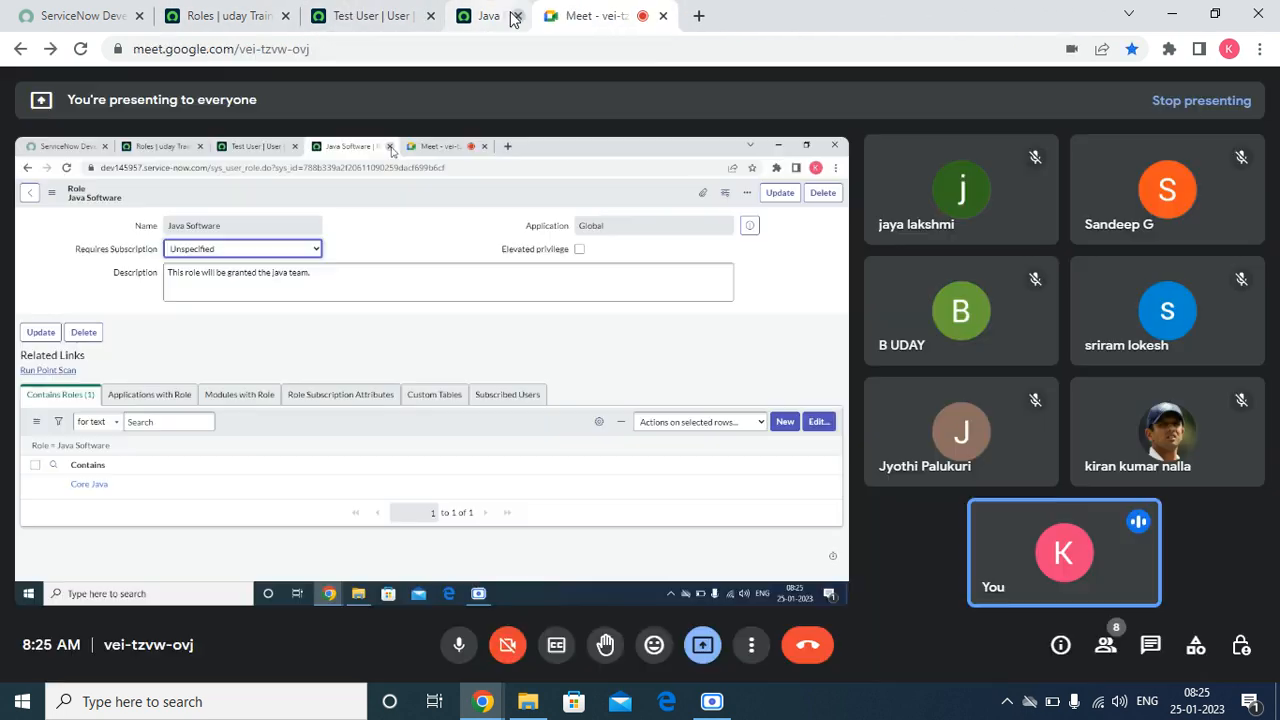
pyautogui.click(266, 8)
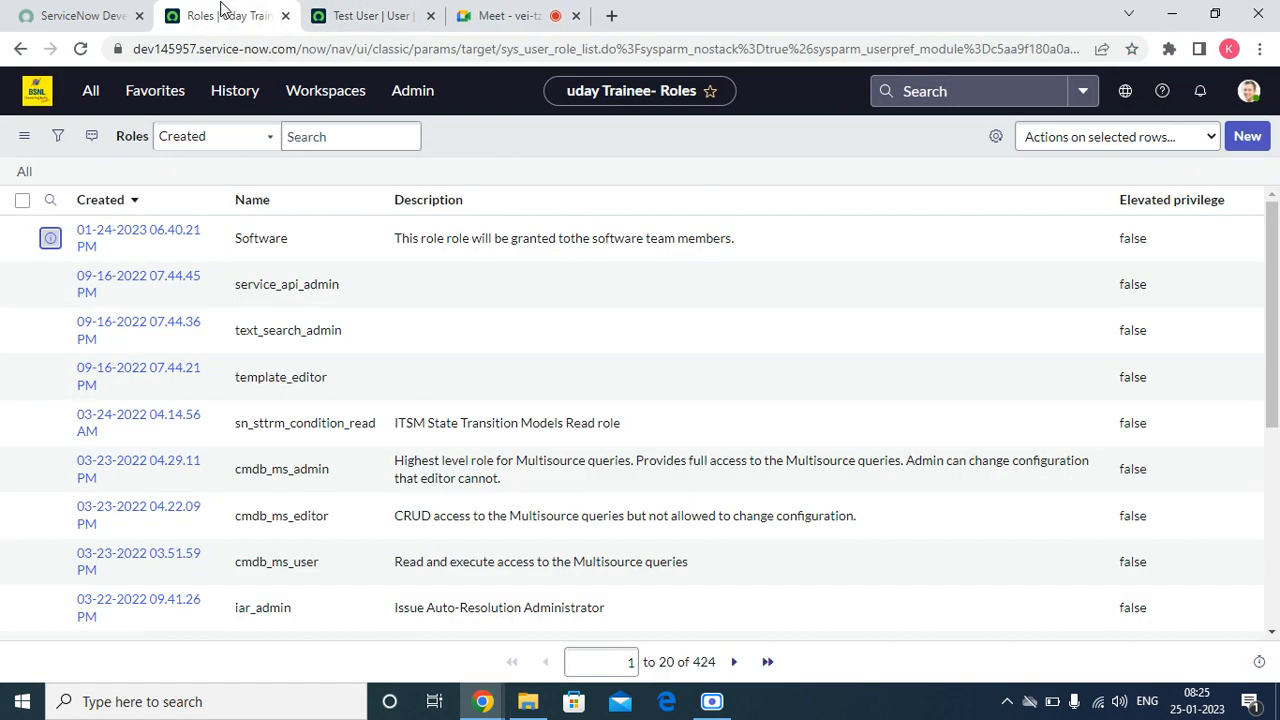
# Step: Filter the application navigator for "group" and open the Groups list under System Security, Users and Groups
pyautogui.click(86, 90)
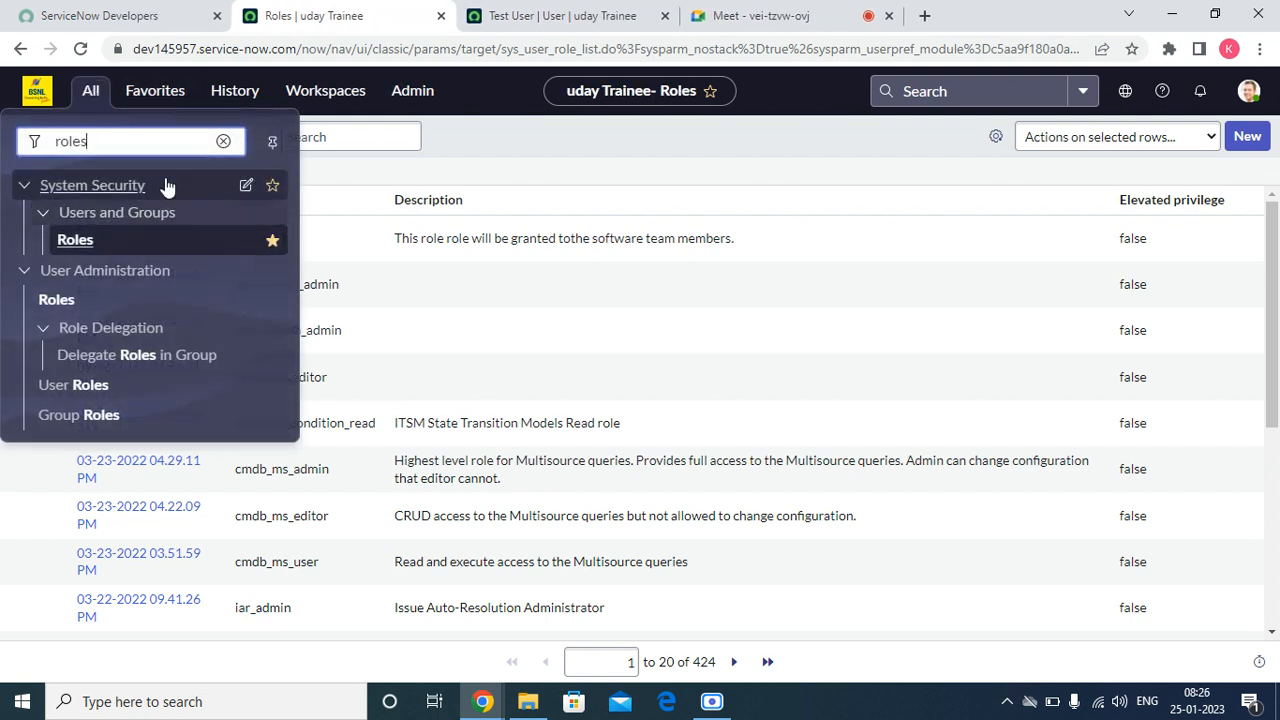
pyautogui.click(223, 141)
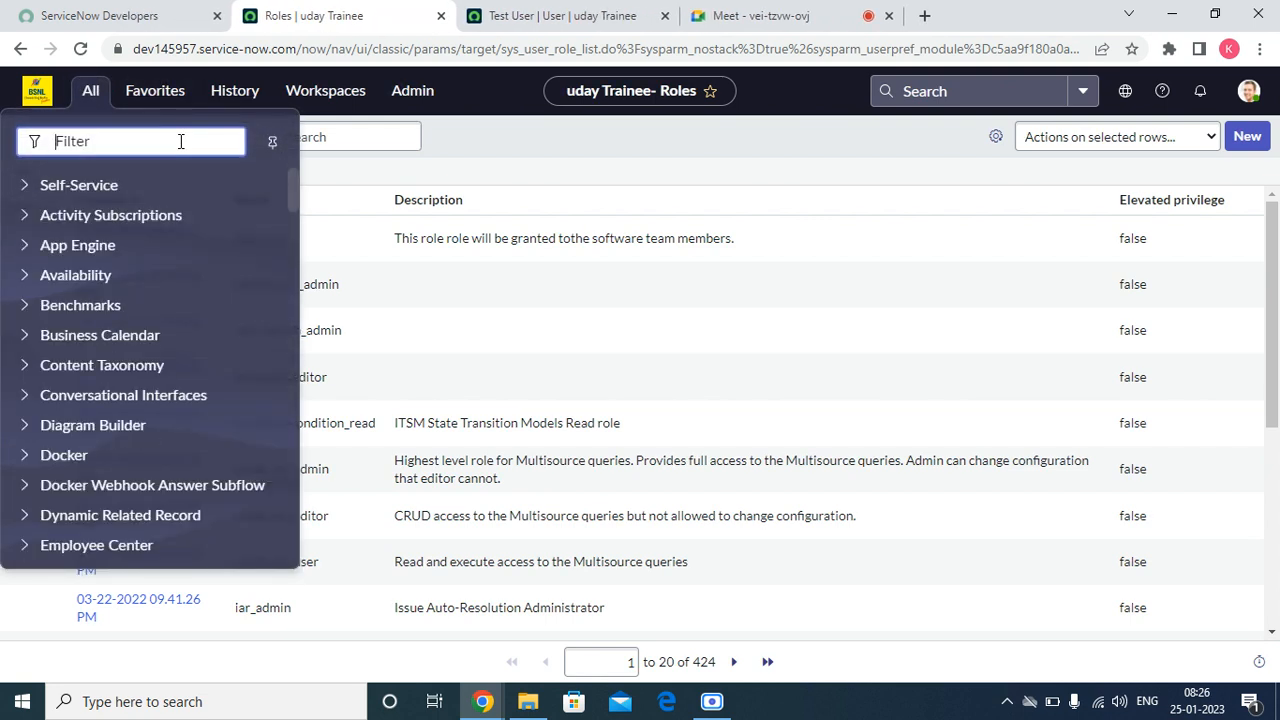
pyautogui.write('group')
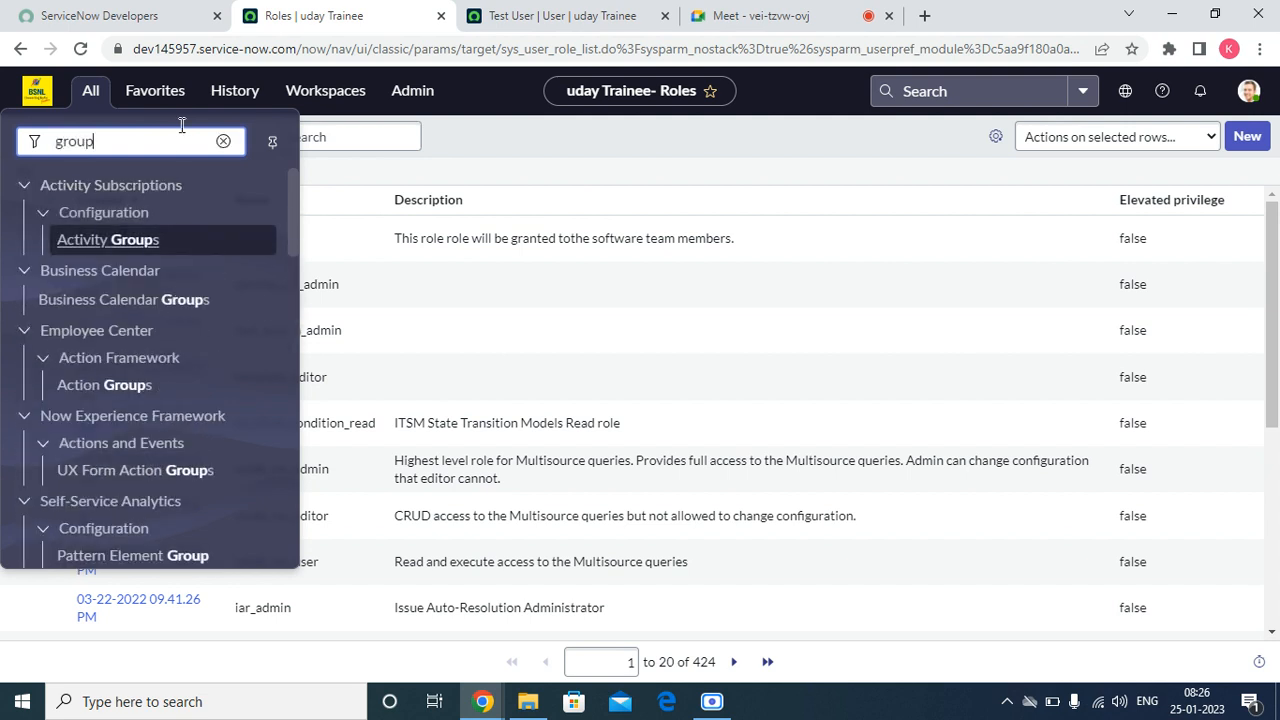
pyautogui.scroll(-5, 103, 328)
pyautogui.scroll(-6, 150, 400)
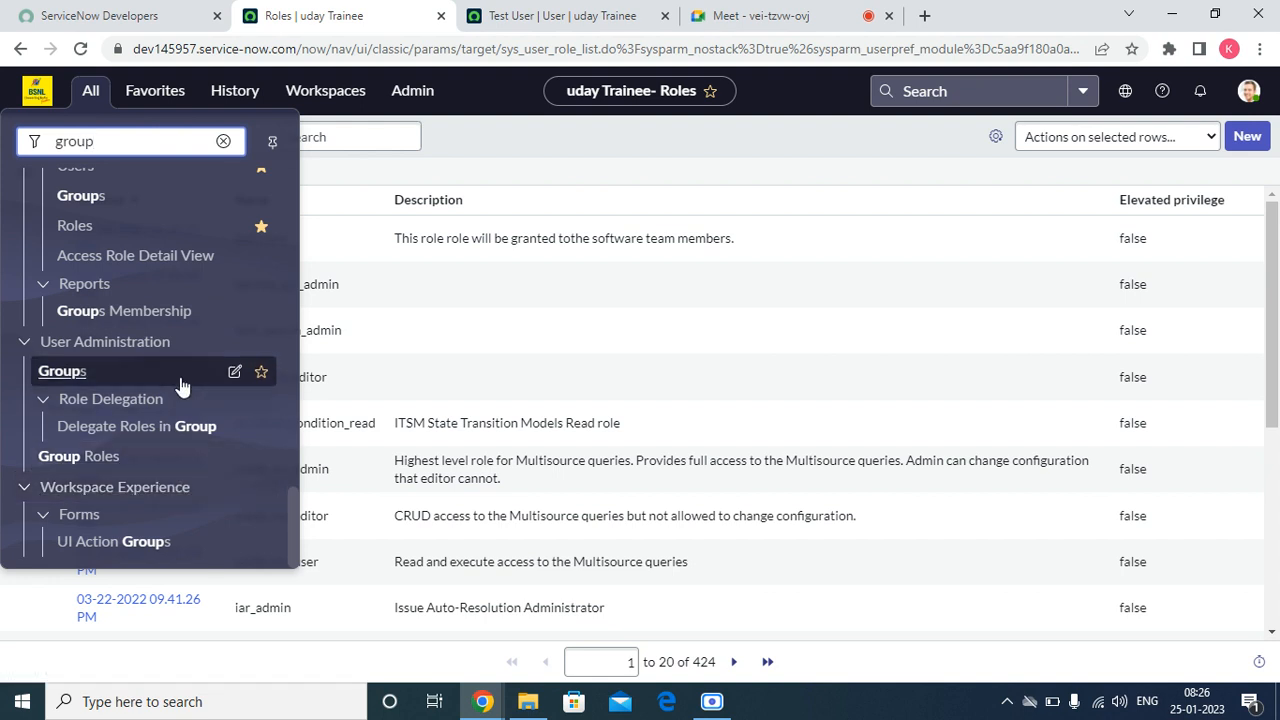
pyautogui.scroll(10, 185, 385)
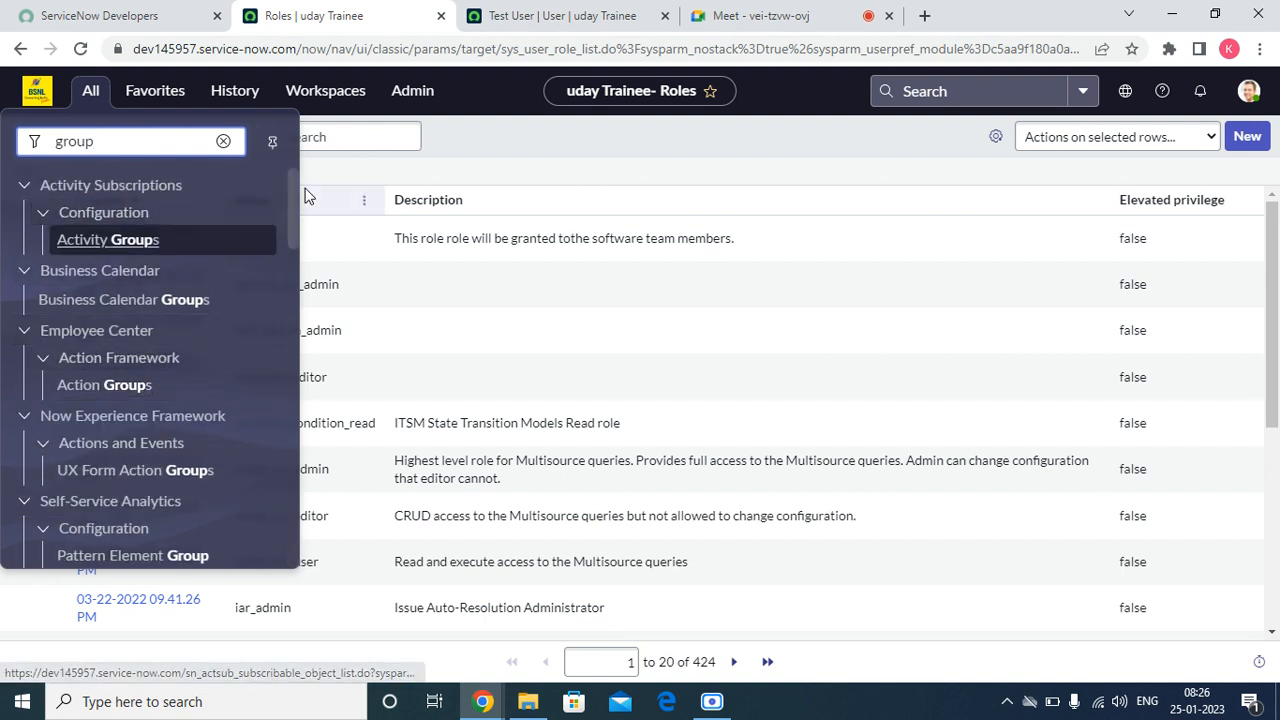
pyautogui.moveTo(295, 199); pyautogui.dragTo(283, 475)
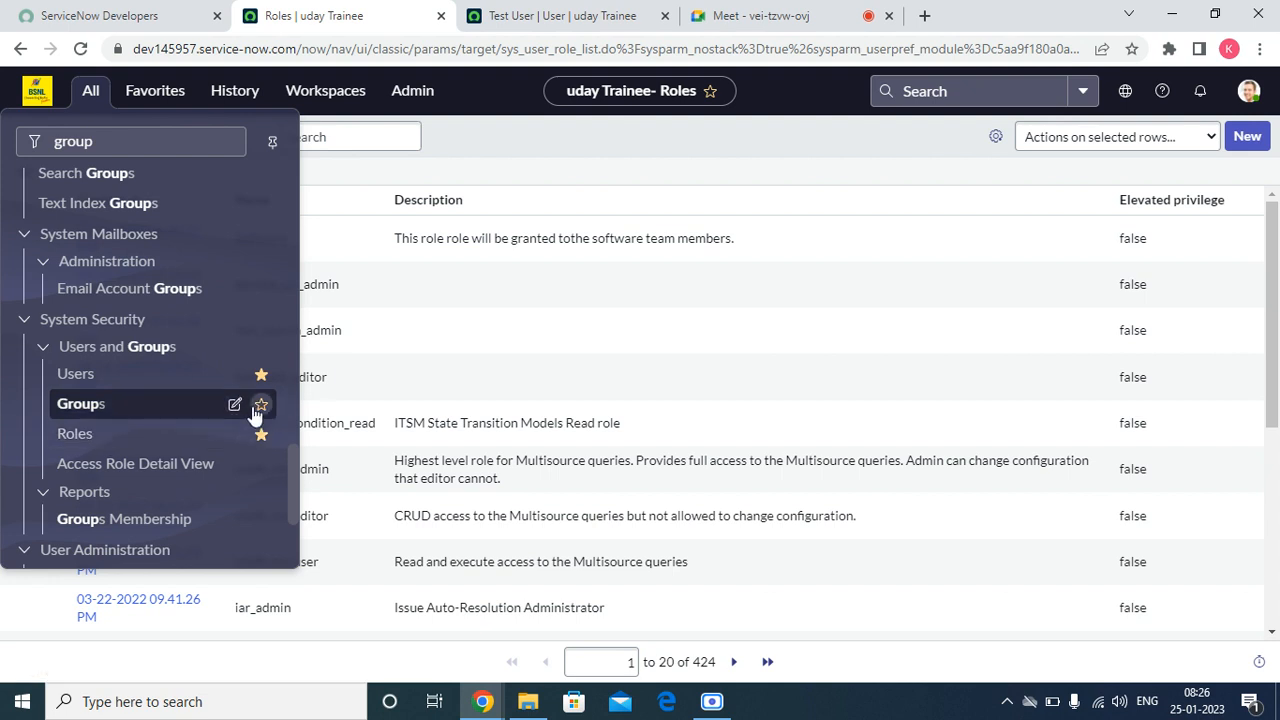
pyautogui.click(80, 406)
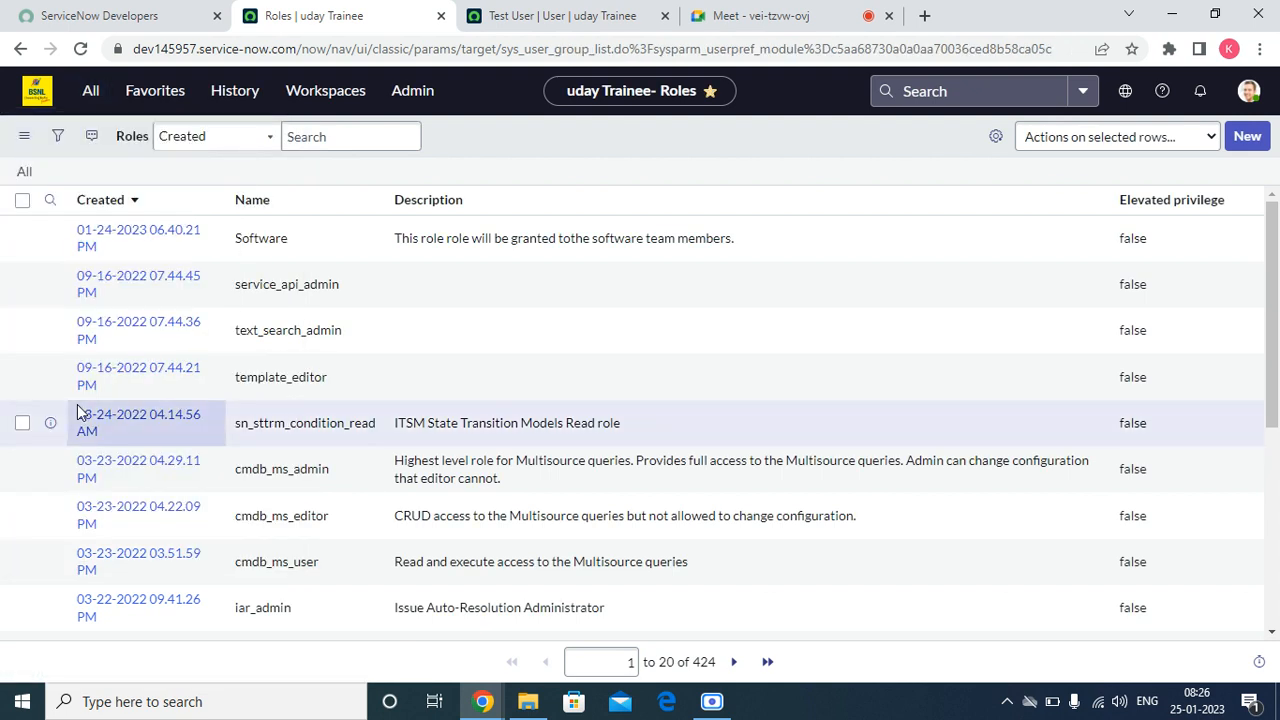
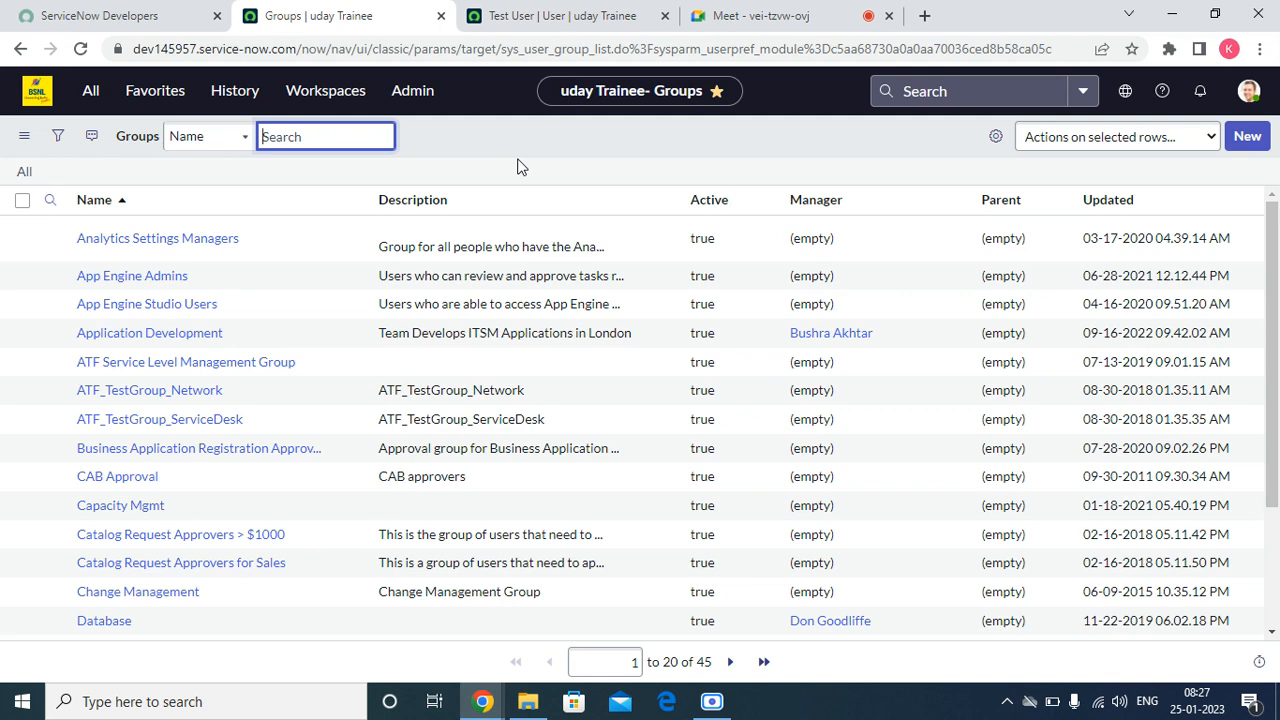
# Step: Start a new group record and name it "Software Developers"
pyautogui.click(1247, 140)
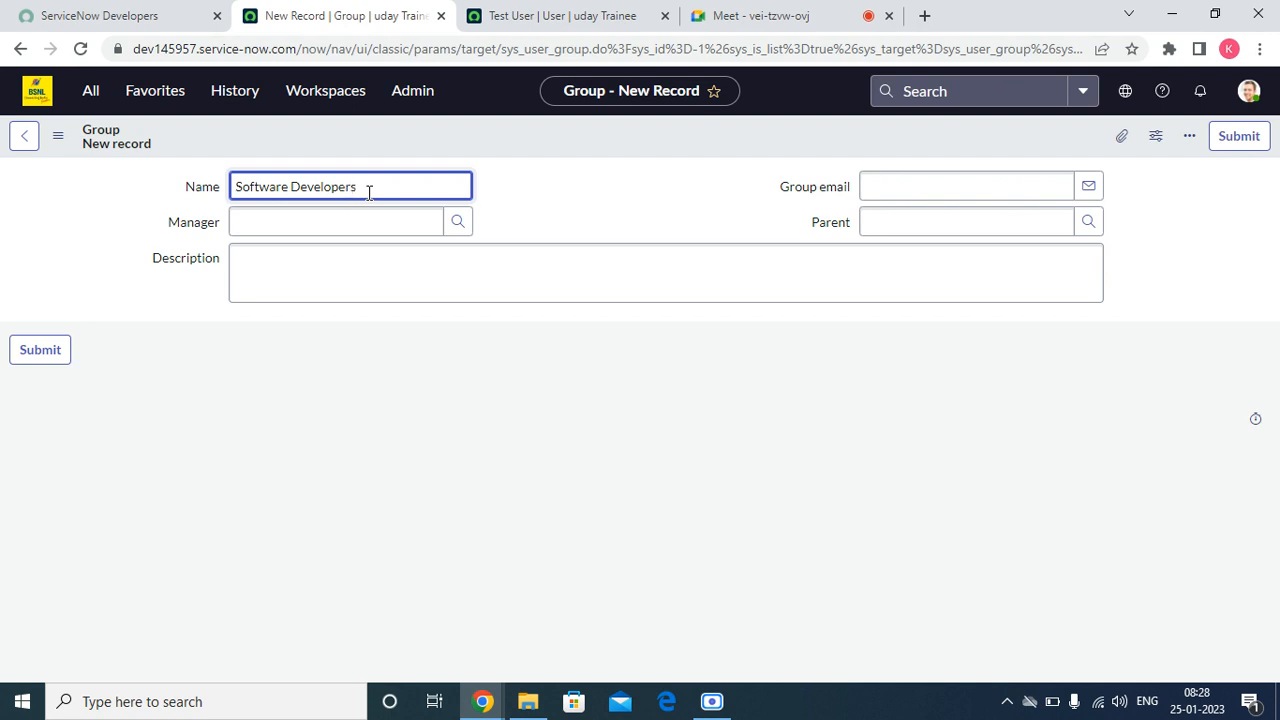
pyautogui.click(400, 426)
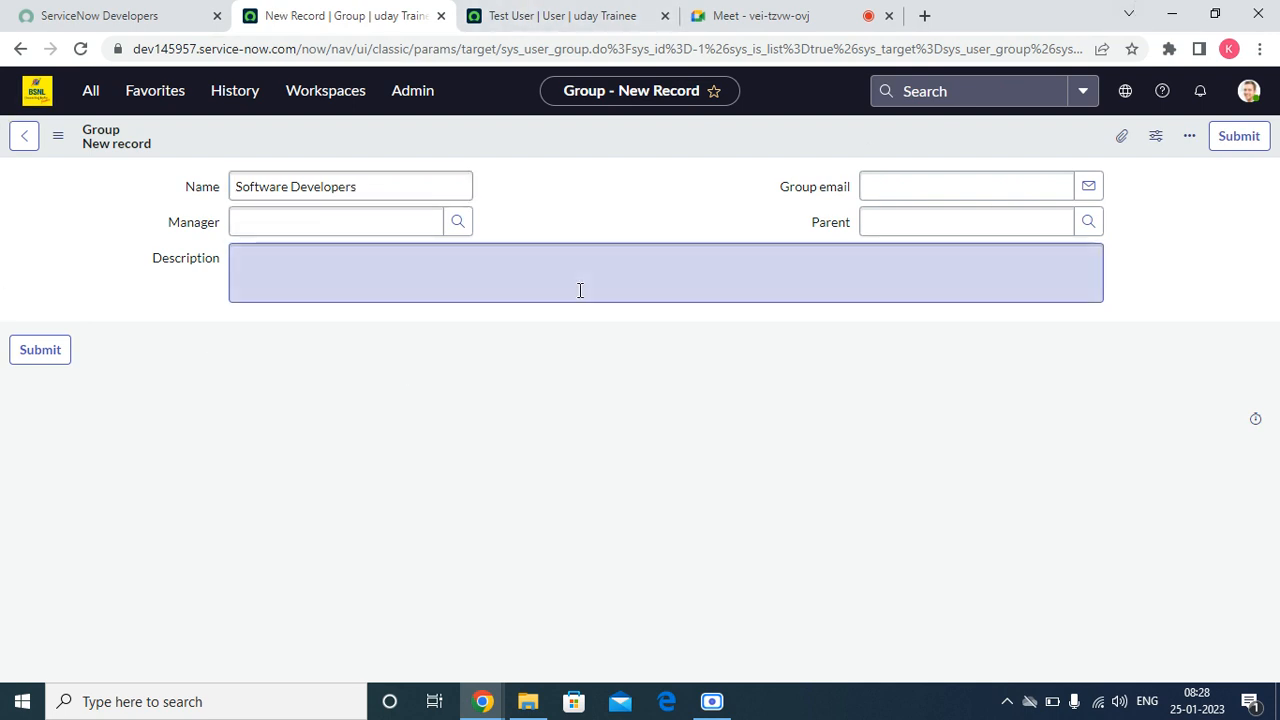
# Step: Browse the users offered for the group's Manager field and close the lookup without choosing one
pyautogui.click(269, 233)
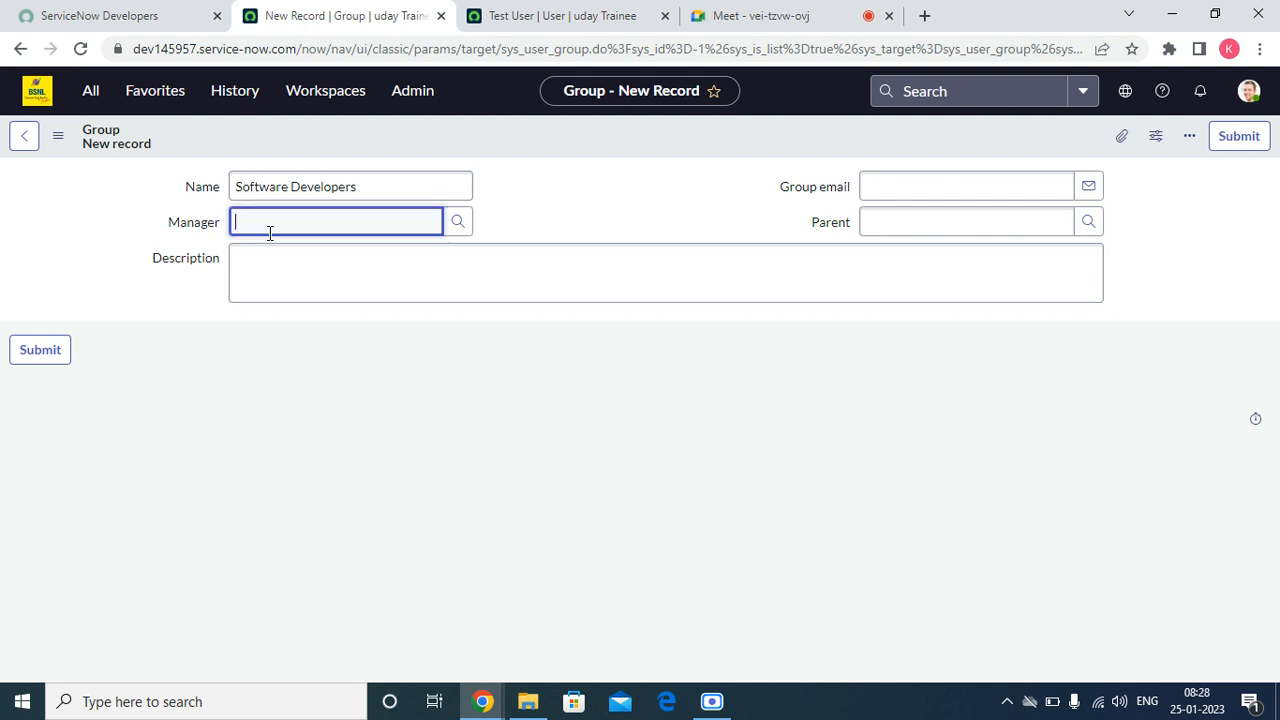
pyautogui.click(457, 221)
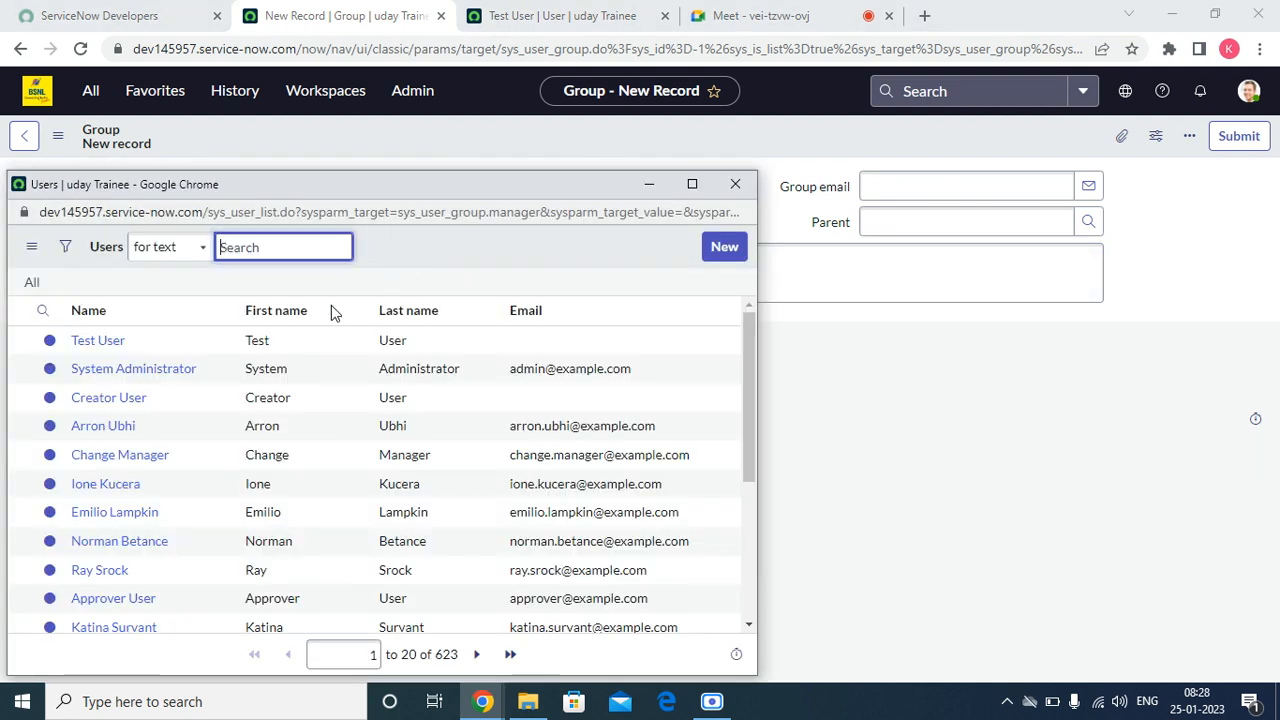
pyautogui.scroll(-3, 100, 540)
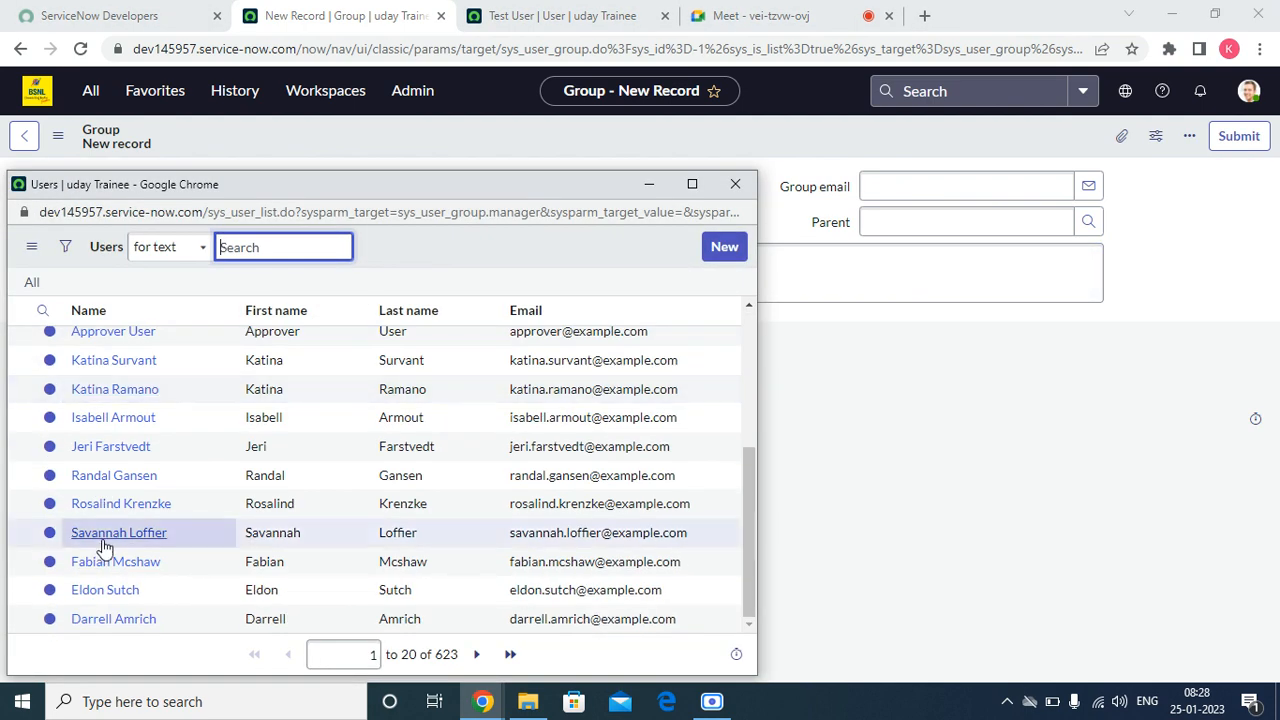
pyautogui.click(735, 184)
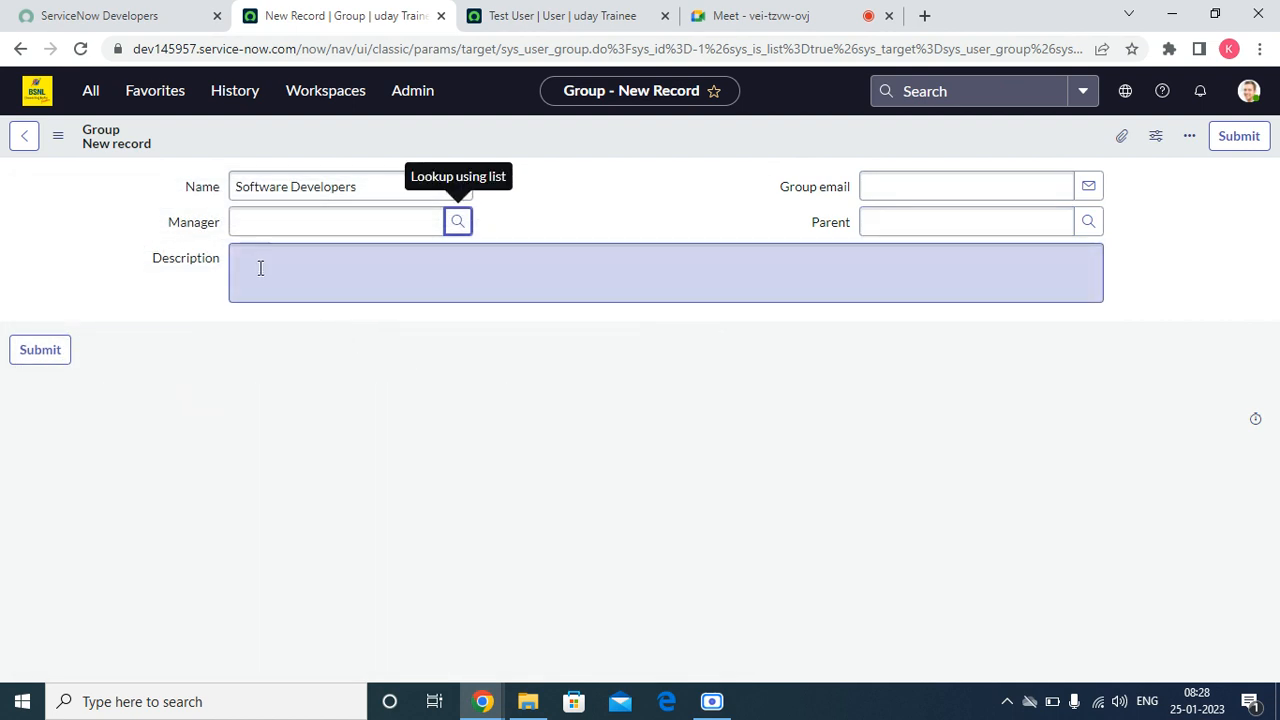
# Step: Copy the group name "Software Developers" into the Description field
pyautogui.click(260, 268)
pyautogui.tripleClick(443, 186)
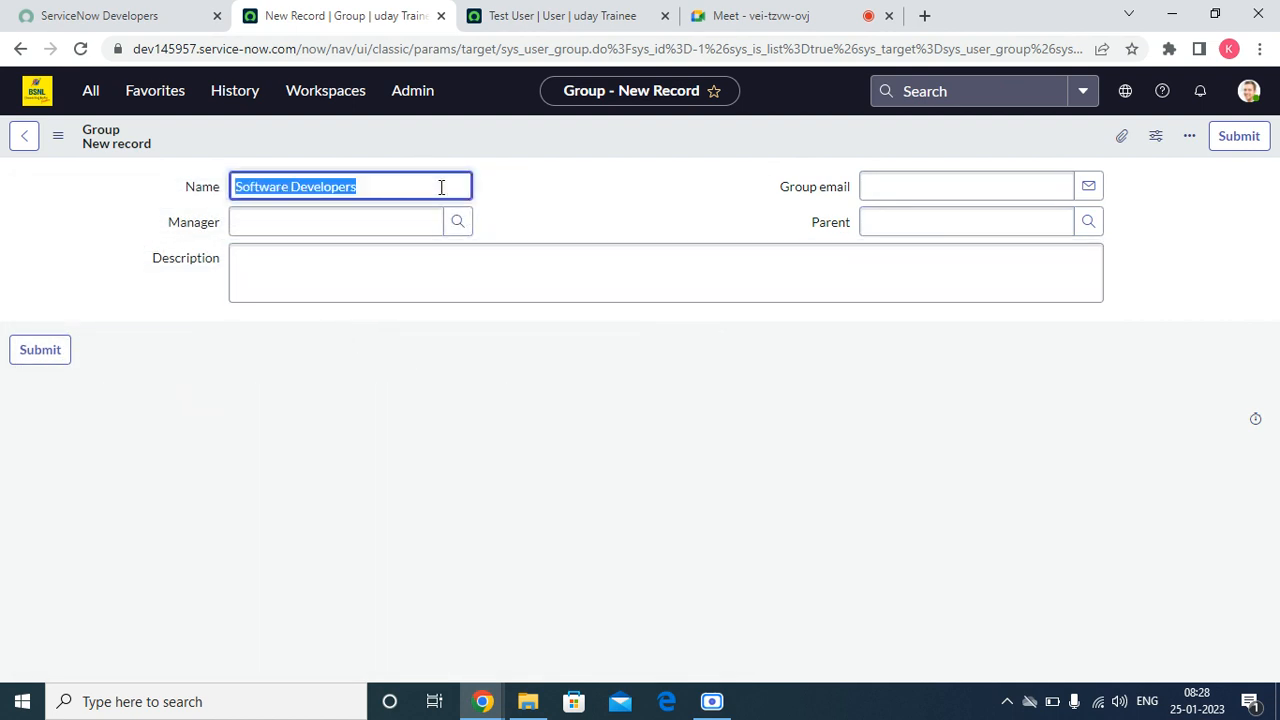
pyautogui.rightClick(441, 187)
pyautogui.click(475, 254)
pyautogui.click(443, 266)
pyautogui.rightClick(443, 266)
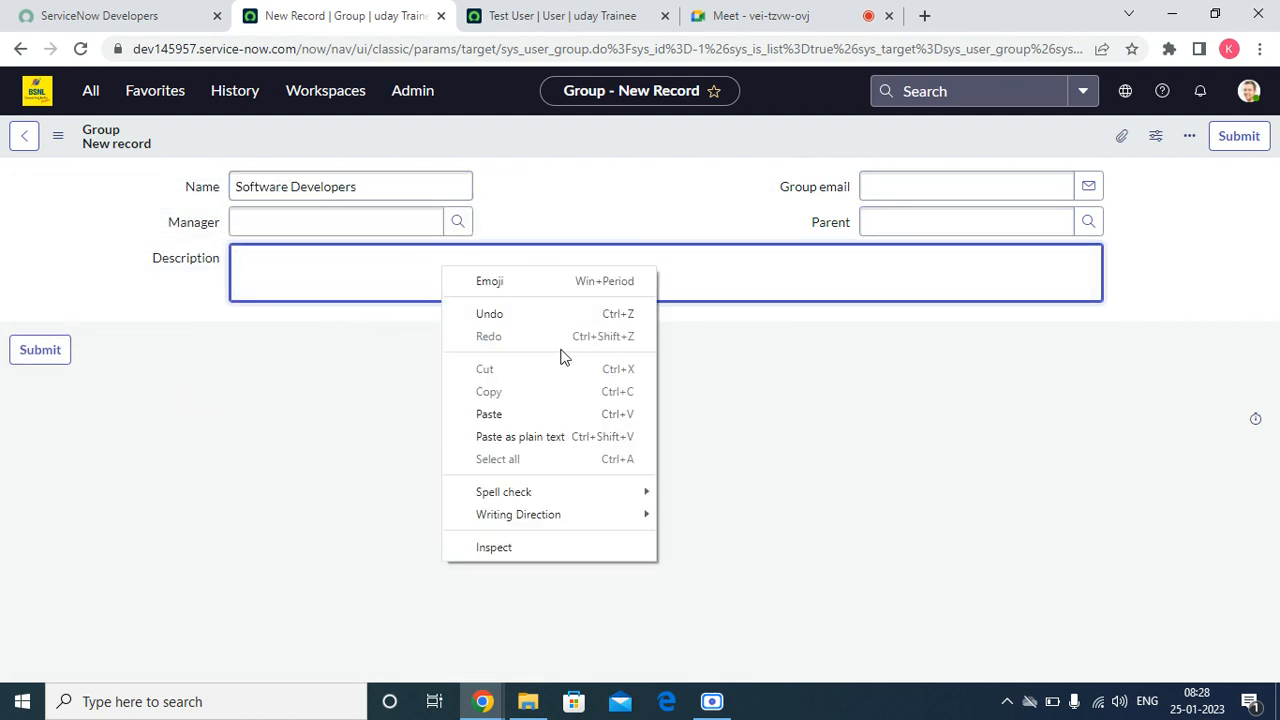
pyautogui.click(510, 414)
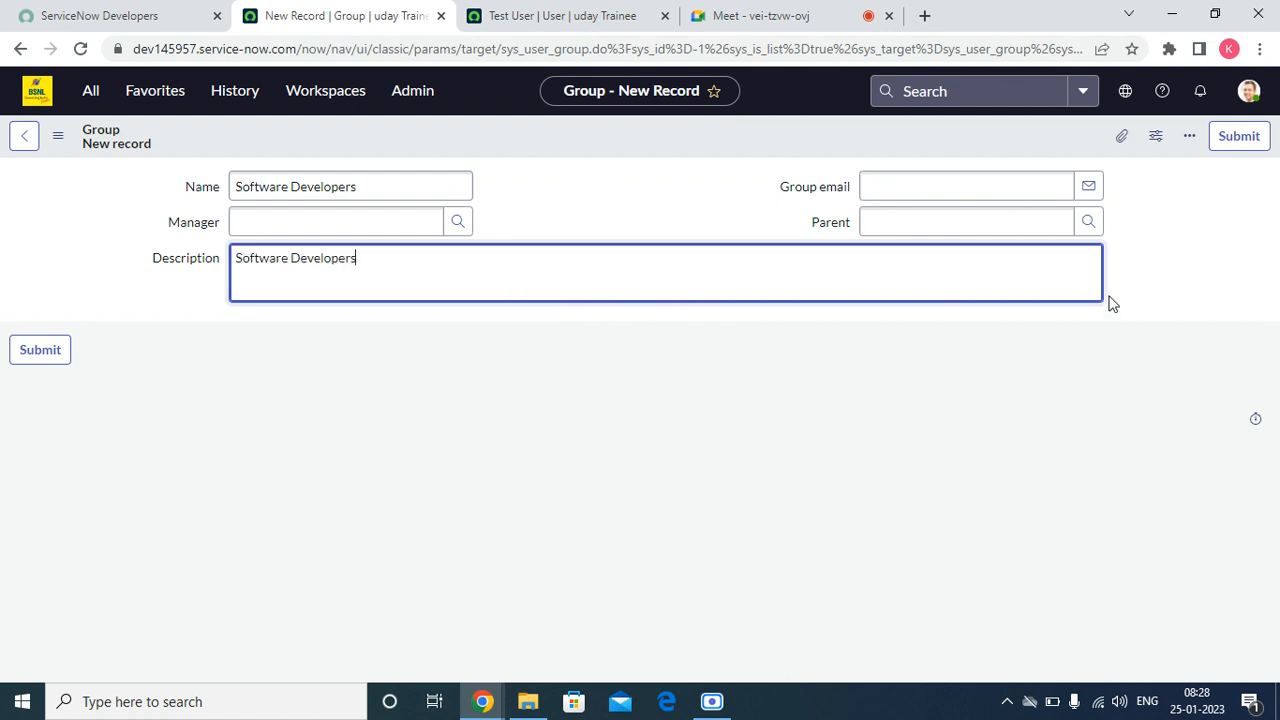
# Step: Look at the Group email field and the groups offered for Parent, and close the lookup without choosing one
pyautogui.click(999, 196)
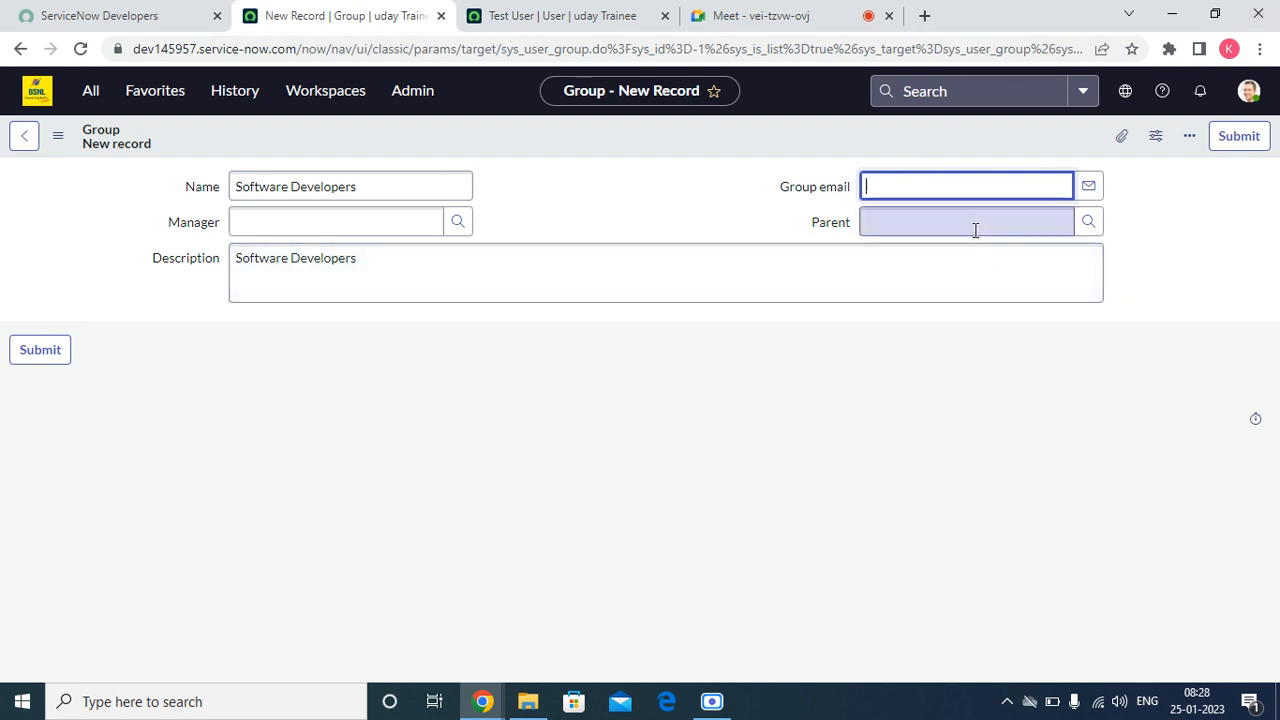
pyautogui.click(974, 229)
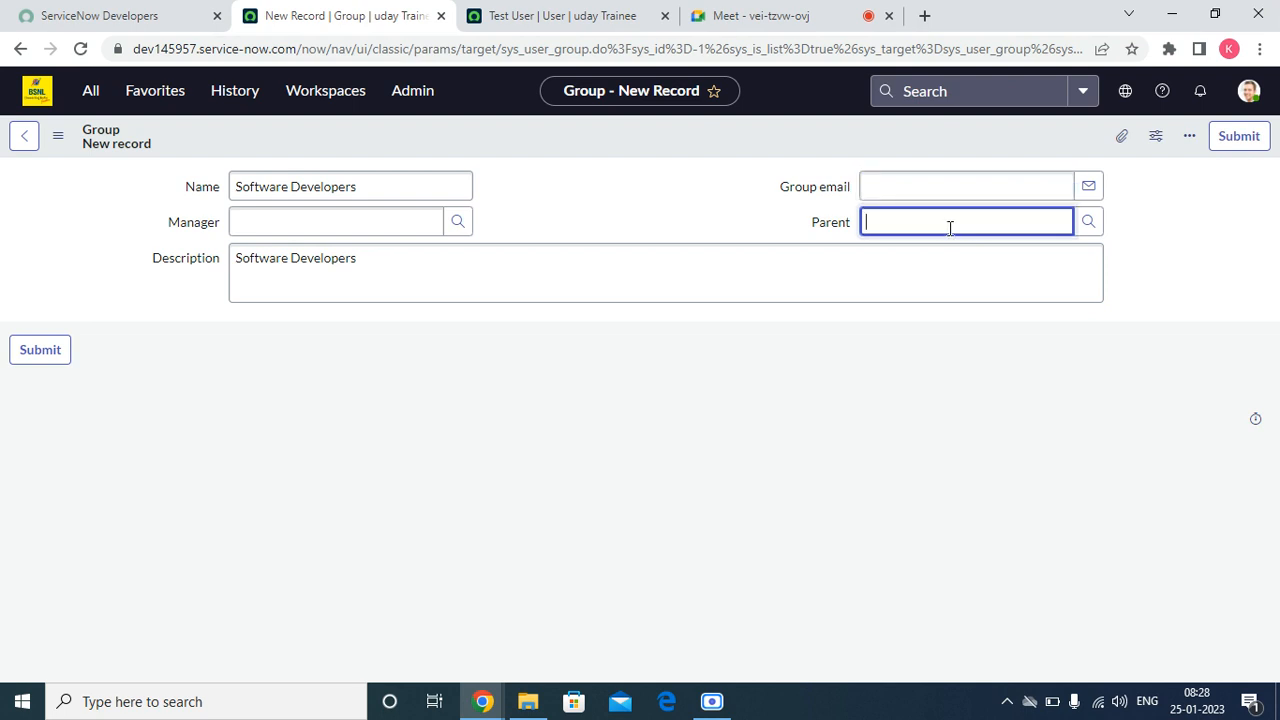
pyautogui.click(1088, 221)
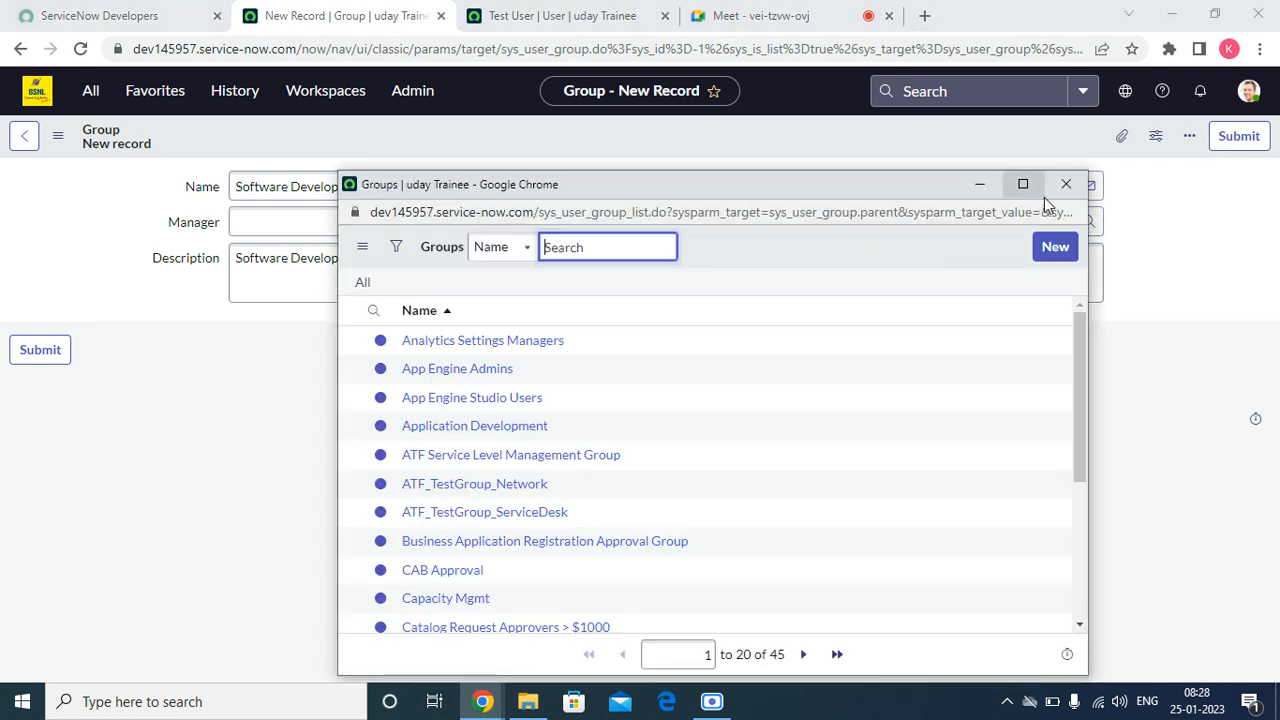
pyautogui.click(1065, 185)
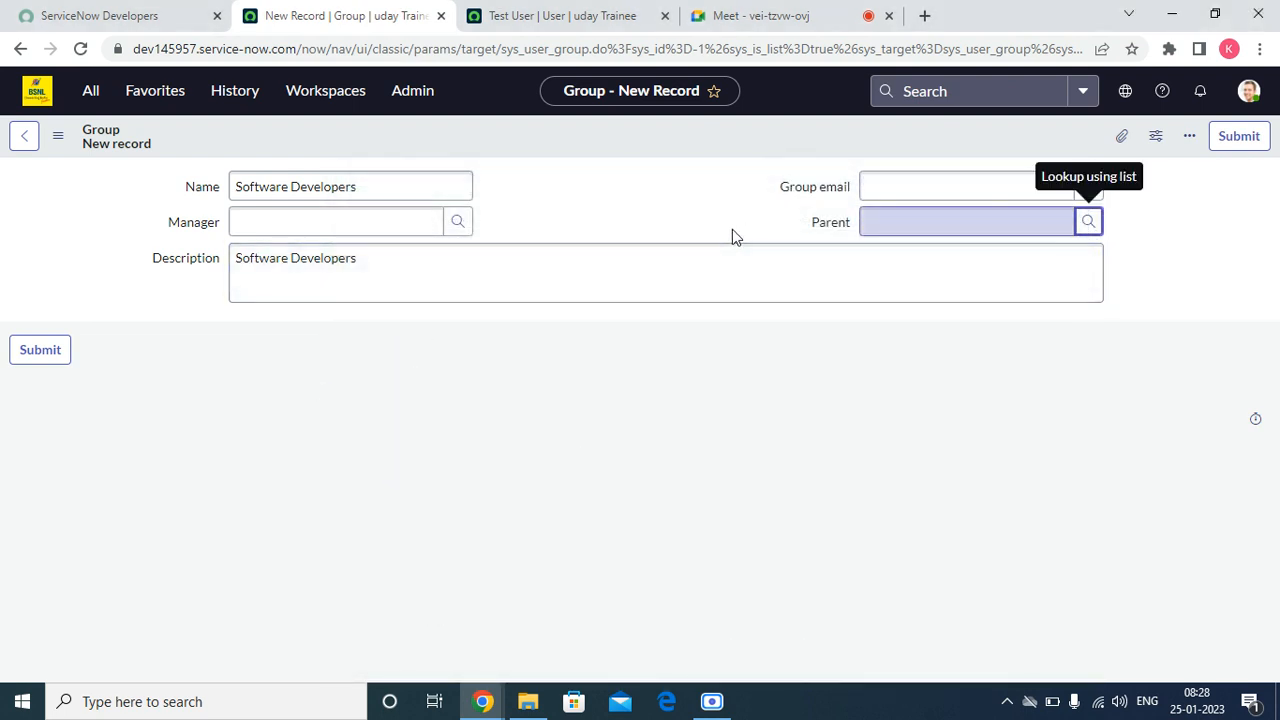
# Step: Save the new group while staying on its form, and check the Roles list of the test user in its tab
pyautogui.rightClick(529, 138)
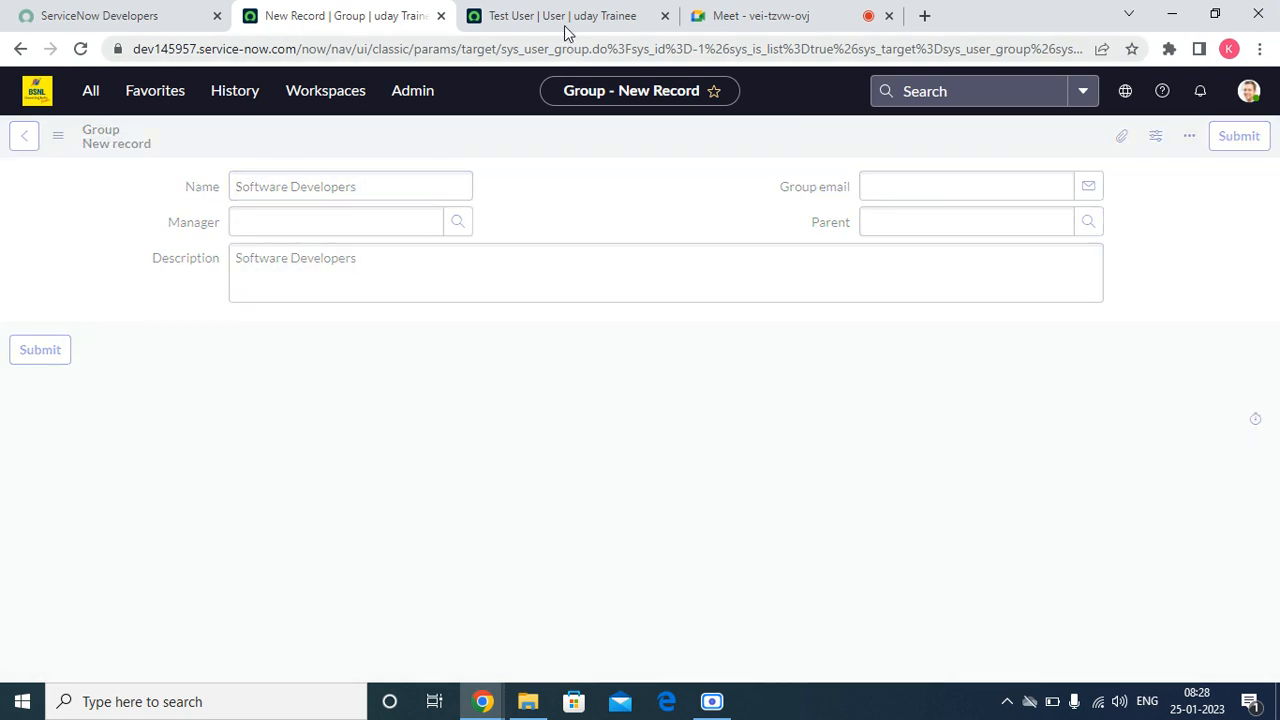
pyautogui.click(562, 18)
pyautogui.scroll(-3, 446, 400)
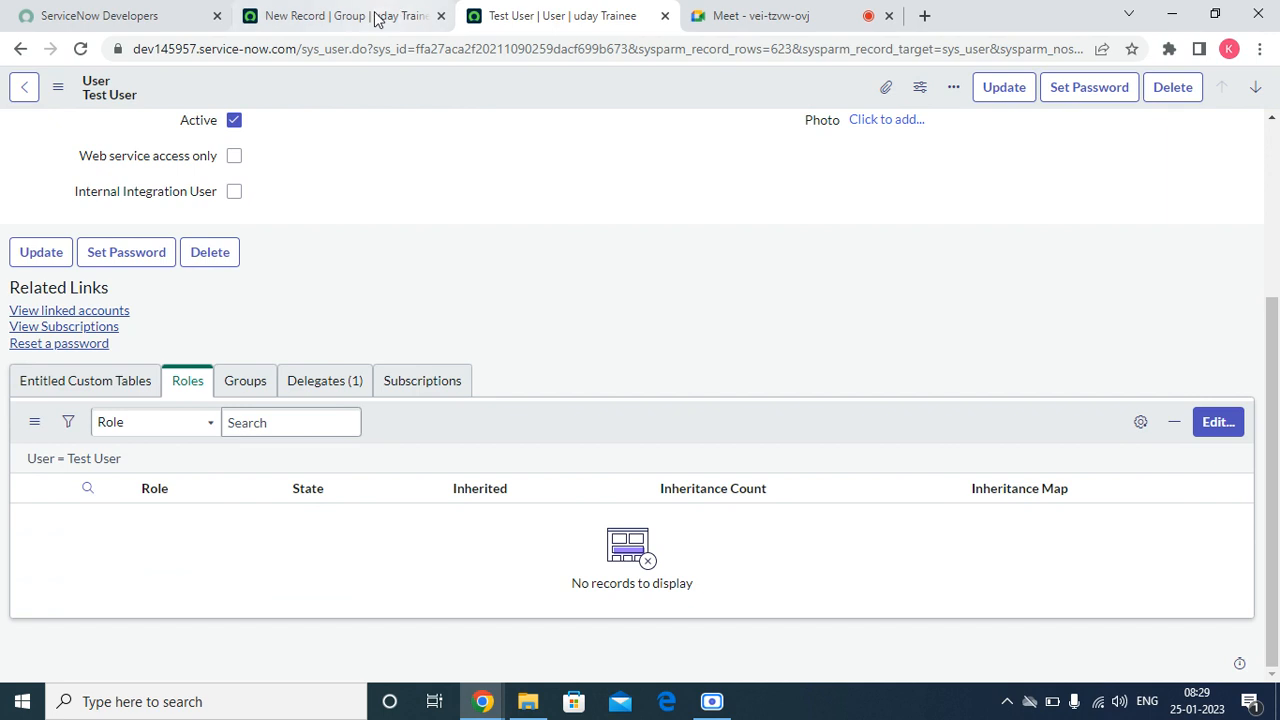
pyautogui.click(345, 16)
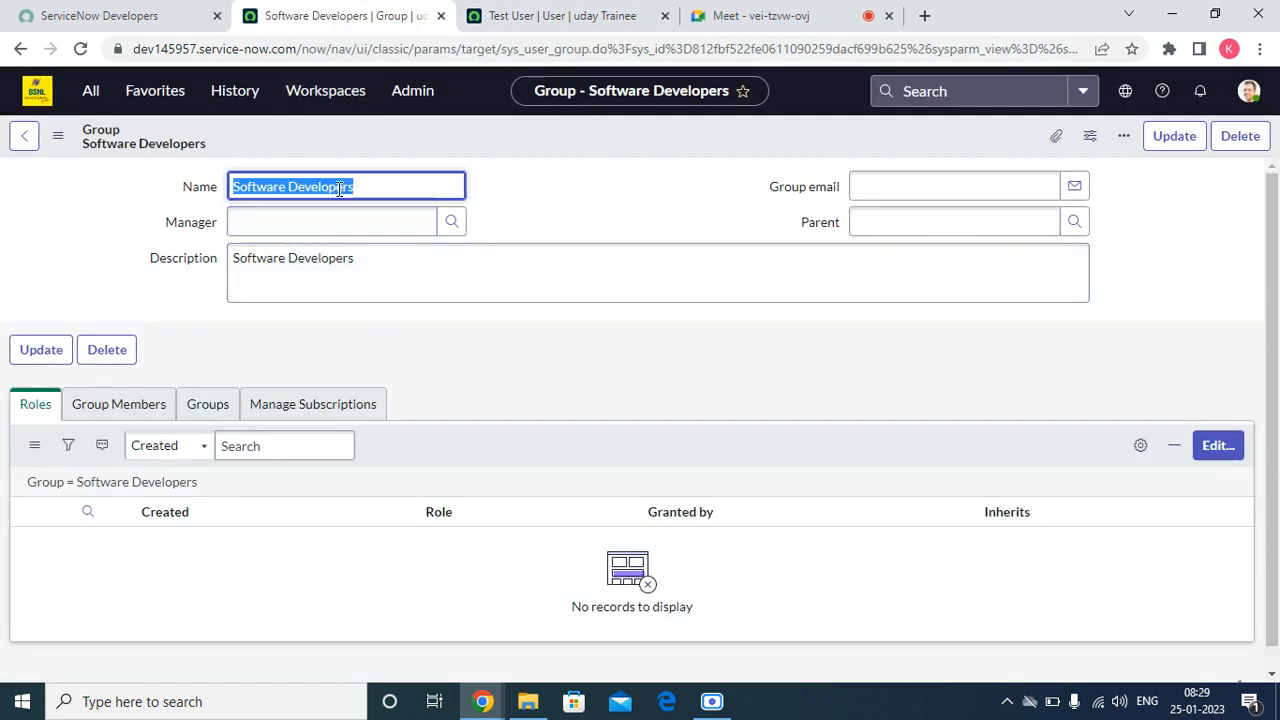
# Step: Show the Group Members list of the Software Developers group
pyautogui.doubleClick(242, 187)
pyautogui.tripleClick(242, 187)
pyautogui.click(140, 407)
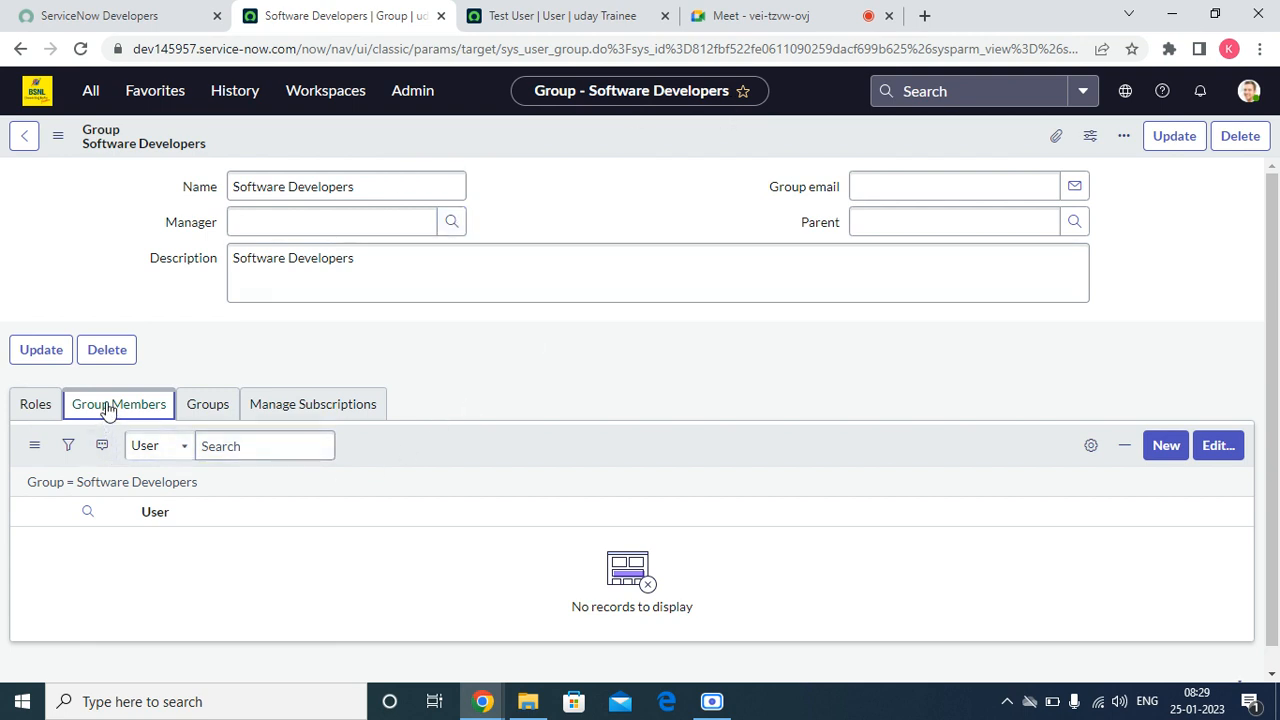
pyautogui.click(271, 442)
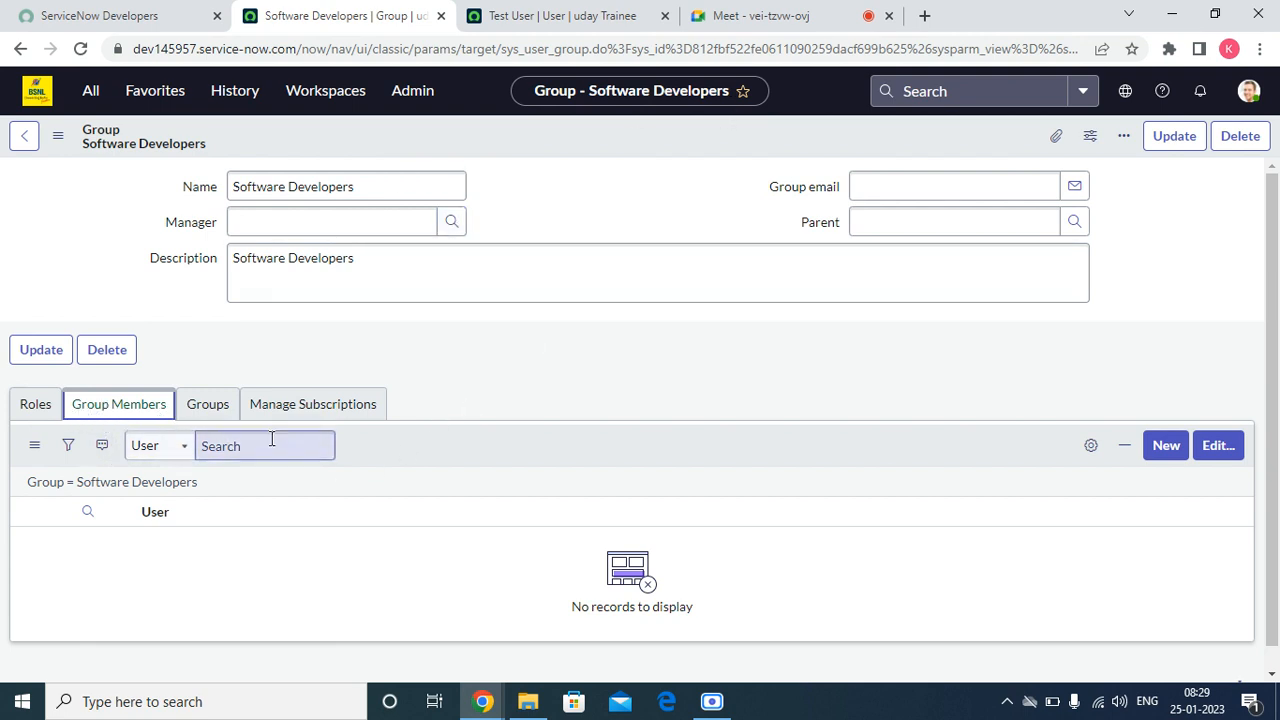
# Step: View the blank new-user form from the group members list, return without creating a user, and decline saving the password
pyautogui.click(1160, 449)
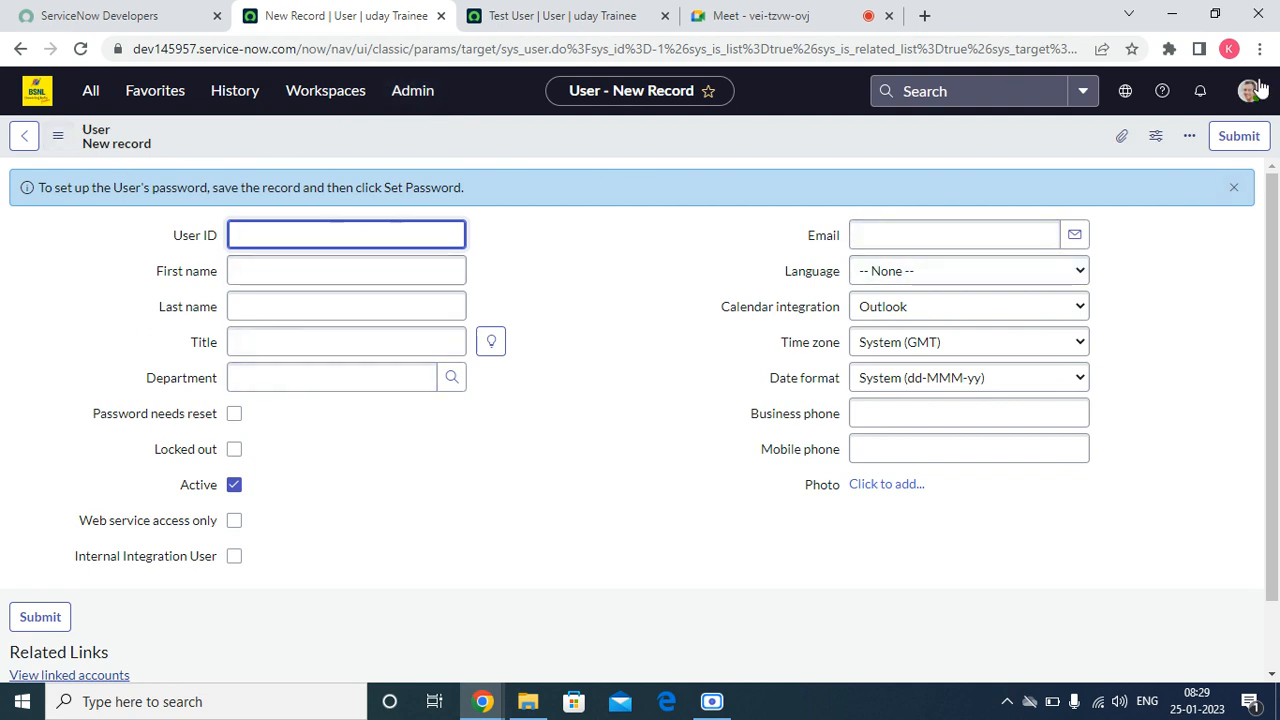
pyautogui.click(1234, 189)
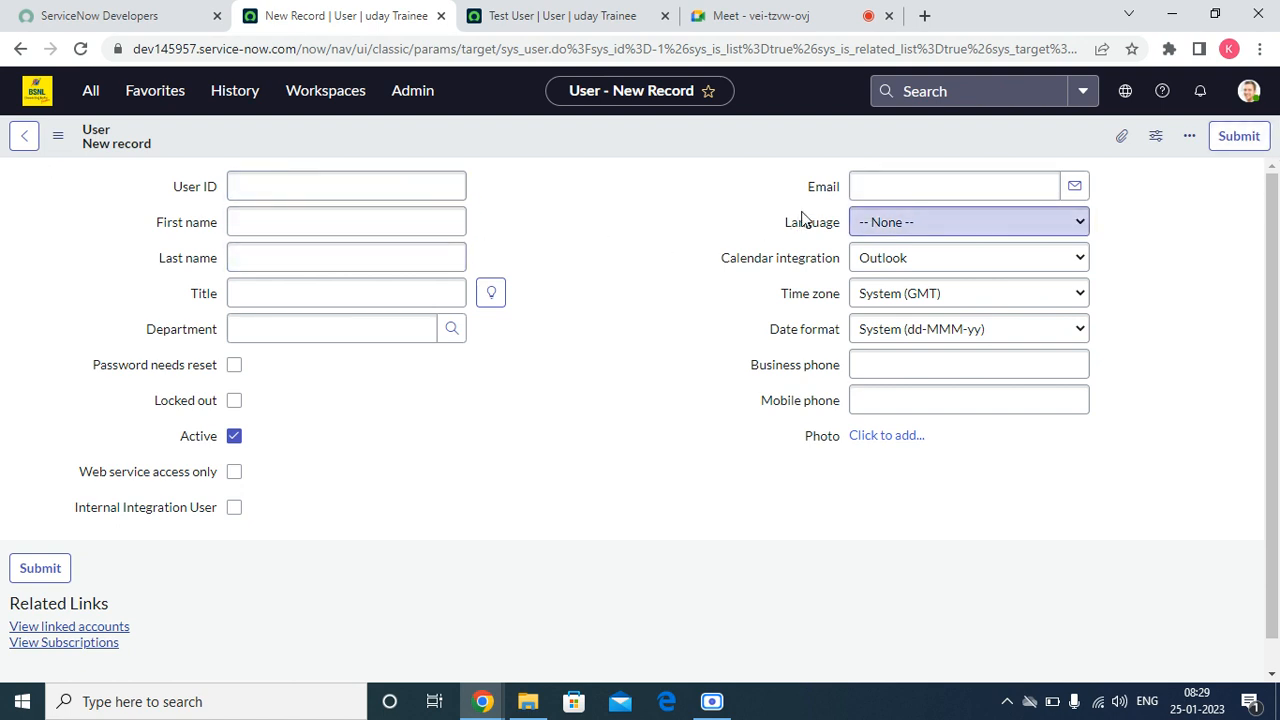
pyautogui.click(28, 143)
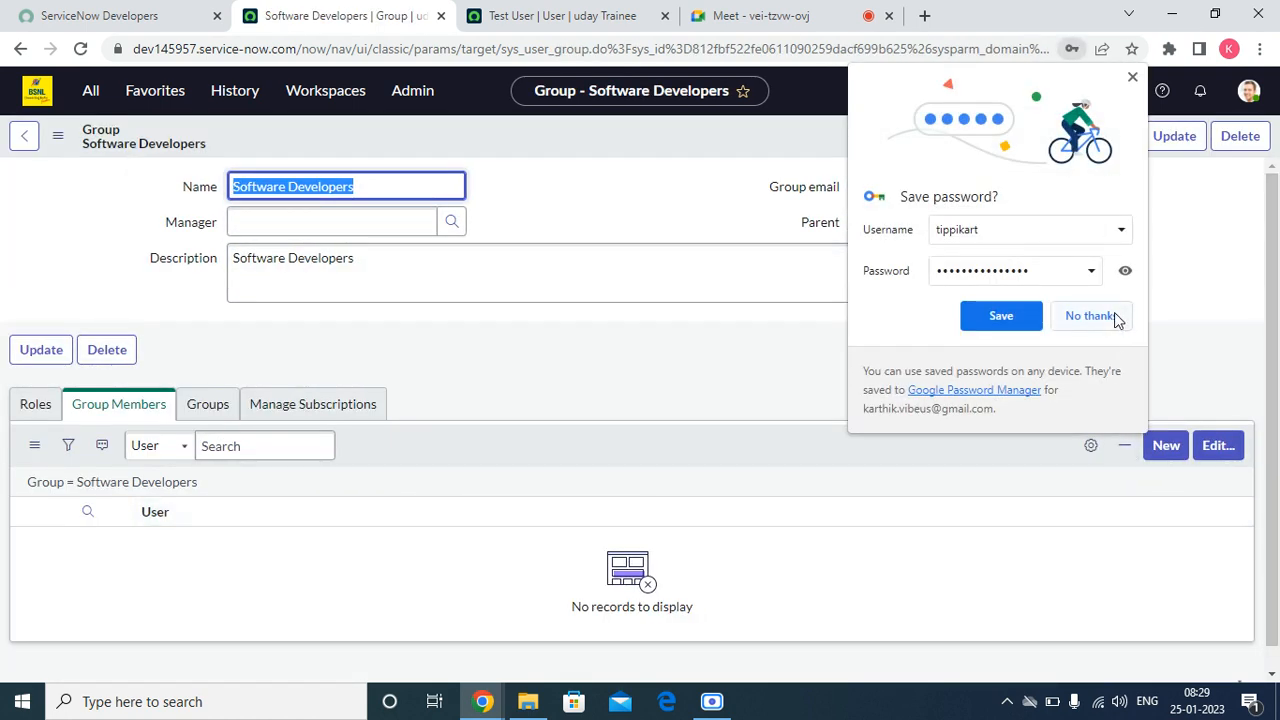
pyautogui.click(1090, 316)
# Step: Add the first three users of the collection as members of the Software Developers group and save the membership
pyautogui.click(1225, 445)
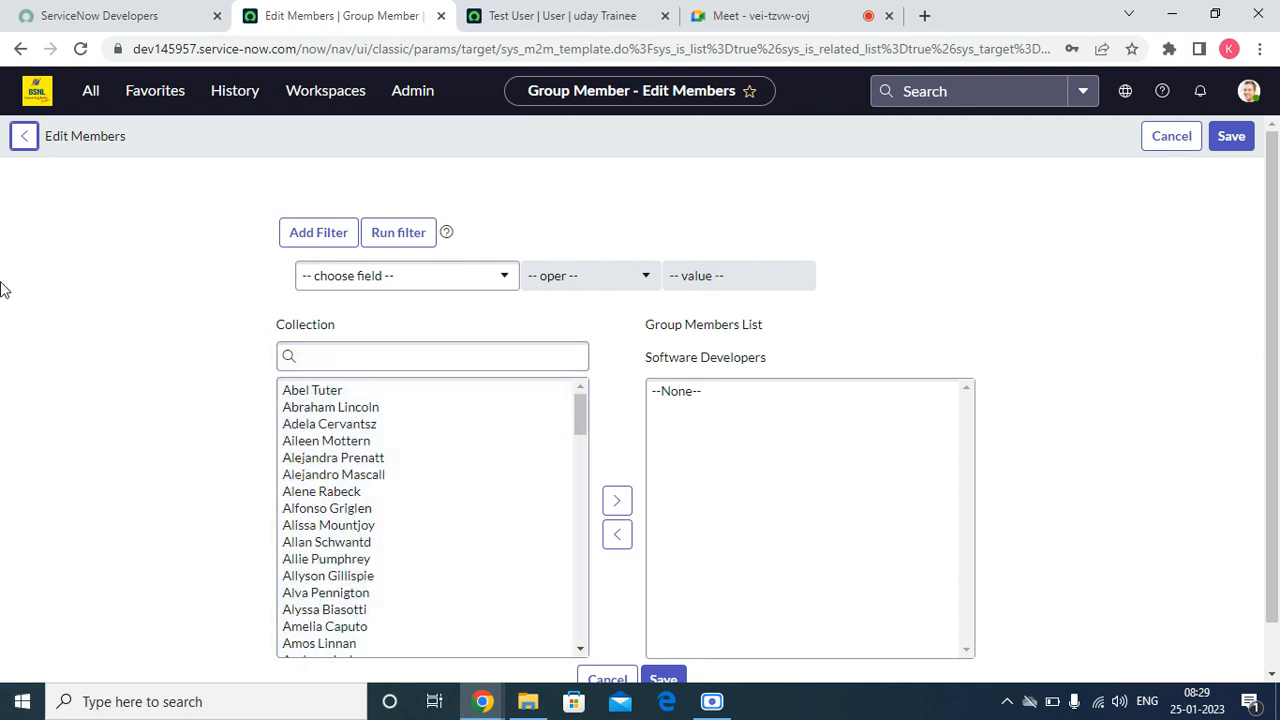
pyautogui.scroll(-1, 15, 303)
pyautogui.doubleClick(368, 345)
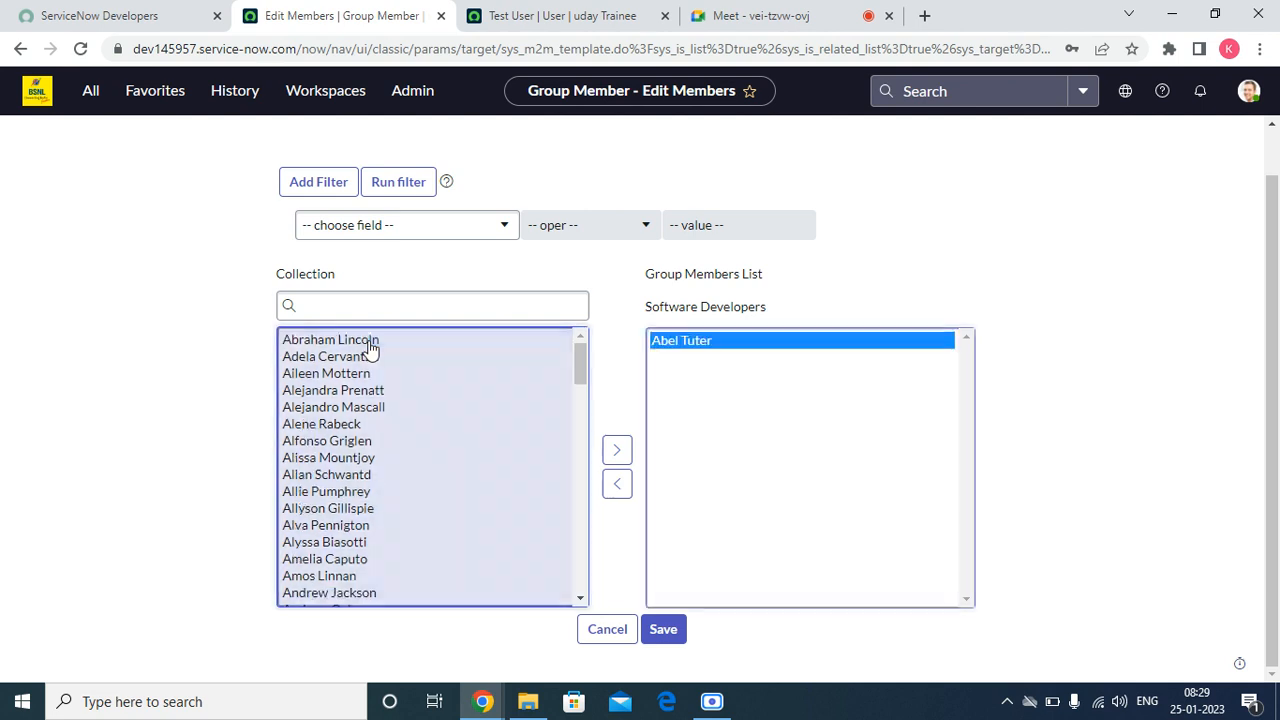
pyautogui.doubleClick(370, 345)
pyautogui.doubleClick(366, 350)
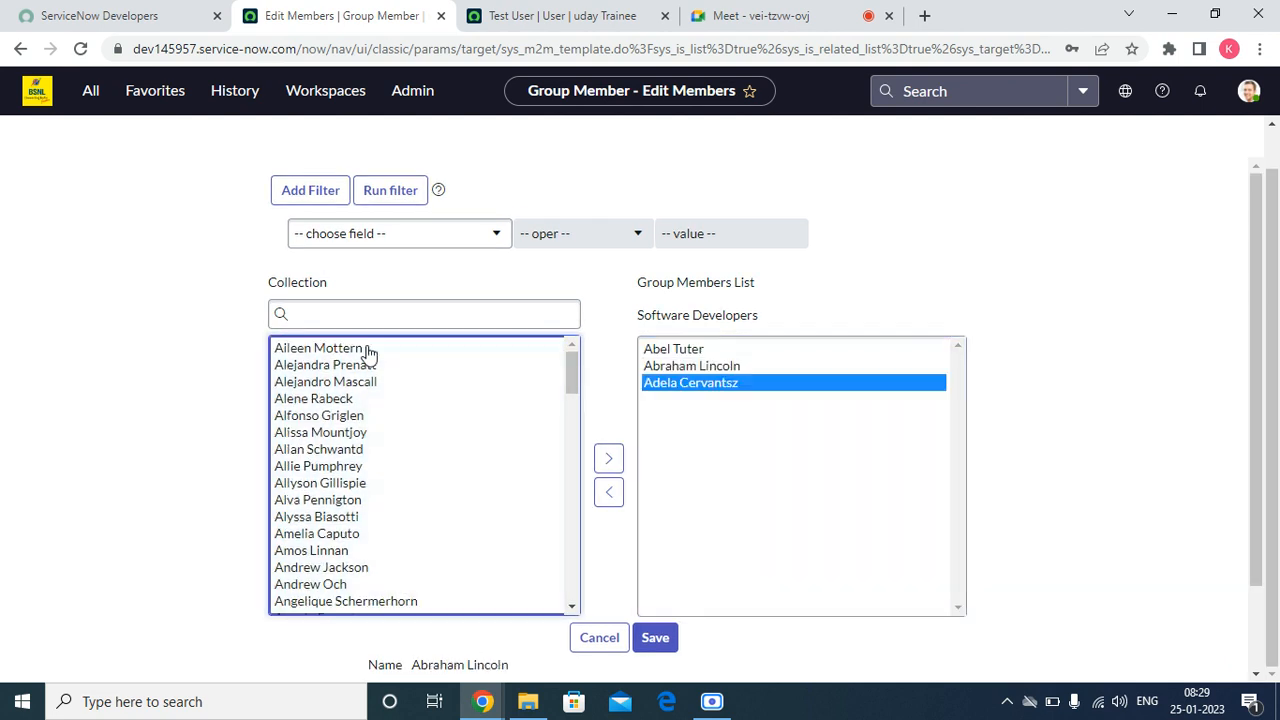
pyautogui.click(663, 385)
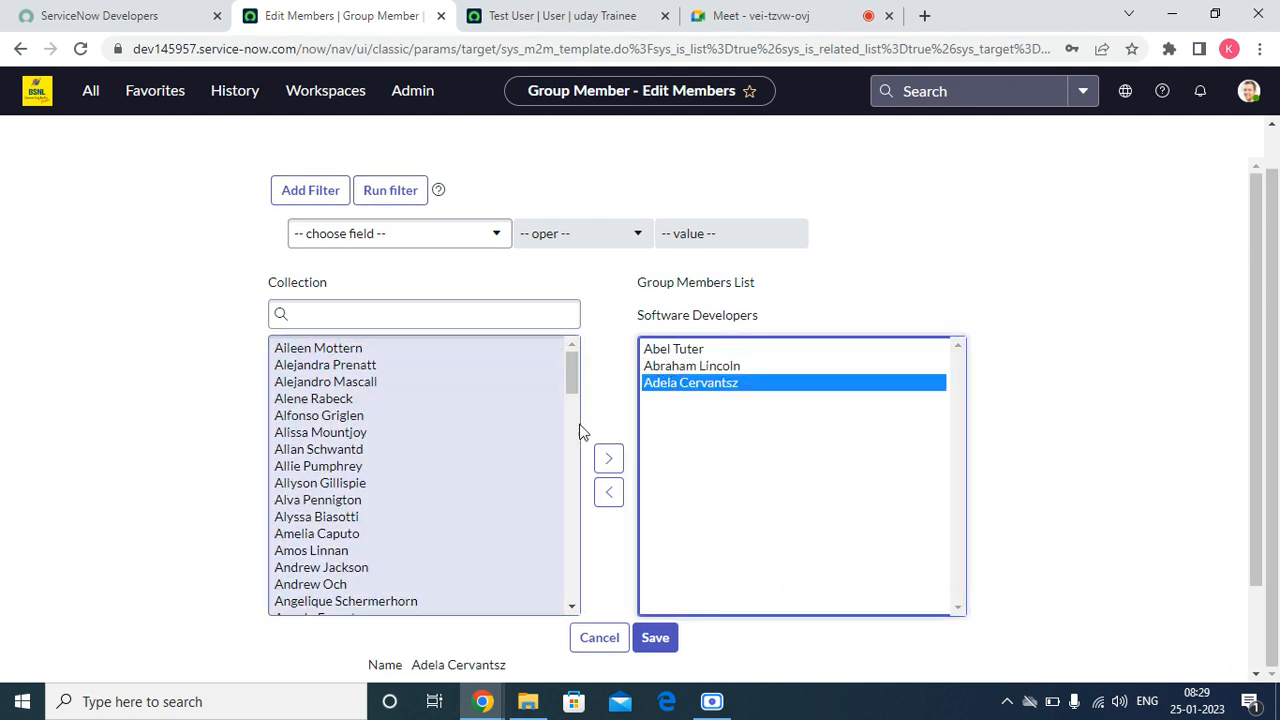
pyautogui.scroll(-2, 612, 470)
pyautogui.click(660, 543)
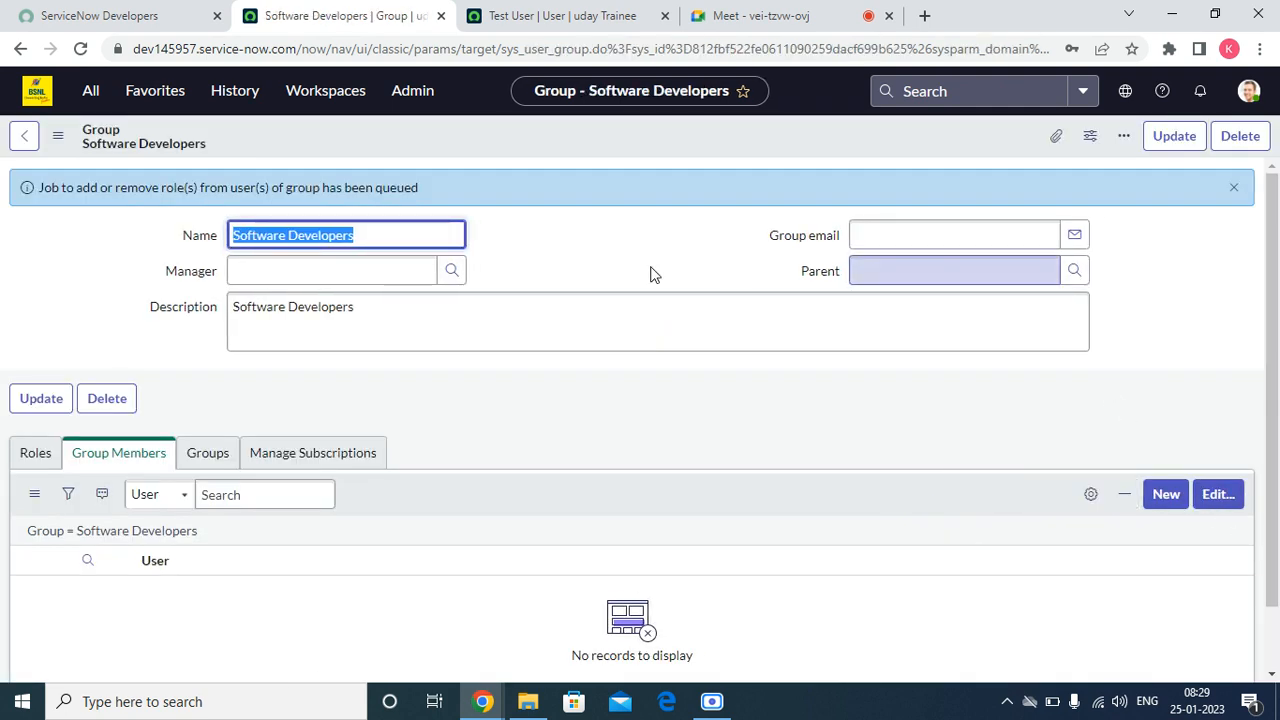
# Step: Dismiss the queued-job notice, reload the group form, and sort the group members by User in ascending order
pyautogui.click(1233, 187)
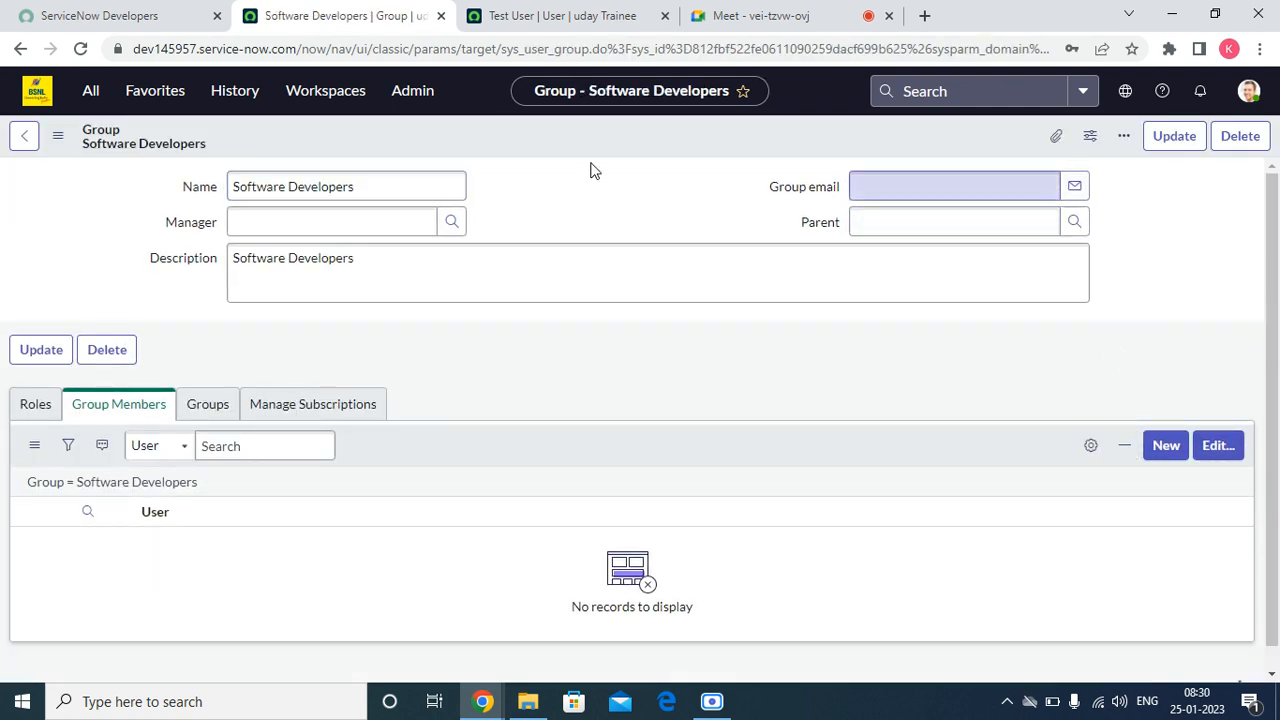
pyautogui.rightClick(476, 133)
pyautogui.click(587, 390)
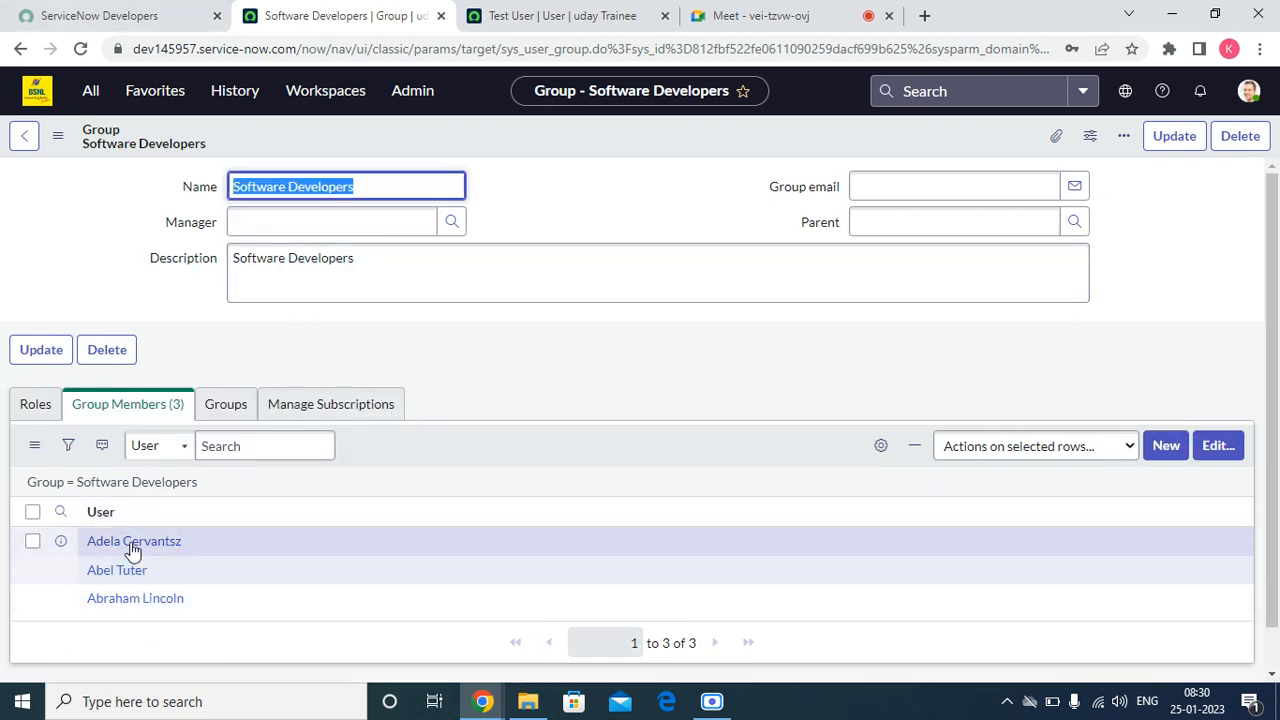
pyautogui.rightClick(104, 512)
pyautogui.click(157, 517)
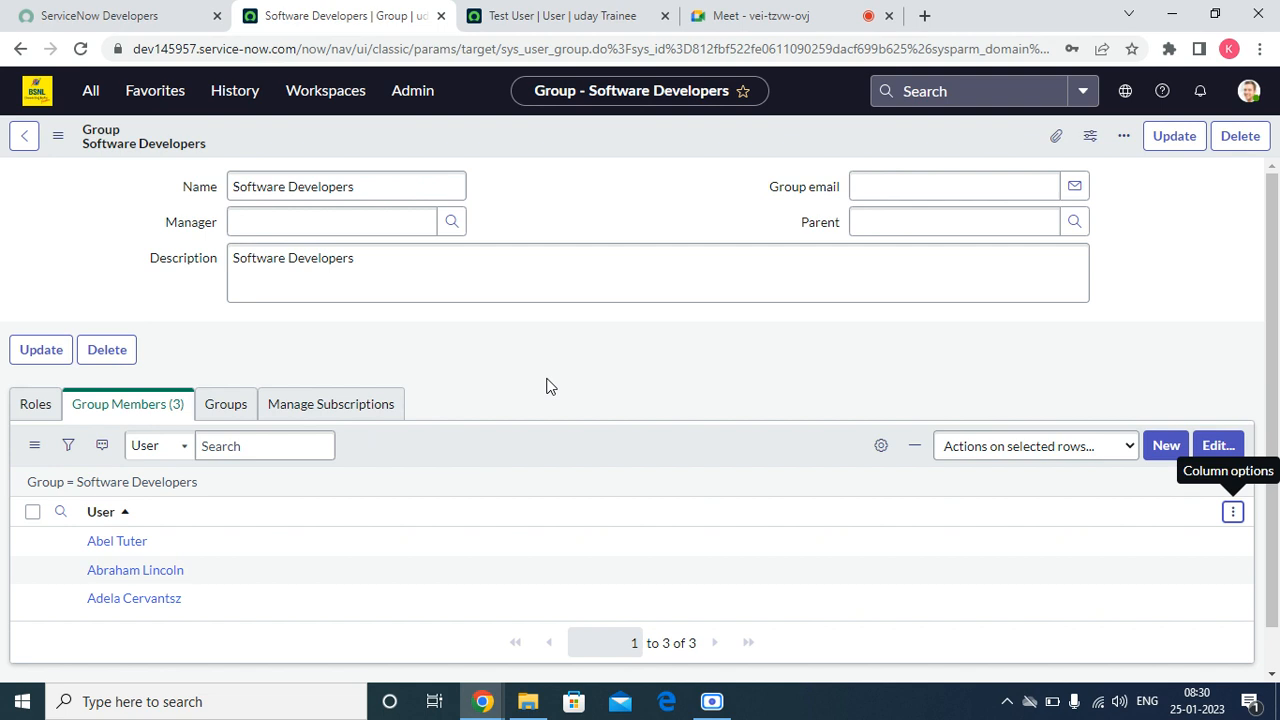
# Step: Find the Software role with the search "soft", assign it to the Software Developers group and save
pyautogui.click(30, 410)
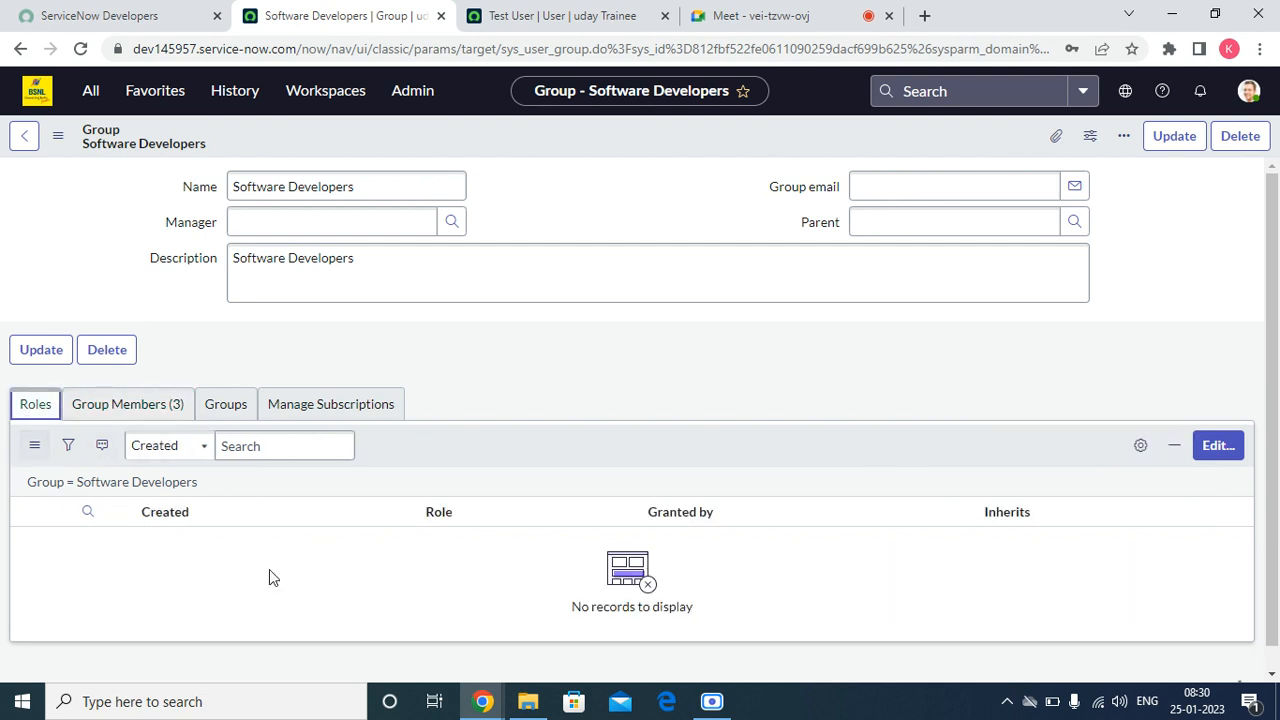
pyautogui.click(1230, 450)
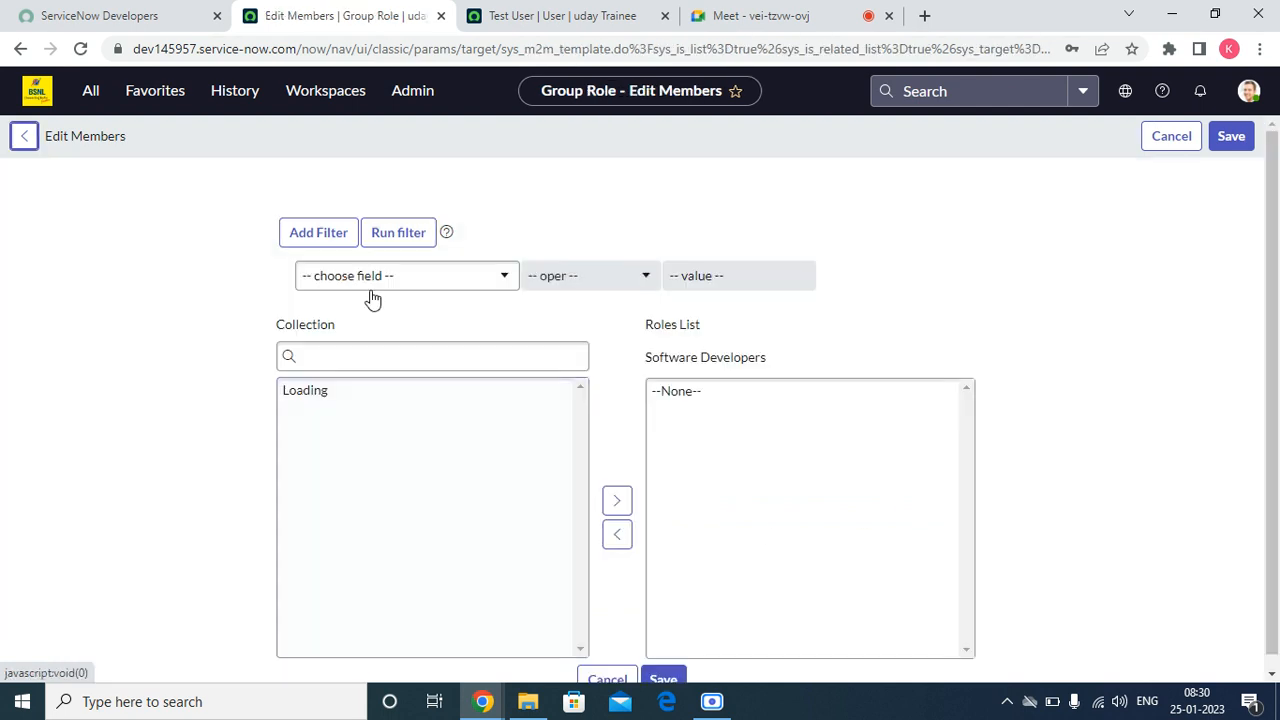
pyautogui.click(348, 348)
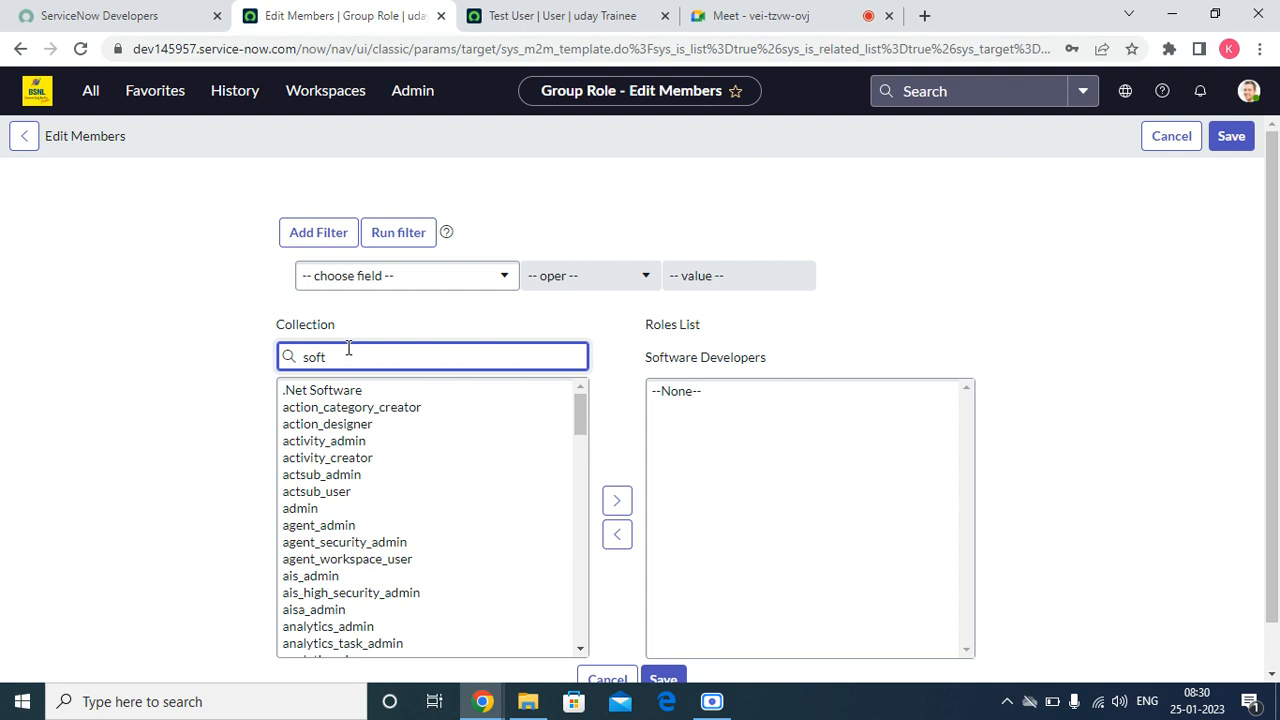
pyautogui.click(321, 393)
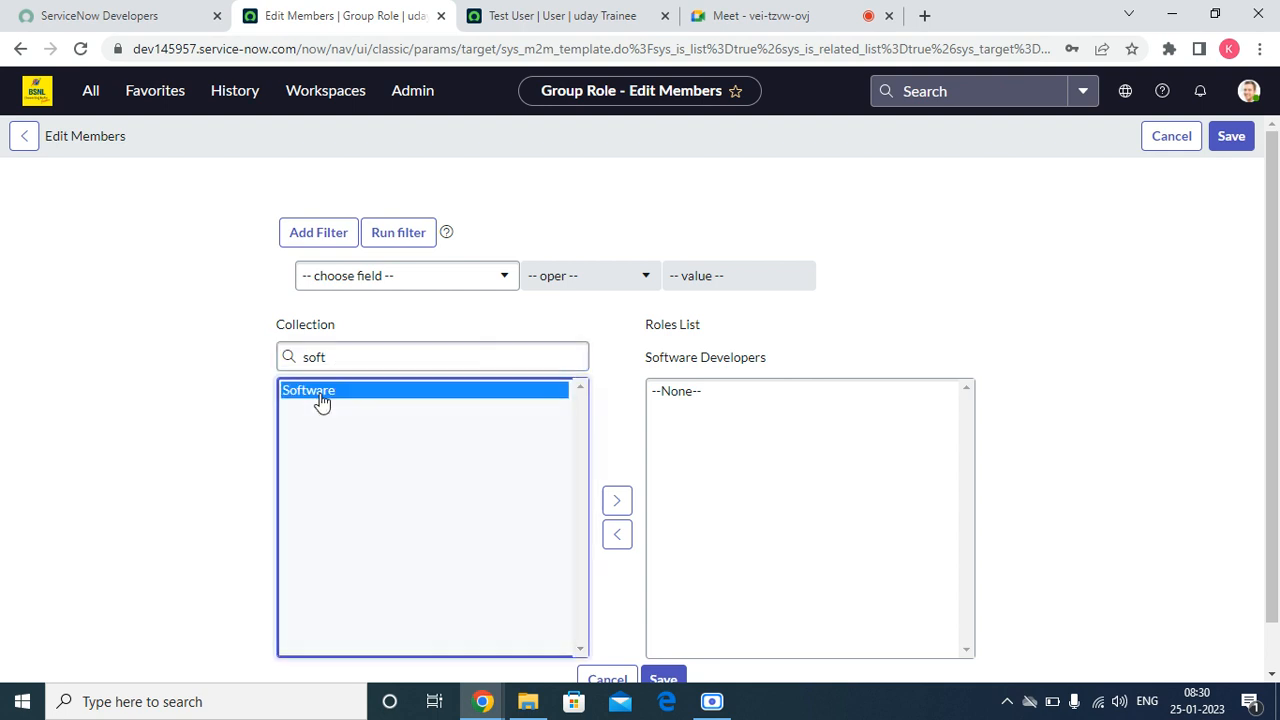
pyautogui.click(618, 500)
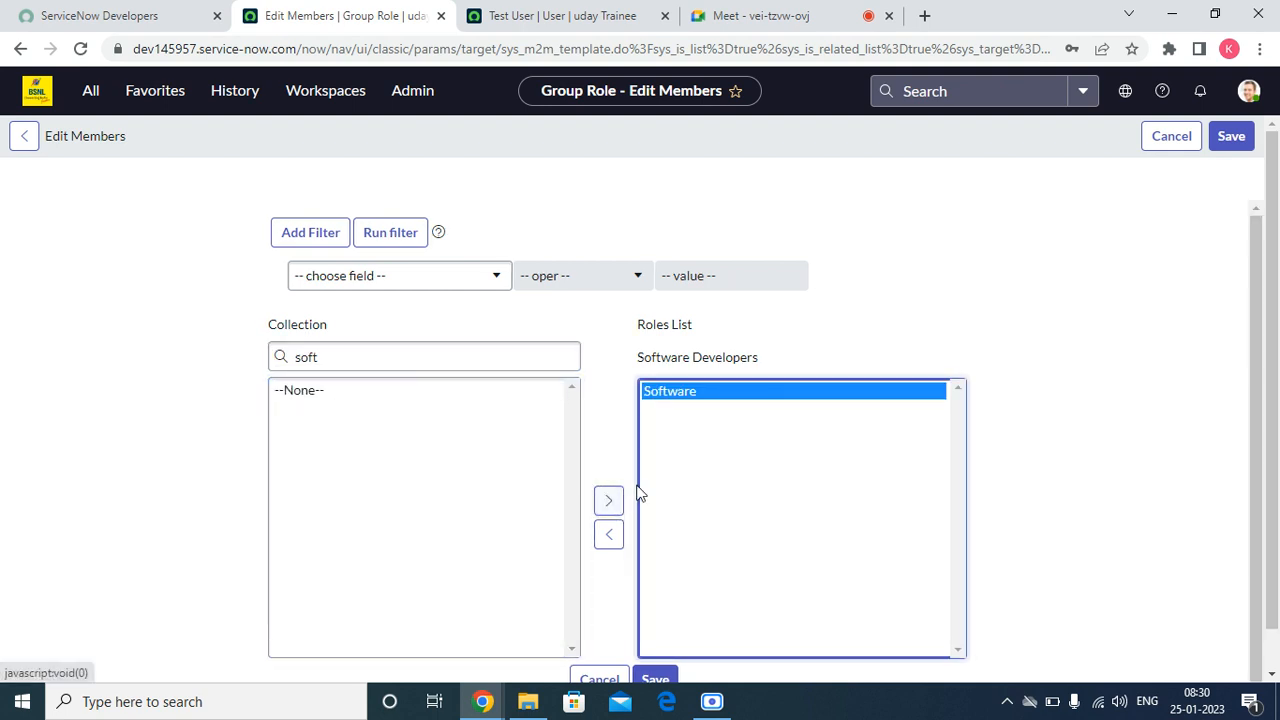
pyautogui.scroll(-1, 645, 510)
pyautogui.click(655, 650)
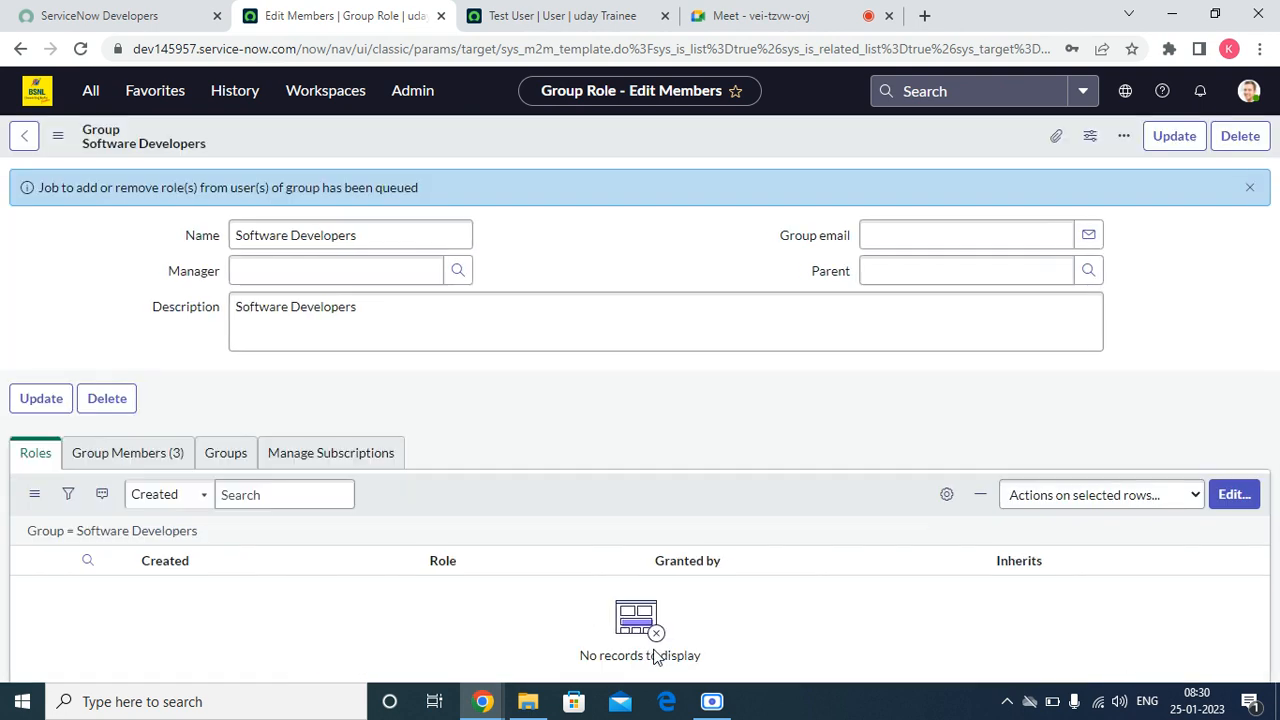
# Step: Dismiss the queued-job notice and reload the Software Developers group form to update its Roles list
pyautogui.click(1234, 187)
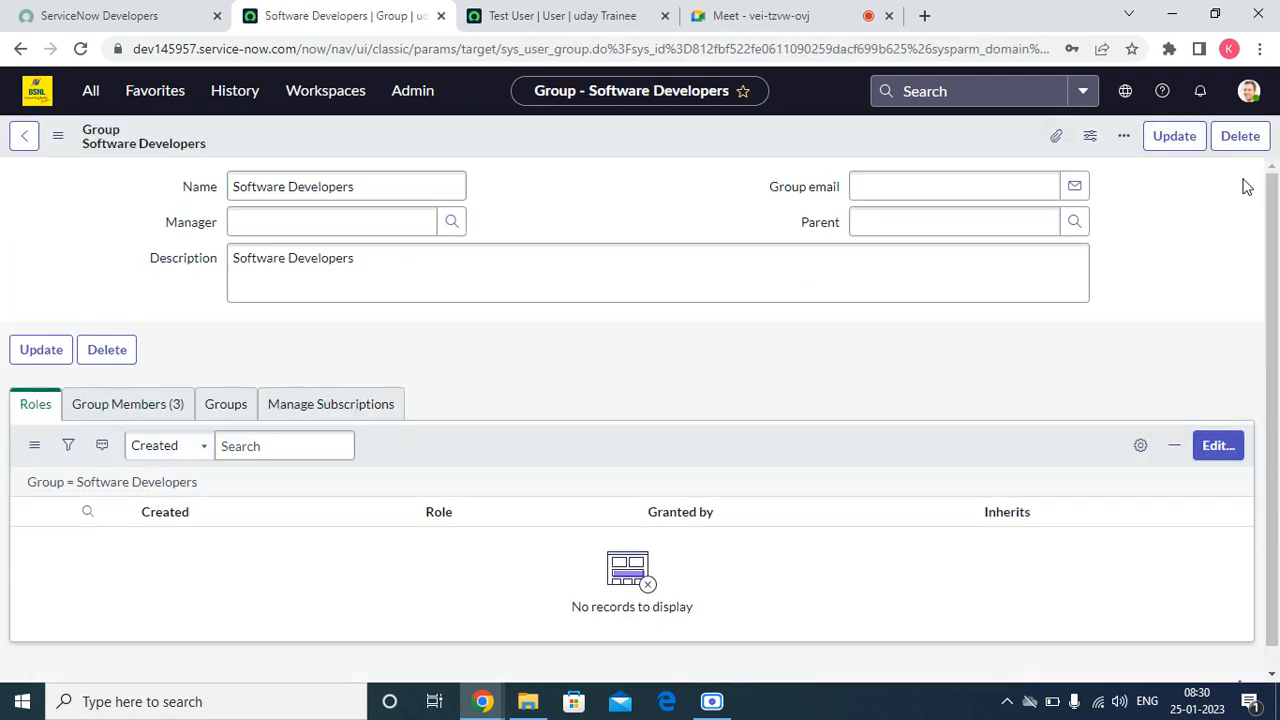
pyautogui.rightClick(567, 142)
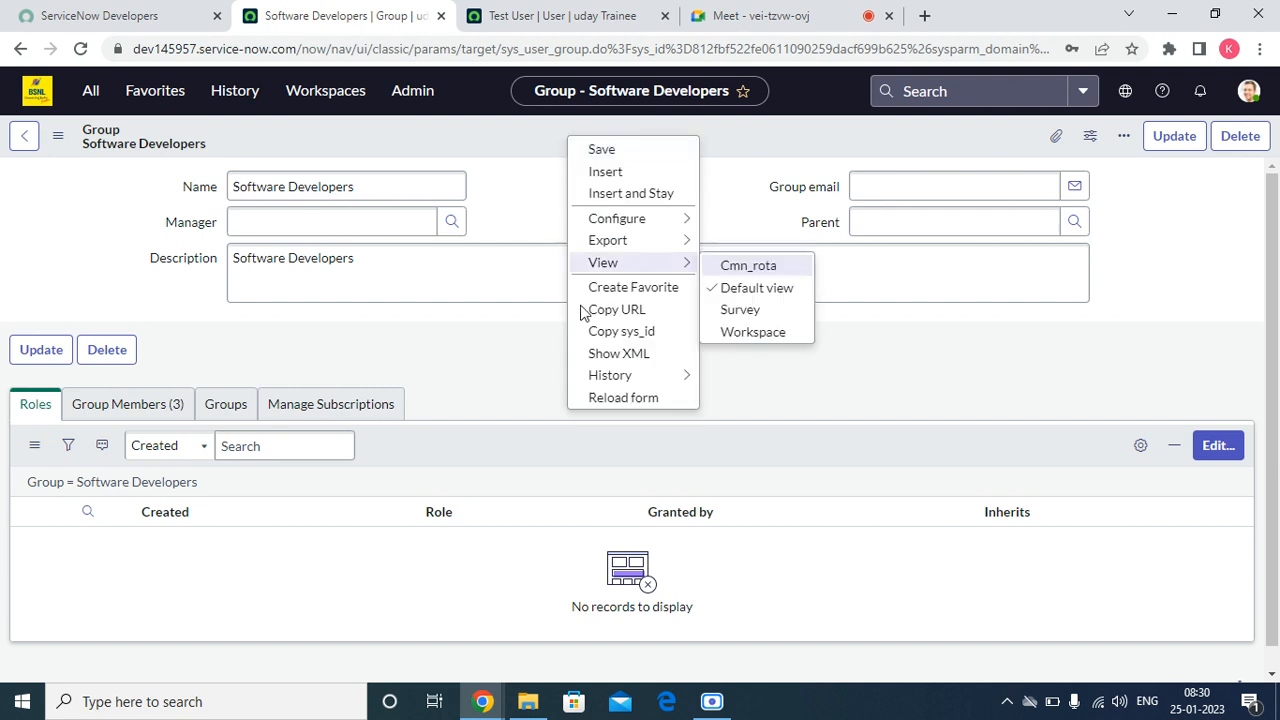
pyautogui.click(620, 398)
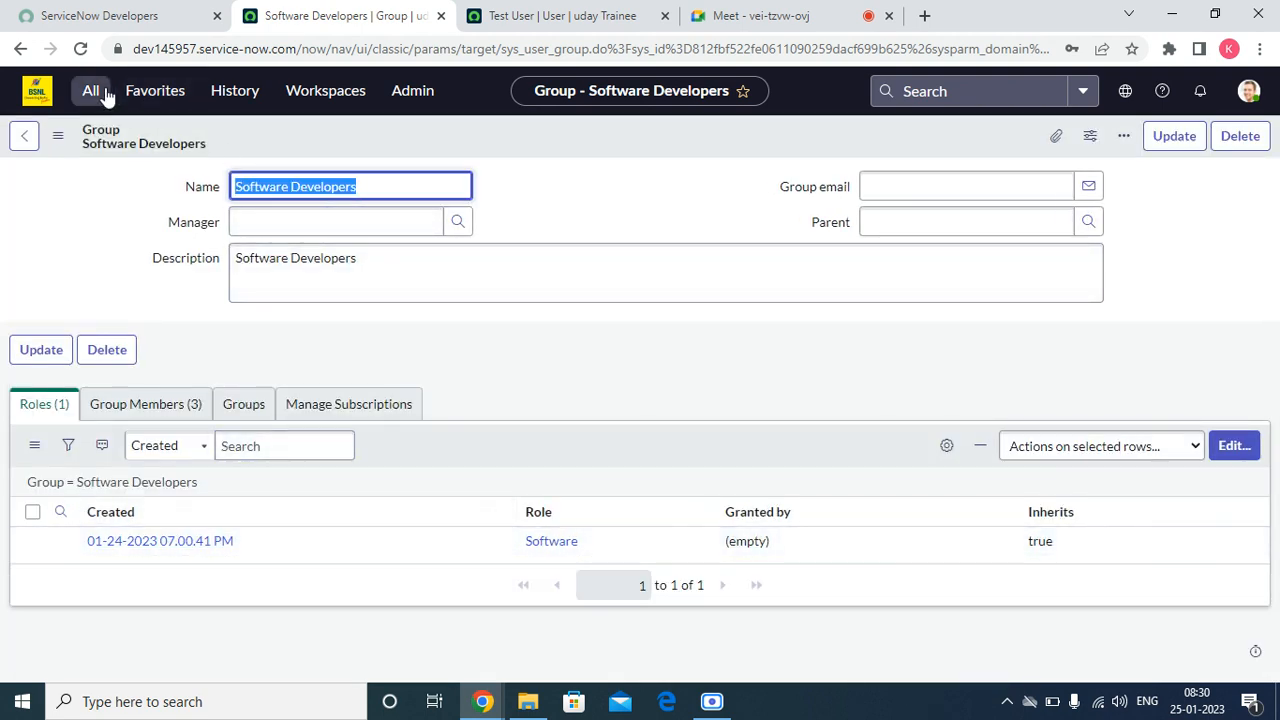
# Step: Open the favorite System Security - Users in a new browser tab and close the Test User record's tab
pyautogui.click(145, 95)
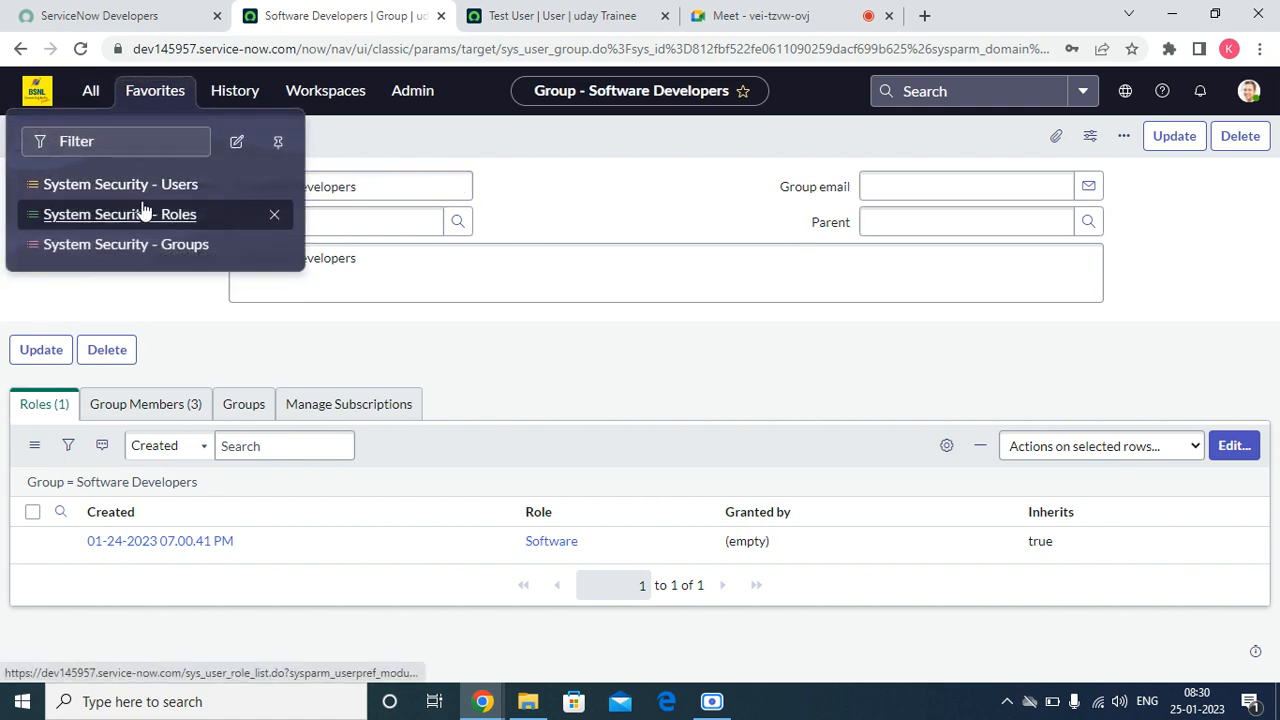
pyautogui.rightClick(152, 194)
pyautogui.click(216, 204)
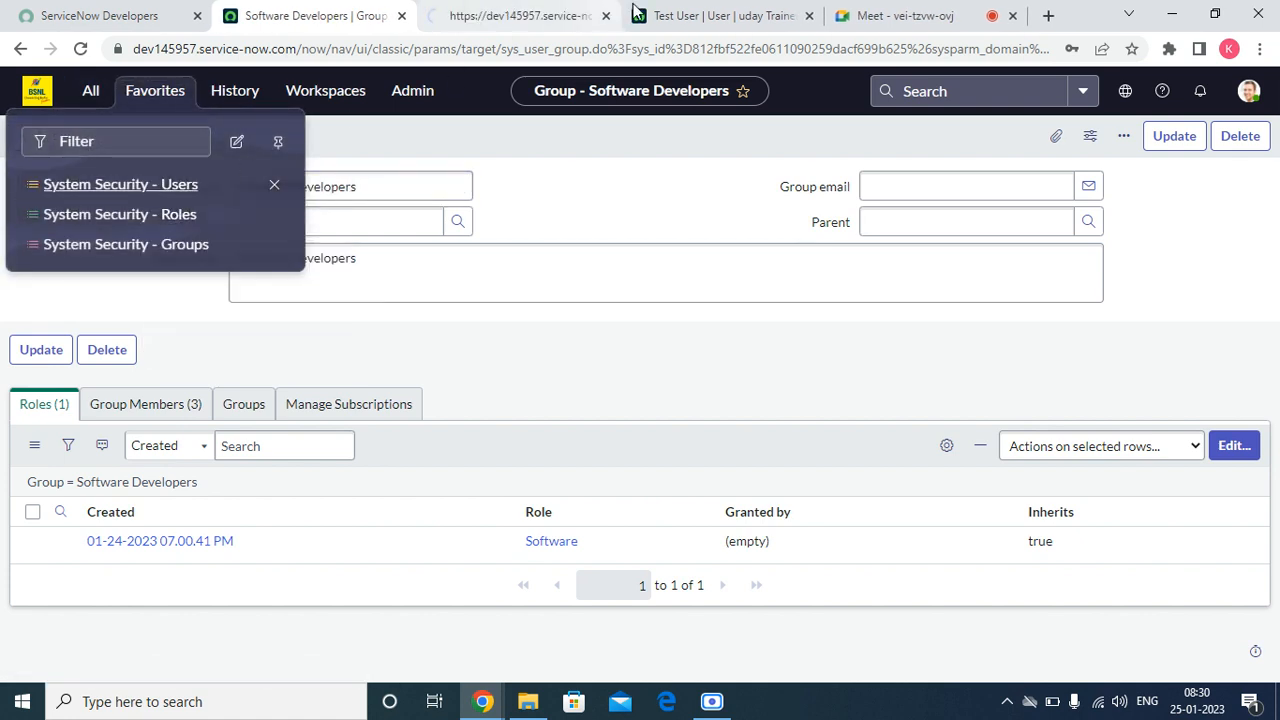
pyautogui.moveTo(708, 14); pyautogui.dragTo(510, 22)
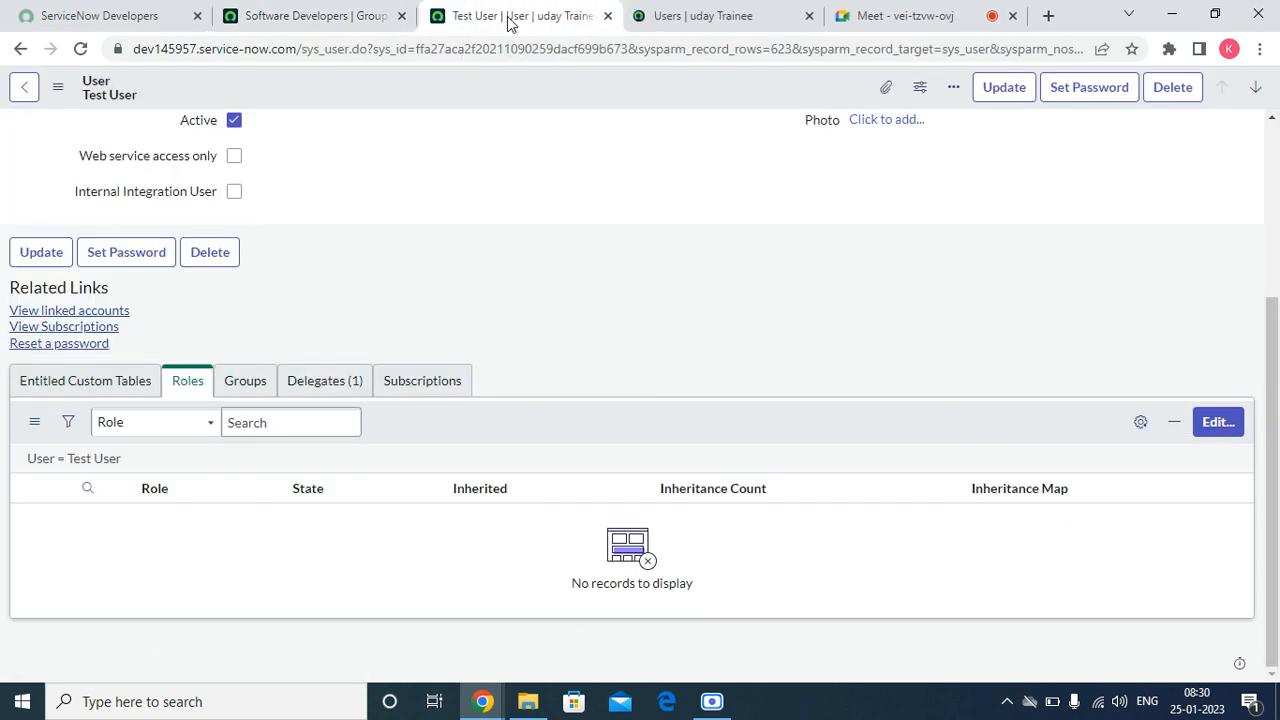
pyautogui.click(604, 16)
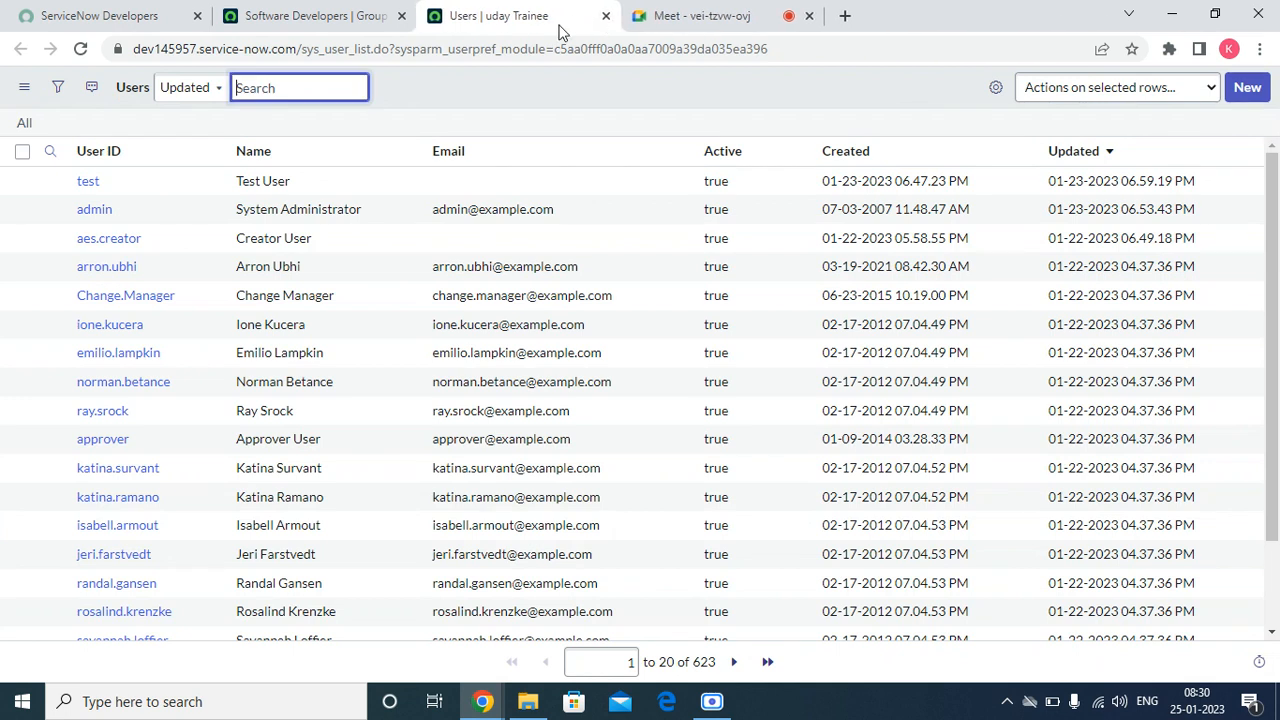
# Step: Sort the Users list by User ID in ascending order
pyautogui.rightClick(106, 152)
pyautogui.press('Escape')
pyautogui.click(135, 158)
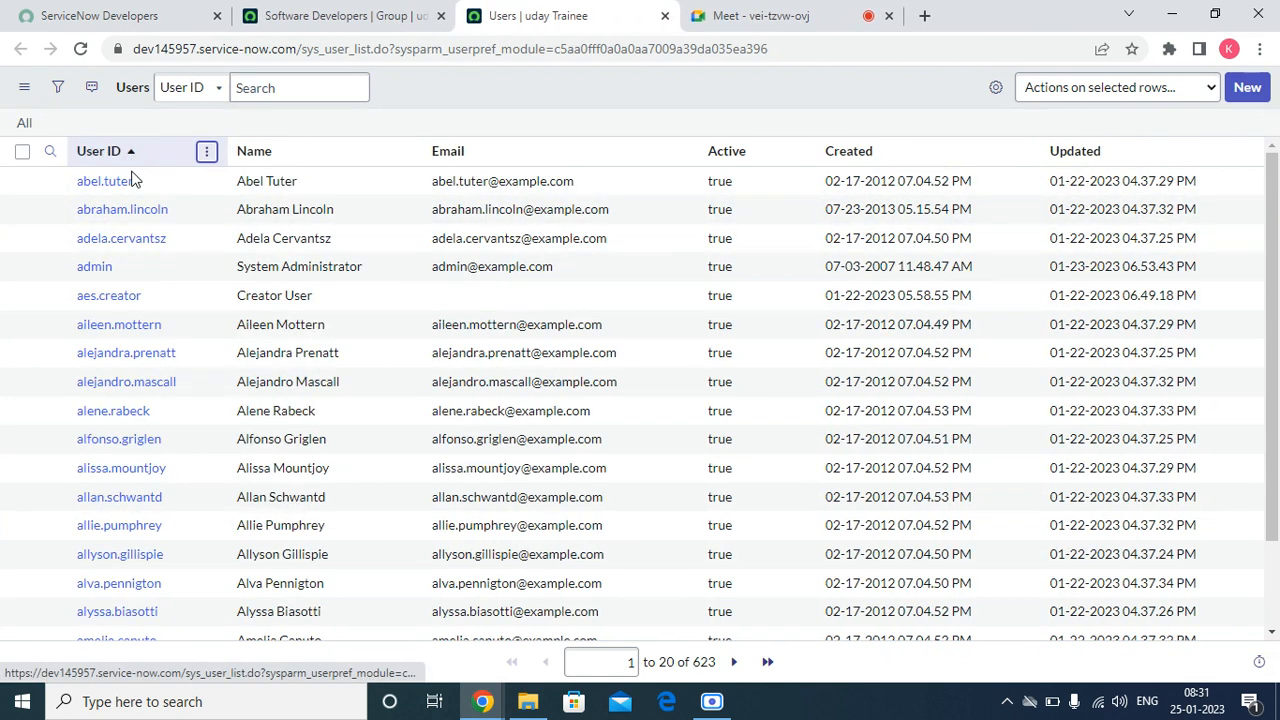
# Step: Open the records of the first three users in the sorted list, each in its own browser tab
pyautogui.rightClick(50, 185)
pyautogui.click(85, 197)
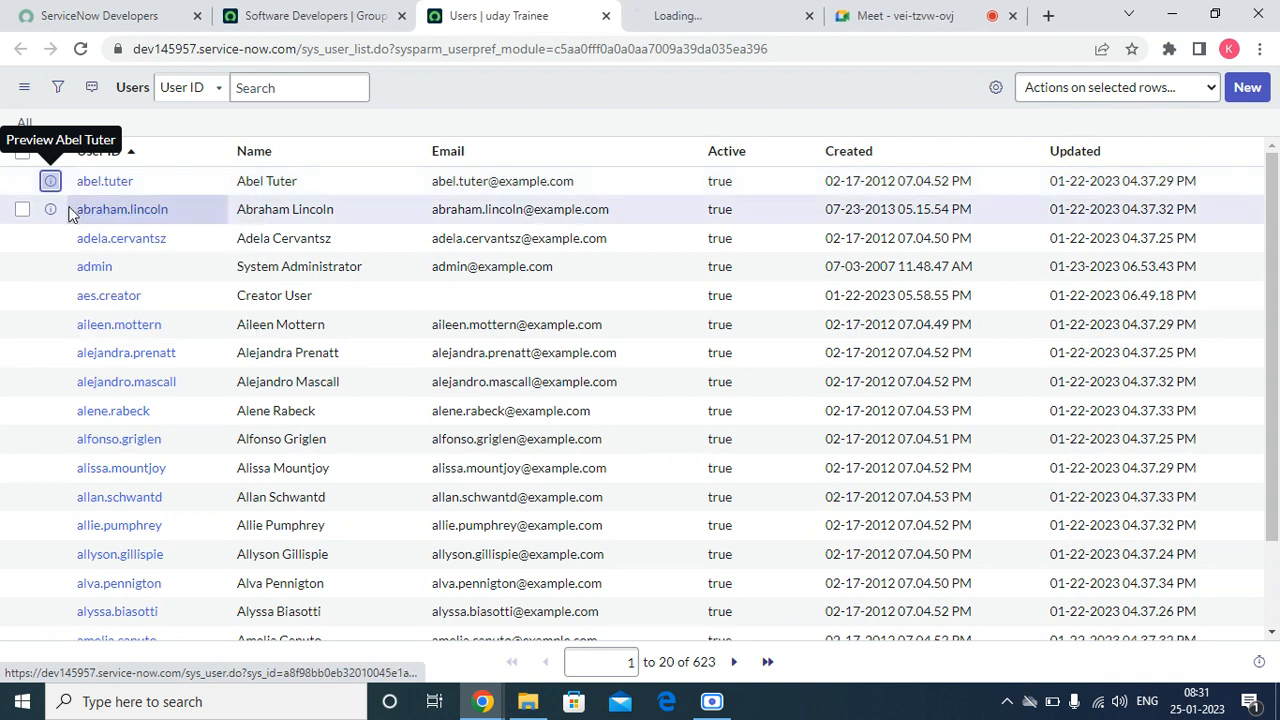
pyautogui.rightClick(50, 209)
pyautogui.click(90, 225)
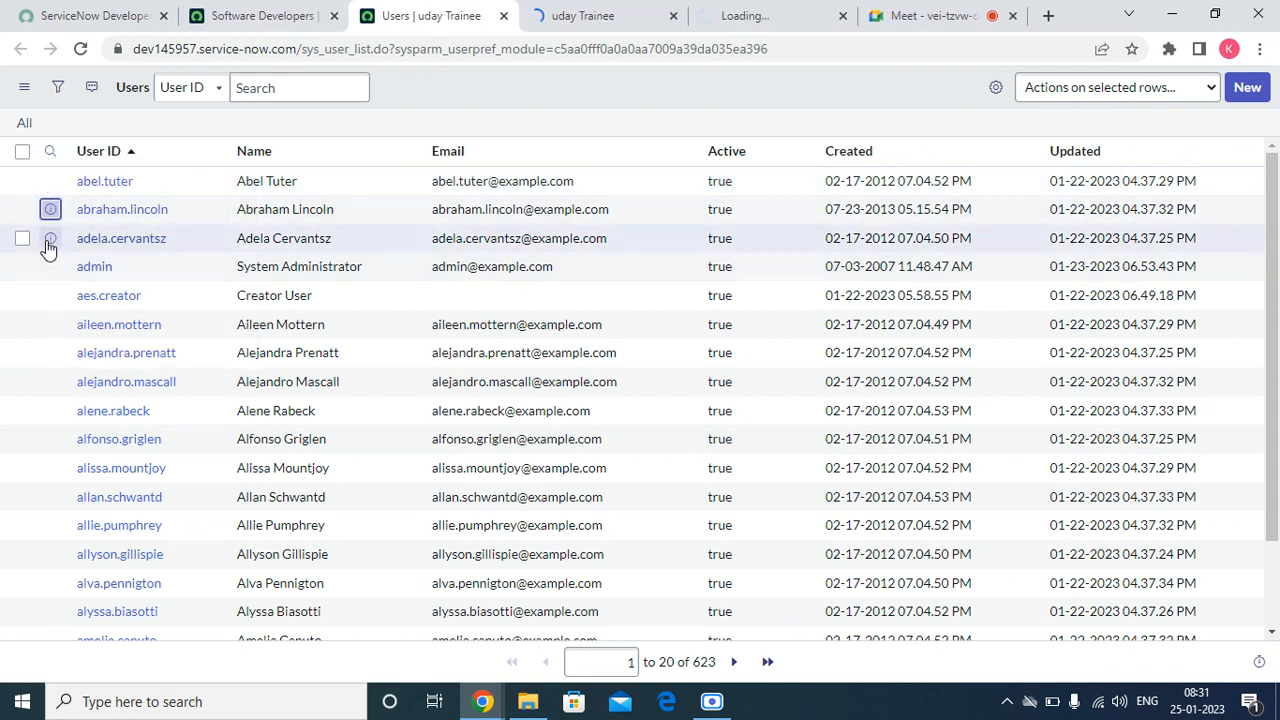
pyautogui.rightClick(50, 238)
pyautogui.click(90, 254)
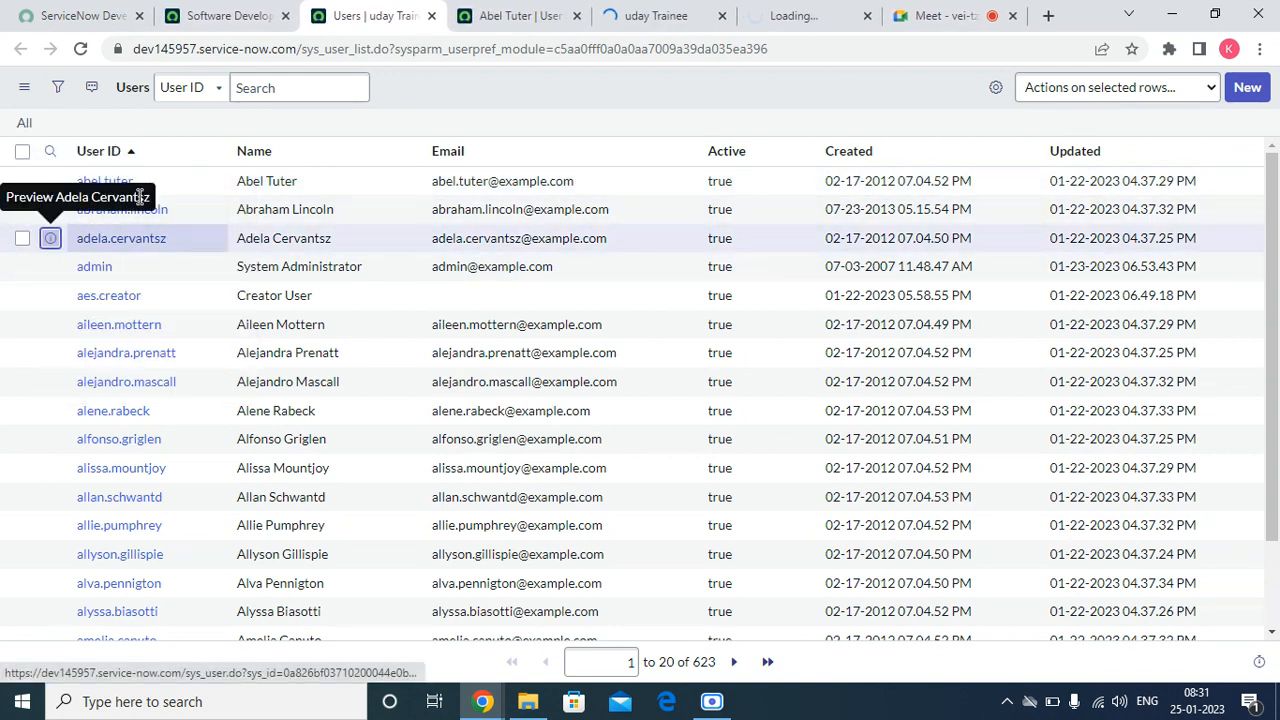
# Step: Switch to the first user's record and open the Role Inheritance Map of its Core Java role
pyautogui.click(520, 15)
pyautogui.scroll(-4, 464, 210)
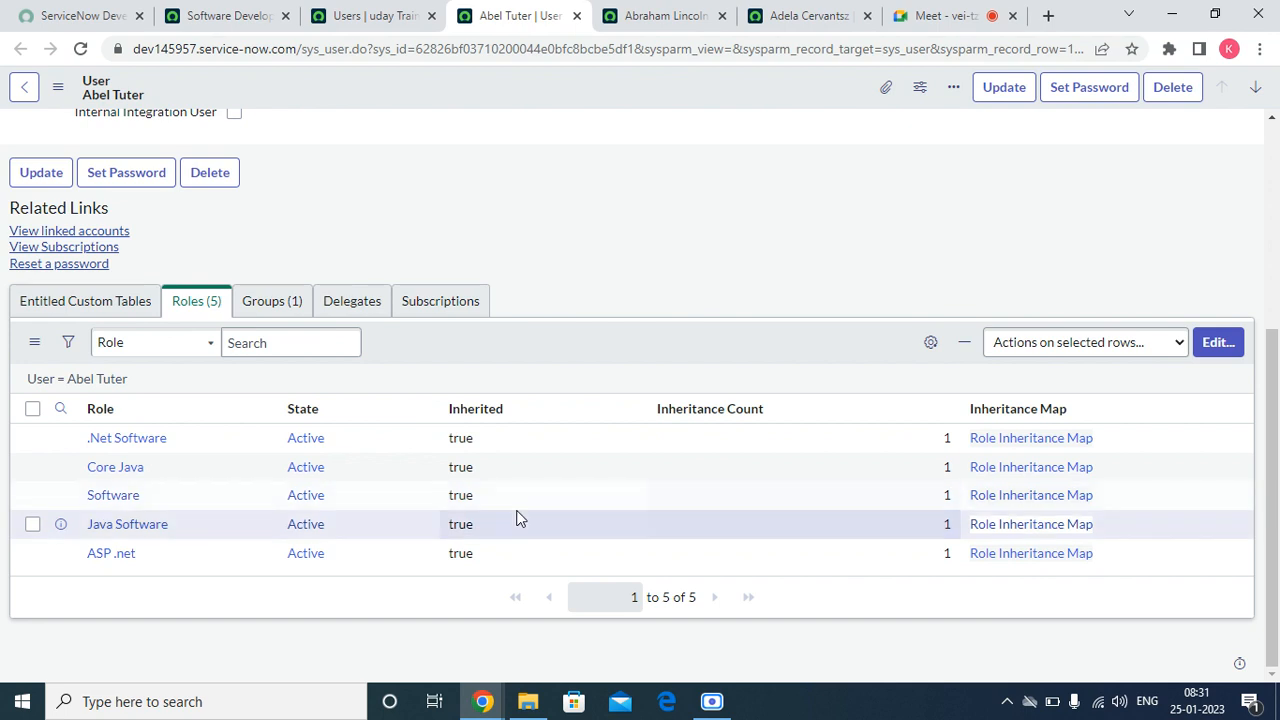
pyautogui.click(1060, 470)
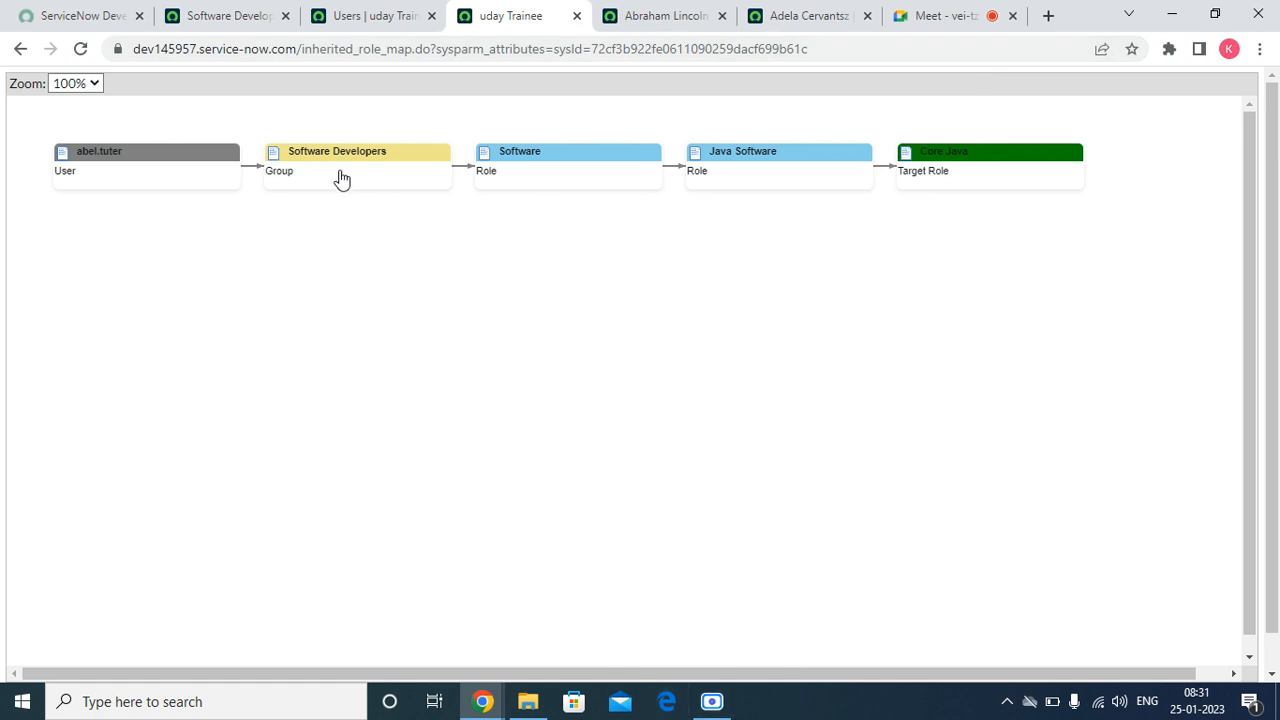
# Step: Spread out the Software Developers, Software, Java Software and Core Java nodes on the inheritance map and return to the user record
pyautogui.moveTo(342, 176); pyautogui.dragTo(343, 218)
pyautogui.moveTo(350, 150); pyautogui.dragTo(179, 277)
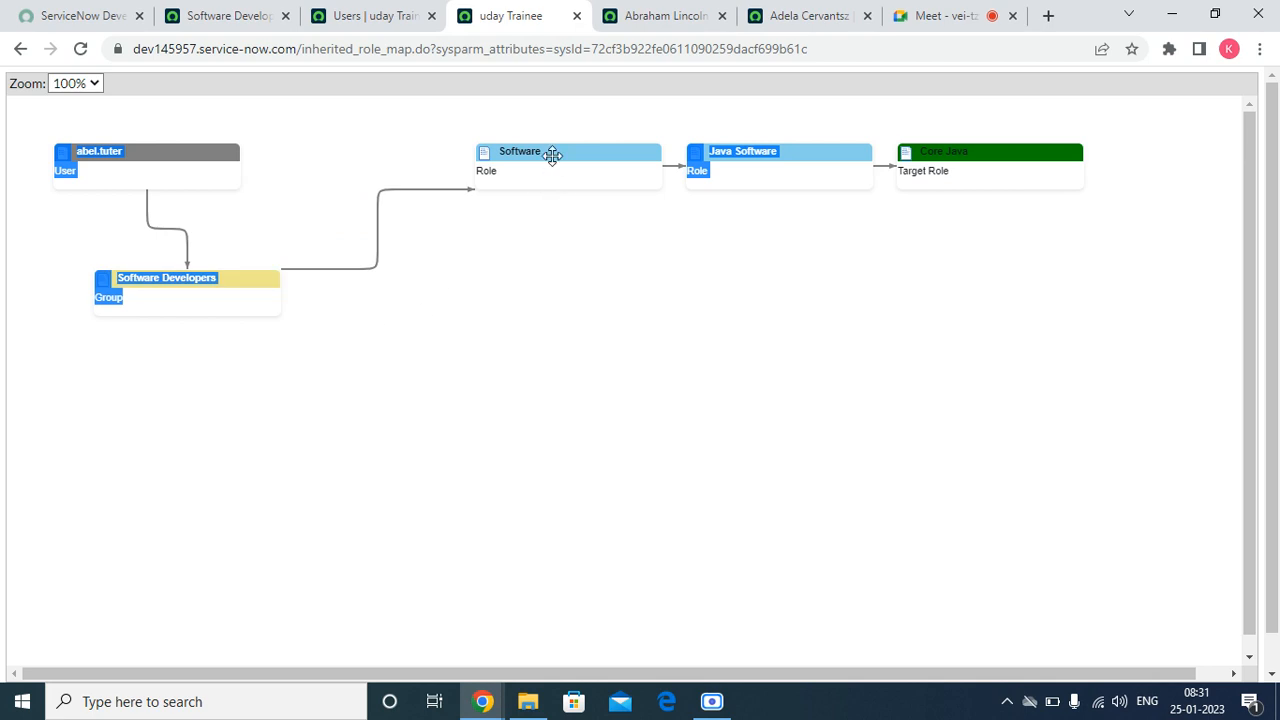
pyautogui.moveTo(551, 154); pyautogui.dragTo(486, 251)
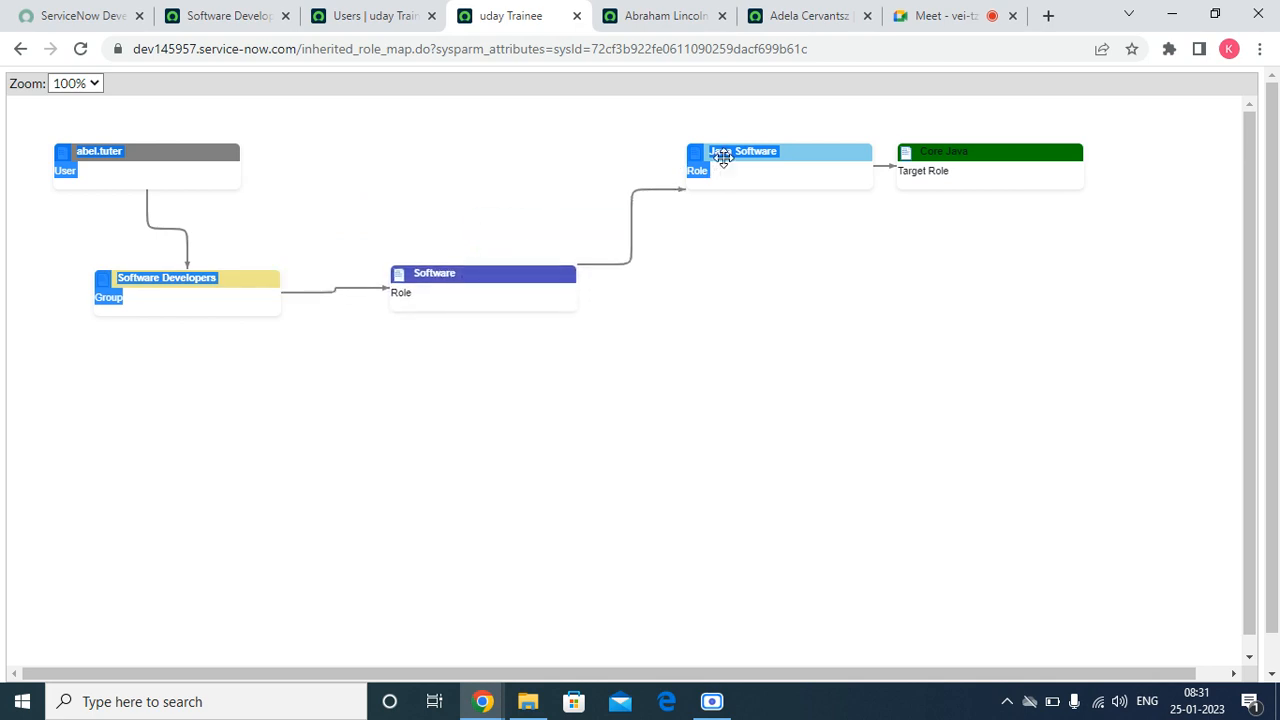
pyautogui.moveTo(808, 168); pyautogui.dragTo(570, 370)
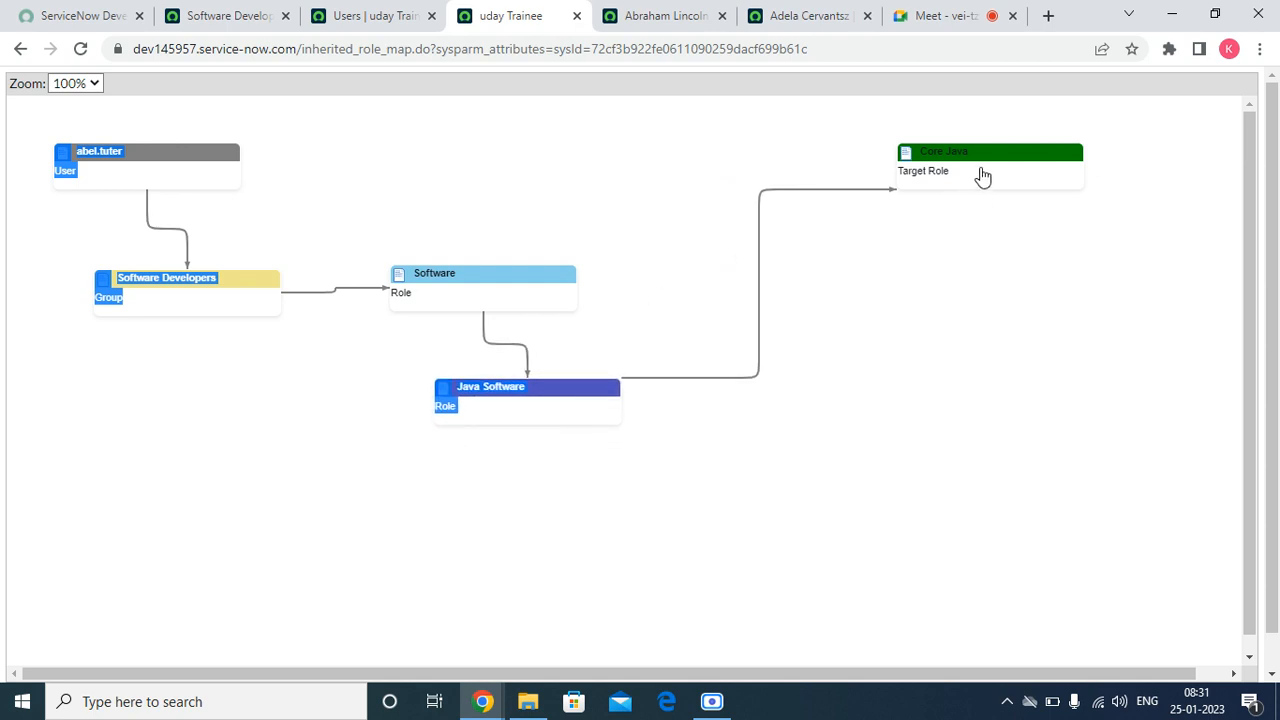
pyautogui.moveTo(982, 172); pyautogui.dragTo(937, 277)
pyautogui.moveTo(975, 152); pyautogui.dragTo(880, 280)
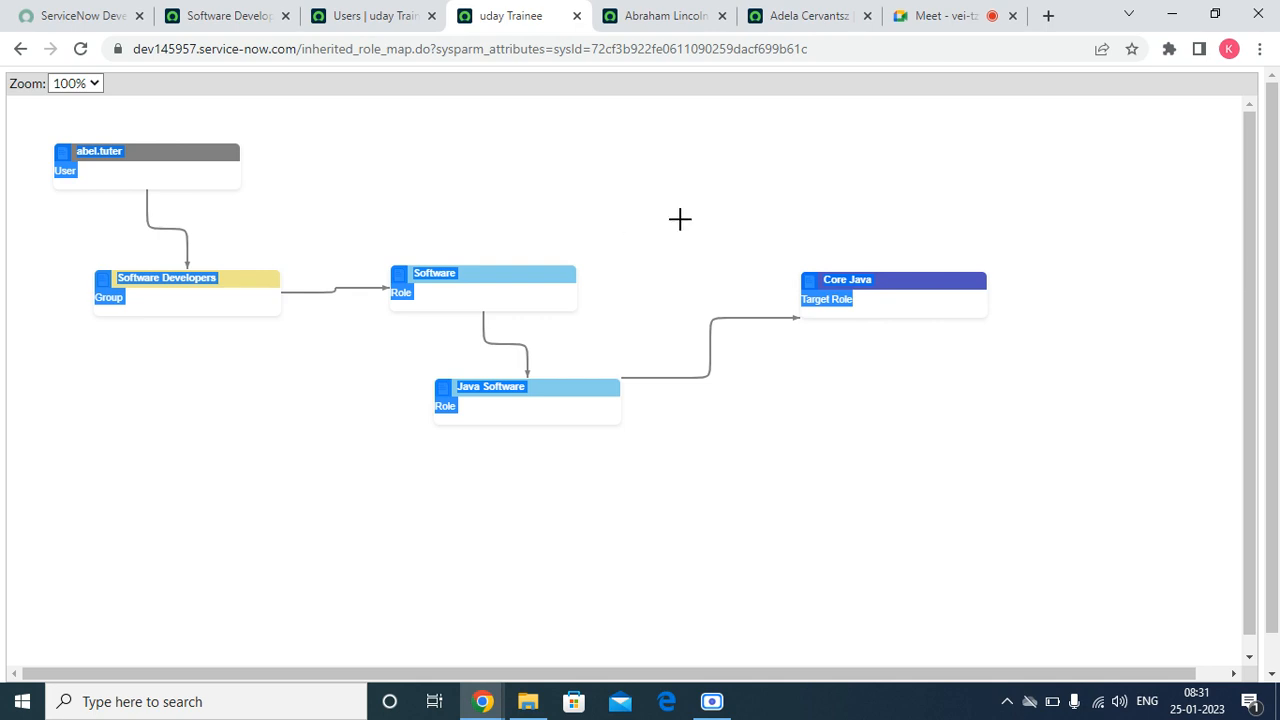
pyautogui.click(18, 49)
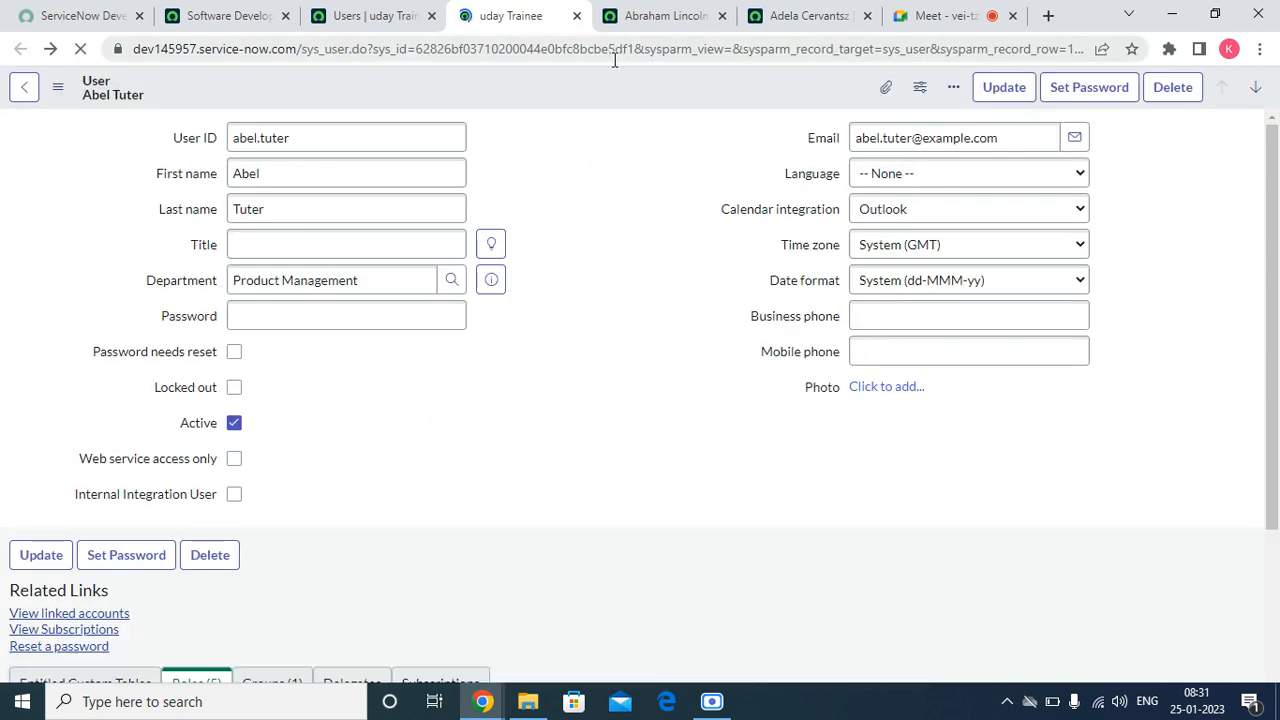
# Step: Check the Inherited value of the first user's Software role, refresh the Roles list, and show the user's groups
pyautogui.scroll(-4, 565, 520)
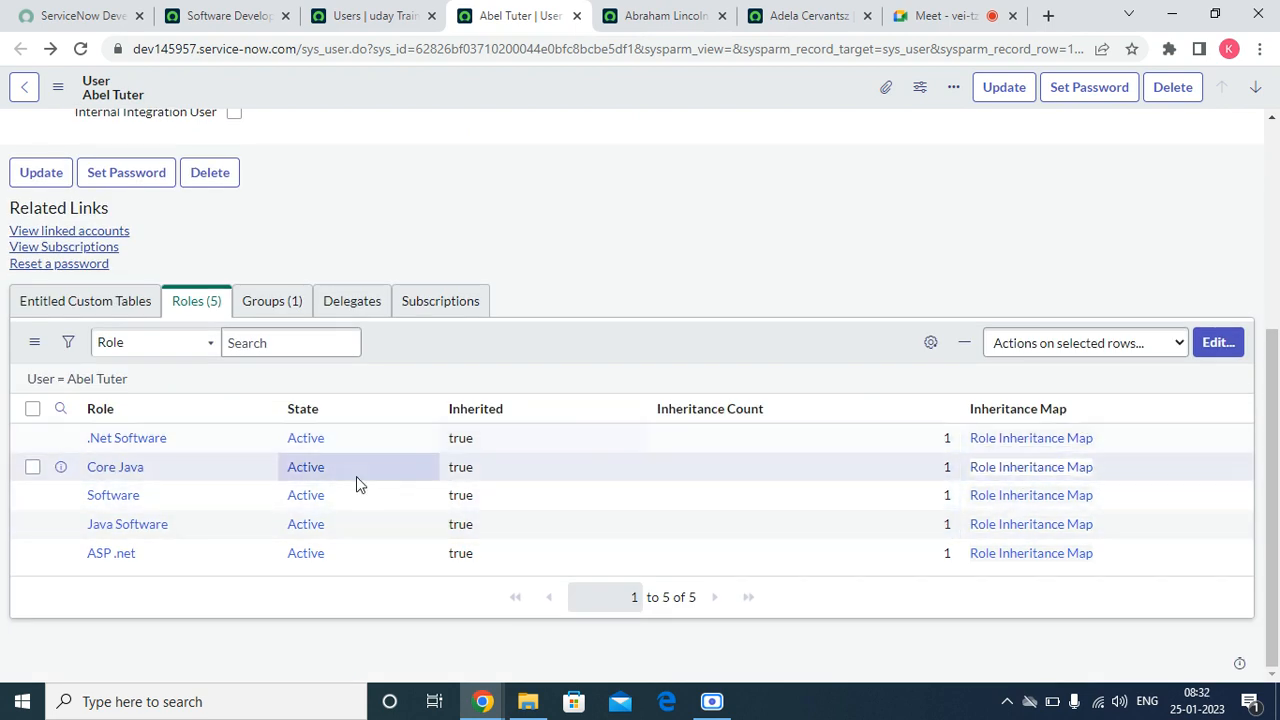
pyautogui.moveTo(474, 498); pyautogui.dragTo(436, 500)
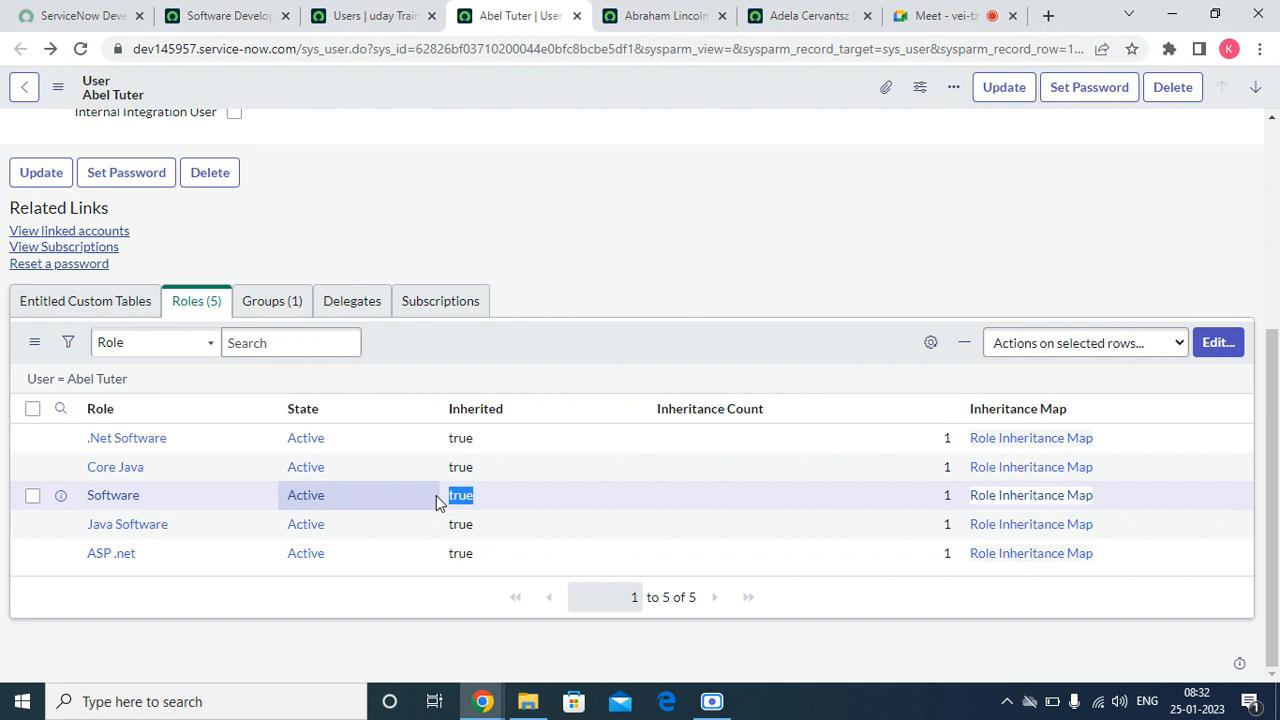
pyautogui.rightClick(626, 352)
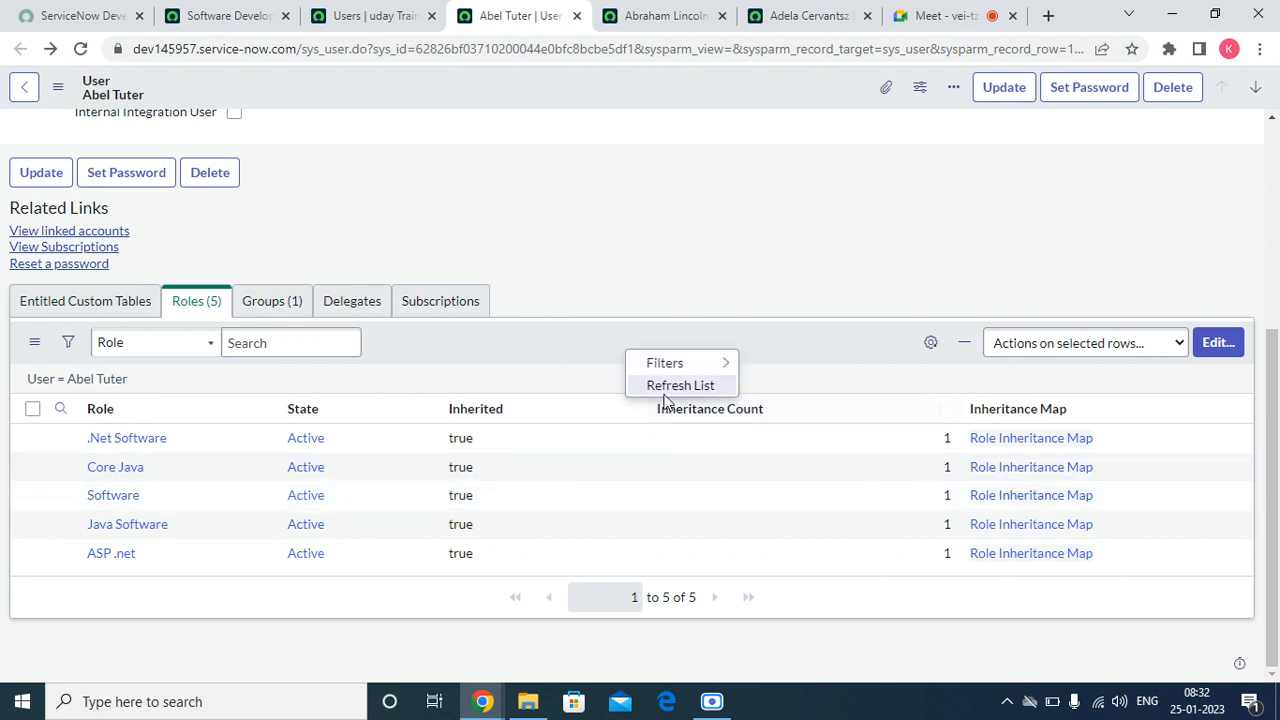
pyautogui.click(669, 386)
pyautogui.rightClick(632, 336)
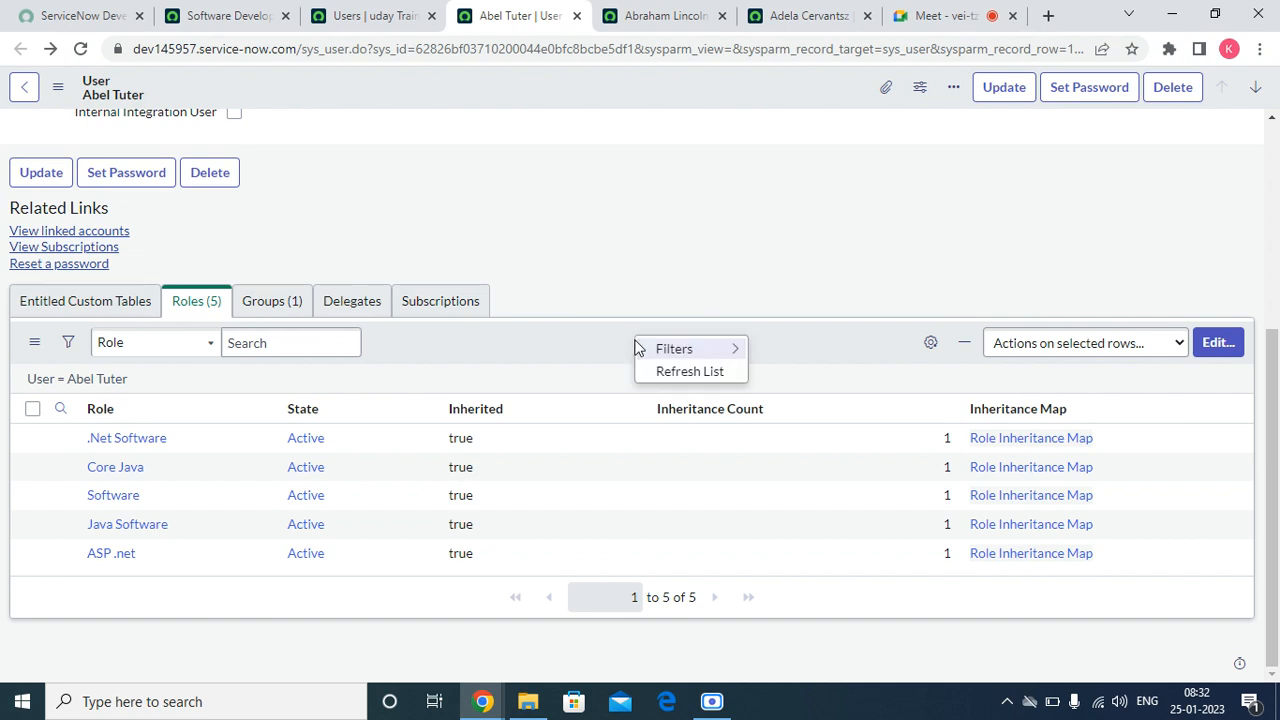
pyautogui.click(673, 371)
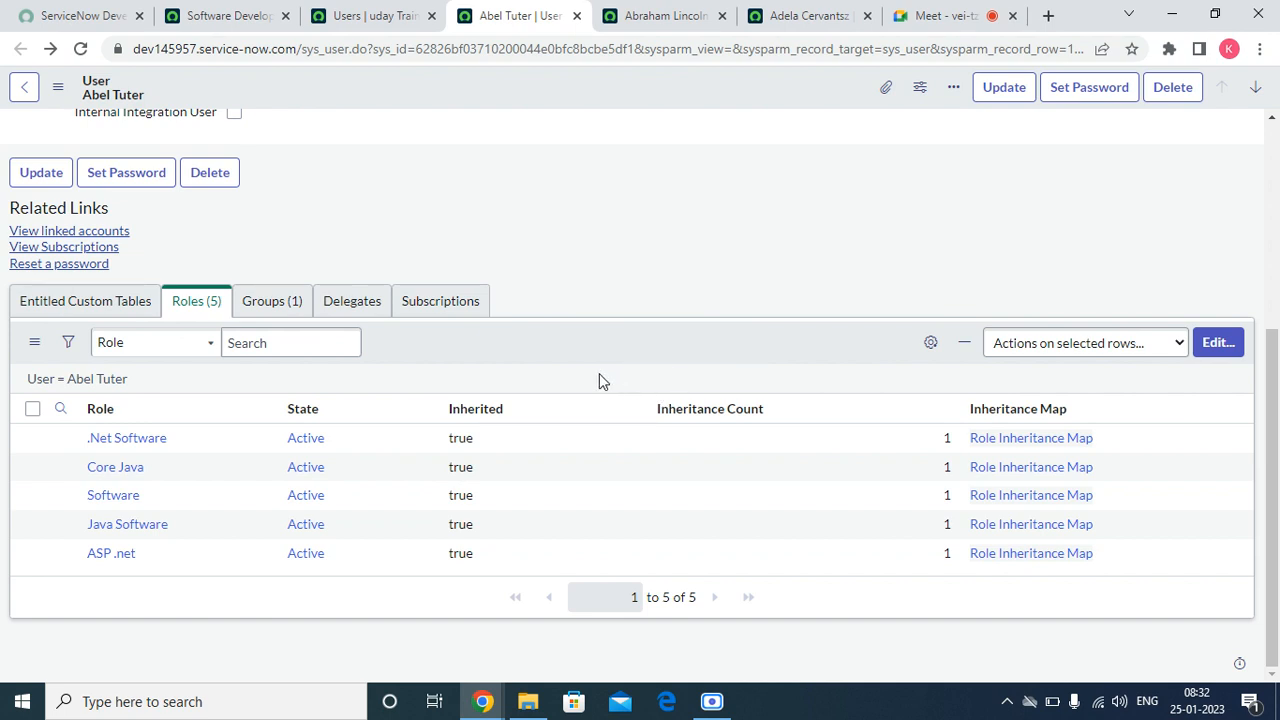
pyautogui.click(287, 300)
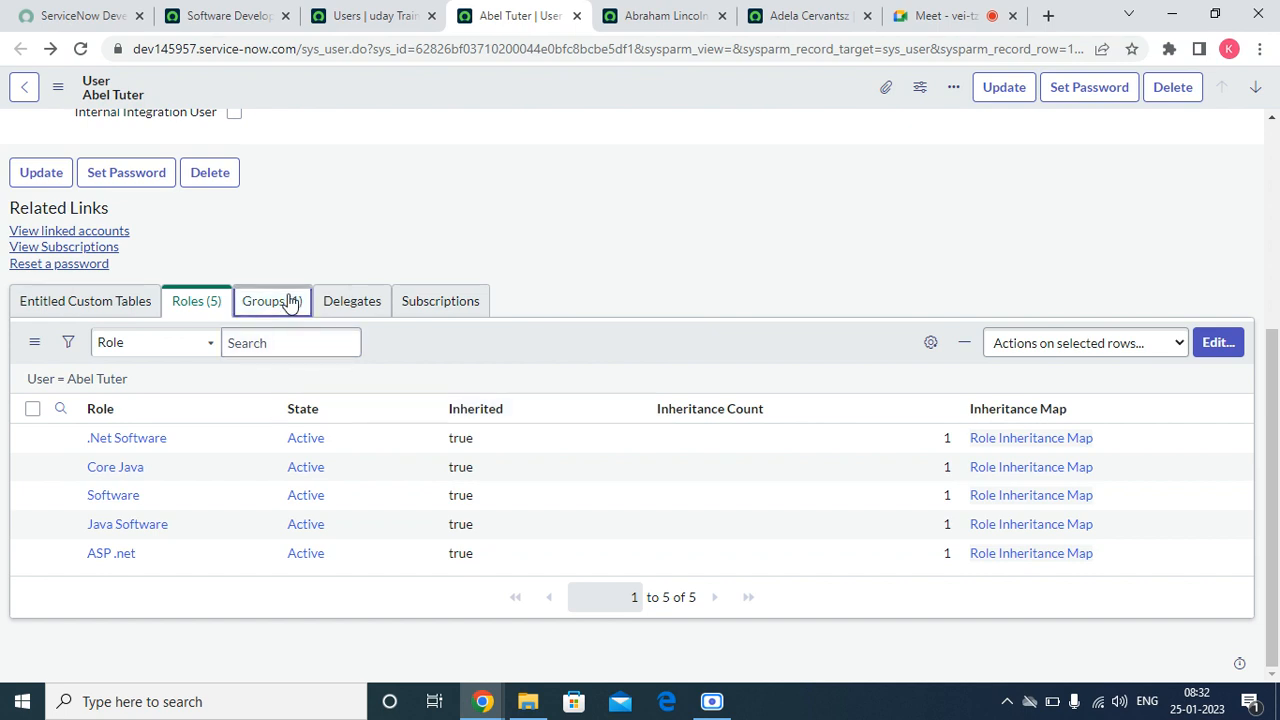
# Step: On the second user's record, add the Granted by column to the Roles list, placed between State and Inherited
pyautogui.click(690, 18)
pyautogui.scroll(-4, 300, 605)
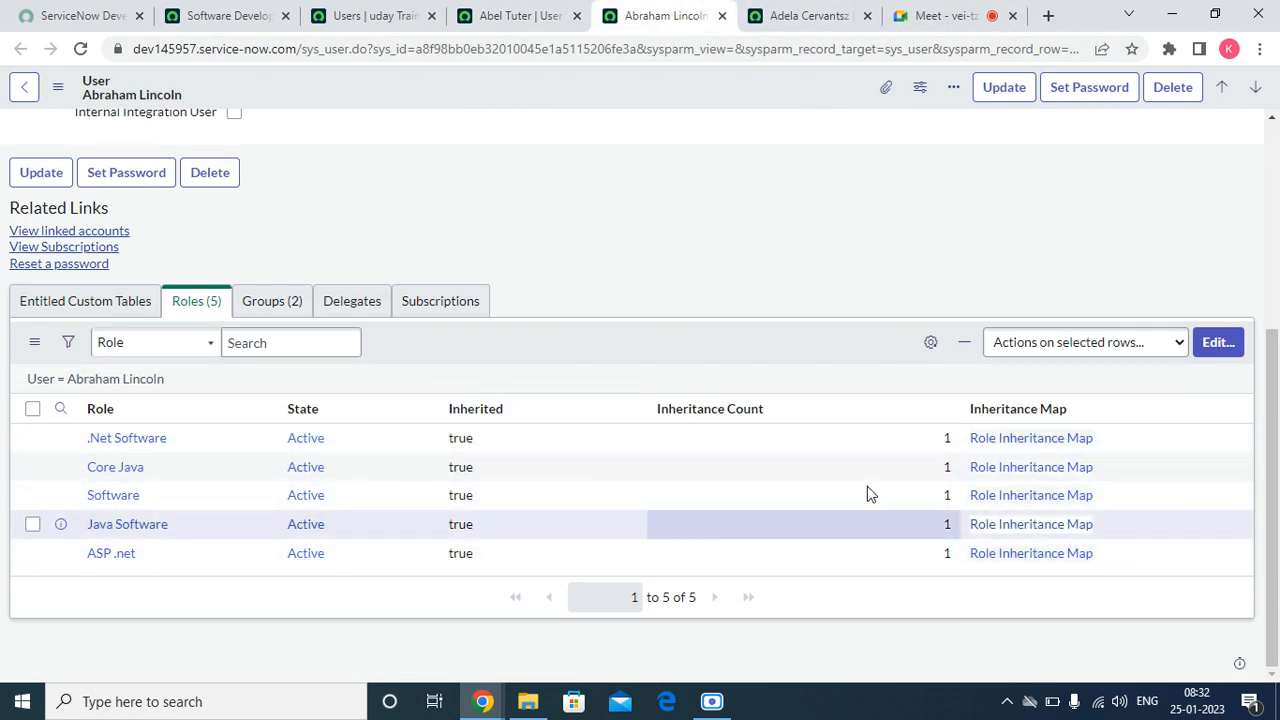
pyautogui.click(931, 342)
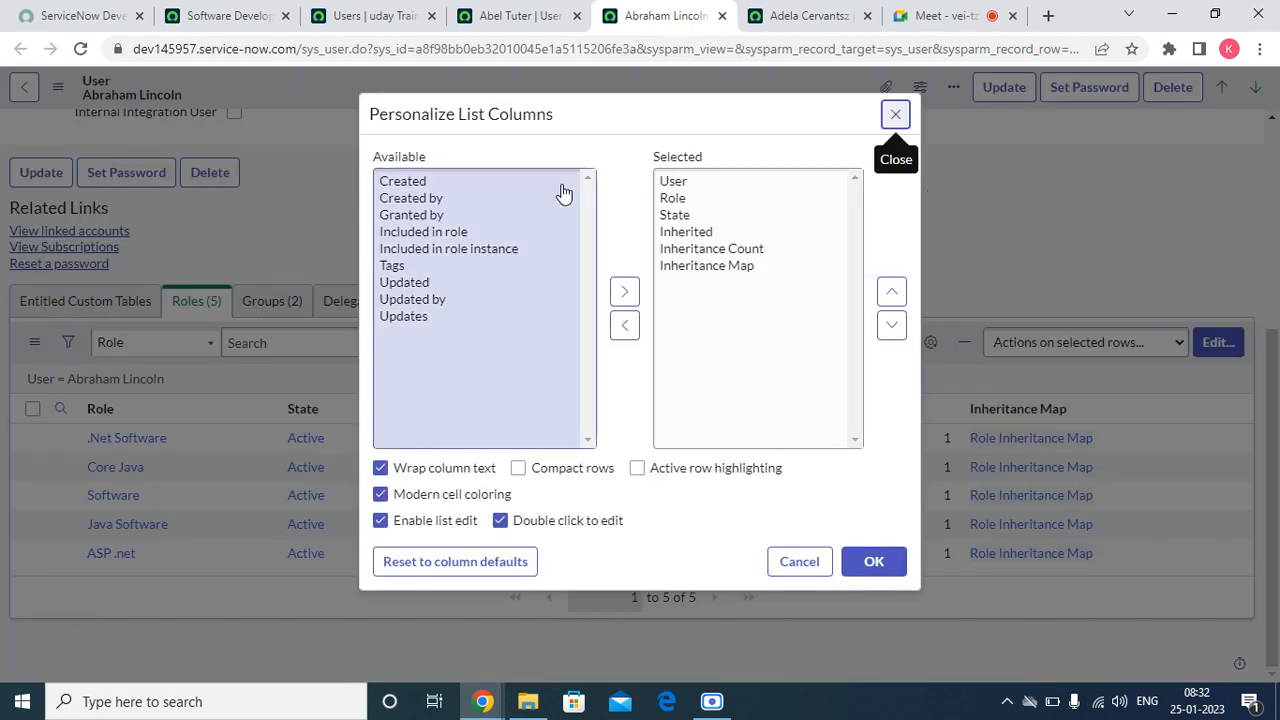
pyautogui.click(470, 215)
pyautogui.click(624, 291)
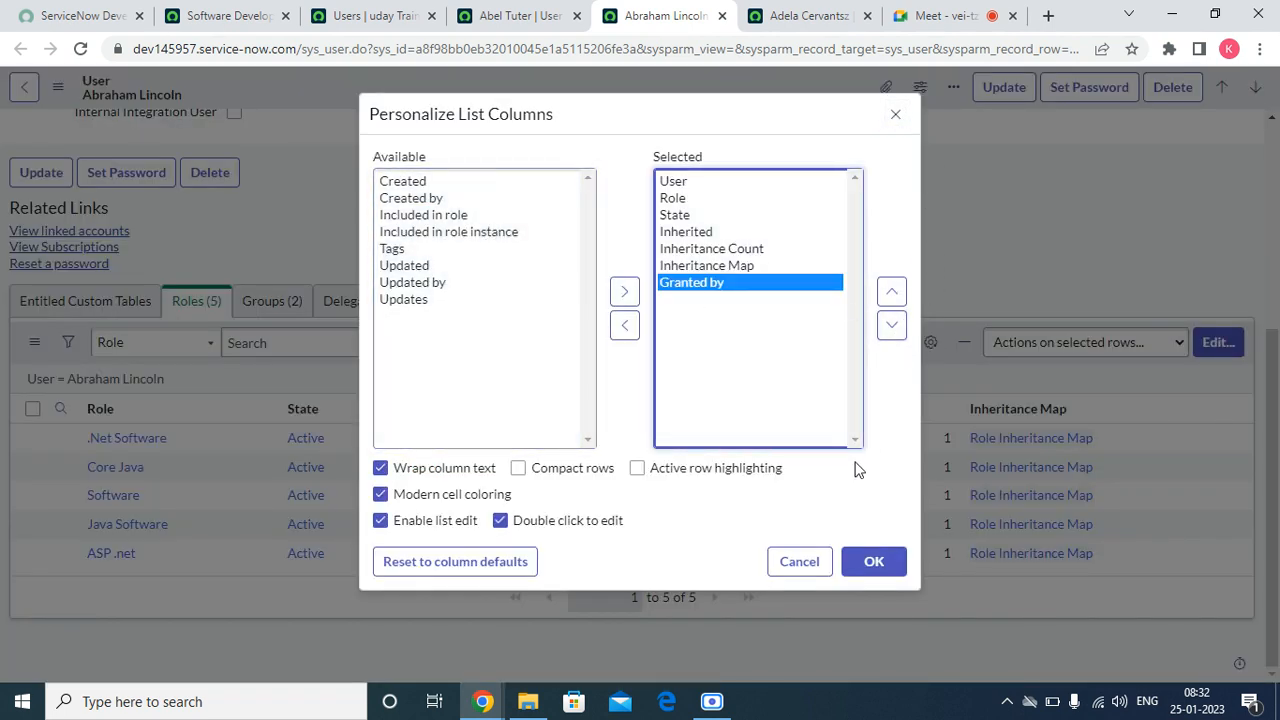
pyautogui.click(891, 291)
pyautogui.click(891, 291)
pyautogui.click(891, 291)
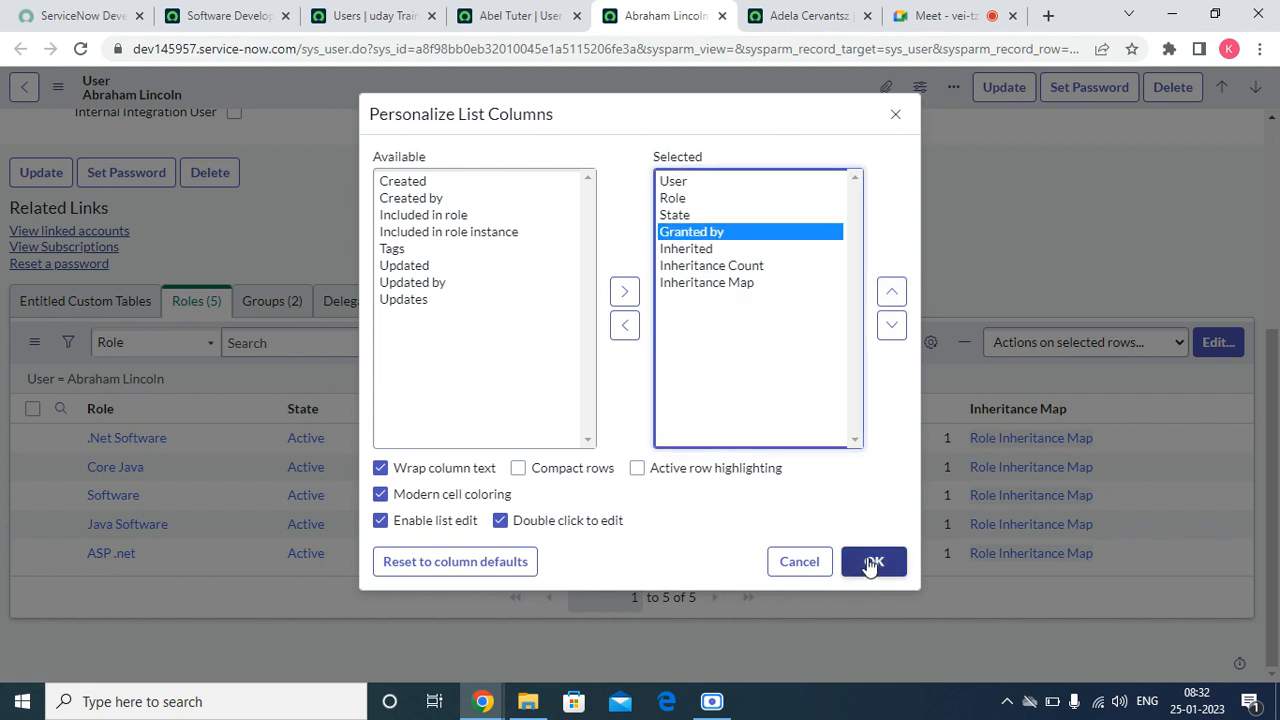
pyautogui.click(870, 563)
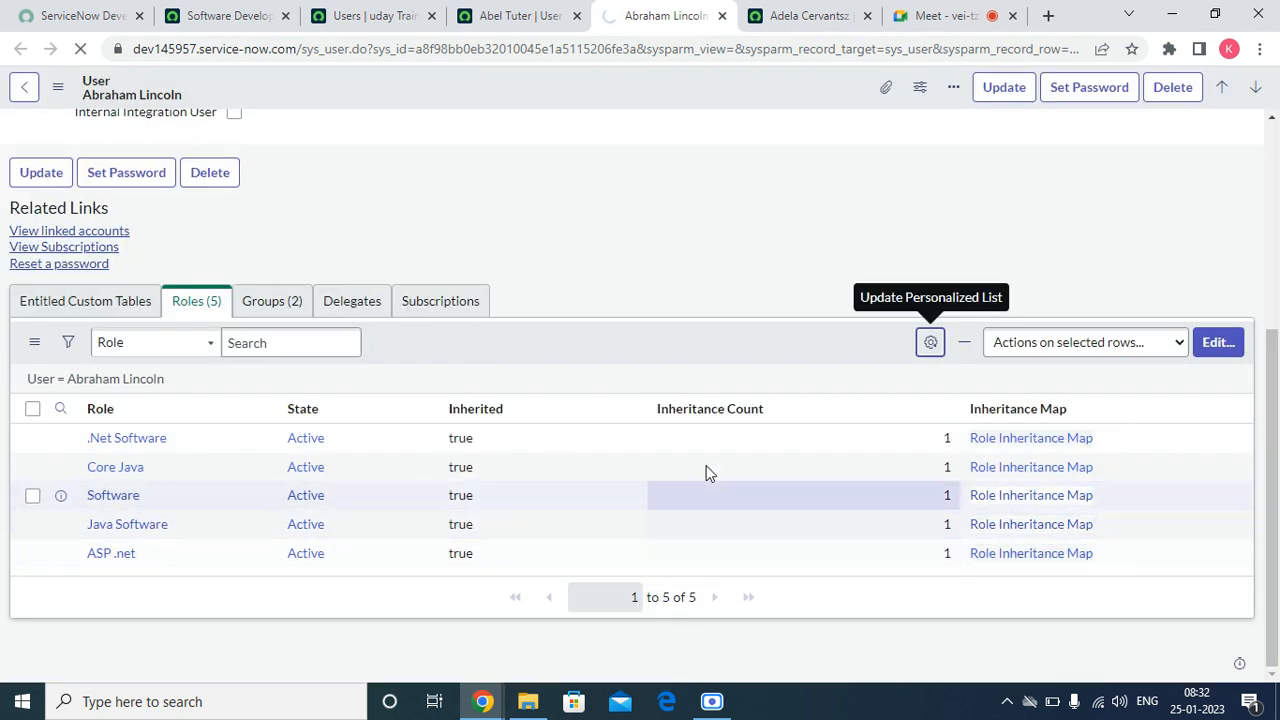
# Step: Return to the first user's record, refresh its Roles list, reload the page, and switch to the second user's record
pyautogui.click(560, 14)
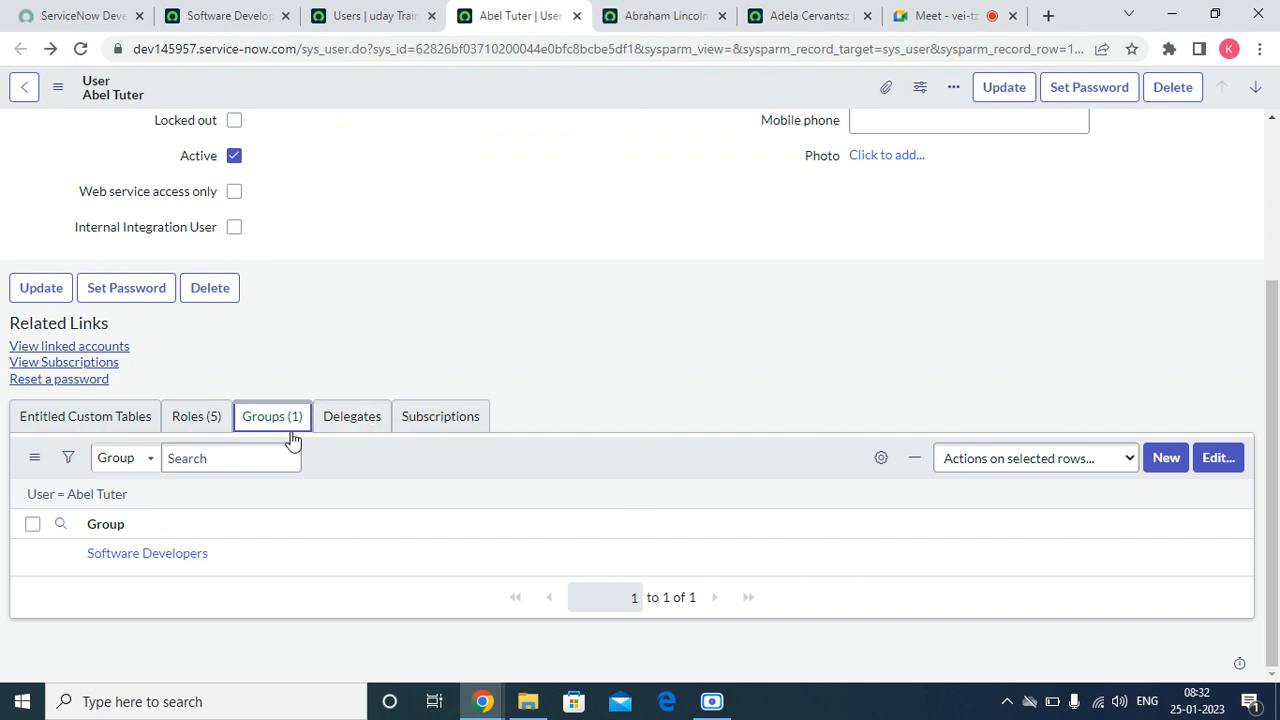
pyautogui.click(370, 15)
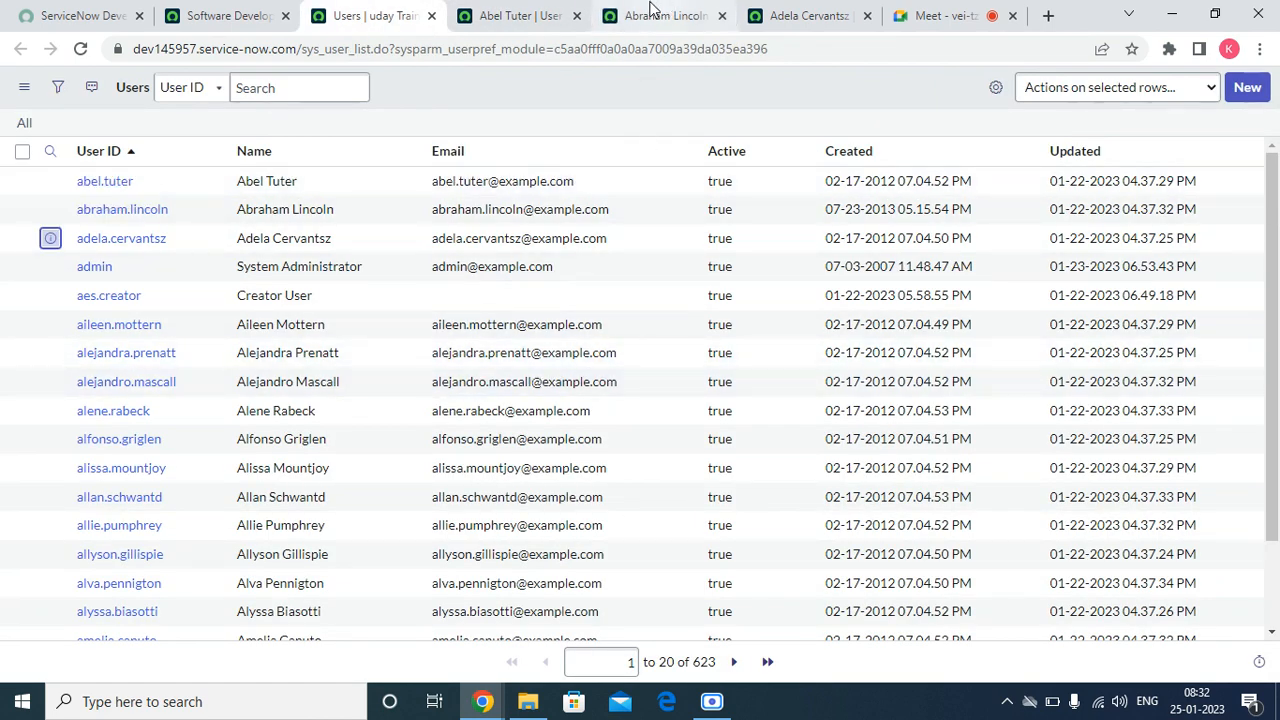
pyautogui.click(512, 28)
pyautogui.click(196, 418)
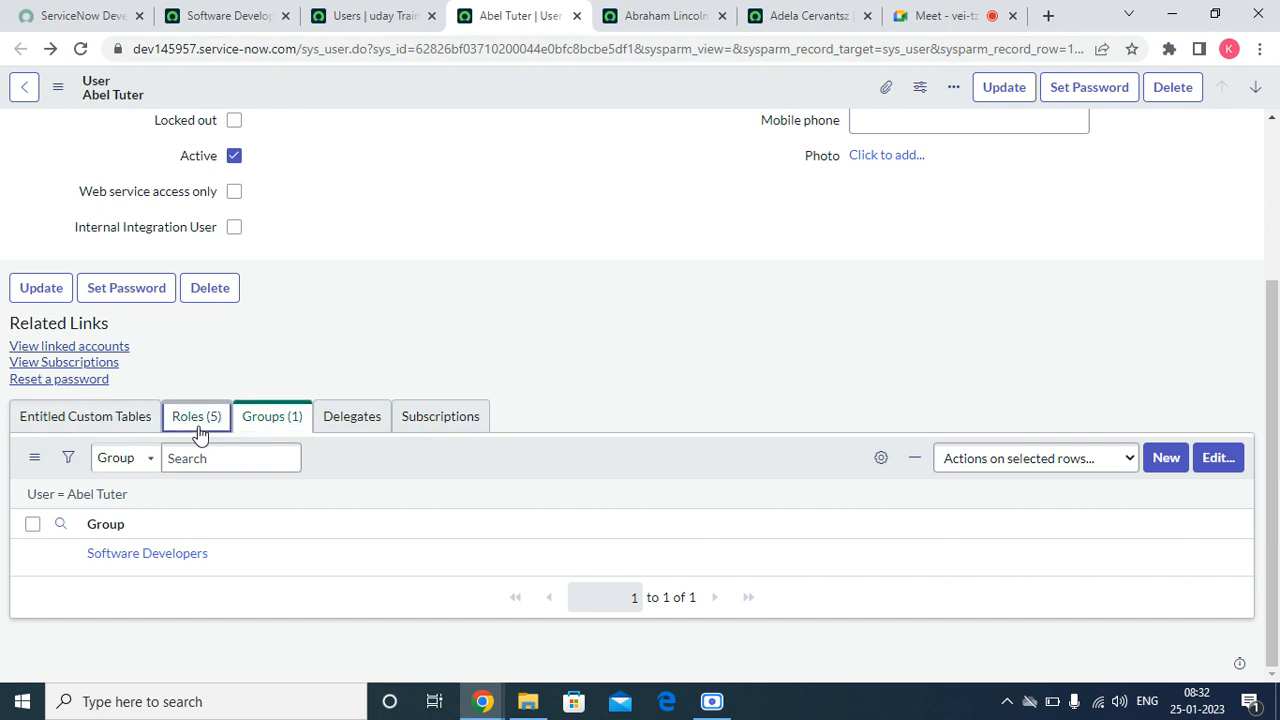
pyautogui.rightClick(598, 449)
pyautogui.click(632, 488)
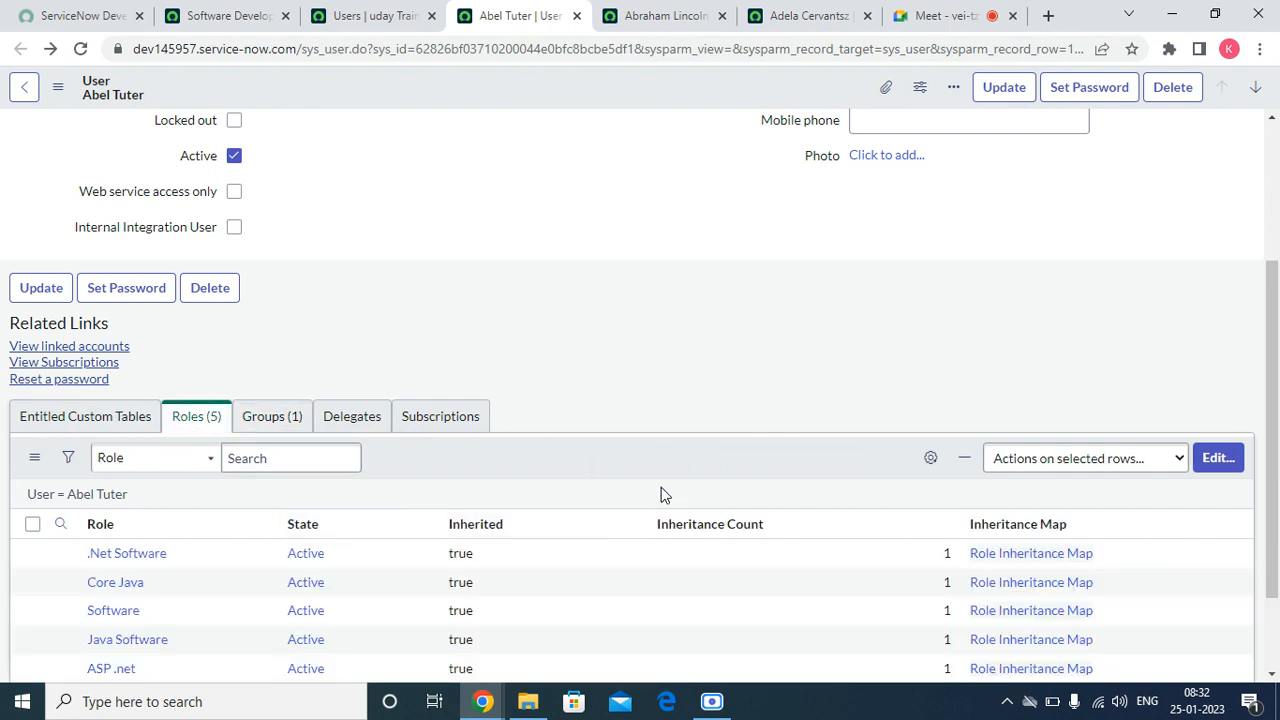
pyautogui.scroll(-2, 660, 494)
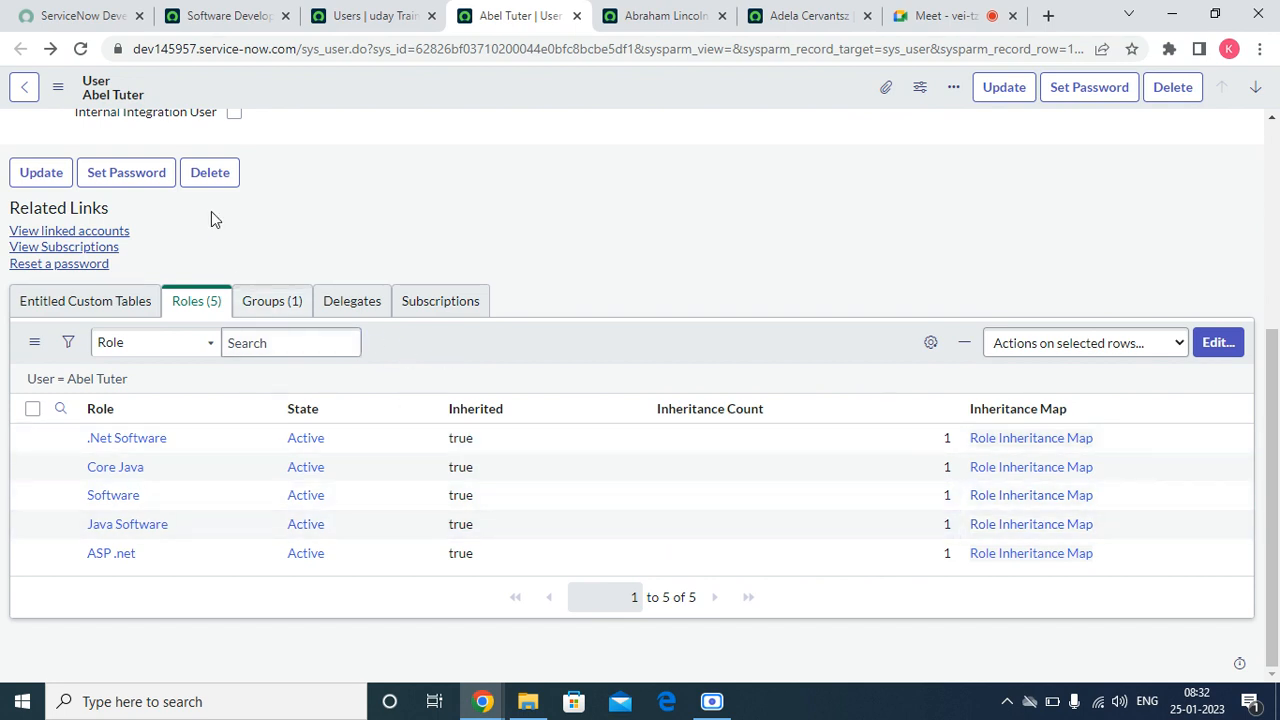
pyautogui.click(80, 49)
pyautogui.click(617, 12)
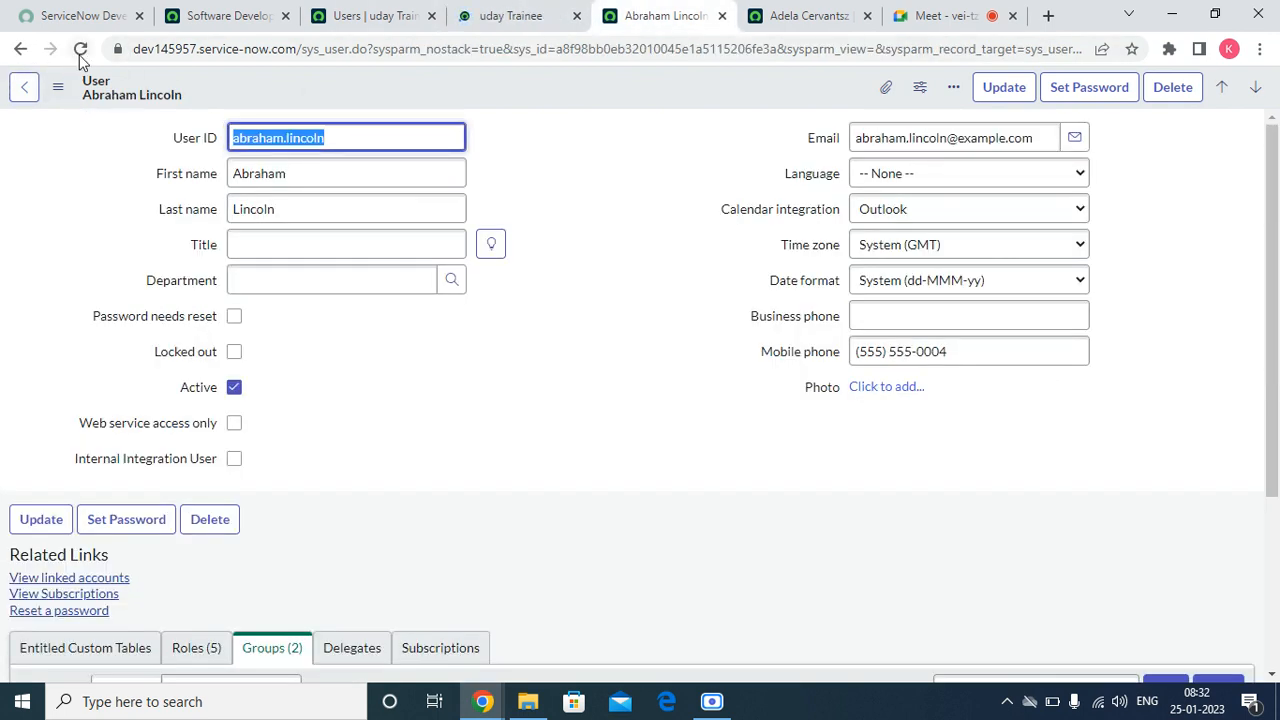
# Step: Compare the Roles lists on the first and second users' records, checking the Granted by and Inherited columns
pyautogui.click(822, 20)
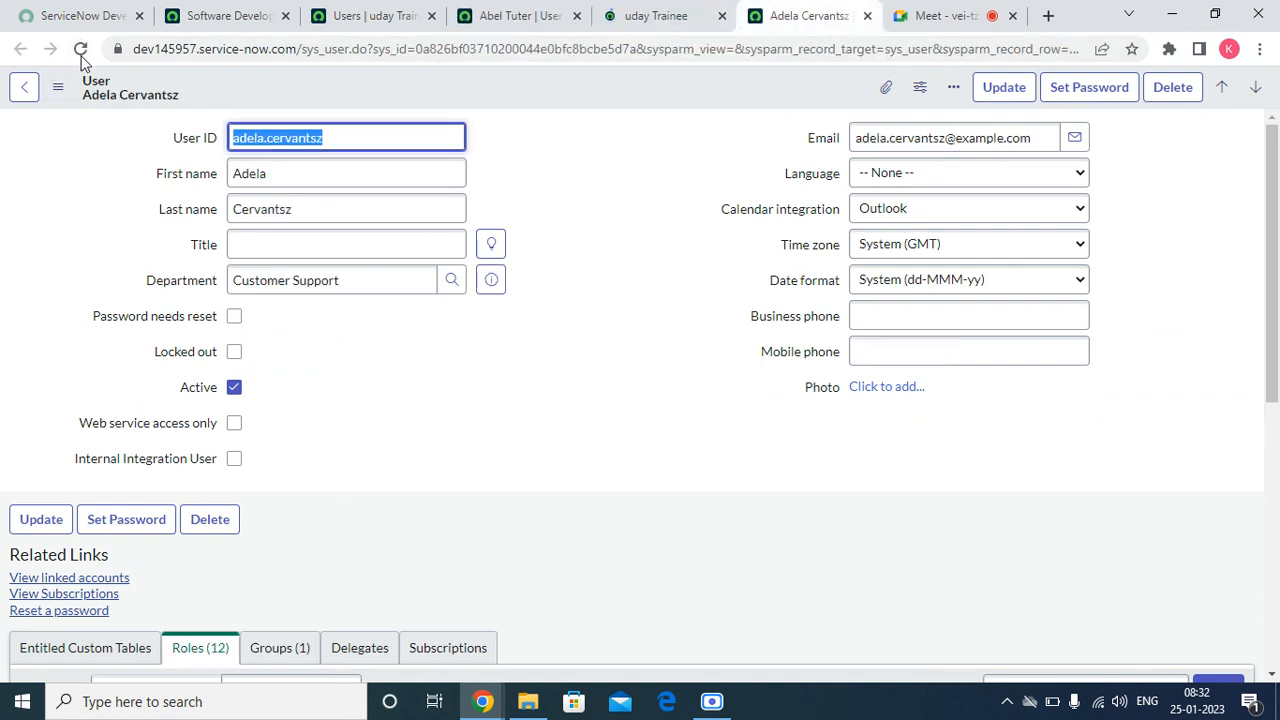
pyautogui.click(515, 15)
pyautogui.scroll(-4, 737, 629)
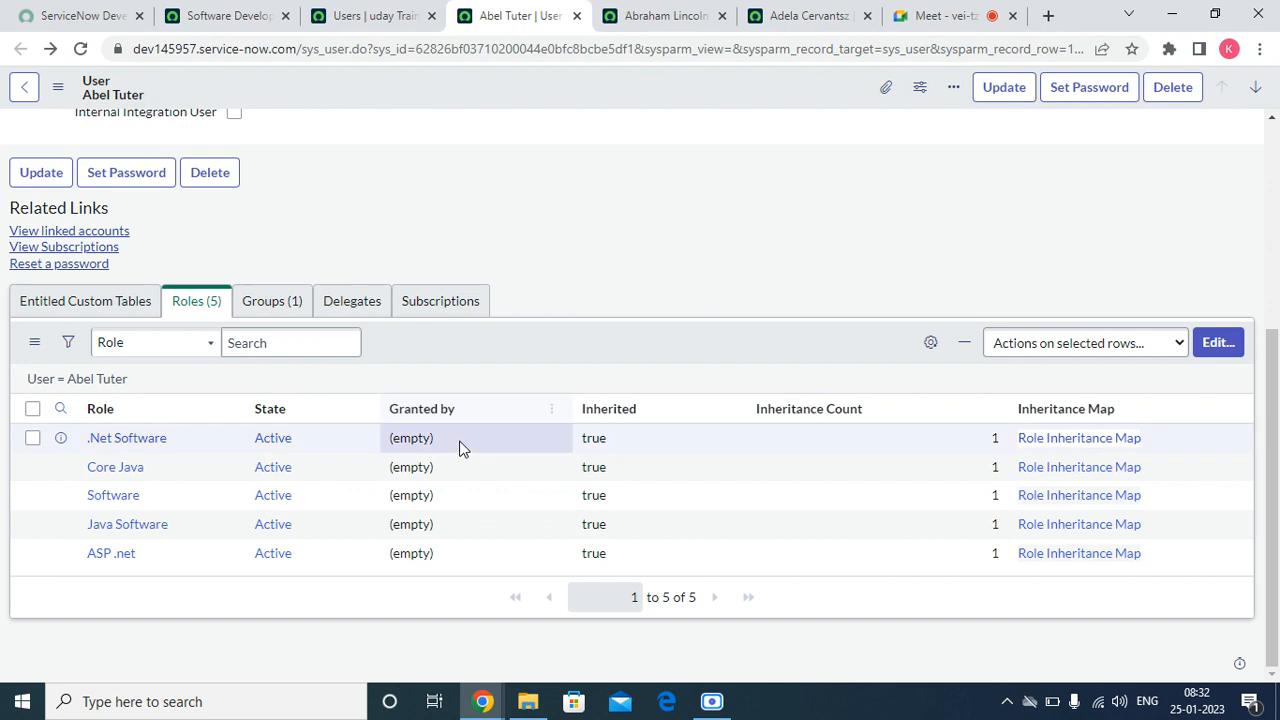
pyautogui.click(665, 15)
pyautogui.scroll(-5, 738, 452)
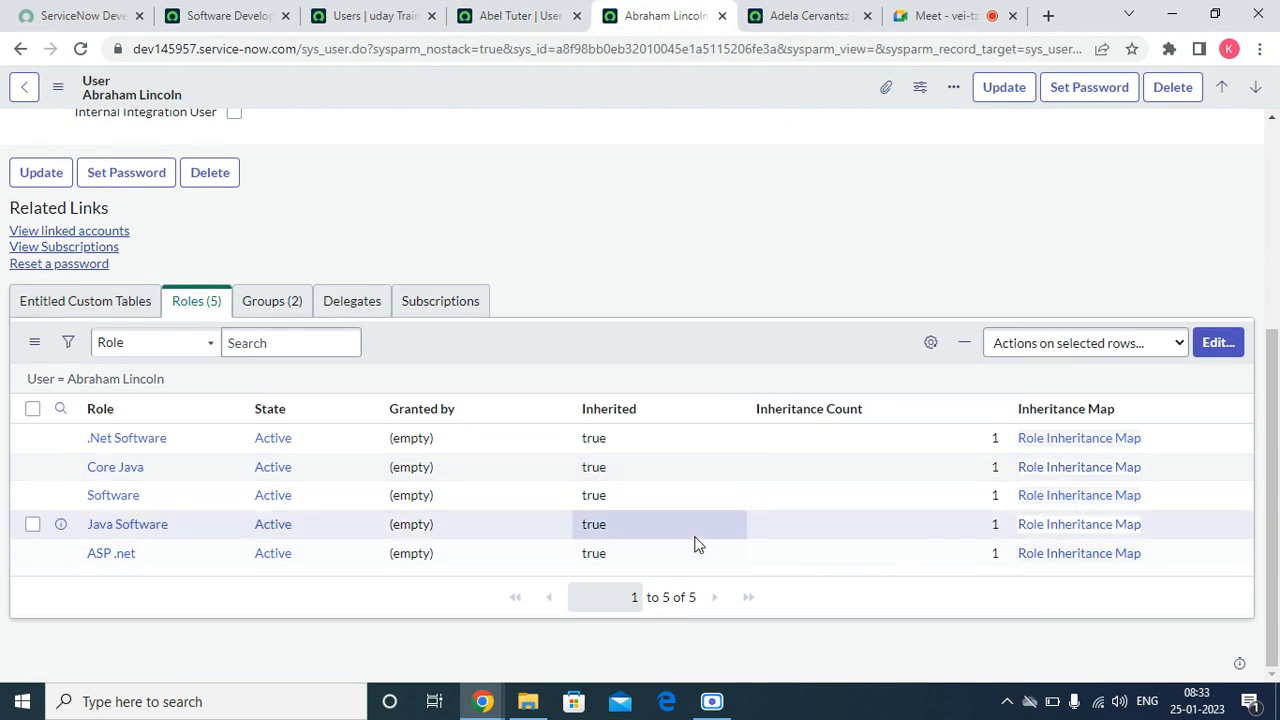
pyautogui.click(522, 18)
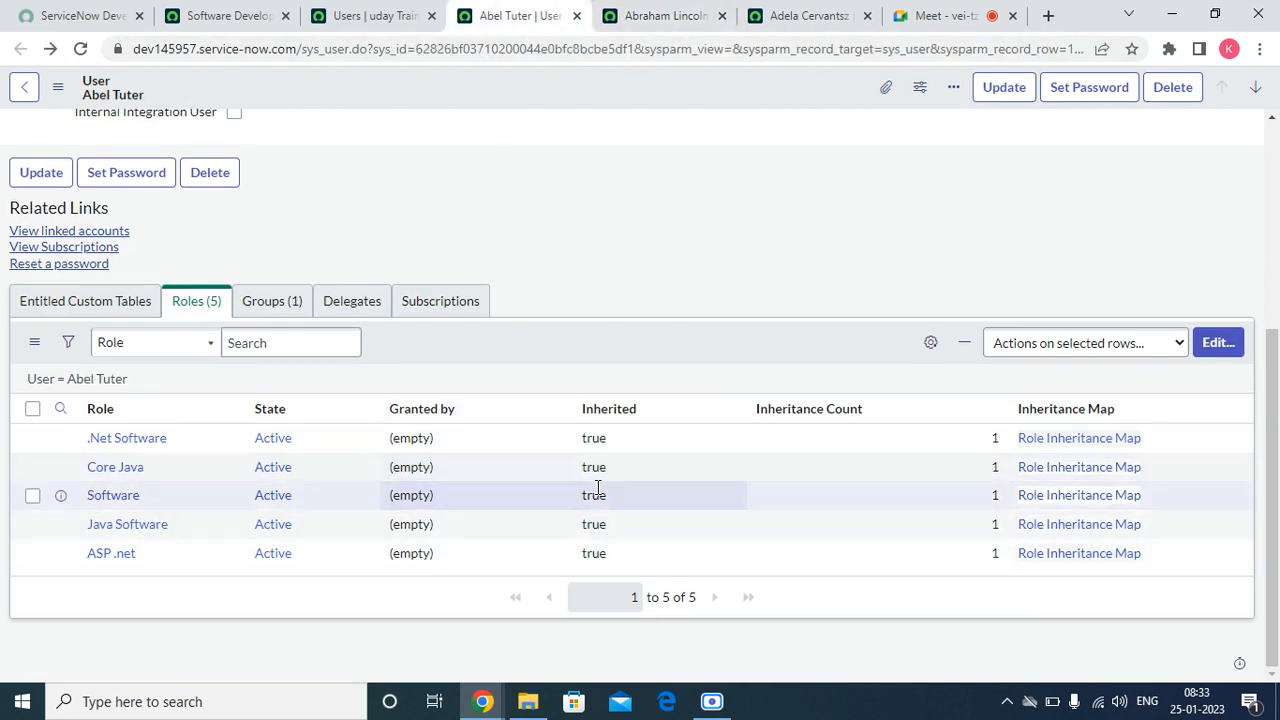
pyautogui.scroll(5, 600, 488)
pyautogui.scroll(-5, 601, 488)
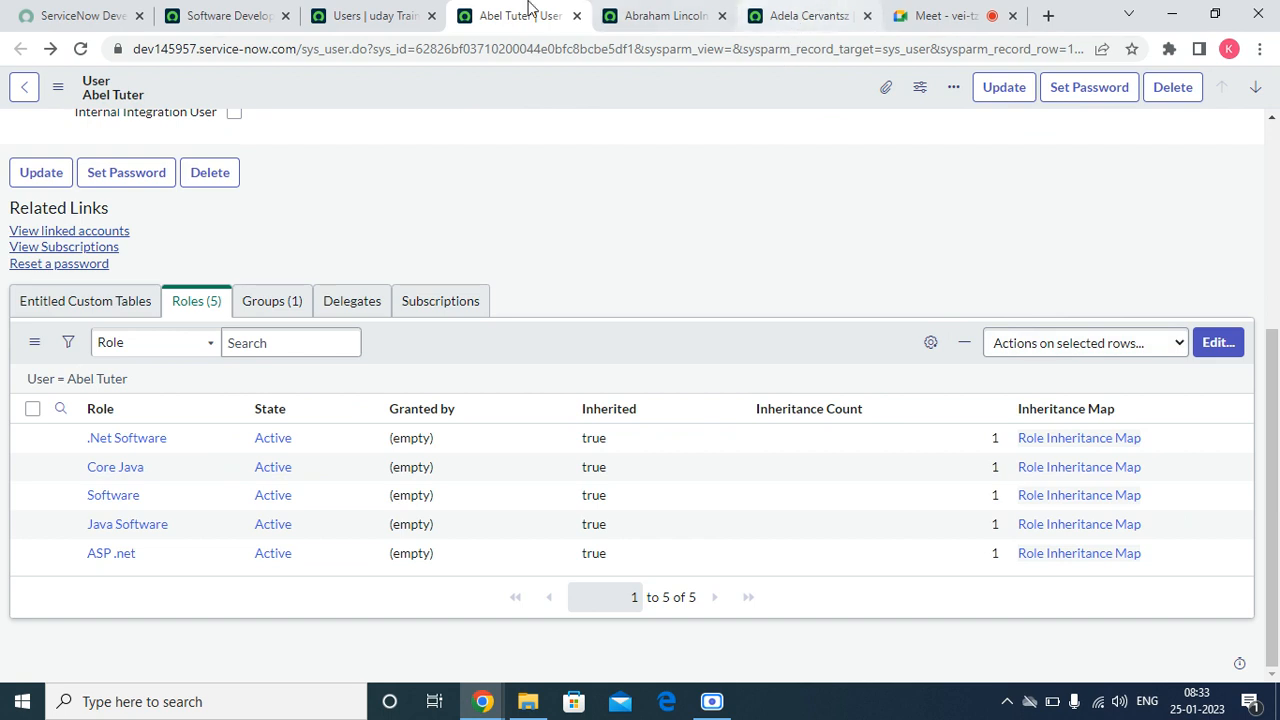
# Step: Remove the first user from the members of the Software Developers group and save the member list
pyautogui.click(398, 17)
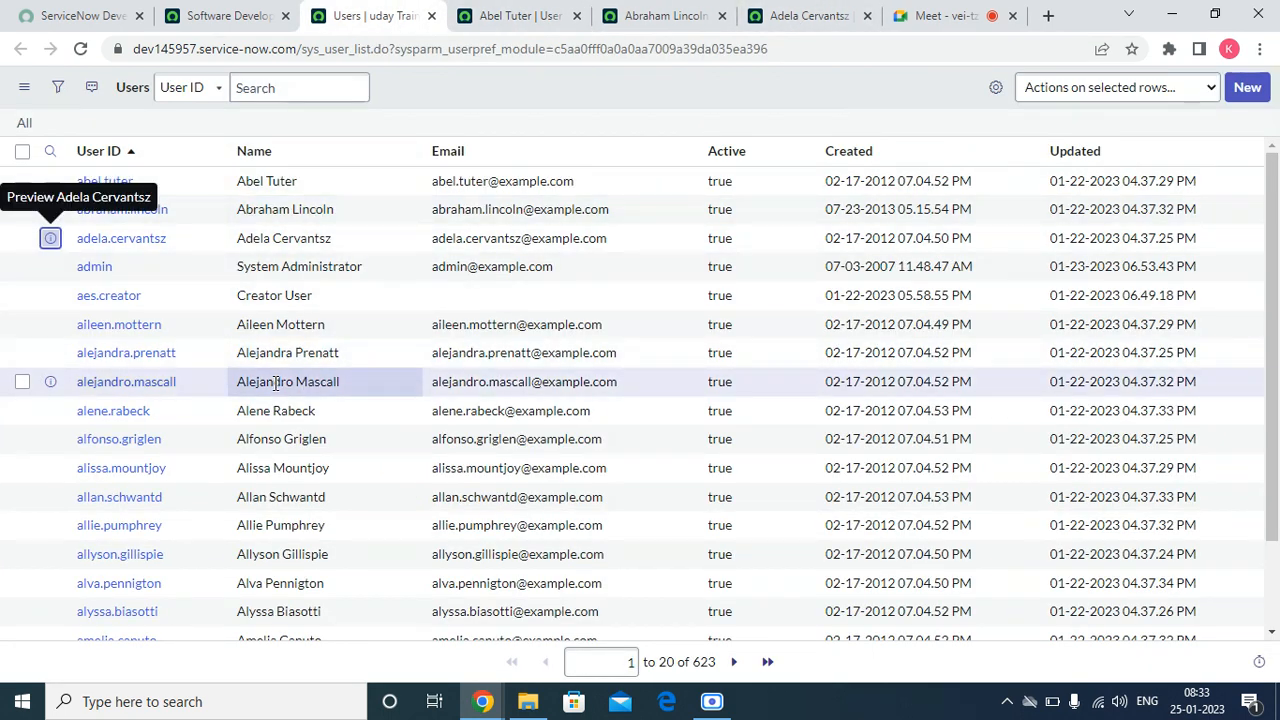
pyautogui.click(228, 16)
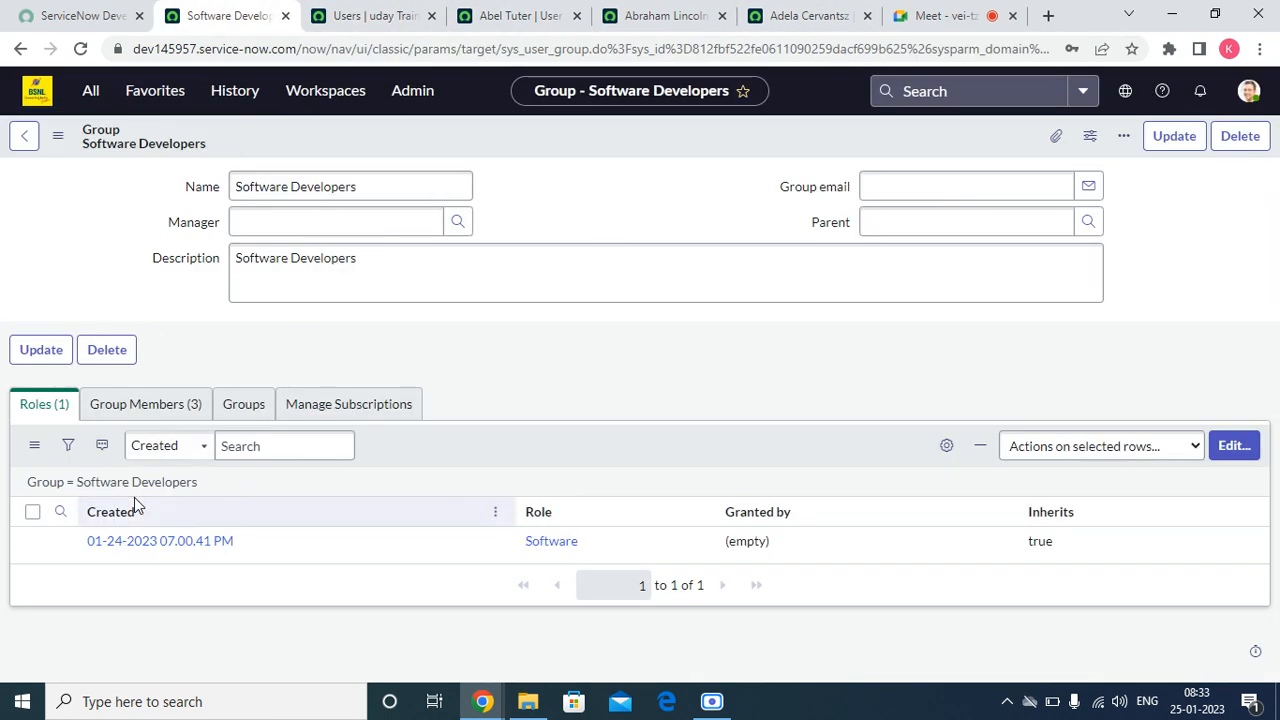
pyautogui.click(160, 408)
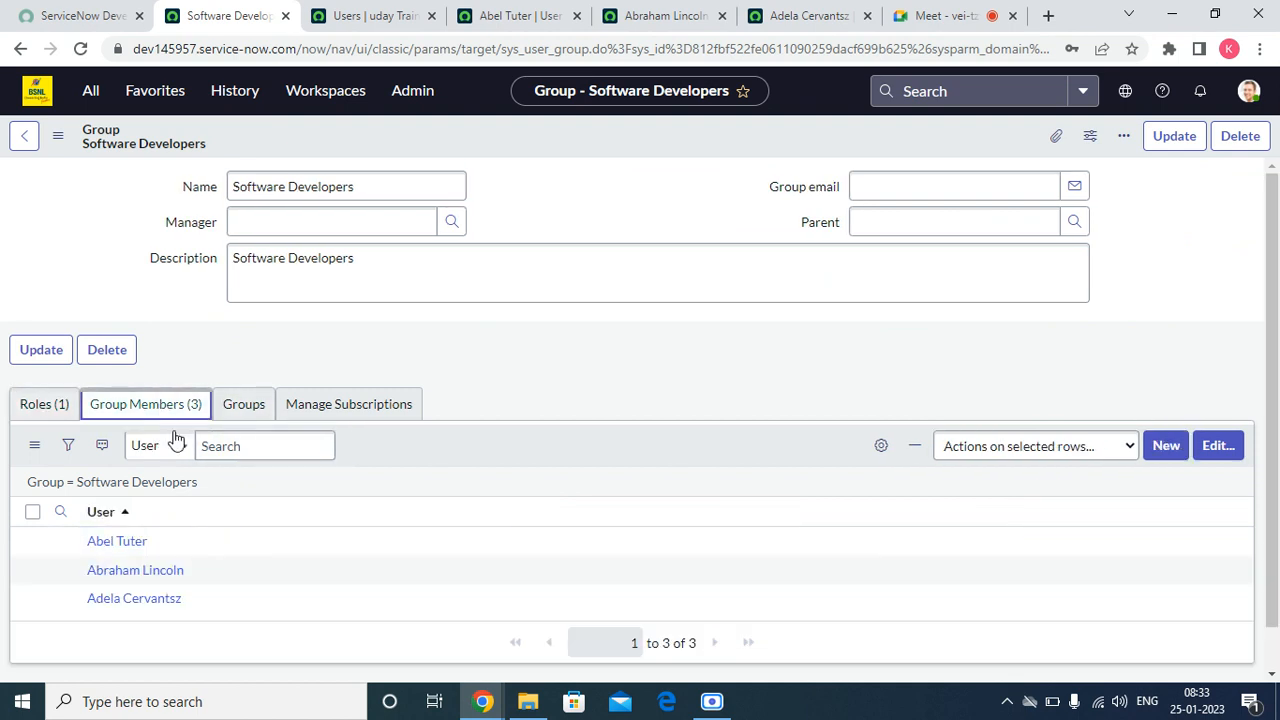
pyautogui.click(1216, 447)
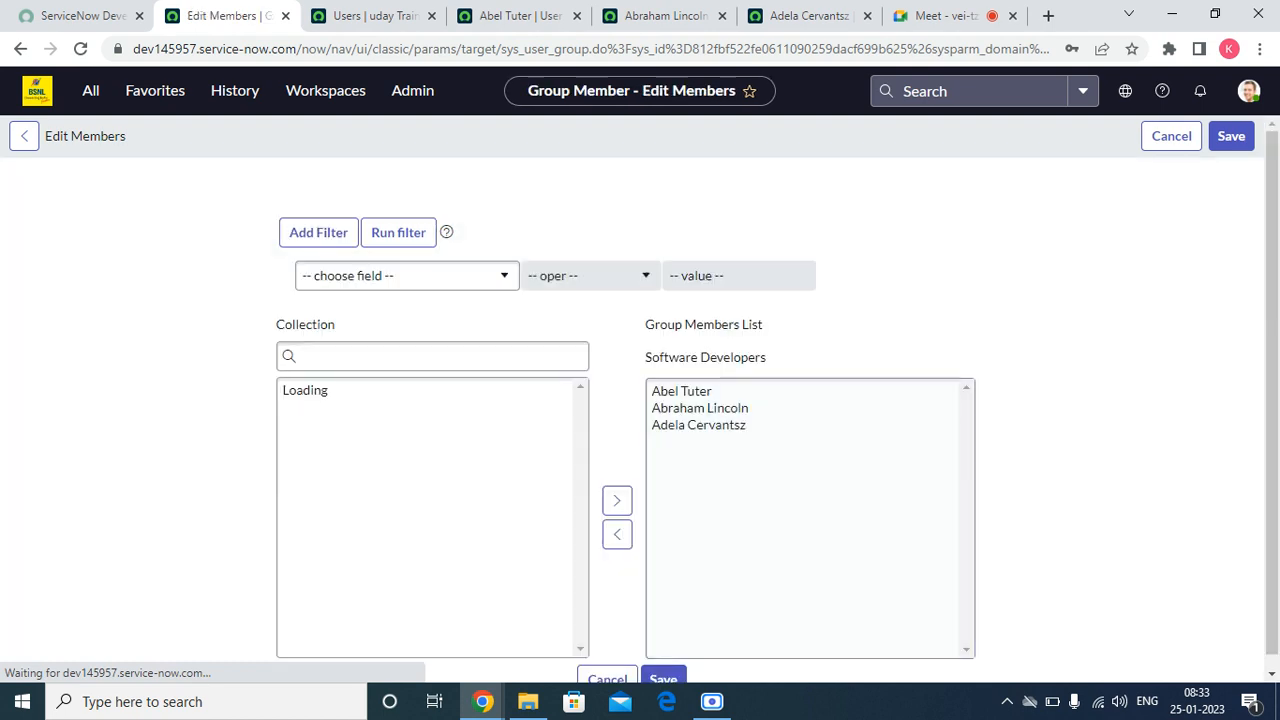
pyautogui.click(665, 398)
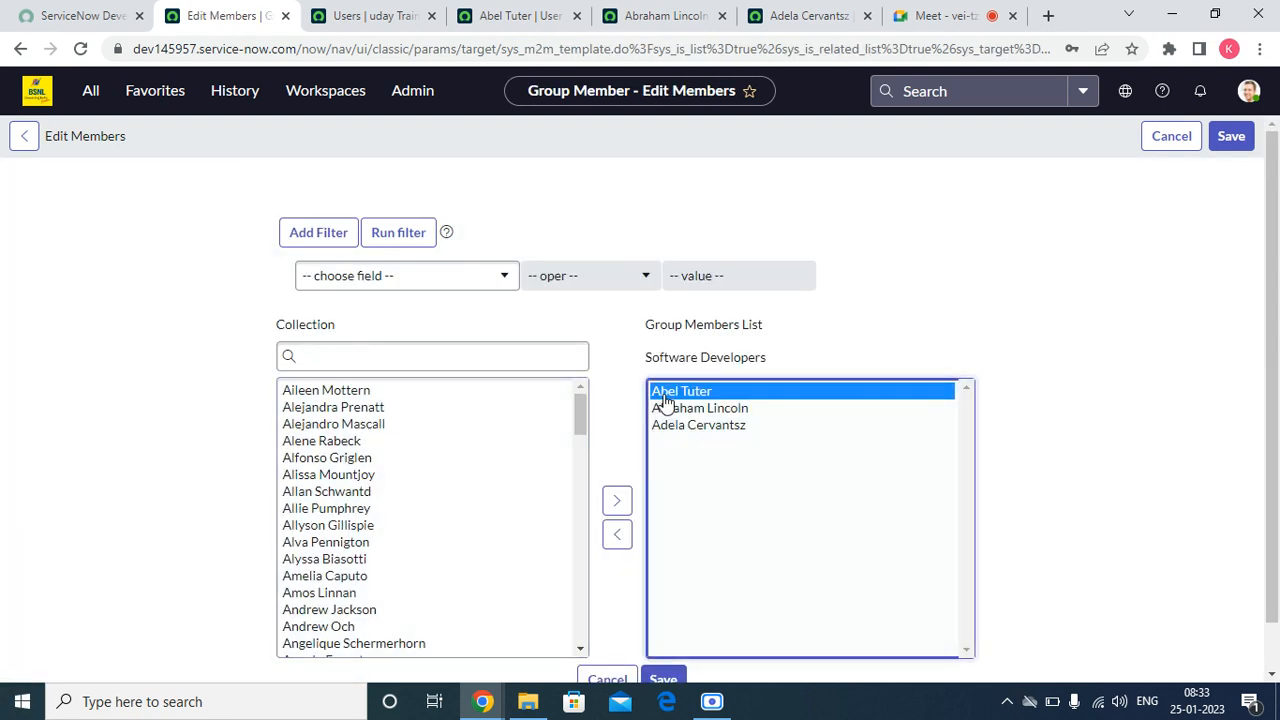
pyautogui.click(617, 534)
pyautogui.scroll(-1, 680, 449)
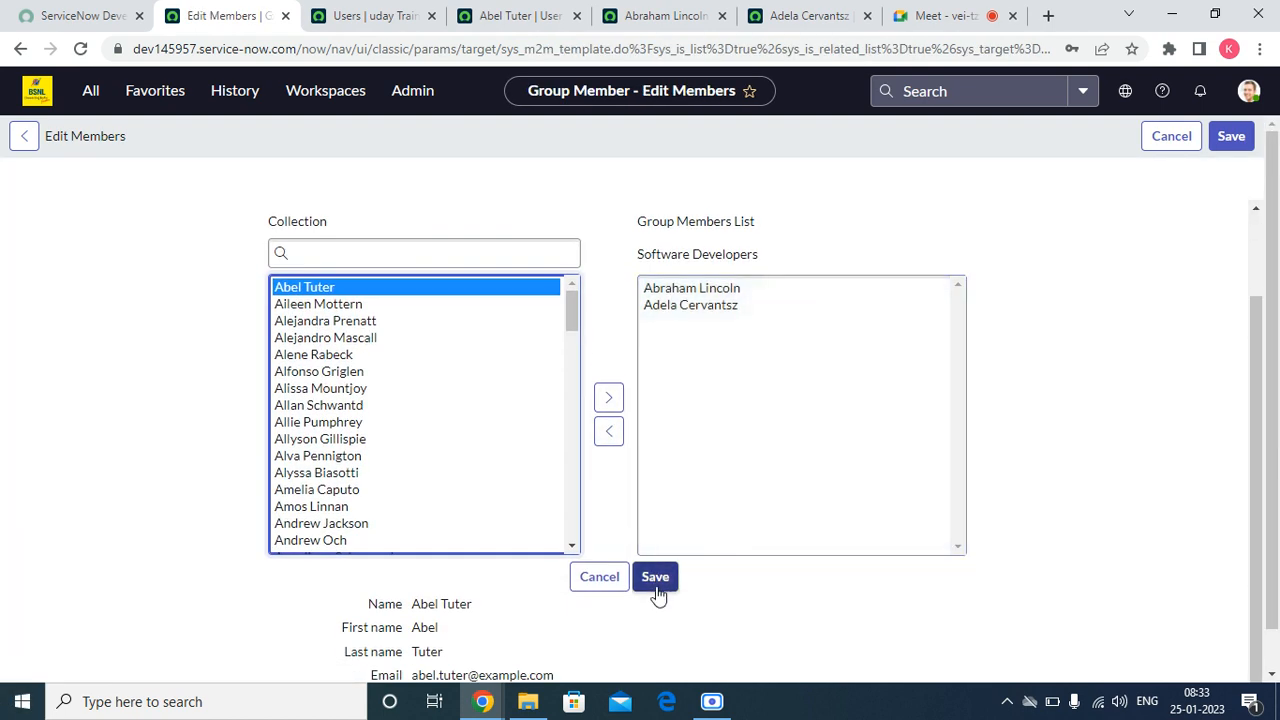
pyautogui.click(656, 588)
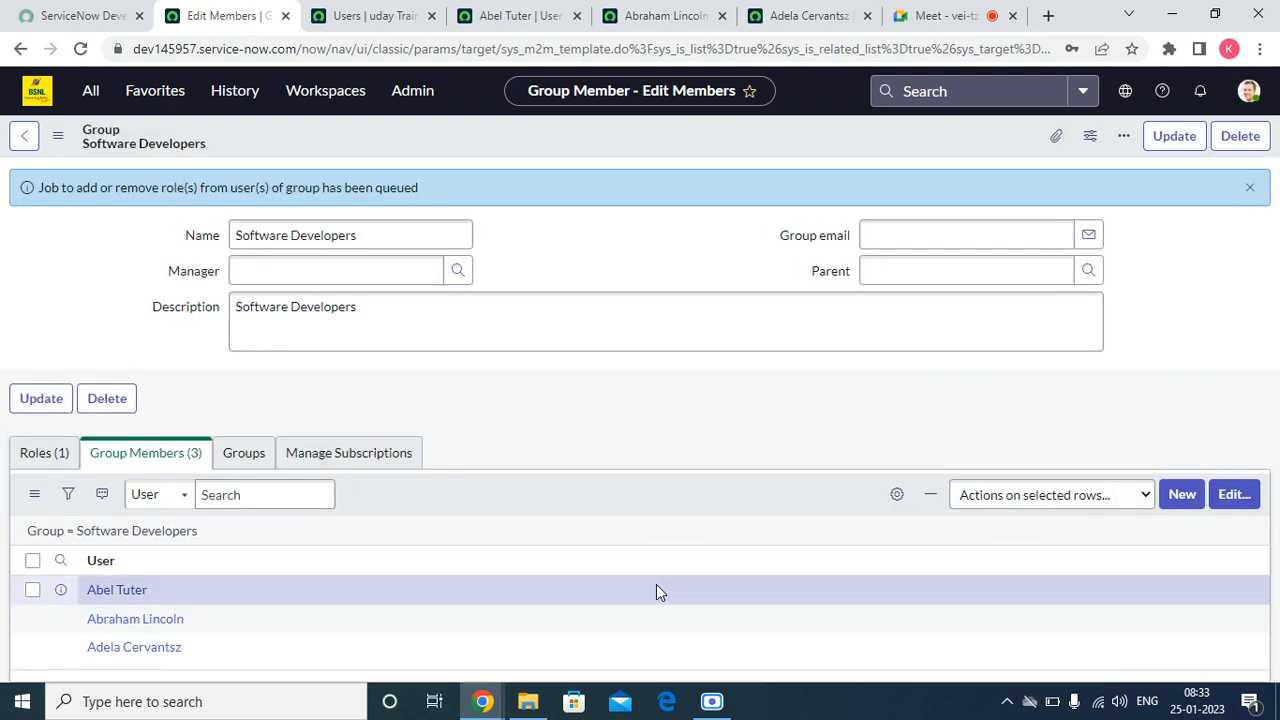
# Step: Refresh the Software Developers group's member list and dismiss the queued-job notification
pyautogui.rightClick(531, 480)
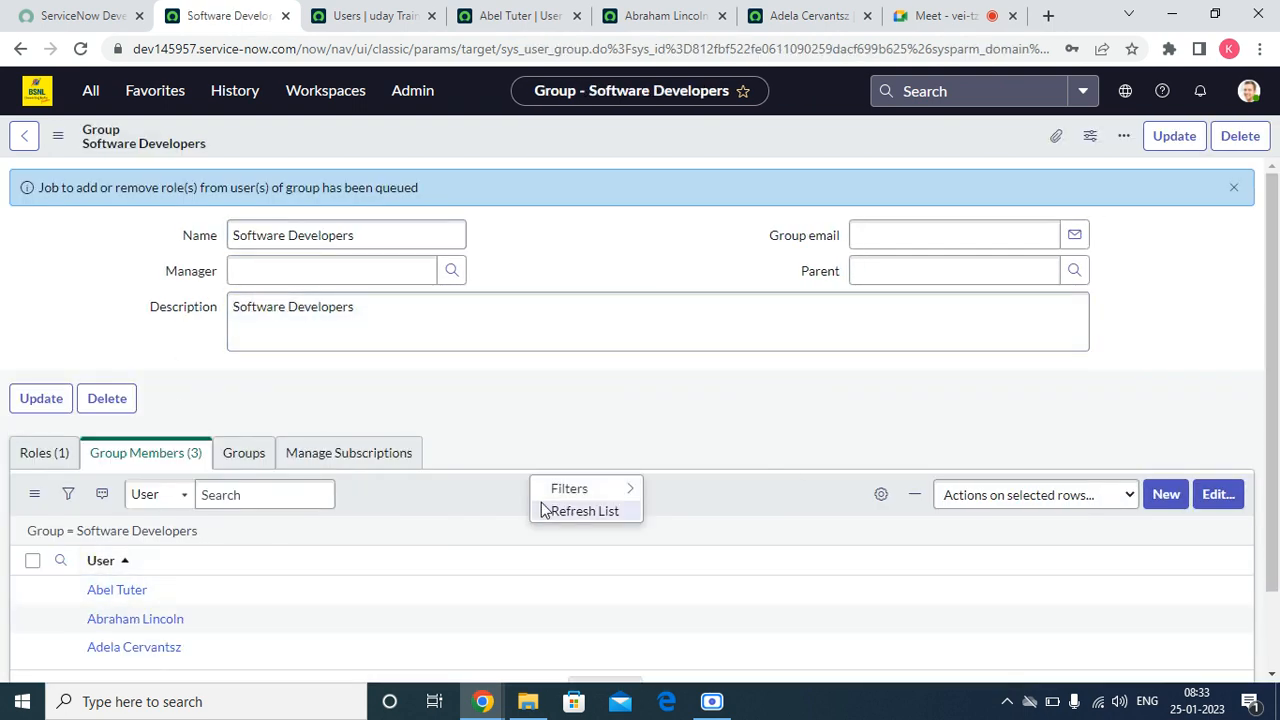
pyautogui.click(545, 508)
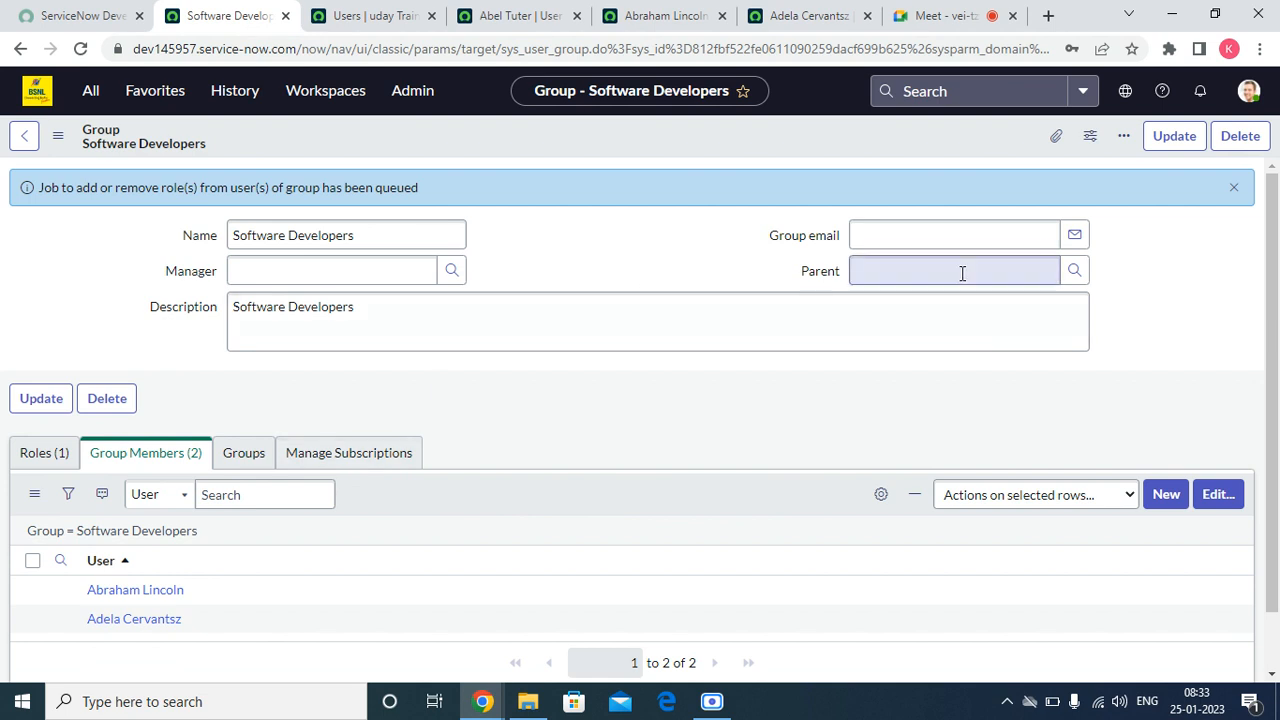
pyautogui.click(1233, 187)
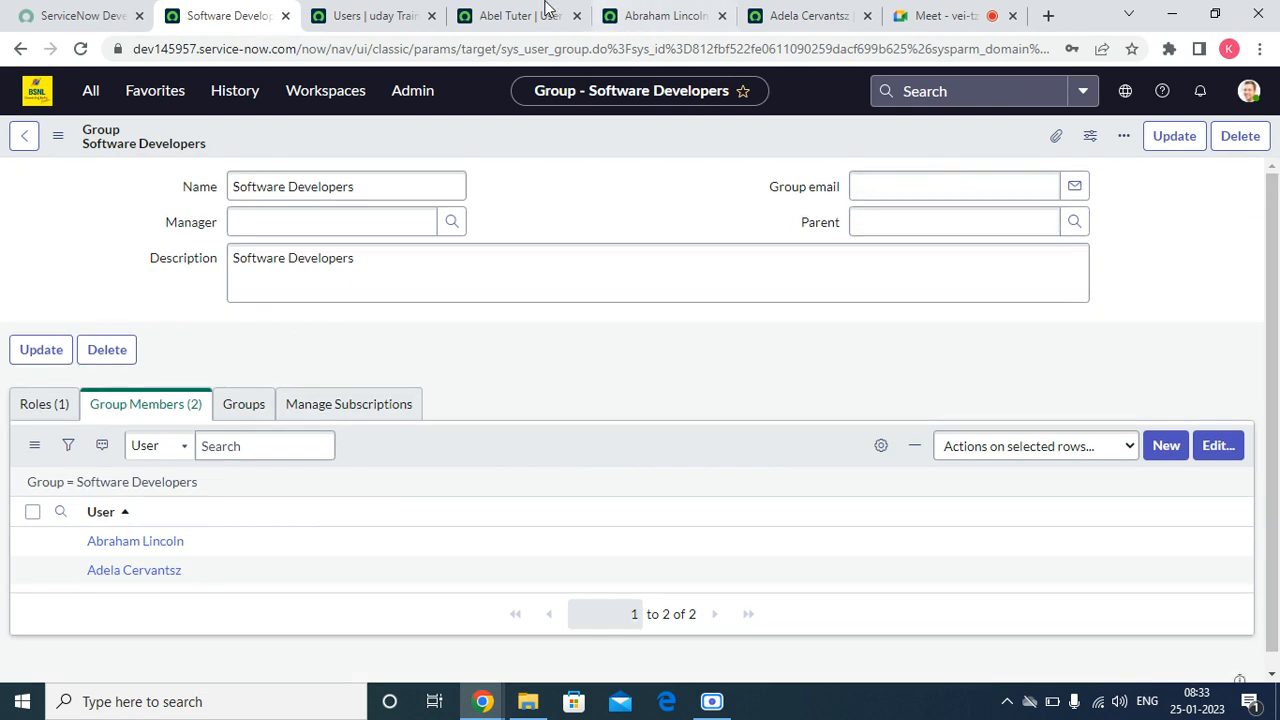
# Step: Refresh the Roles list on the removed user's record to check which roles are still assigned
pyautogui.click(475, 16)
pyautogui.click(44, 347)
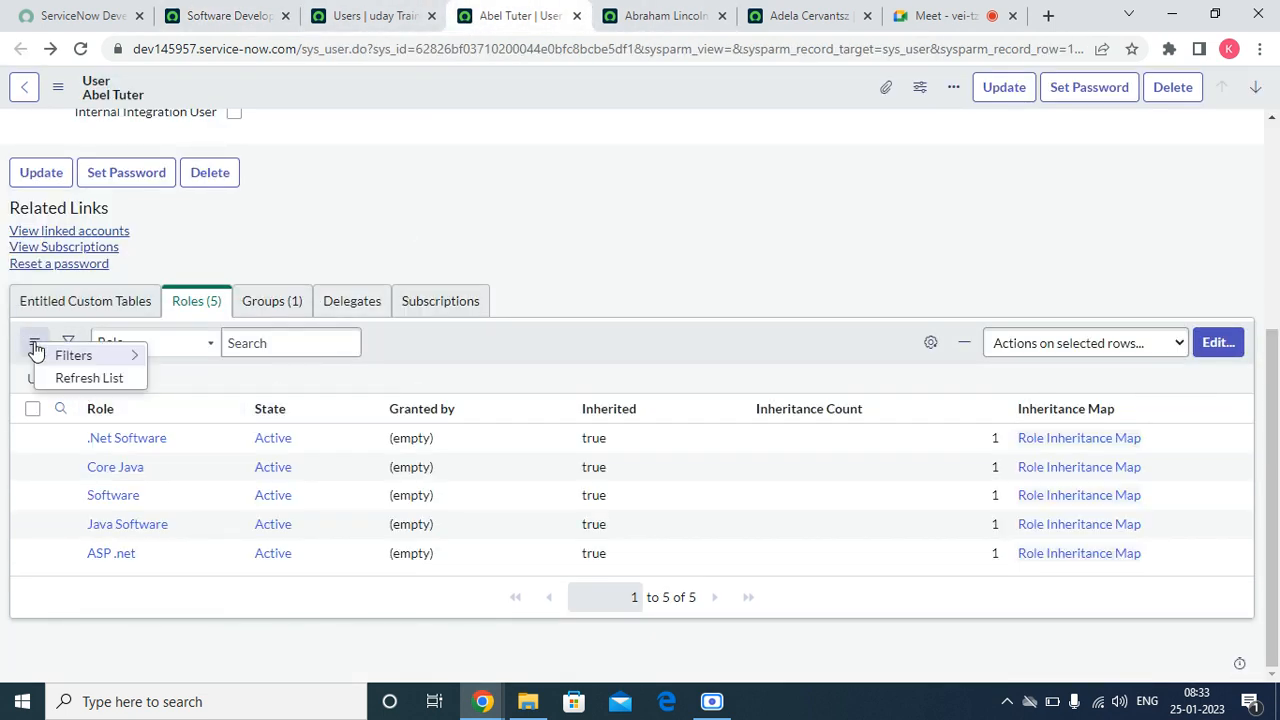
pyautogui.click(64, 376)
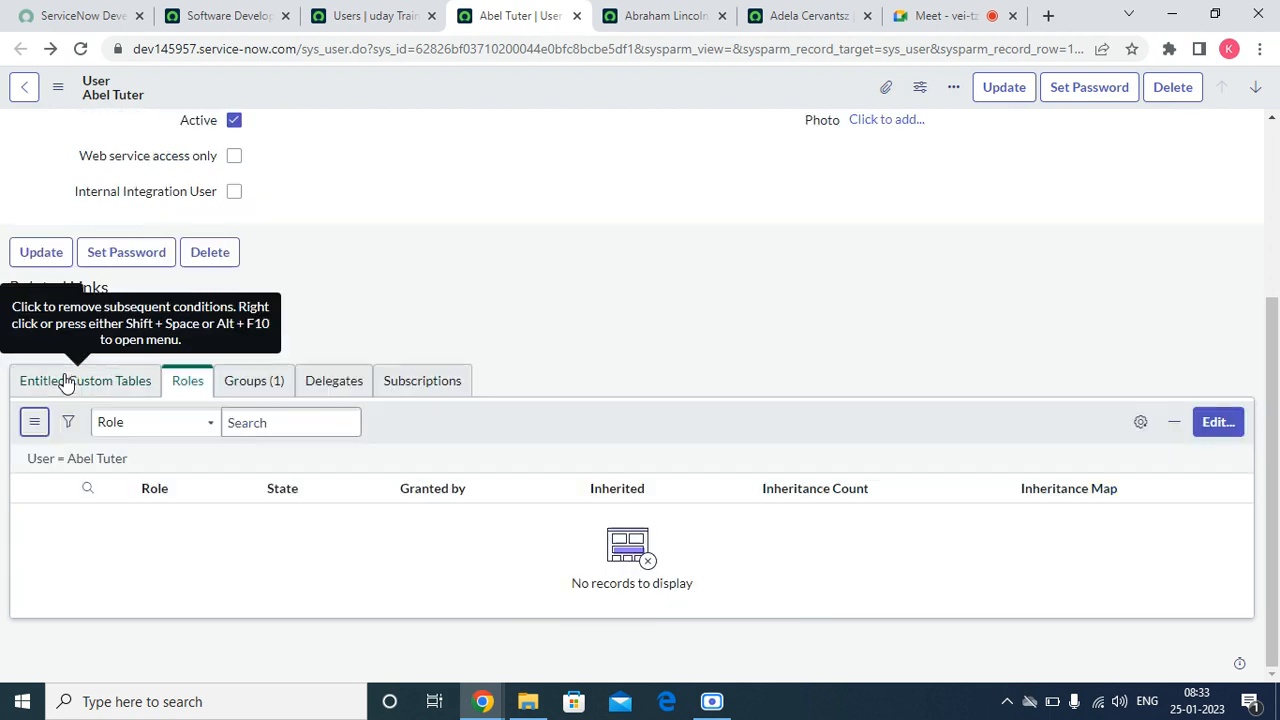
pyautogui.rightClick(687, 426)
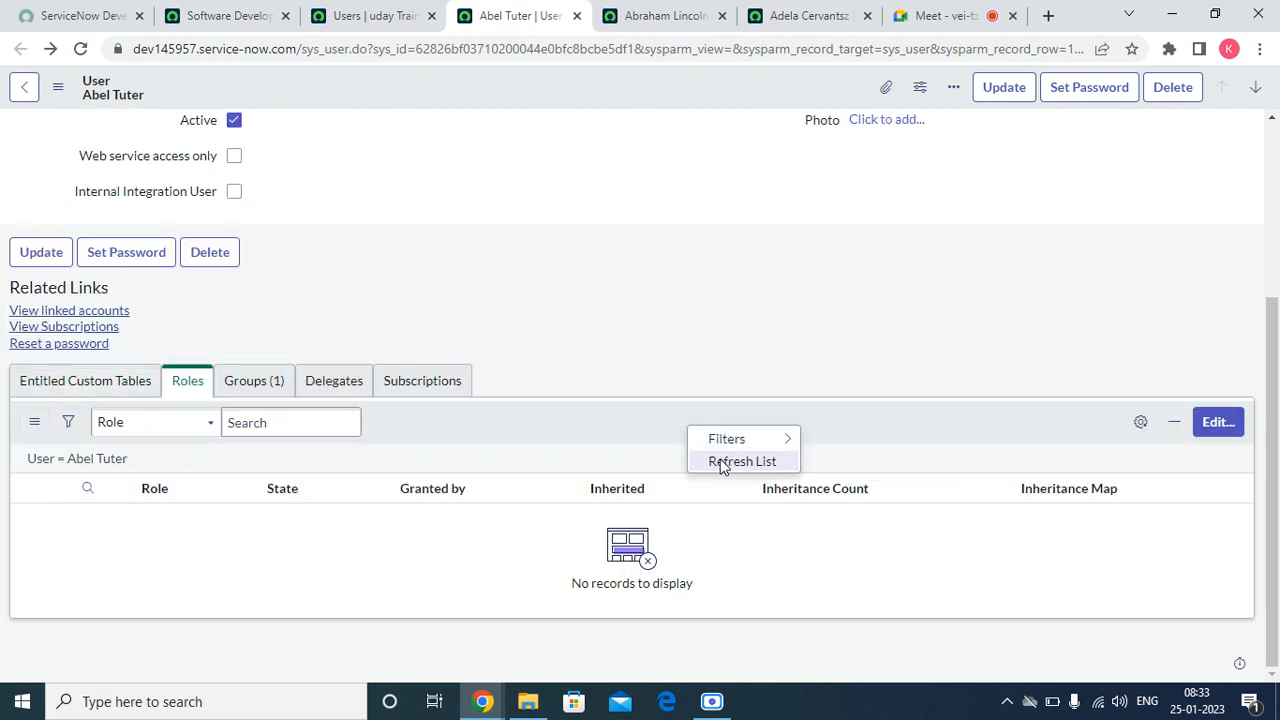
pyautogui.click(718, 462)
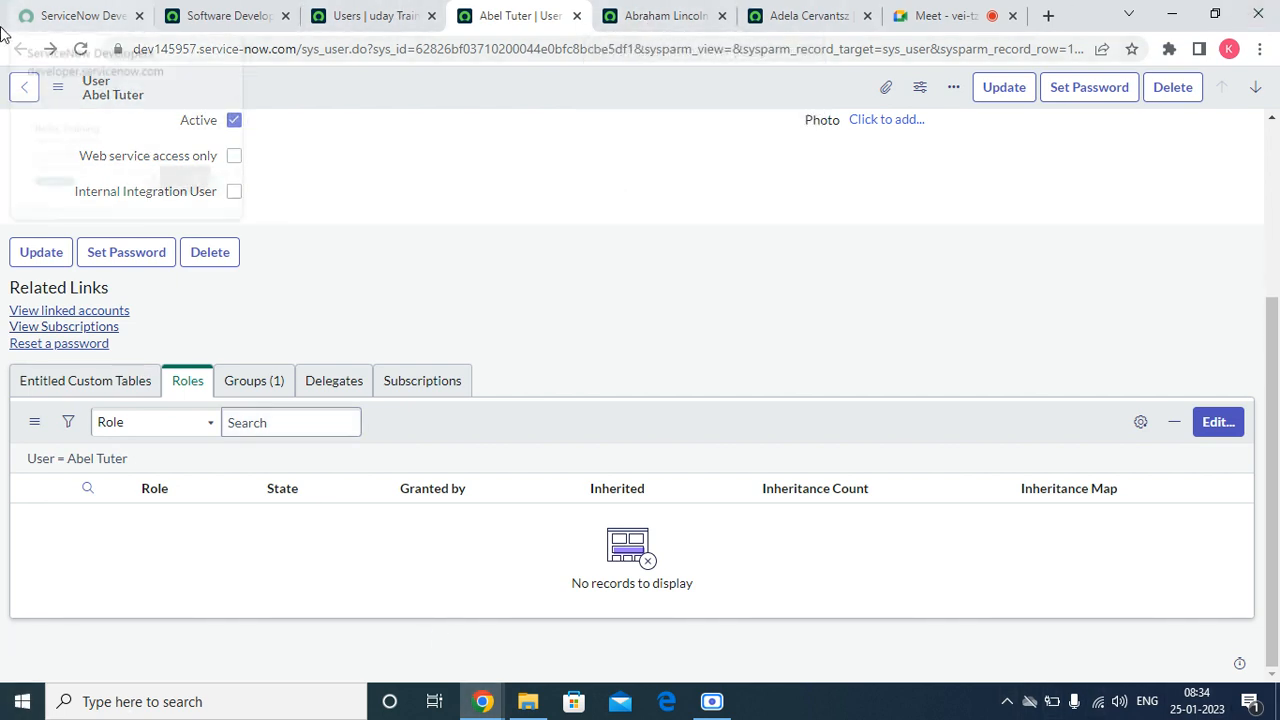
# Step: Add a different user from the collection to the Software Developers group, save the members, and dismiss the notification
pyautogui.click(268, 19)
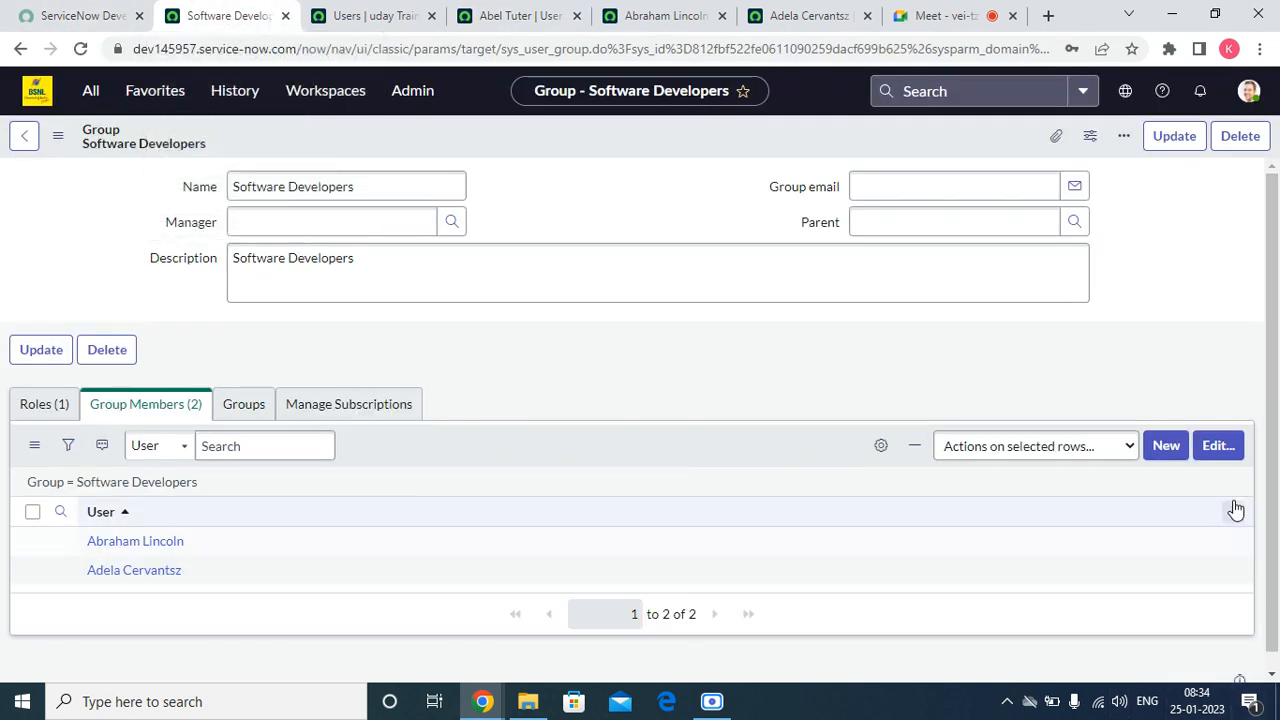
pyautogui.click(1222, 447)
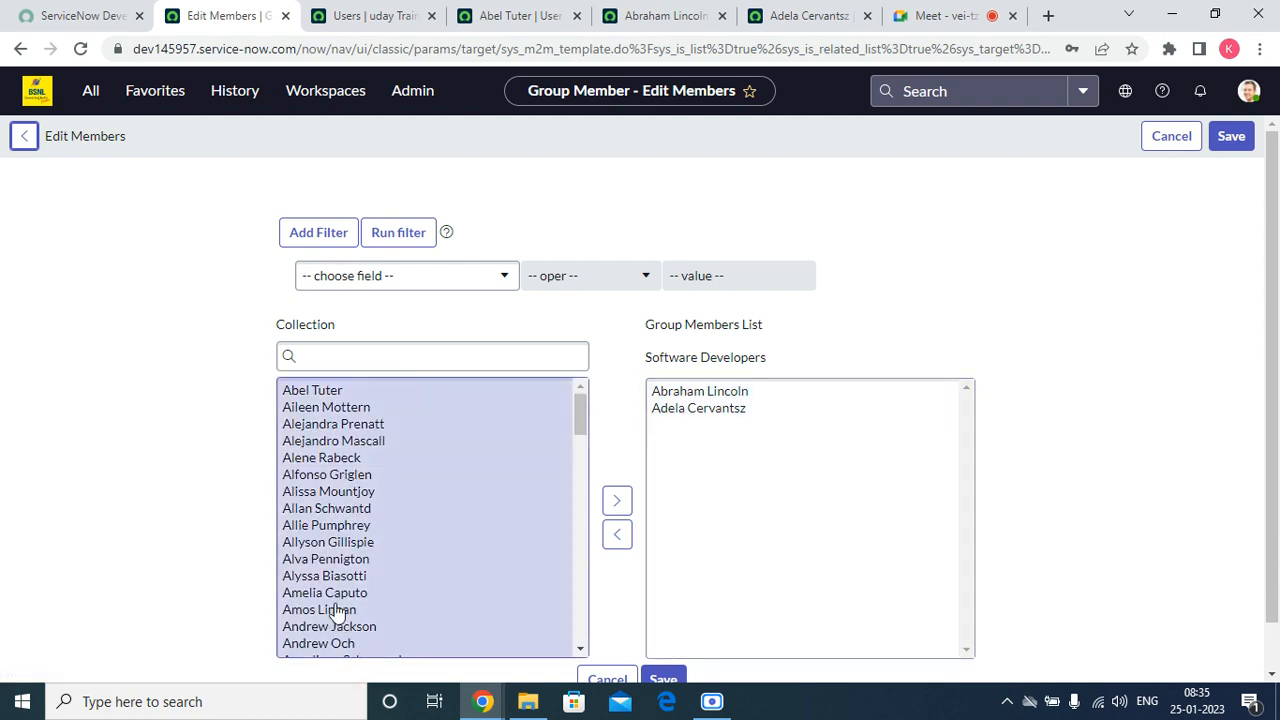
pyautogui.doubleClick(330, 626)
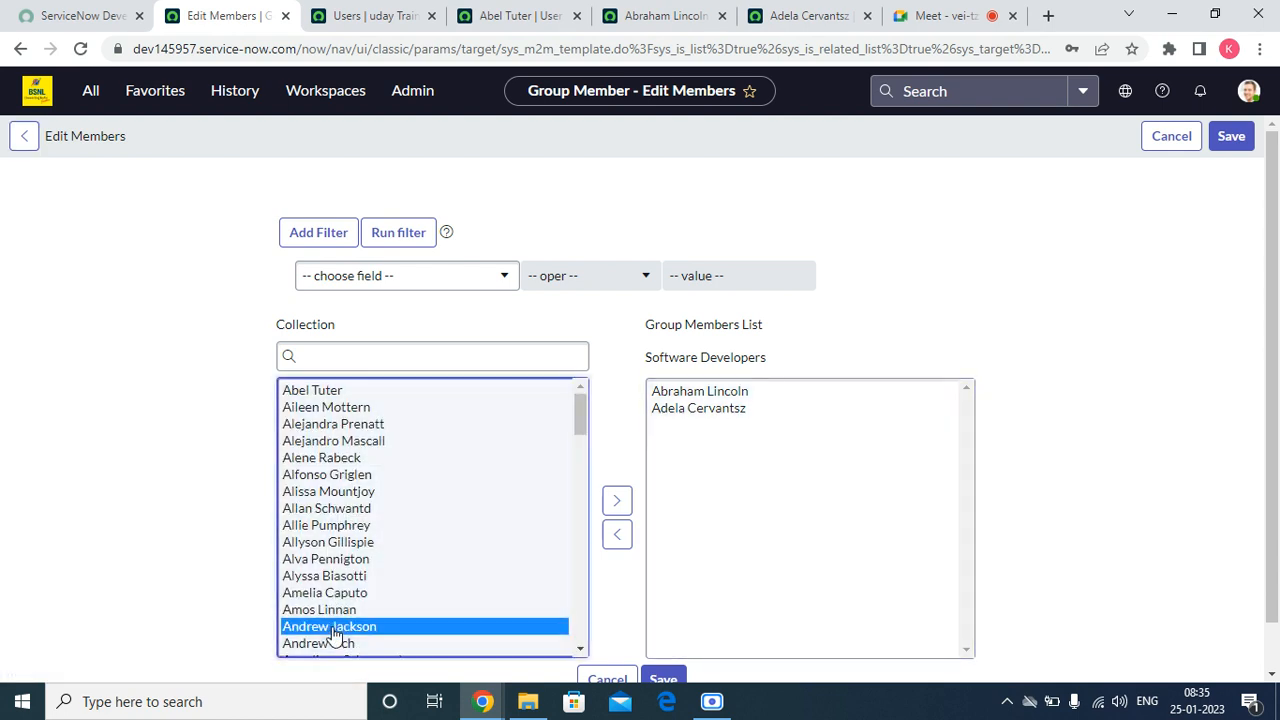
pyautogui.scroll(-2, 790, 489)
pyautogui.scroll(1, 749, 490)
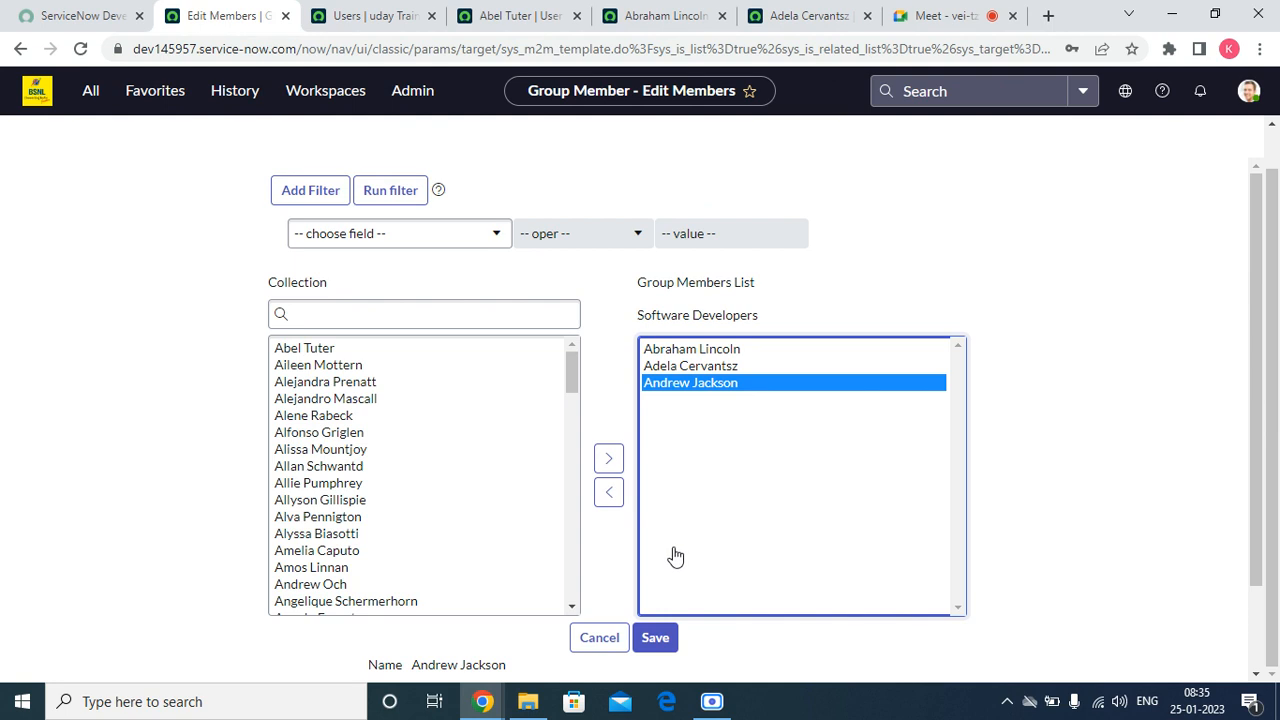
pyautogui.click(655, 637)
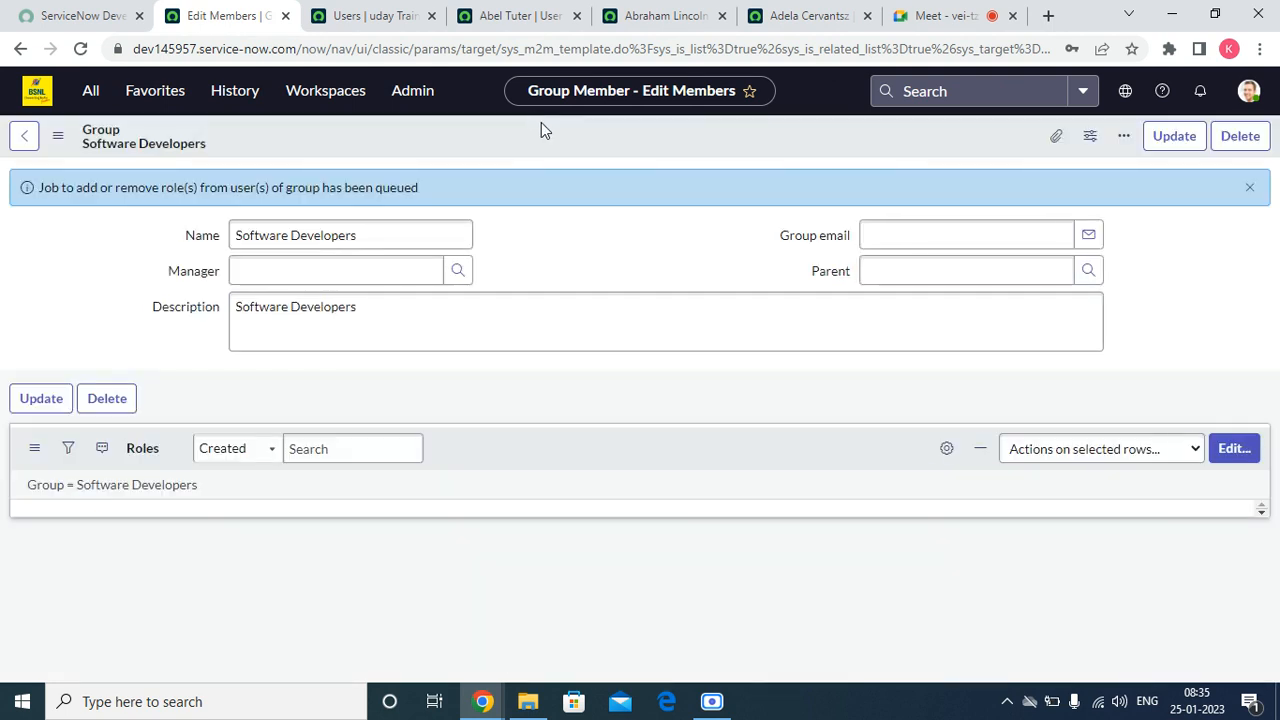
pyautogui.click(1249, 187)
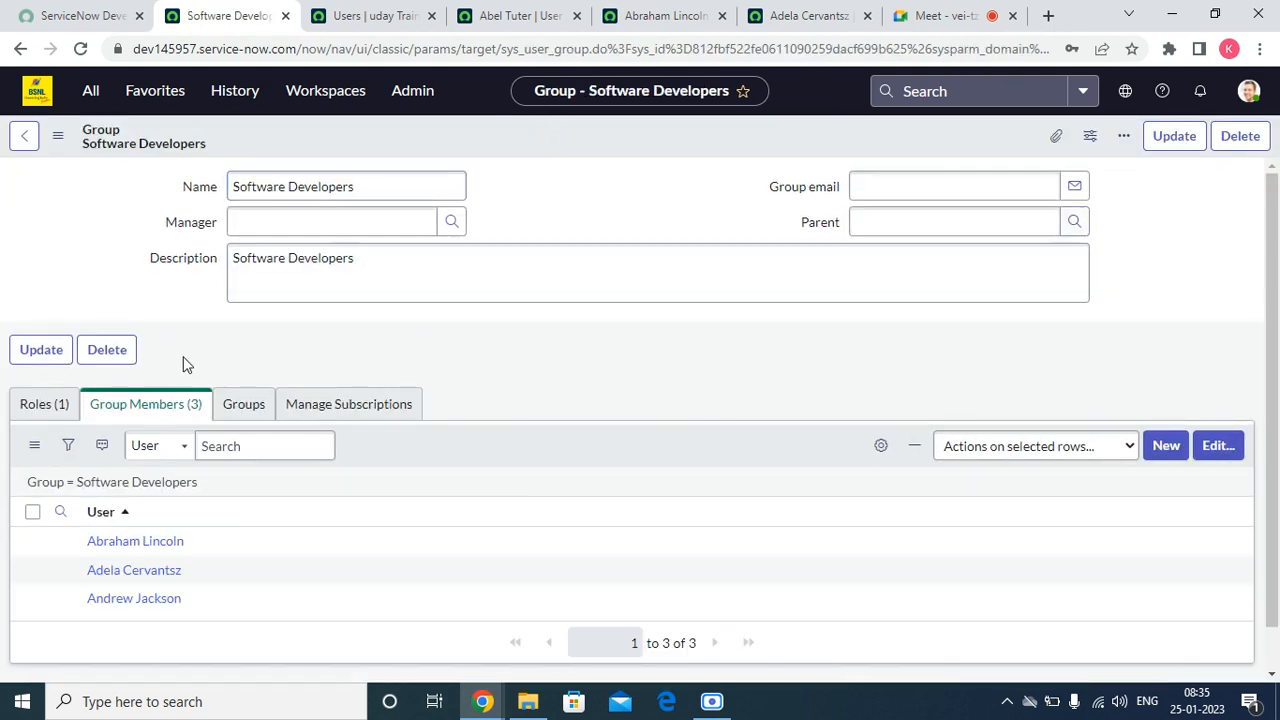
pyautogui.click(143, 93)
pyautogui.rightClick(137, 184)
pyautogui.click(190, 192)
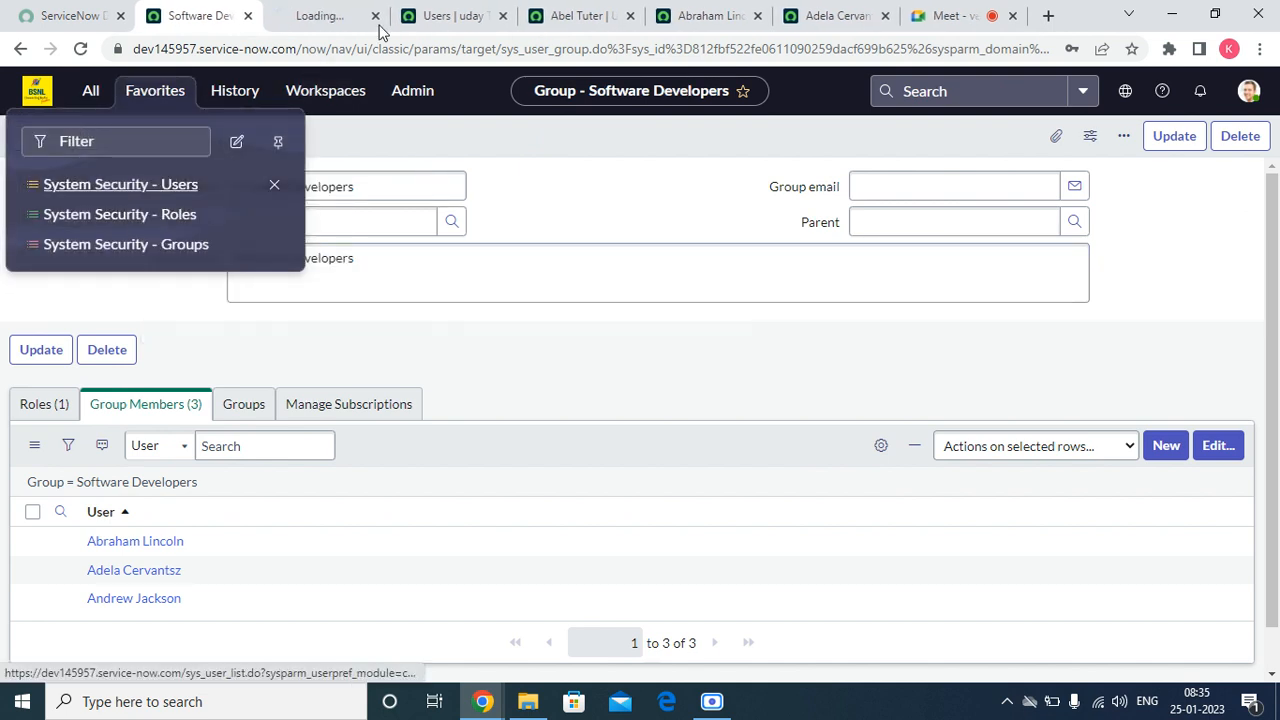
pyautogui.click(375, 16)
# Step: Open the newly added member's record from the Users list in a new browser tab and examine its Roles list
pyautogui.click(310, 18)
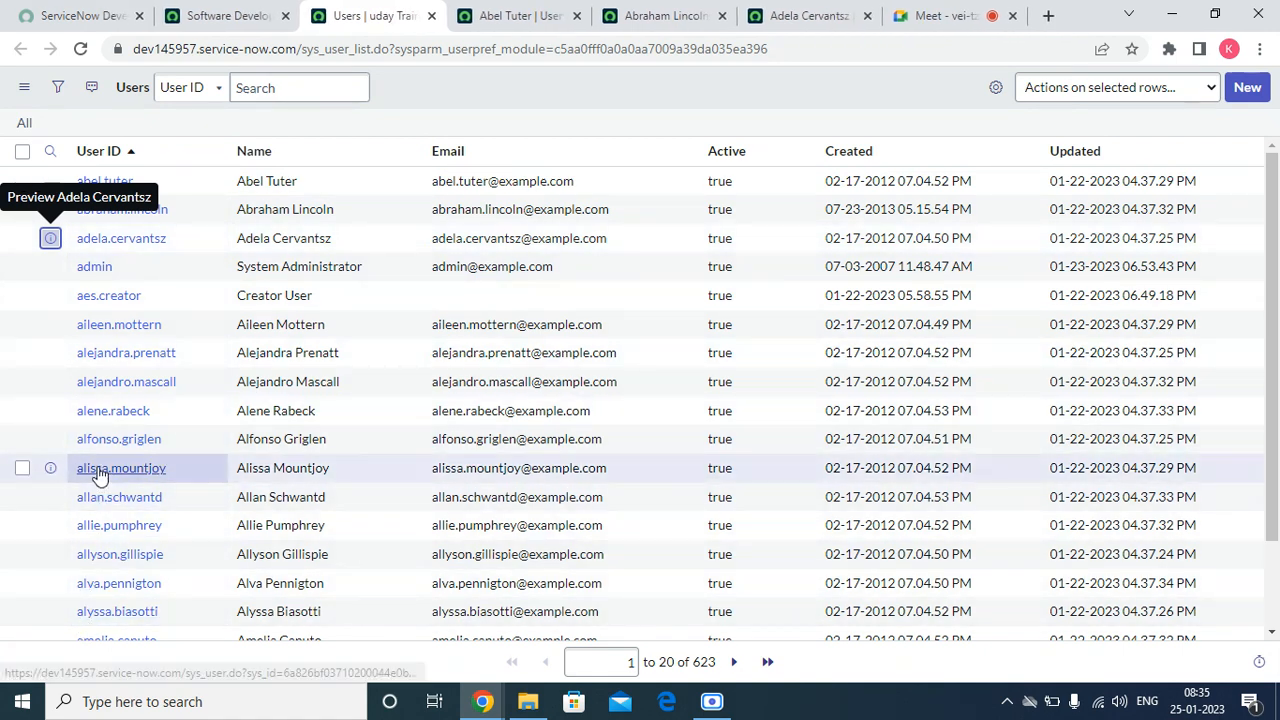
pyautogui.scroll(-2, 105, 540)
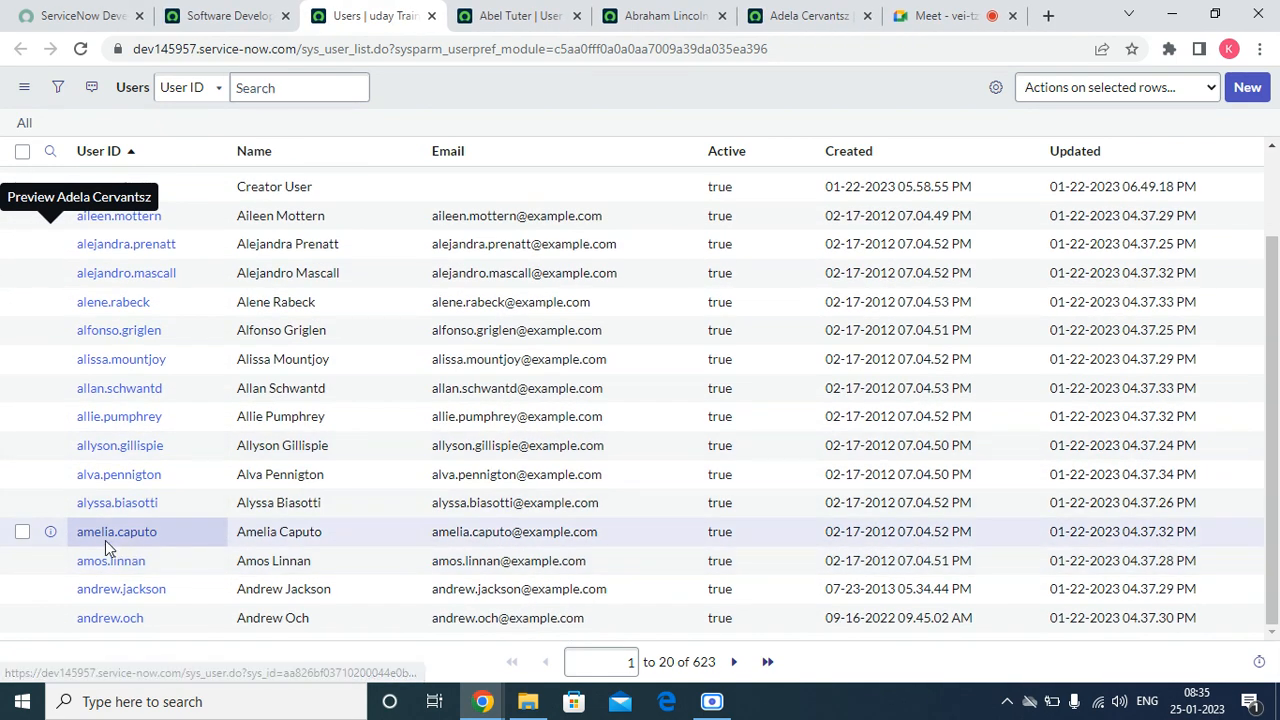
pyautogui.rightClick(51, 589)
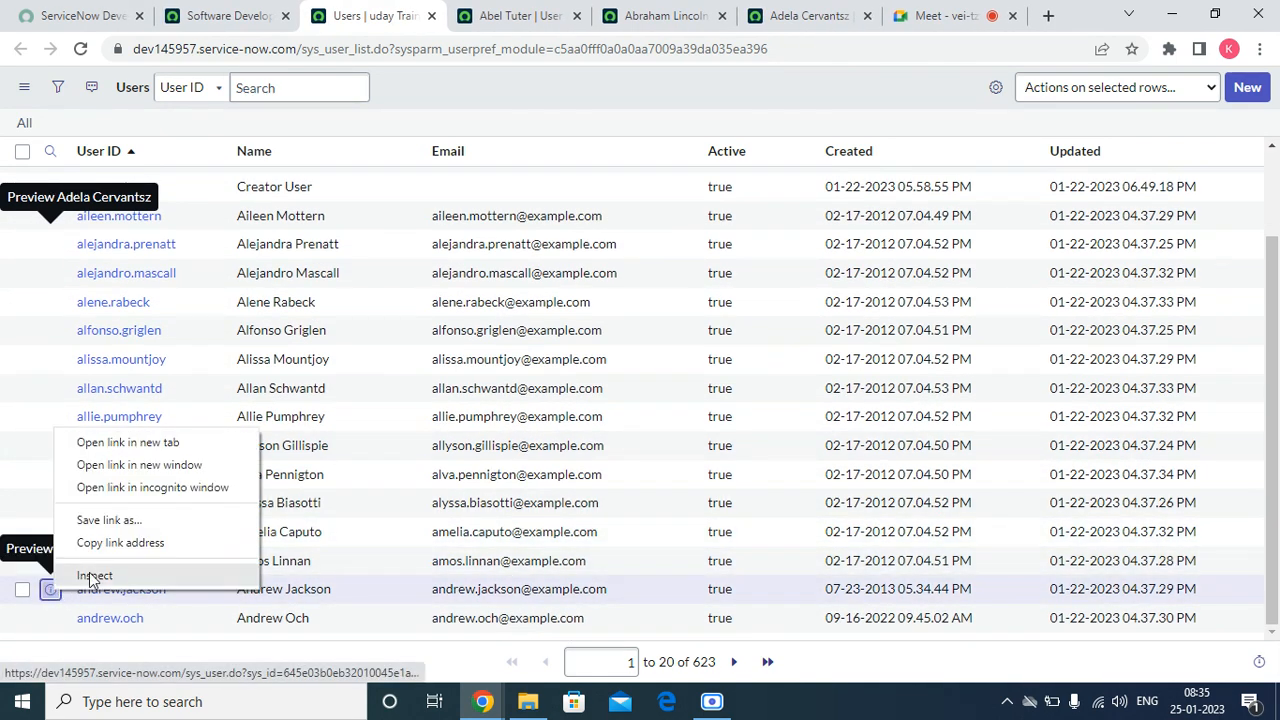
pyautogui.click(191, 445)
pyautogui.click(433, 25)
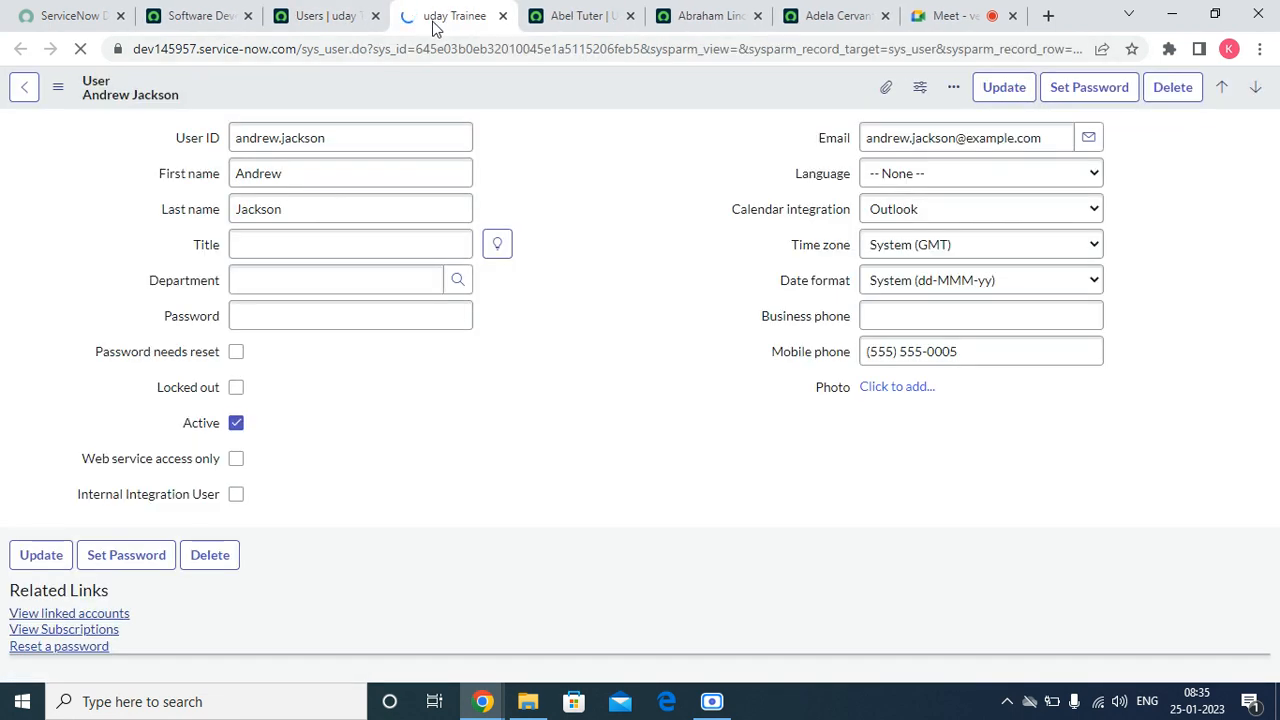
pyautogui.scroll(-5, 505, 495)
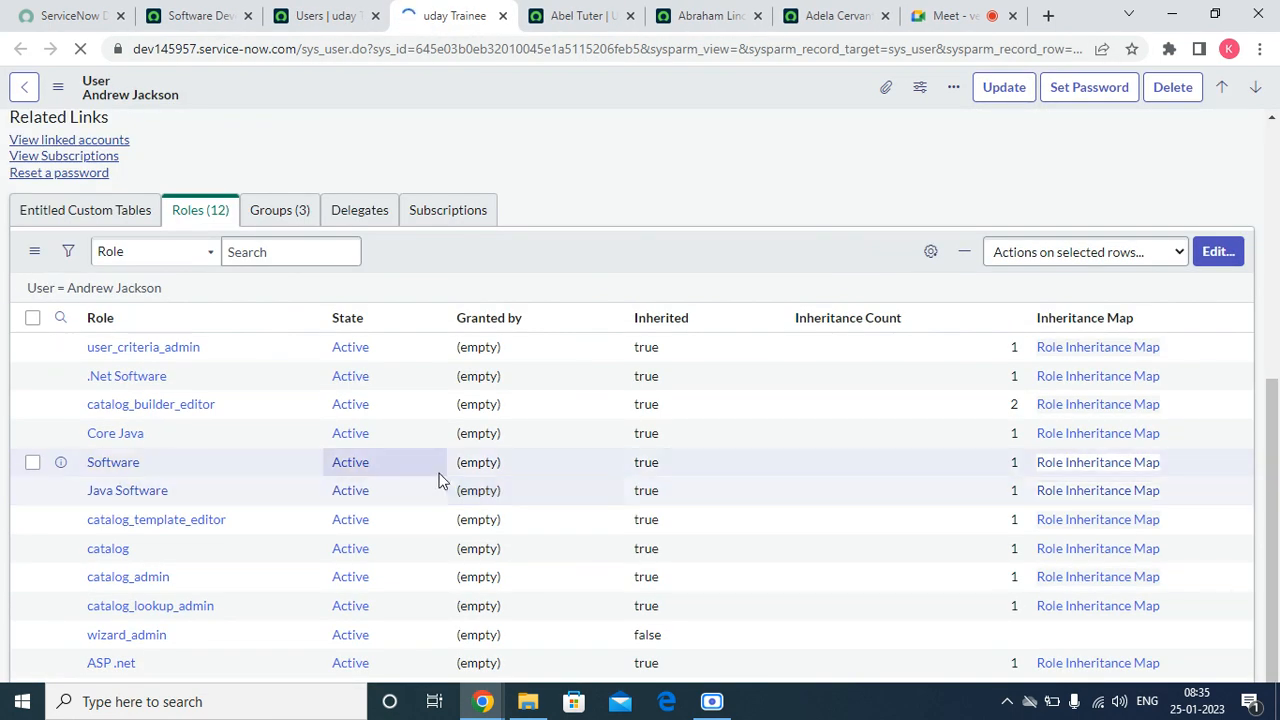
pyautogui.scroll(-5, 150, 451)
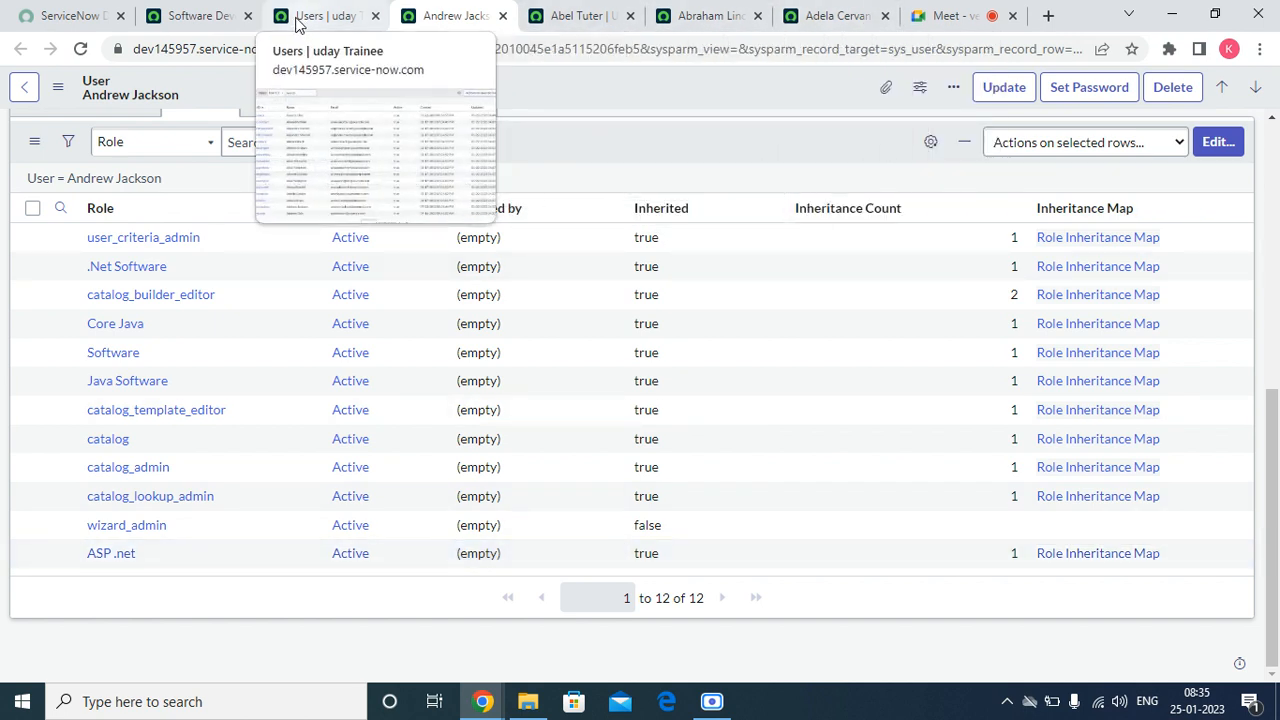
# Step: Remove the Software role from the Software Developers group's roles and save the change
pyautogui.click(208, 20)
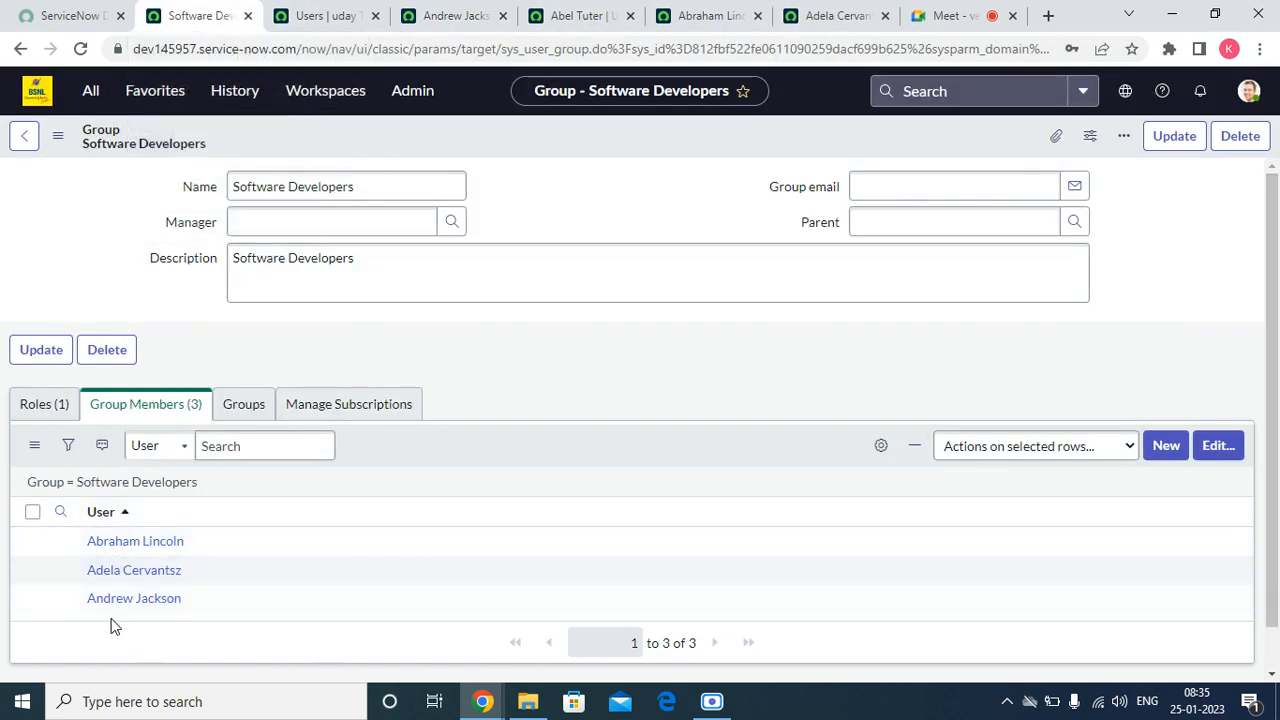
pyautogui.click(53, 406)
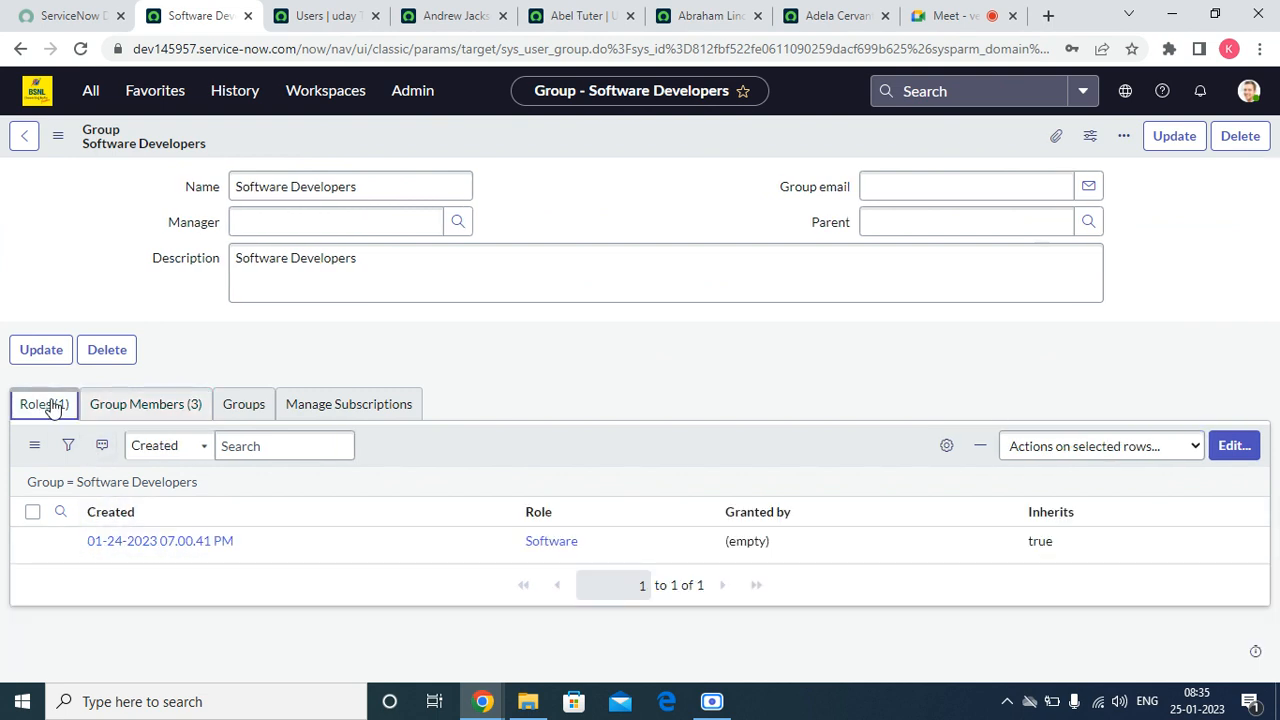
pyautogui.click(1236, 446)
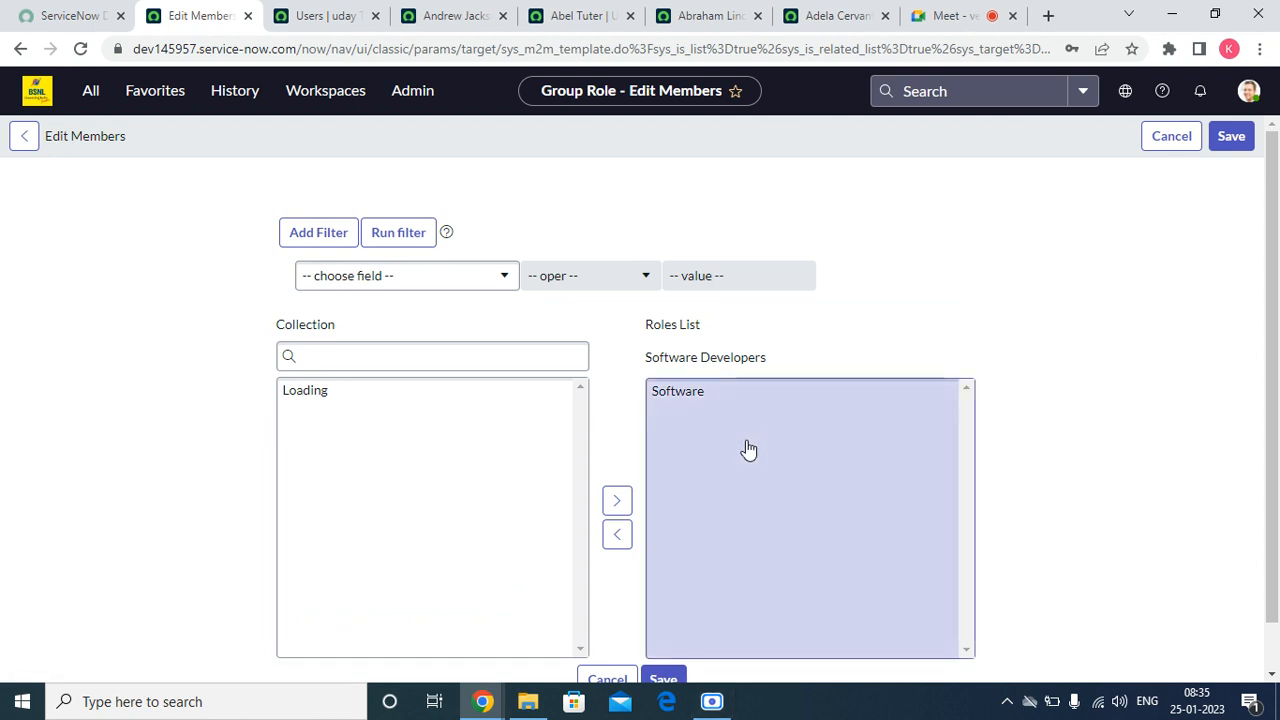
pyautogui.click(700, 391)
pyautogui.scroll(-1, 760, 450)
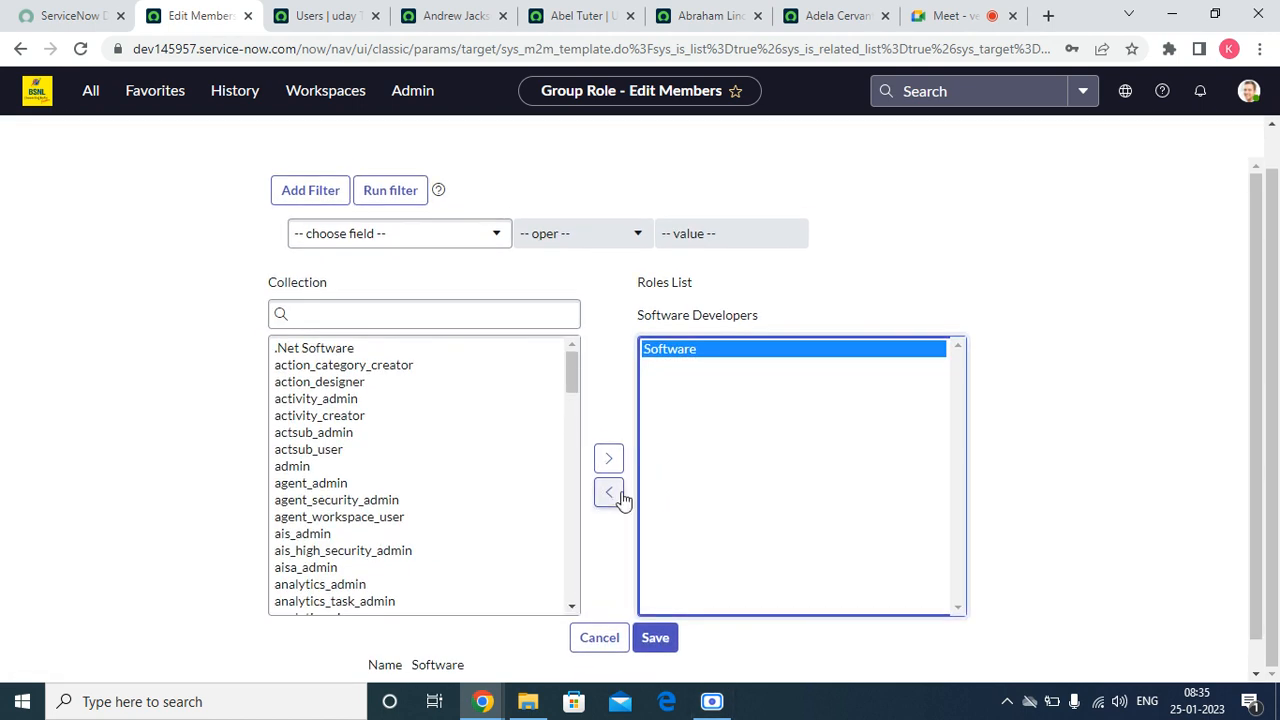
pyautogui.click(609, 492)
pyautogui.scroll(-1, 633, 545)
pyautogui.click(655, 607)
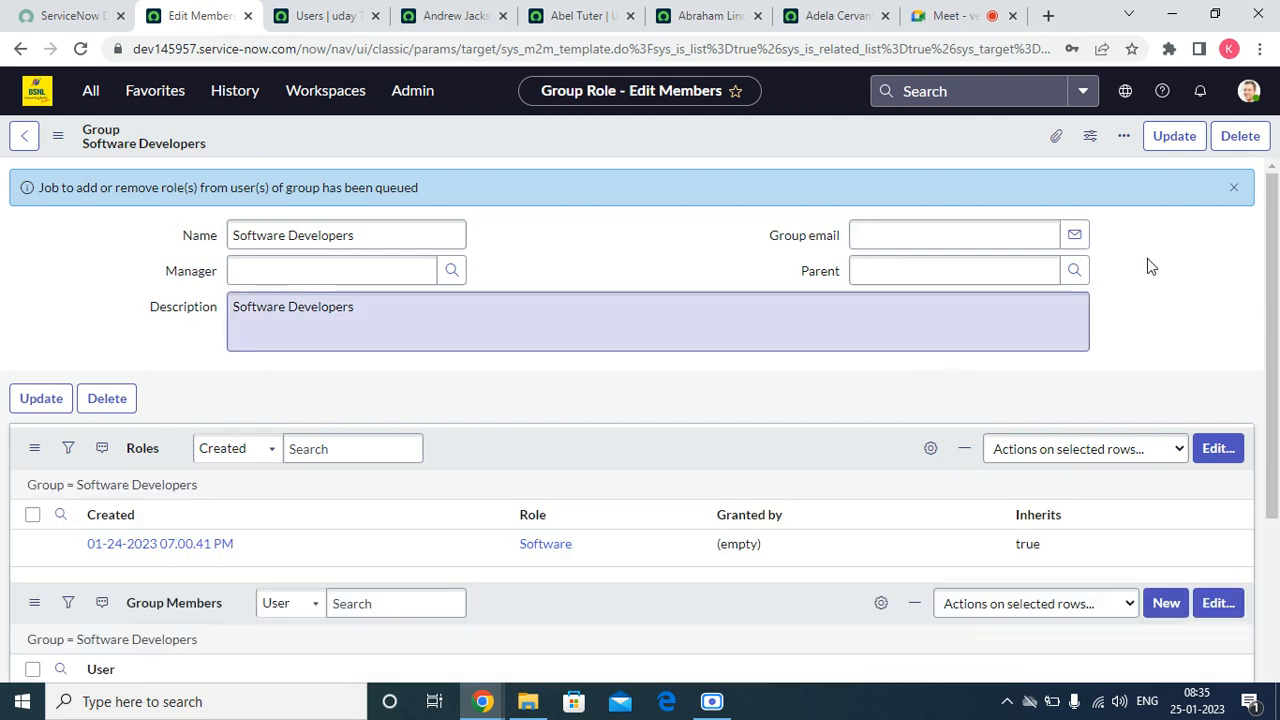
# Step: Dismiss the queued-job notification and reload the Software Developers group form to update its Roles list
pyautogui.click(1248, 190)
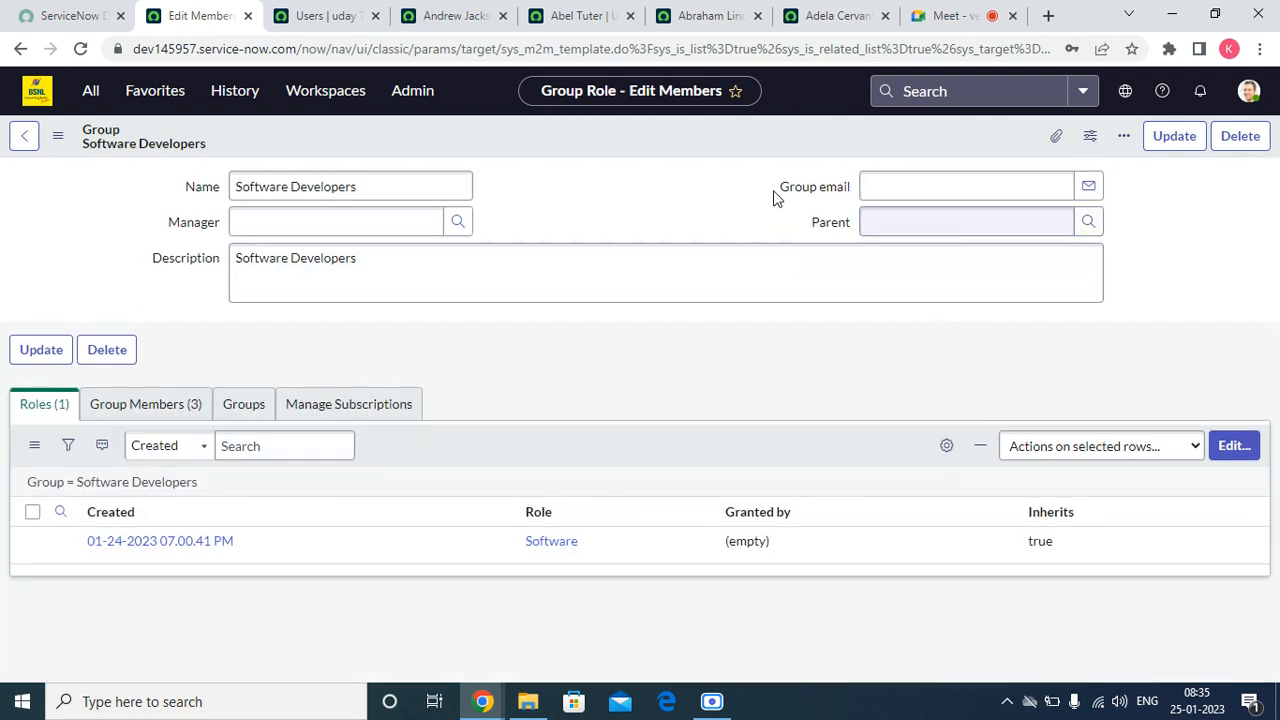
pyautogui.rightClick(570, 128)
pyautogui.rightClick(510, 132)
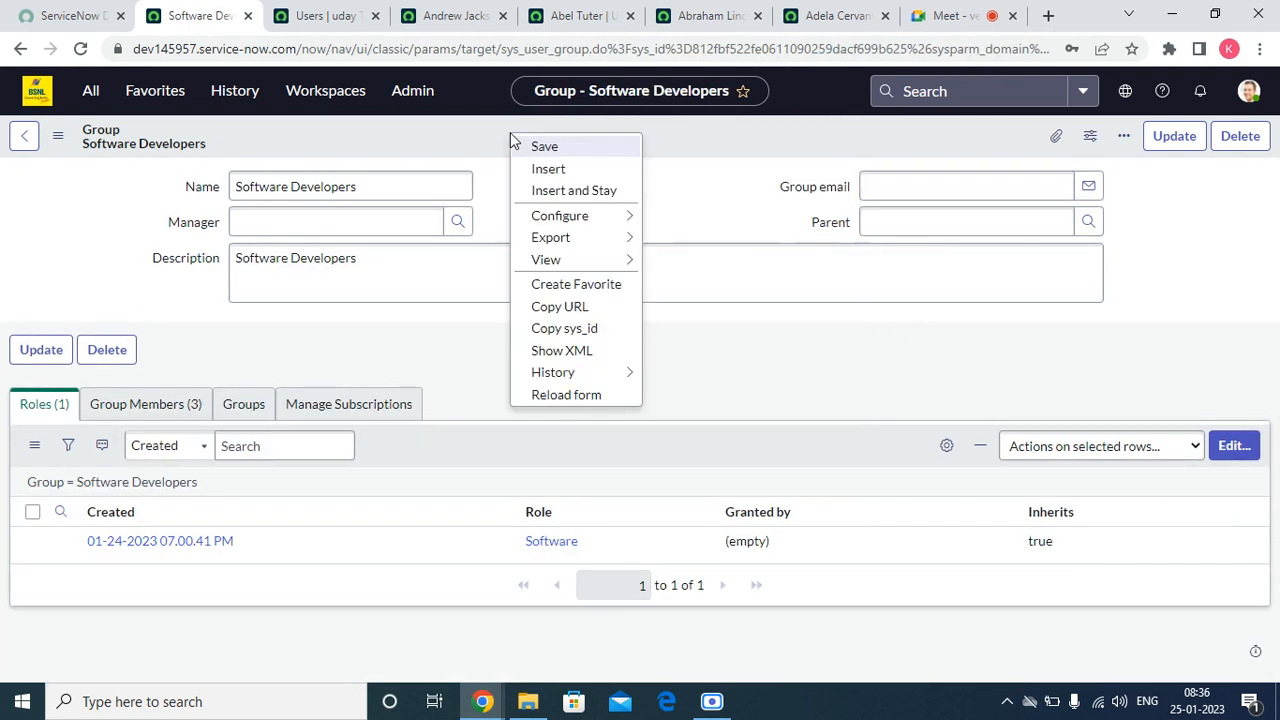
pyautogui.click(567, 394)
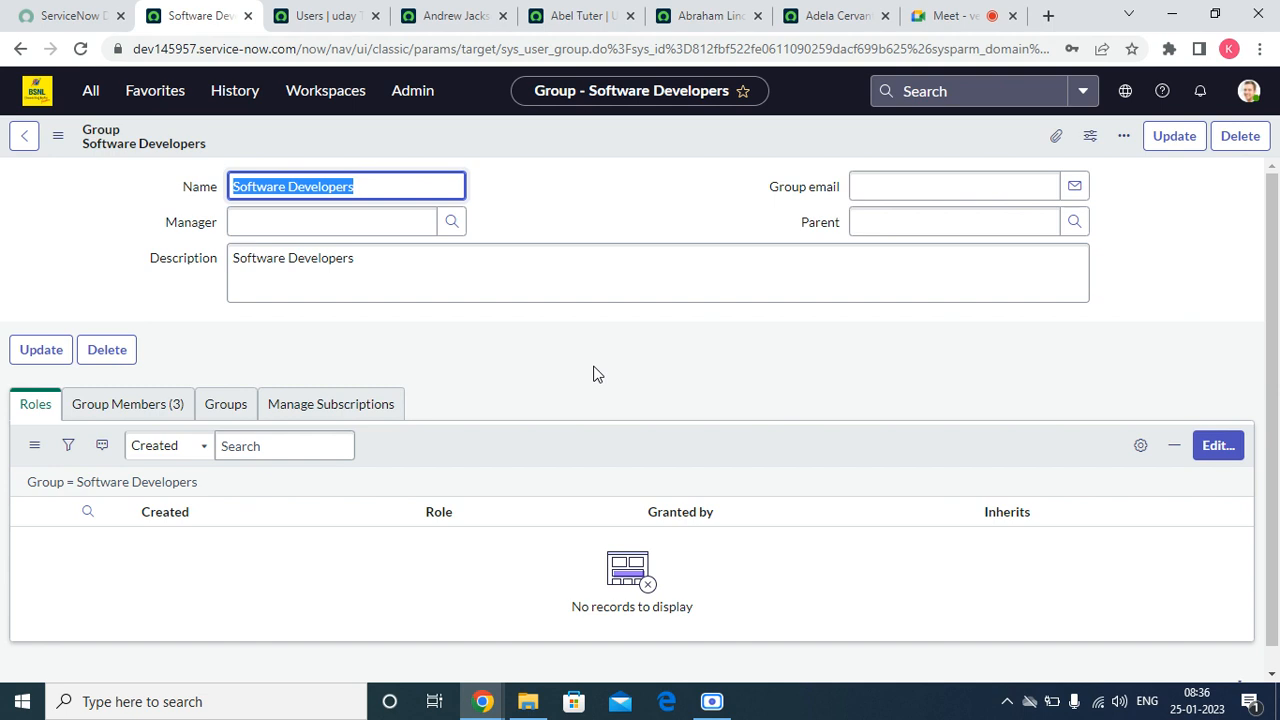
# Step: Refresh the Roles list on the most recently added group member's record to check which roles remain
pyautogui.click(312, 16)
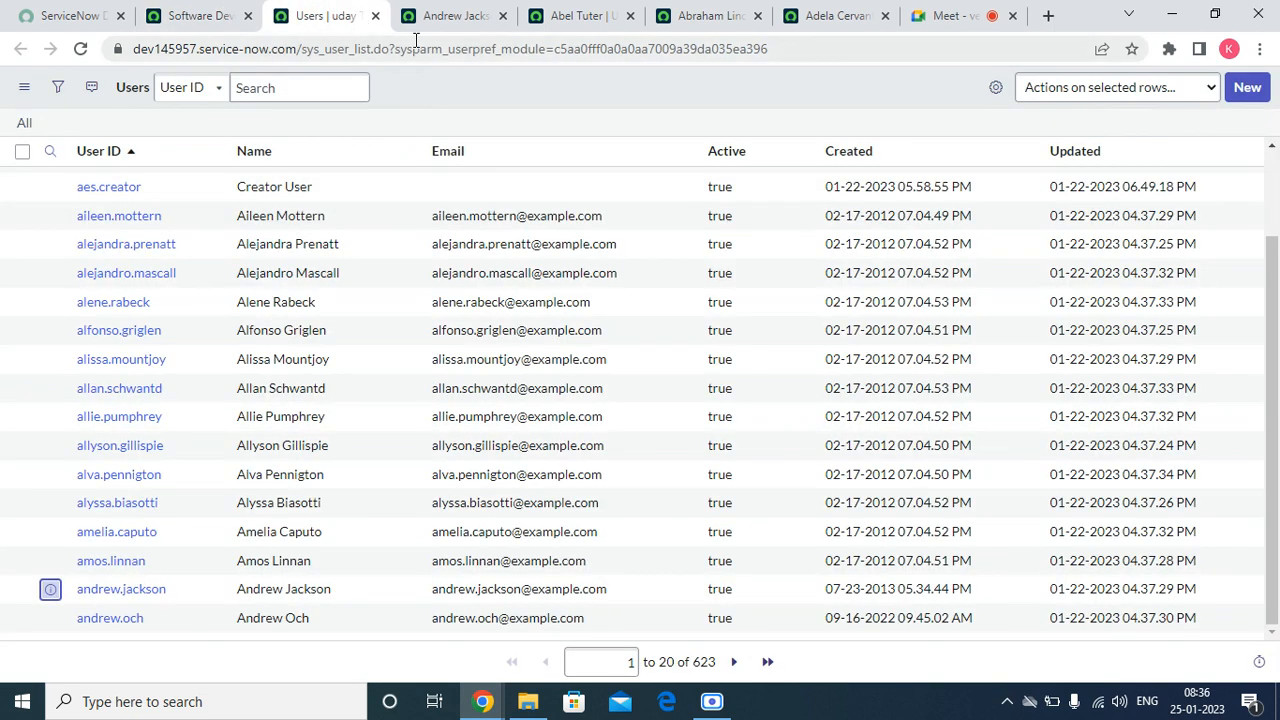
pyautogui.click(460, 16)
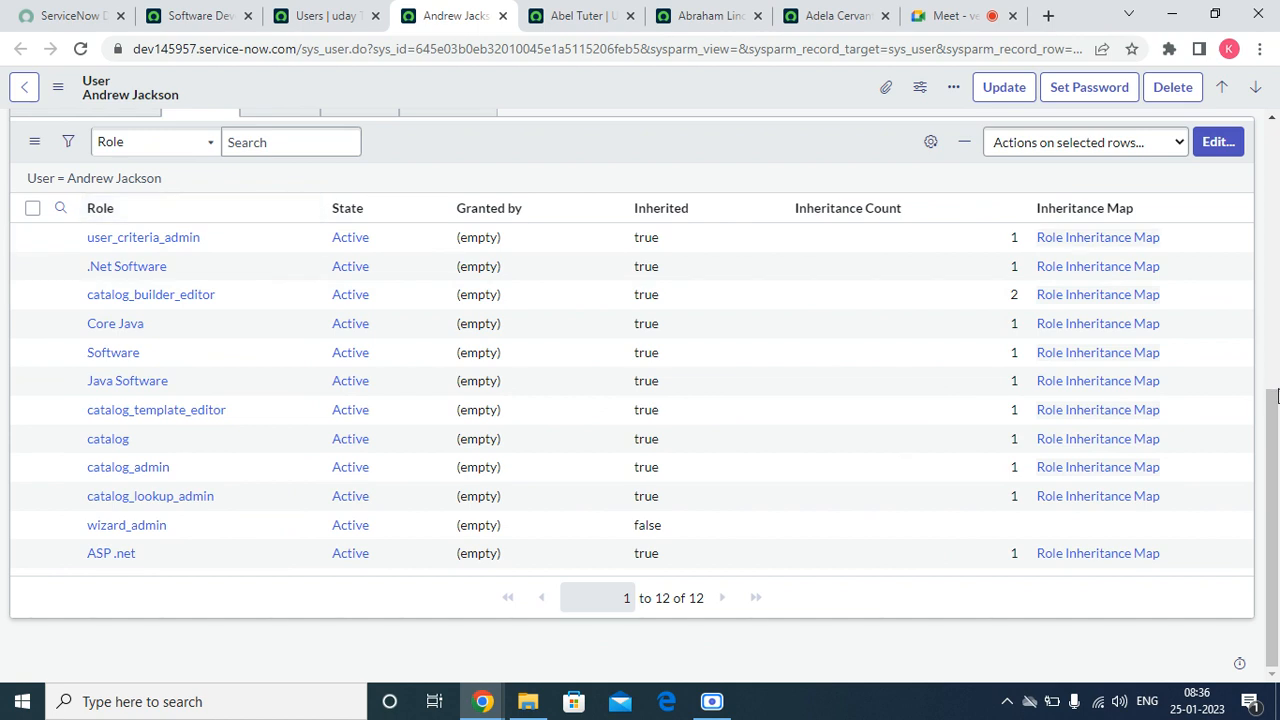
pyautogui.scroll(2, 1270, 432)
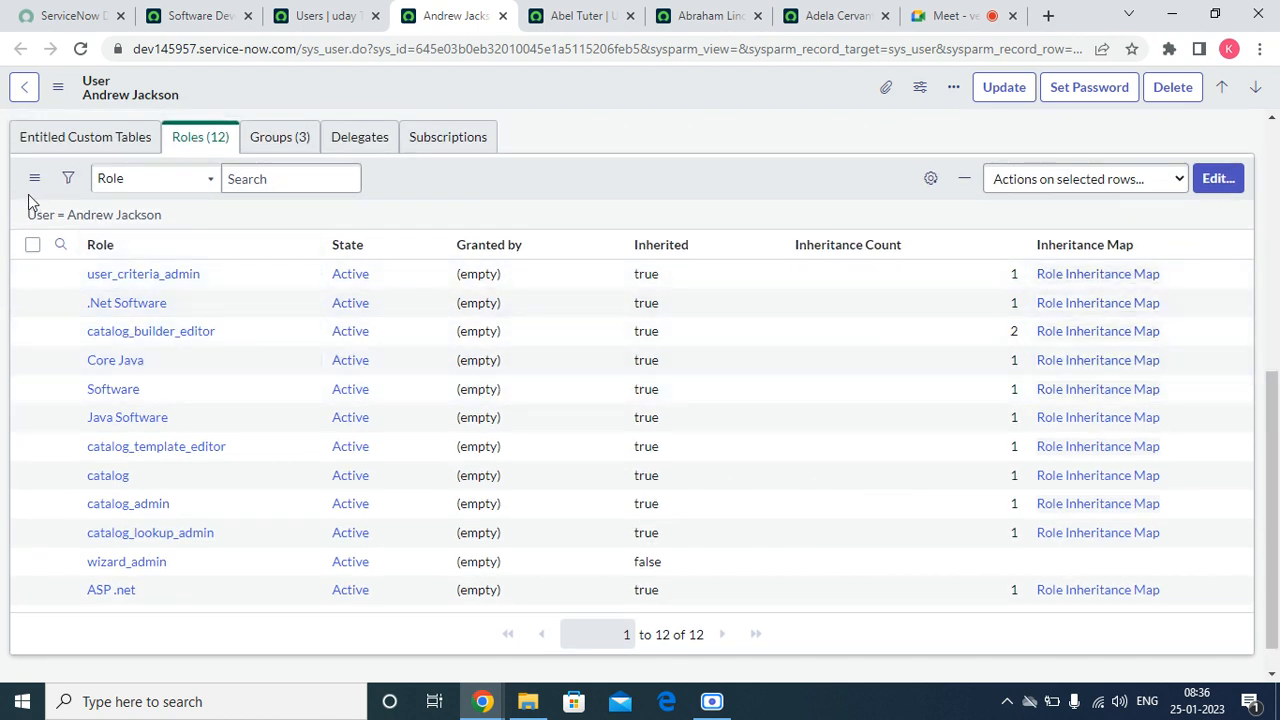
pyautogui.click(34, 178)
pyautogui.click(62, 217)
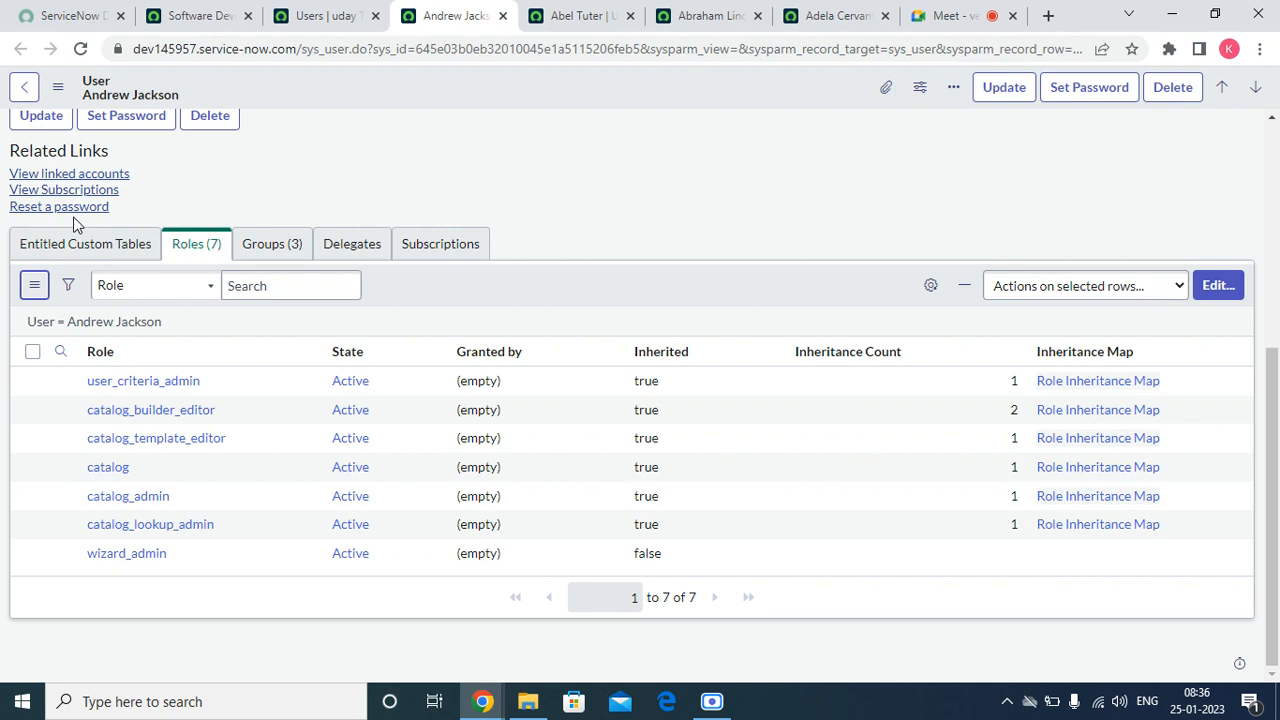
# Step: Refresh the Roles lists on the other two group members' records to check which roles each still has
pyautogui.click(586, 15)
pyautogui.click(672, 20)
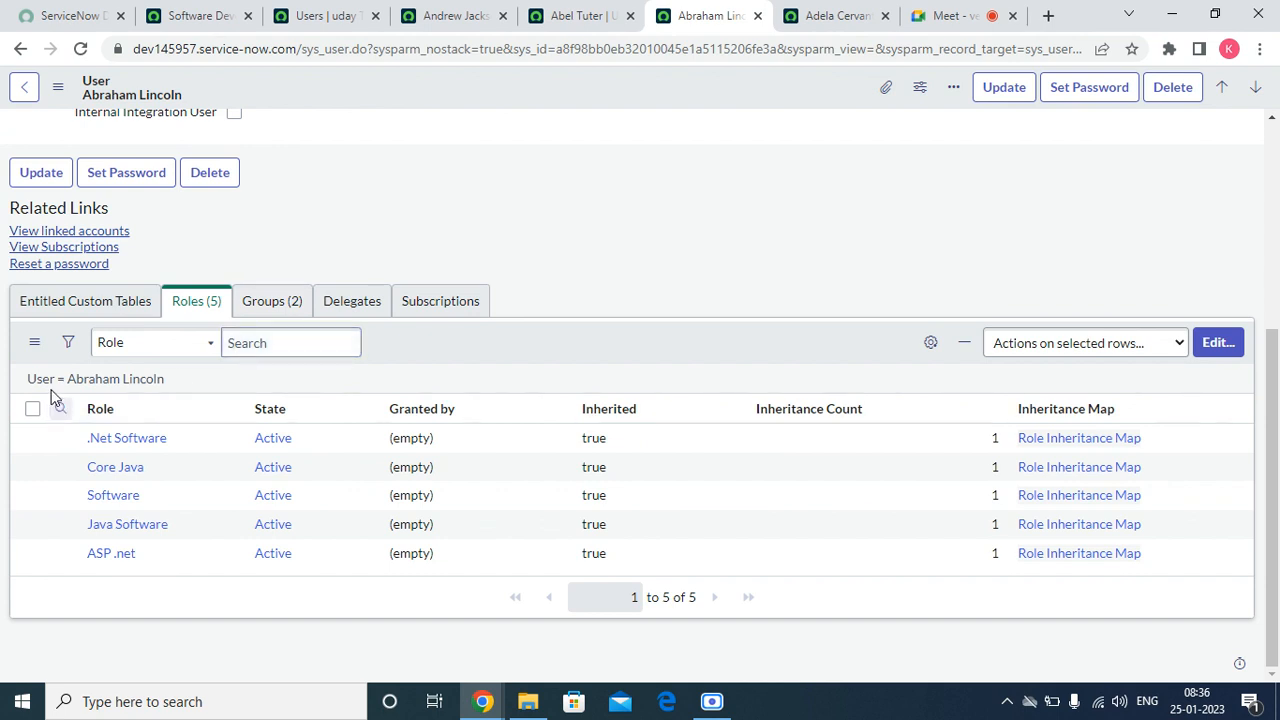
pyautogui.click(35, 342)
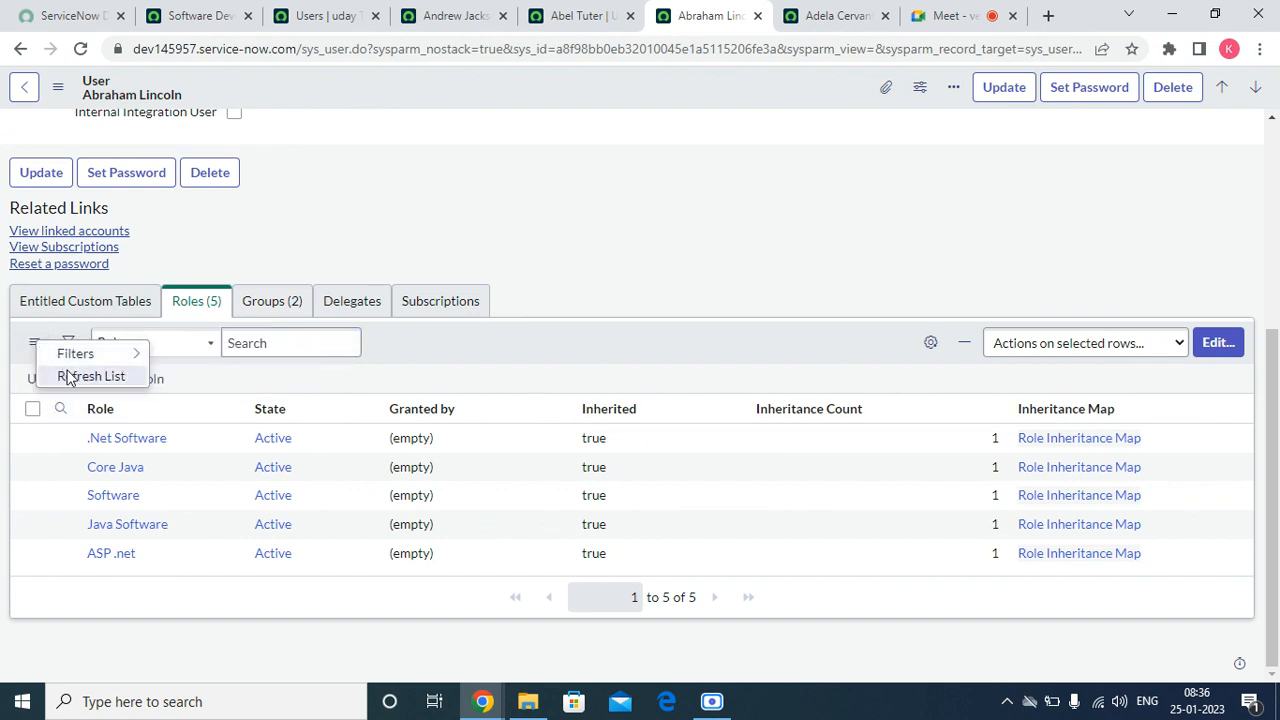
pyautogui.click(66, 376)
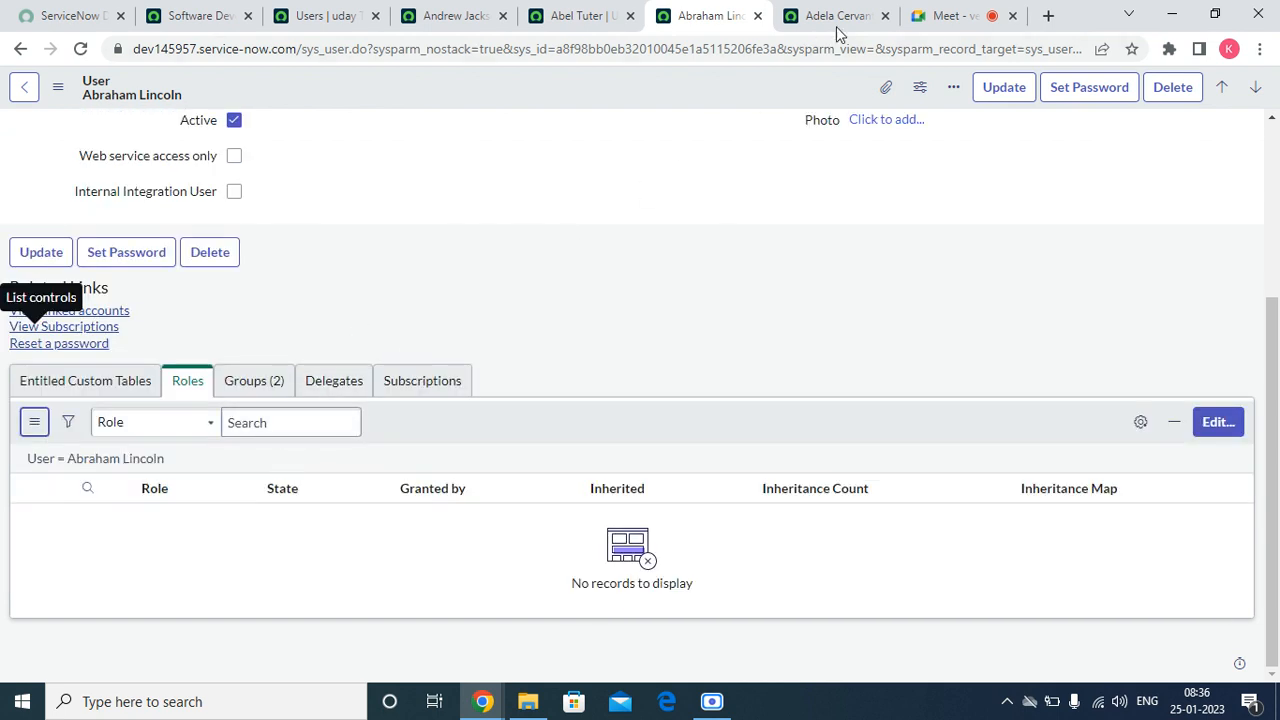
pyautogui.click(836, 22)
pyautogui.scroll(-5, 337, 449)
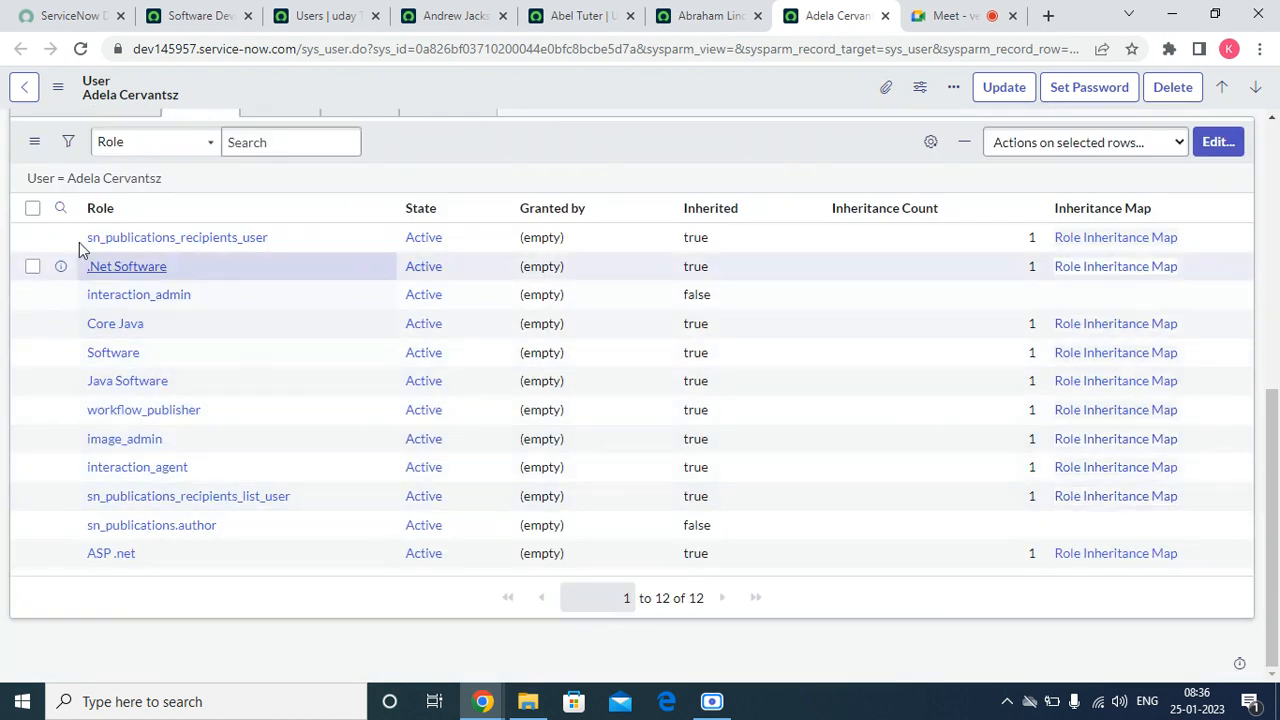
pyautogui.click(36, 142)
pyautogui.click(55, 170)
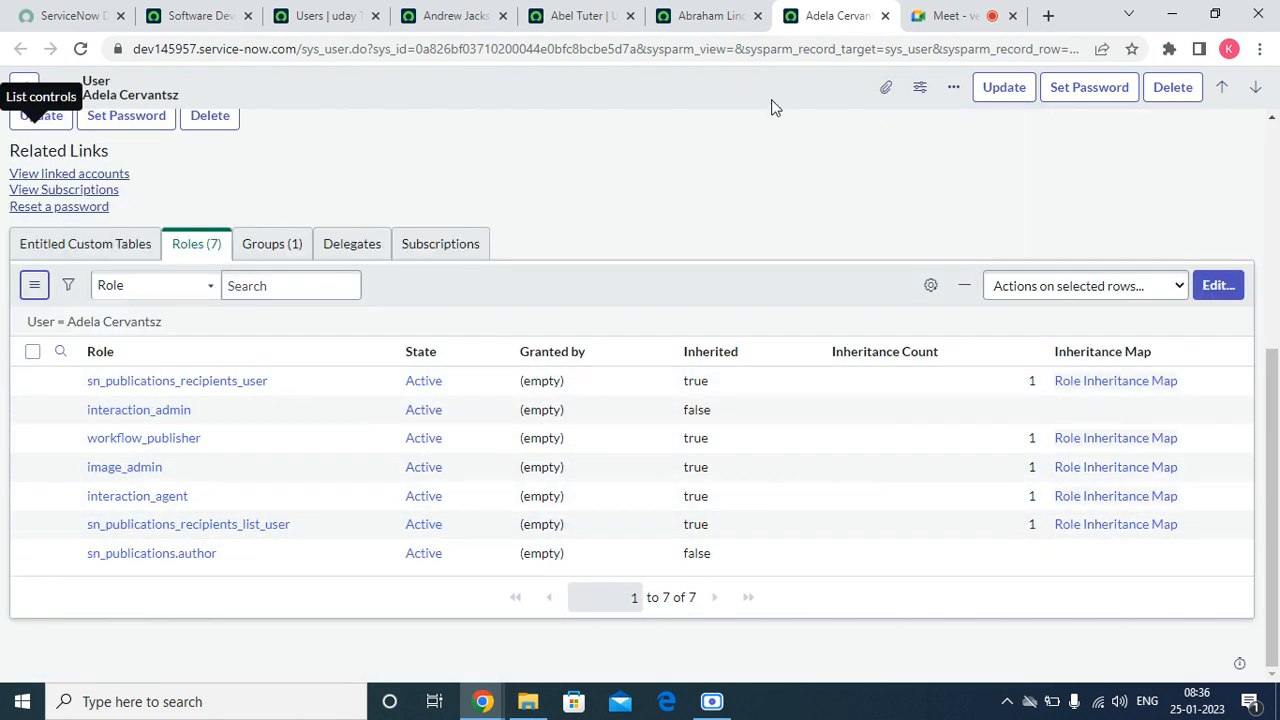
# Step: Add the .Net Software role to the Software Developers group and save the change
pyautogui.click(200, 16)
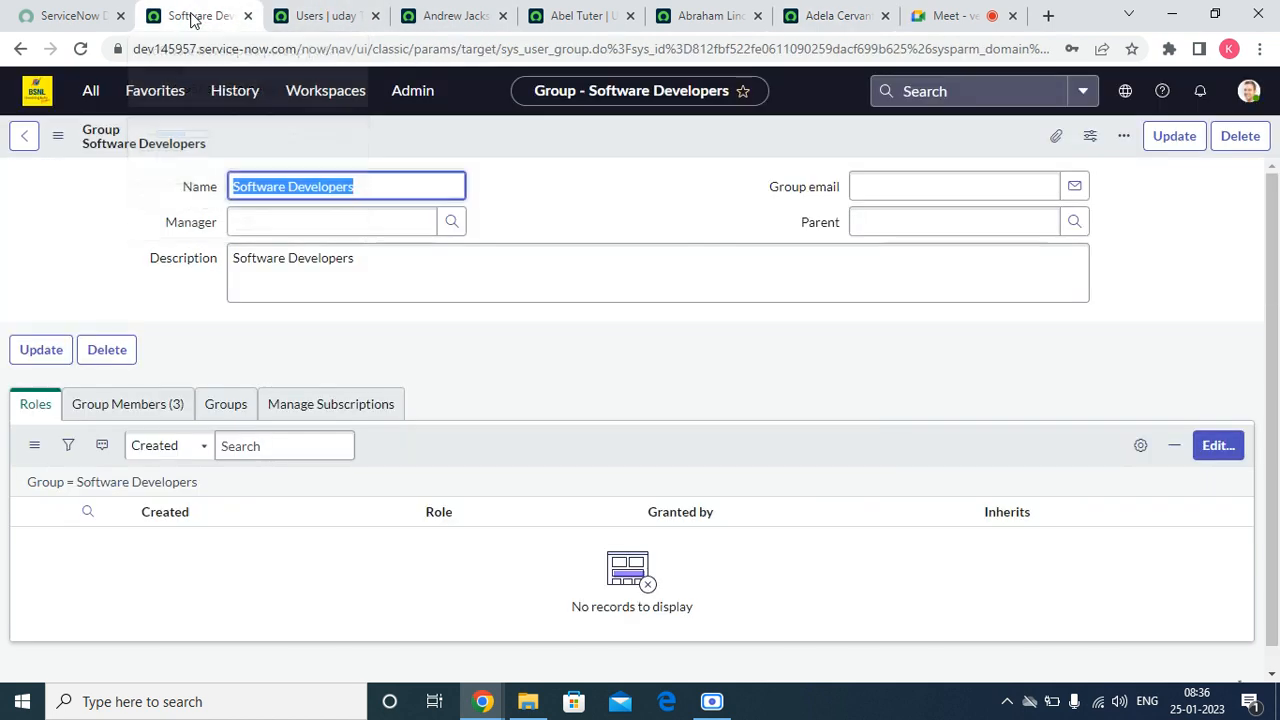
pyautogui.click(1214, 451)
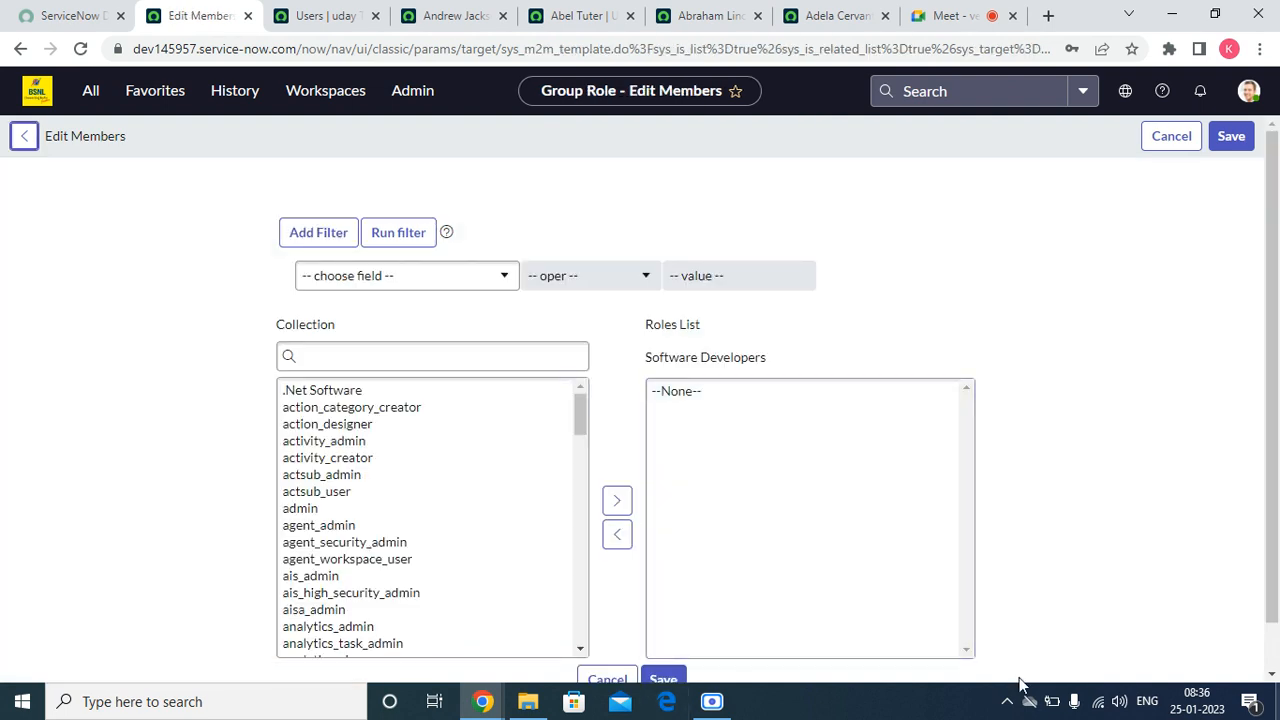
pyautogui.doubleClick(312, 393)
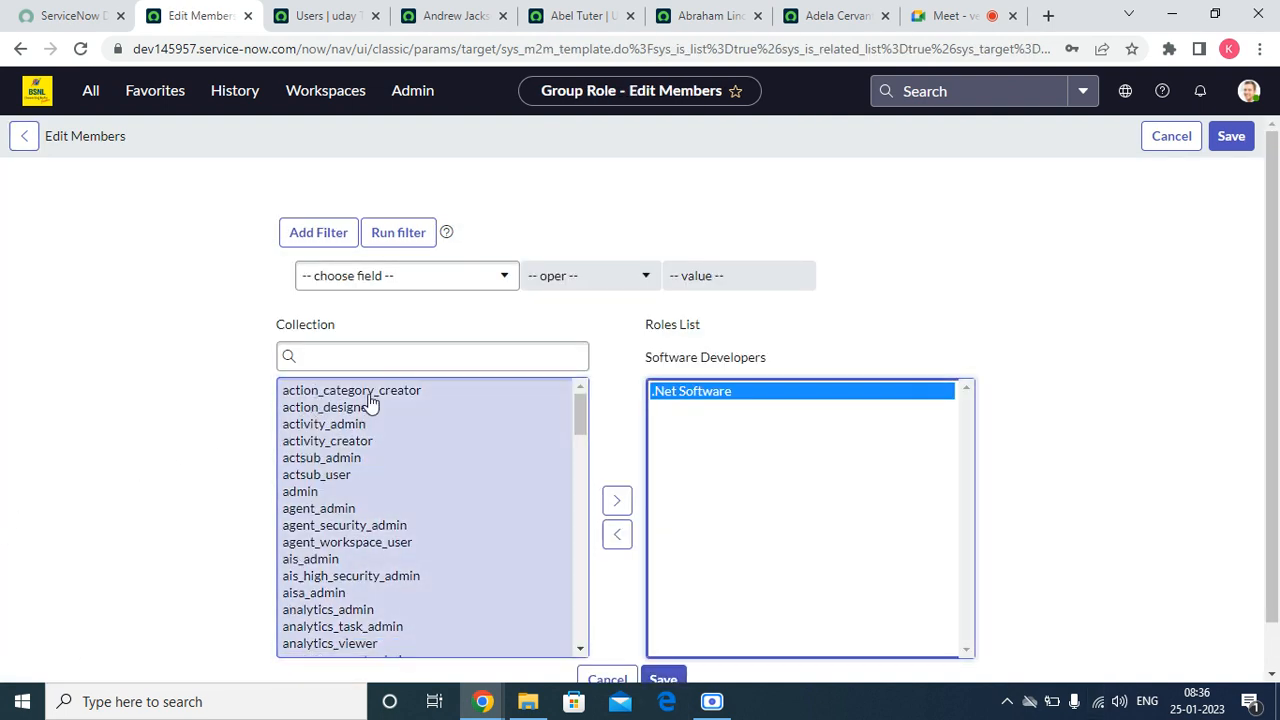
pyautogui.scroll(-1, 688, 628)
pyautogui.click(654, 636)
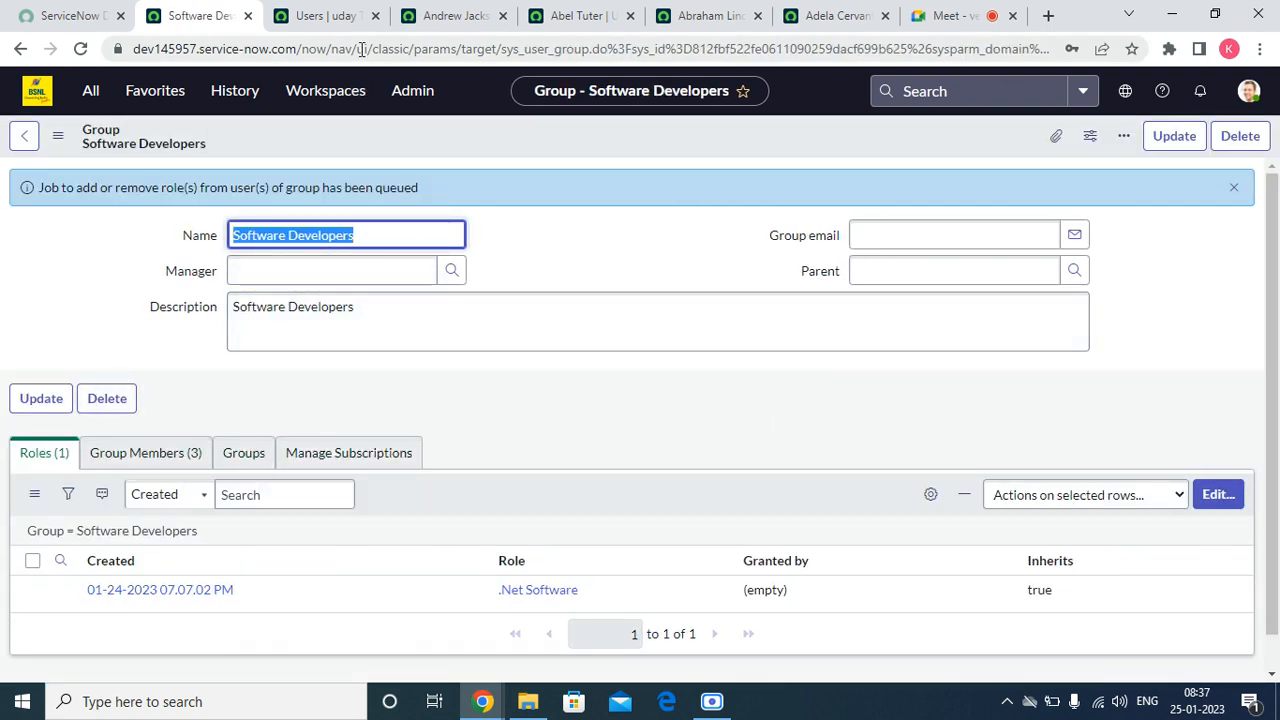
# Step: Refresh the Roles list on the most recently added member's record to check for roles inherited through .Net Software
pyautogui.click(437, 15)
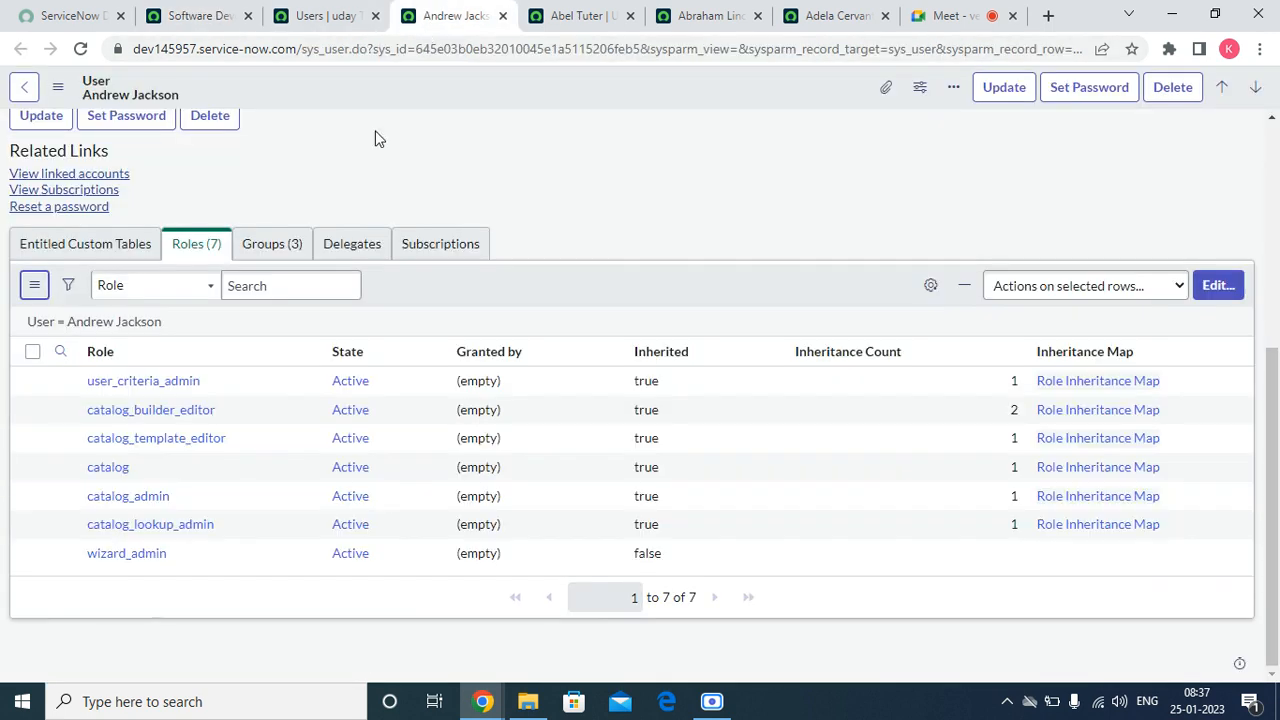
pyautogui.click(37, 288)
pyautogui.click(79, 316)
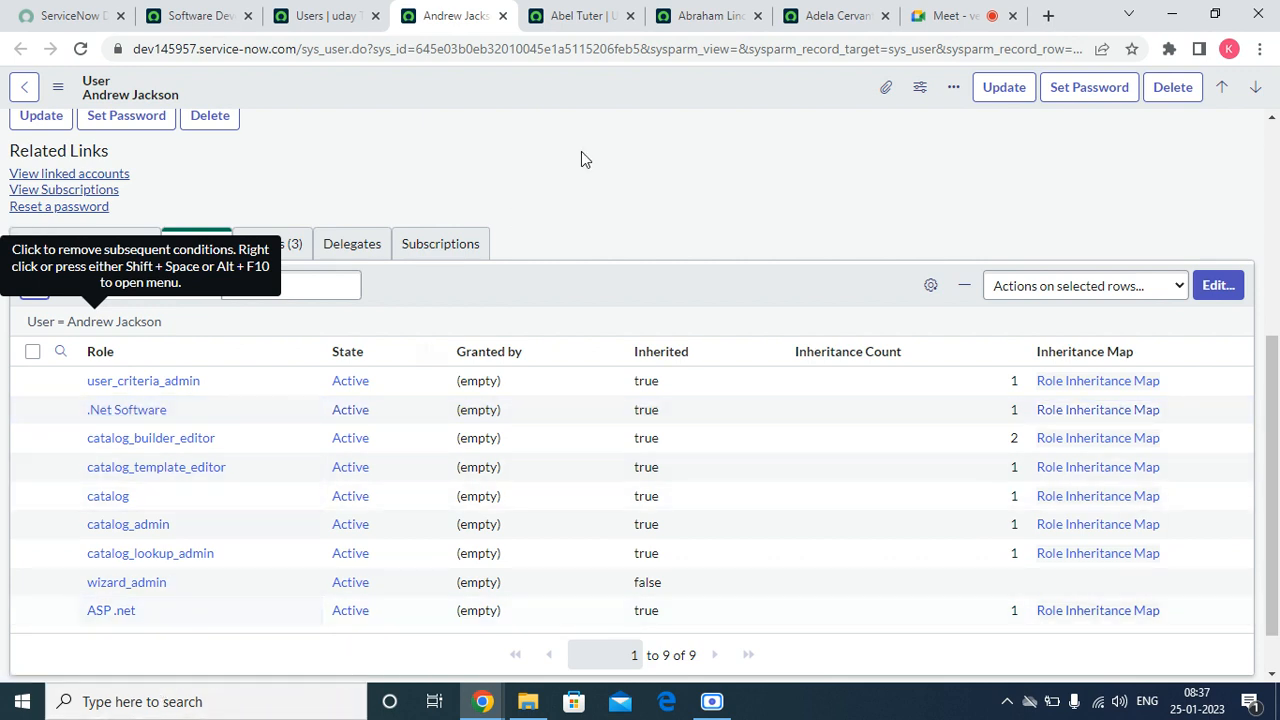
# Step: Close the removed user's record and refresh the Roles list on the following group member's record
pyautogui.click(612, 15)
pyautogui.click(630, 15)
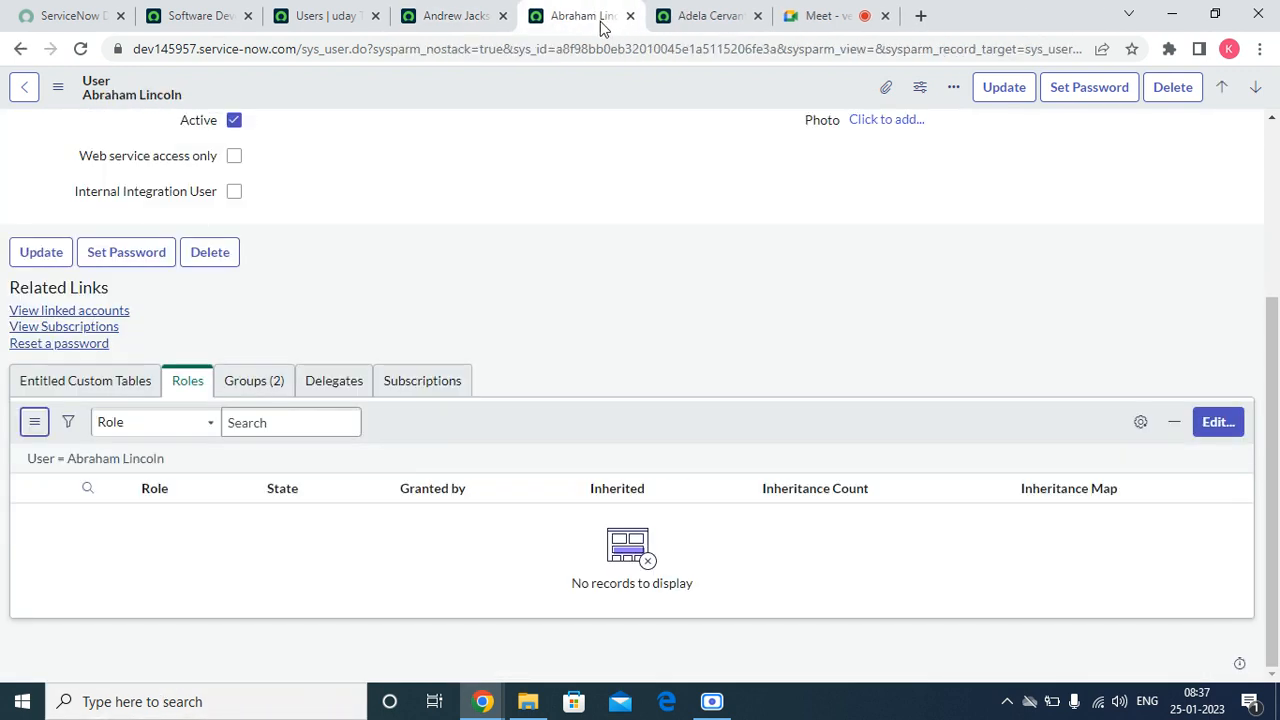
pyautogui.click(34, 426)
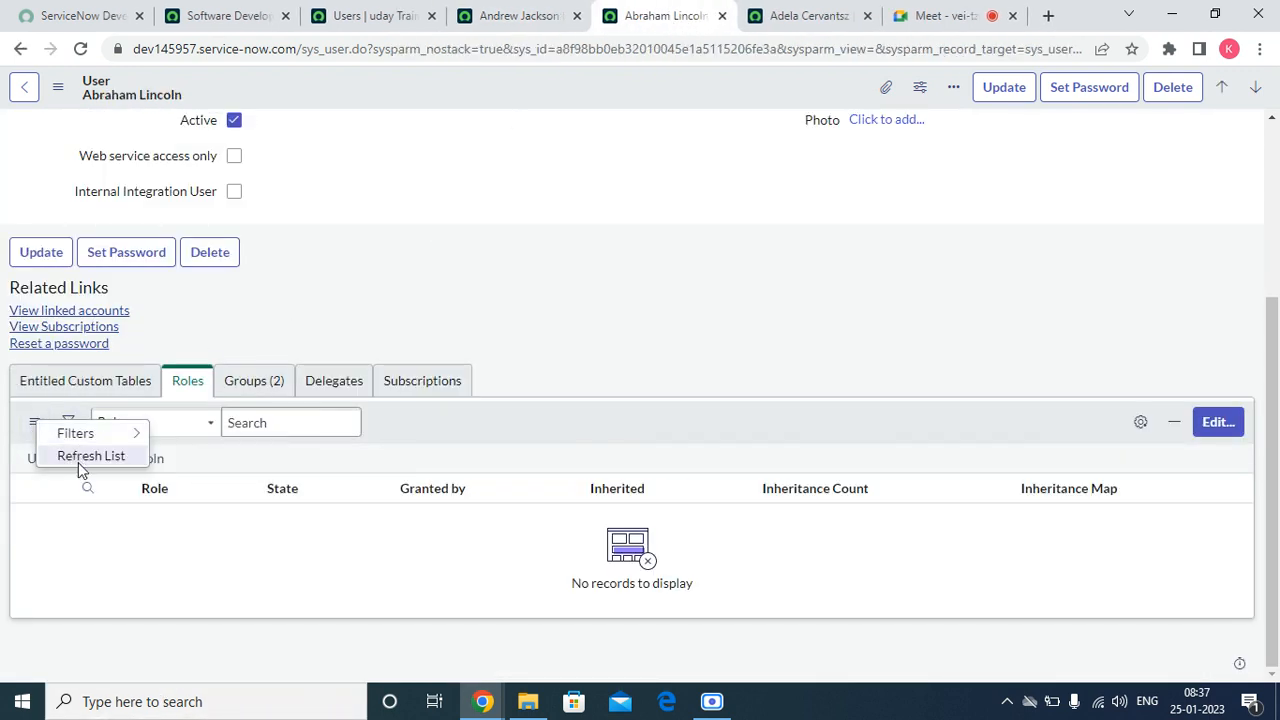
pyautogui.click(79, 459)
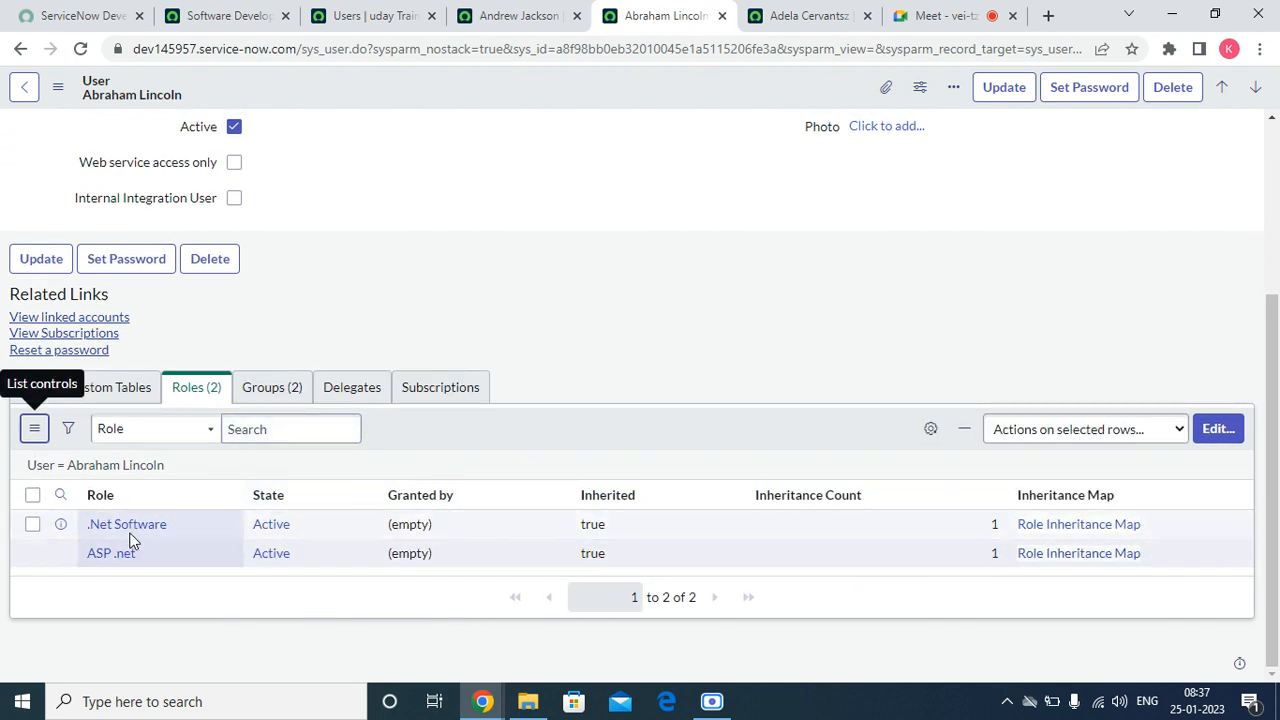
# Step: Open the inheritance map for the member's ASP .net role, spread out its nodes to trace the chain, and return to the user record
pyautogui.click(1078, 558)
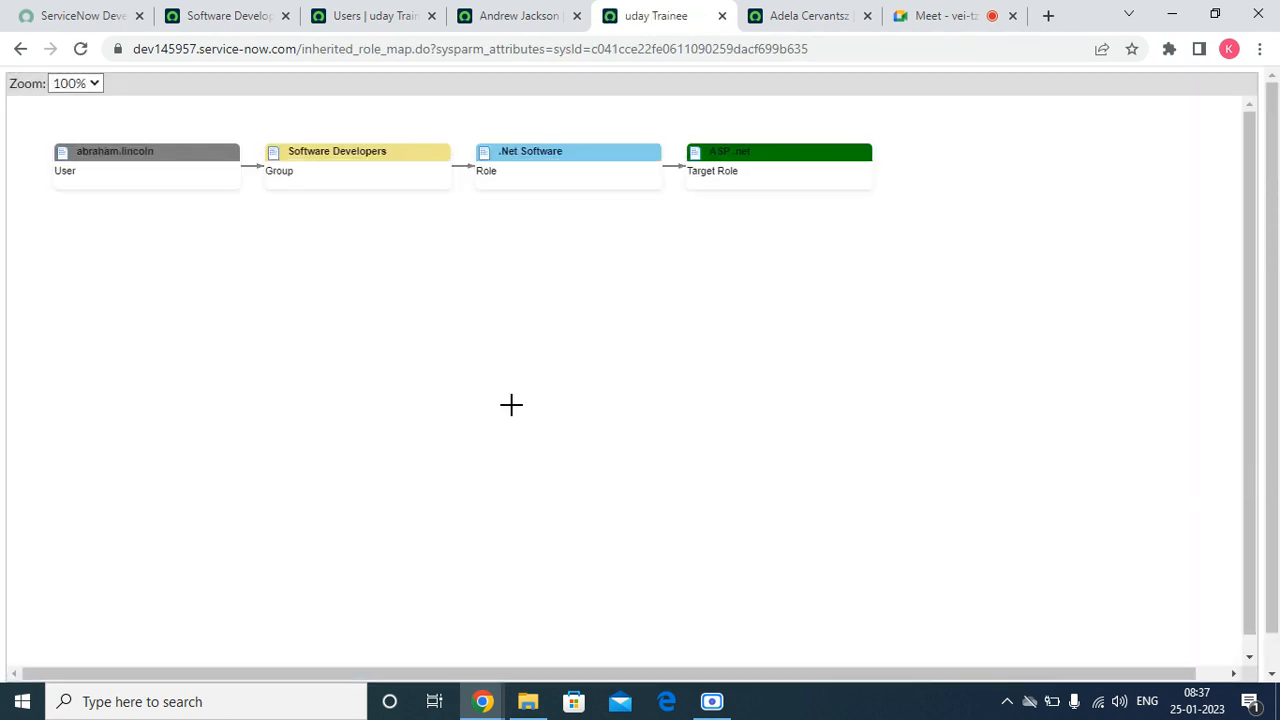
pyautogui.doubleClick(183, 171)
pyautogui.moveTo(353, 152); pyautogui.dragTo(272, 272)
pyautogui.moveTo(569, 190); pyautogui.dragTo(566, 393)
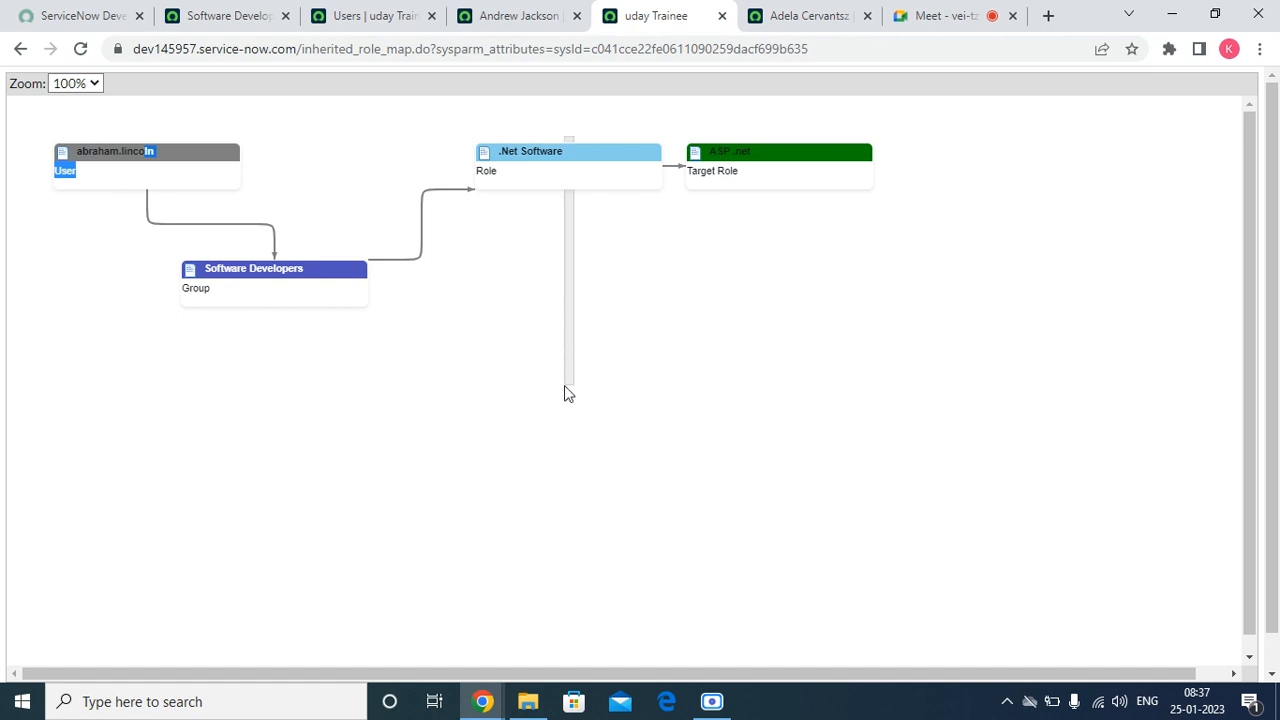
pyautogui.moveTo(566, 151); pyautogui.dragTo(560, 283)
pyautogui.moveTo(752, 187); pyautogui.dragTo(842, 308)
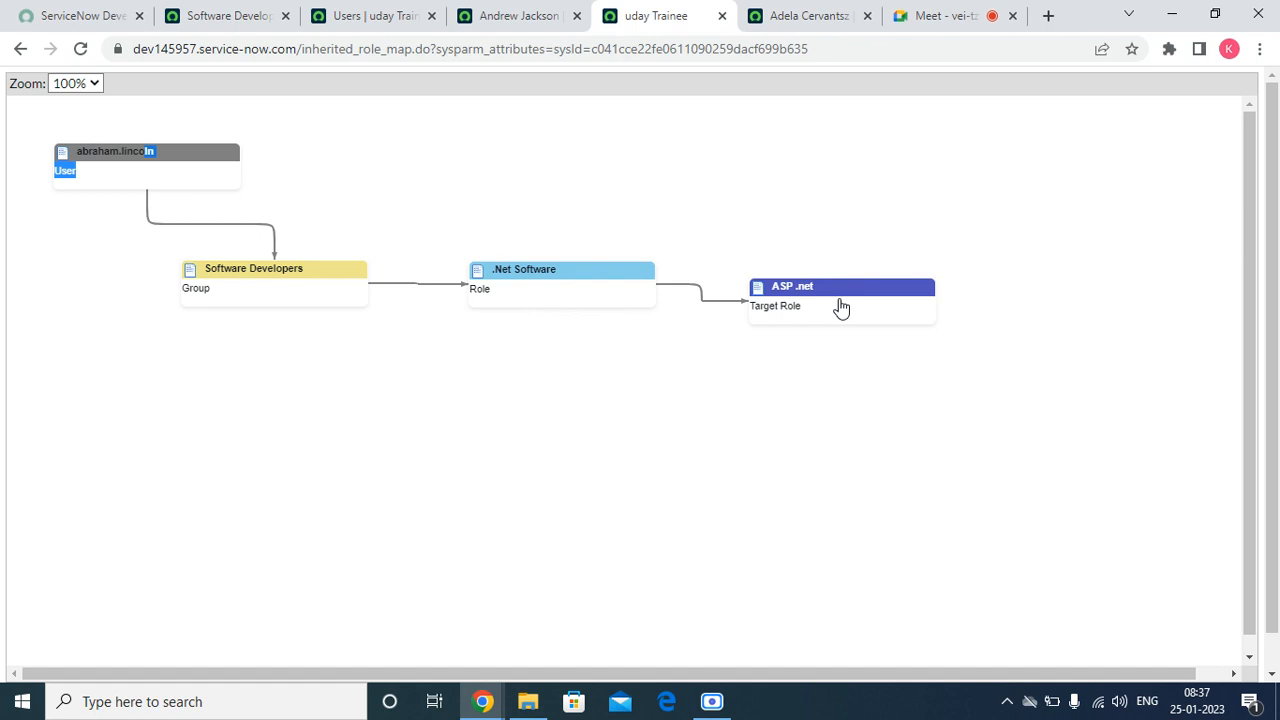
pyautogui.click(22, 50)
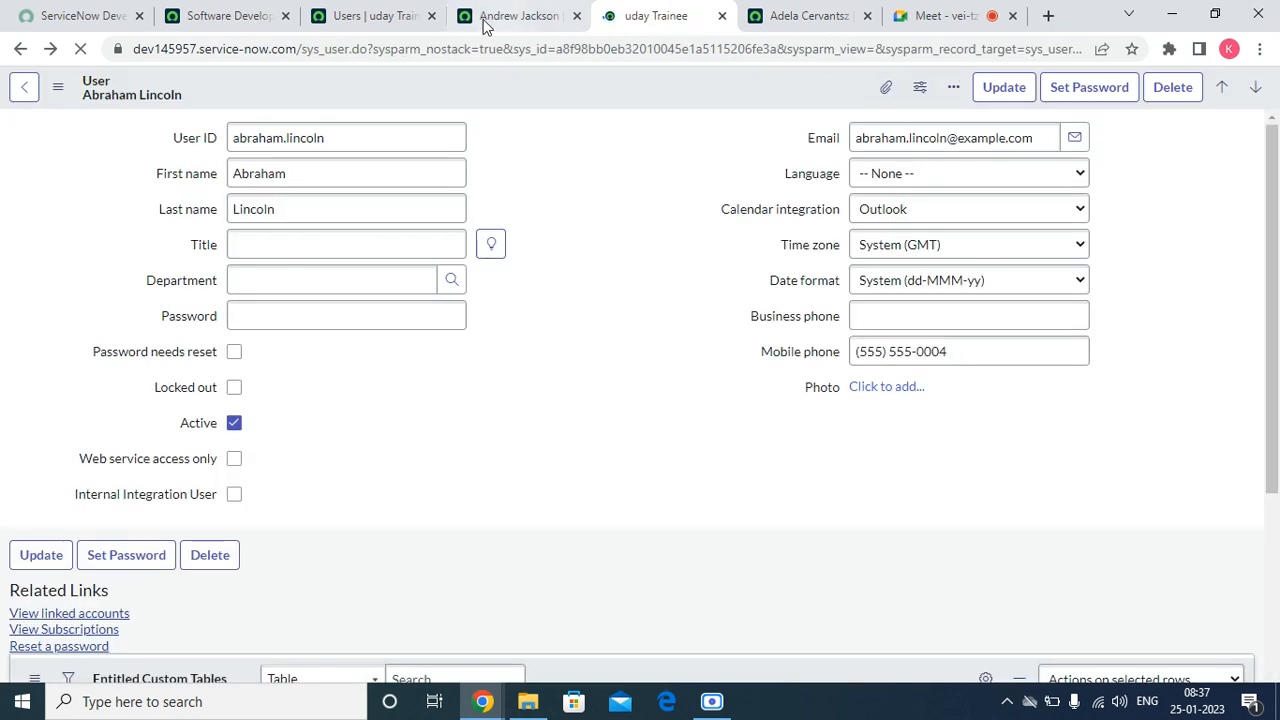
# Step: Review the Software Developers group's members and start a new child group record from its Groups list
pyautogui.click(212, 14)
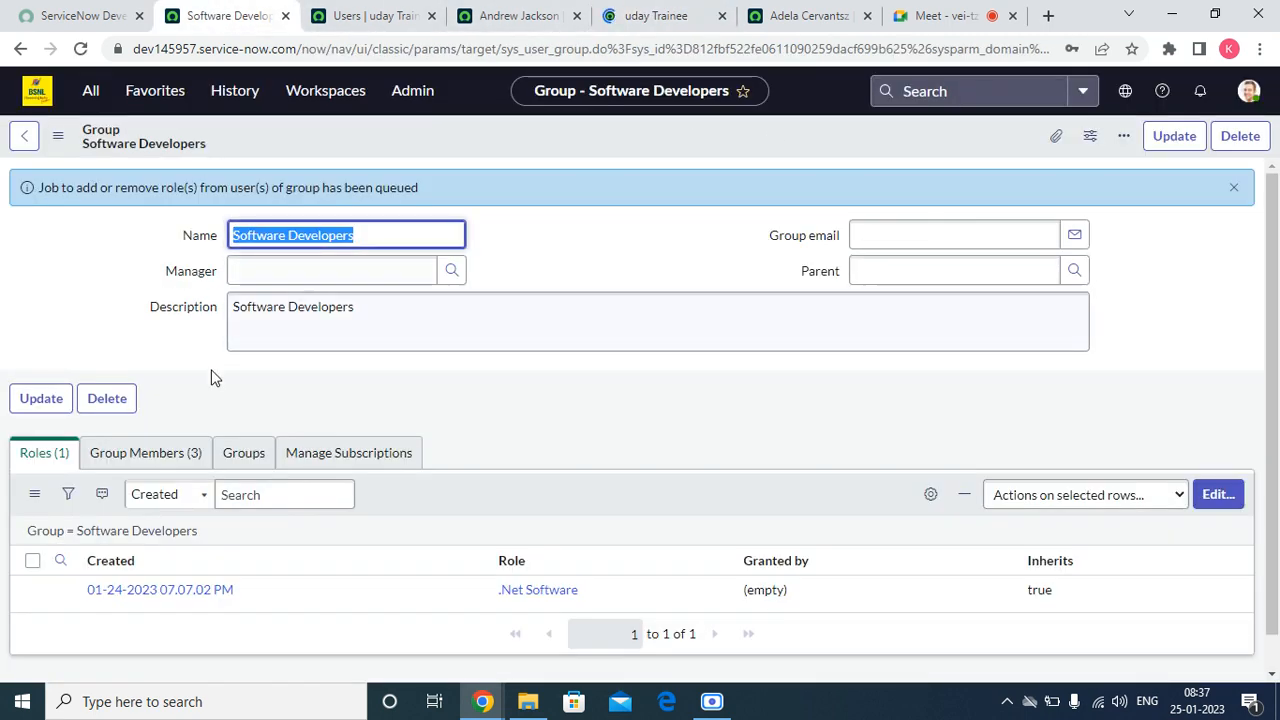
pyautogui.click(197, 455)
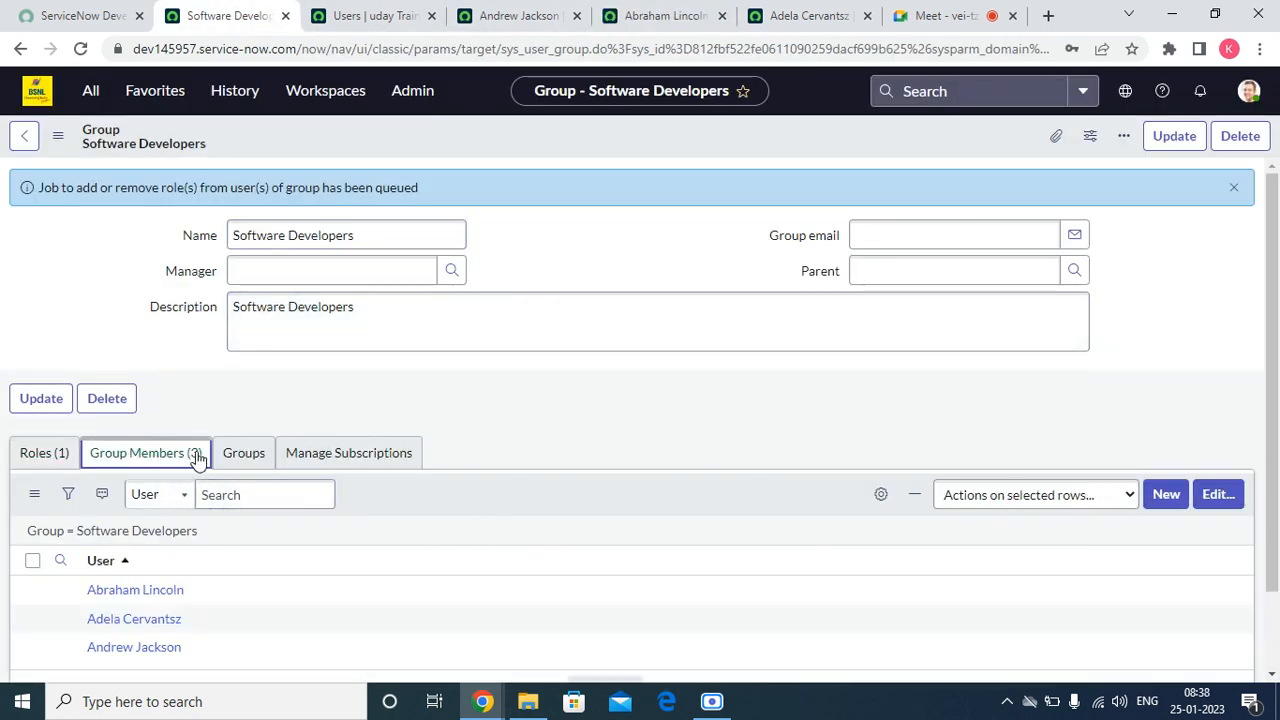
pyautogui.click(240, 455)
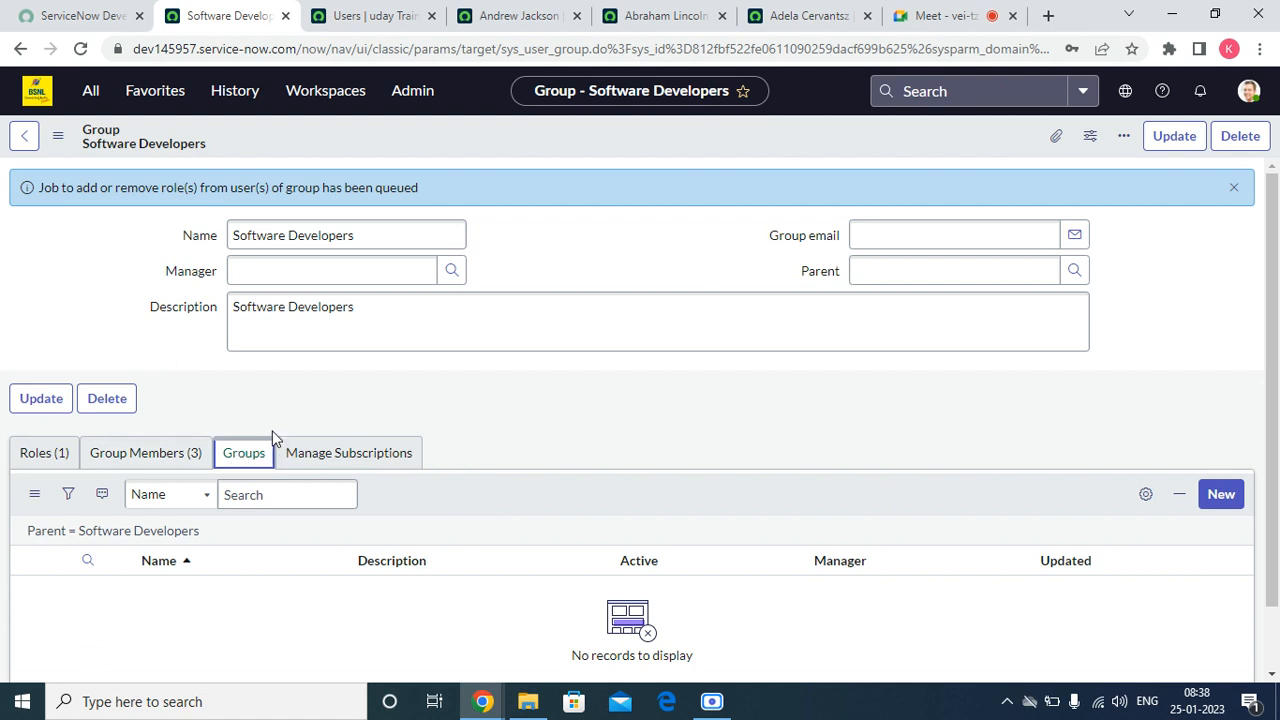
pyautogui.click(1224, 503)
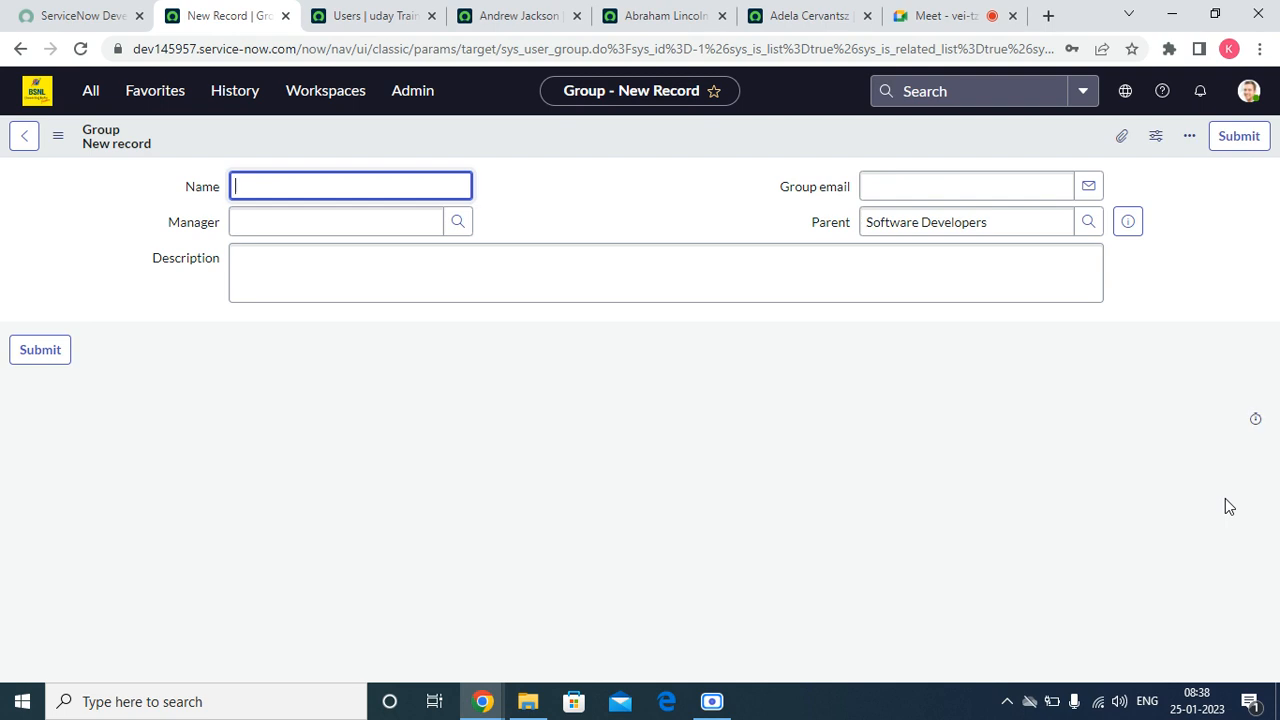
# Step: Name the new child group Java Software Developers, save it under the Software Developers parent, and dismiss the notices
pyautogui.write('Javva te')
pyautogui.press('BackSpace')
pyautogui.press('BackSpace')
pyautogui.press('BackSpace')
pyautogui.write('a Software DE')
pyautogui.press('BackSpace')
pyautogui.write('eve')
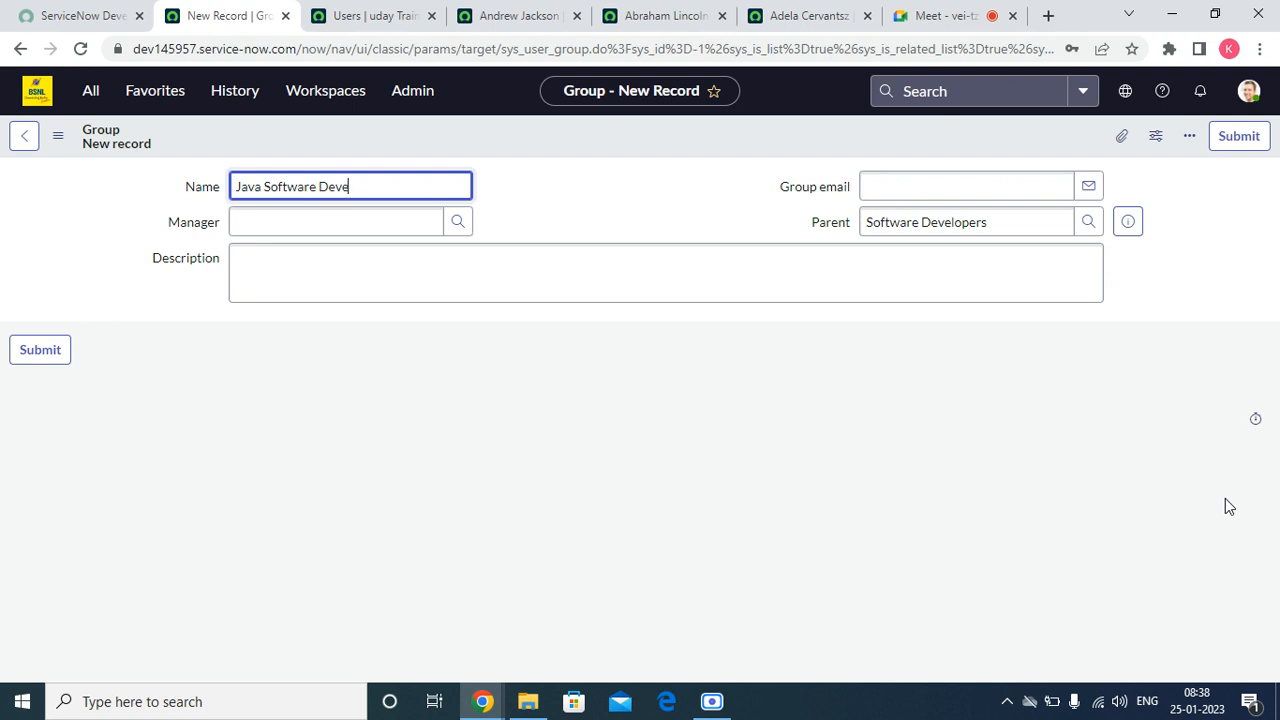
pyautogui.write('lopers')
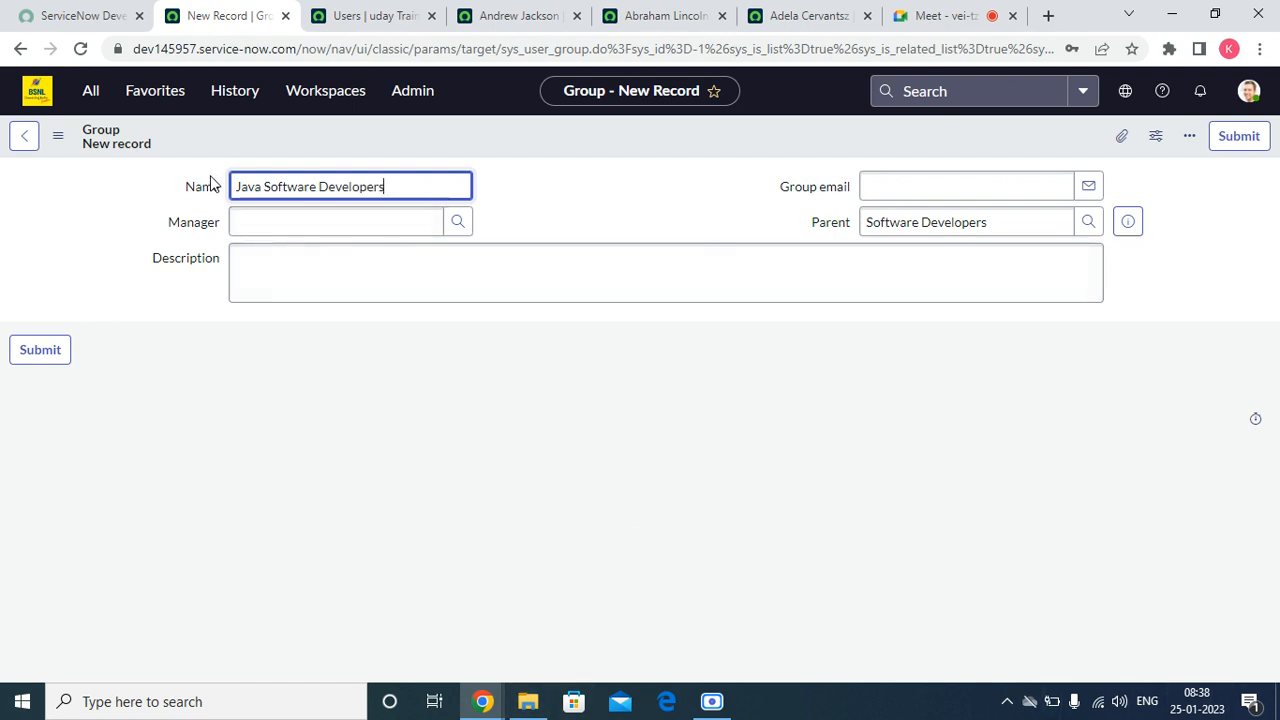
pyautogui.click(343, 224)
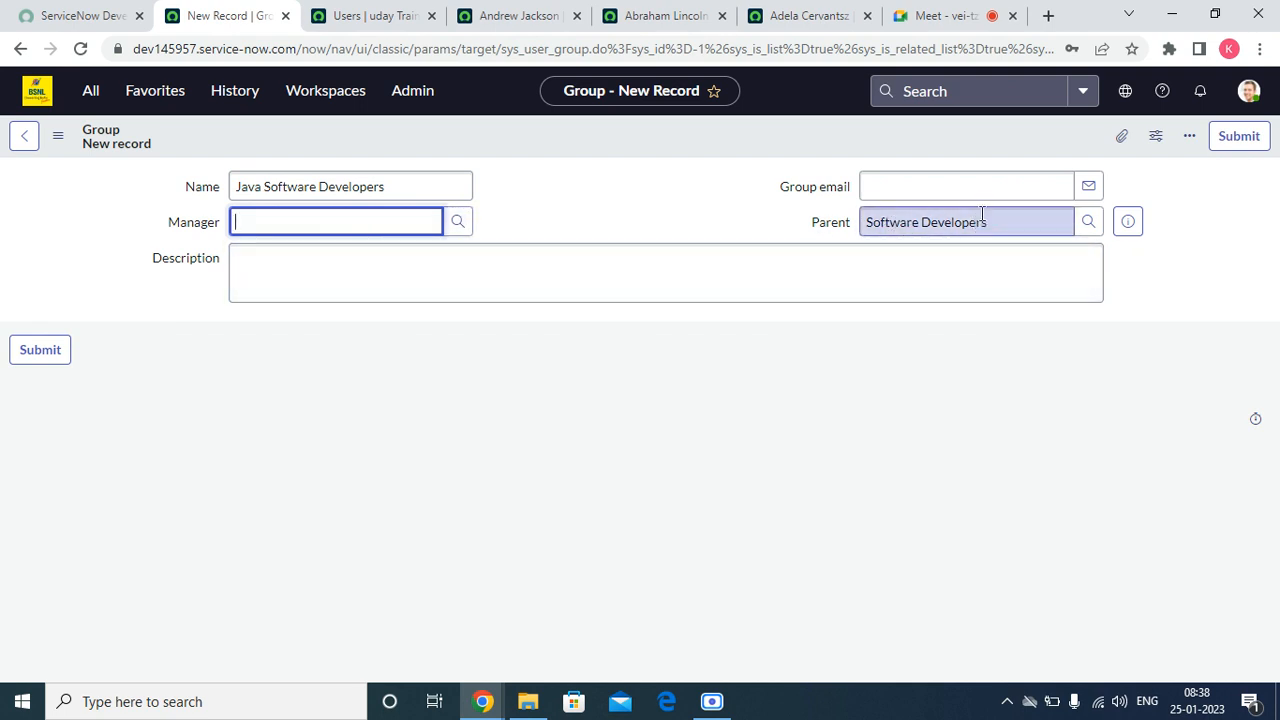
pyautogui.rightClick(668, 155)
pyautogui.click(697, 159)
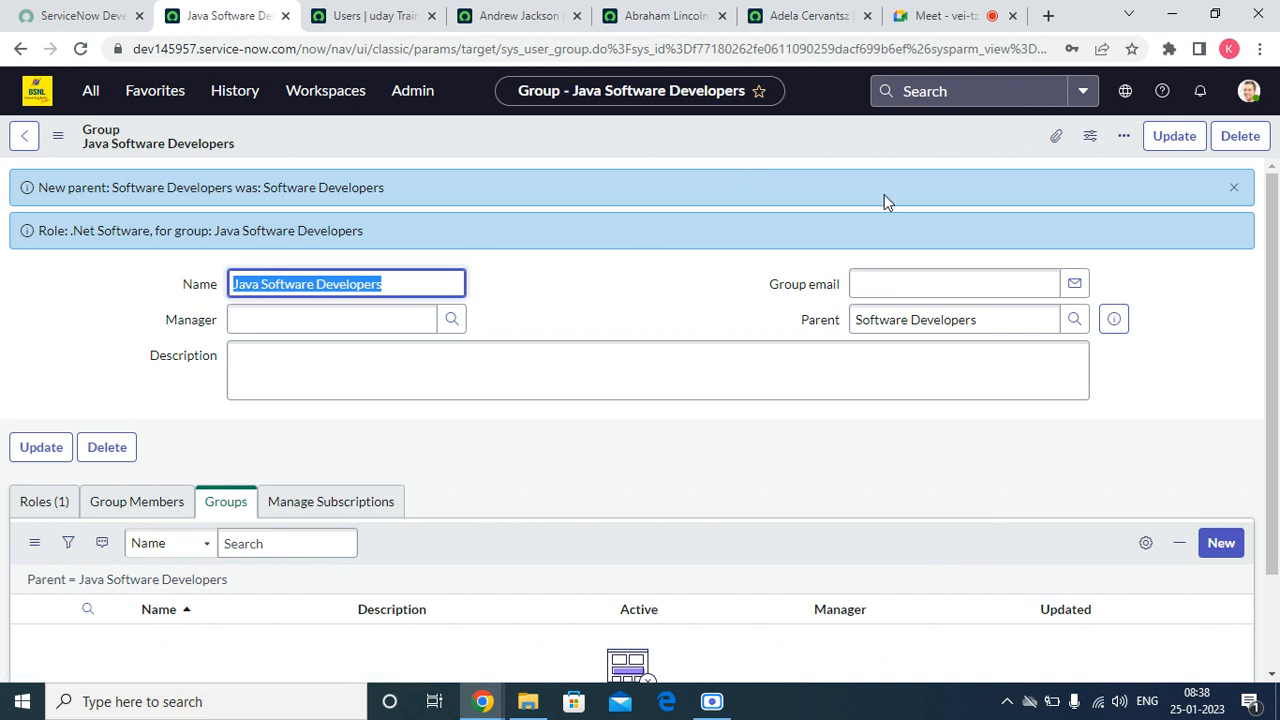
pyautogui.click(1235, 189)
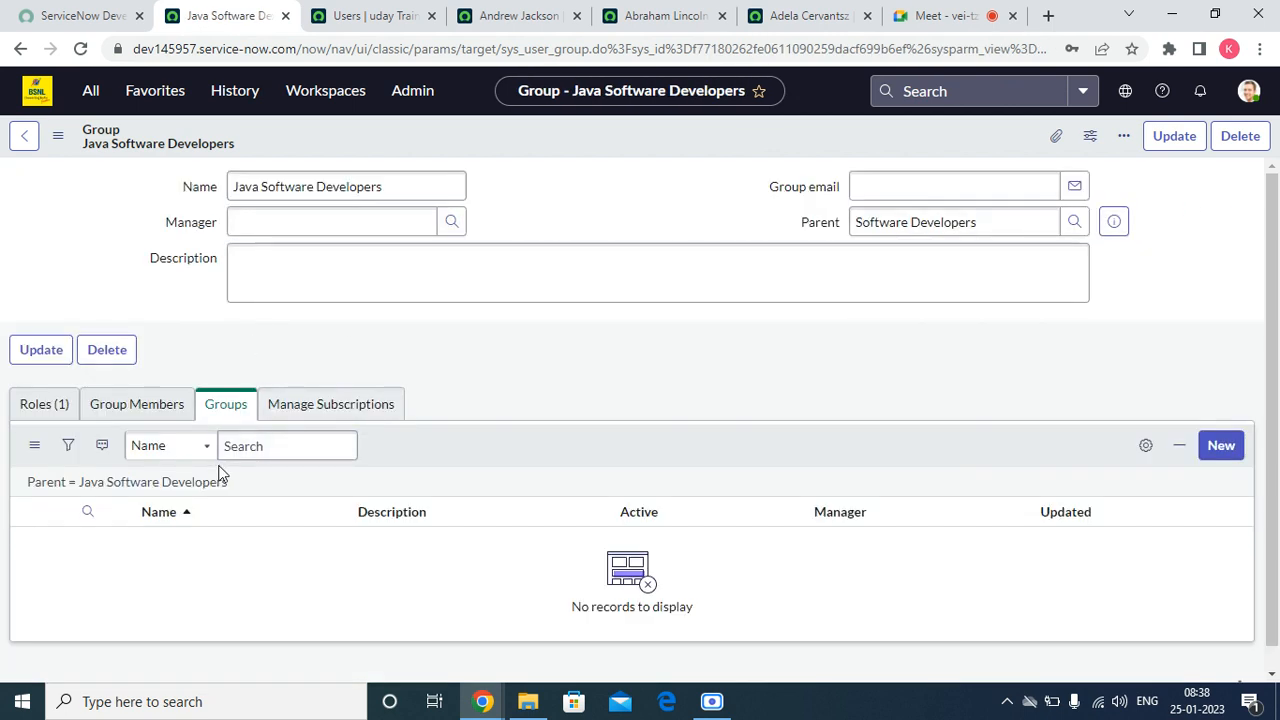
# Step: Reload the Java Software Developers form and check its Roles list for the role's granting group
pyautogui.rightClick(520, 143)
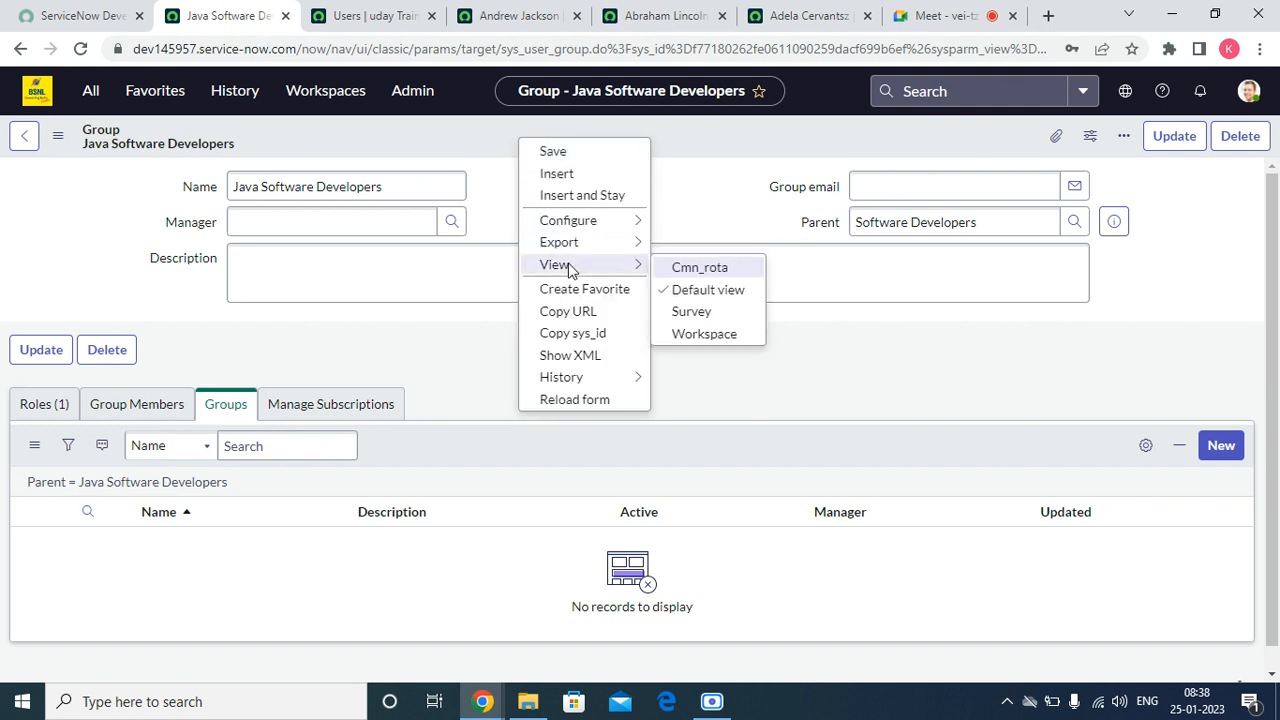
pyautogui.click(571, 397)
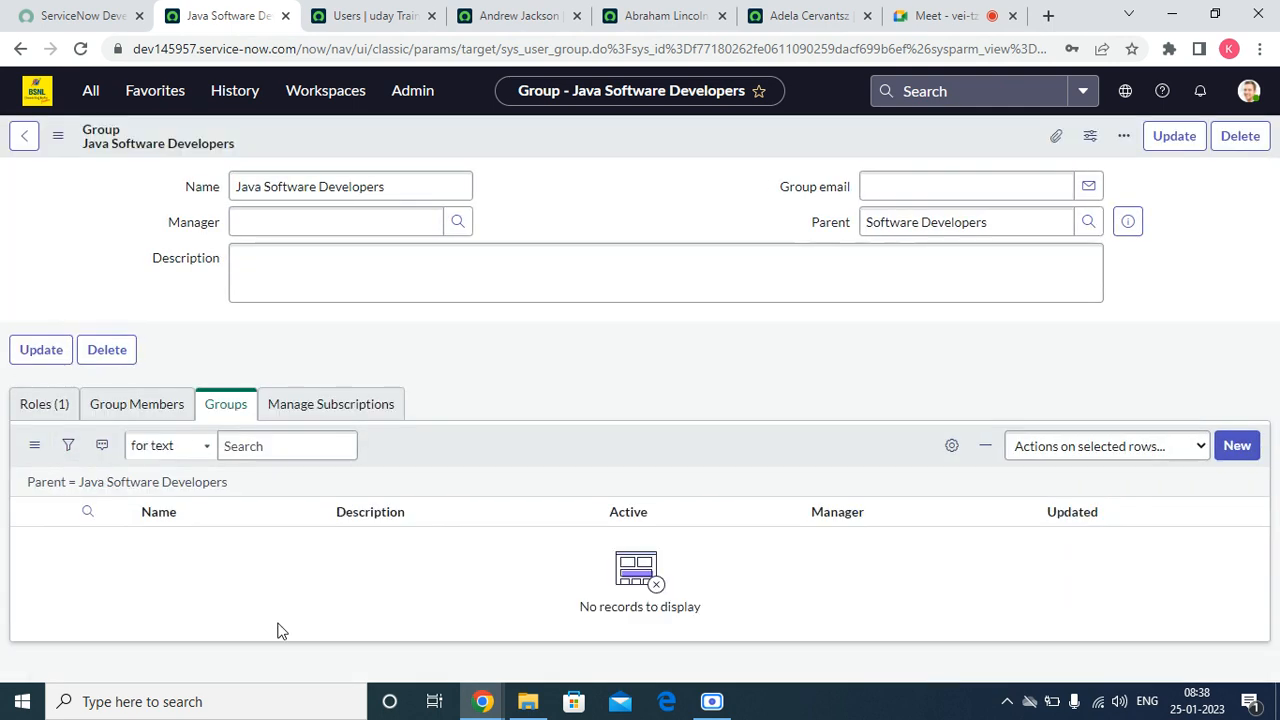
pyautogui.click(33, 383)
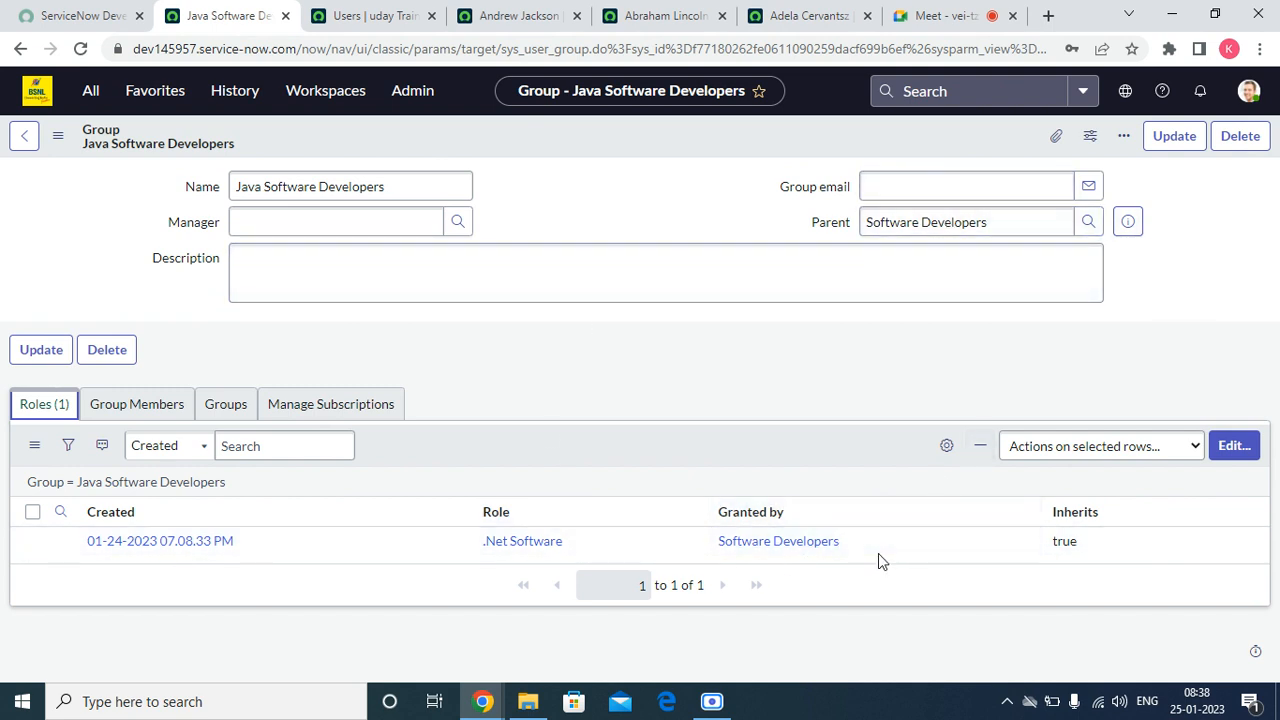
pyautogui.moveTo(878, 553)
pyautogui.mouseDown()
pyautogui.moveTo(749, 543)
pyautogui.moveTo(677, 562)
pyautogui.mouseUp()
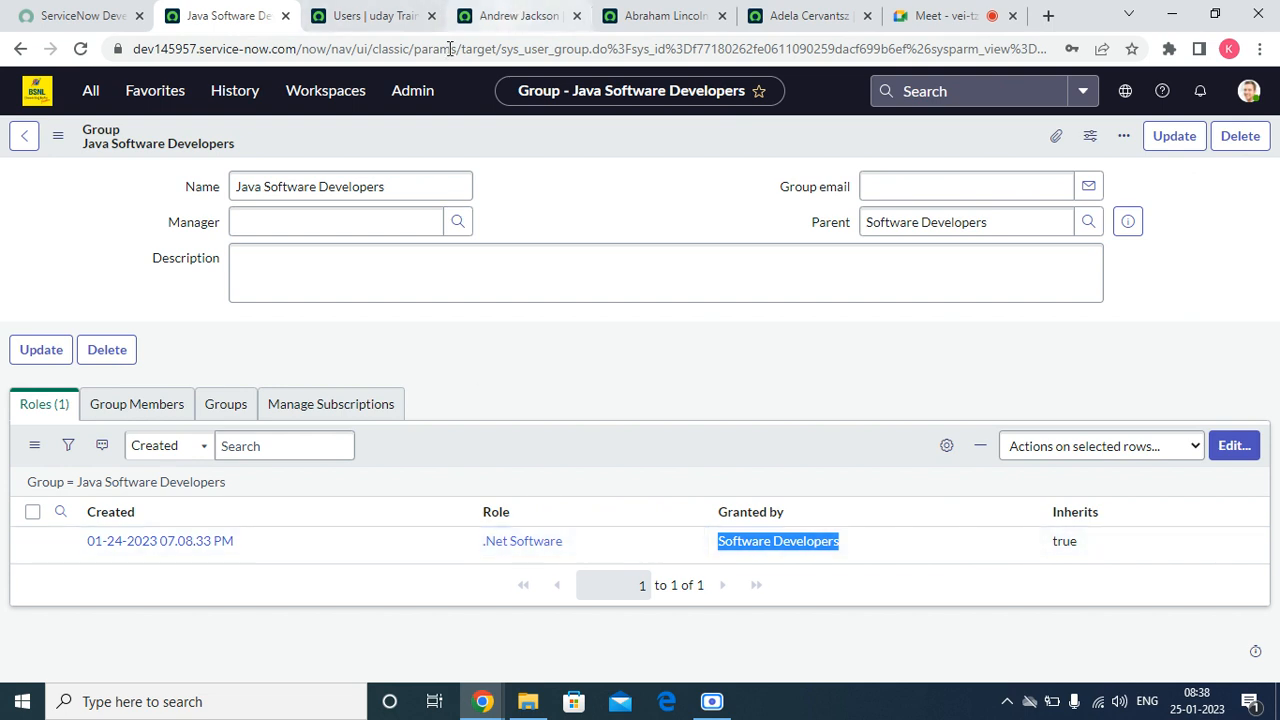
# Step: Add one user from the collection to the Java Software Developers group's members and save the list
pyautogui.click(96, 415)
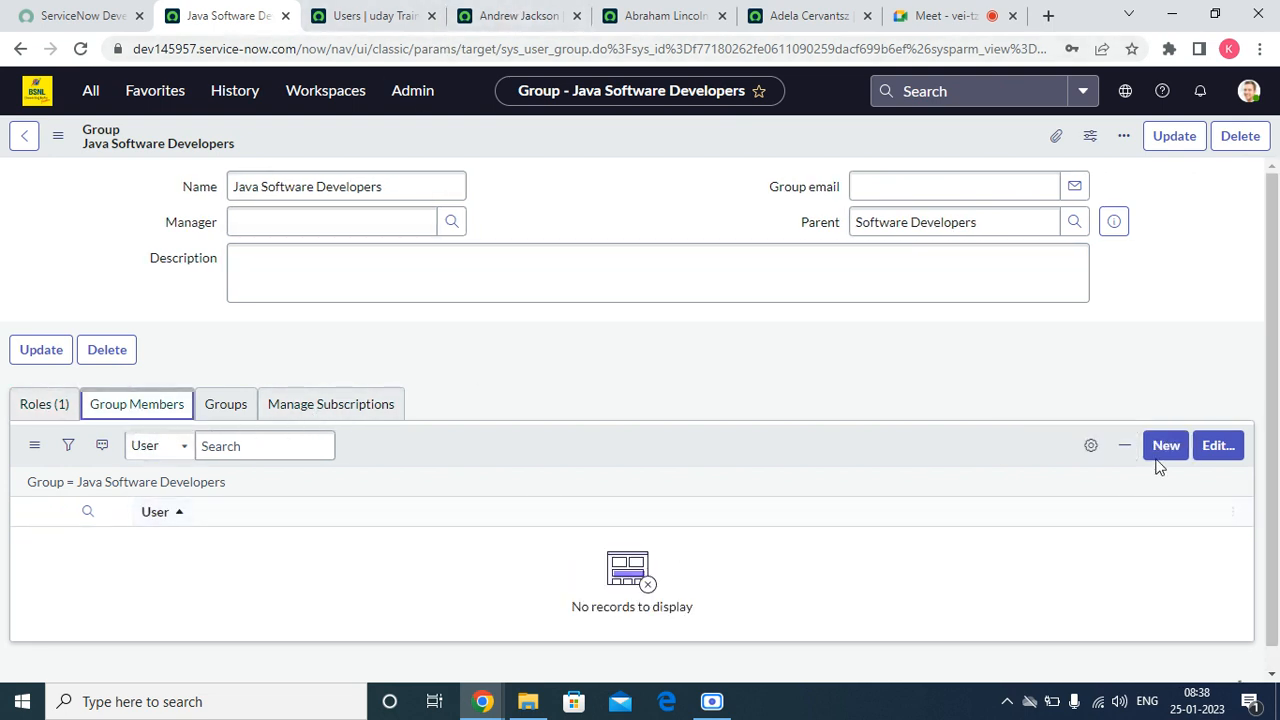
pyautogui.click(1203, 452)
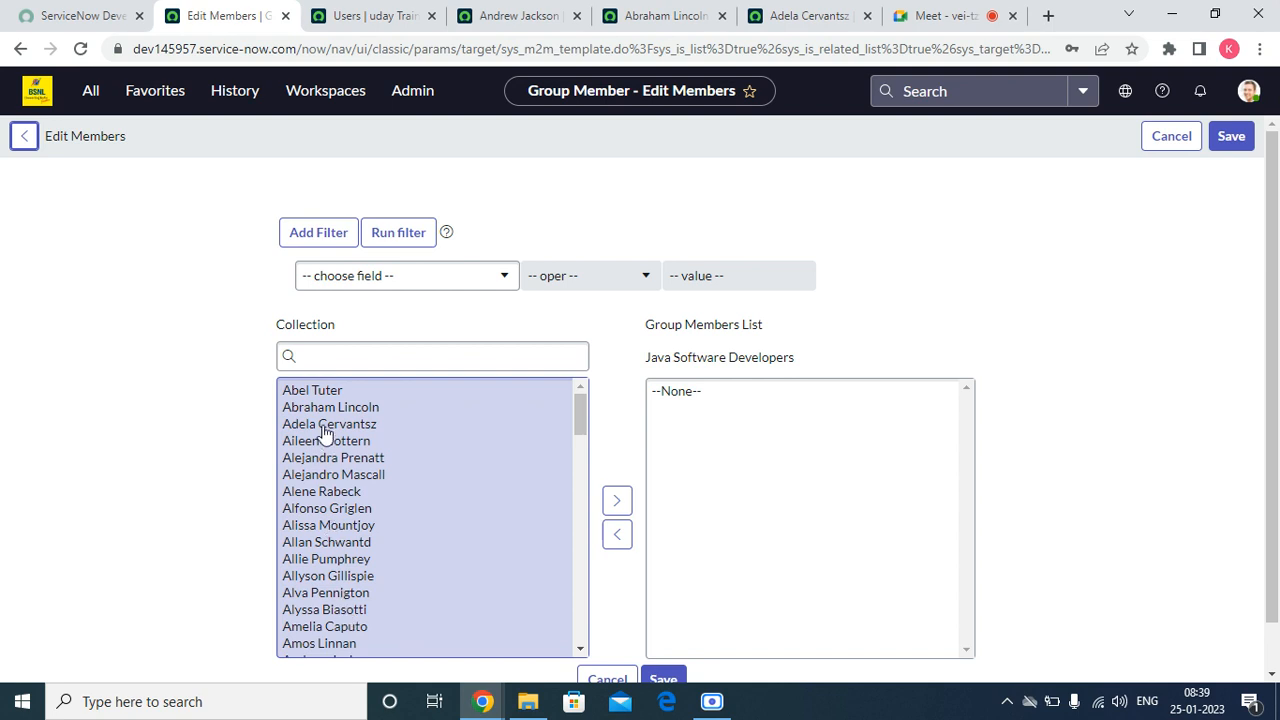
pyautogui.scroll(-10, 350, 548)
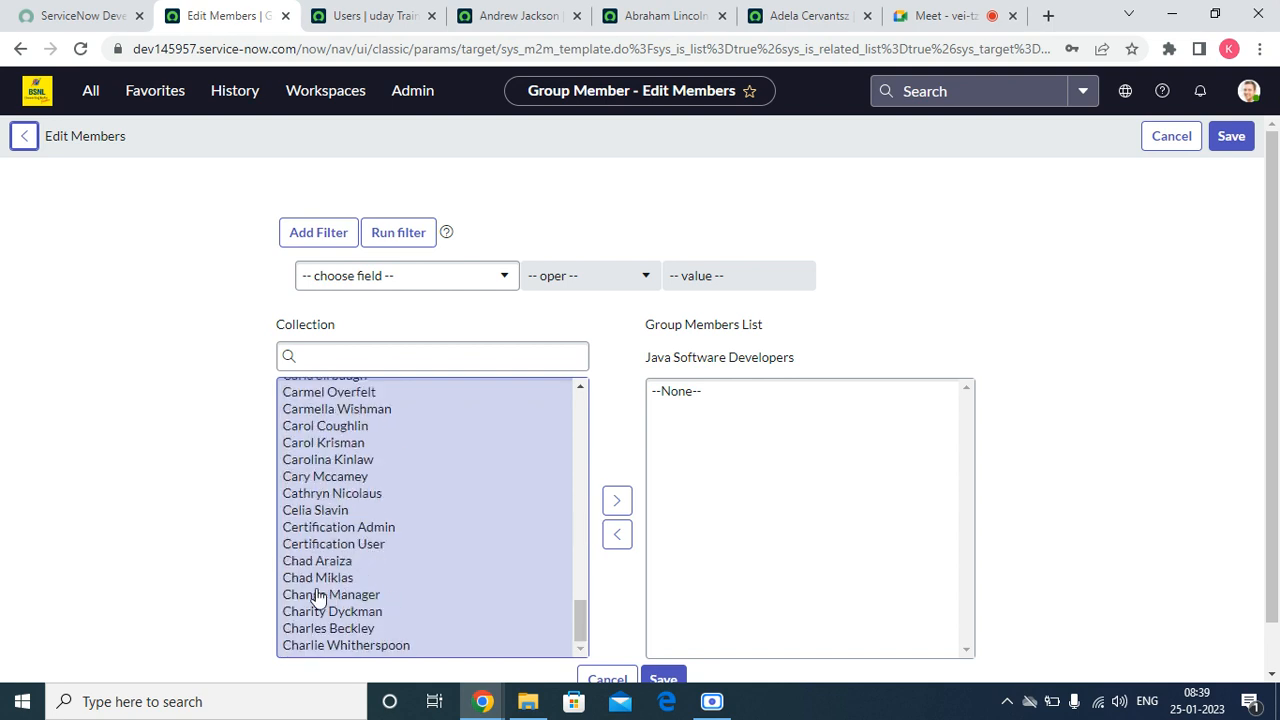
pyautogui.click(327, 460)
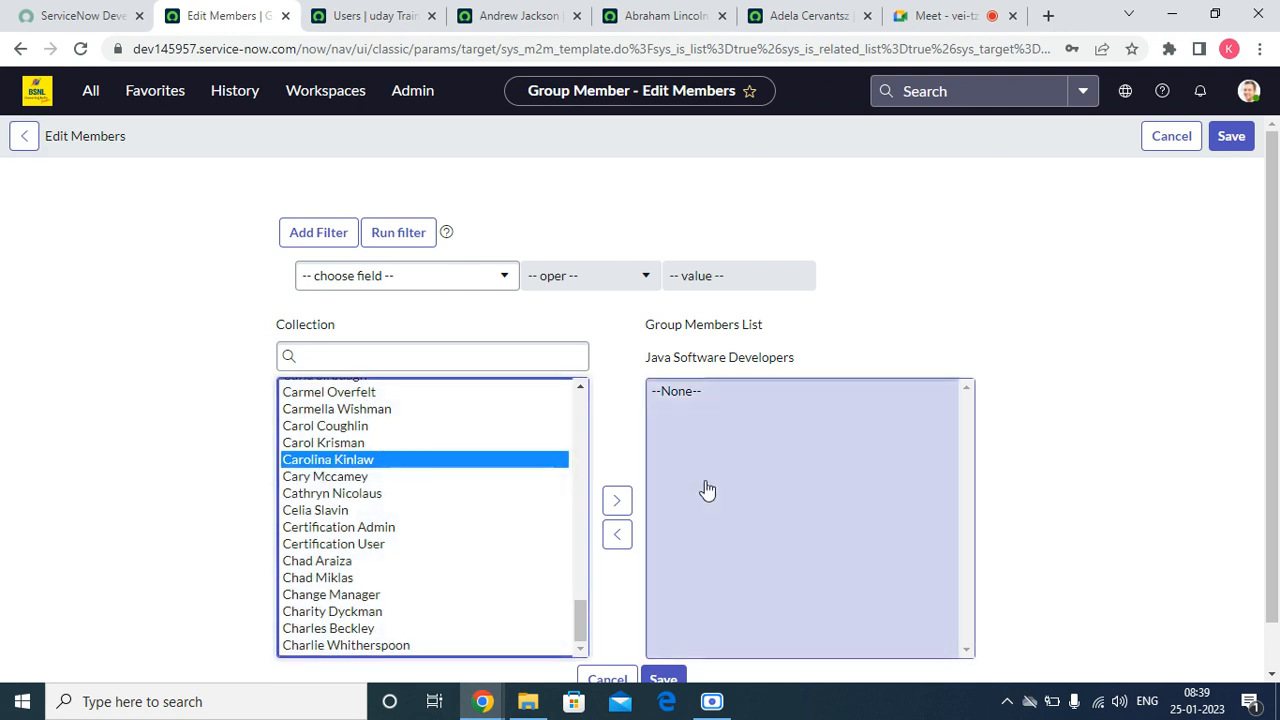
pyautogui.click(620, 510)
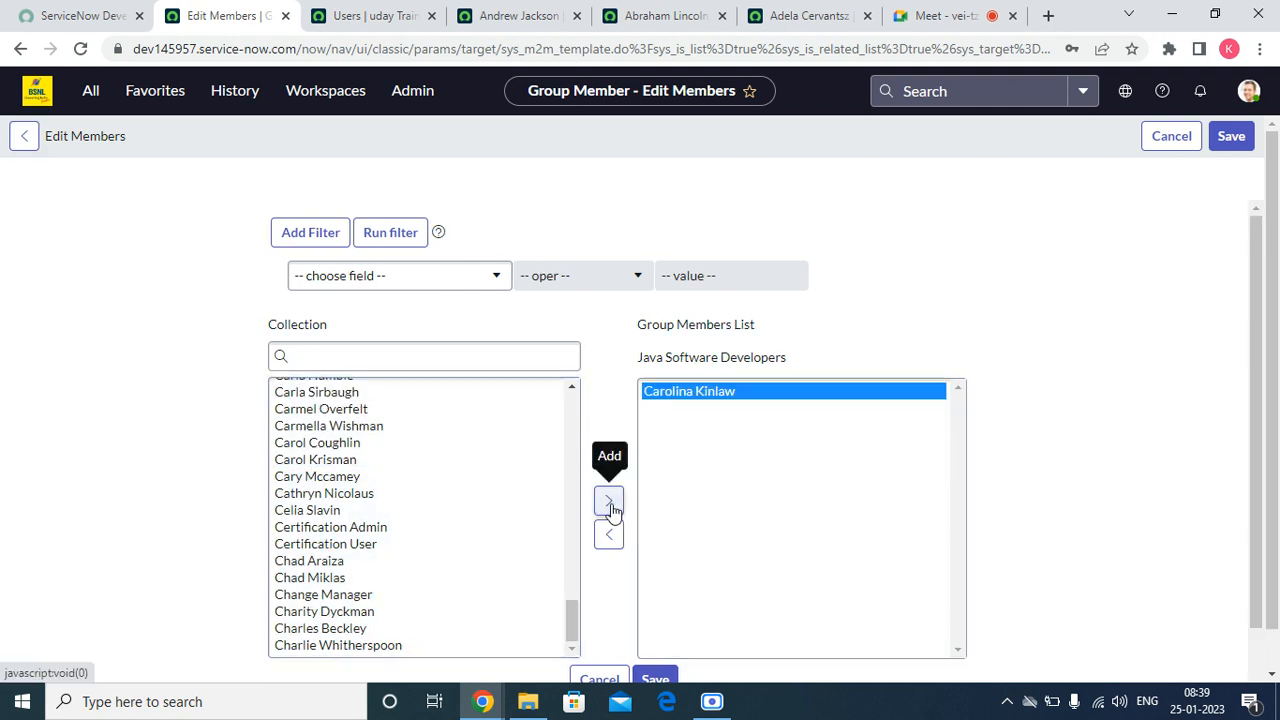
pyautogui.scroll(-1, 808, 436)
pyautogui.click(674, 576)
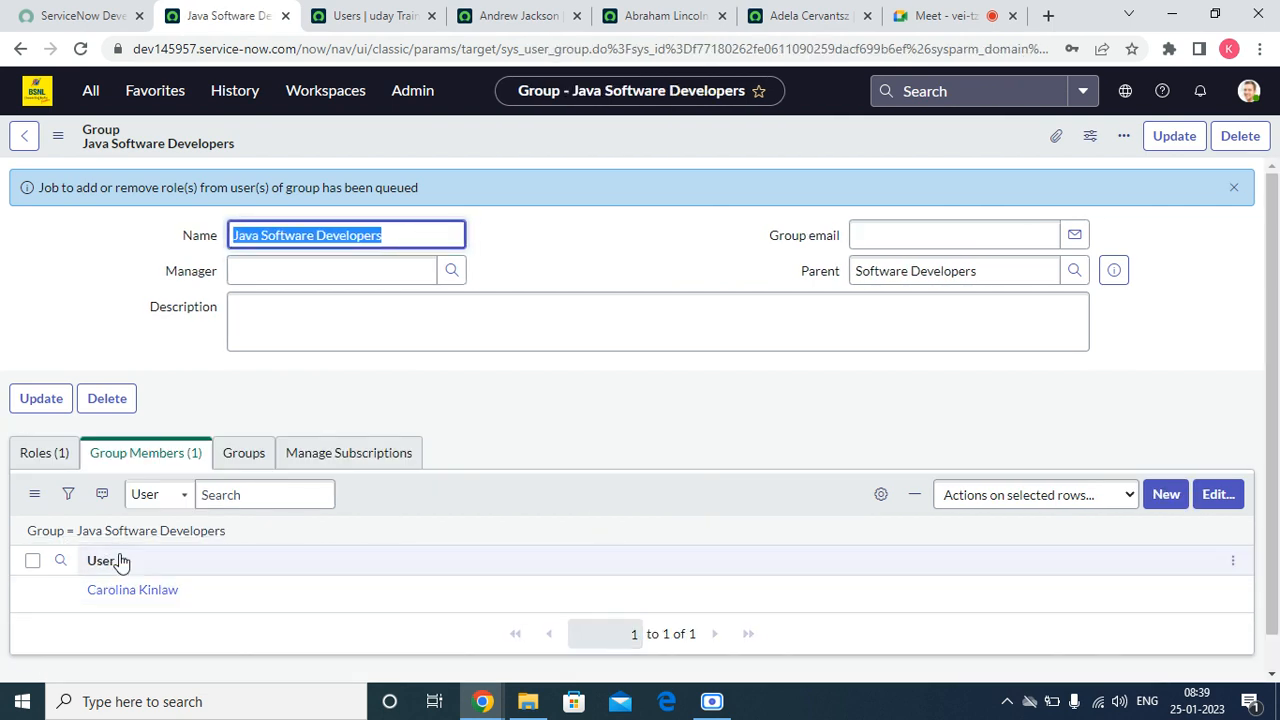
# Step: Open the new group member's user record and review the inherited roles in its Roles list
pyautogui.click(118, 590)
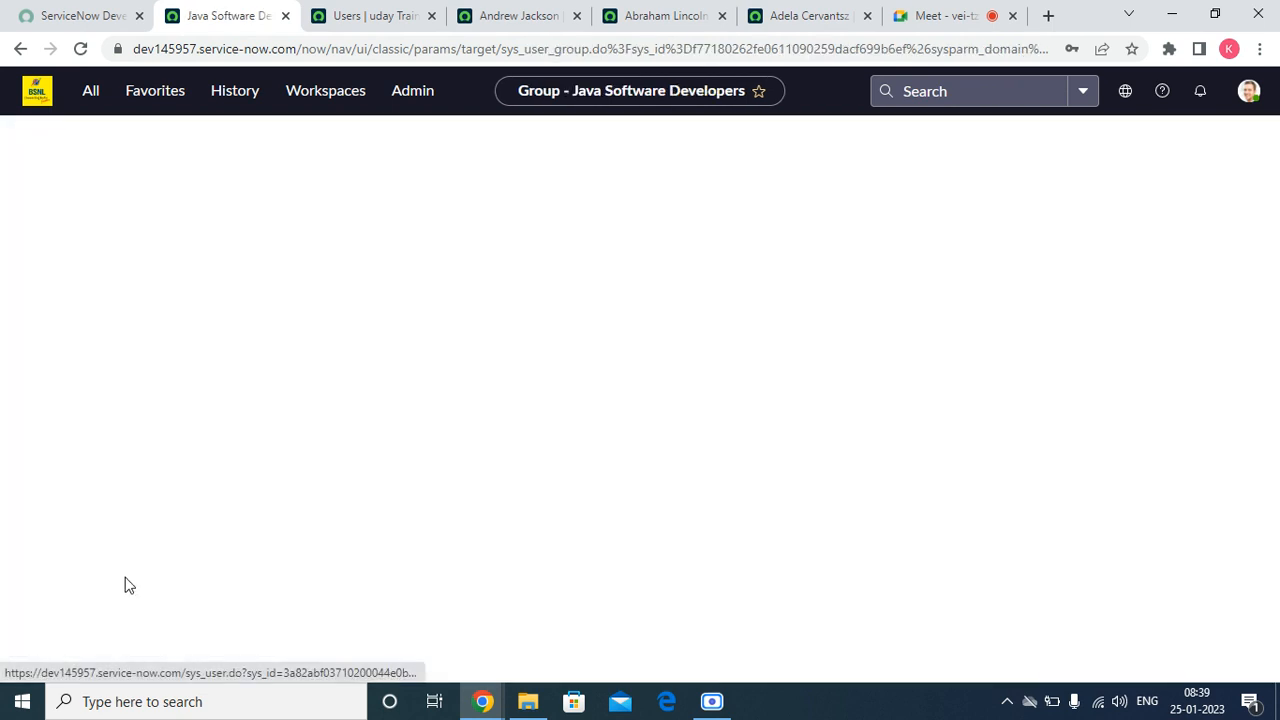
pyautogui.scroll(-3, 323, 330)
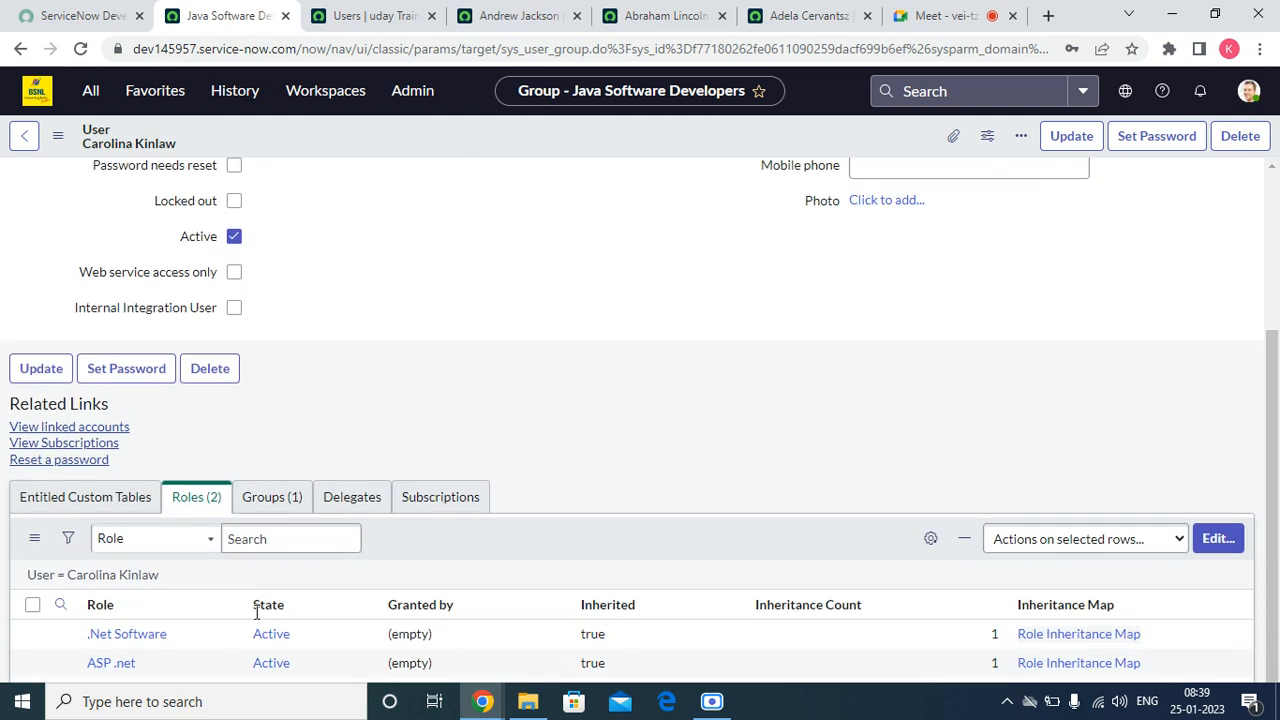
pyautogui.scroll(-1, 265, 600)
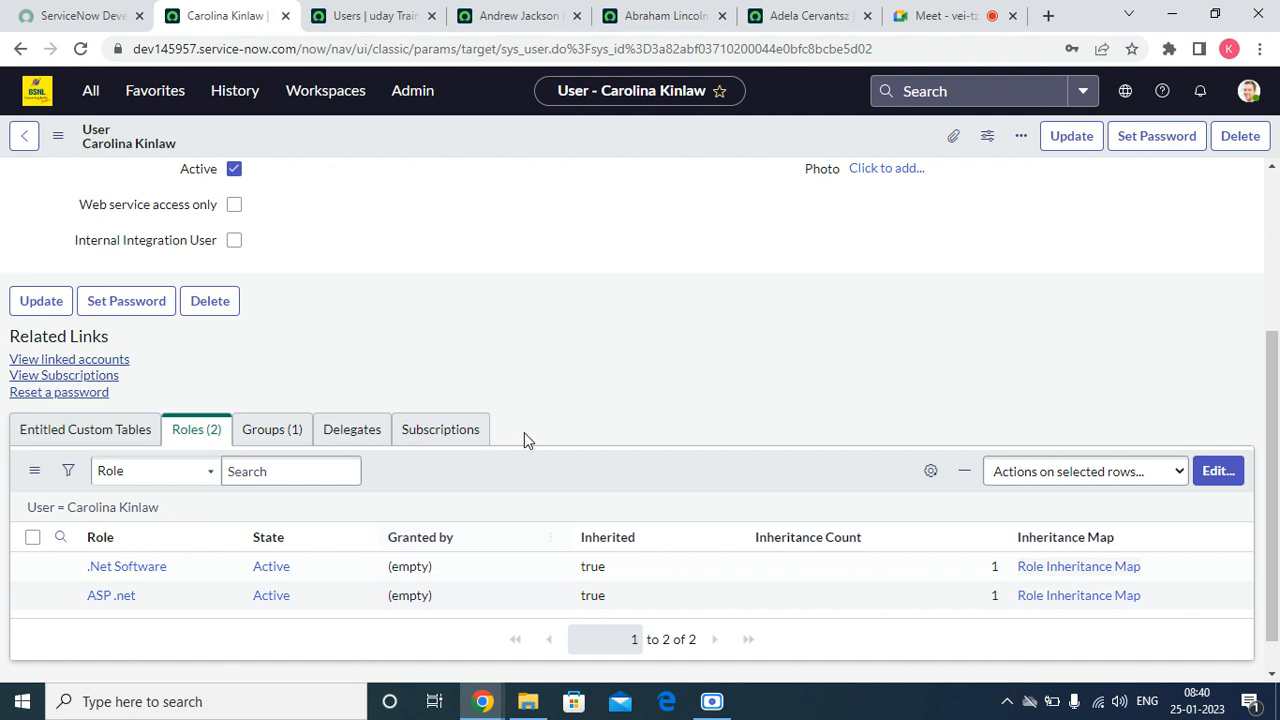
pyautogui.scroll(3, 325, 420)
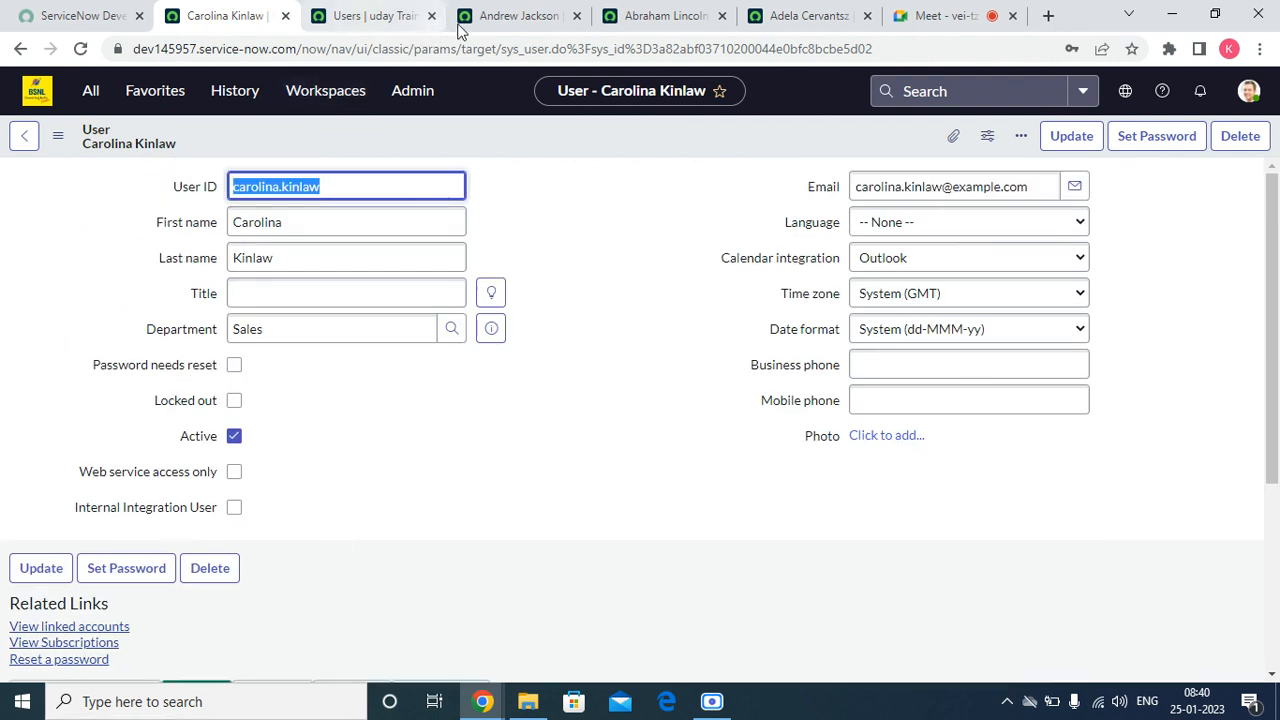
pyautogui.click(386, 10)
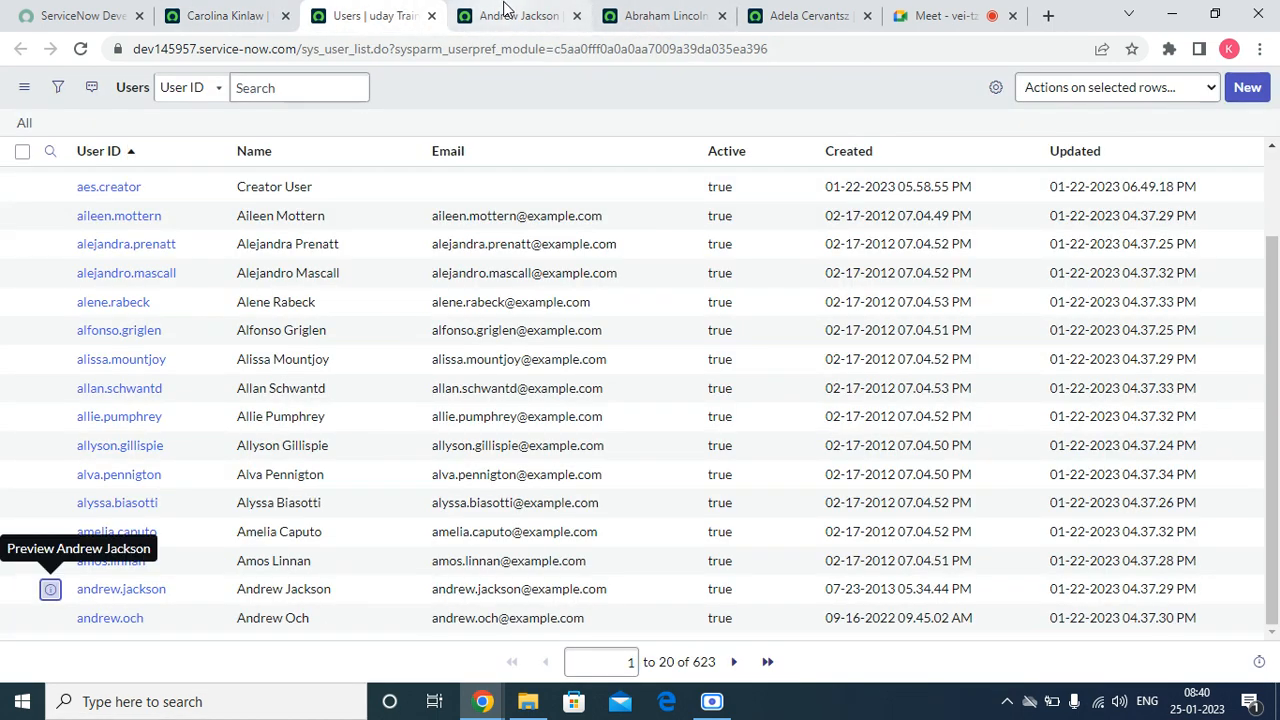
pyautogui.click(225, 15)
pyautogui.scroll(-3, 537, 463)
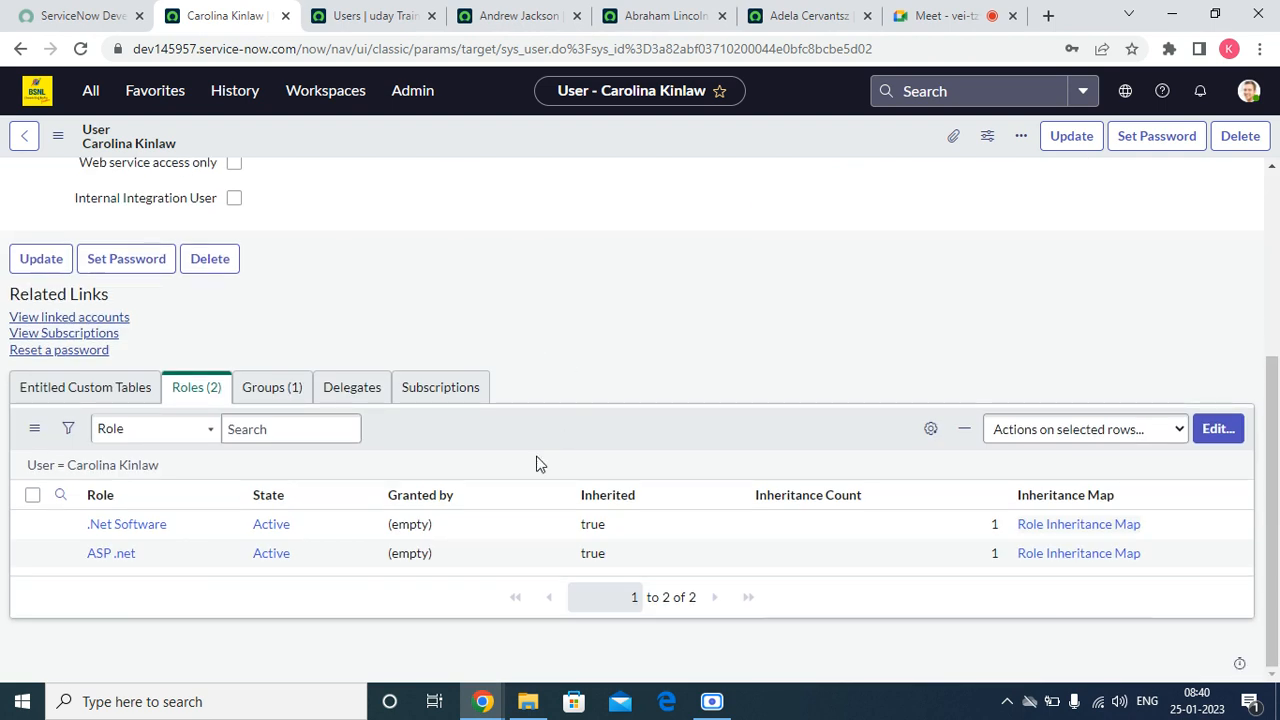
# Step: Open the Java Software Developers group from the member's Groups list and preview its parent group
pyautogui.click(250, 415)
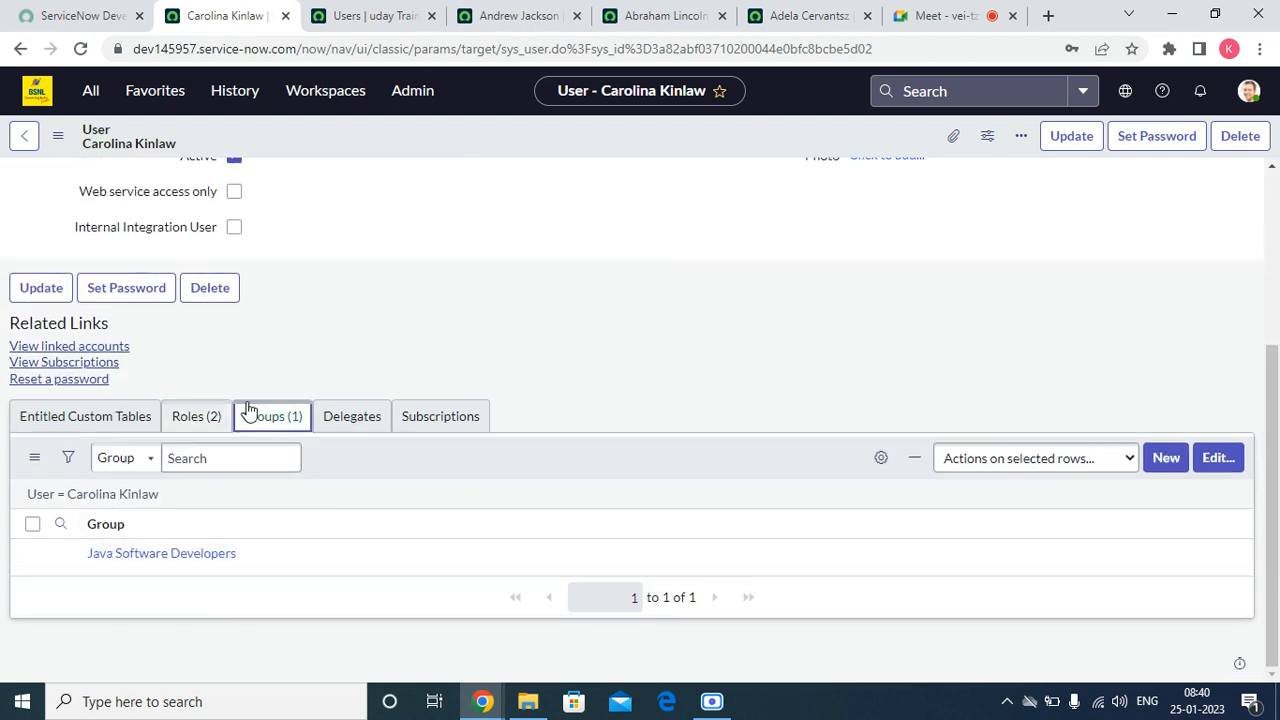
pyautogui.click(145, 556)
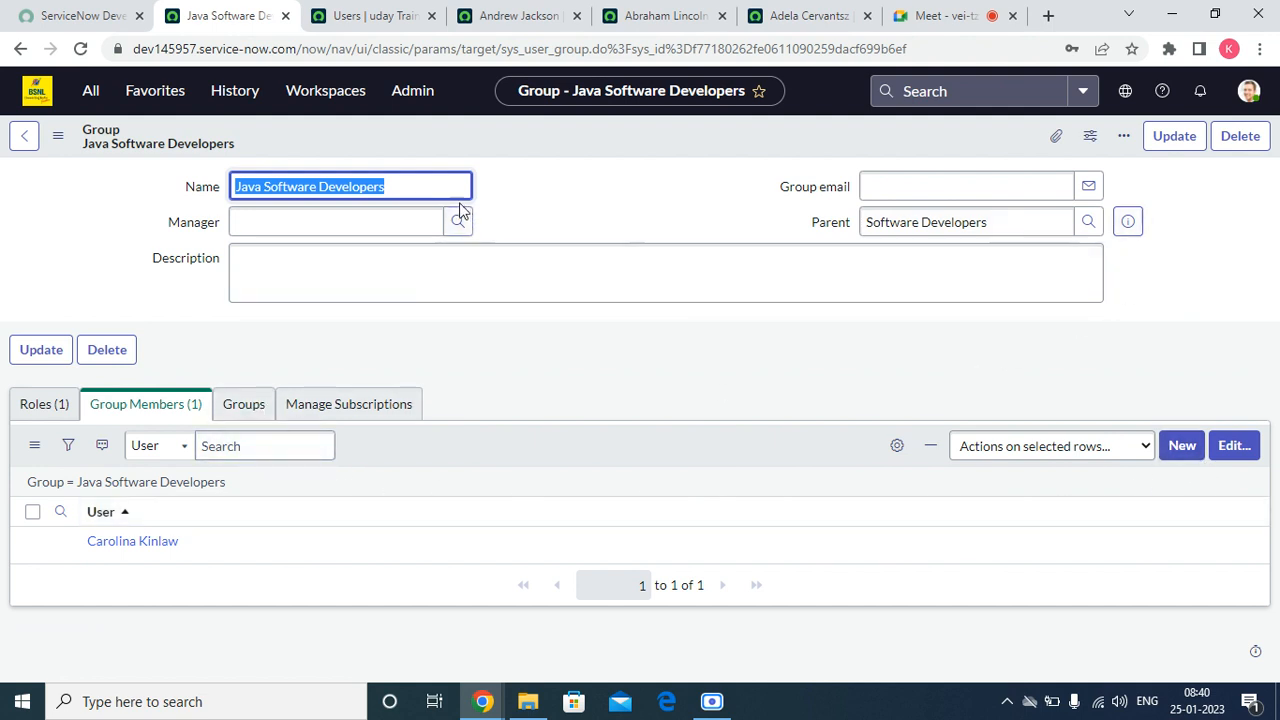
pyautogui.click(1136, 226)
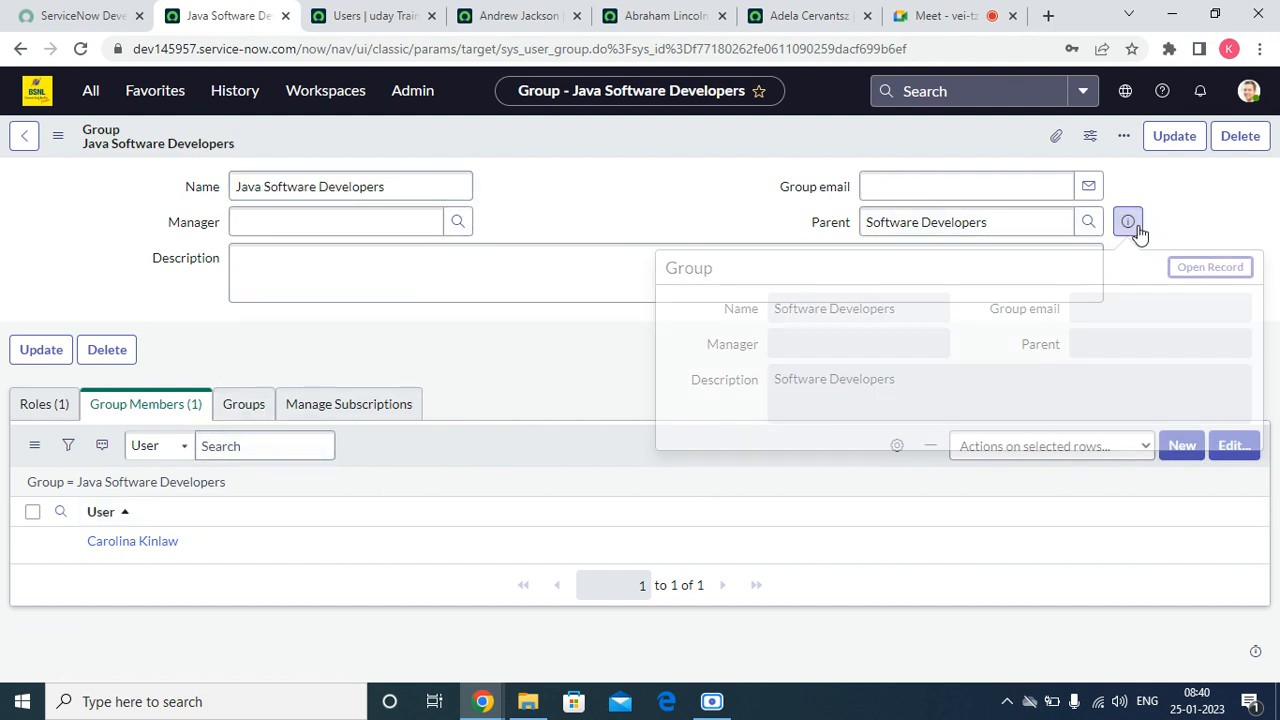
pyautogui.click(649, 180)
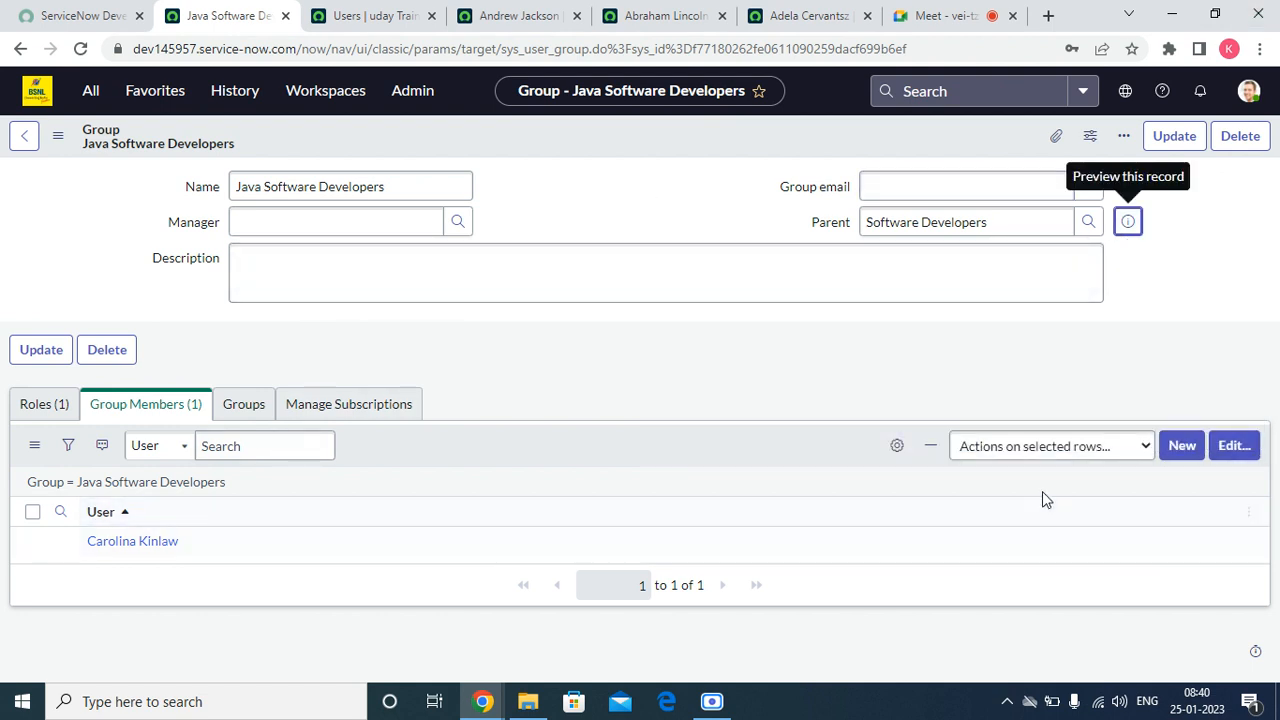
# Step: Create and save a child group named Core Java Developers under Java Software Developers, and show its Roles list
pyautogui.click(230, 404)
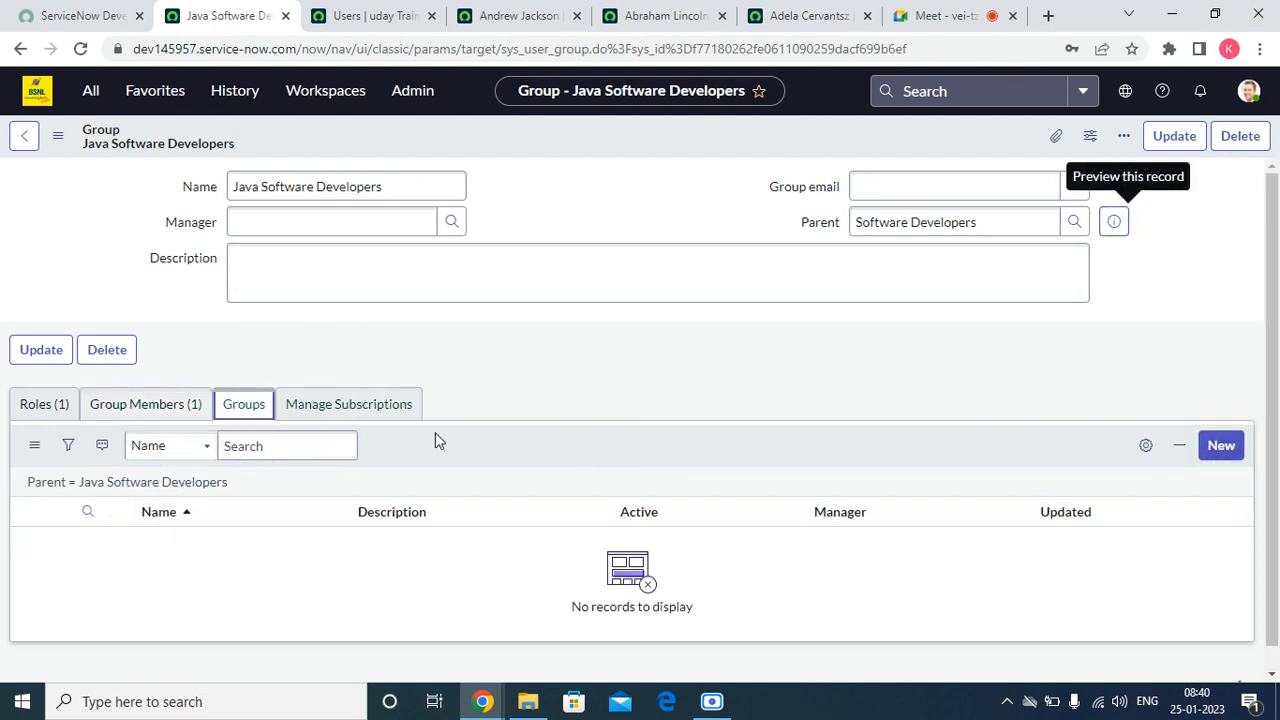
pyautogui.click(1220, 445)
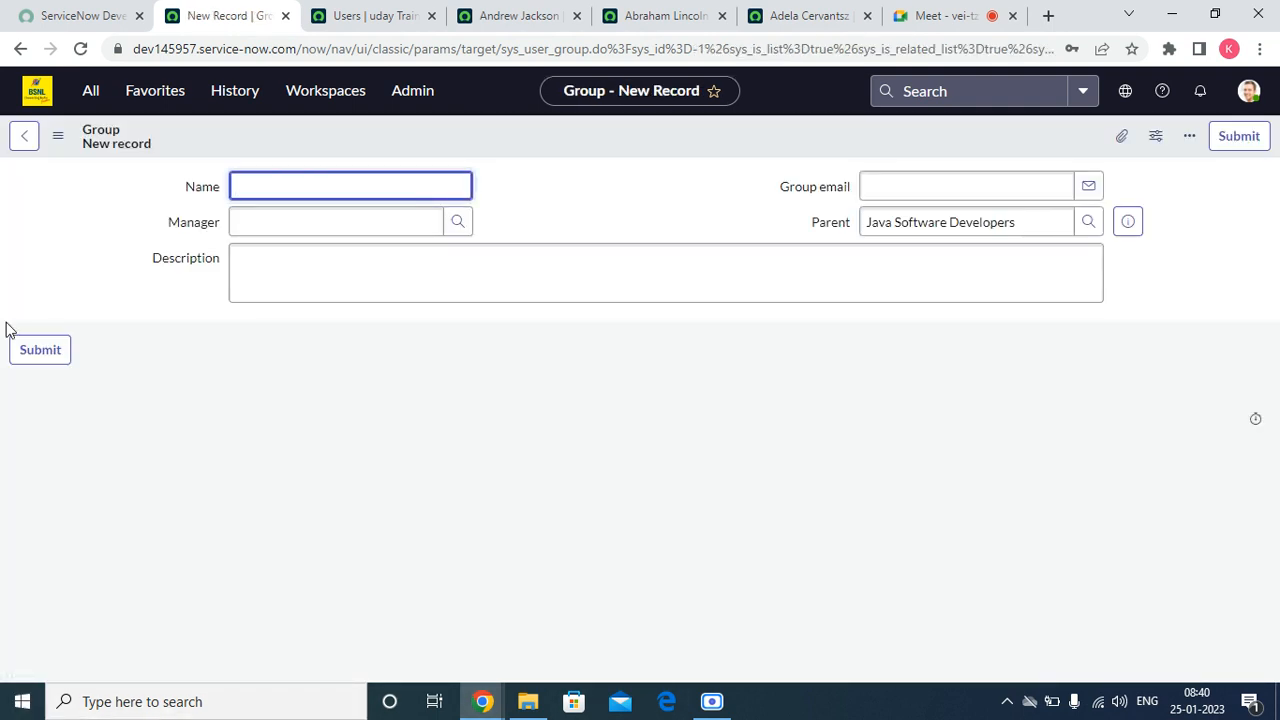
pyautogui.write('ore Java')
pyautogui.press('BackSpace')
pyautogui.press('BackSpace')
pyautogui.press('BackSpace')
pyautogui.press('BackSpace')
pyautogui.press('BackSpace')
pyautogui.press('BackSpace')
pyautogui.press('BackSpace')
pyautogui.press('BackSpace')
pyautogui.write('Core Java Developers')
pyautogui.rightClick(615, 134)
pyautogui.click(640, 137)
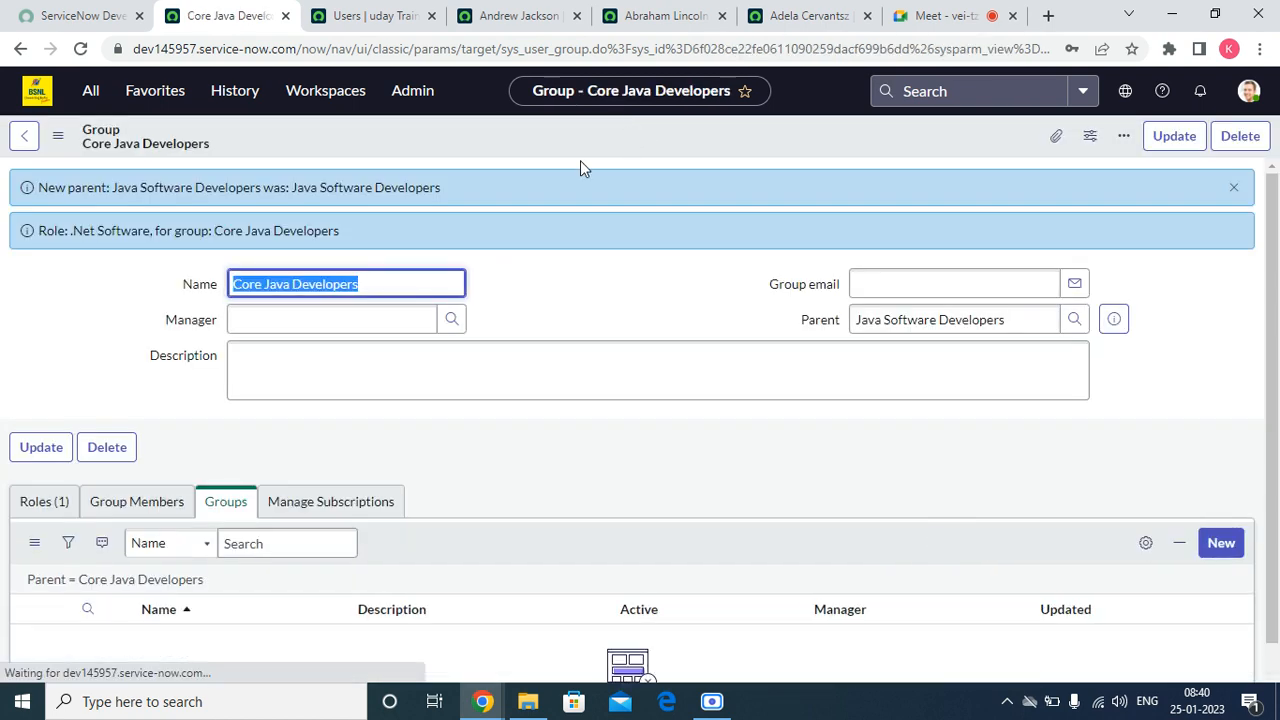
pyautogui.click(1233, 188)
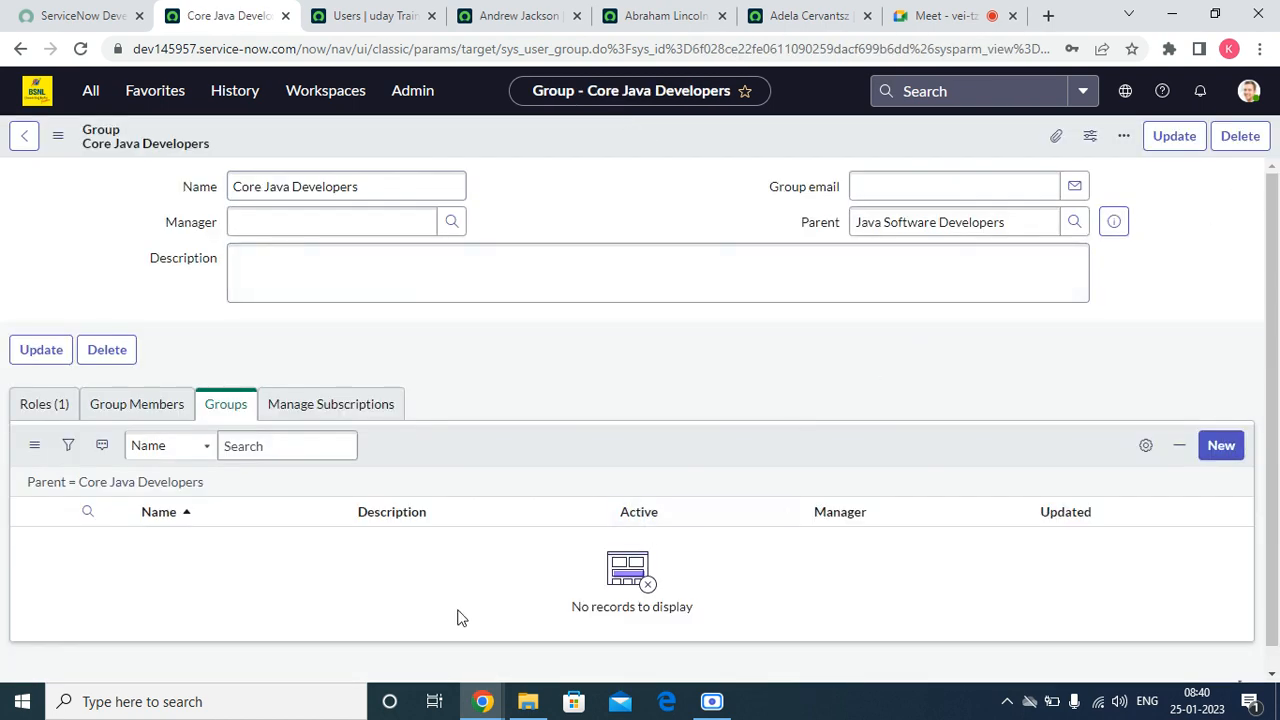
pyautogui.click(40, 410)
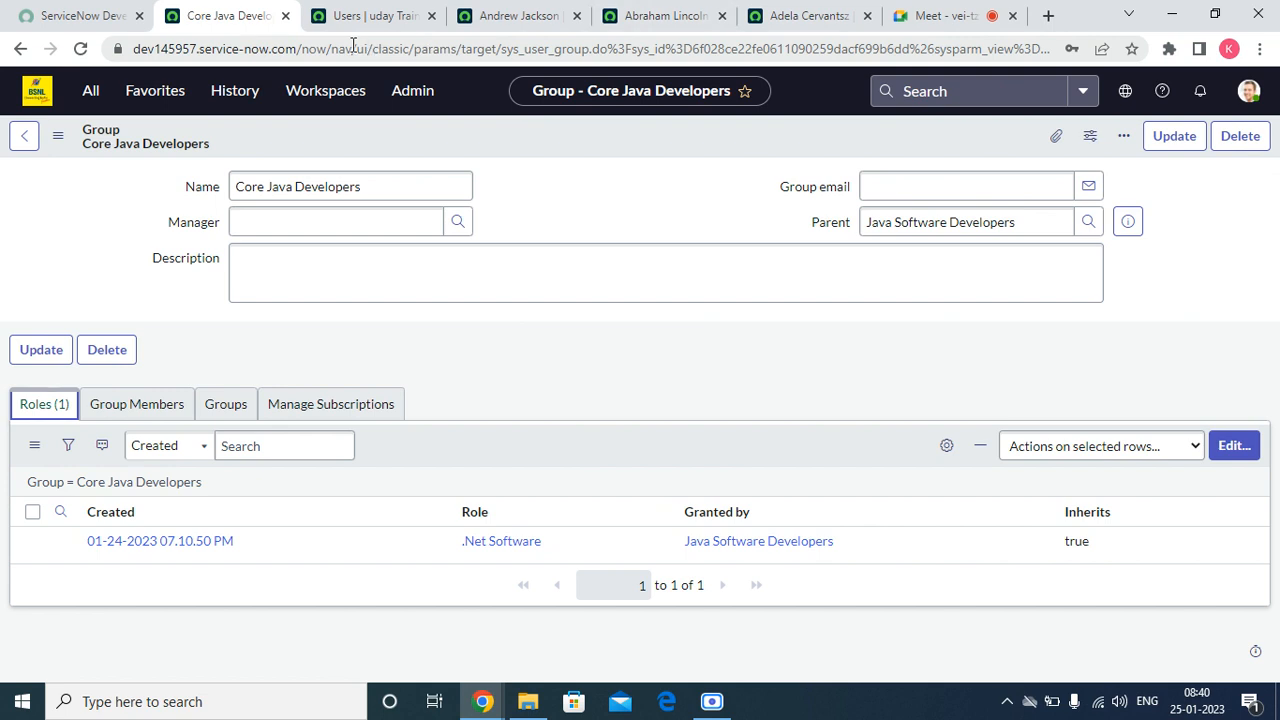
# Step: Open the favorite System Security - Groups list in a new browser tab and sort it by Updated, newest first
pyautogui.click(141, 95)
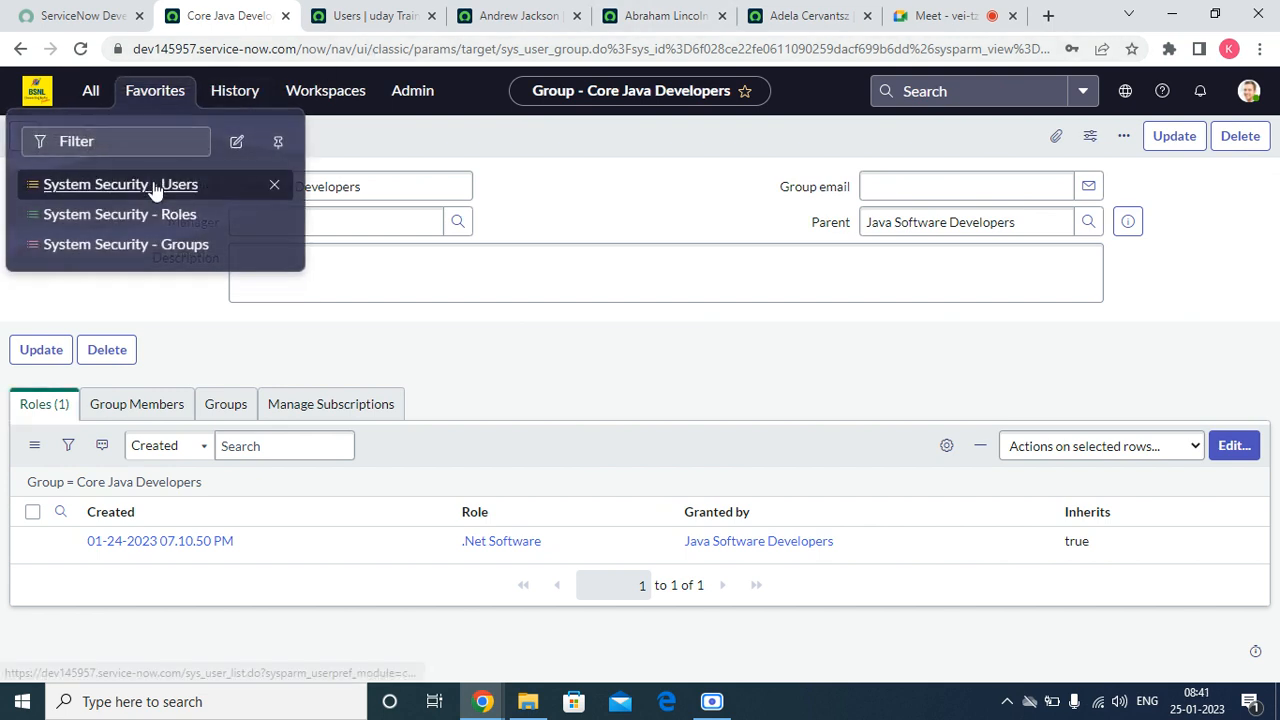
pyautogui.rightClick(118, 250)
pyautogui.click(178, 263)
pyautogui.click(322, 15)
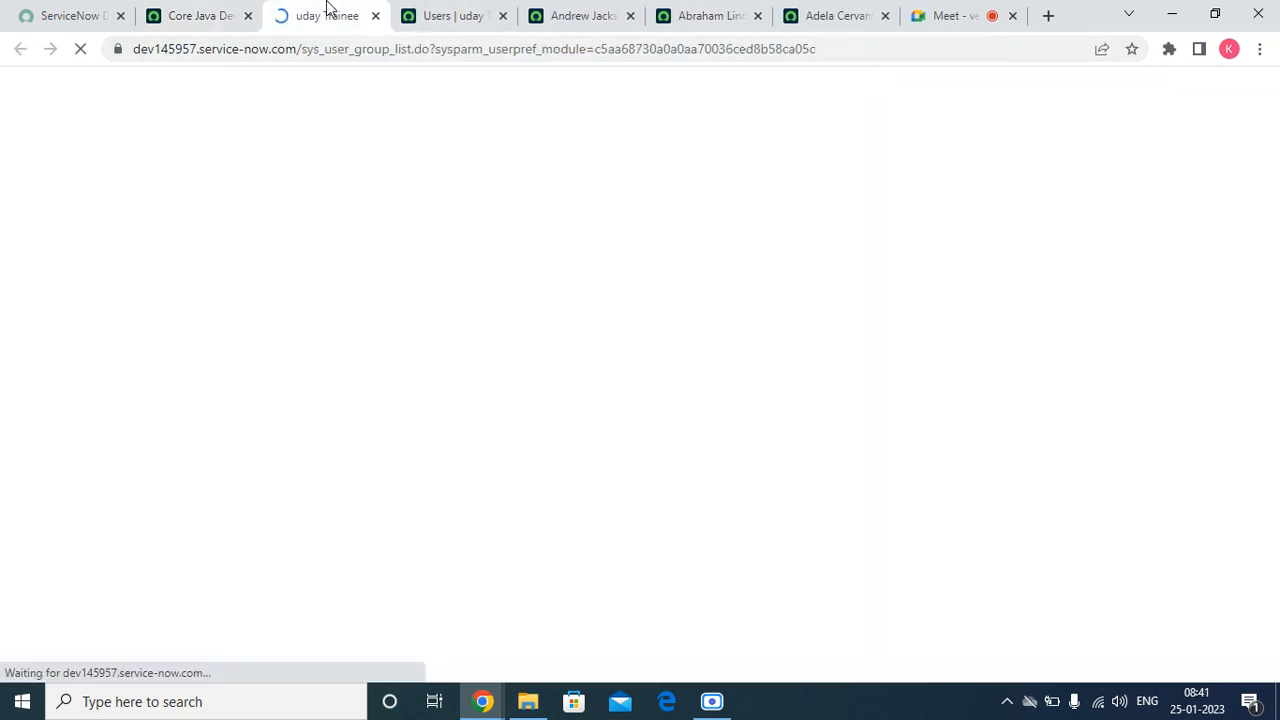
pyautogui.moveTo(1086, 151); pyautogui.dragTo(1120, 185)
pyautogui.click(1110, 151)
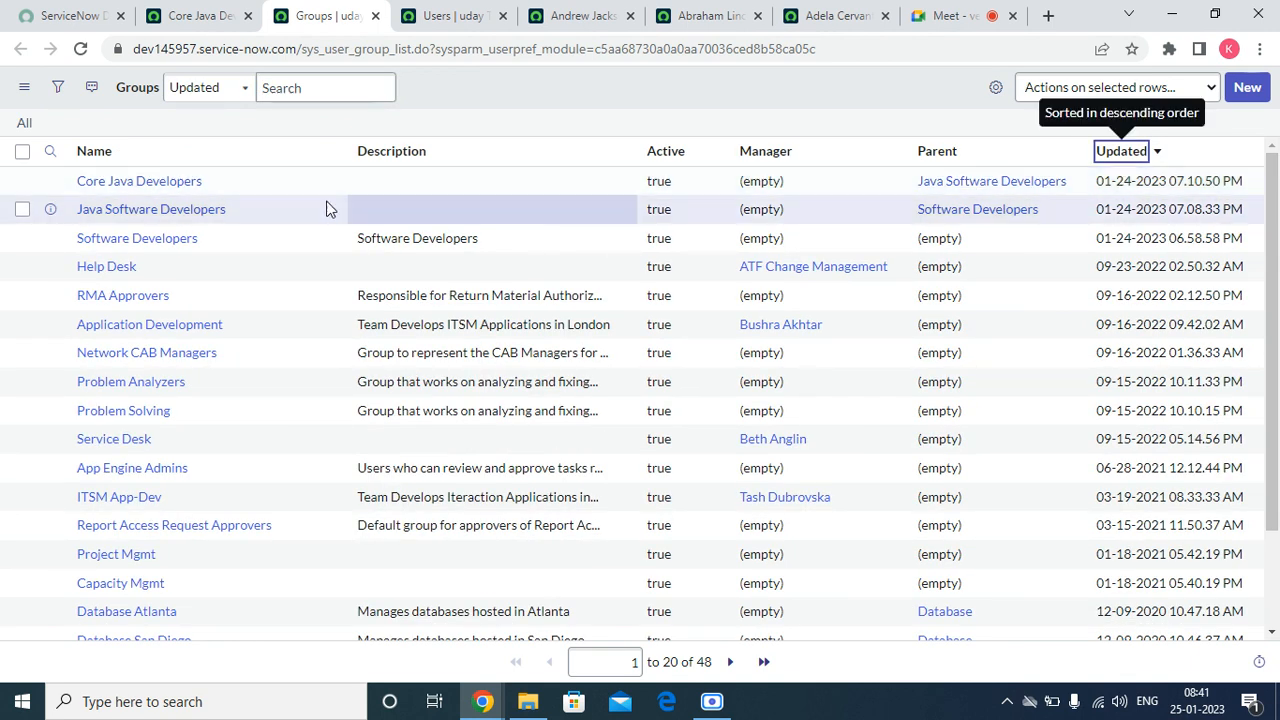
# Step: Open the Software Developers group, remove the .Net Software role from its Roles List, and save
pyautogui.click(138, 240)
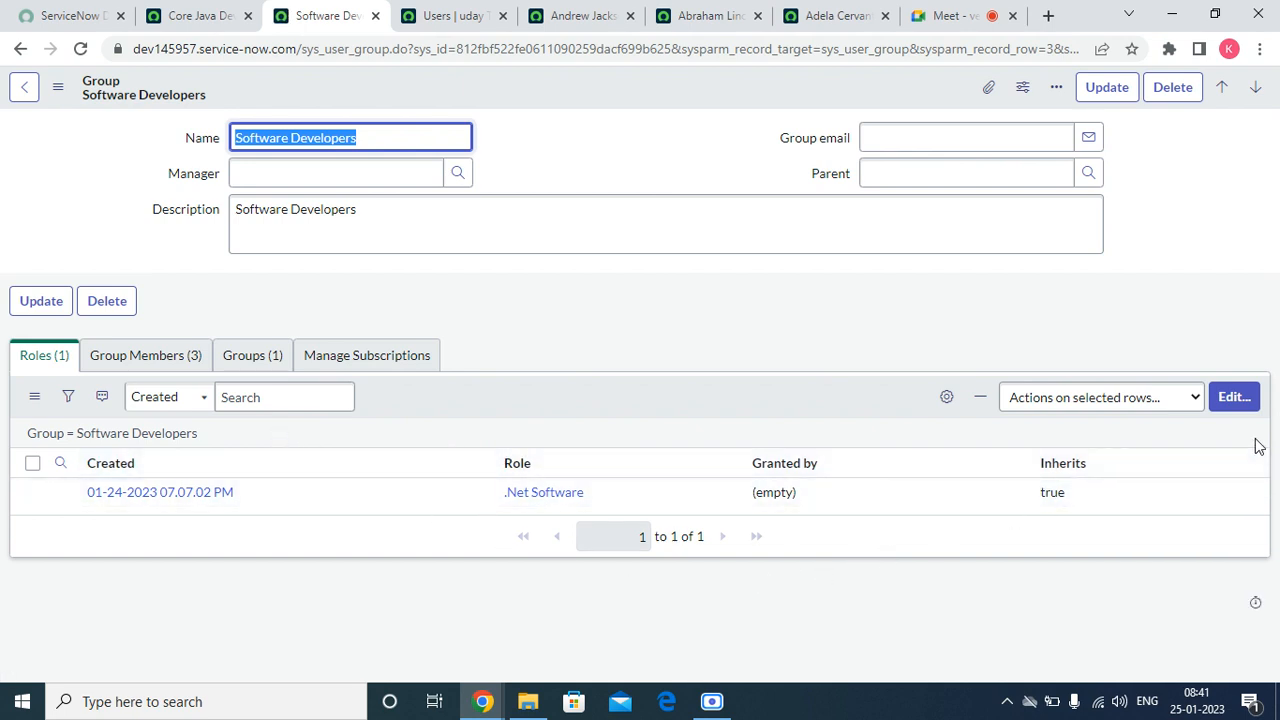
pyautogui.click(1234, 397)
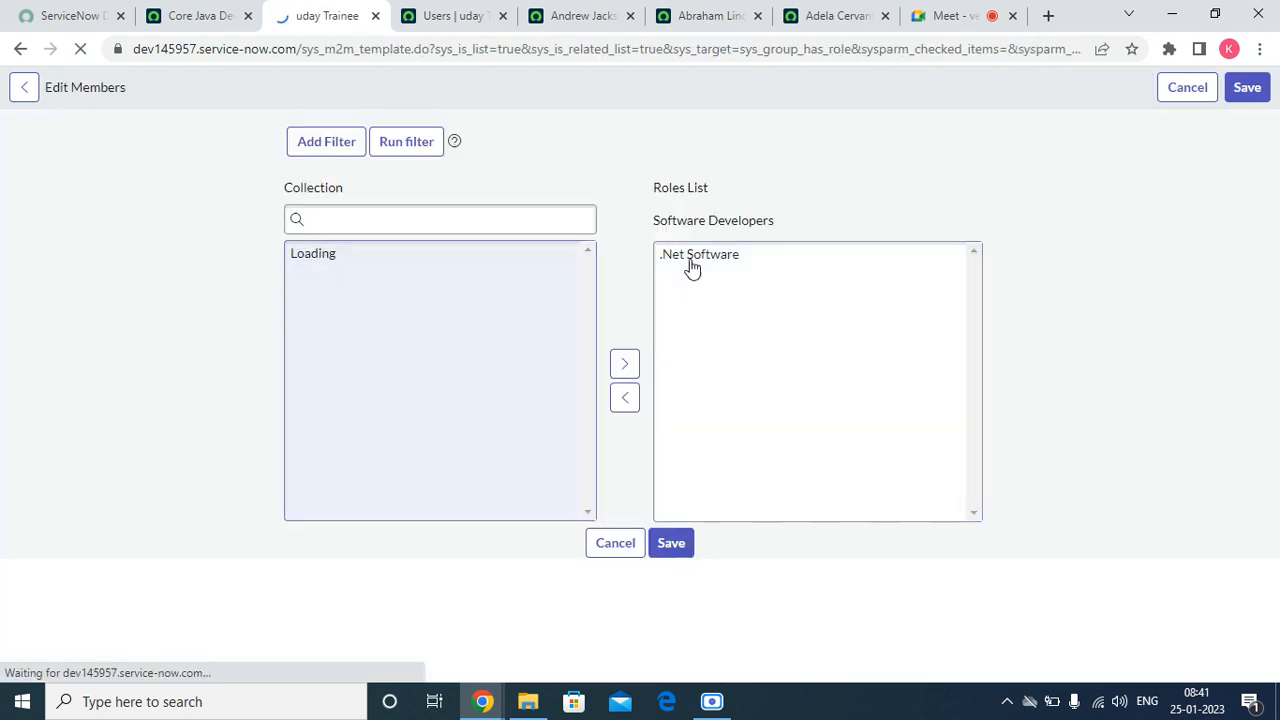
pyautogui.click(721, 256)
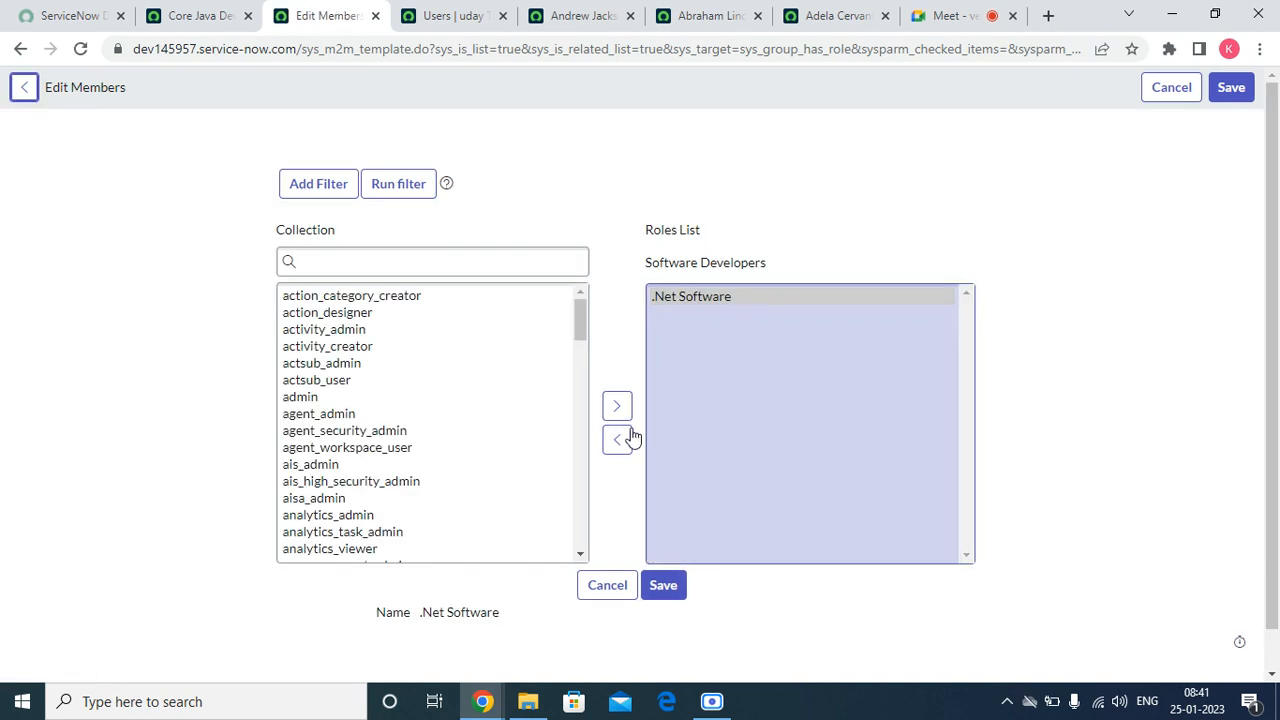
pyautogui.click(614, 448)
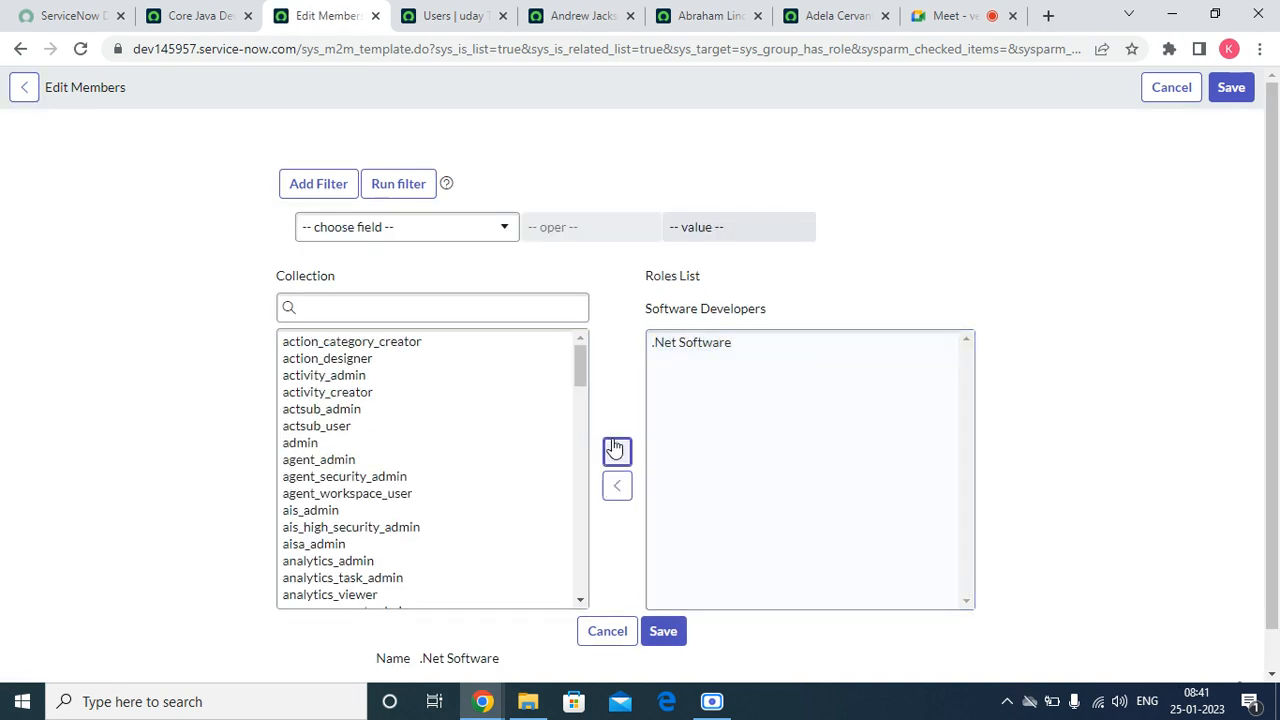
pyautogui.click(702, 343)
pyautogui.click(617, 486)
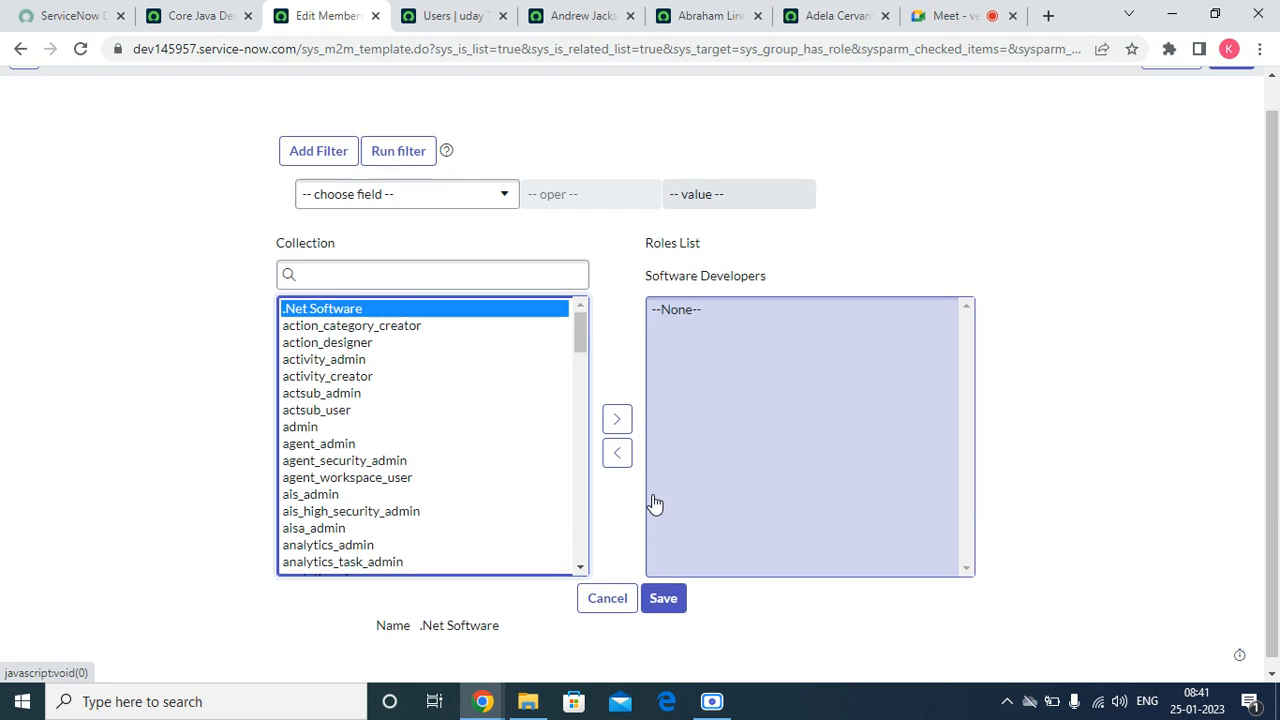
pyautogui.click(657, 590)
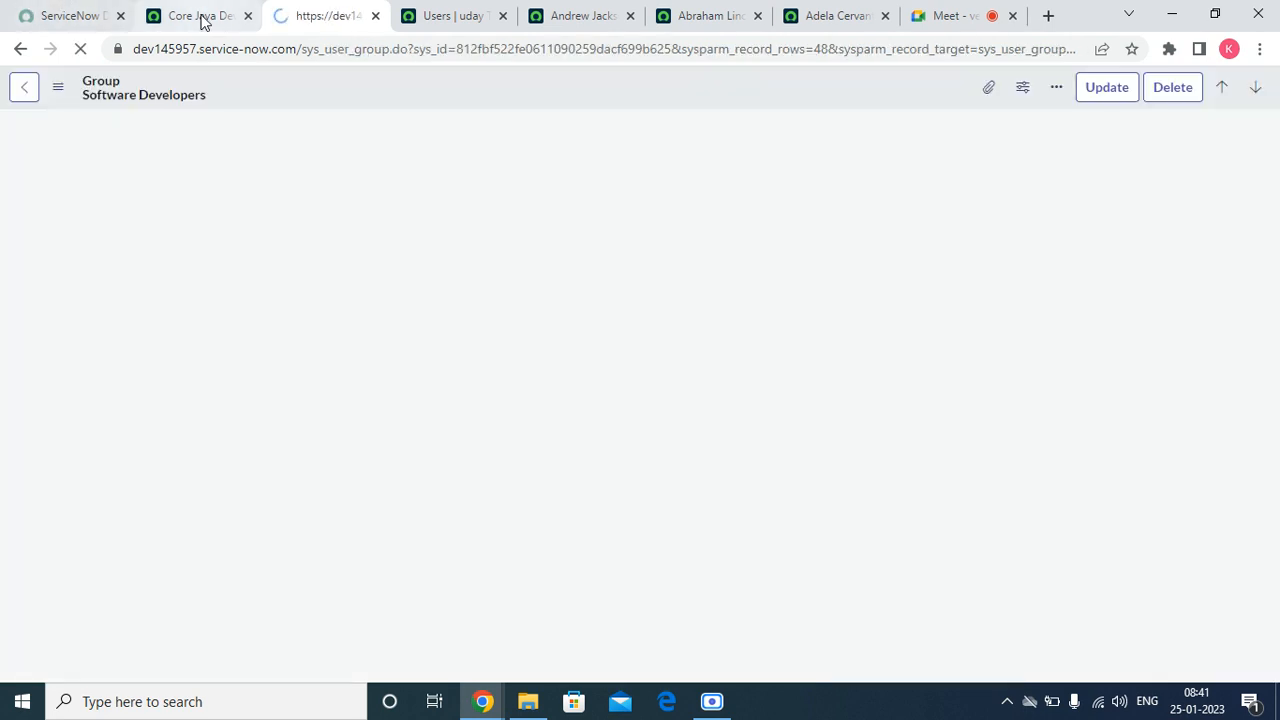
# Step: From the Core Java Developers record, open the favorite System Security - Groups list in a new browser tab
pyautogui.click(200, 17)
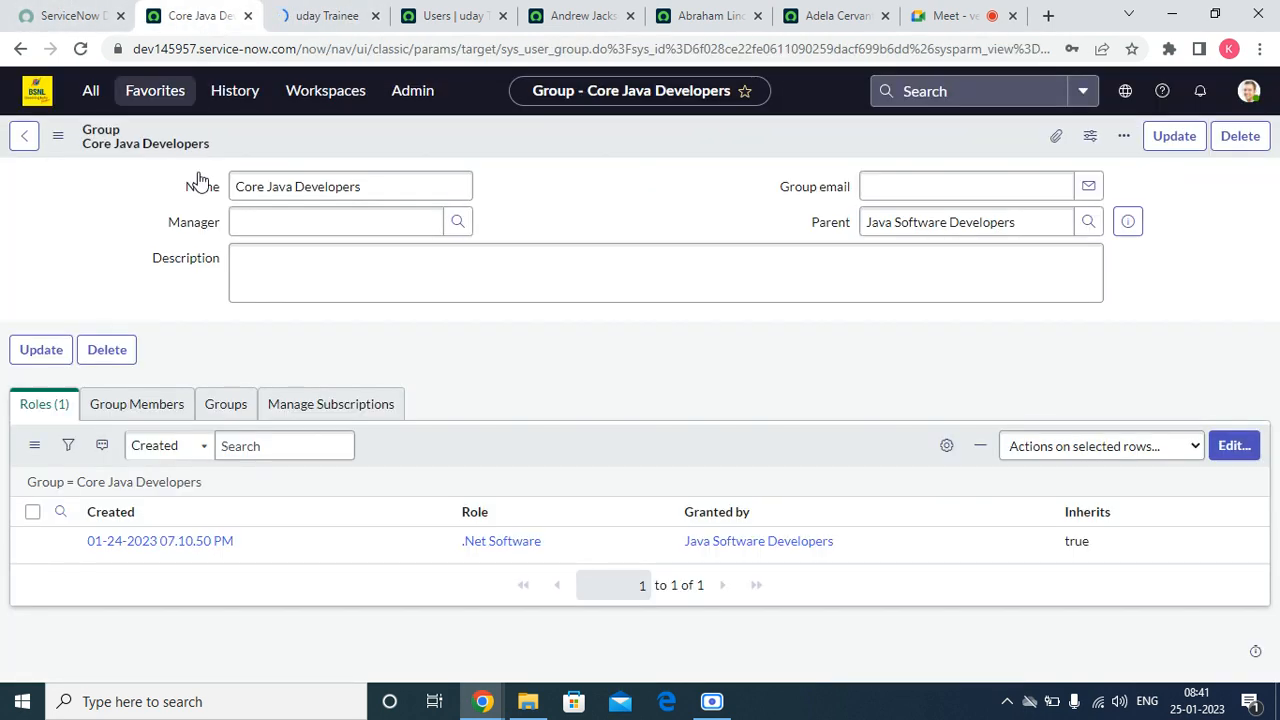
pyautogui.click(148, 92)
pyautogui.rightClick(130, 246)
pyautogui.click(155, 254)
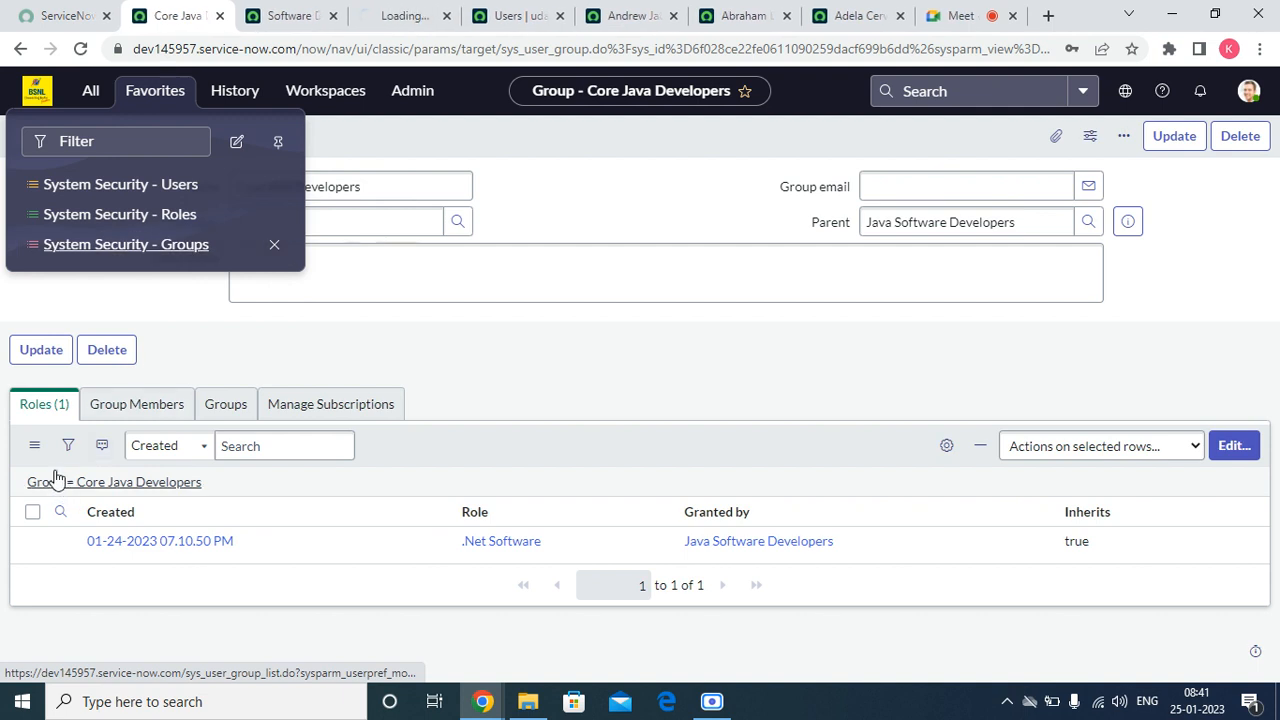
# Step: Refresh the Roles lists of the Core Java Developers and Software Developers groups
pyautogui.click(36, 446)
pyautogui.click(82, 481)
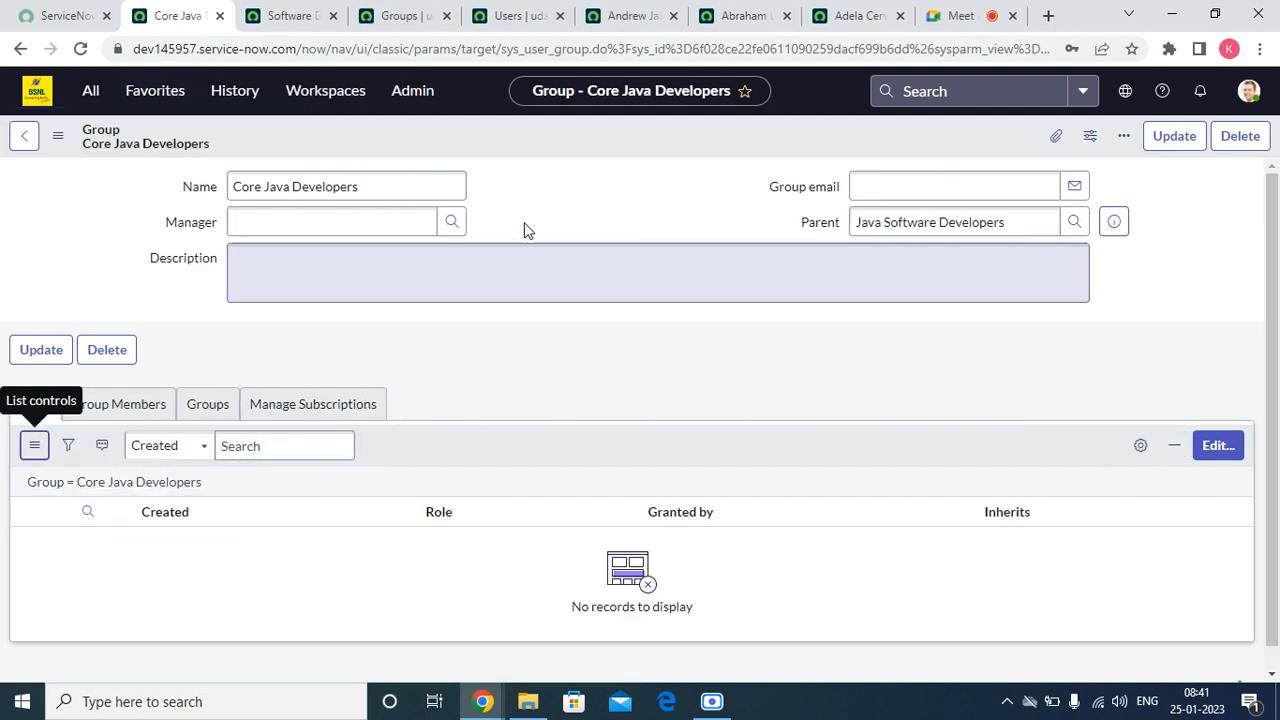
pyautogui.click(284, 15)
pyautogui.click(34, 446)
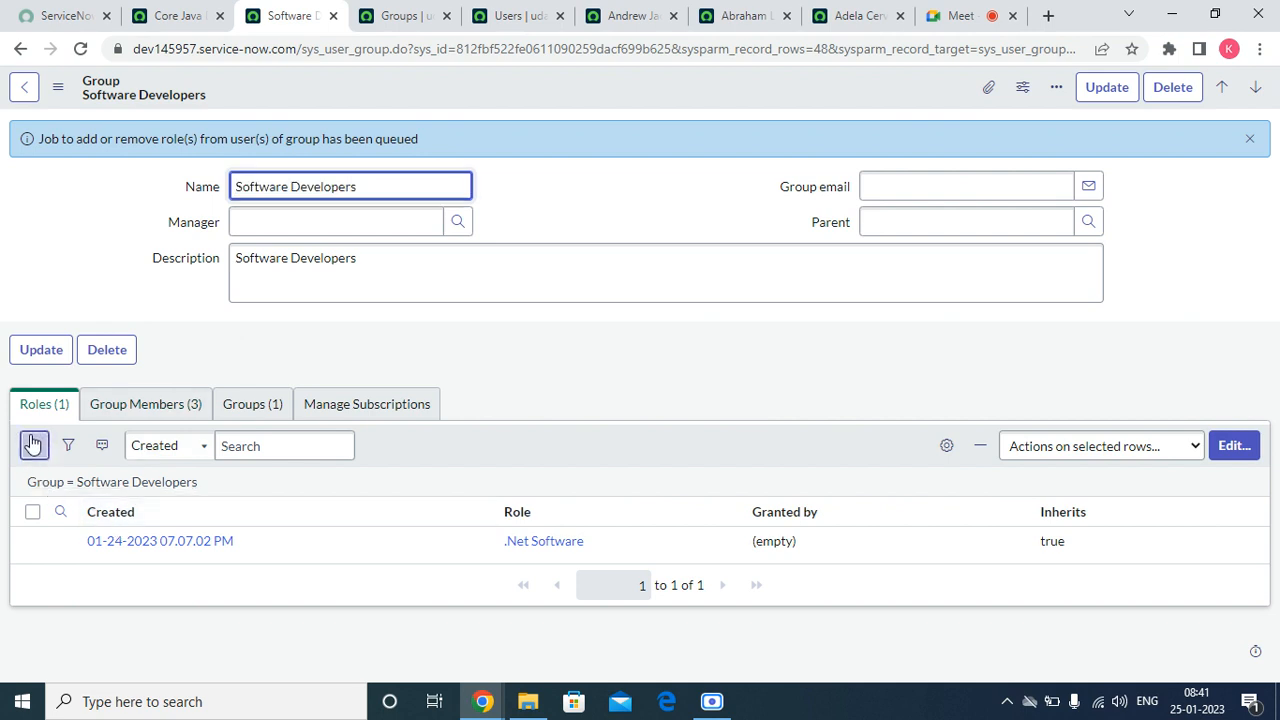
pyautogui.click(66, 465)
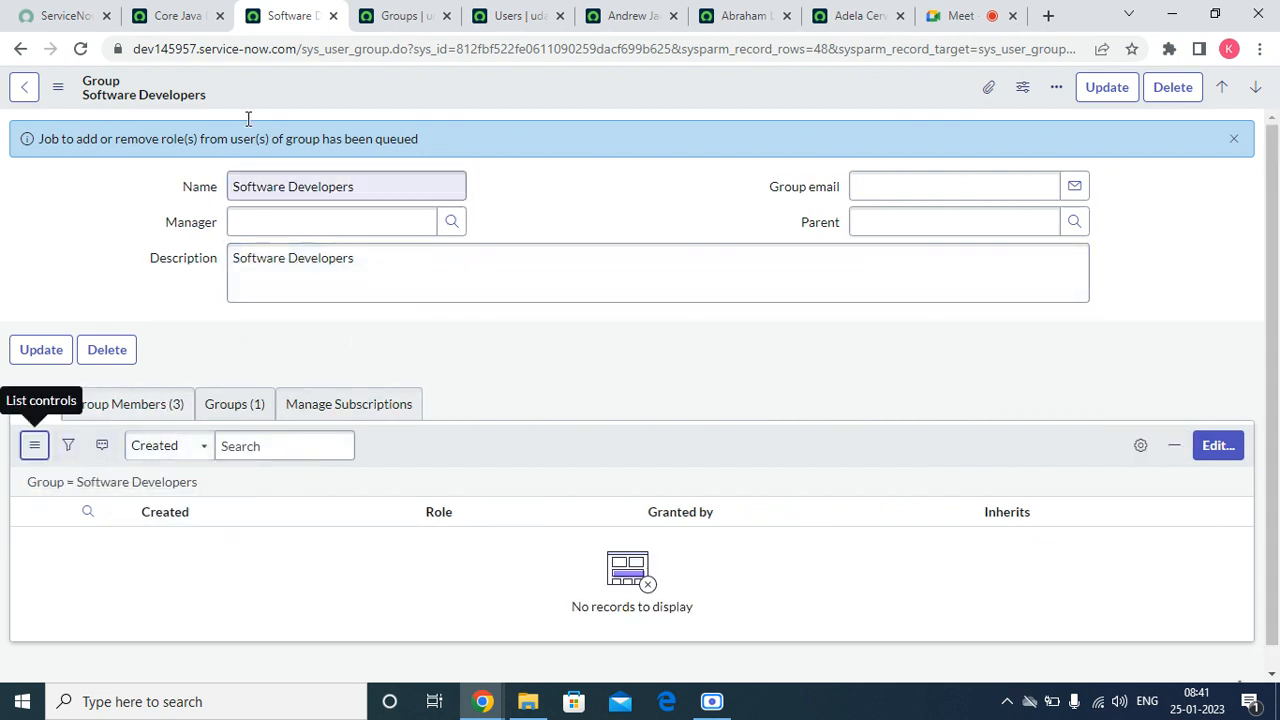
pyautogui.click(398, 16)
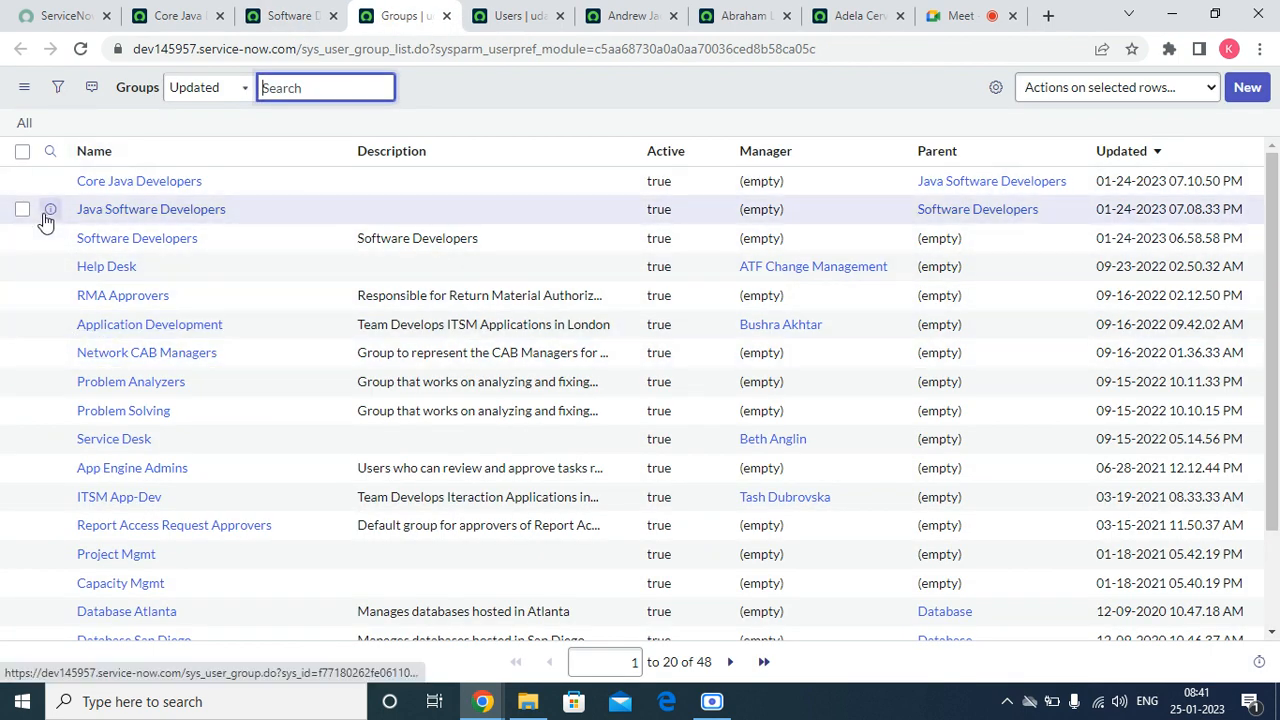
pyautogui.rightClick(48, 210)
pyautogui.click(504, 105)
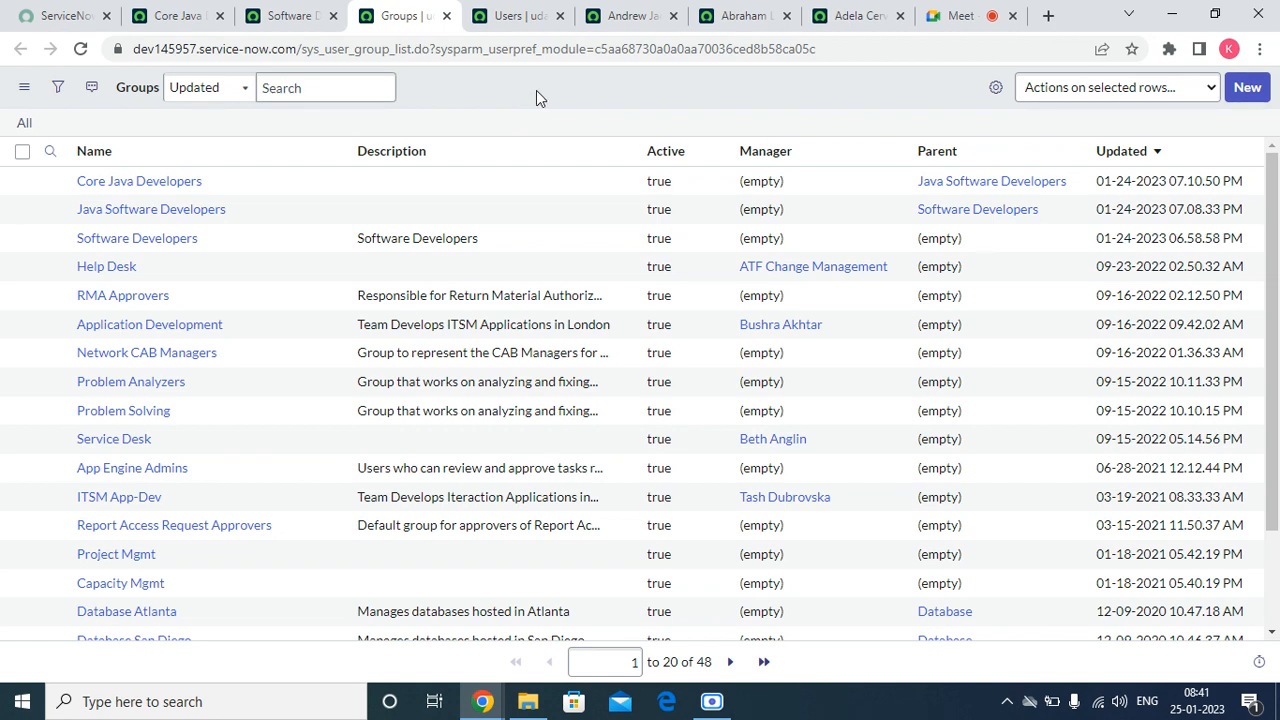
pyautogui.moveTo(3, 8)
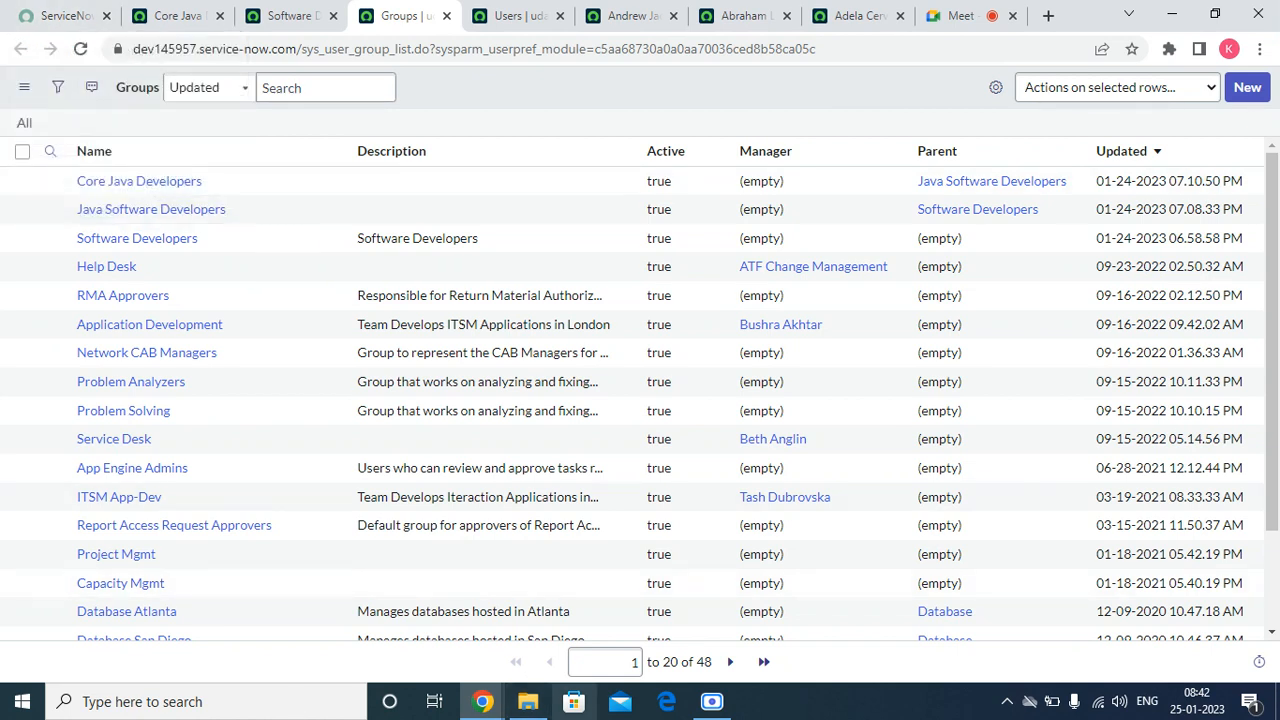
# Step: Search the role collection for Software, add the Software role to the Software Developers group, and save
pyautogui.click(291, 16)
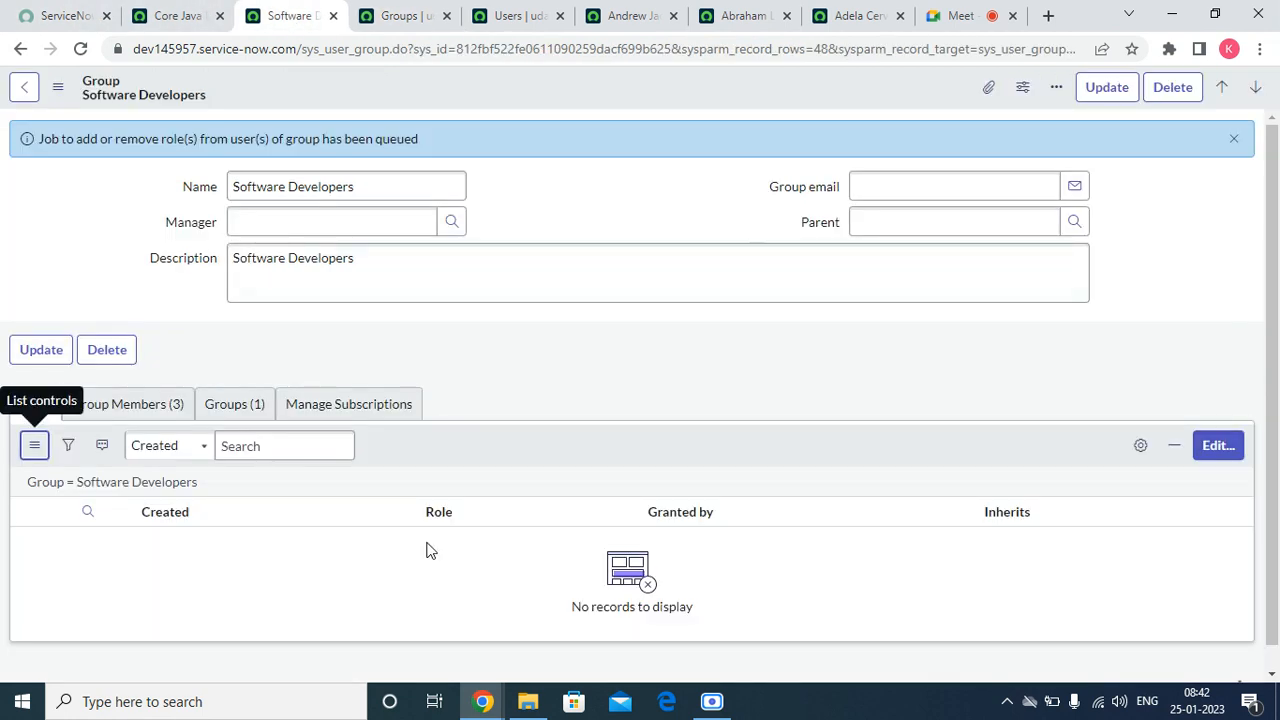
pyautogui.click(1217, 447)
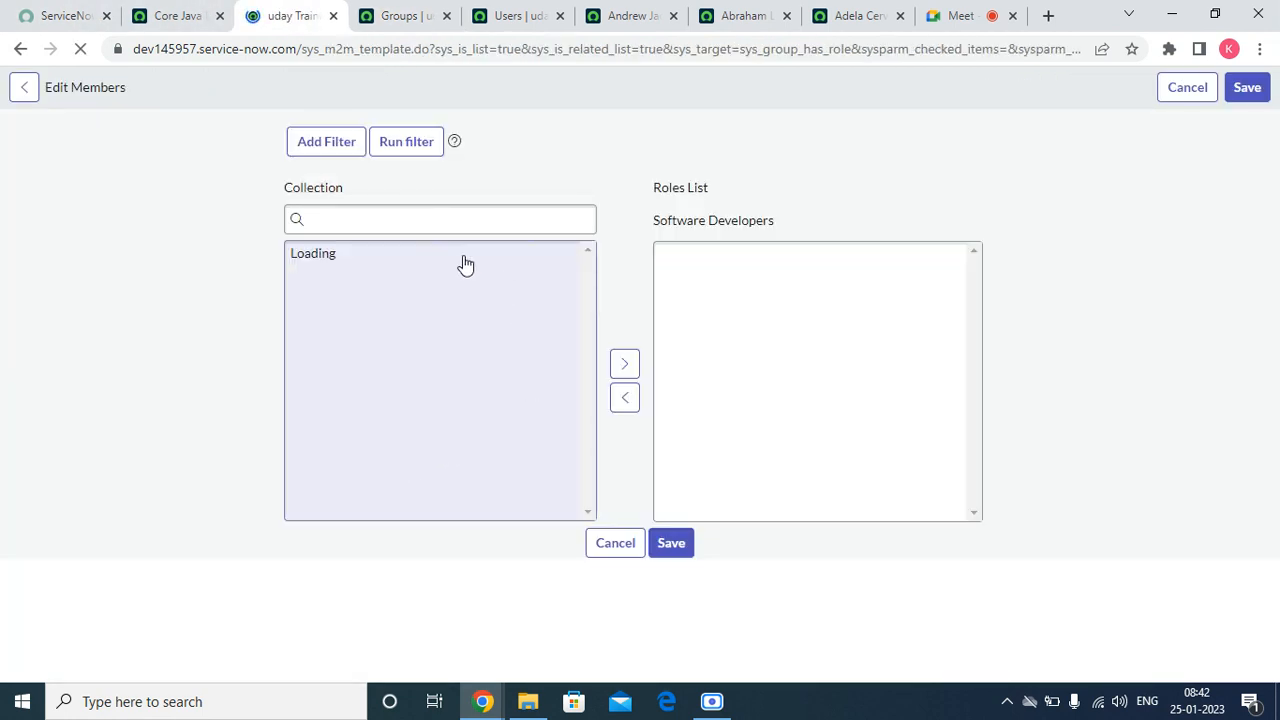
pyautogui.click(434, 302)
pyautogui.click(434, 303)
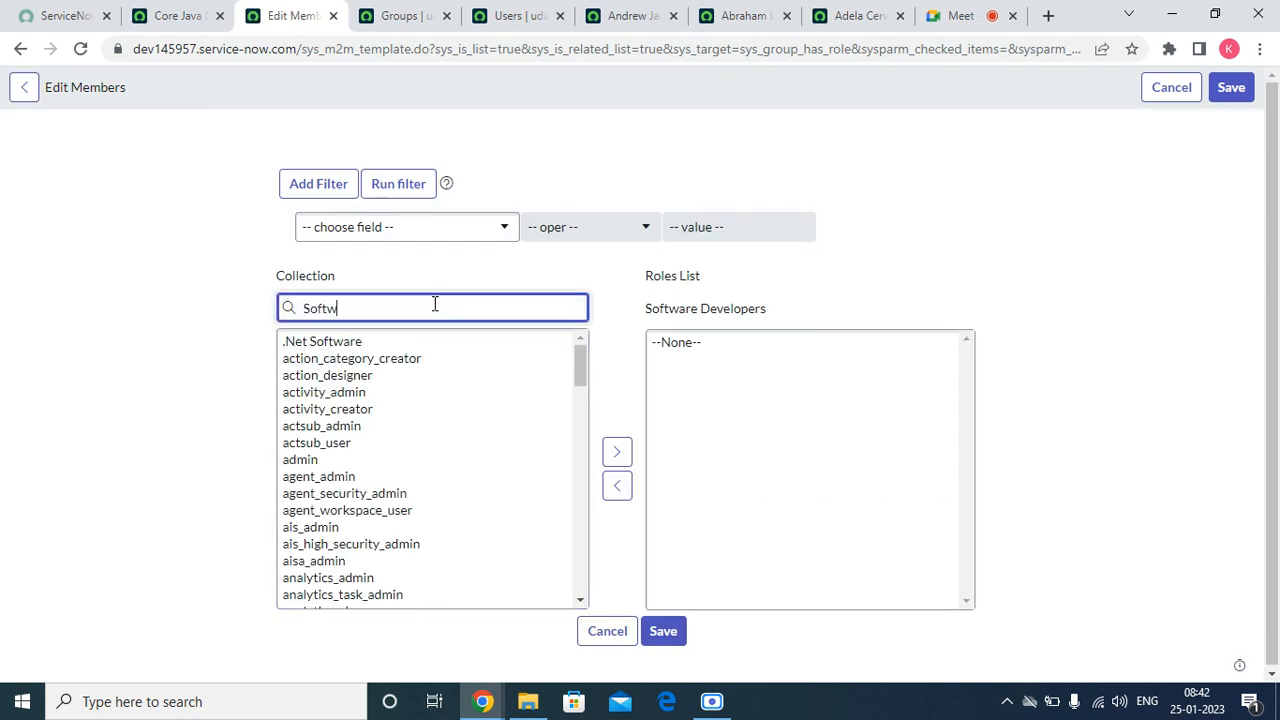
pyautogui.write('Softwr')
pyautogui.press('BackSpace')
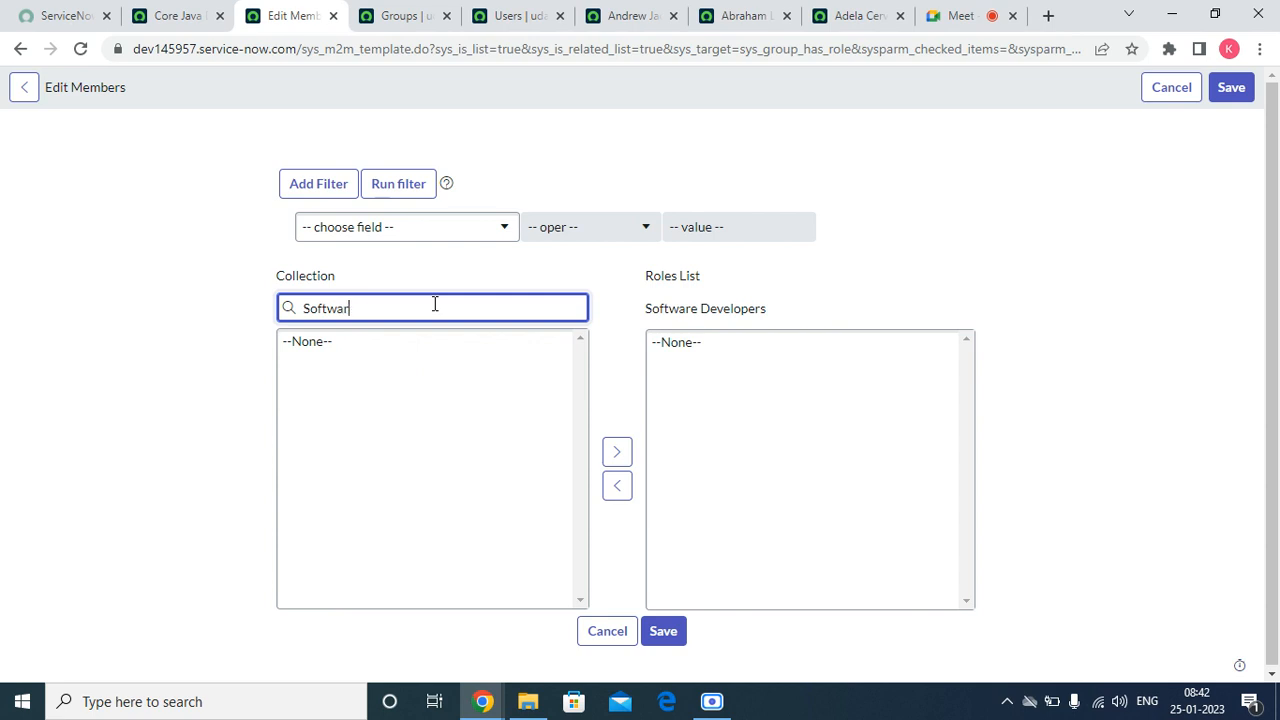
pyautogui.write('are')
pyautogui.click(323, 343)
pyautogui.doubleClick(323, 343)
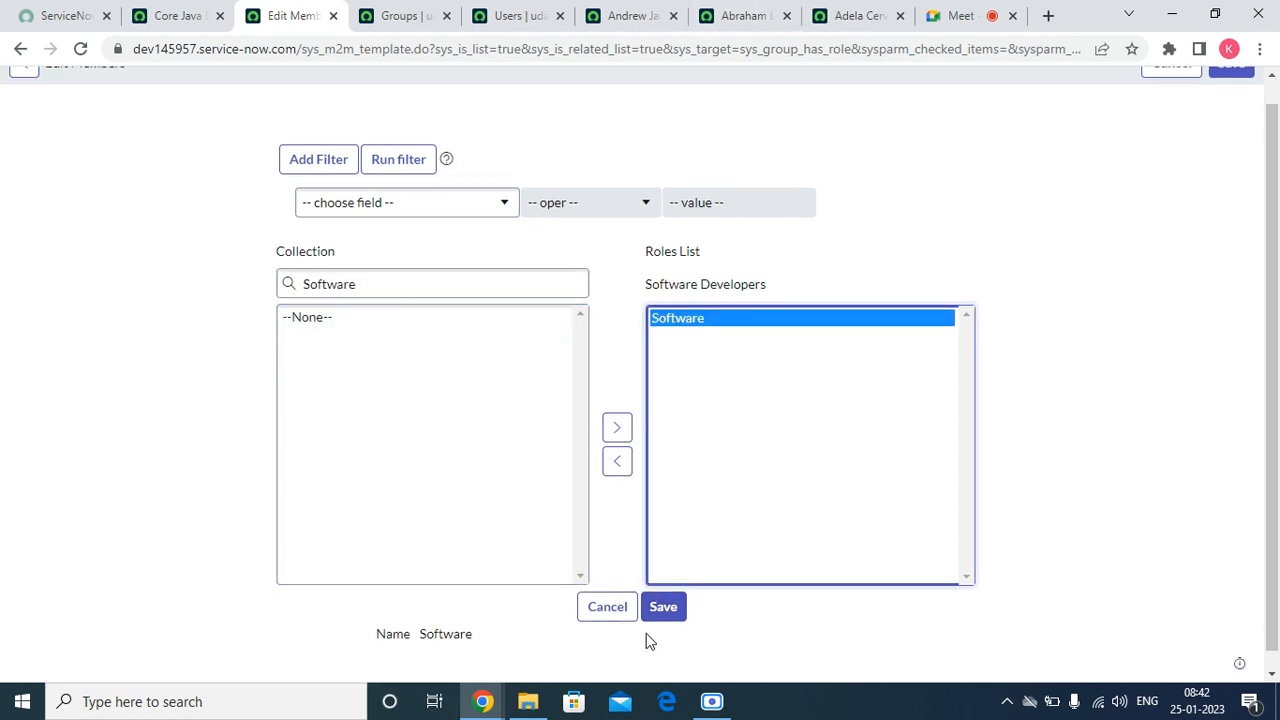
pyautogui.click(662, 610)
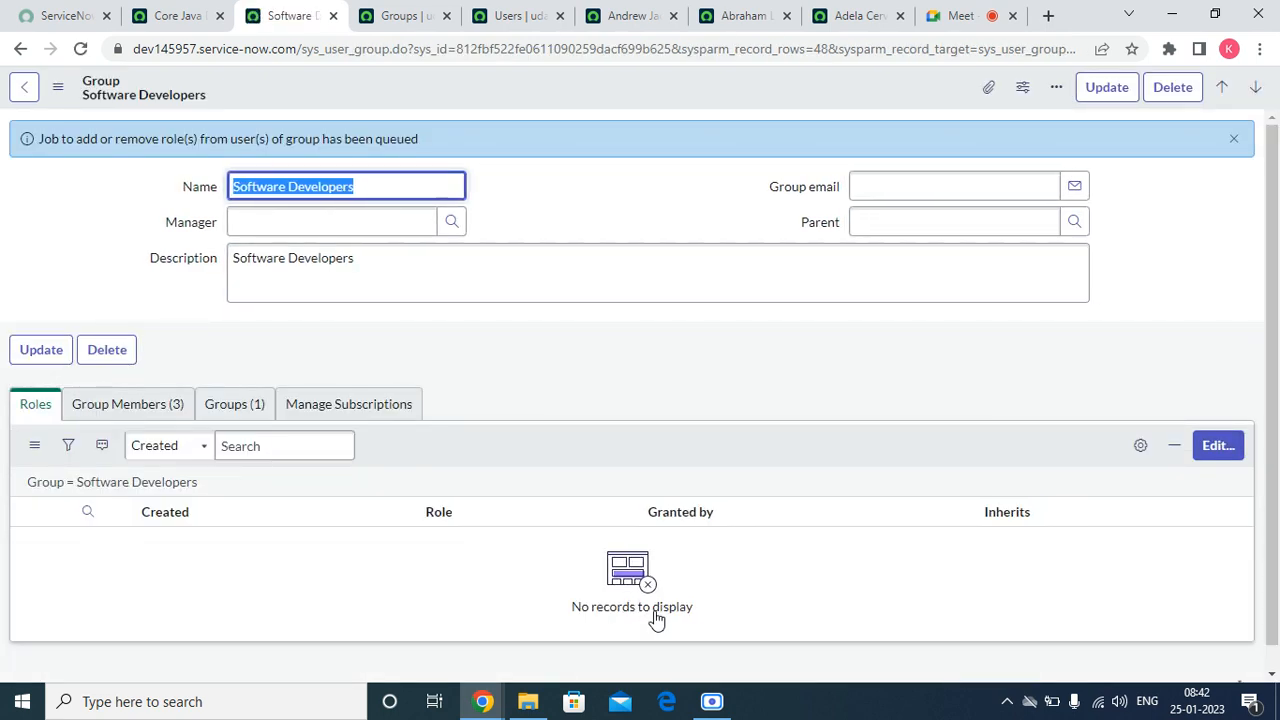
# Step: Dismiss the queued-job message and reload the Software Developers form to check its Roles list
pyautogui.click(1236, 142)
pyautogui.rightClick(429, 83)
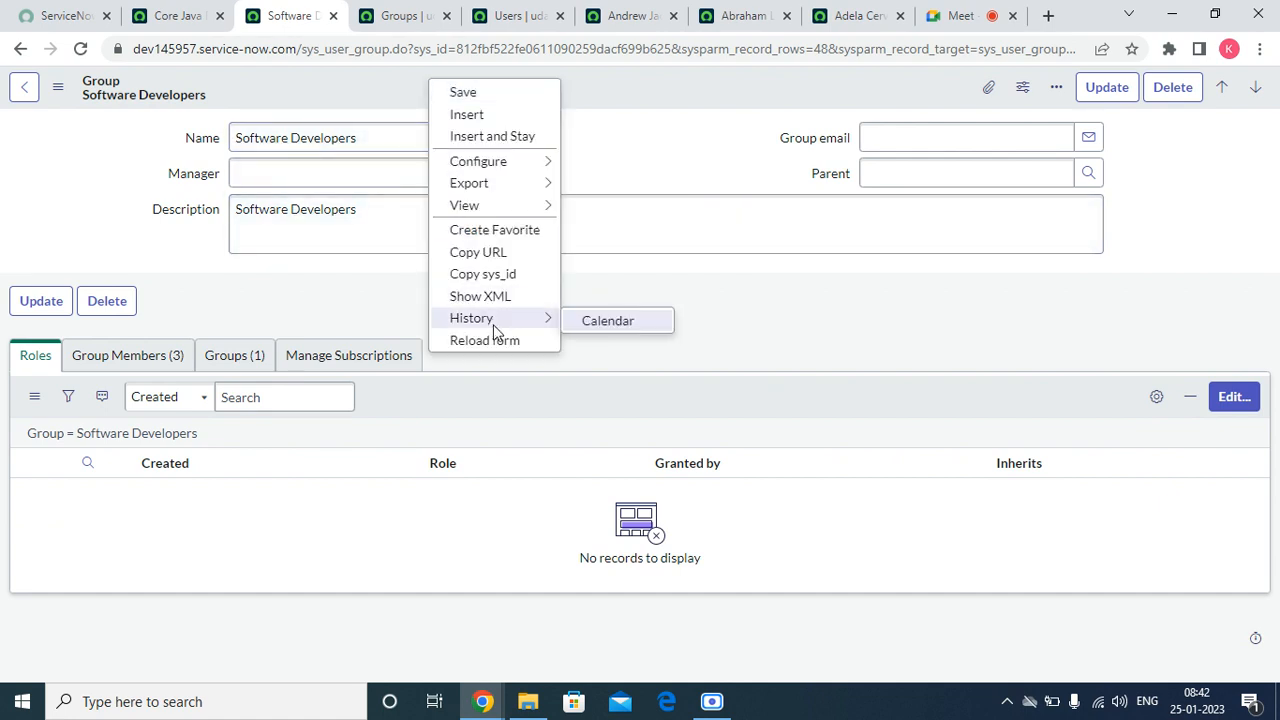
pyautogui.click(494, 340)
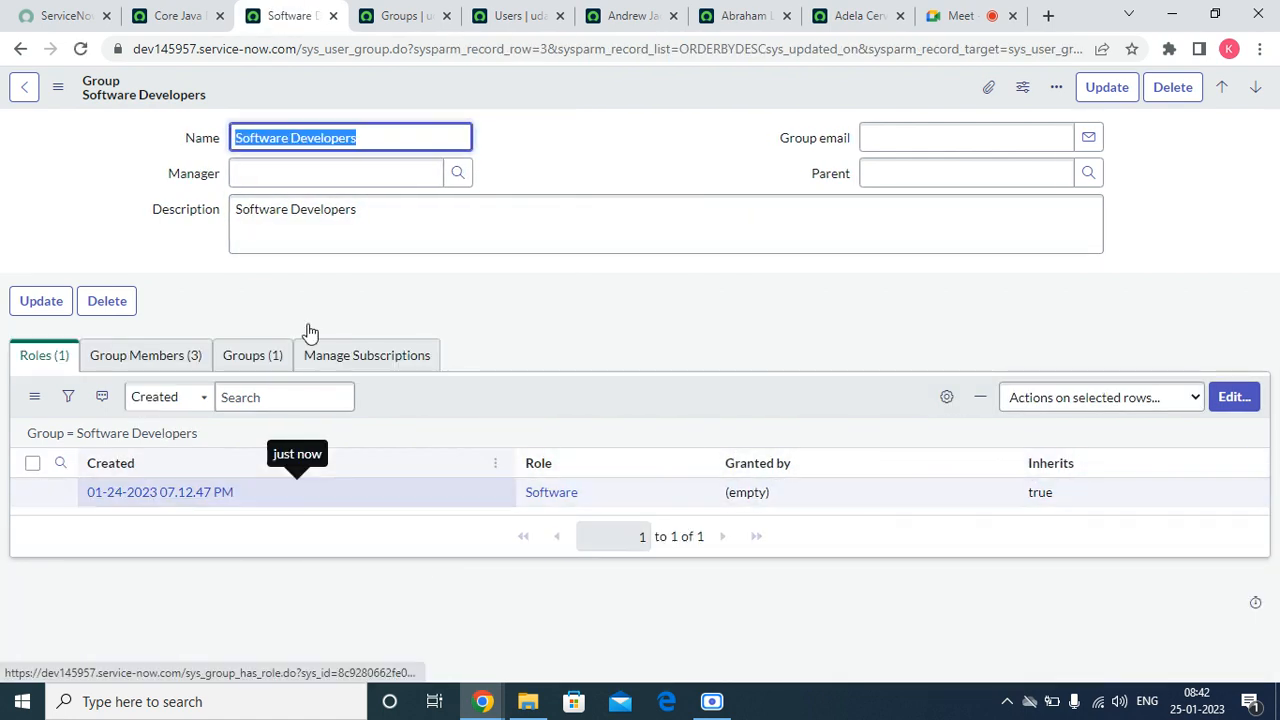
# Step: Open Java Software Developers and Core Java Developers from the Groups list in new tabs, and view the Java Software Developers roles
pyautogui.click(405, 15)
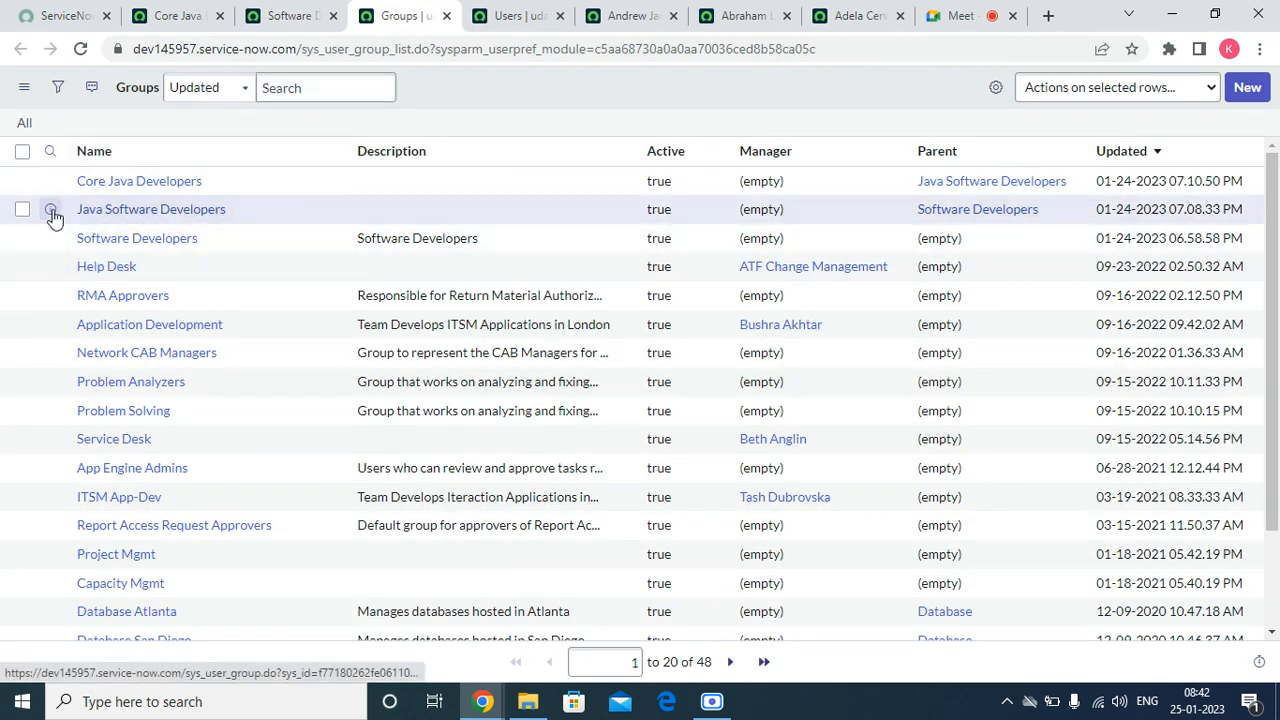
pyautogui.rightClick(53, 210)
pyautogui.click(80, 219)
pyautogui.rightClick(52, 182)
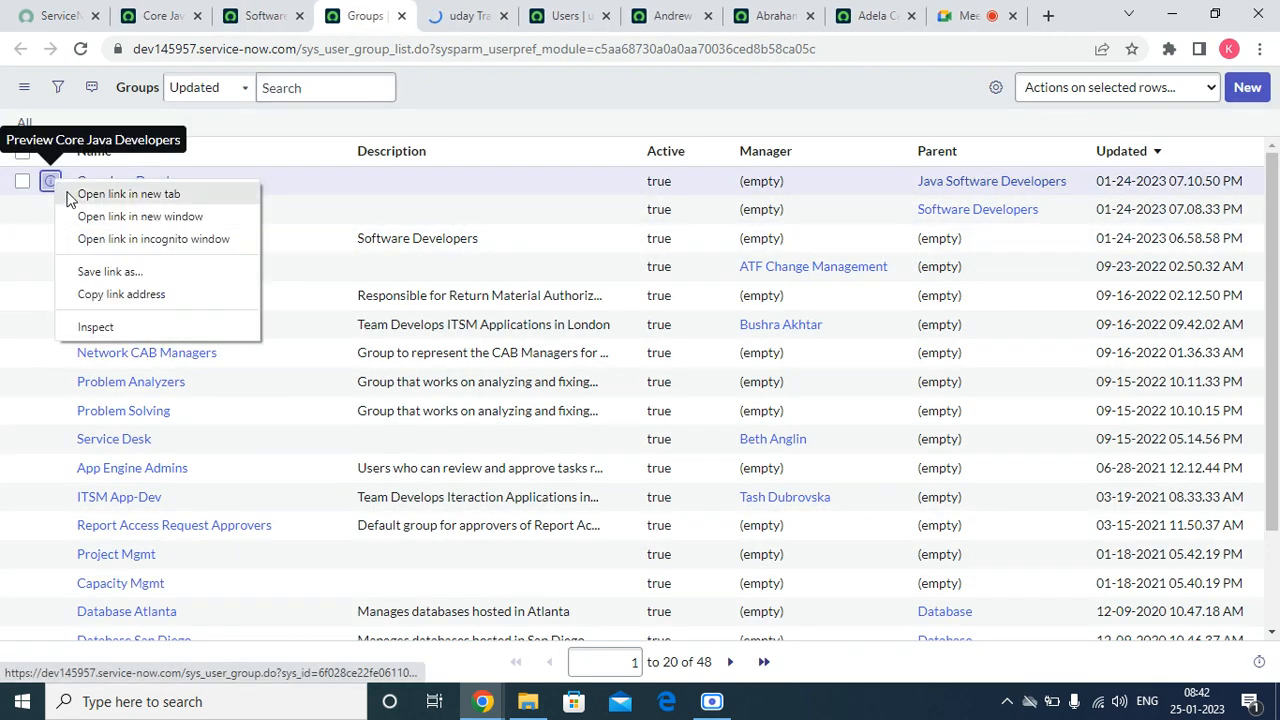
pyautogui.click(70, 196)
pyautogui.click(405, 12)
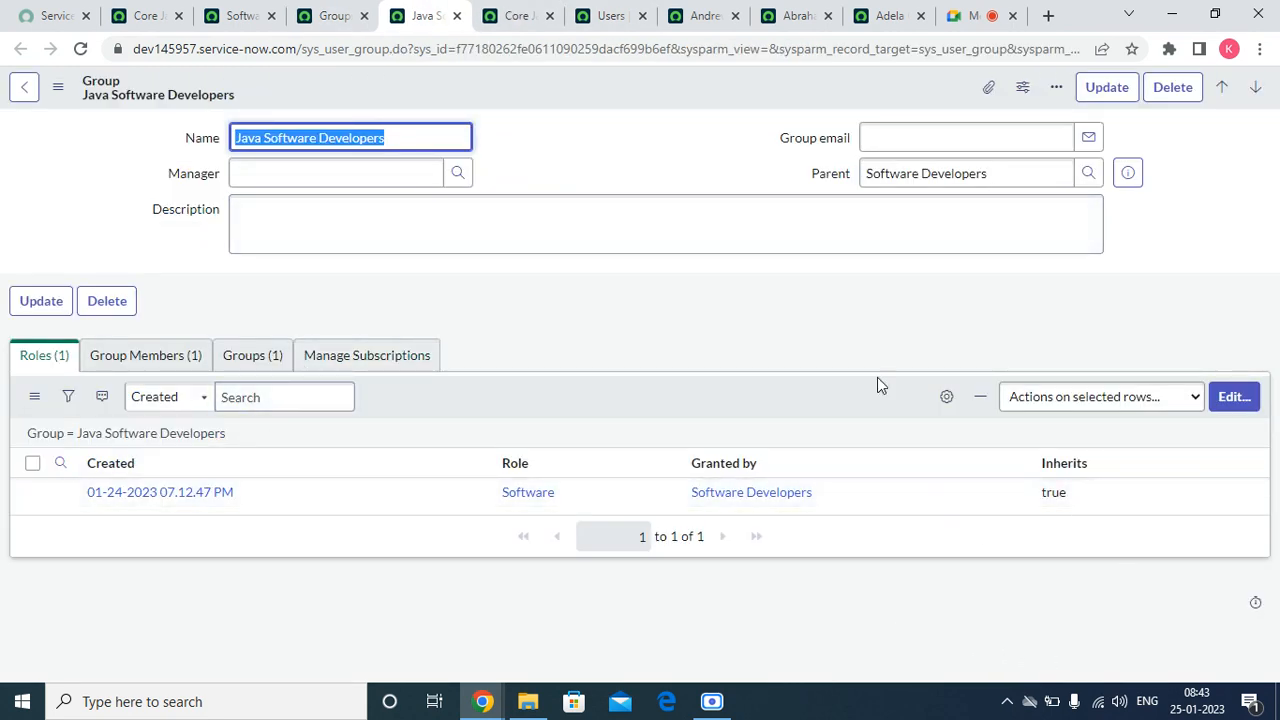
# Step: Set Inherits to false for the Software role in the Software Developers group's Roles list
pyautogui.click(240, 15)
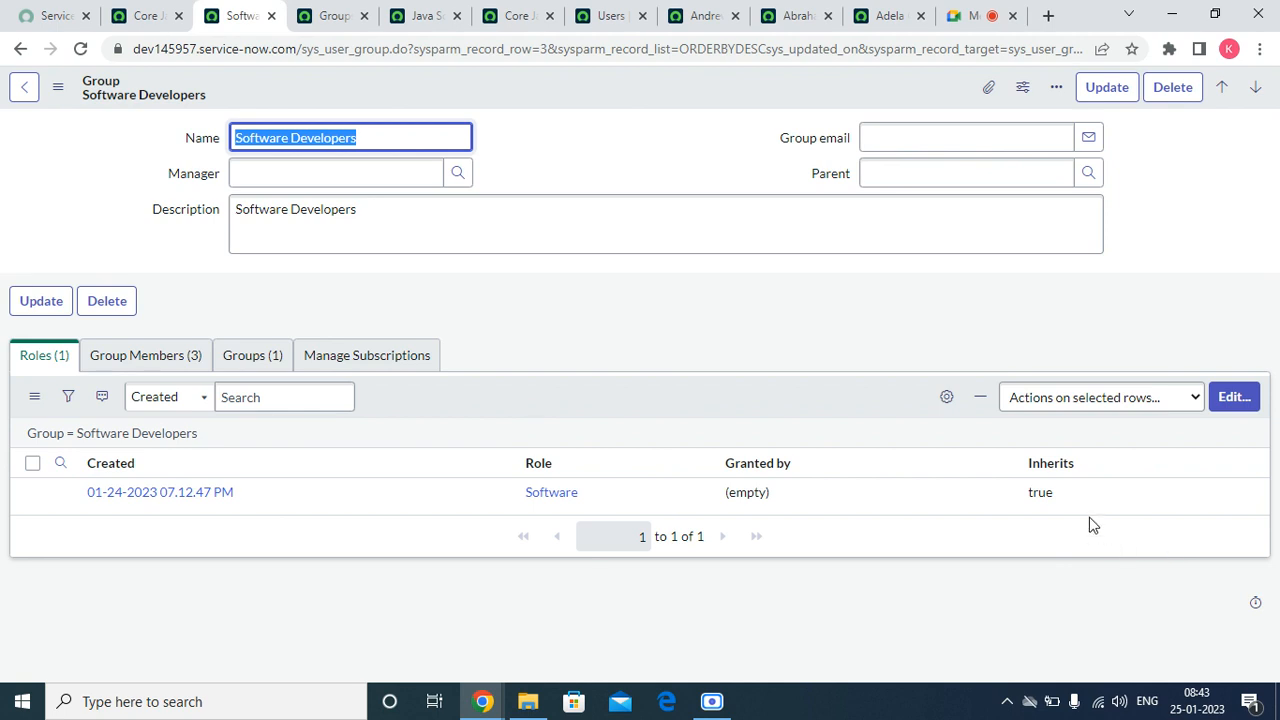
pyautogui.click(1058, 492)
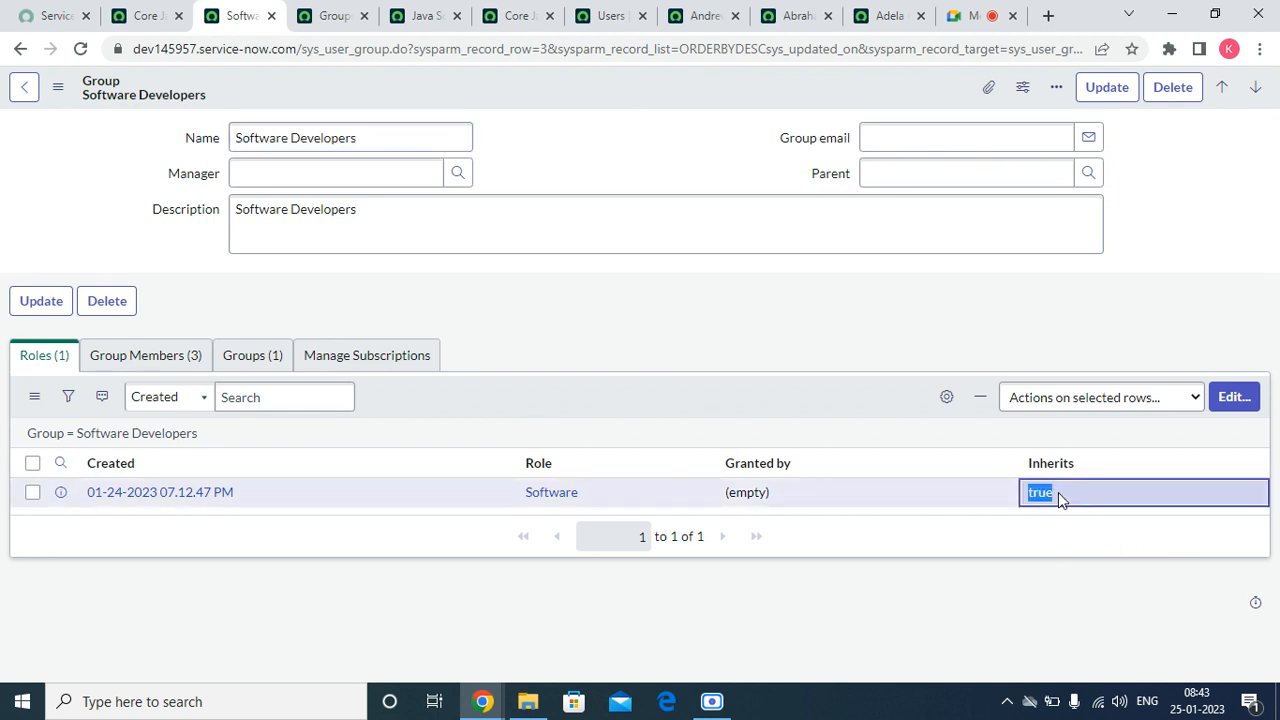
pyautogui.click(1055, 492)
pyautogui.click(1050, 500)
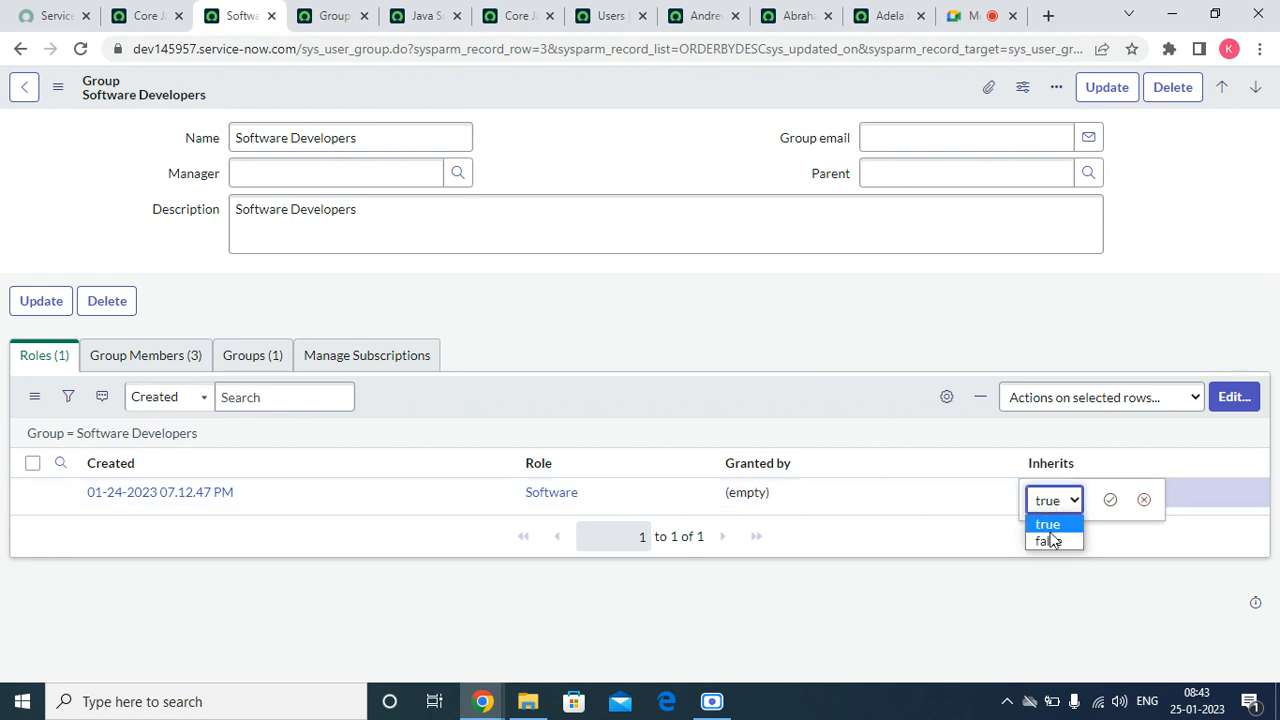
pyautogui.click(1050, 538)
pyautogui.click(1109, 503)
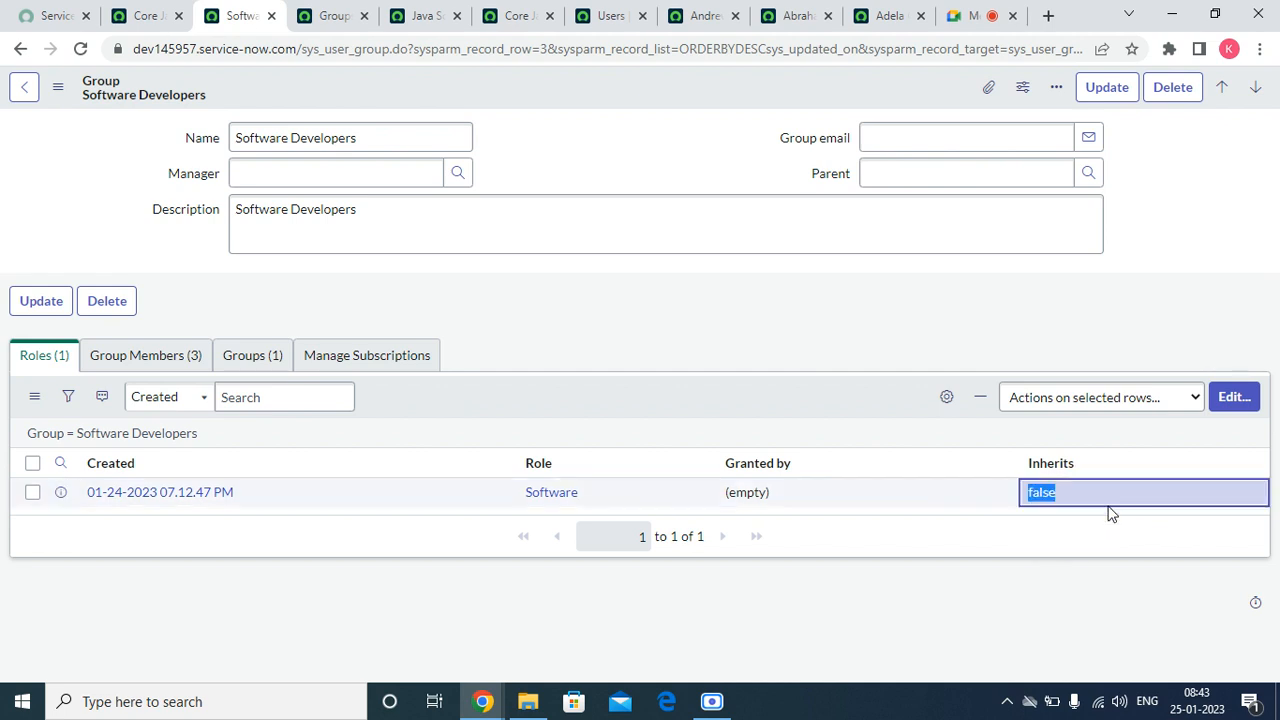
# Step: Refresh the Software Developers Roles list and dismiss the role-removal notifications
pyautogui.rightClick(772, 390)
pyautogui.click(801, 424)
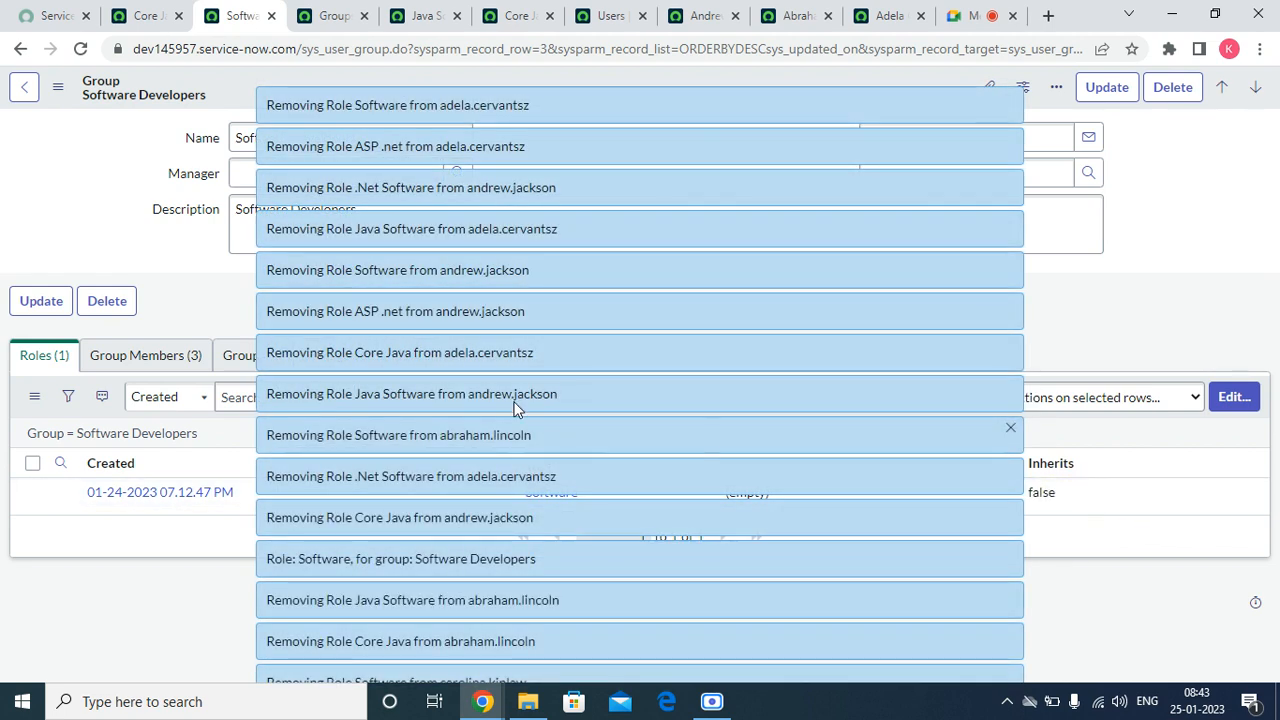
pyautogui.click(1010, 140)
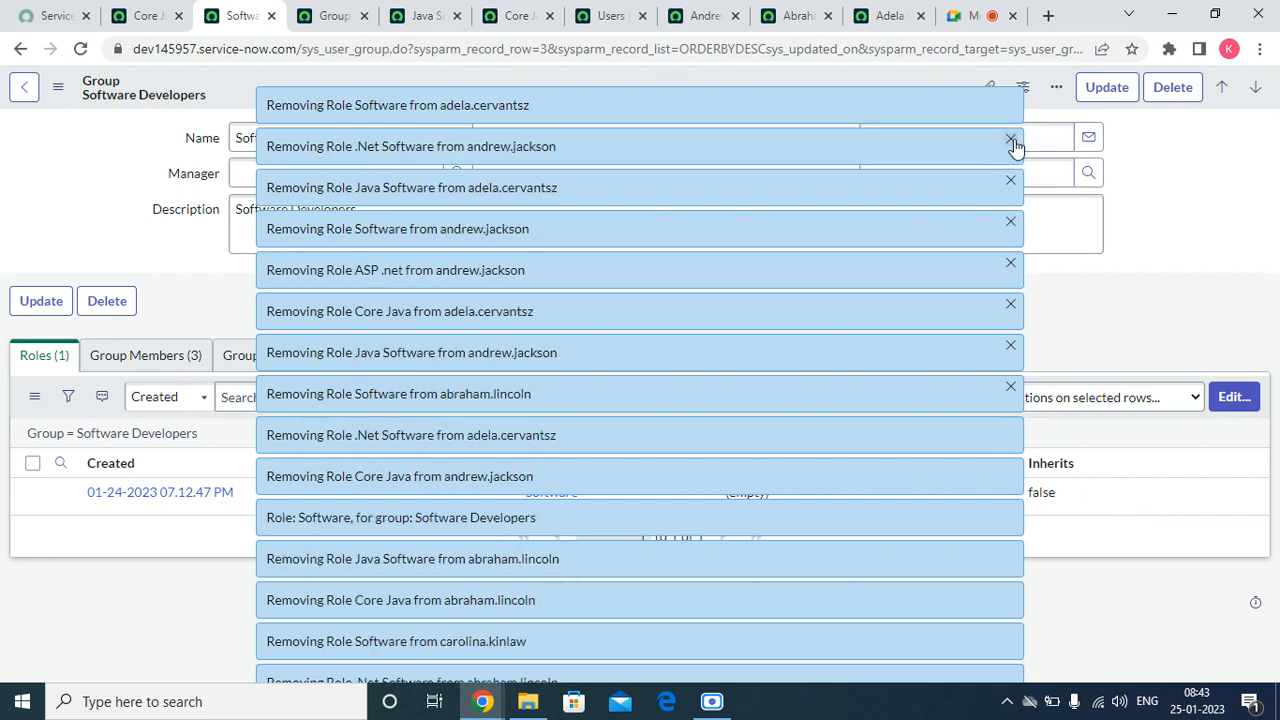
pyautogui.click(1010, 140)
pyautogui.click(1010, 140)
pyautogui.click(1012, 143)
pyautogui.click(1012, 143)
pyautogui.click(1012, 143)
pyautogui.click(1012, 143)
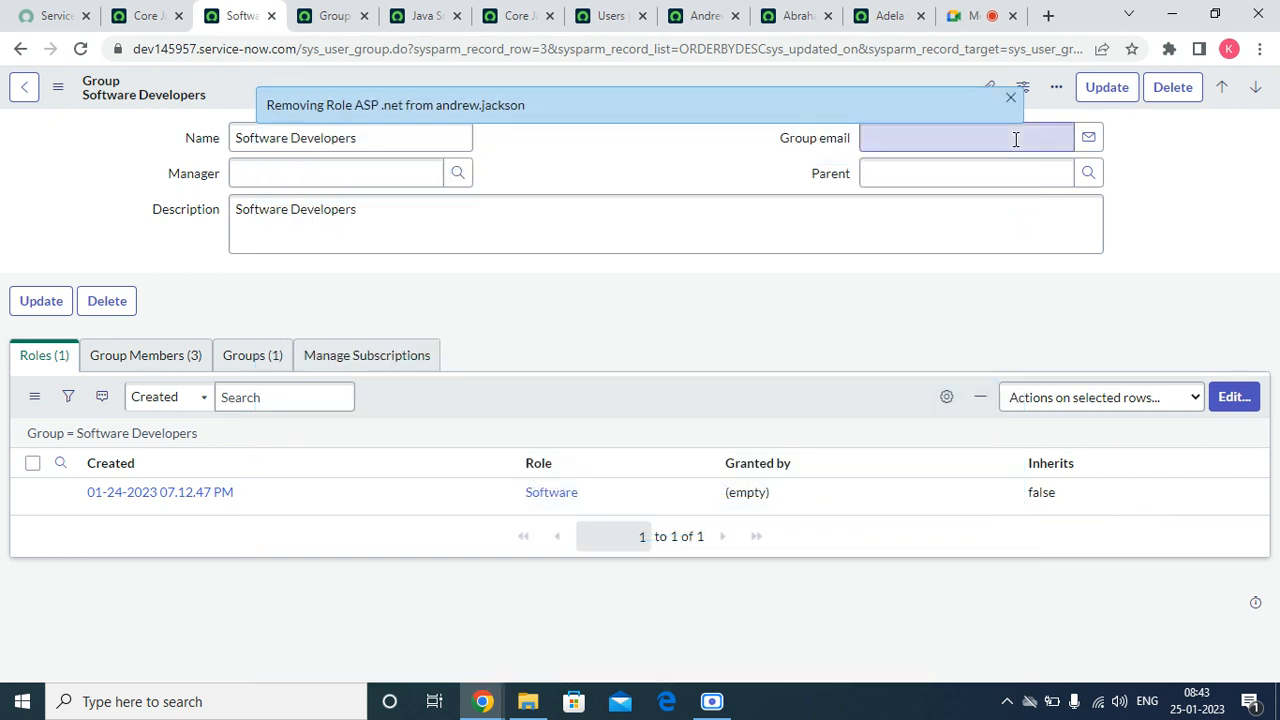
# Step: Return to the Java Software Developers record and refresh its Roles list
pyautogui.click(333, 15)
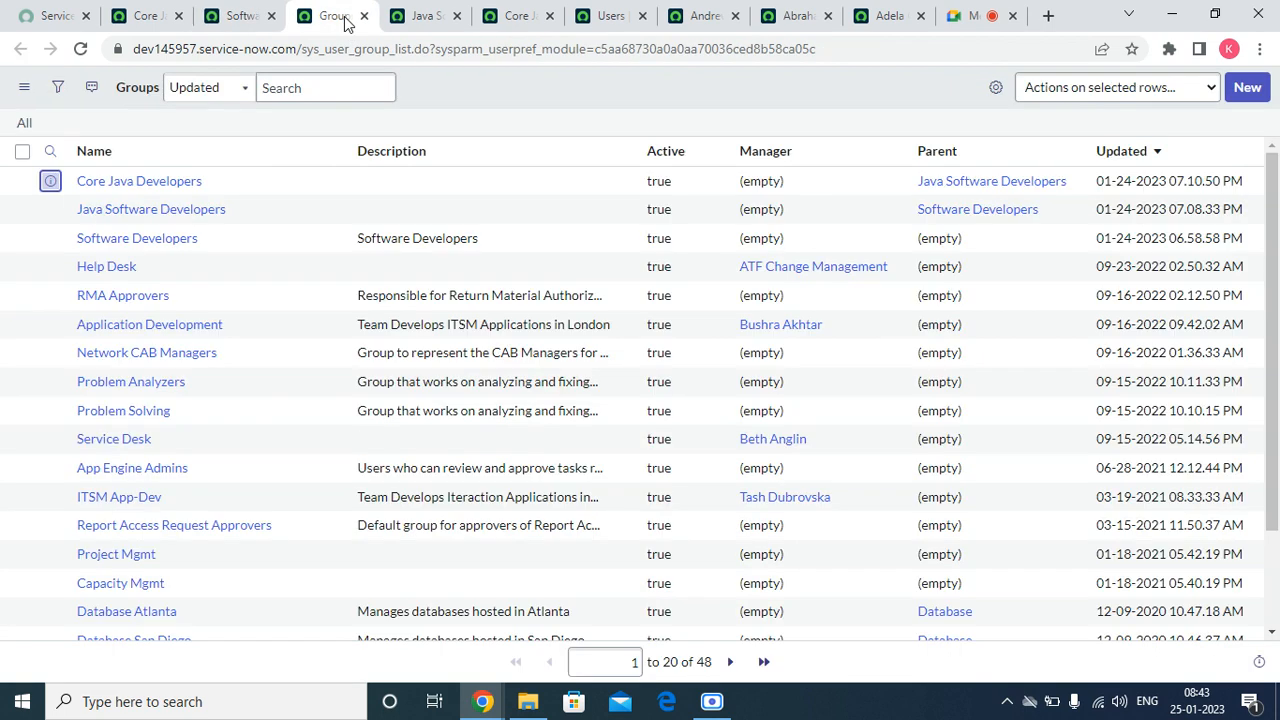
pyautogui.click(418, 16)
pyautogui.click(34, 400)
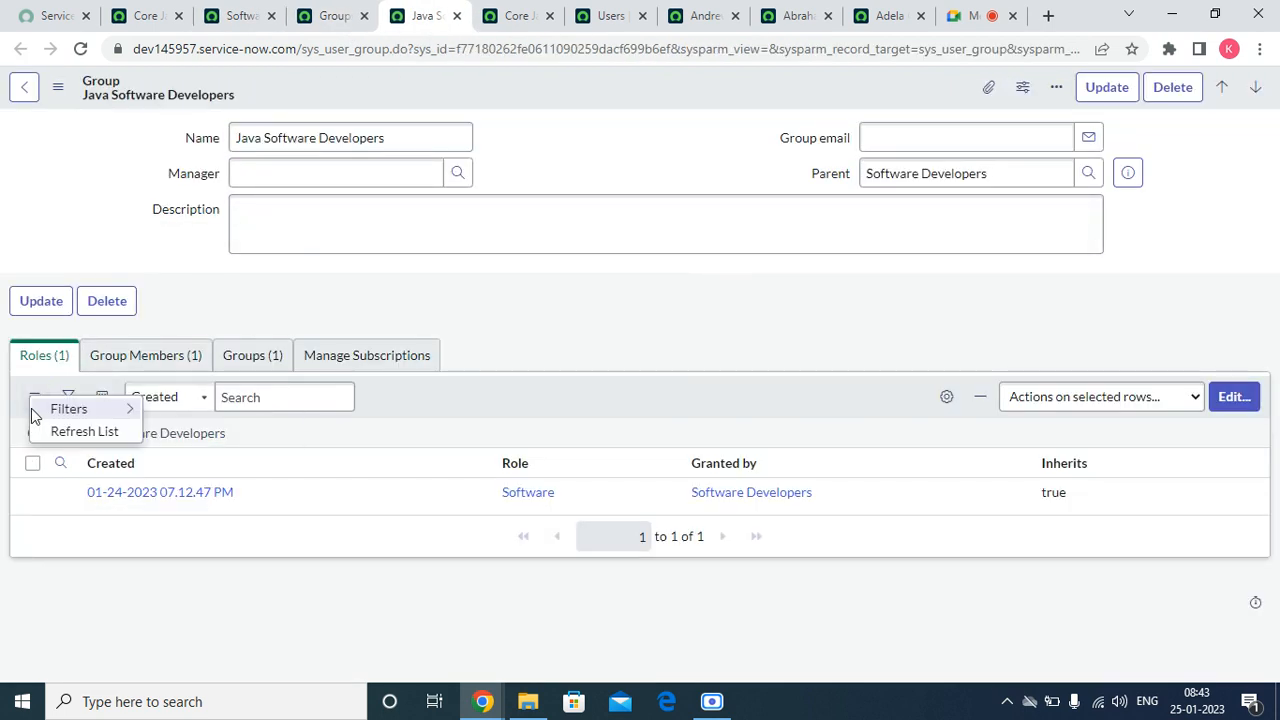
pyautogui.click(68, 432)
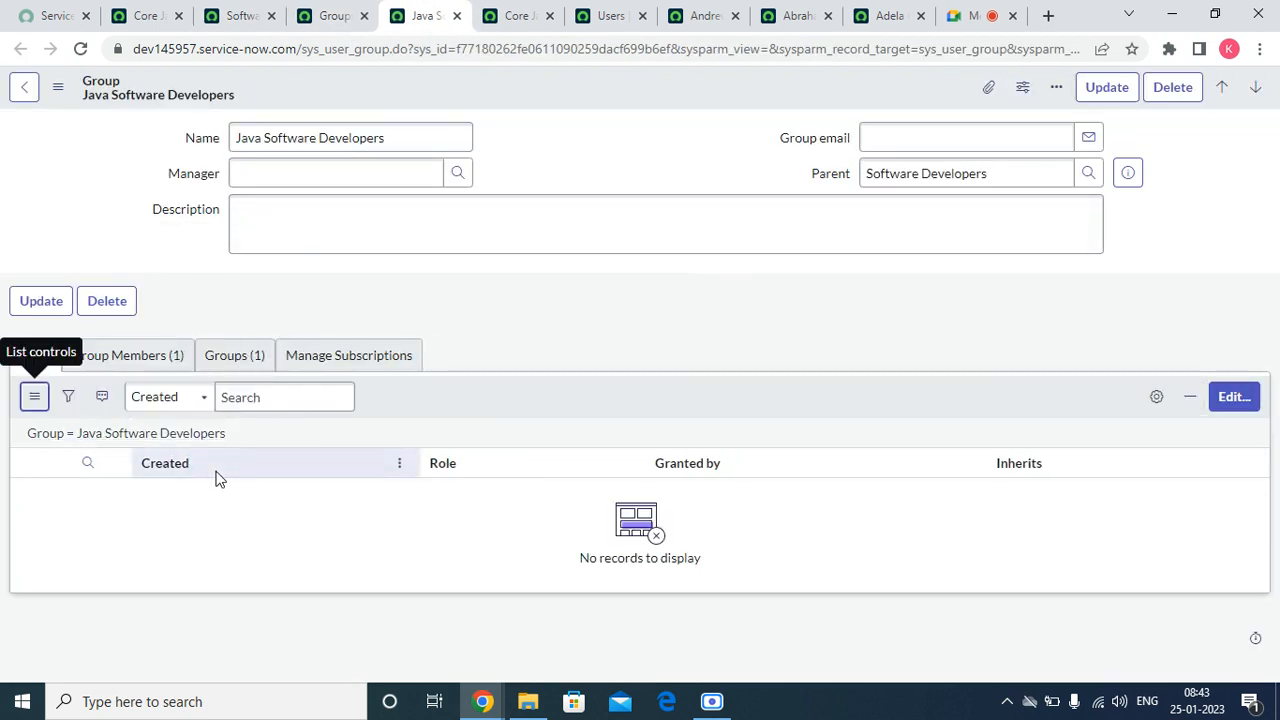
# Step: Refresh the Roles list on the Core Java Developers record to check its inherited roles
pyautogui.click(541, 8)
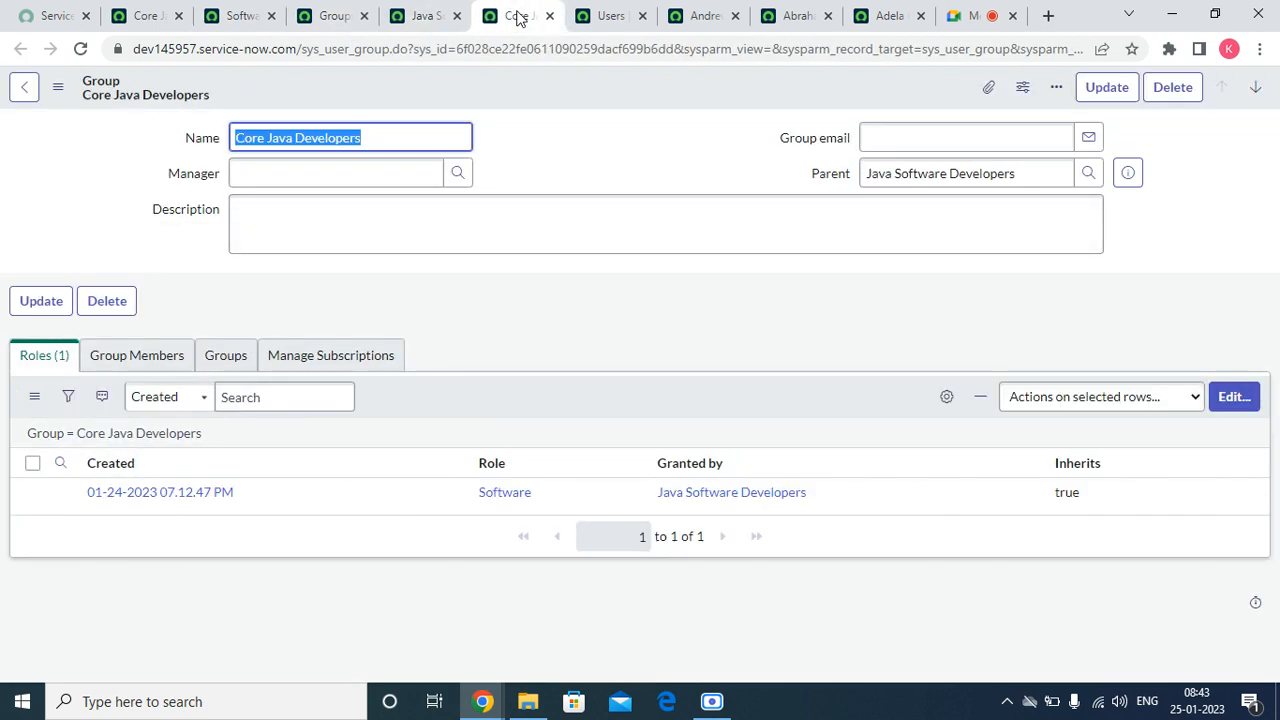
pyautogui.click(34, 400)
pyautogui.click(74, 434)
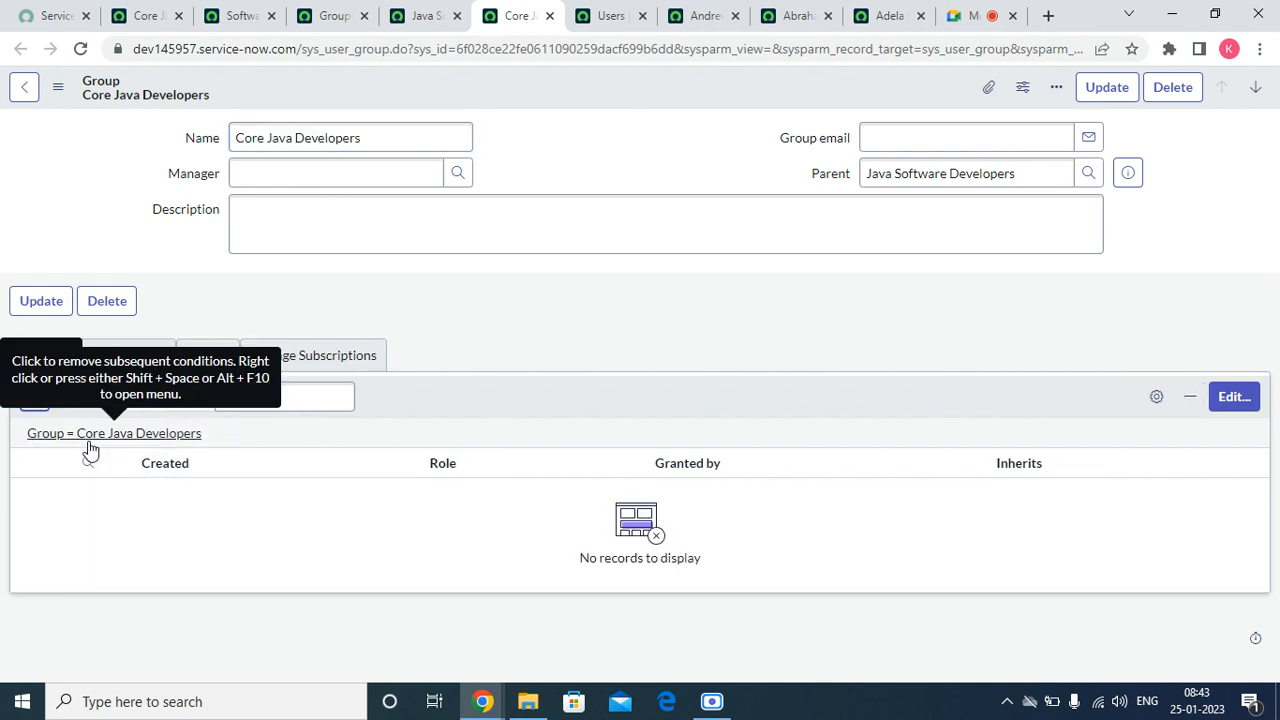
# Step: Set Inherits to true for the Software role in the Software Developers group's Roles list
pyautogui.click(240, 15)
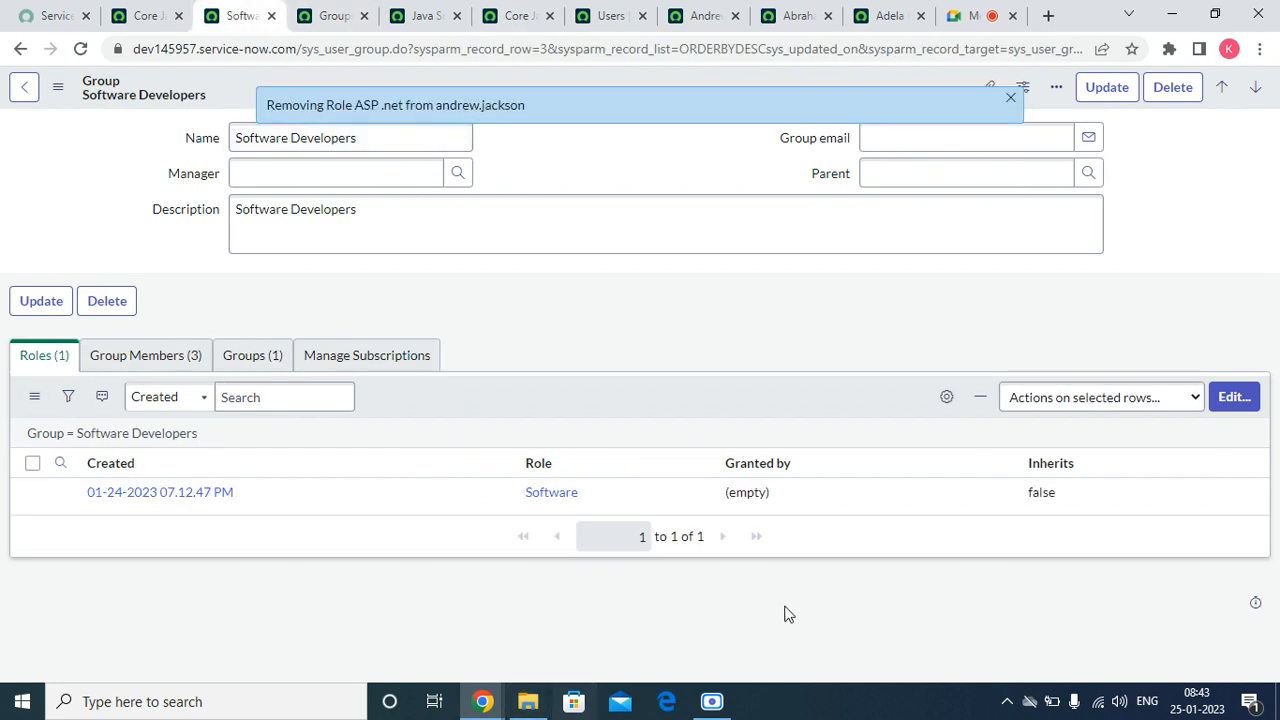
pyautogui.click(1056, 484)
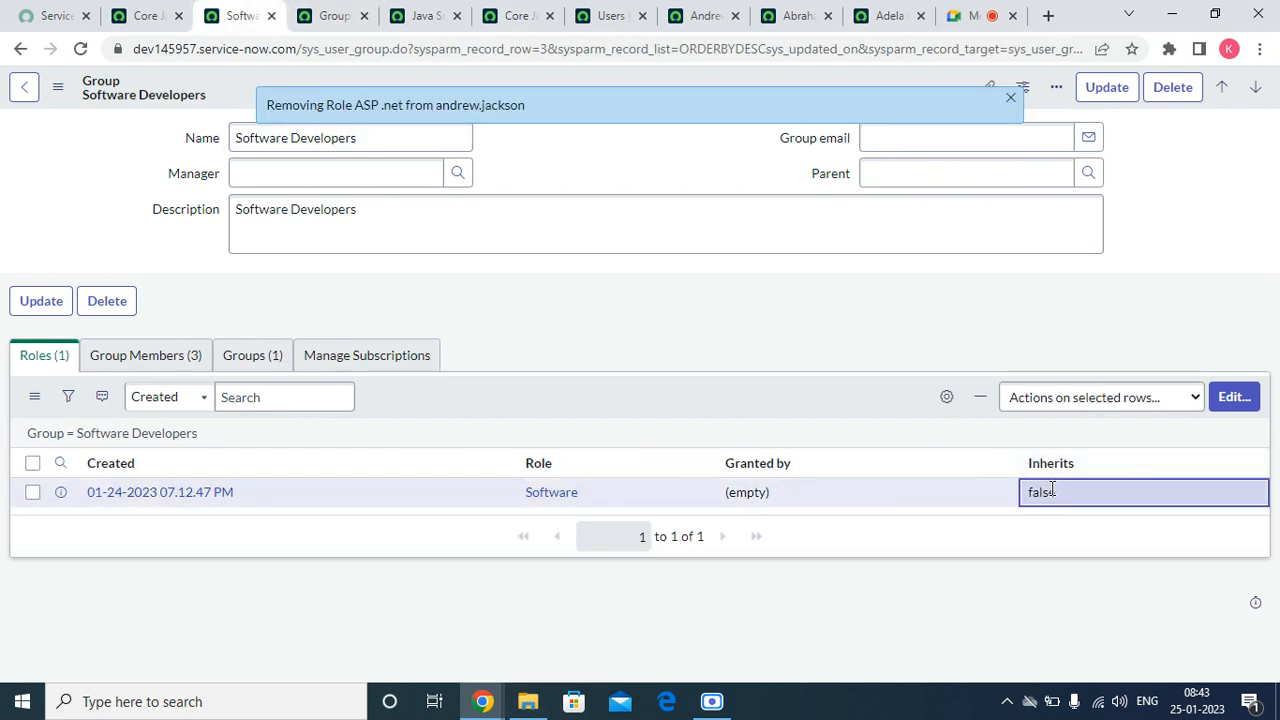
pyautogui.doubleClick(1052, 490)
pyautogui.click(1050, 500)
pyautogui.click(1050, 538)
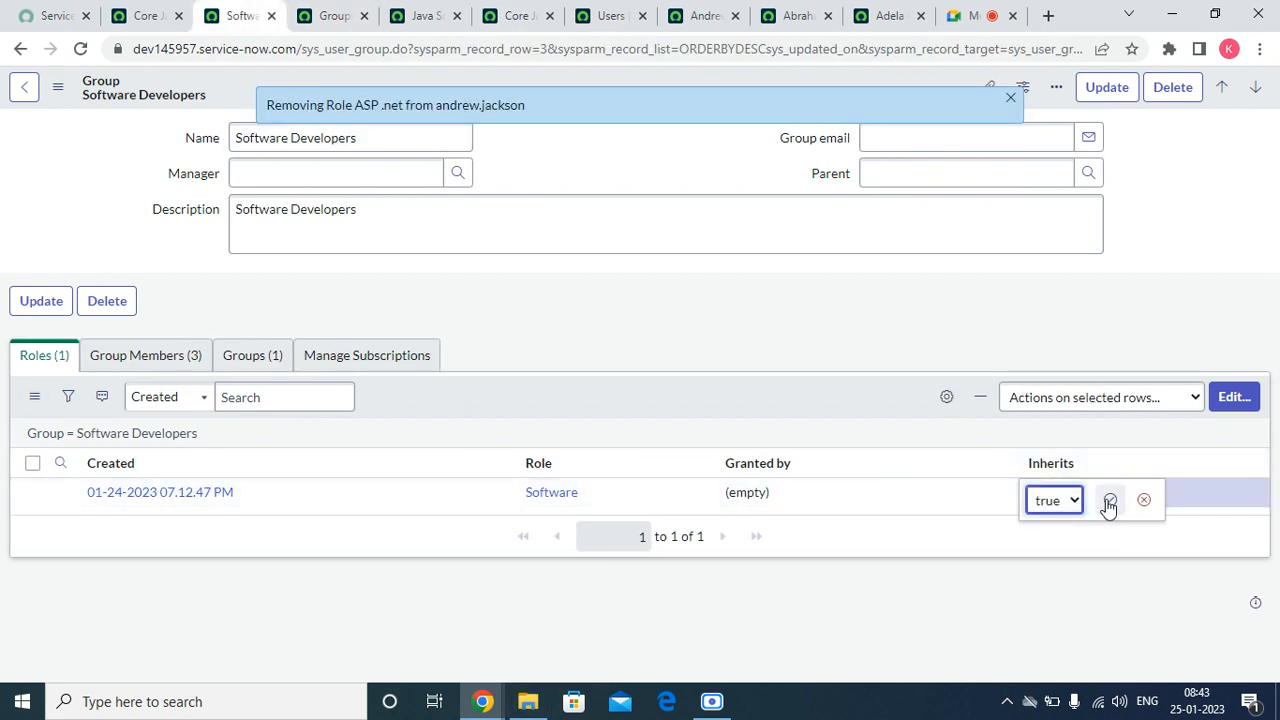
pyautogui.click(1109, 501)
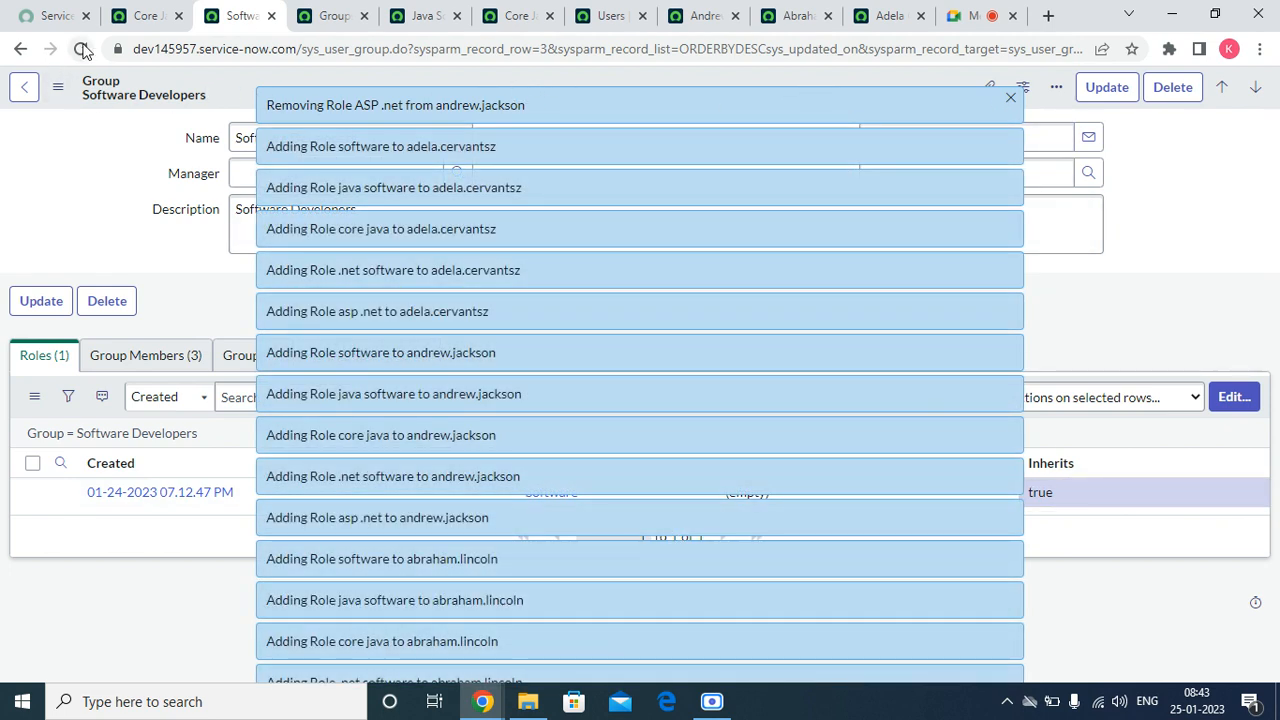
# Step: Refresh the Roles lists on the Java Software Developers and Core Java Developers records to check the inherited Software role
pyautogui.click(420, 15)
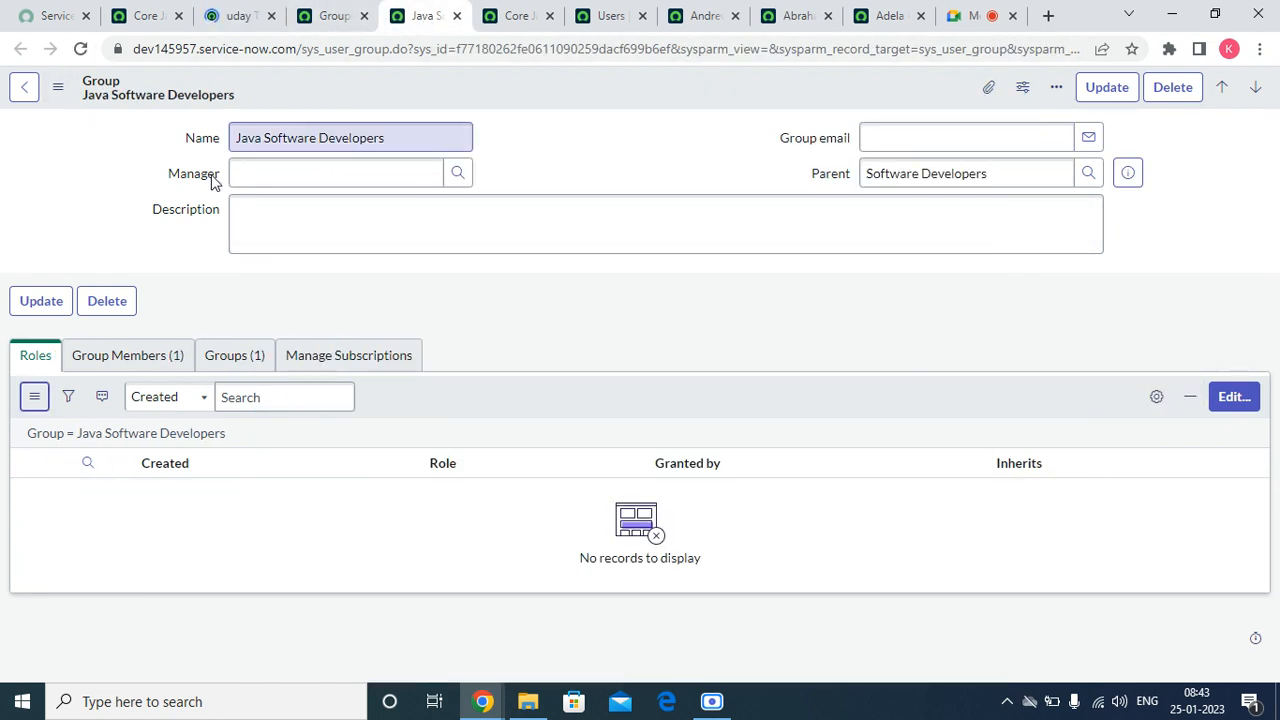
pyautogui.click(34, 397)
pyautogui.click(80, 430)
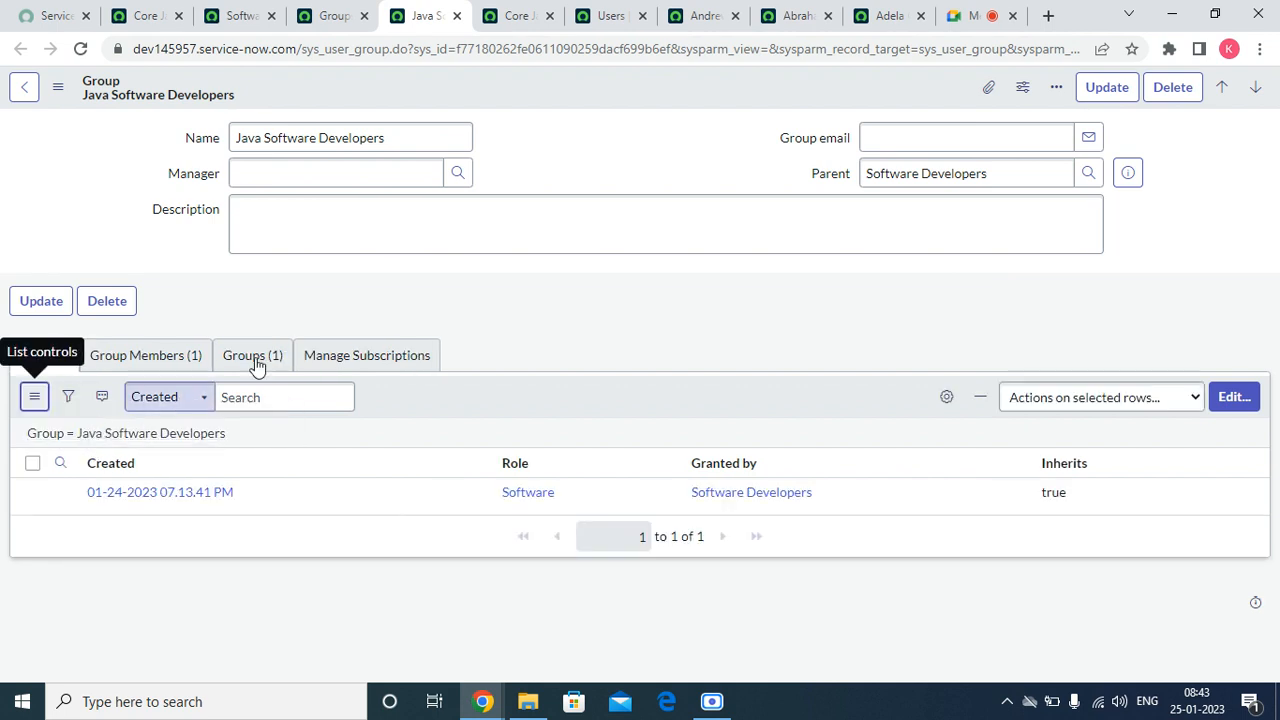
pyautogui.click(518, 18)
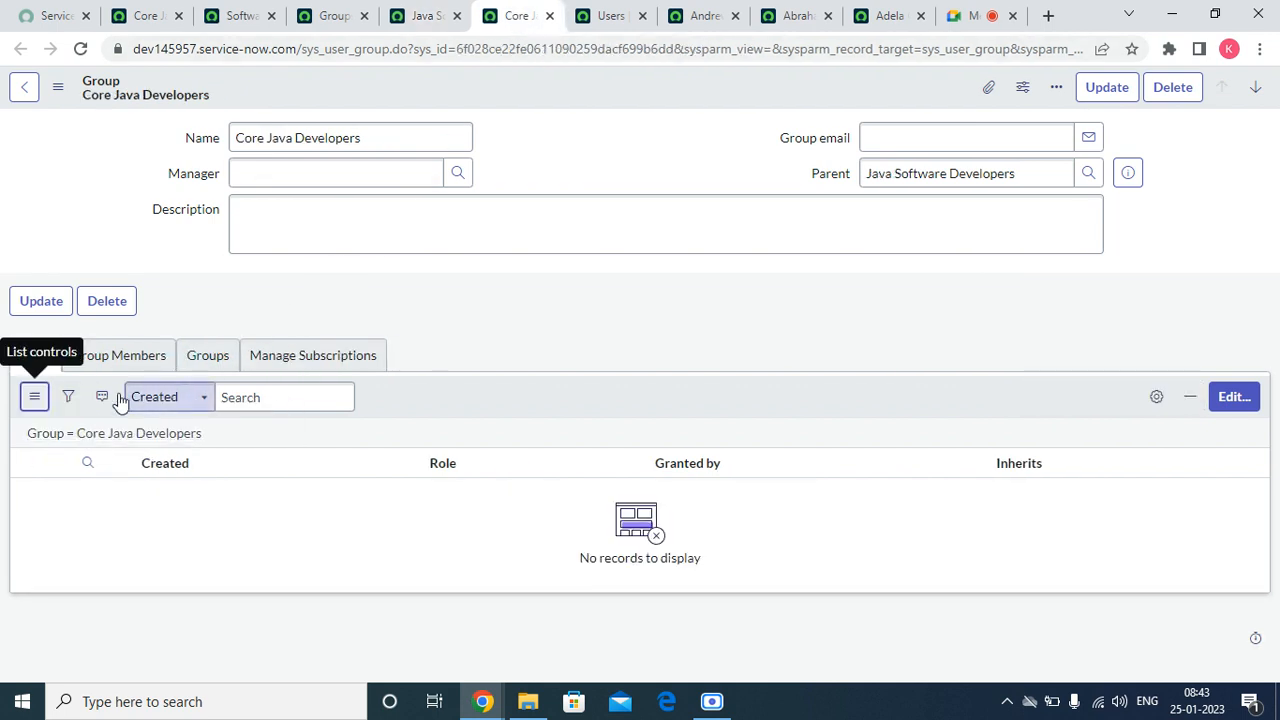
pyautogui.click(34, 397)
pyautogui.click(77, 431)
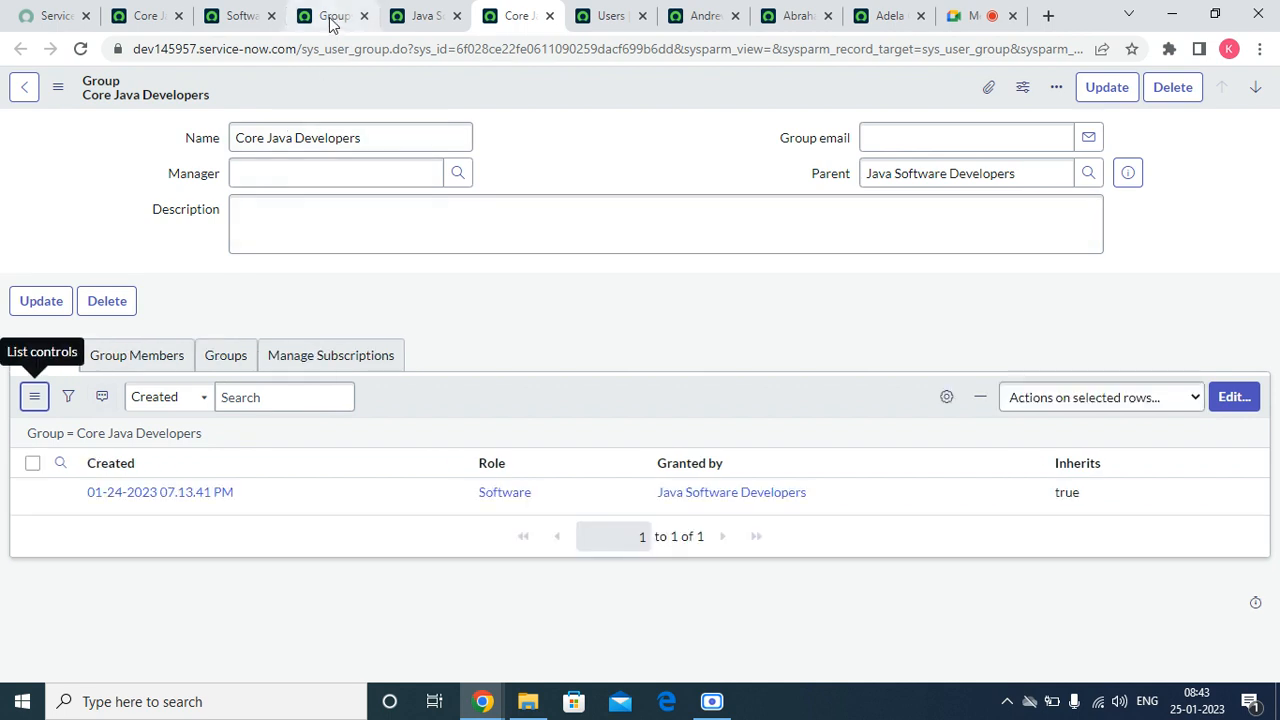
# Step: Return to the Software Developers record and review the Software role's Granted by and Inherits values
pyautogui.click(332, 22)
pyautogui.click(245, 17)
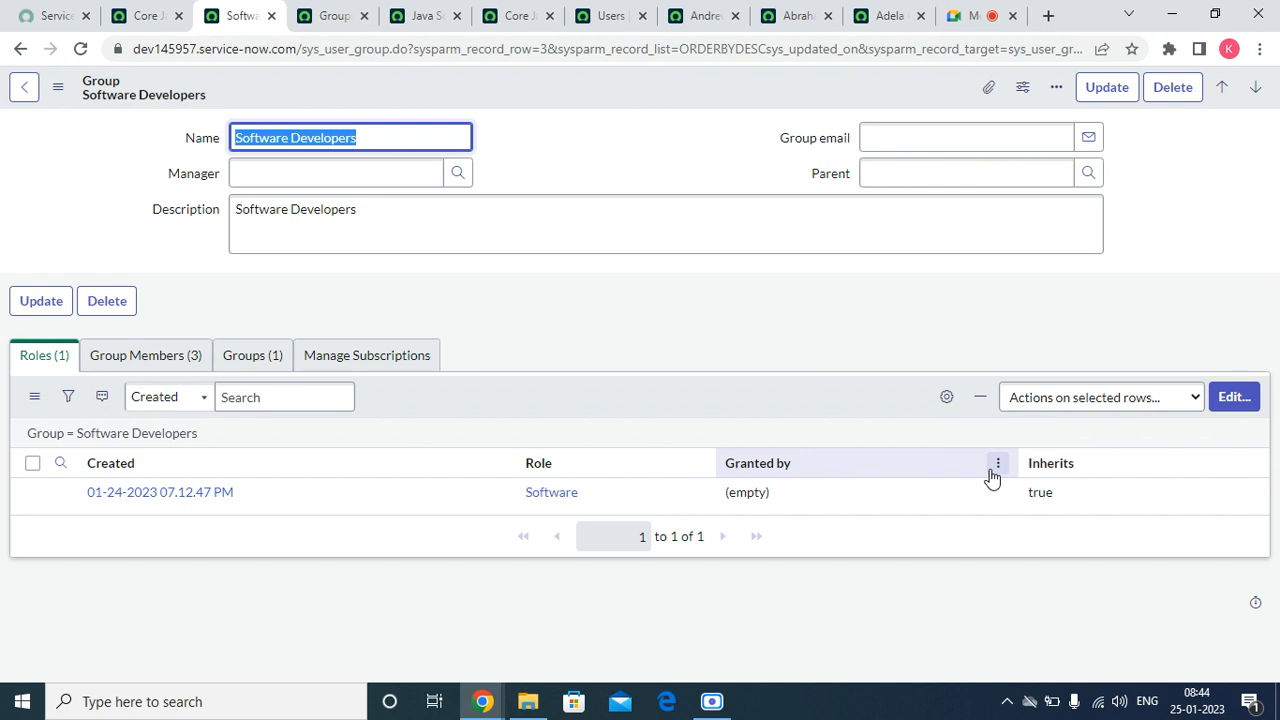
pyautogui.click(996, 466)
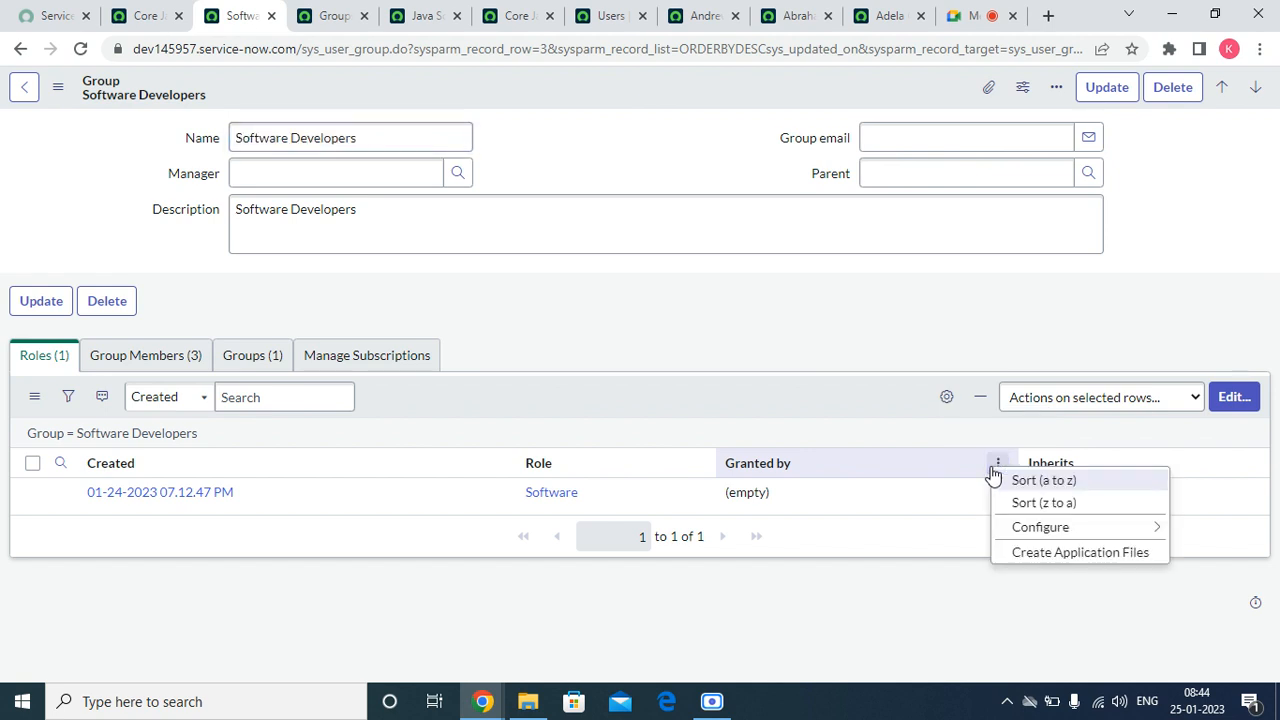
pyautogui.click(953, 588)
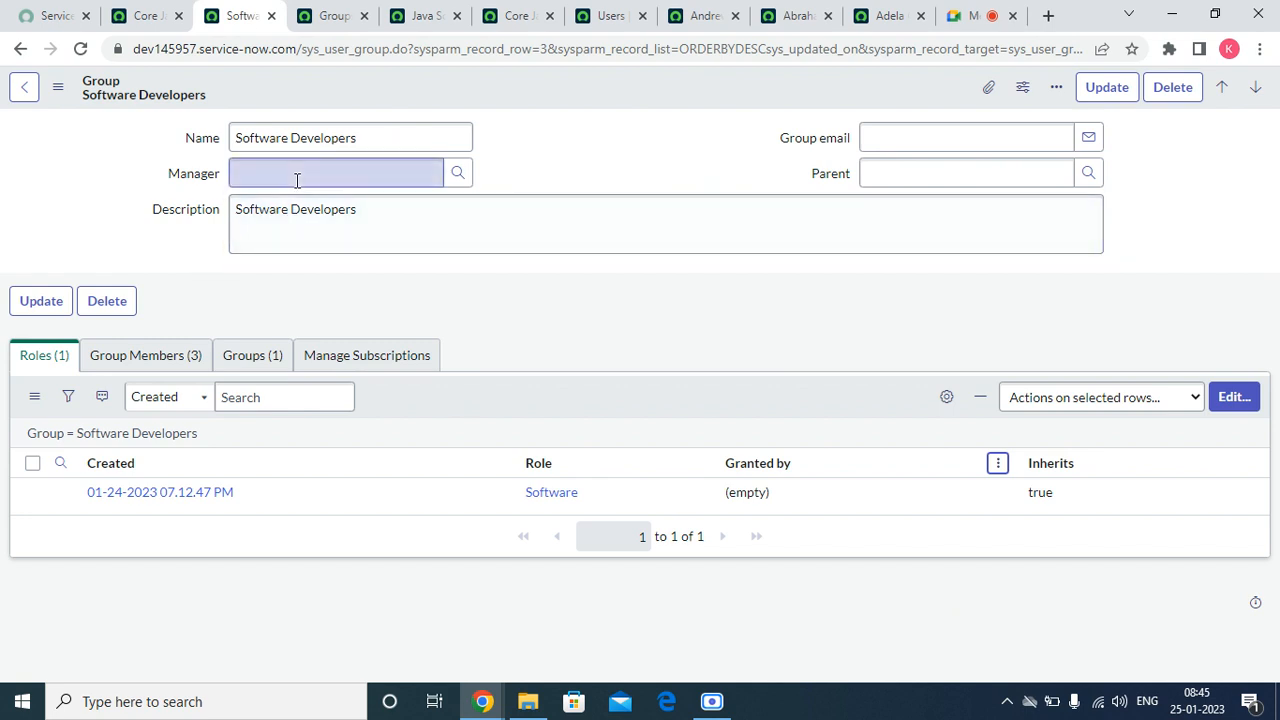
pyautogui.click(952, 18)
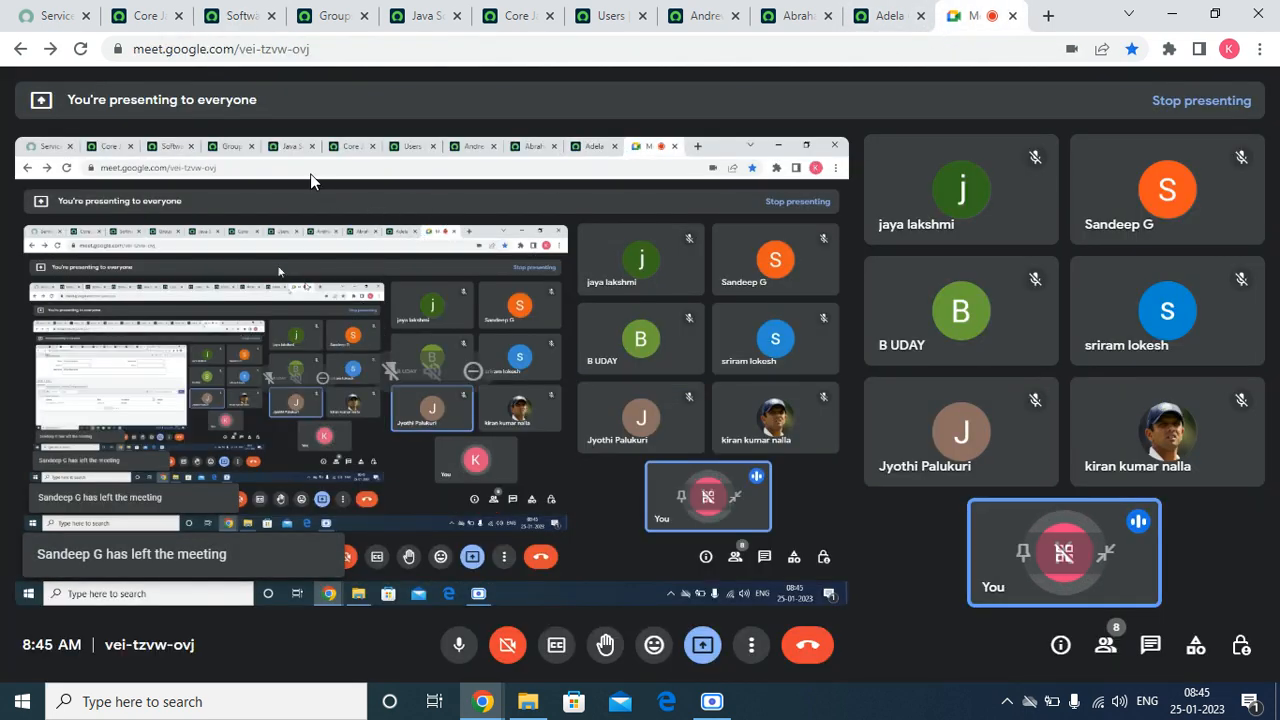
pyautogui.click(240, 16)
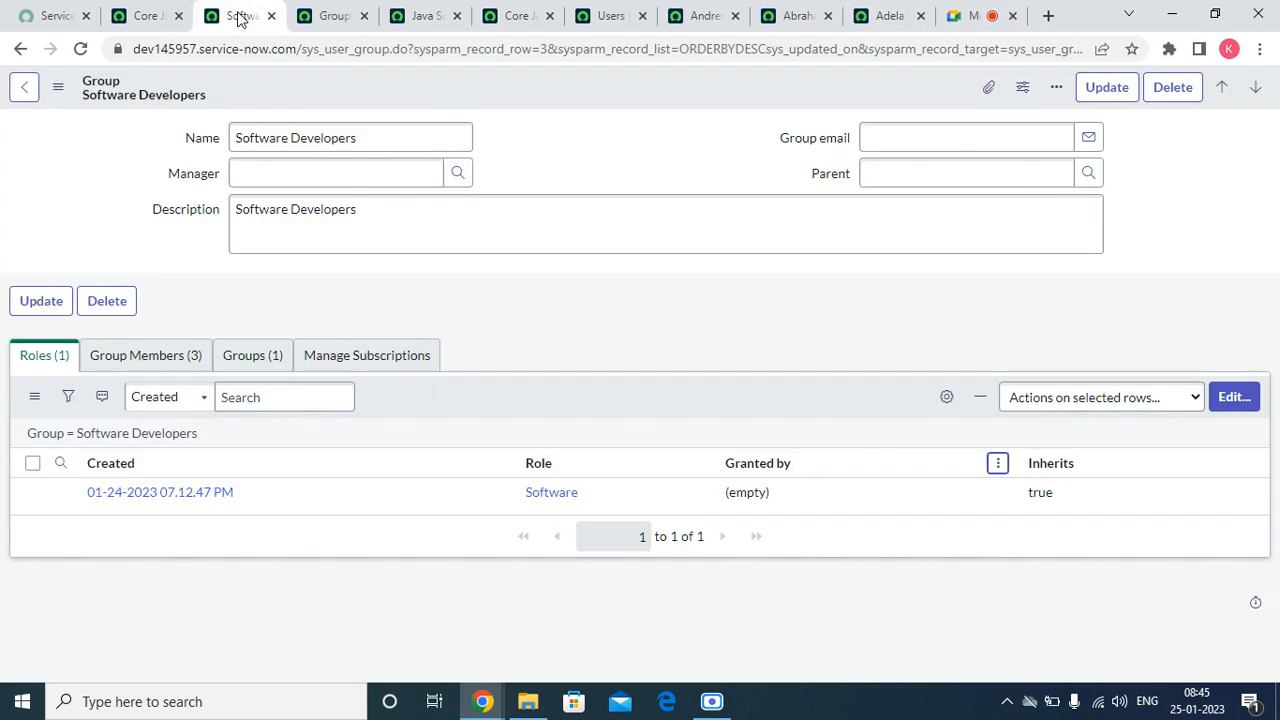
# Step: Close the extra group, Users list and user record tabs, and return to the remaining Core Java Developers record
pyautogui.click(315, 16)
pyautogui.click(365, 16)
pyautogui.click(365, 16)
pyautogui.click(365, 16)
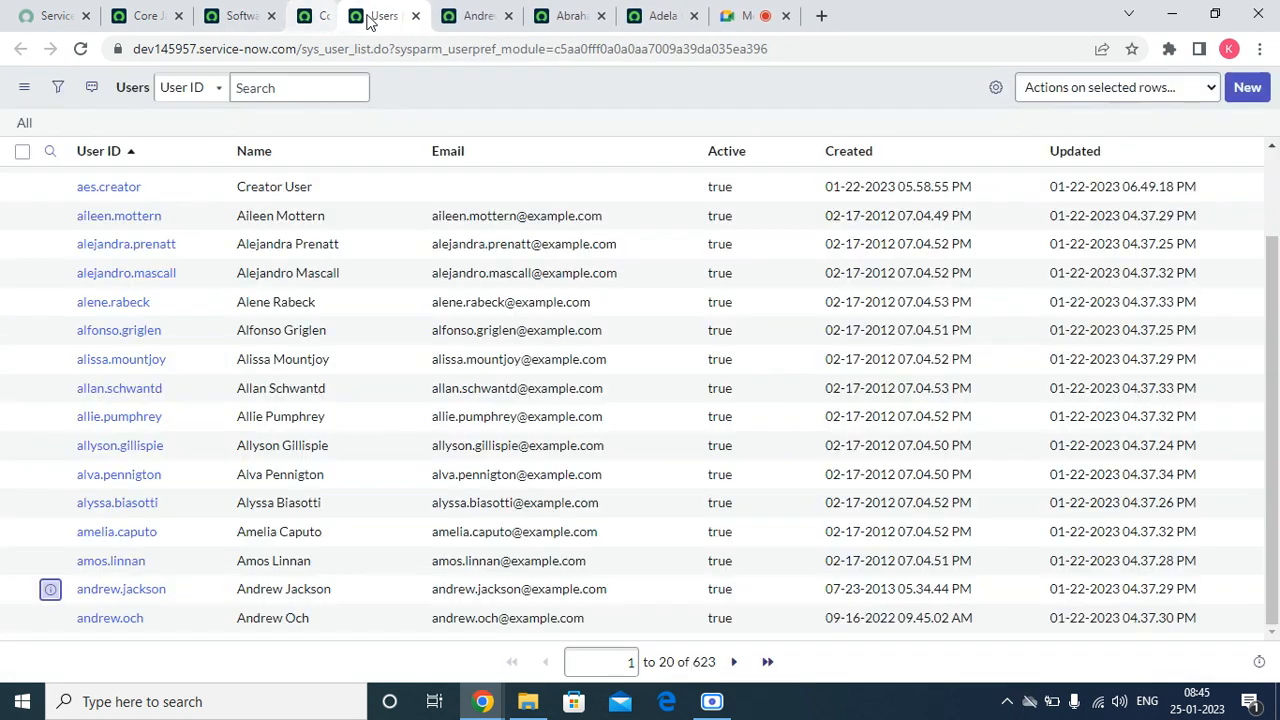
pyautogui.click(365, 16)
pyautogui.click(365, 16)
pyautogui.click(365, 16)
pyautogui.click(365, 16)
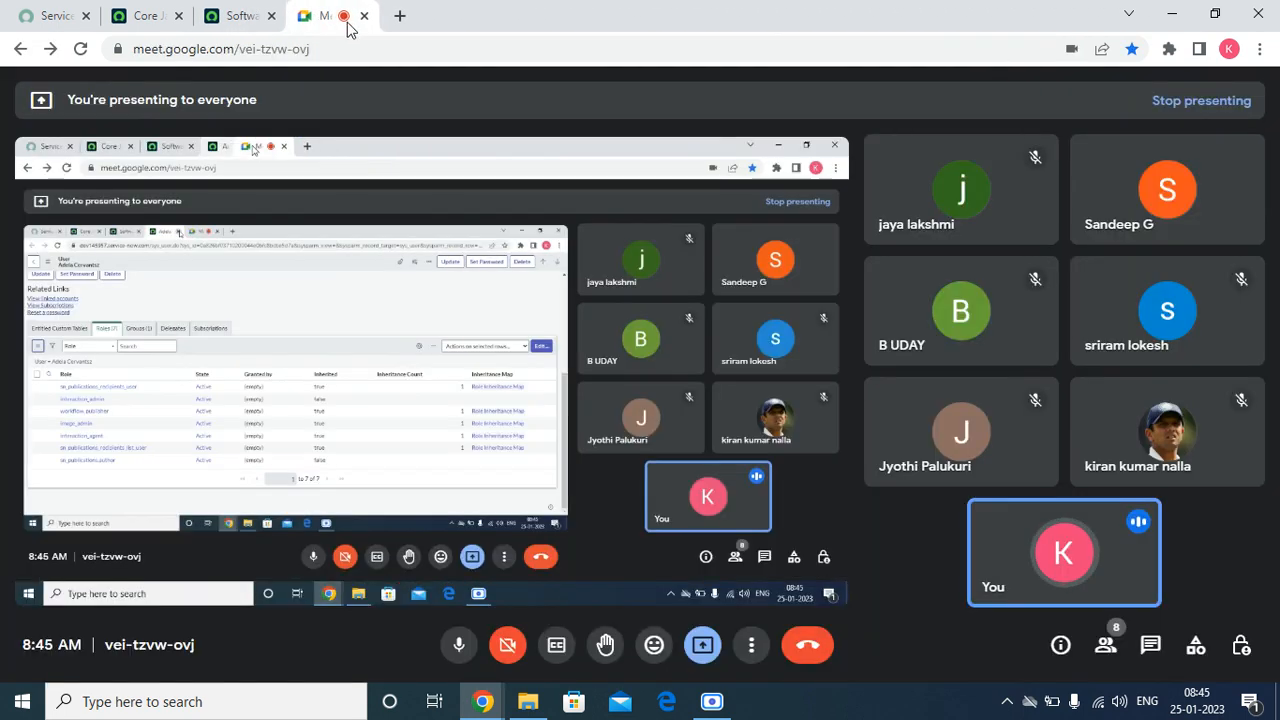
pyautogui.click(258, 20)
pyautogui.click(271, 16)
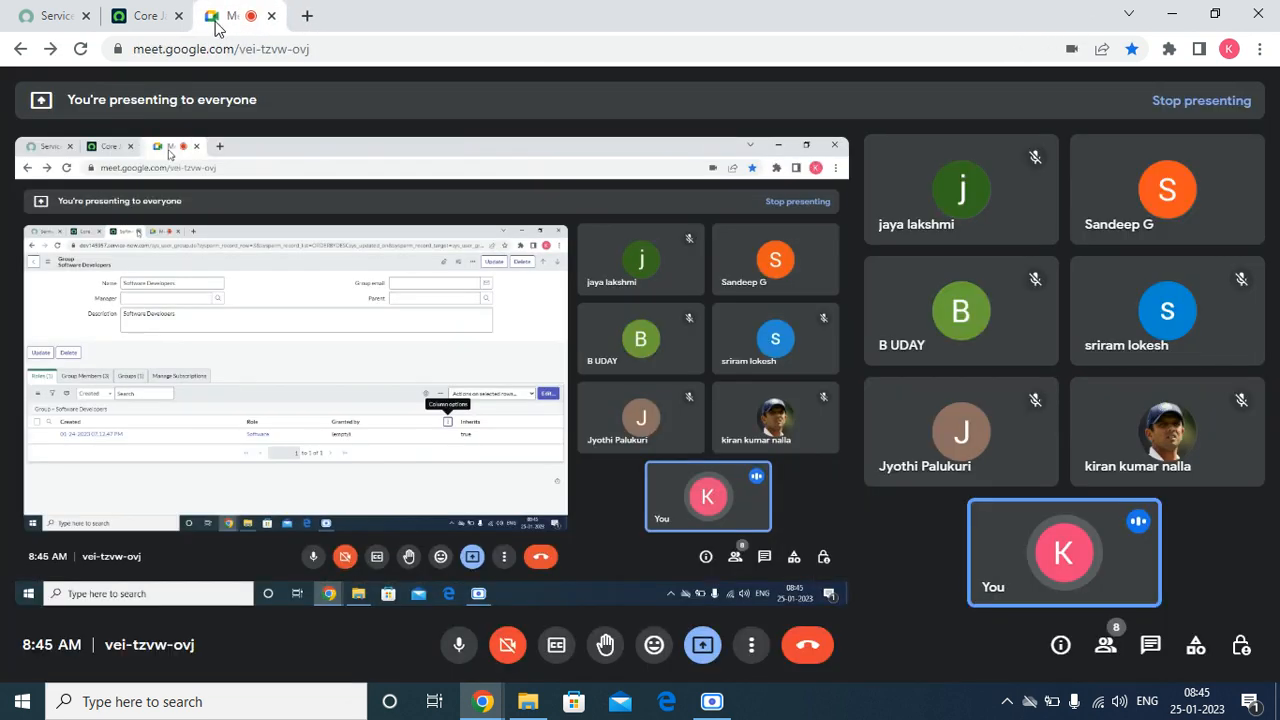
pyautogui.click(150, 22)
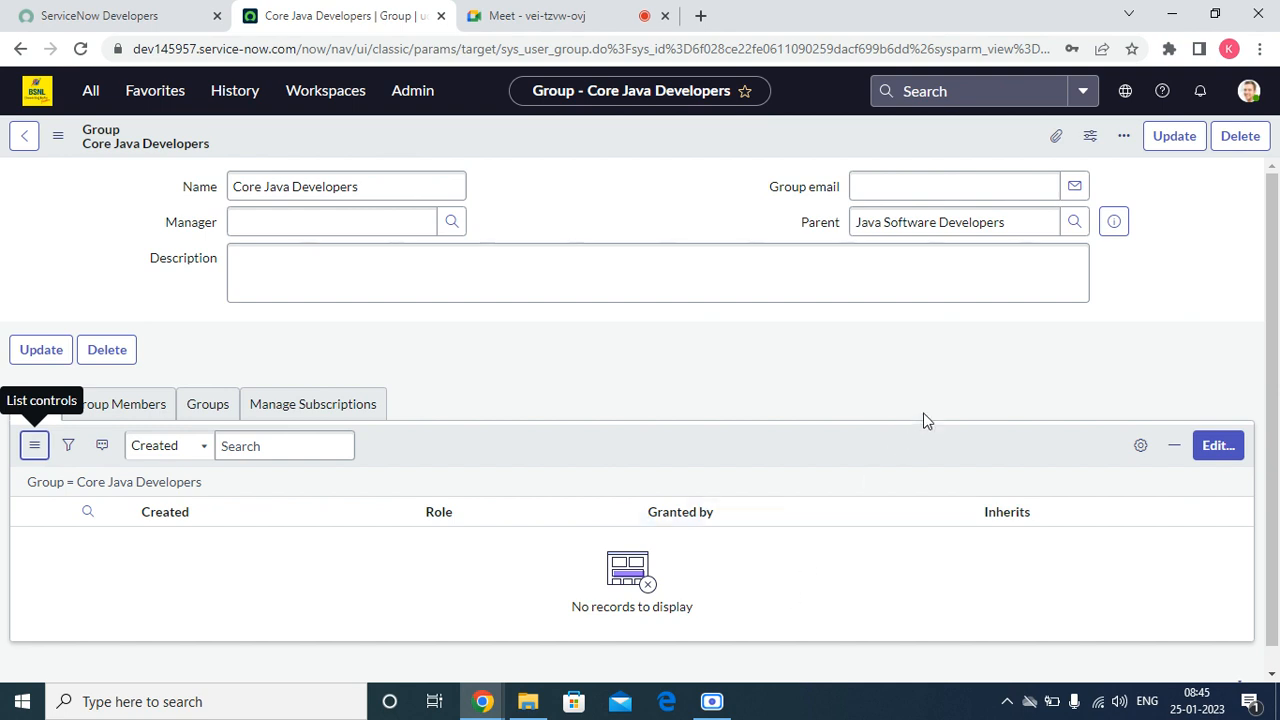
# Step: Switch to Paint by running mspaint from the Windows Run dialog
pyautogui.press('super+r')
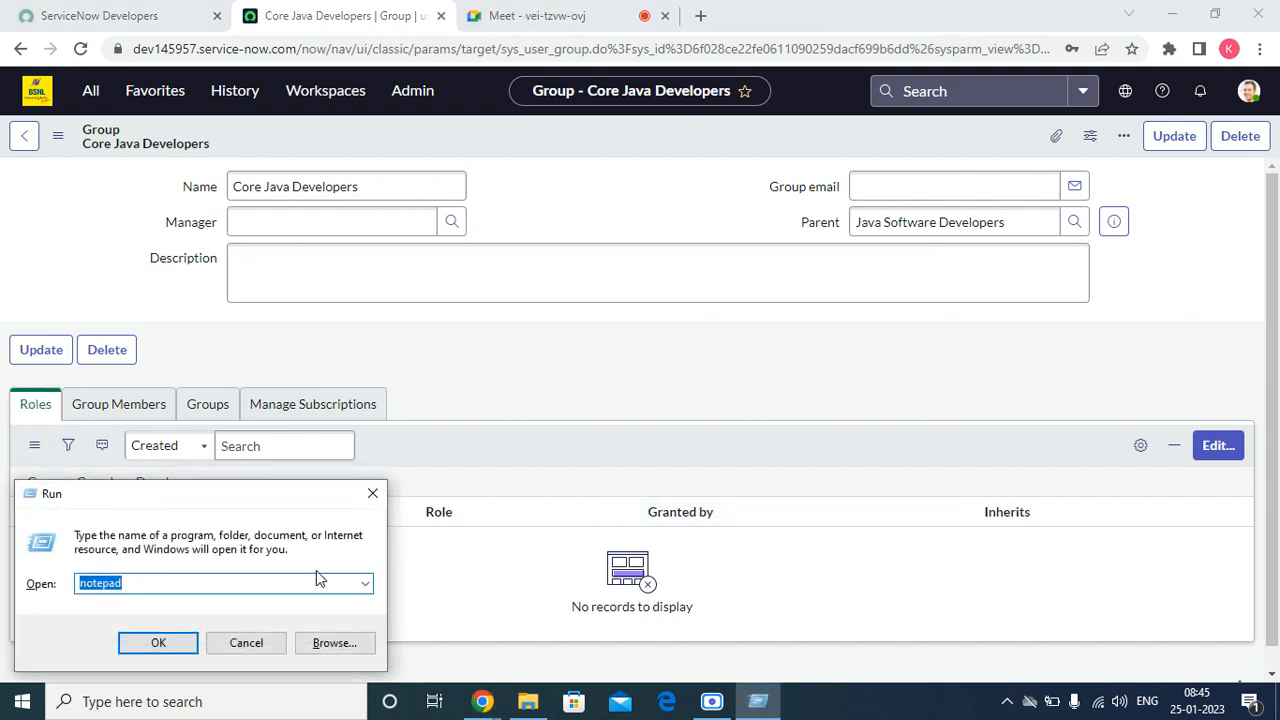
pyautogui.click(316, 582)
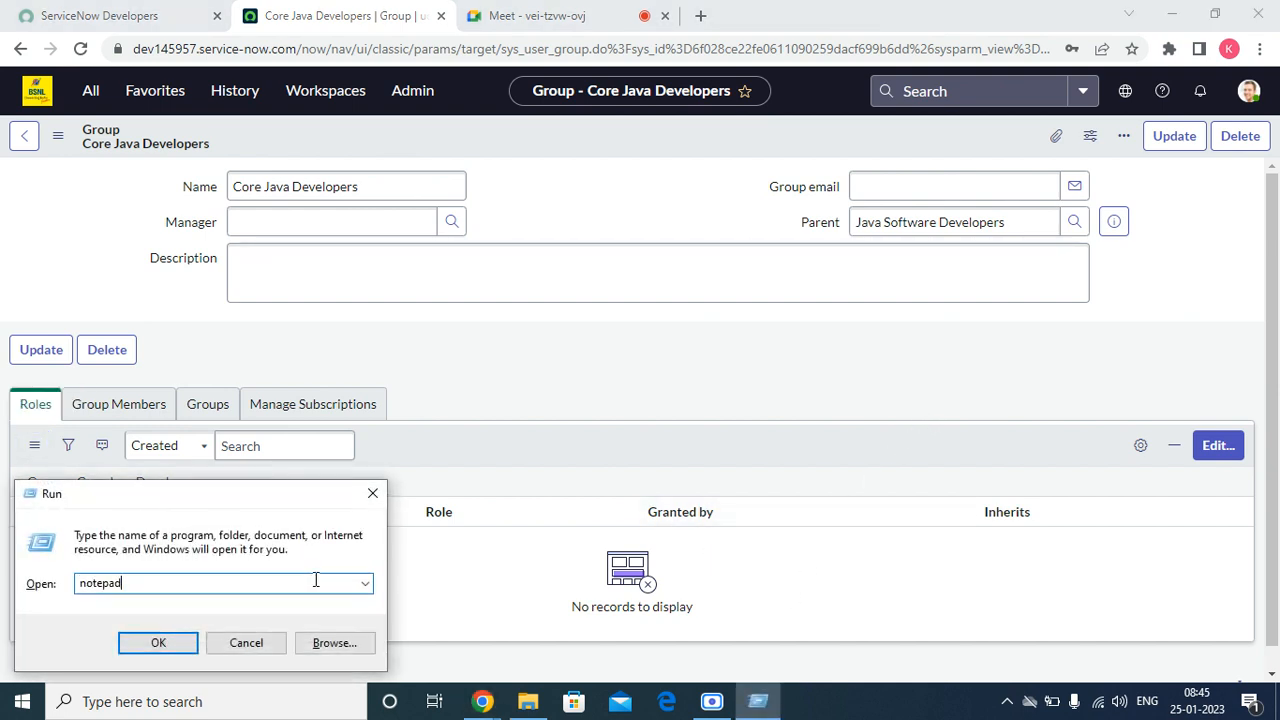
pyautogui.click(366, 585)
pyautogui.click(151, 658)
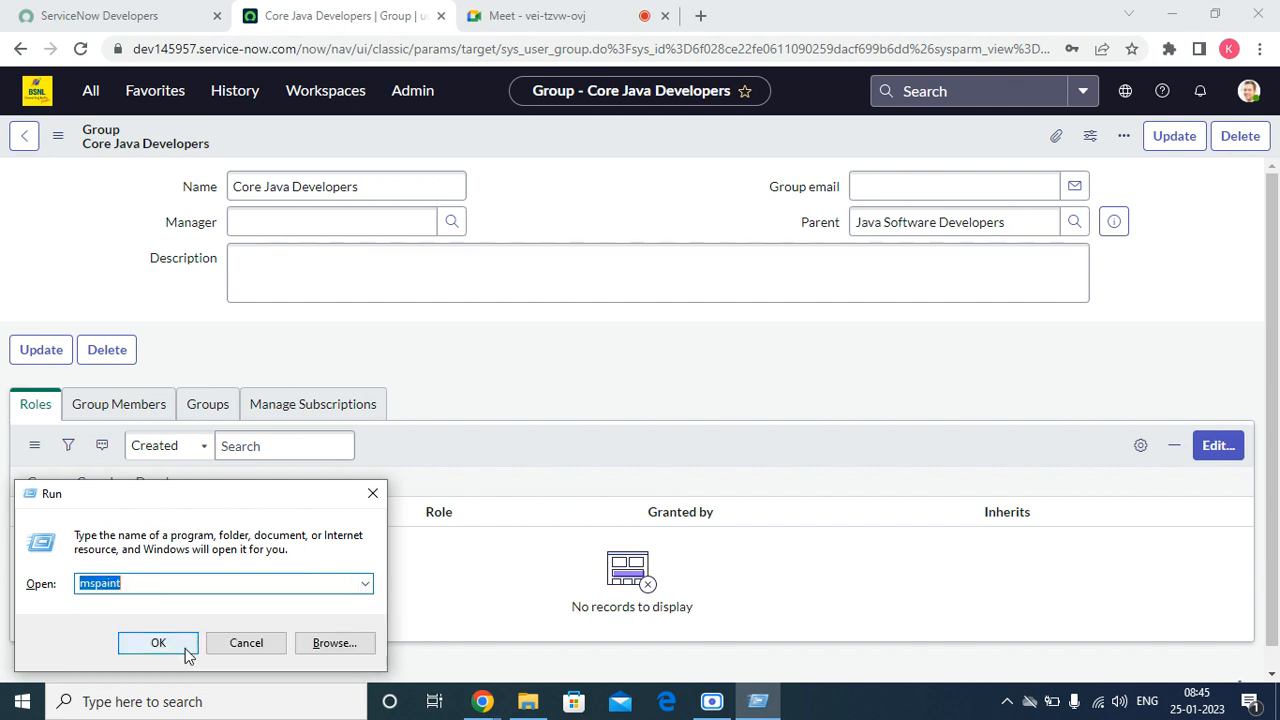
pyautogui.click(182, 647)
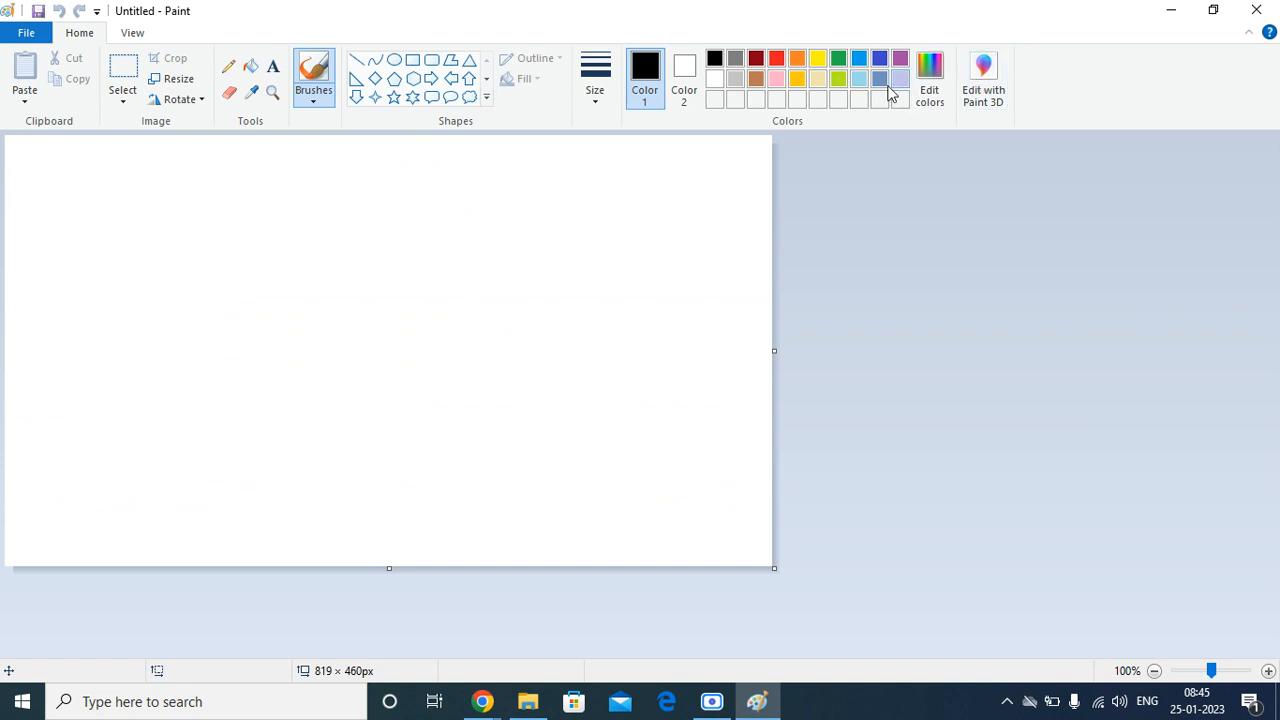
# Step: Draw an orange parent node with two connected child nodes on the left side of the canvas
pyautogui.click(798, 60)
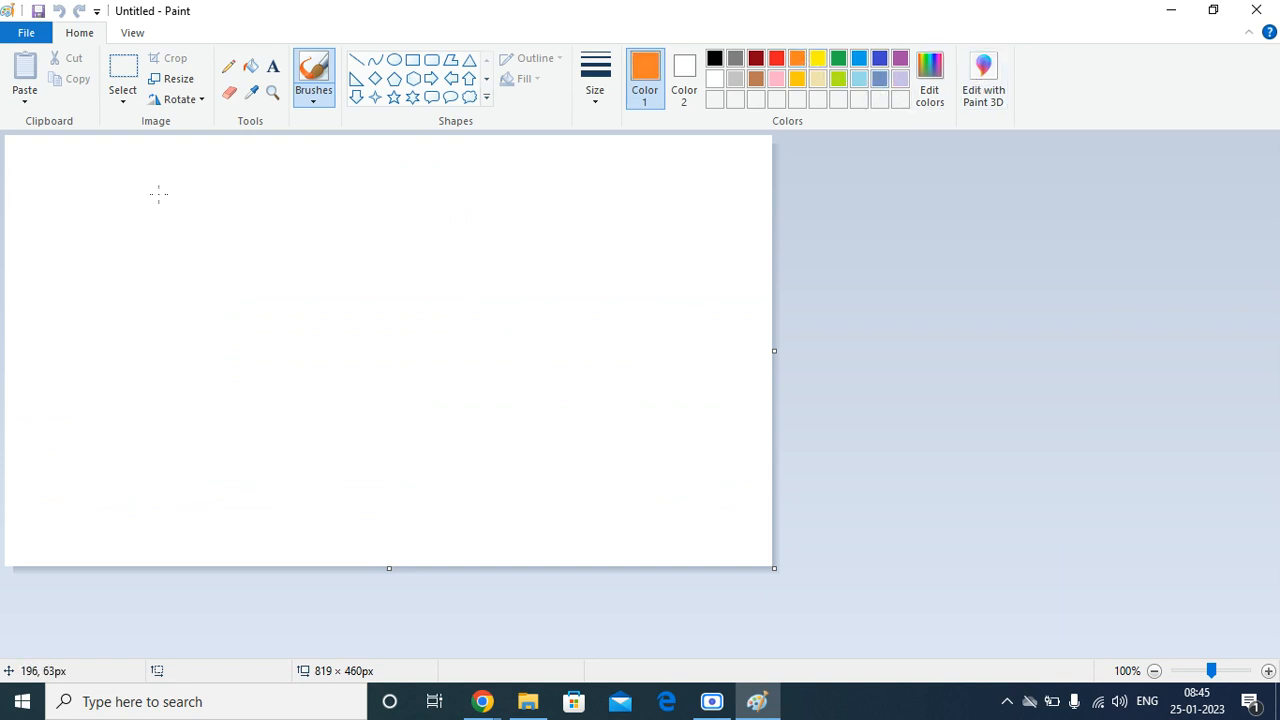
pyautogui.moveTo(122, 176)
pyautogui.mouseDown()
pyautogui.moveTo(98, 179)
pyautogui.moveTo(114, 251)
pyautogui.moveTo(152, 226)
pyautogui.moveTo(102, 168)
pyautogui.mouseUp()
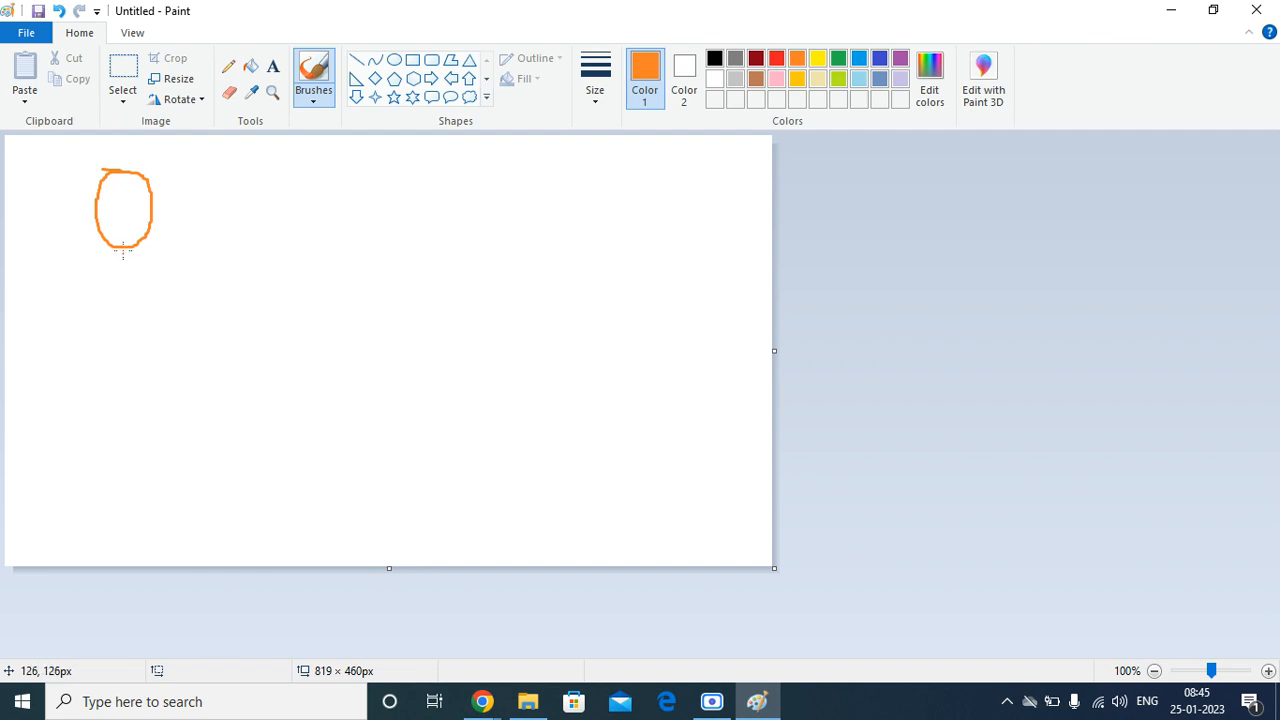
pyautogui.moveTo(113, 246)
pyautogui.mouseDown()
pyautogui.moveTo(53, 327)
pyautogui.moveTo(29, 401)
pyautogui.moveTo(70, 364)
pyautogui.moveTo(77, 330)
pyautogui.moveTo(66, 327)
pyautogui.mouseUp()
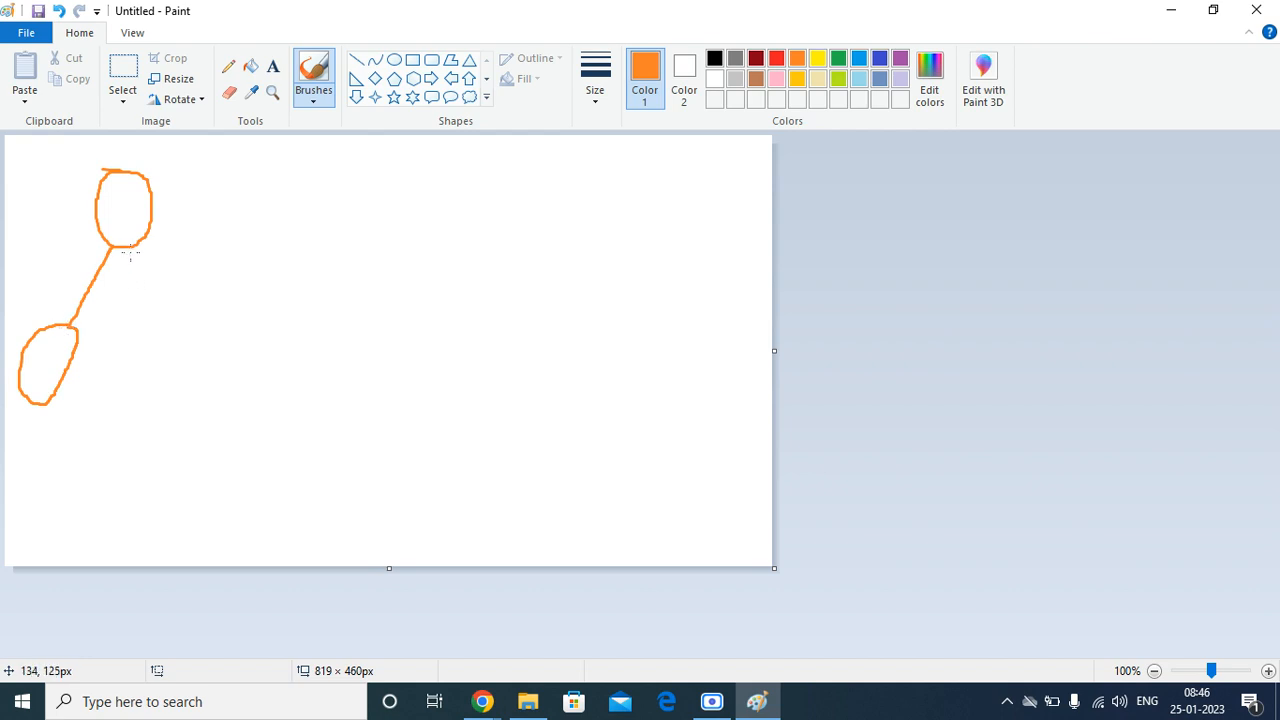
pyautogui.moveTo(130, 250)
pyautogui.mouseDown()
pyautogui.moveTo(157, 316)
pyautogui.moveTo(131, 316)
pyautogui.moveTo(182, 440)
pyautogui.moveTo(199, 330)
pyautogui.moveTo(134, 302)
pyautogui.moveTo(133, 318)
pyautogui.mouseUp()
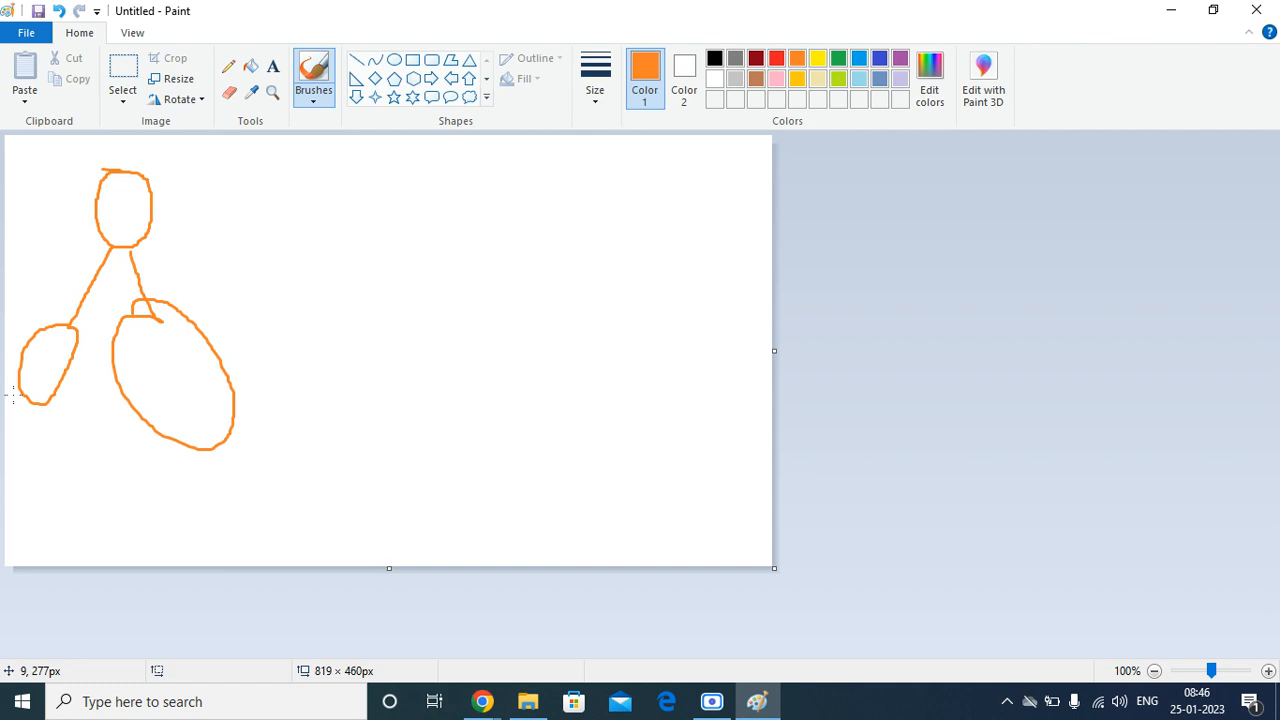
# Step: Draw two connected grandchild nodes beneath each child node of the left tree in orange
pyautogui.moveTo(24, 398)
pyautogui.mouseDown()
pyautogui.moveTo(10, 449)
pyautogui.moveTo(27, 459)
pyautogui.moveTo(11, 440)
pyautogui.mouseUp()
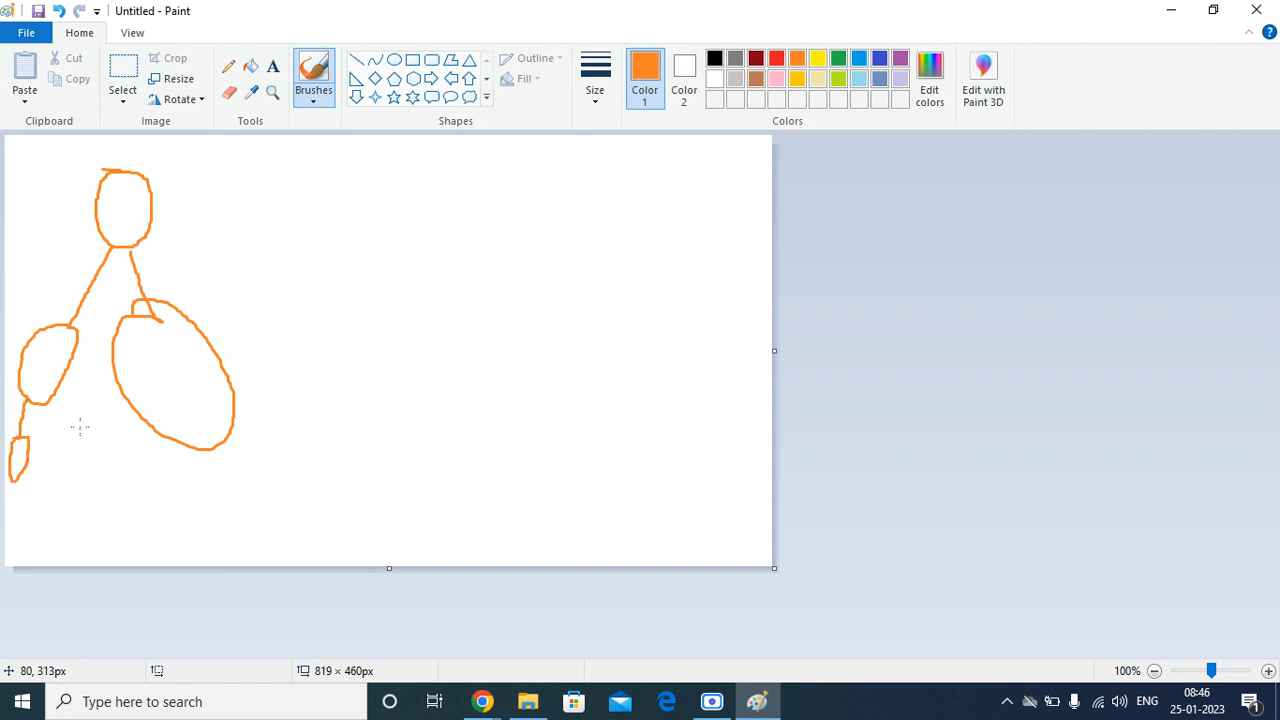
pyautogui.moveTo(53, 390)
pyautogui.mouseDown()
pyautogui.moveTo(45, 445)
pyautogui.moveTo(77, 463)
pyautogui.moveTo(46, 435)
pyautogui.mouseUp()
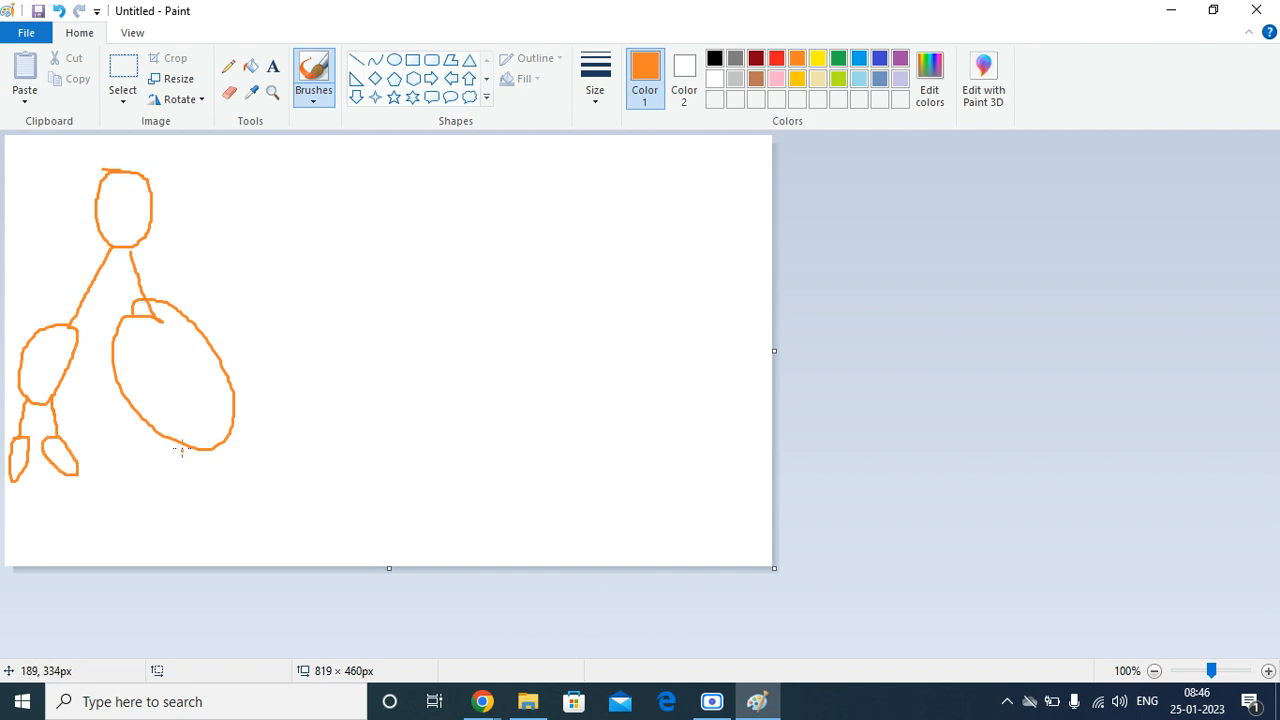
pyautogui.moveTo(182, 443)
pyautogui.mouseDown()
pyautogui.moveTo(166, 550)
pyautogui.moveTo(178, 510)
pyautogui.mouseUp()
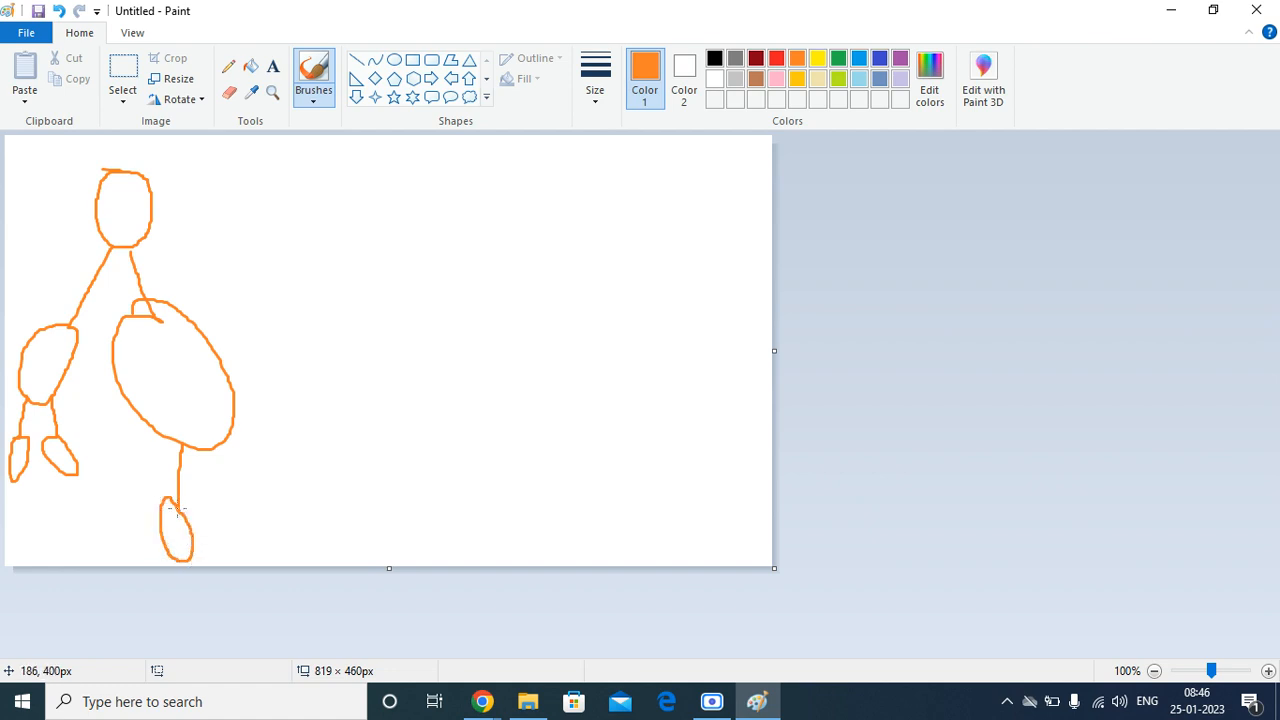
pyautogui.moveTo(229, 424)
pyautogui.mouseDown()
pyautogui.moveTo(266, 480)
pyautogui.moveTo(237, 523)
pyautogui.moveTo(292, 490)
pyautogui.moveTo(262, 474)
pyautogui.mouseUp()
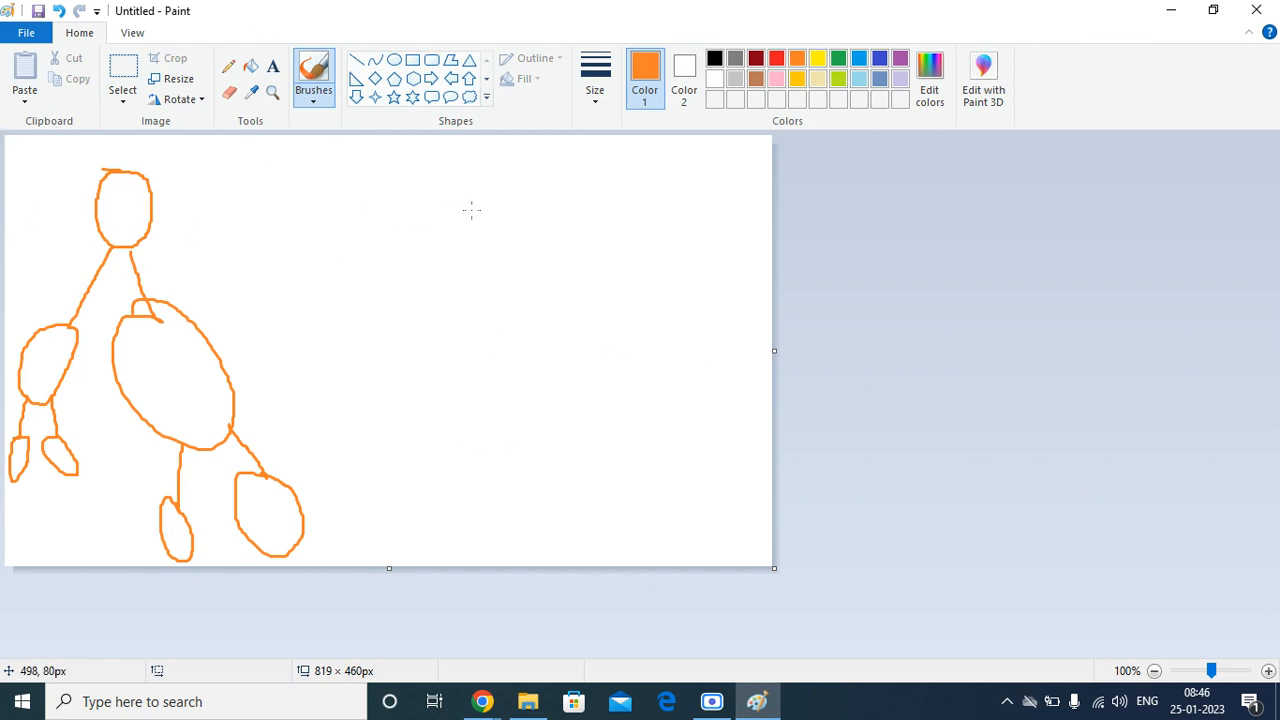
# Step: Draw a second orange tree on the right side of the canvas, with a parent node and two connected child nodes
pyautogui.moveTo(594, 171)
pyautogui.mouseDown()
pyautogui.moveTo(545, 215)
pyautogui.moveTo(606, 194)
pyautogui.moveTo(568, 172)
pyautogui.mouseUp()
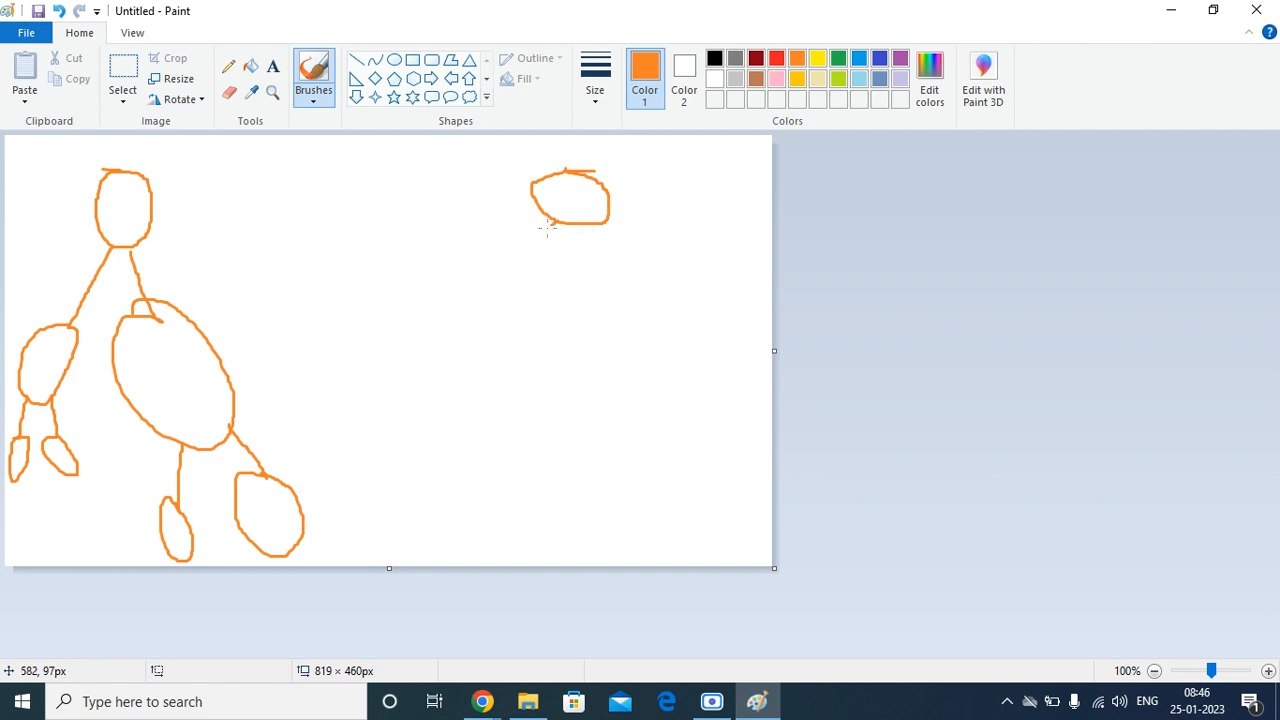
pyautogui.moveTo(553, 222)
pyautogui.mouseDown()
pyautogui.moveTo(475, 302)
pyautogui.moveTo(506, 296)
pyautogui.moveTo(507, 282)
pyautogui.mouseUp()
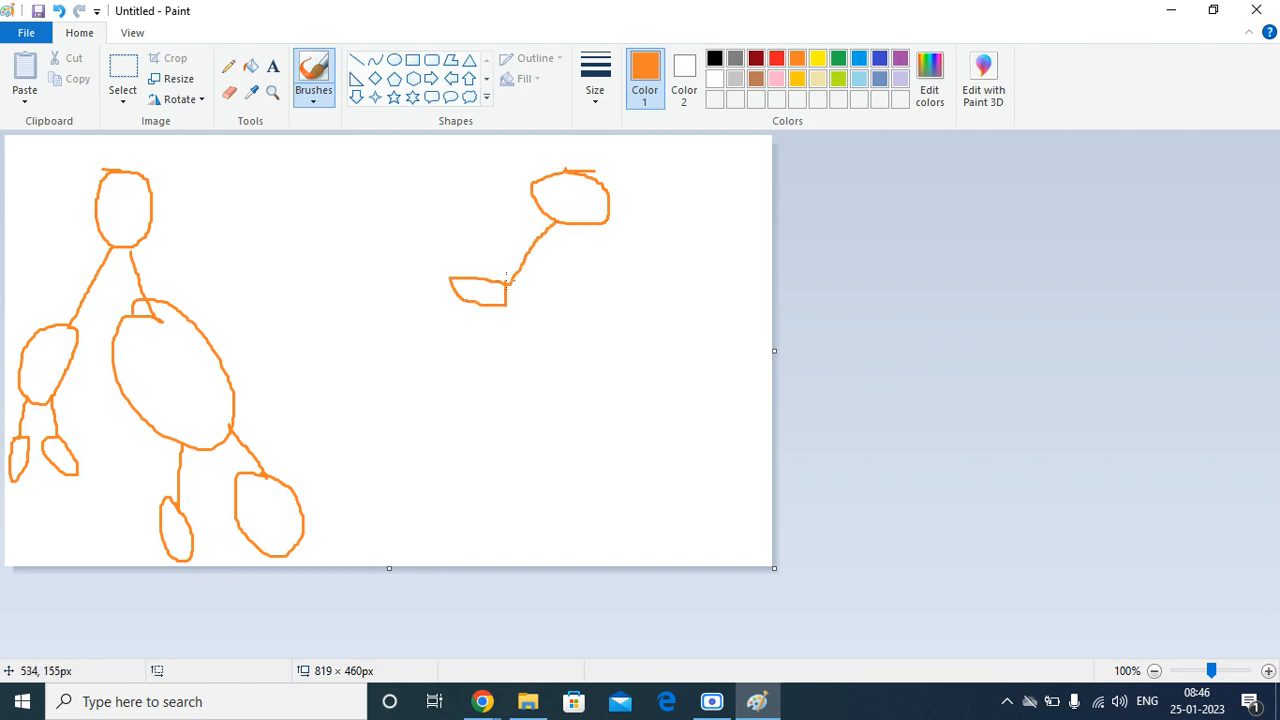
pyautogui.moveTo(590, 222)
pyautogui.mouseDown()
pyautogui.moveTo(644, 246)
pyautogui.moveTo(688, 322)
pyautogui.moveTo(673, 256)
pyautogui.moveTo(652, 276)
pyautogui.mouseUp()
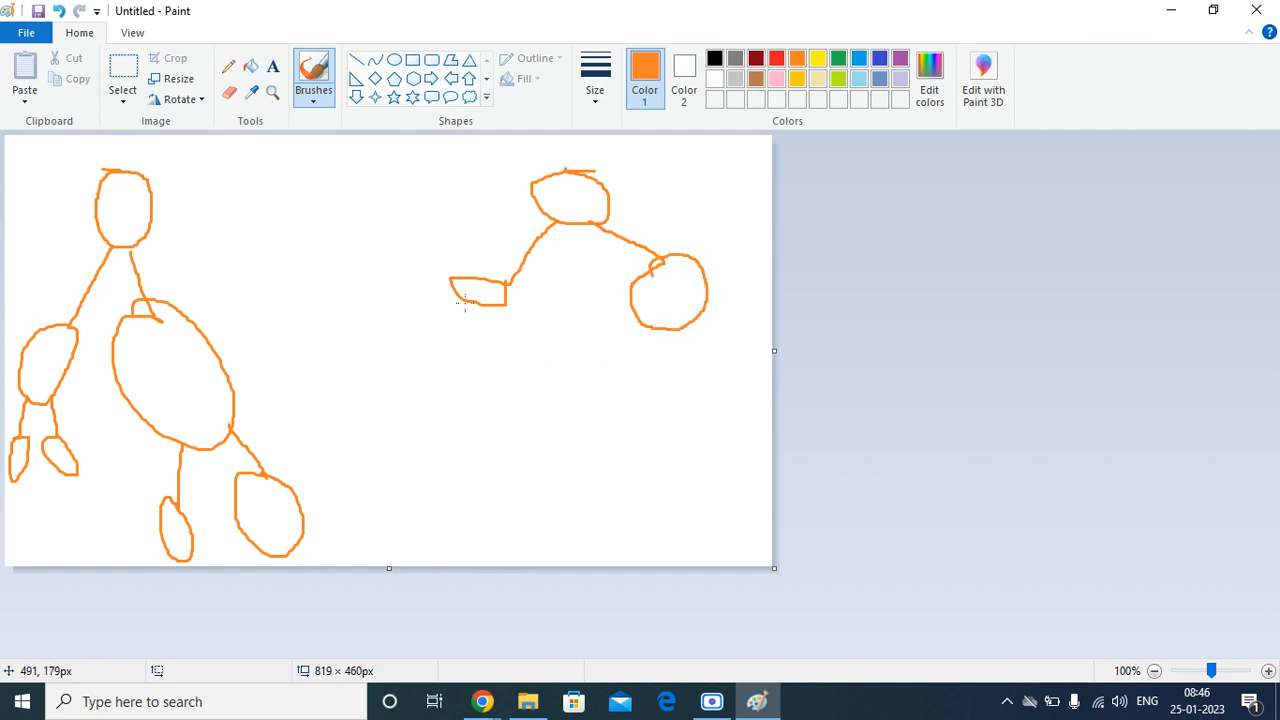
# Step: Draw two connected grandchild nodes beneath each child node of the right tree in orange
pyautogui.moveTo(465, 303)
pyautogui.mouseDown()
pyautogui.moveTo(414, 357)
pyautogui.moveTo(355, 357)
pyautogui.moveTo(411, 415)
pyautogui.moveTo(411, 357)
pyautogui.mouseUp()
pyautogui.moveTo(463, 304)
pyautogui.mouseDown()
pyautogui.moveTo(484, 357)
pyautogui.moveTo(447, 401)
pyautogui.moveTo(511, 403)
pyautogui.moveTo(475, 357)
pyautogui.mouseUp()
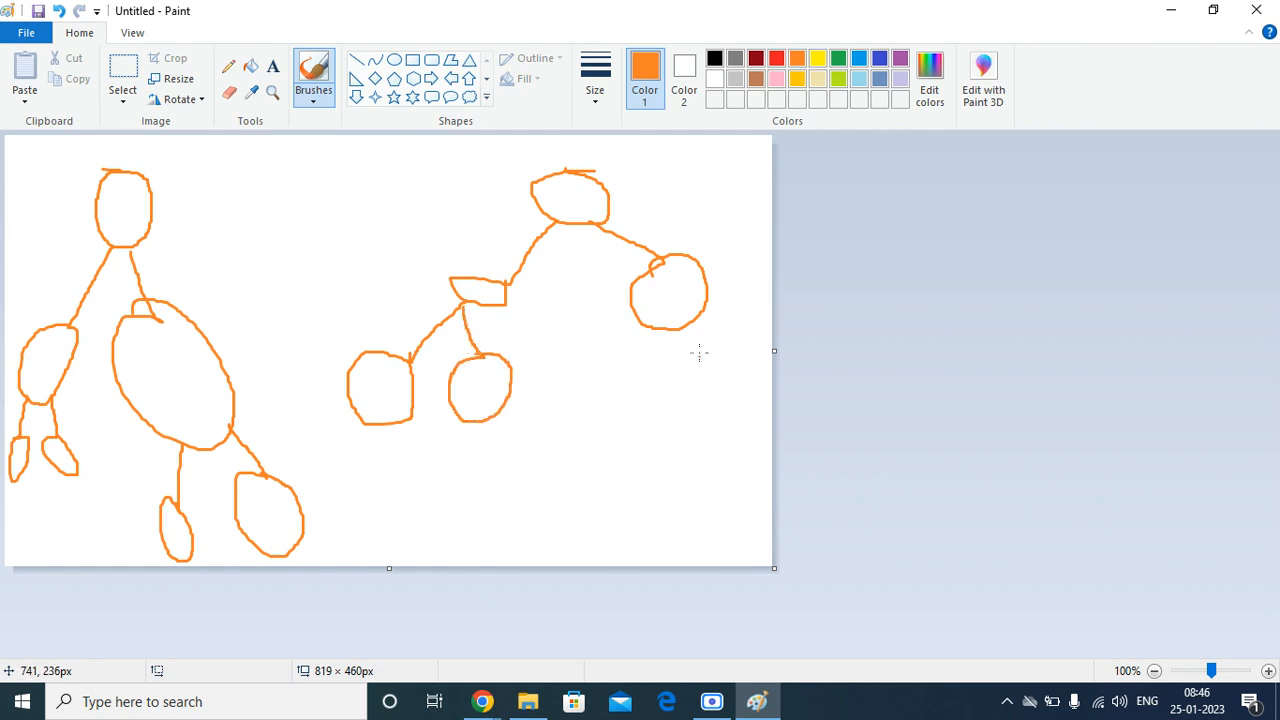
pyautogui.moveTo(643, 333)
pyautogui.mouseDown()
pyautogui.moveTo(637, 355)
pyautogui.moveTo(576, 364)
pyautogui.moveTo(638, 406)
pyautogui.moveTo(635, 346)
pyautogui.moveTo(704, 337)
pyautogui.moveTo(731, 370)
pyautogui.moveTo(723, 424)
pyautogui.moveTo(755, 383)
pyautogui.moveTo(729, 366)
pyautogui.mouseUp()
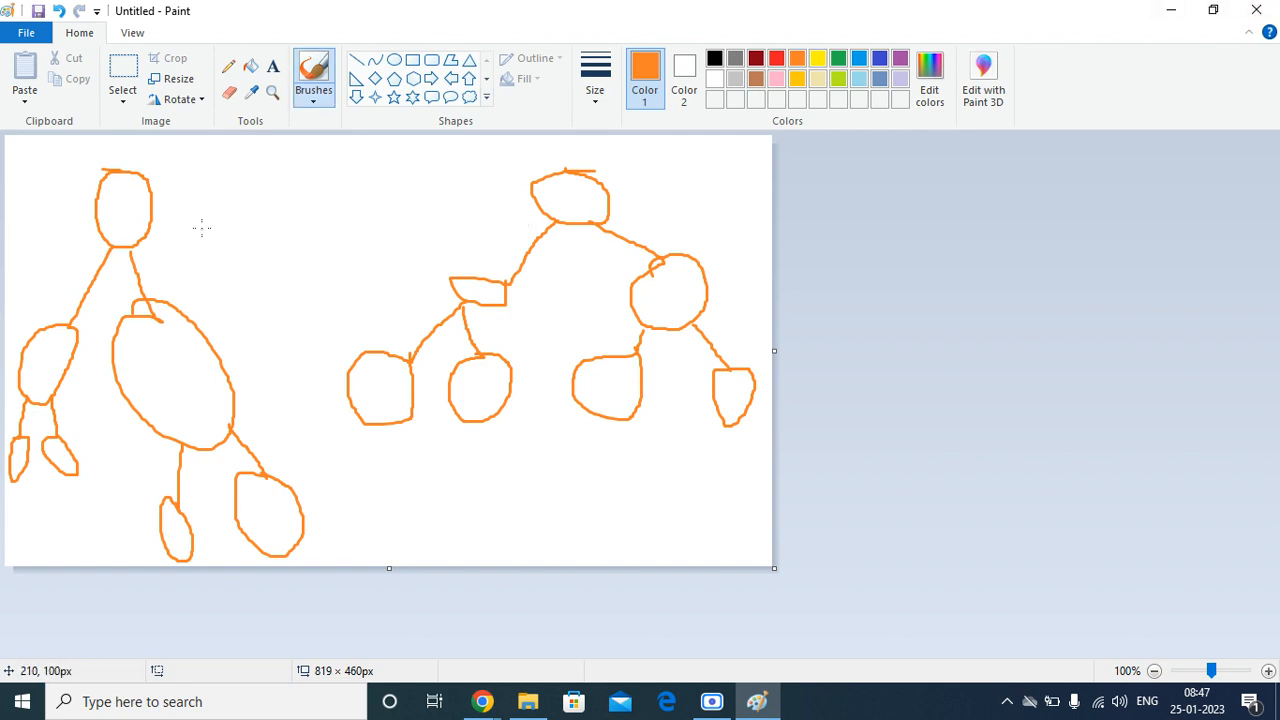
# Step: Draw orange arrows to the right tree's parent from the left tree's parent, its left child and that child's two grandchildren
pyautogui.moveTo(142, 202)
pyautogui.mouseDown()
pyautogui.moveTo(520, 228)
pyautogui.moveTo(538, 188)
pyautogui.mouseUp()
pyautogui.moveTo(528, 197); pyautogui.dragTo(538, 216)
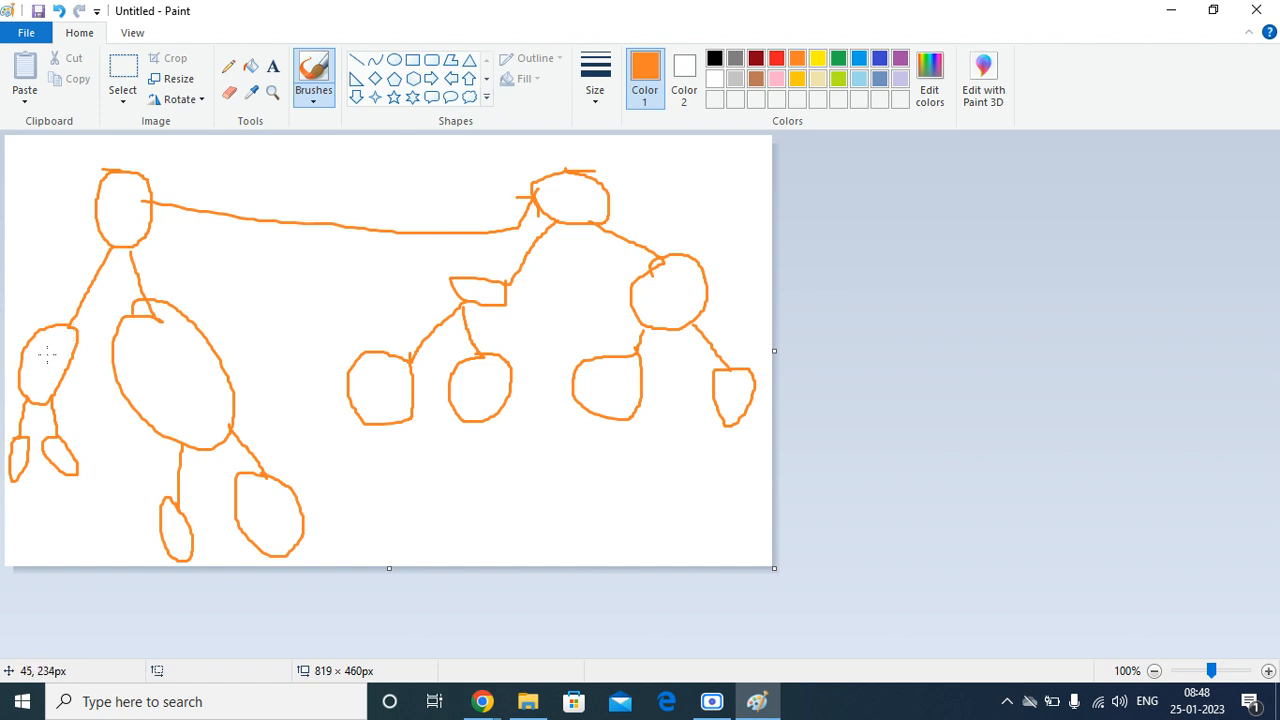
pyautogui.moveTo(47, 352)
pyautogui.mouseDown()
pyautogui.moveTo(289, 260)
pyautogui.moveTo(501, 205)
pyautogui.moveTo(521, 197)
pyautogui.moveTo(512, 176)
pyautogui.moveTo(524, 189)
pyautogui.moveTo(508, 212)
pyautogui.mouseUp()
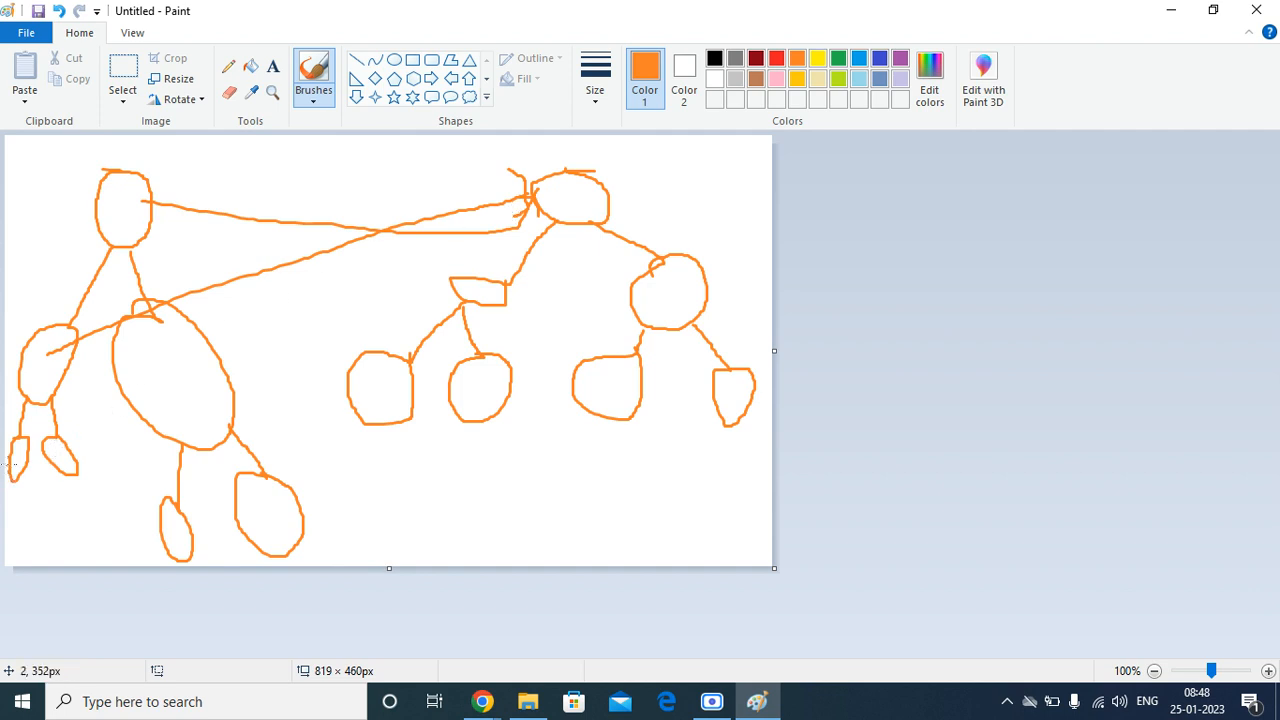
pyautogui.moveTo(21, 456)
pyautogui.mouseDown()
pyautogui.moveTo(338, 310)
pyautogui.moveTo(522, 203)
pyautogui.moveTo(513, 212)
pyautogui.mouseUp()
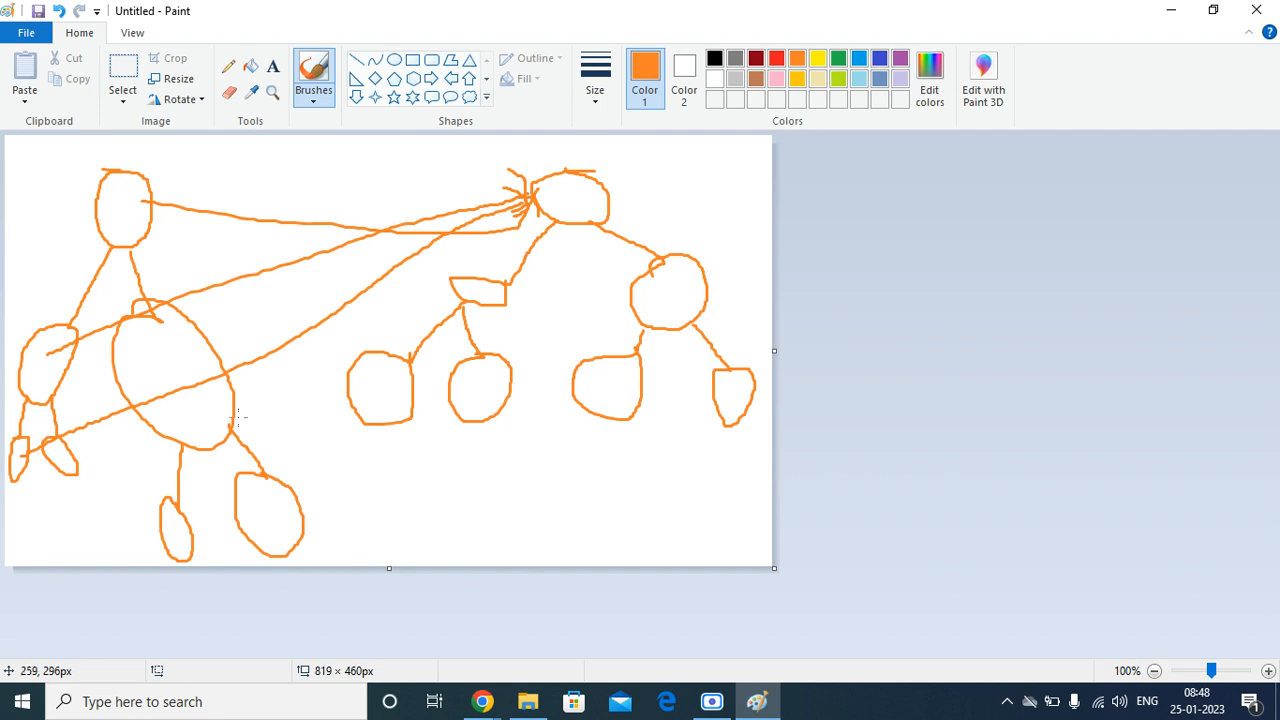
pyautogui.moveTo(72, 458)
pyautogui.mouseDown()
pyautogui.moveTo(524, 190)
pyautogui.moveTo(533, 202)
pyautogui.mouseUp()
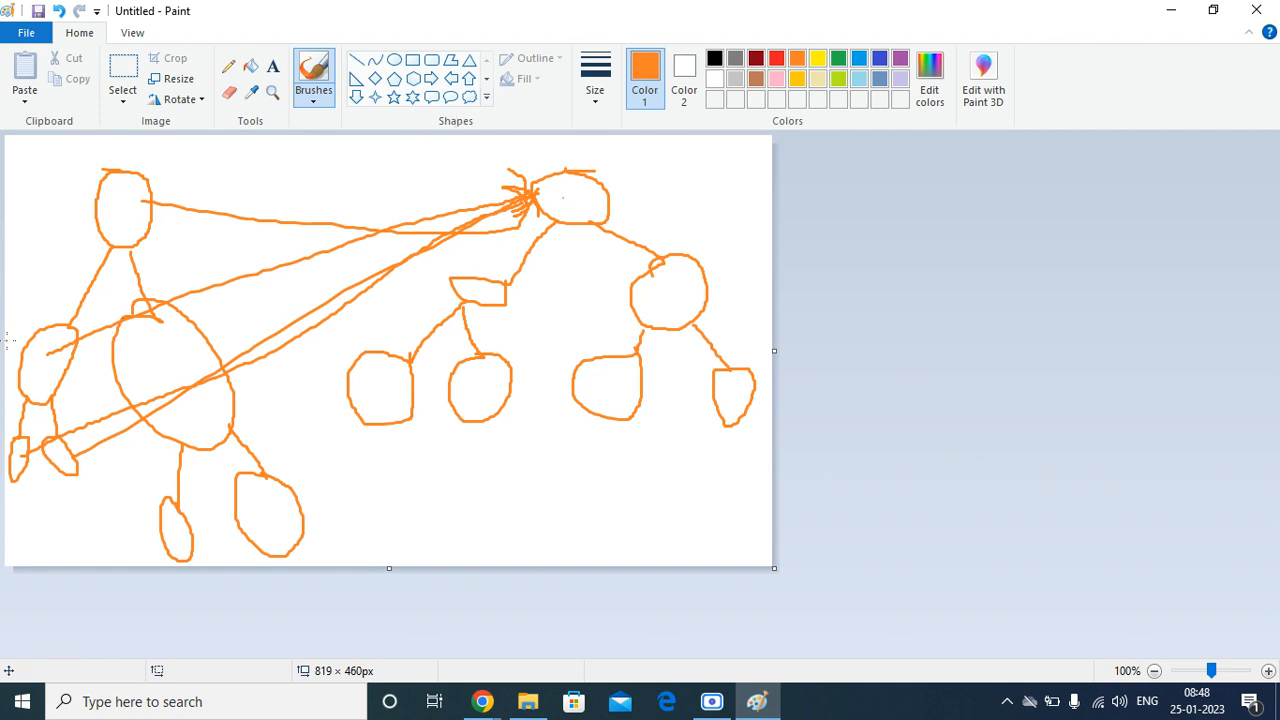
pyautogui.moveTo(39, 351)
pyautogui.mouseDown()
pyautogui.moveTo(280, 245)
pyautogui.moveTo(469, 208)
pyautogui.moveTo(516, 184)
pyautogui.mouseUp()
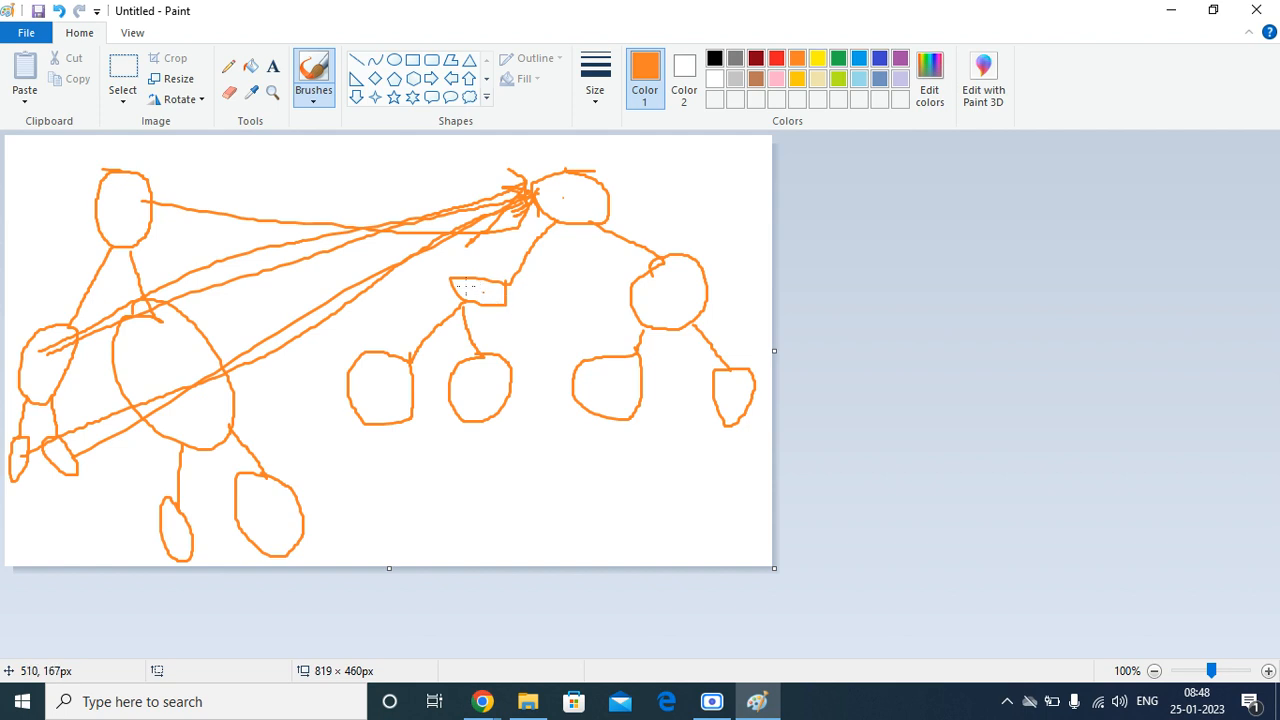
# Step: Draw orange connectors to the right tree's left child from the left tree's parent, left child and leftmost grandchild
pyautogui.moveTo(141, 199)
pyautogui.mouseDown()
pyautogui.moveTo(446, 280)
pyautogui.moveTo(429, 283)
pyautogui.mouseUp()
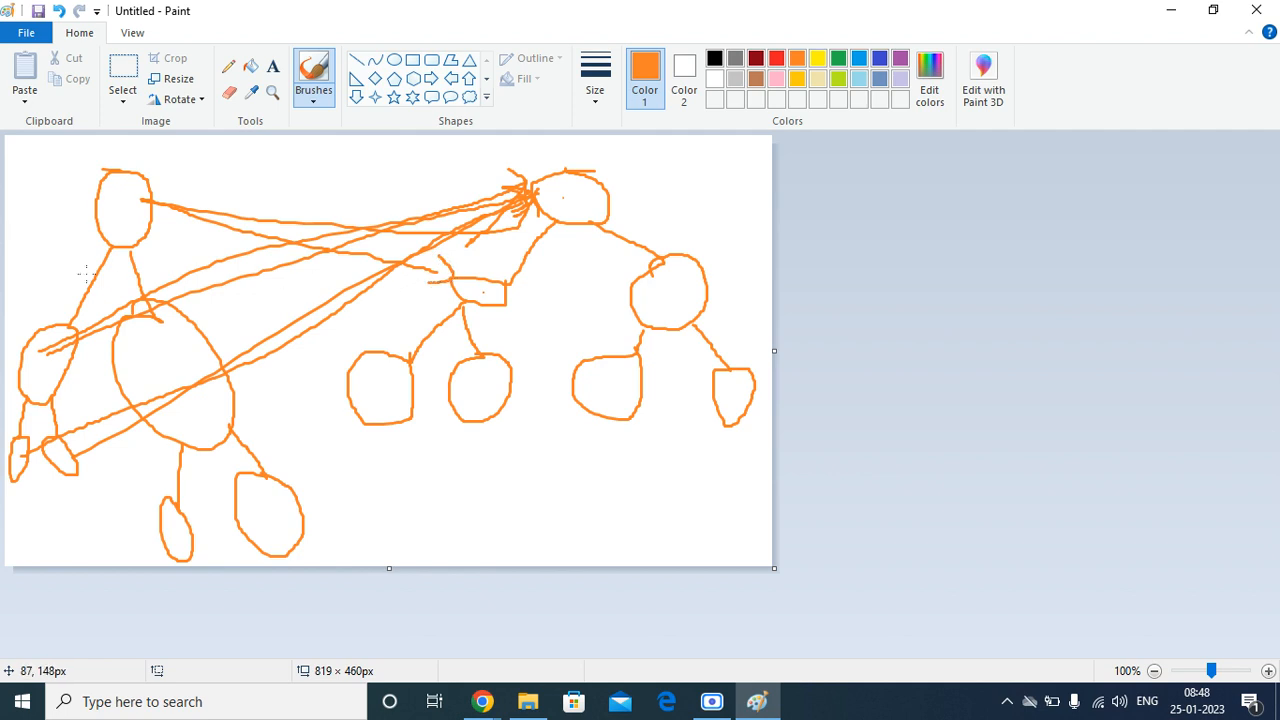
pyautogui.moveTo(61, 361)
pyautogui.mouseDown()
pyautogui.moveTo(359, 349)
pyautogui.moveTo(454, 292)
pyautogui.mouseUp()
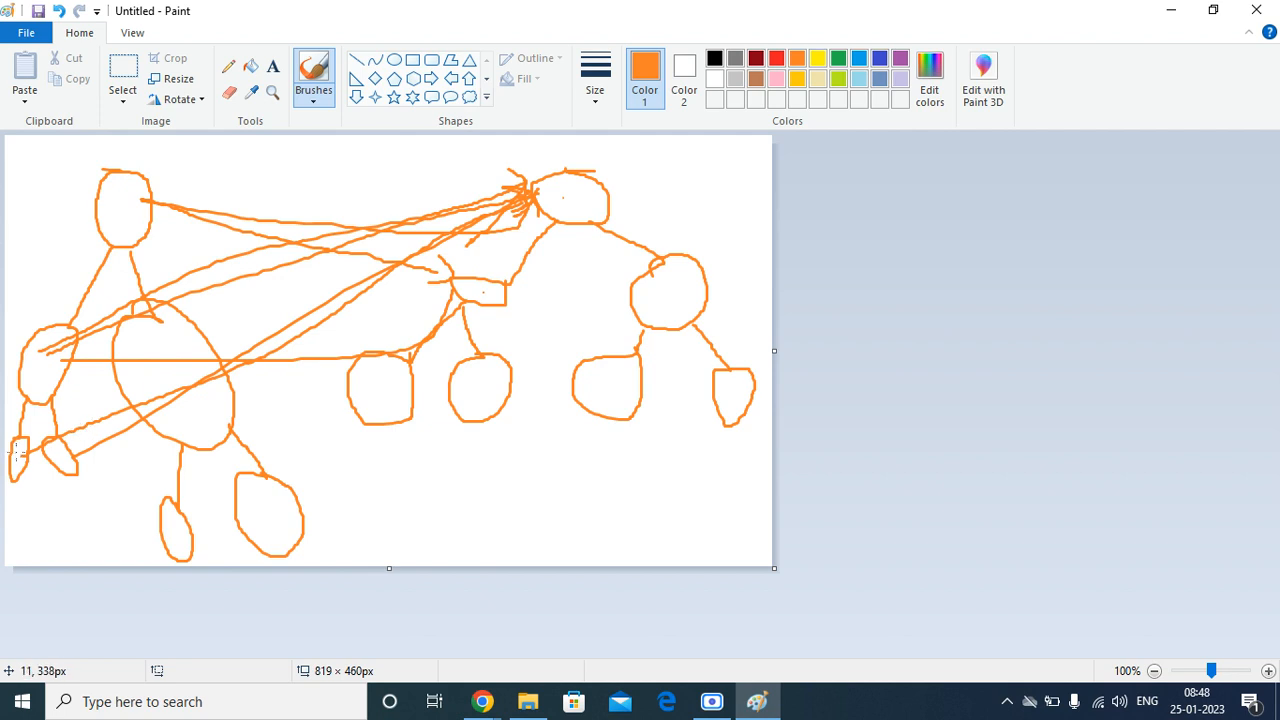
pyautogui.moveTo(12, 455)
pyautogui.mouseDown()
pyautogui.moveTo(482, 335)
pyautogui.moveTo(476, 302)
pyautogui.mouseUp()
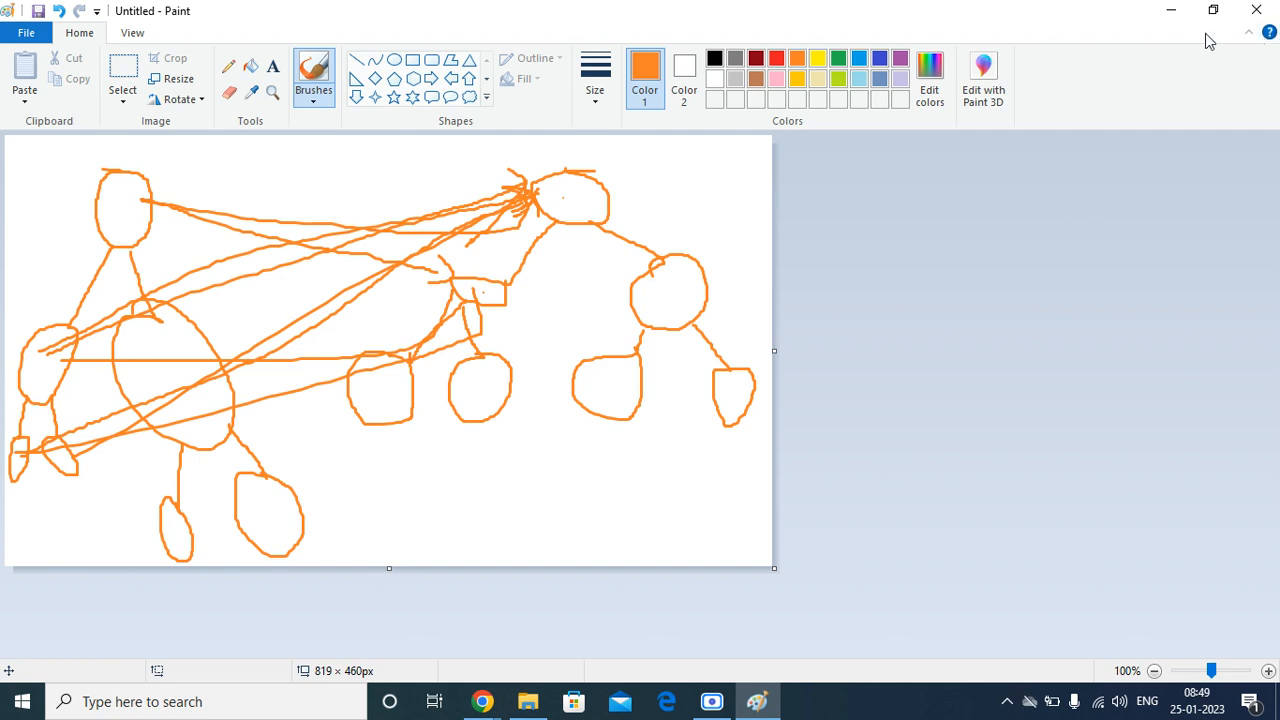
# Step: Switch to the Google Meet call in Chrome, stop presenting the screen, and bring up the Scre.io recorder window
pyautogui.click(1173, 11)
pyautogui.click(585, 12)
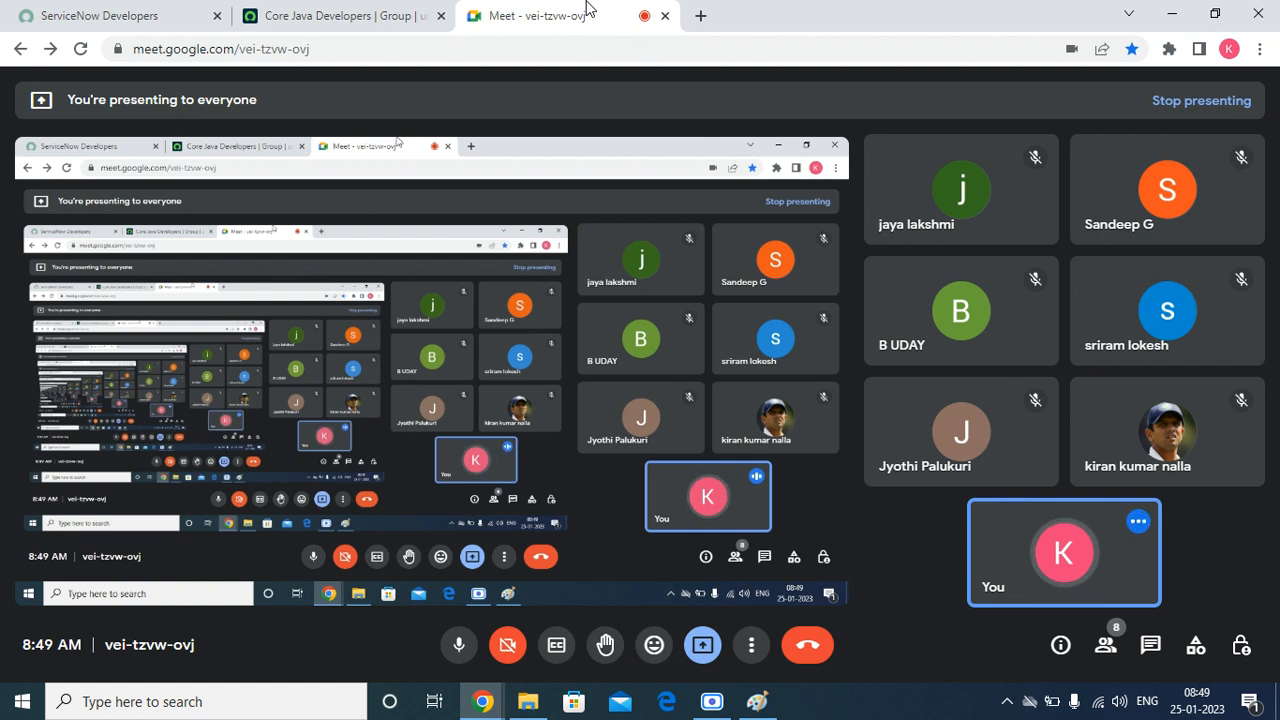
pyautogui.click(428, 16)
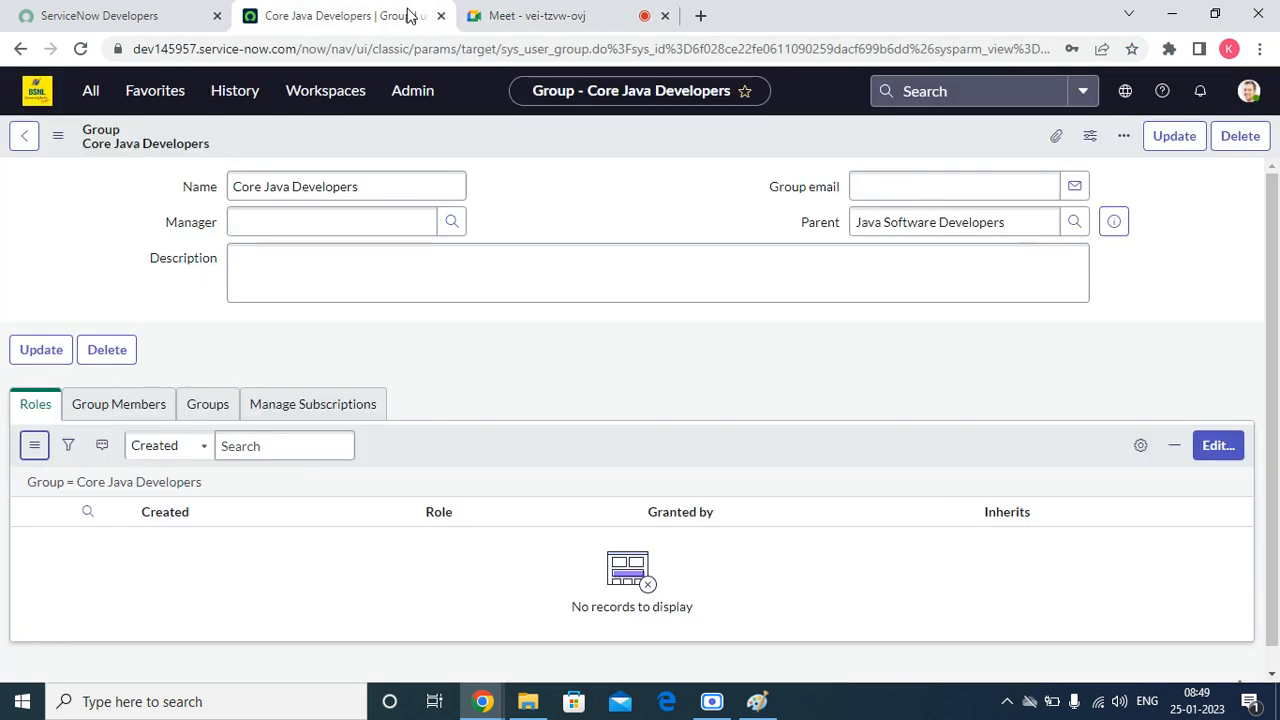
pyautogui.click(505, 15)
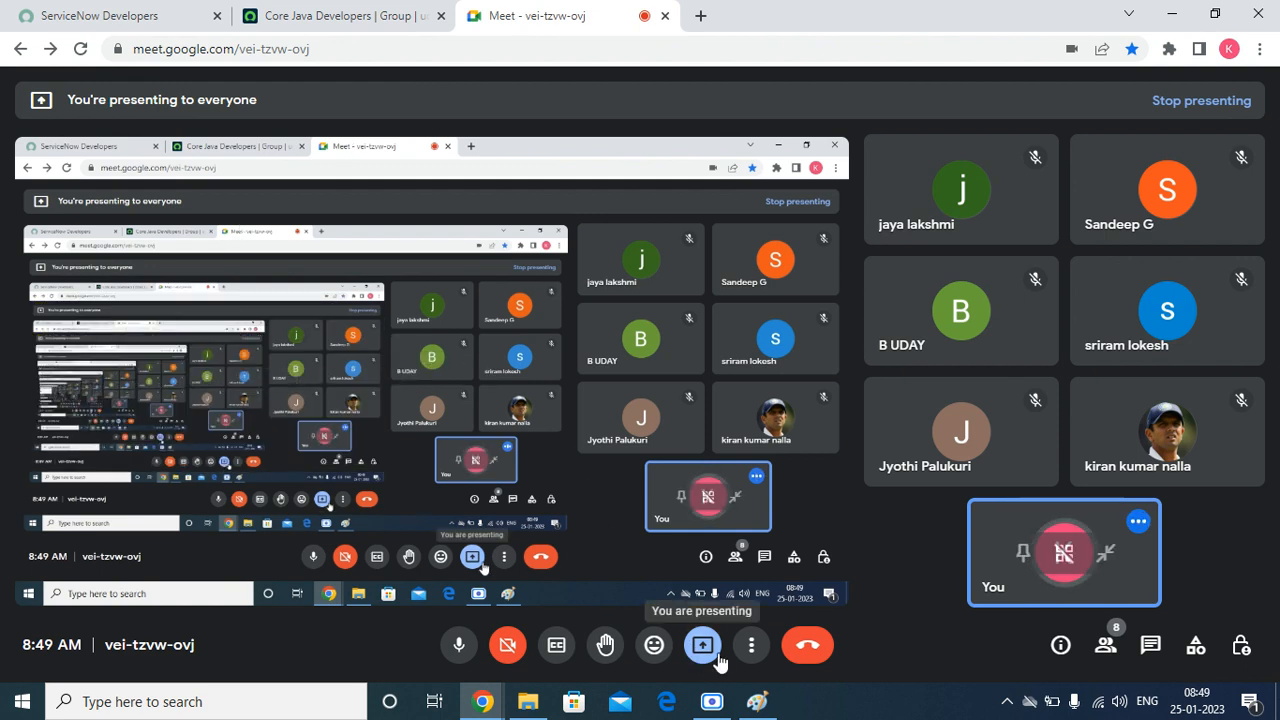
pyautogui.click(710, 655)
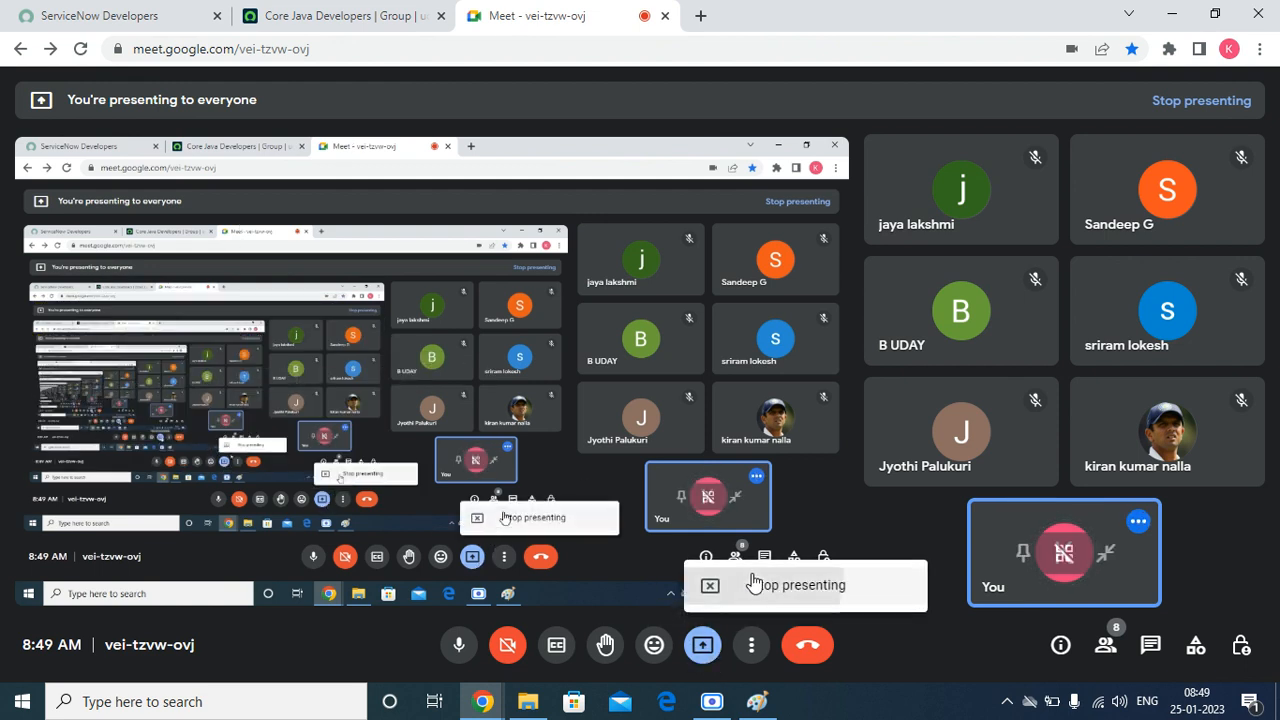
pyautogui.click(751, 582)
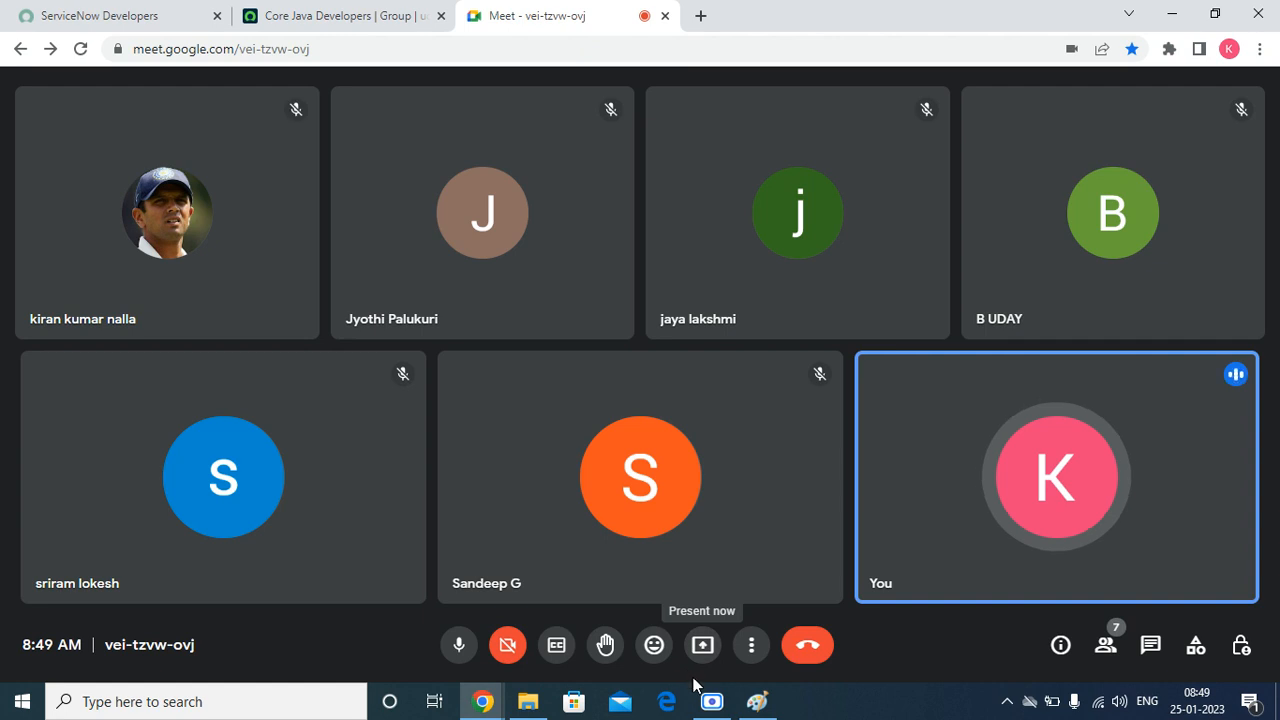
pyautogui.click(711, 701)
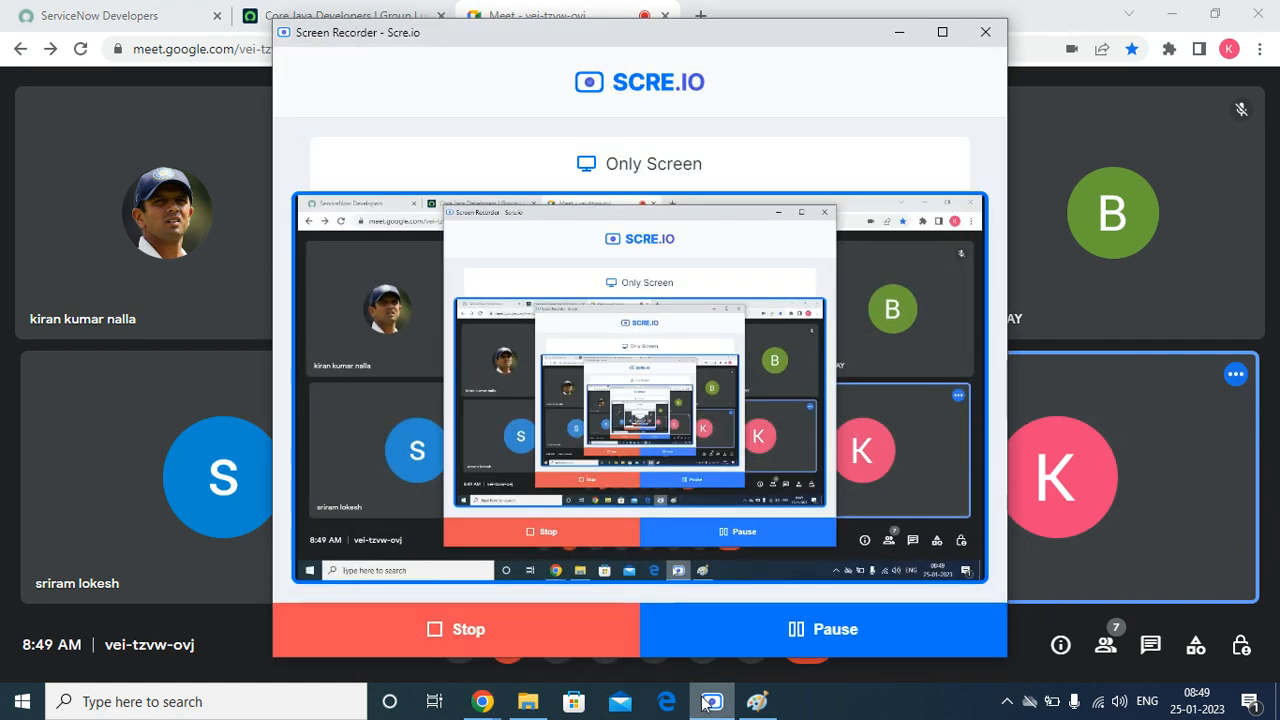